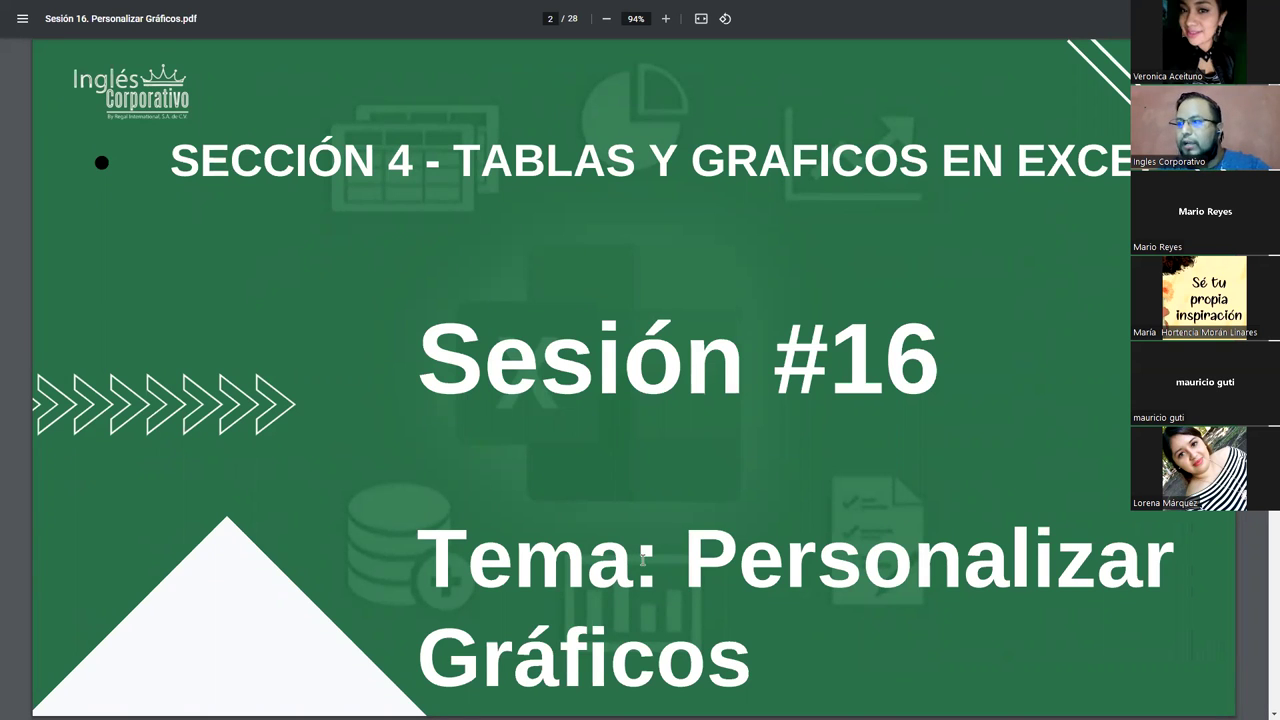
Step: Advance the PDF two pages to the slide on modifying charts in Excel
{"action": "key", "text": "Right"}
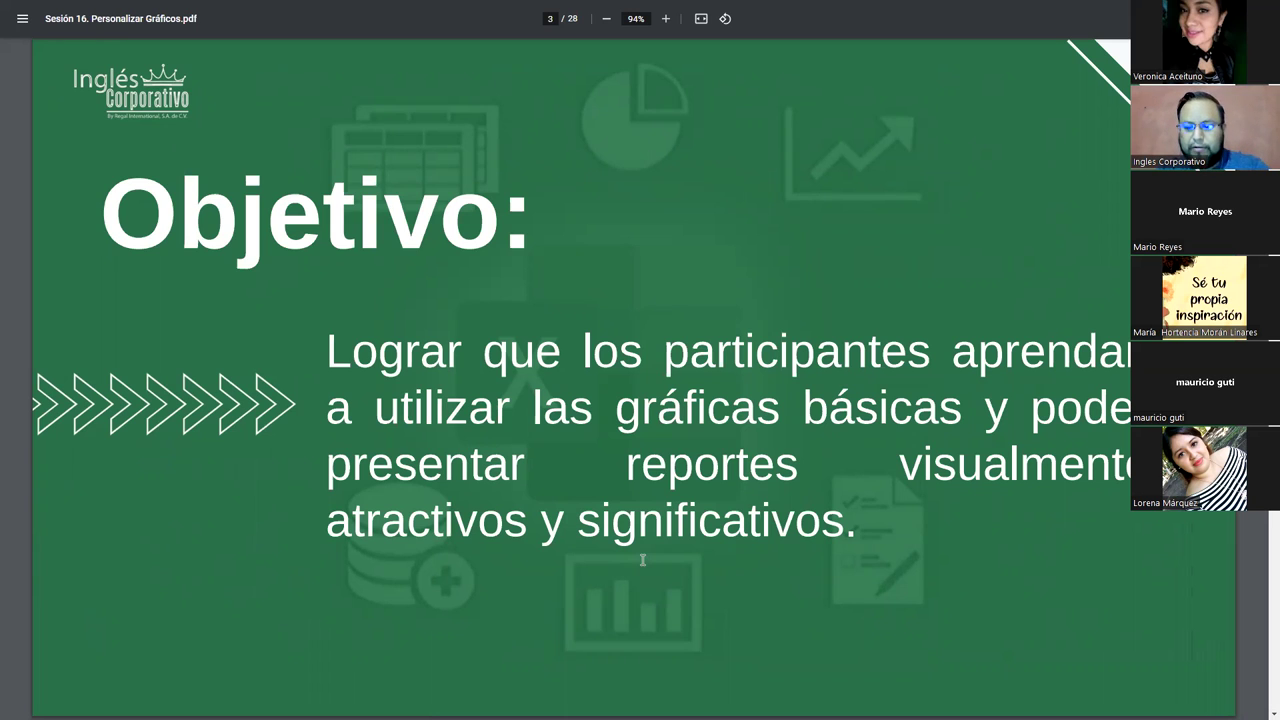
{"action": "key", "text": "Right"}
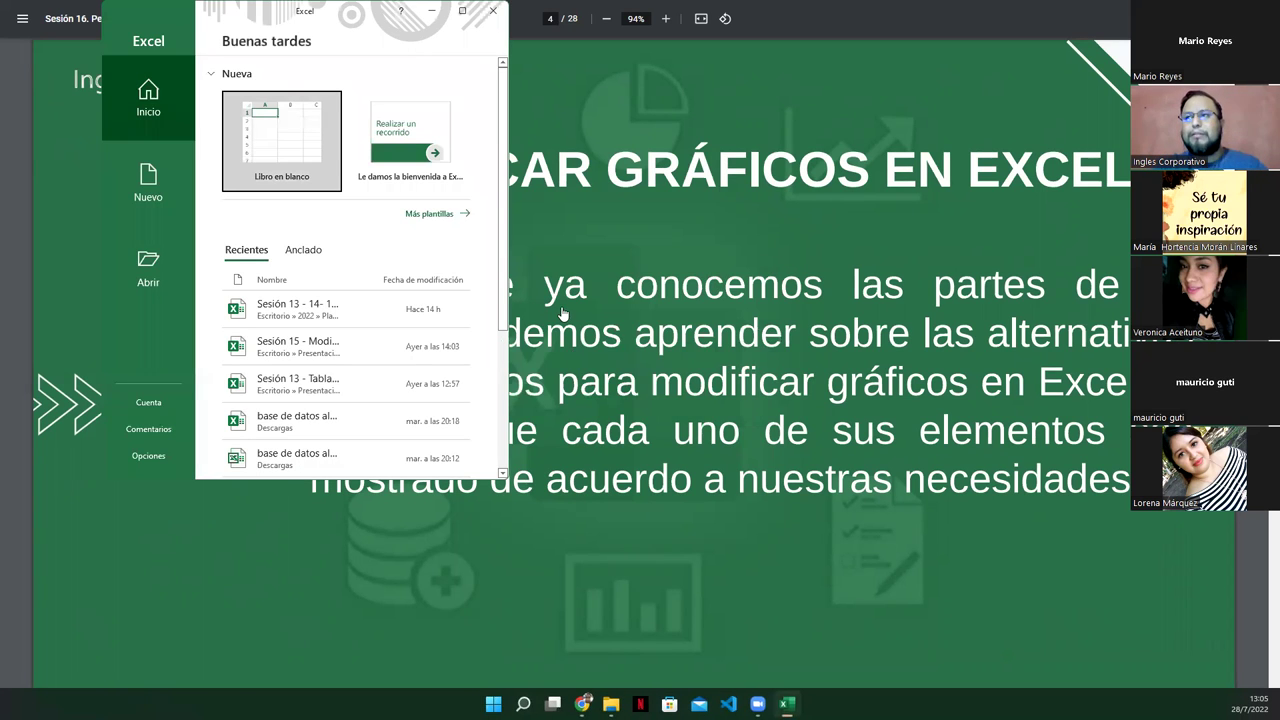
Step: Create a maximized blank workbook with three sheets, returning to Hoja1
{"action": "left_click", "coordinate": [462, 10]}
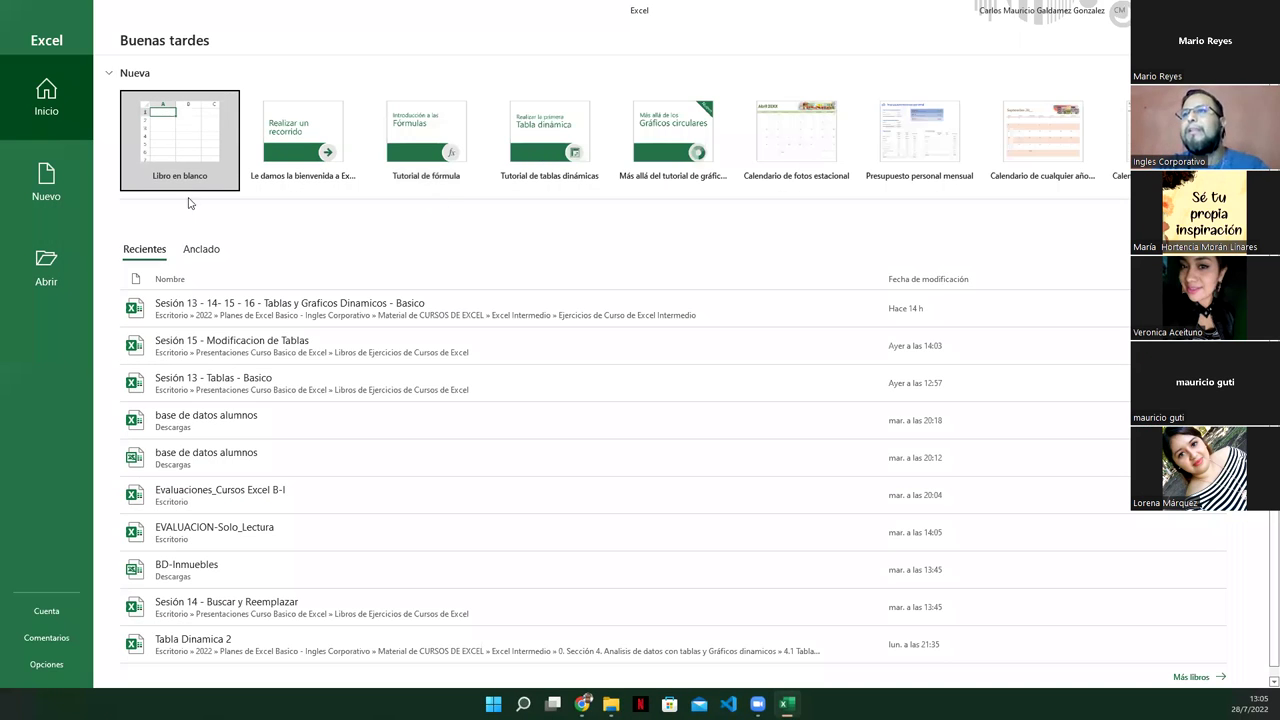
{"action": "left_click", "coordinate": [185, 168]}
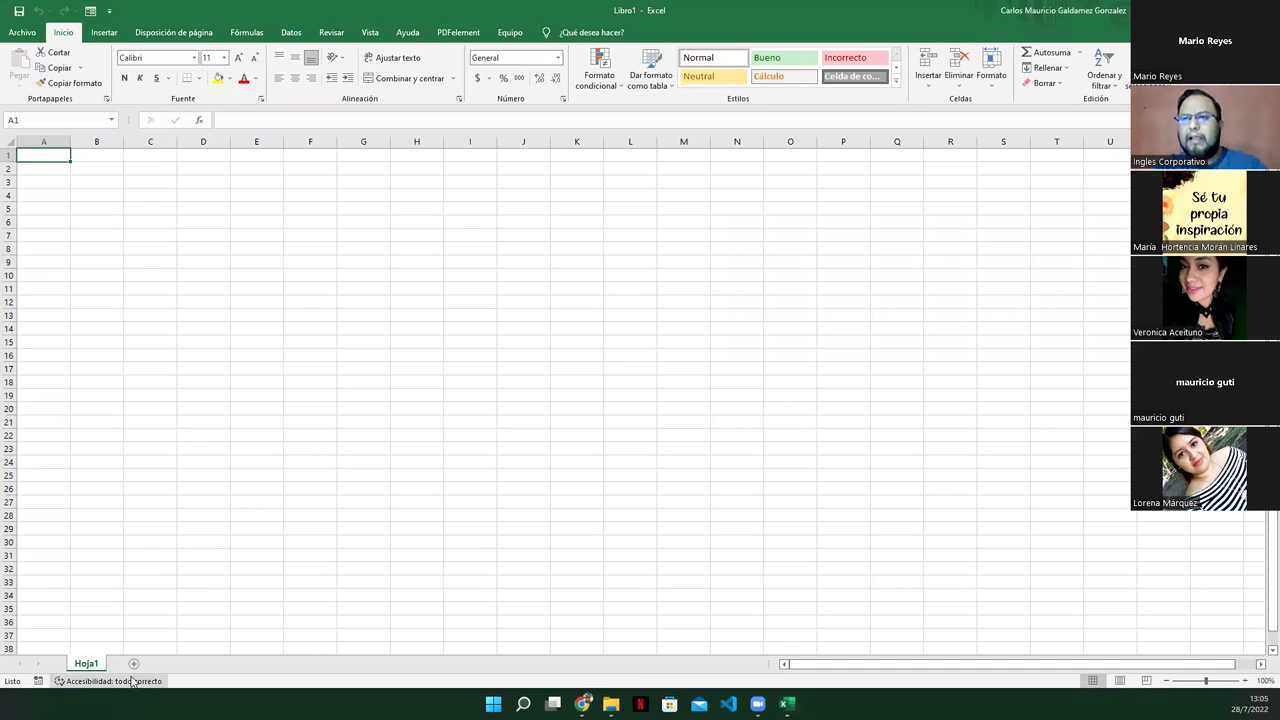
{"action": "left_click", "coordinate": [133, 664]}
{"action": "left_click", "coordinate": [173, 664]}
{"action": "left_click", "coordinate": [85, 663]}
{"action": "scroll", "coordinate": [180, 266], "scroll_direction": "up", "scroll_amount": 3, "text": "ctrl"}
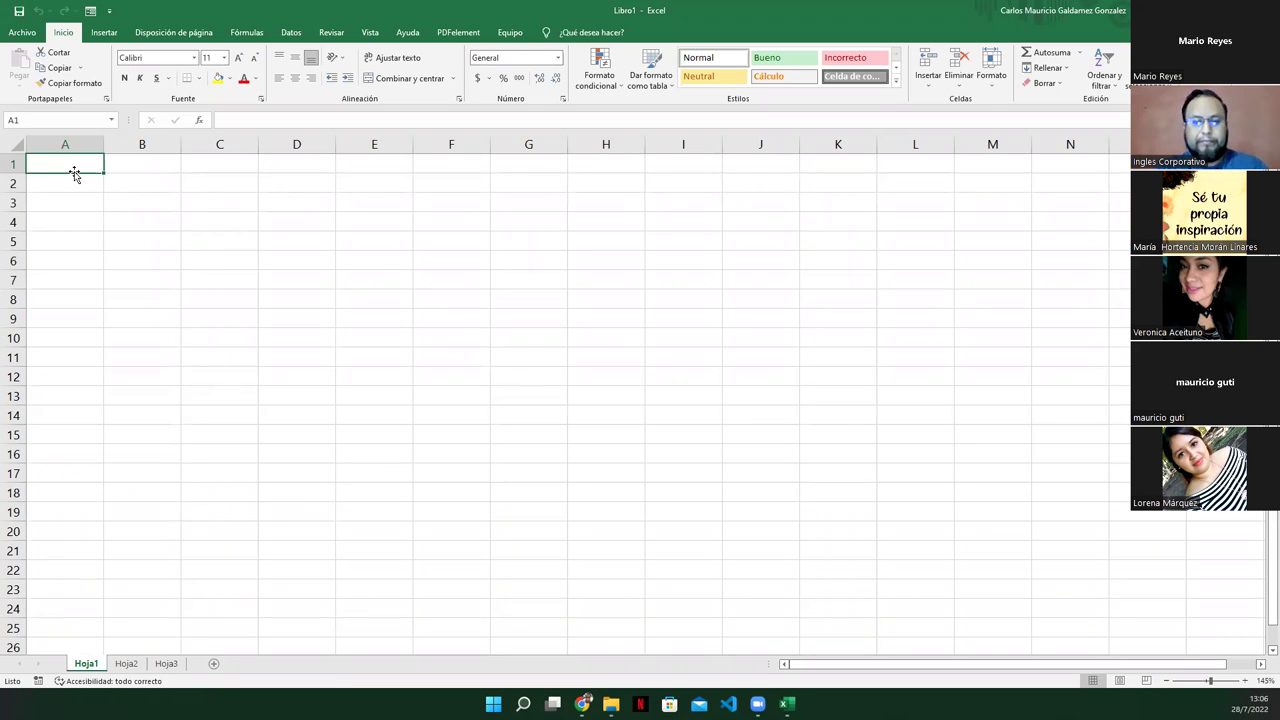
Step: Enter the headers Mes, Tienda 1, Tienda 2, Tienda 3 and Tienda 4 across row 1
{"action": "type", "text": "Mes"}
{"action": "key", "text": "Tab"}
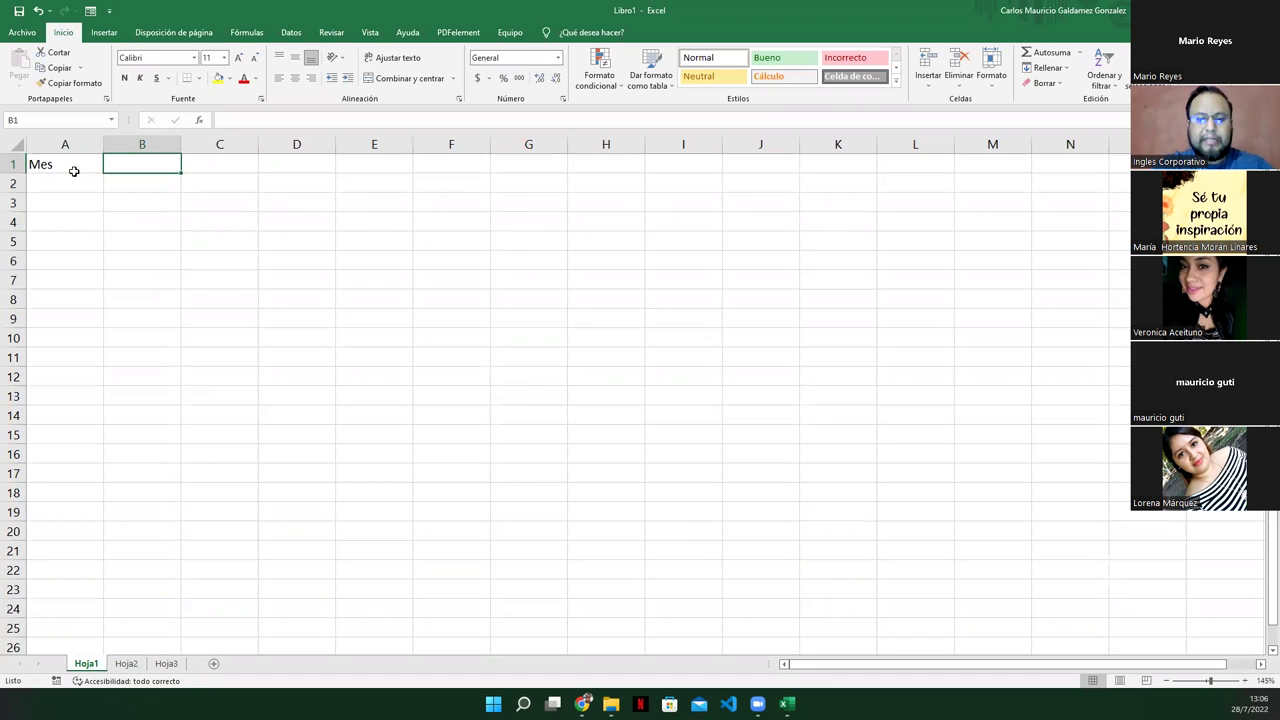
{"action": "type", "text": "Tien"}
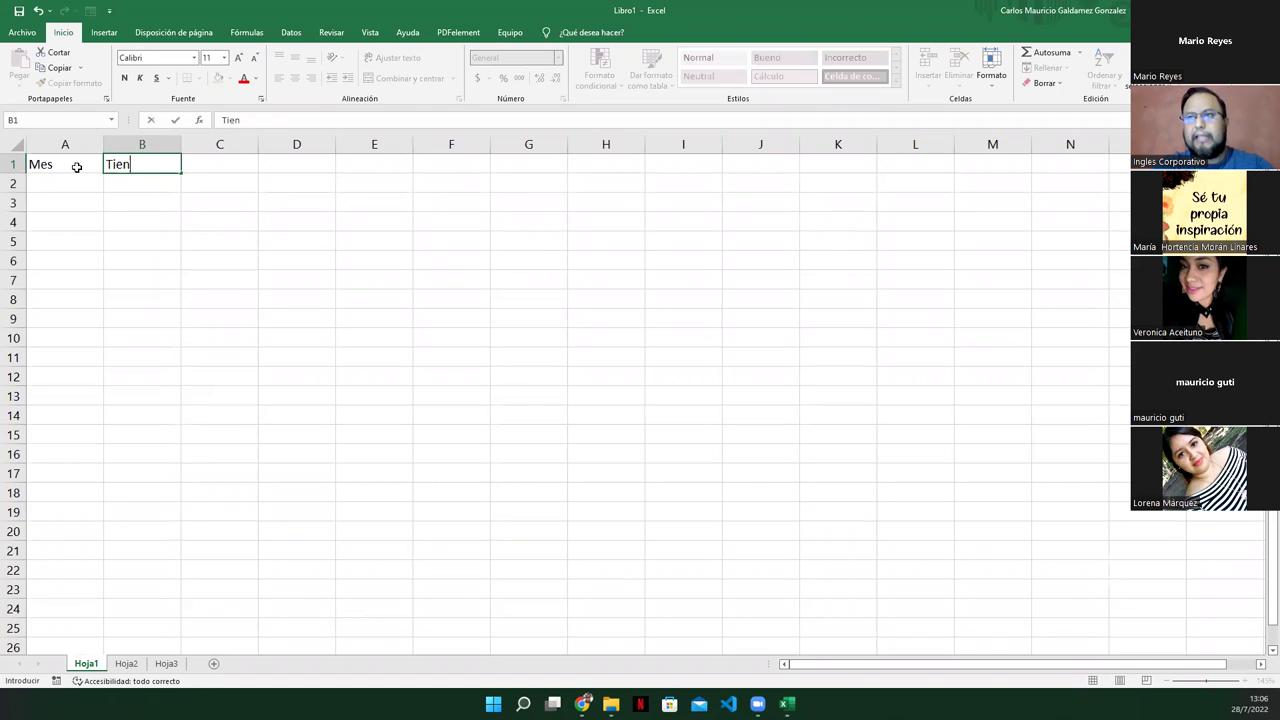
{"action": "type", "text": "da"}
{"action": "key", "text": "Tab"}
{"action": "key", "text": "Left"}
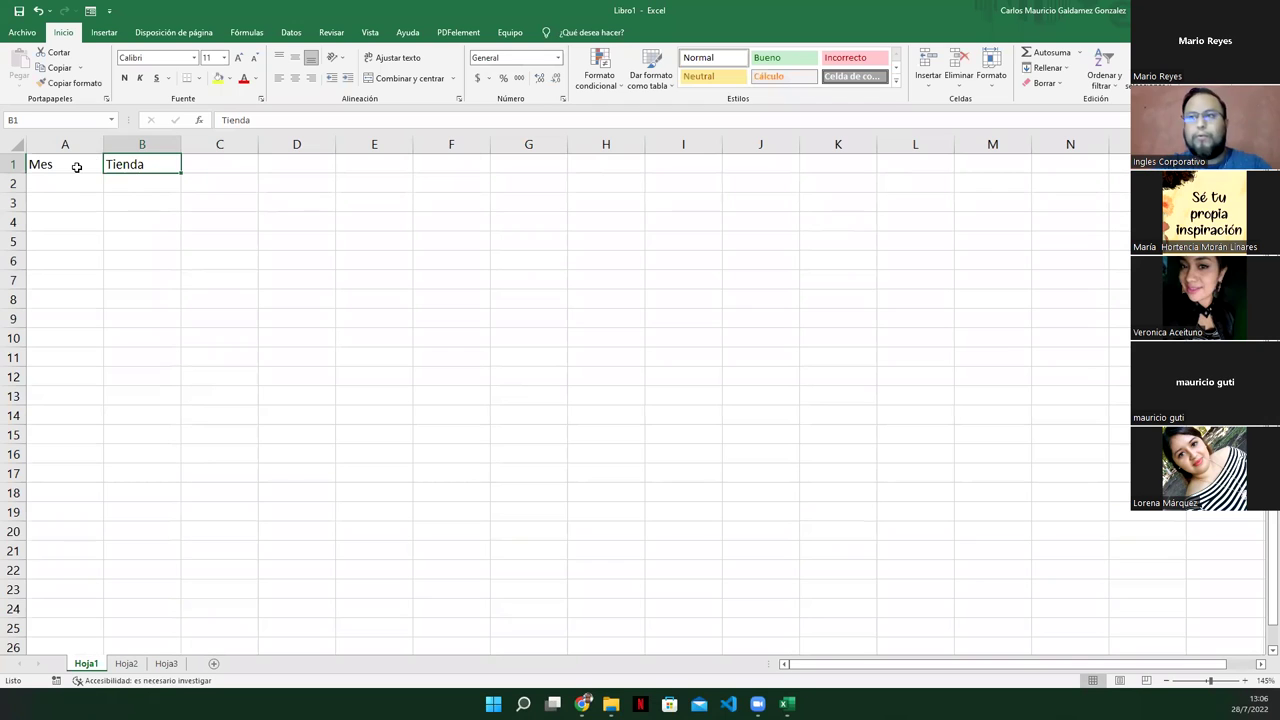
{"action": "key", "text": "F2"}
{"action": "type", "text": " 1"}
{"action": "key", "text": "Tab"}
{"action": "type", "text": "Tienda 2"}
{"action": "key", "text": "Tab"}
{"action": "type", "text": "Tienda 3"}
{"action": "key", "text": "Tab"}
{"action": "type", "text": "Tienda 4"}
{"action": "key", "text": "Return"}
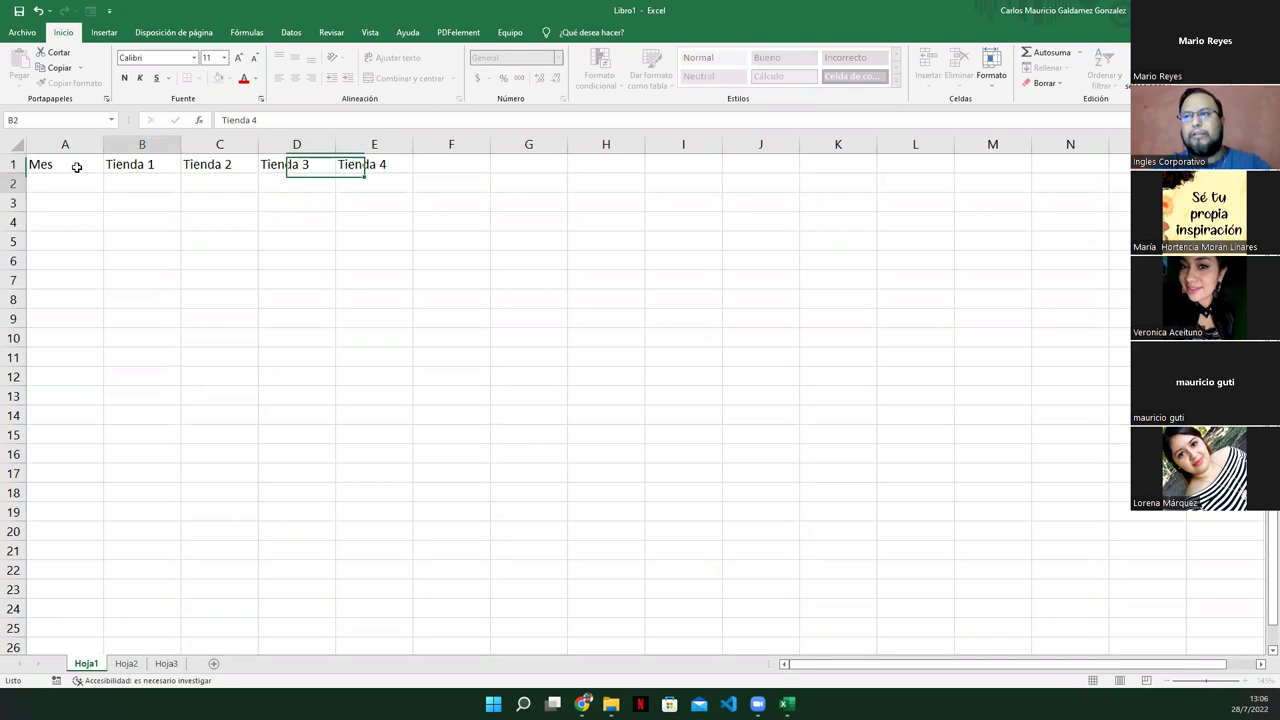
Step: Enter Enero and Febrero in column A and fill the series down to Junio
{"action": "key", "text": "Left"}
{"action": "type", "text": "Ener"}
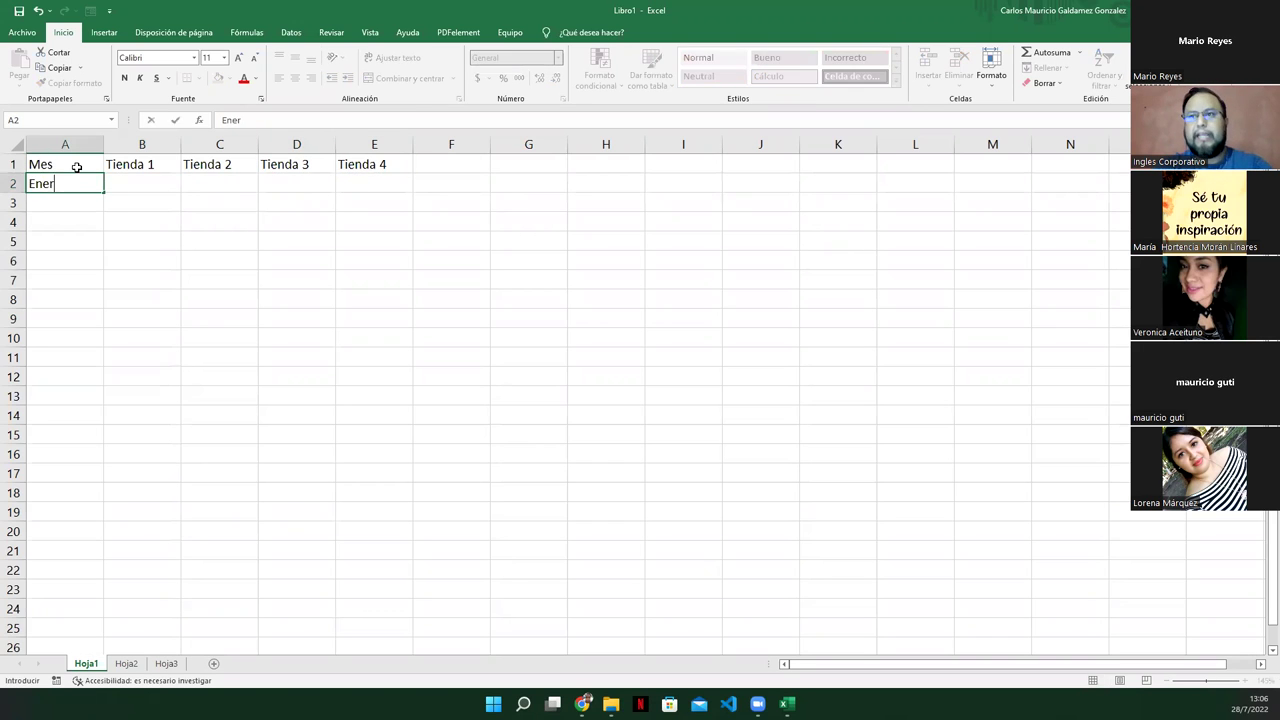
{"action": "type", "text": "o"}
{"action": "key", "text": "Return"}
{"action": "type", "text": "Febrero"}
{"action": "key", "text": "Return"}
{"action": "key", "text": "Up"}
{"action": "key", "text": "Up"}
{"action": "key", "text": "shift+Down"}
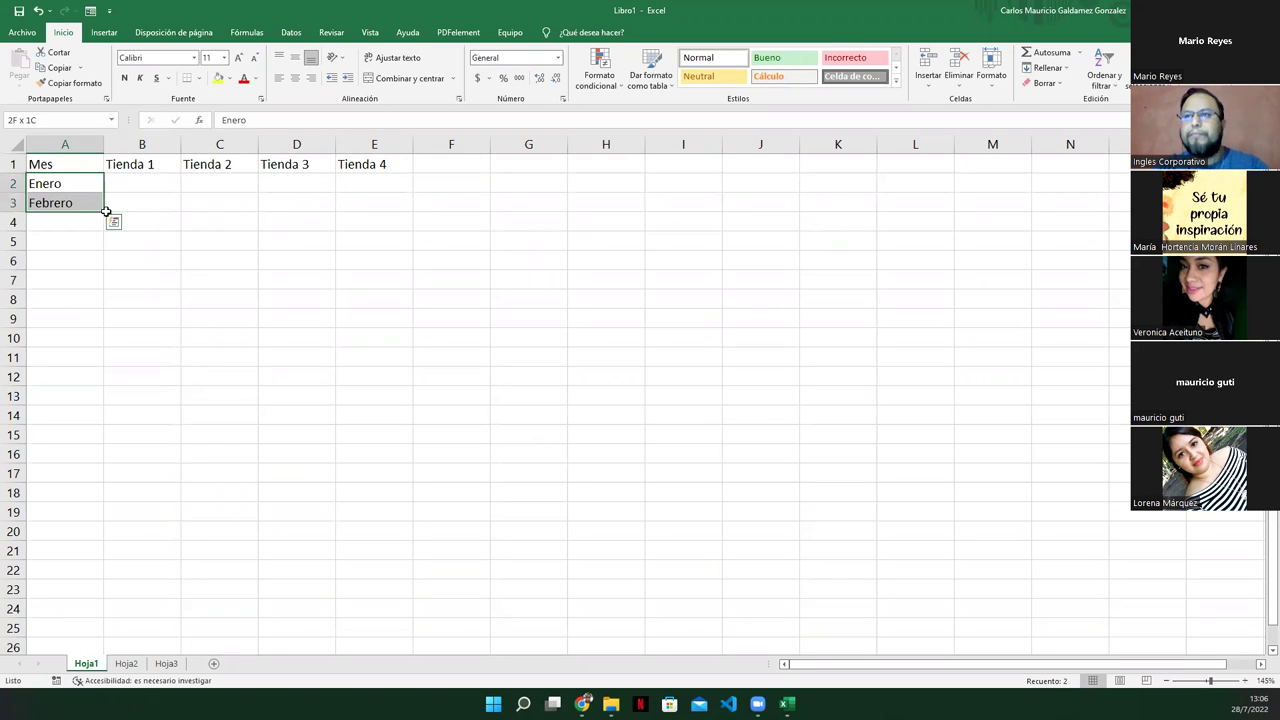
{"action": "mouse_move", "coordinate": [103, 211]}
{"action": "left_mouse_down"}
{"action": "mouse_move", "coordinate": [97, 313]}
{"action": "mouse_move", "coordinate": [97, 285]}
{"action": "left_mouse_up"}
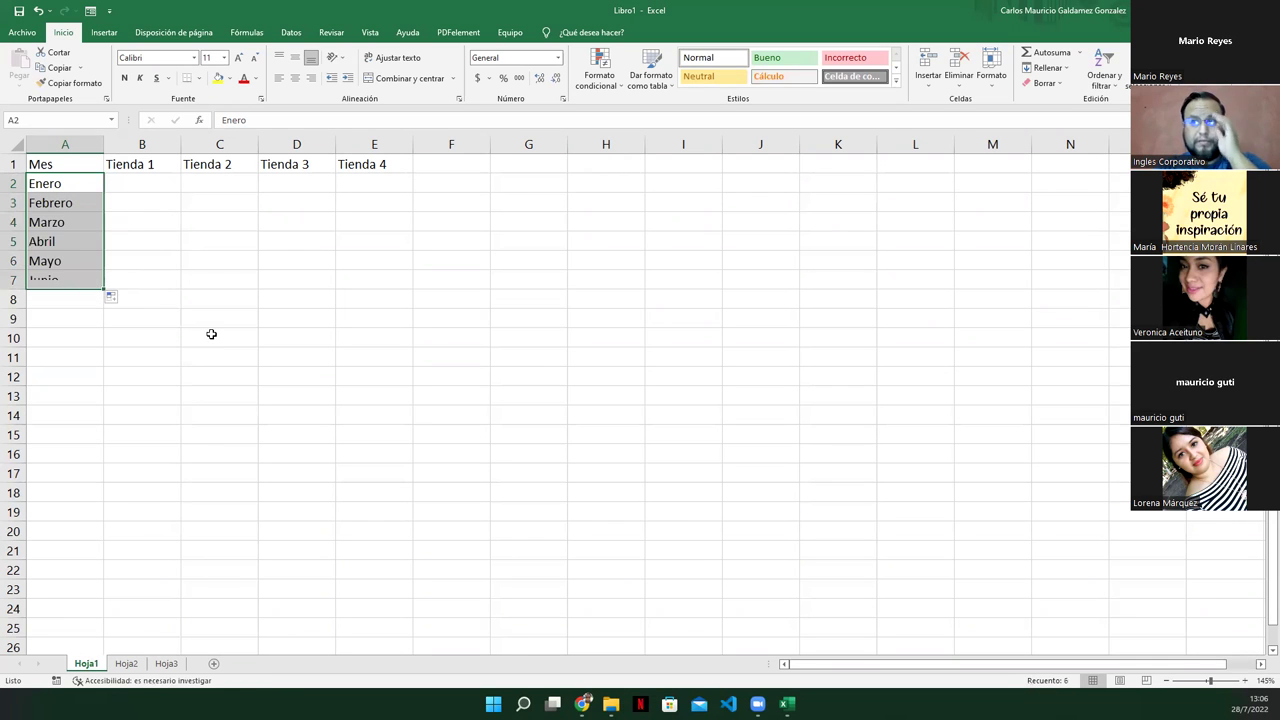
{"action": "left_click", "coordinate": [142, 188]}
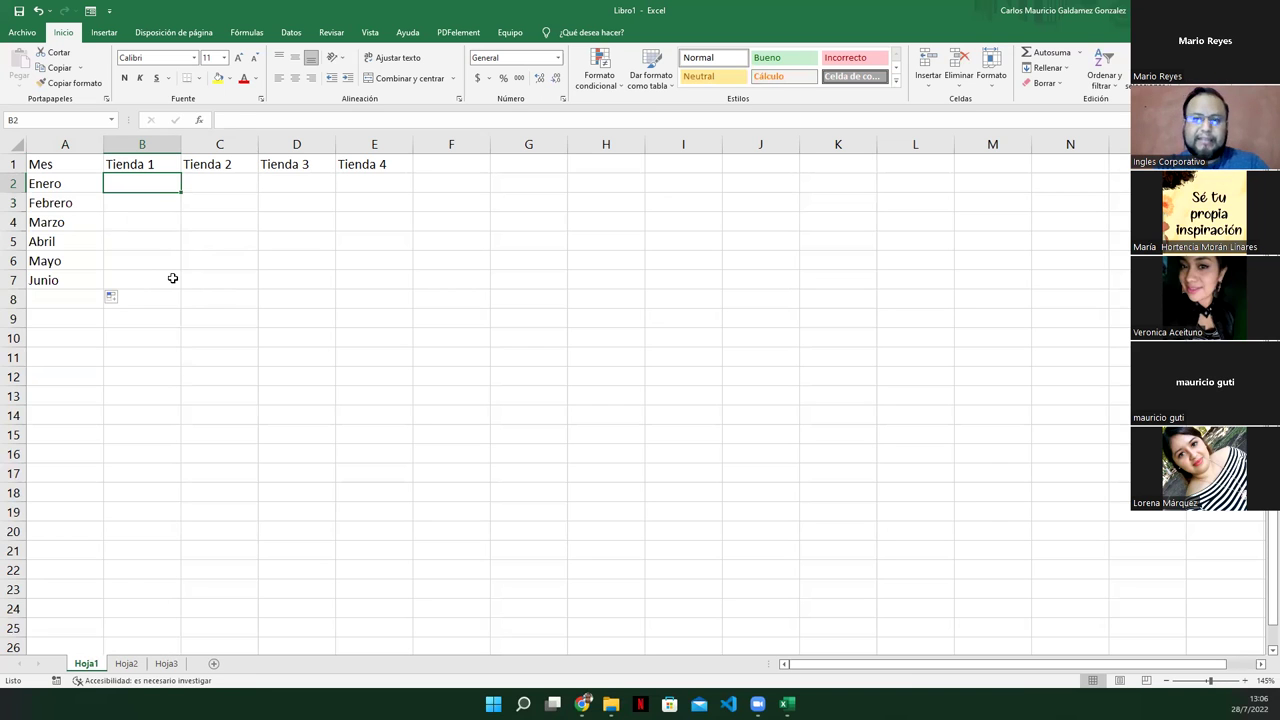
Step: Enter January's 12560 for Tienda 1 and 14000 for Tienda 2, correcting C2
{"action": "scroll", "coordinate": [206, 378], "scroll_direction": "up", "scroll_amount": 2, "text": "ctrl"}
{"action": "scroll", "coordinate": [207, 383], "scroll_direction": "up", "scroll_amount": 1, "text": "ctrl"}
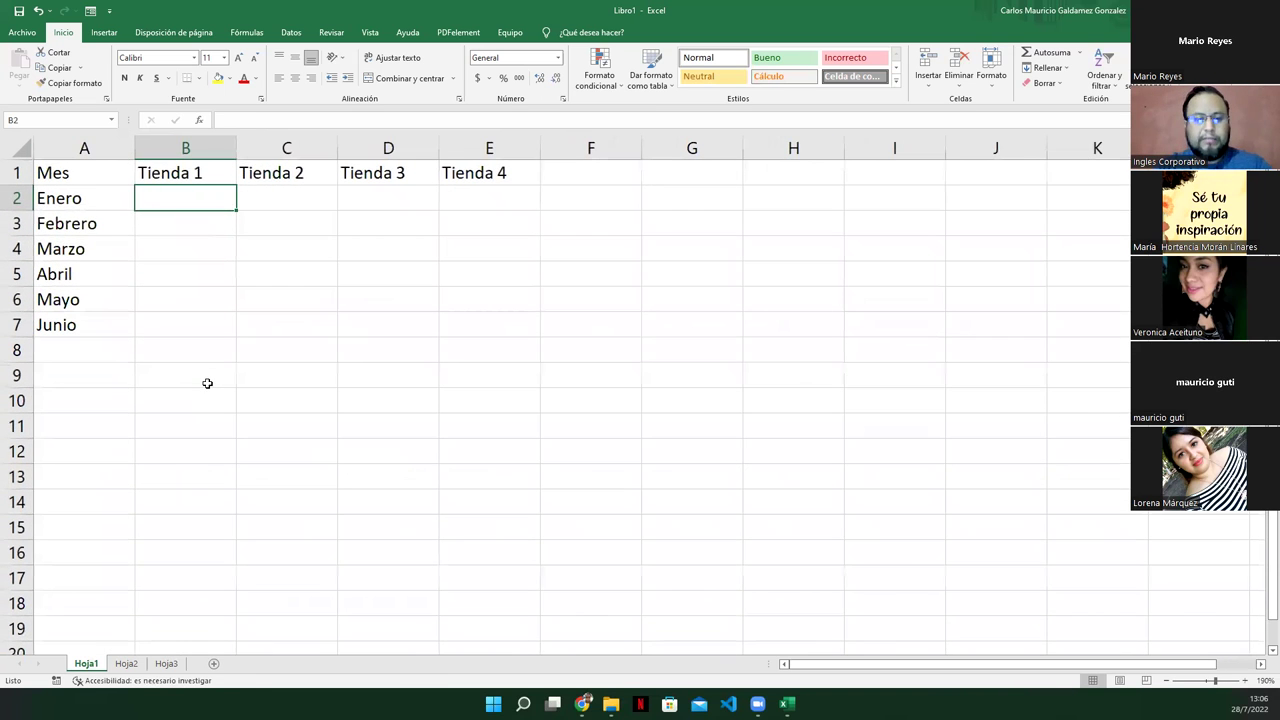
{"action": "type", "text": "12560"}
{"action": "key", "text": "Tab"}
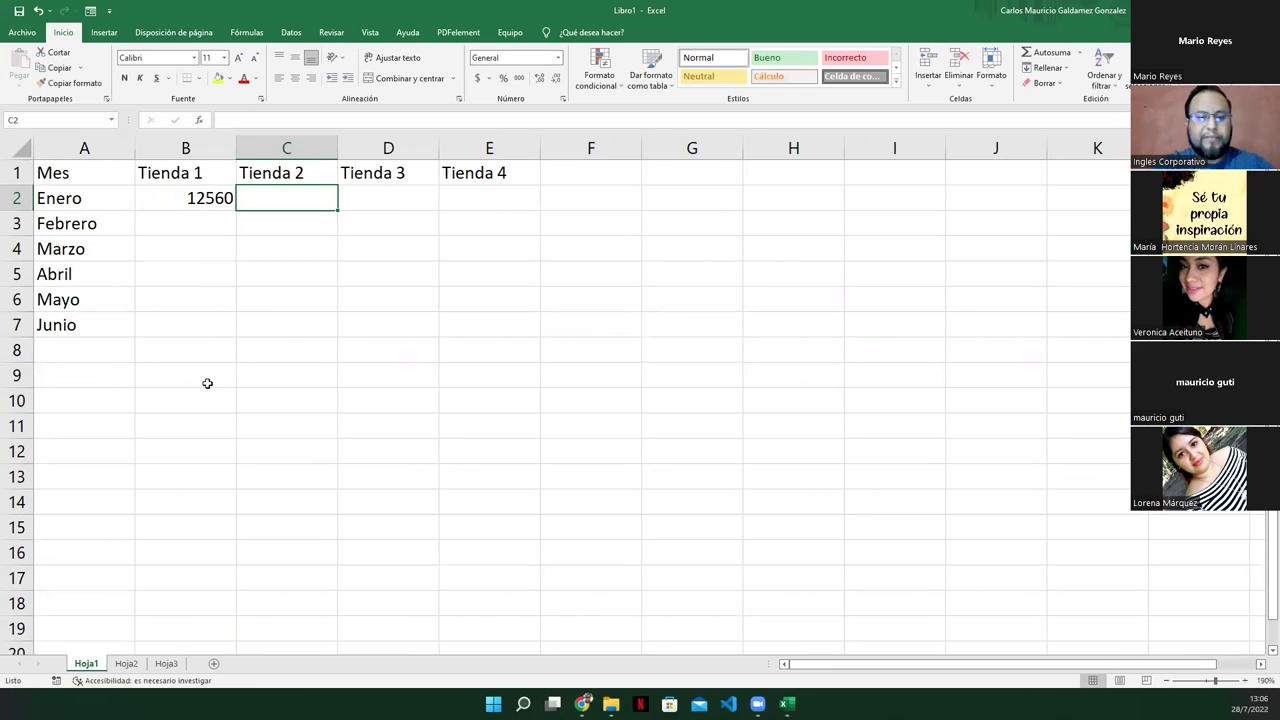
{"action": "type", "text": "1400"}
{"action": "key", "text": "Tab"}
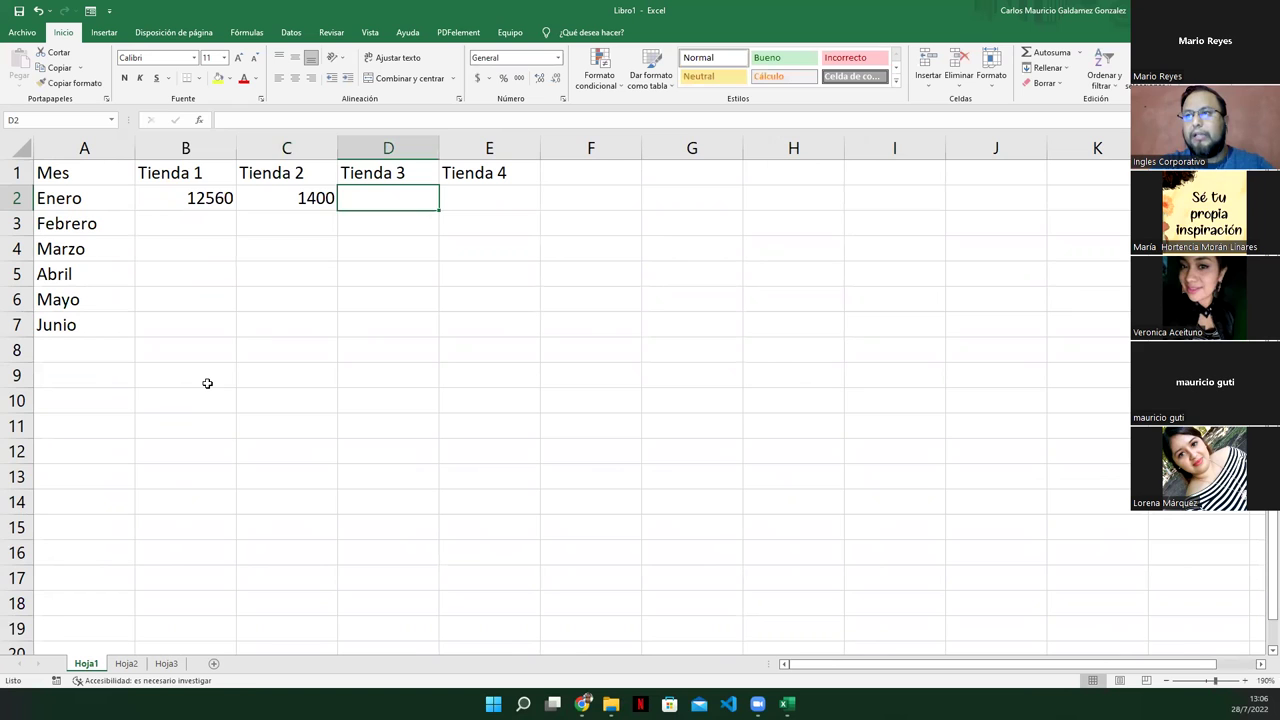
{"action": "key", "text": "Left"}
{"action": "key", "text": "F2"}
{"action": "type", "text": "0"}
{"action": "key", "text": "Tab"}
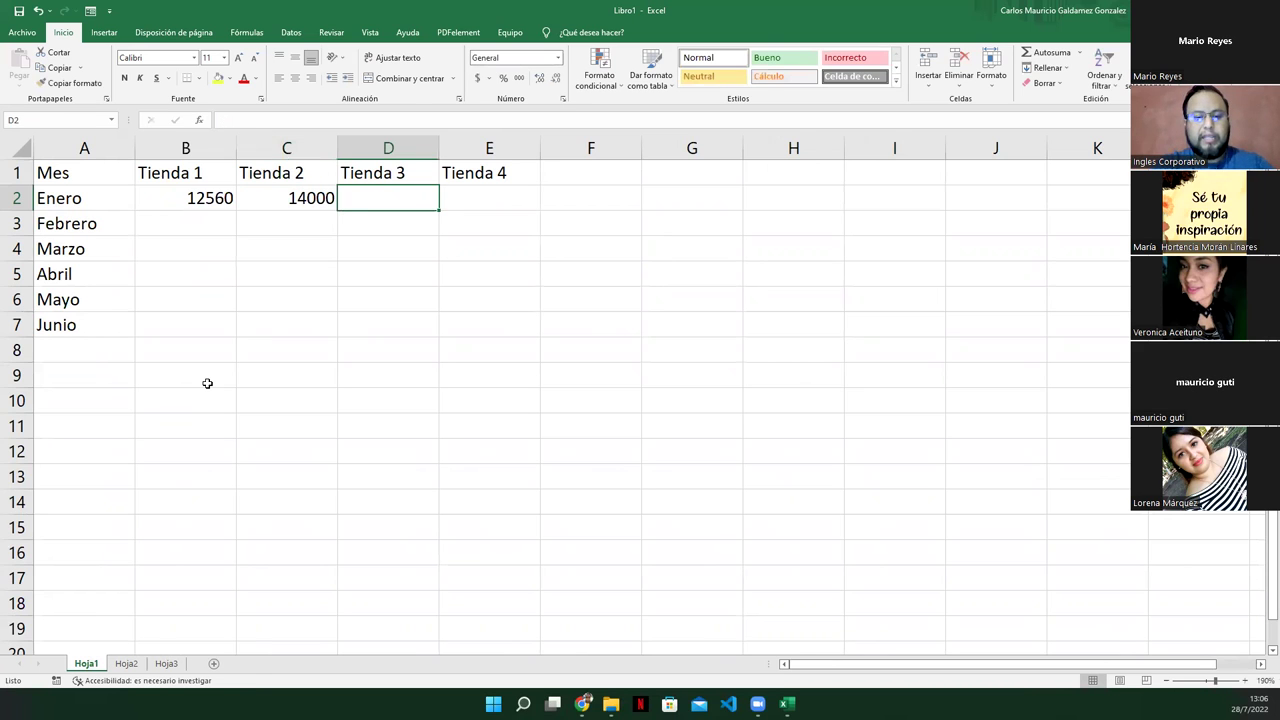
Step: Enter 16790 and 20315 for Tienda 3 and 4, then select B2:E2
{"action": "type", "text": "167"}
{"action": "type", "text": "90"}
{"action": "key", "text": "Tab"}
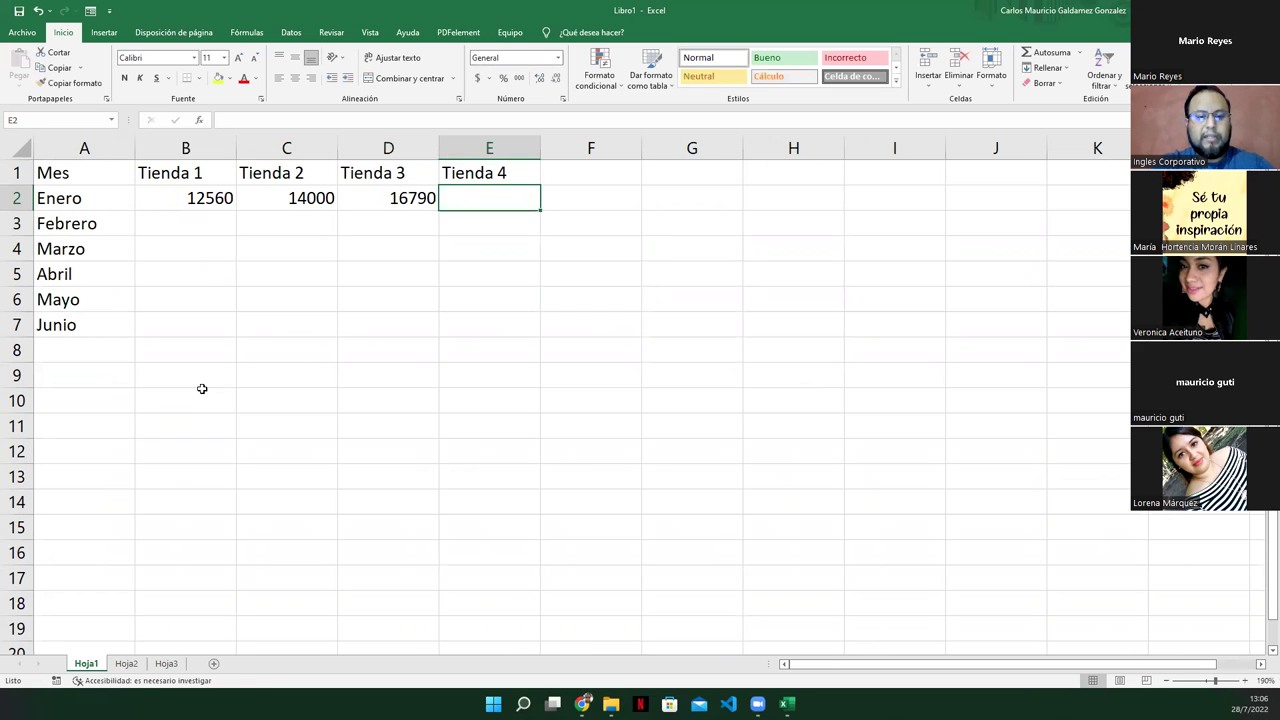
{"action": "type", "text": "20315"}
{"action": "key", "text": "Return"}
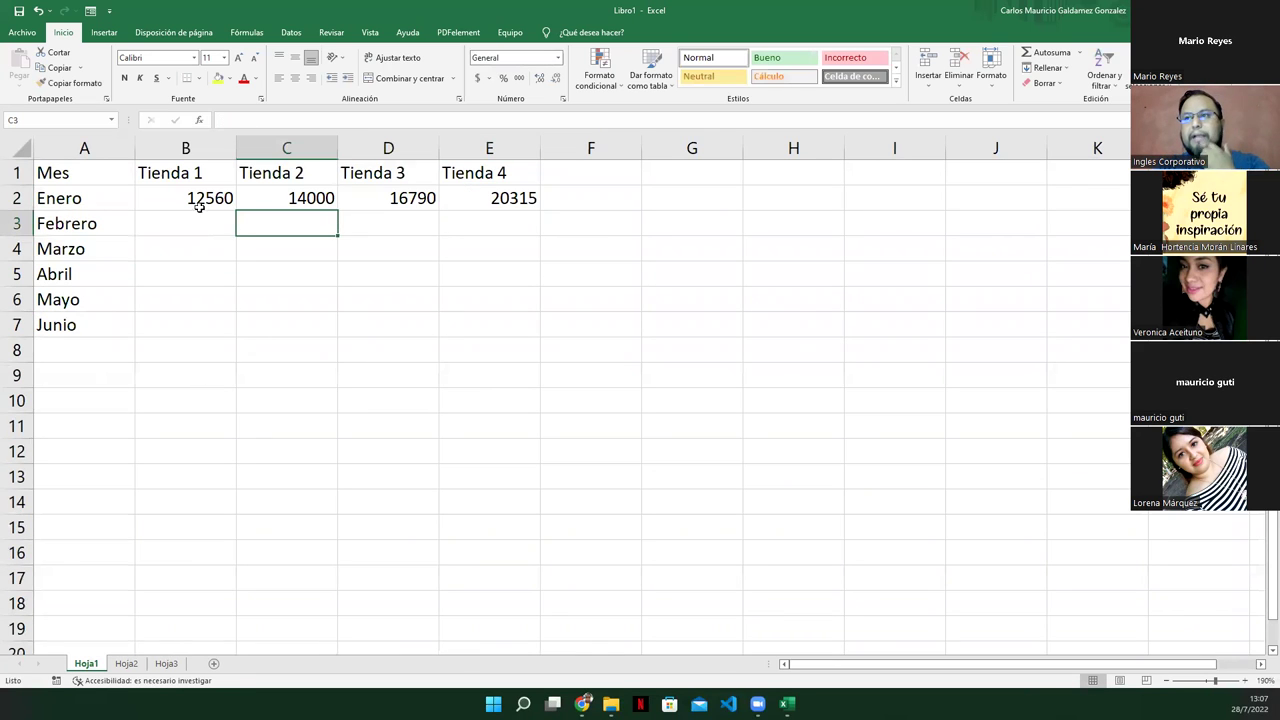
{"action": "left_click", "coordinate": [201, 200]}
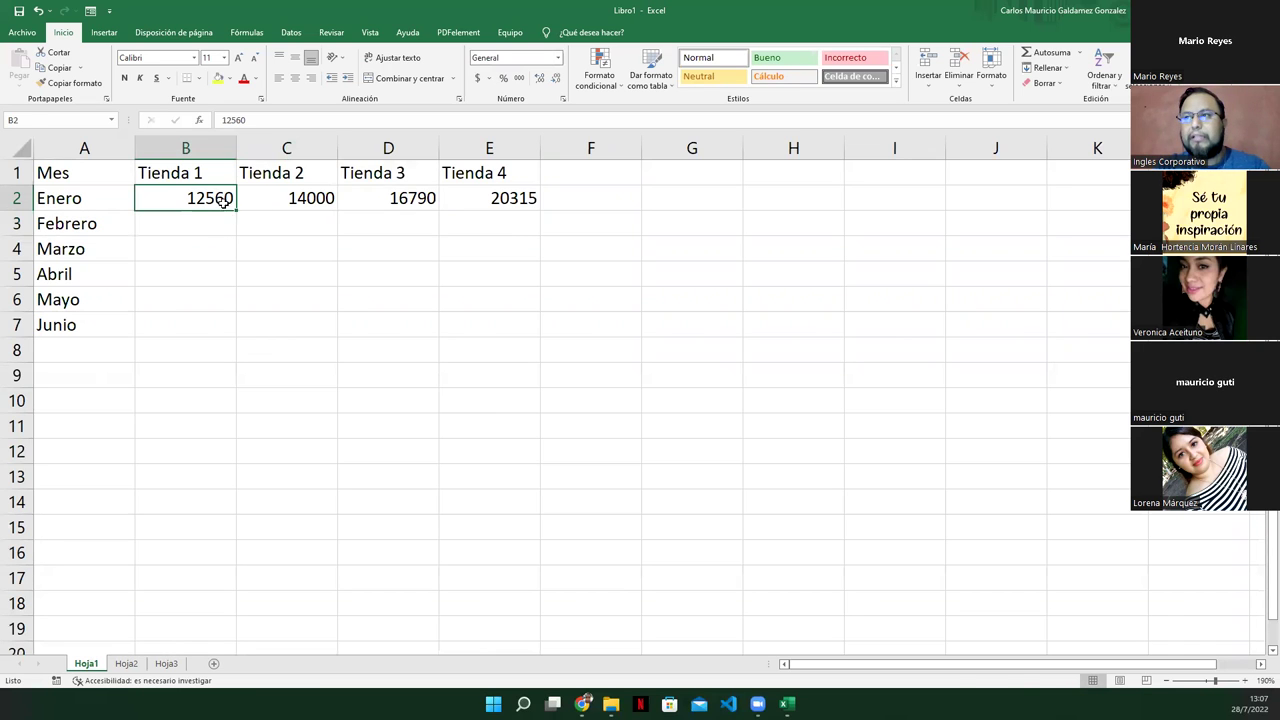
{"action": "left_click_drag", "start_coordinate": [226, 198], "coordinate": [486, 198]}
Step: Apply accounting format to B2:E2 and auto-fit columns B through E
{"action": "left_click", "coordinate": [478, 80]}
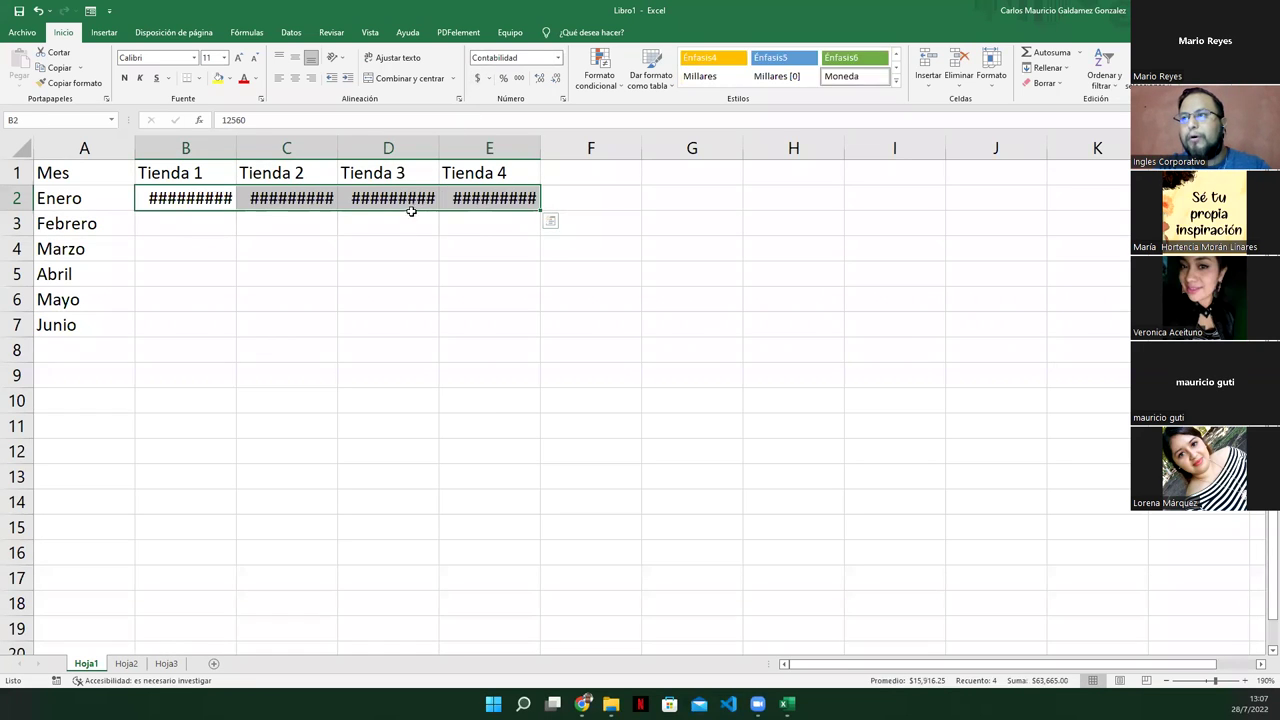
{"action": "double_click", "coordinate": [238, 149]}
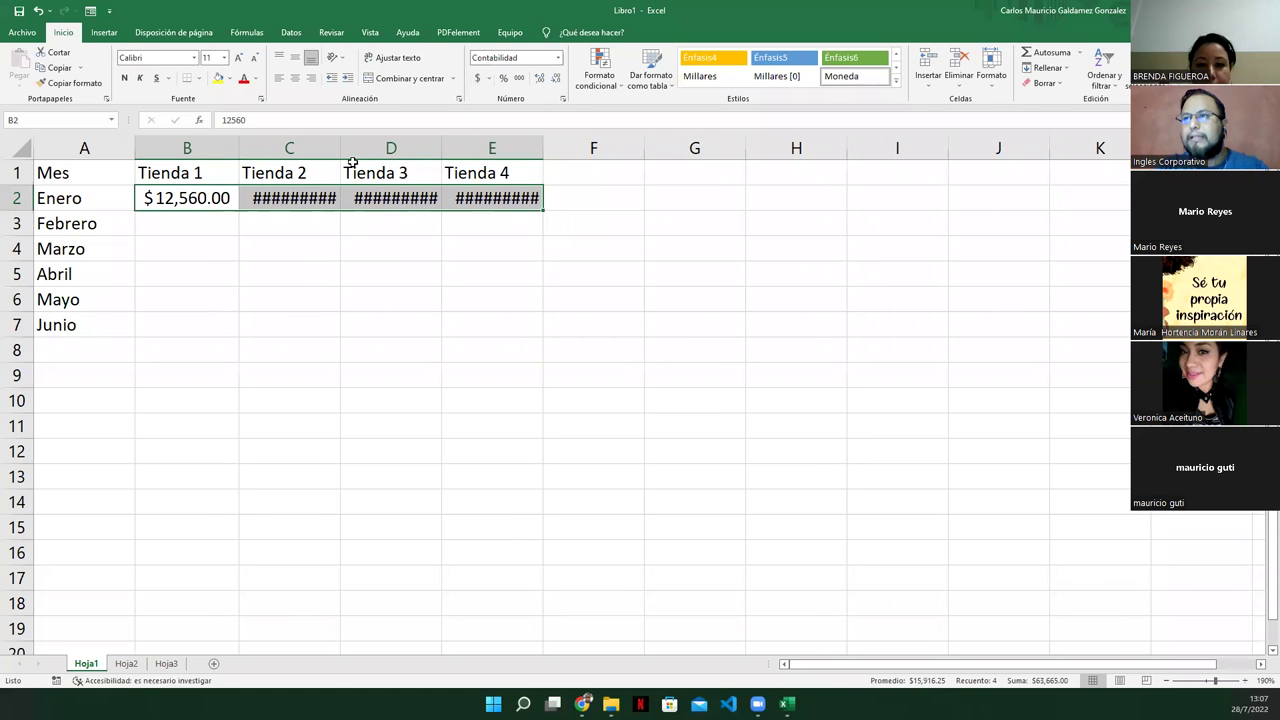
{"action": "left_click", "coordinate": [390, 148]}
{"action": "double_click", "coordinate": [341, 148]}
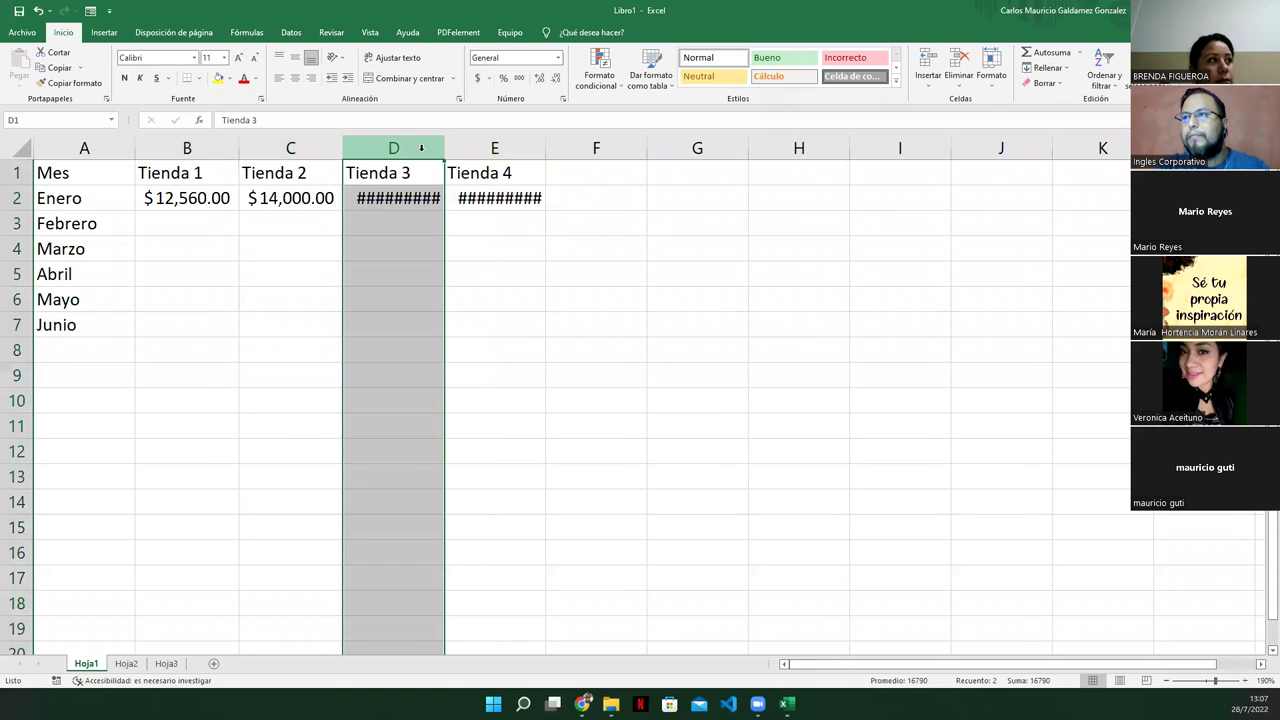
{"action": "double_click", "coordinate": [444, 148]}
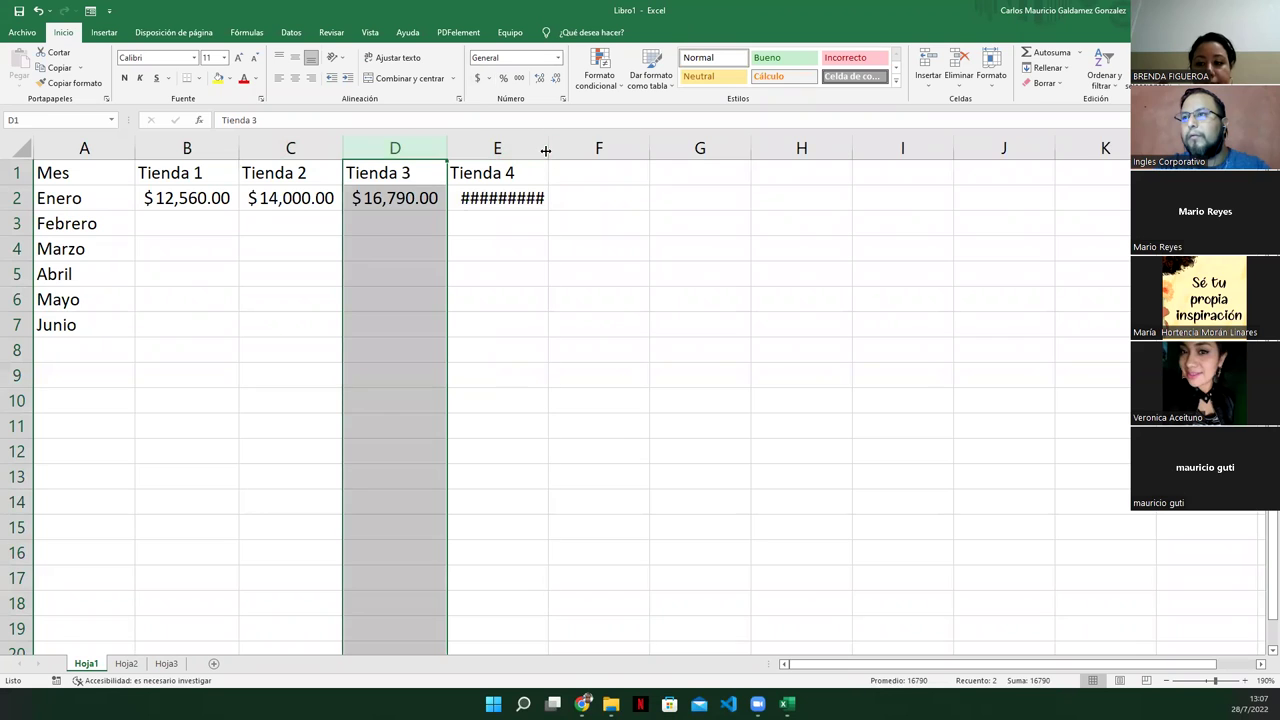
{"action": "double_click", "coordinate": [546, 149]}
Step: Enter Tienda 1's Febrero–Junio sales: 18900, 14000, 3600, 18000, 13987
{"action": "left_click", "coordinate": [180, 222]}
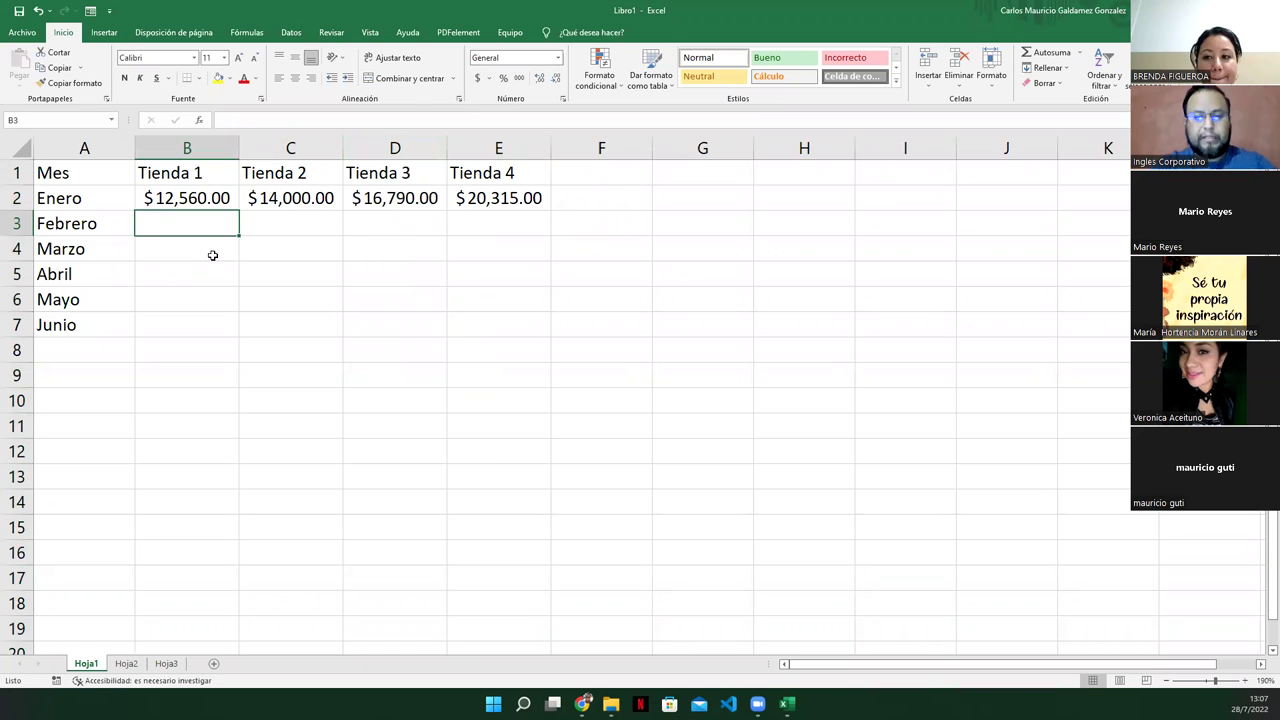
{"action": "type", "text": "18900"}
{"action": "key", "text": "Return"}
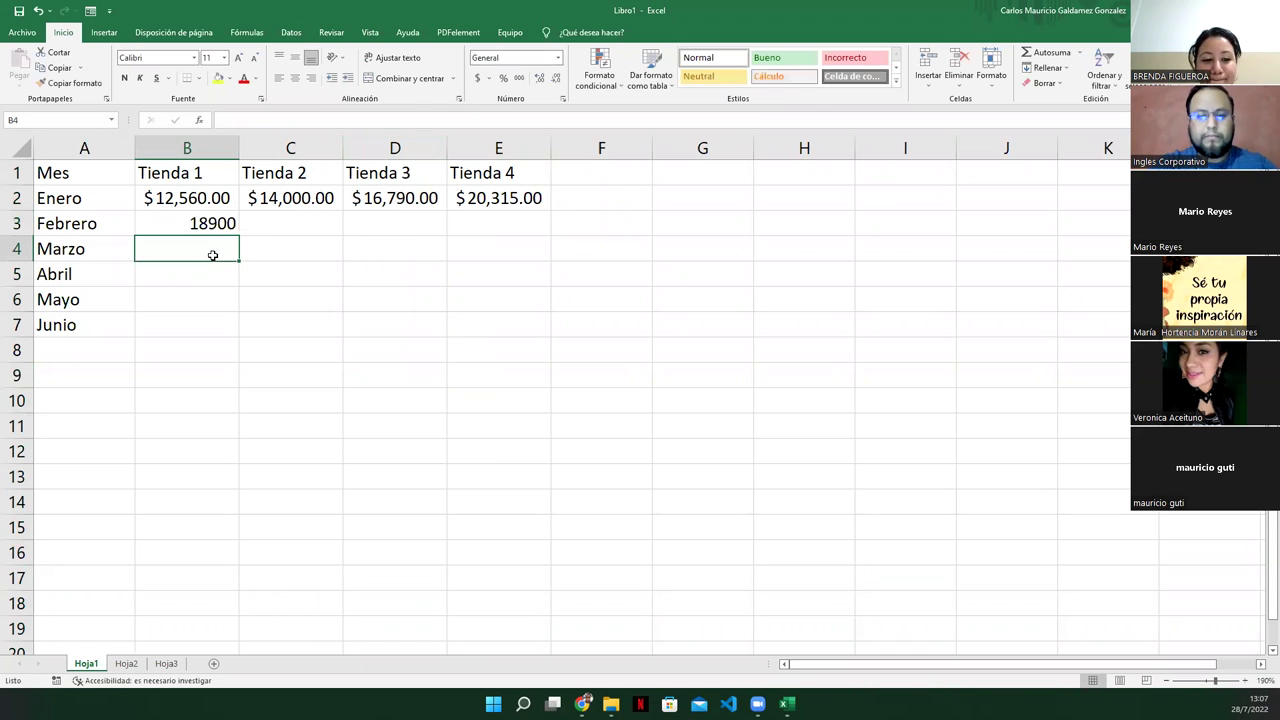
{"action": "type", "text": "1400'"}
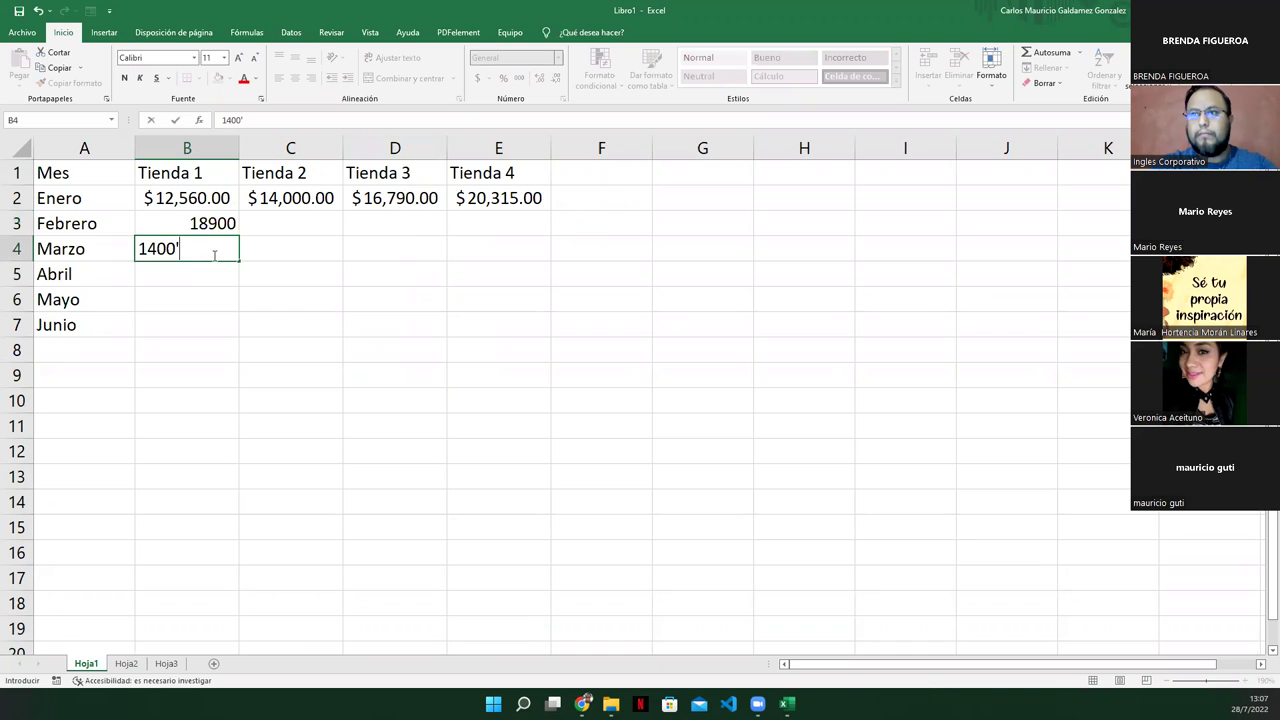
{"action": "type", "text": "0"}
{"action": "key", "text": "Return"}
{"action": "type", "text": "3"}
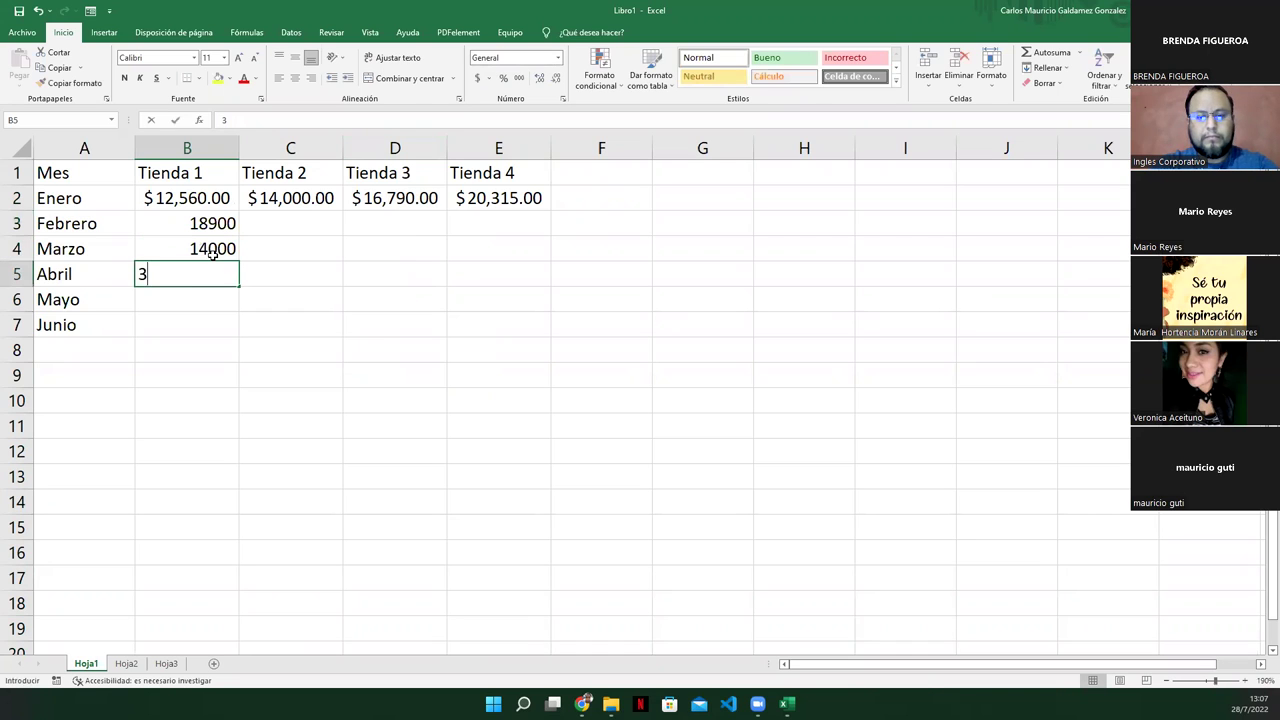
{"action": "type", "text": "600"}
{"action": "key", "text": "Return"}
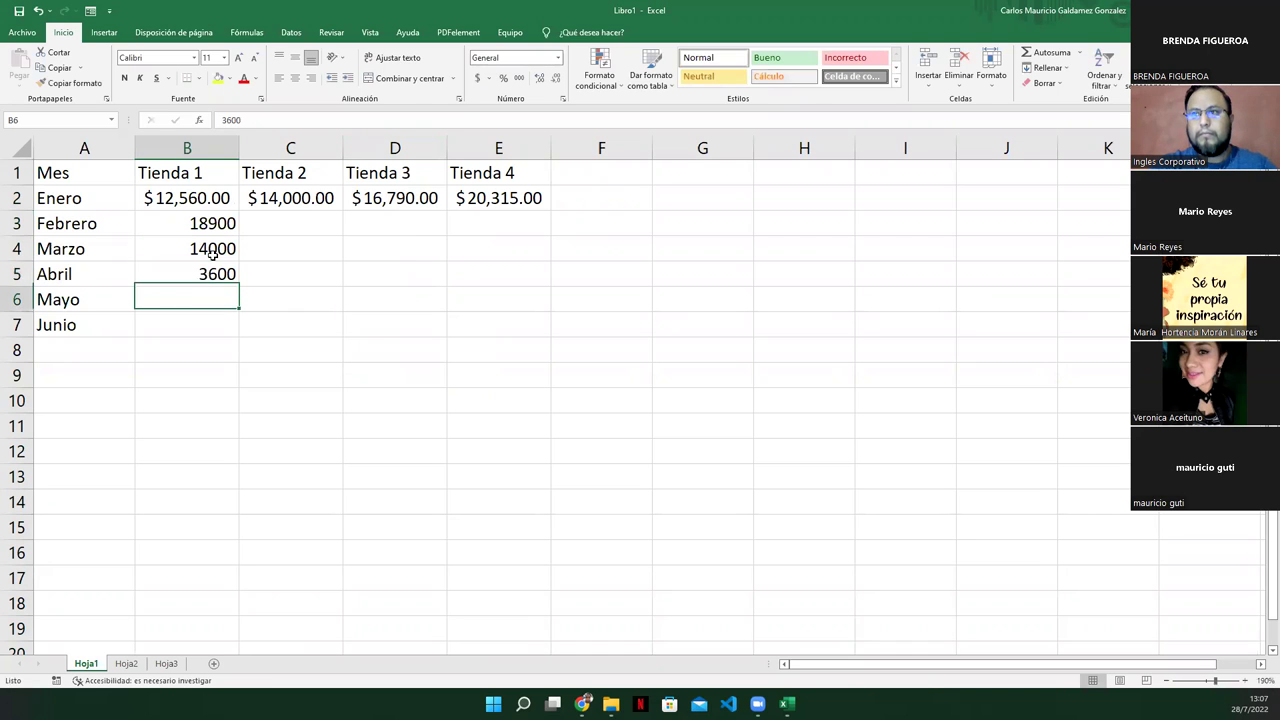
{"action": "type", "text": "18000"}
{"action": "key", "text": "Return"}
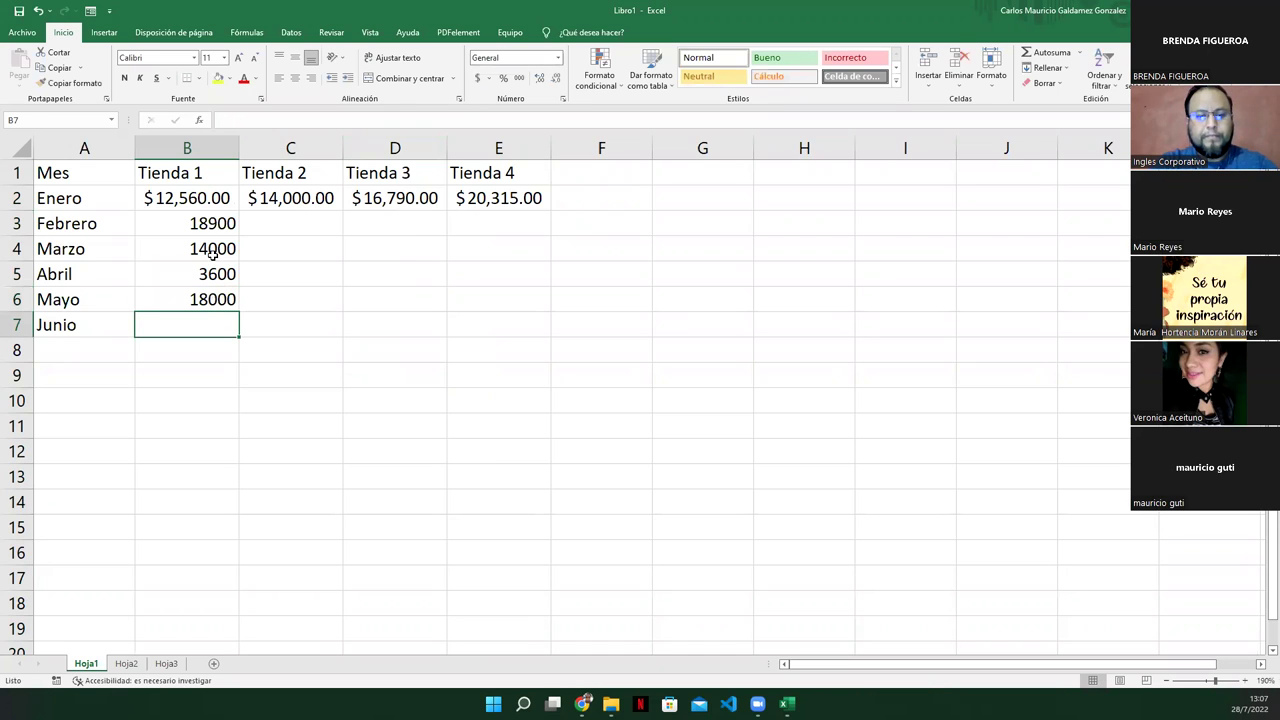
{"action": "type", "text": "13987"}
{"action": "key", "text": "Return"}
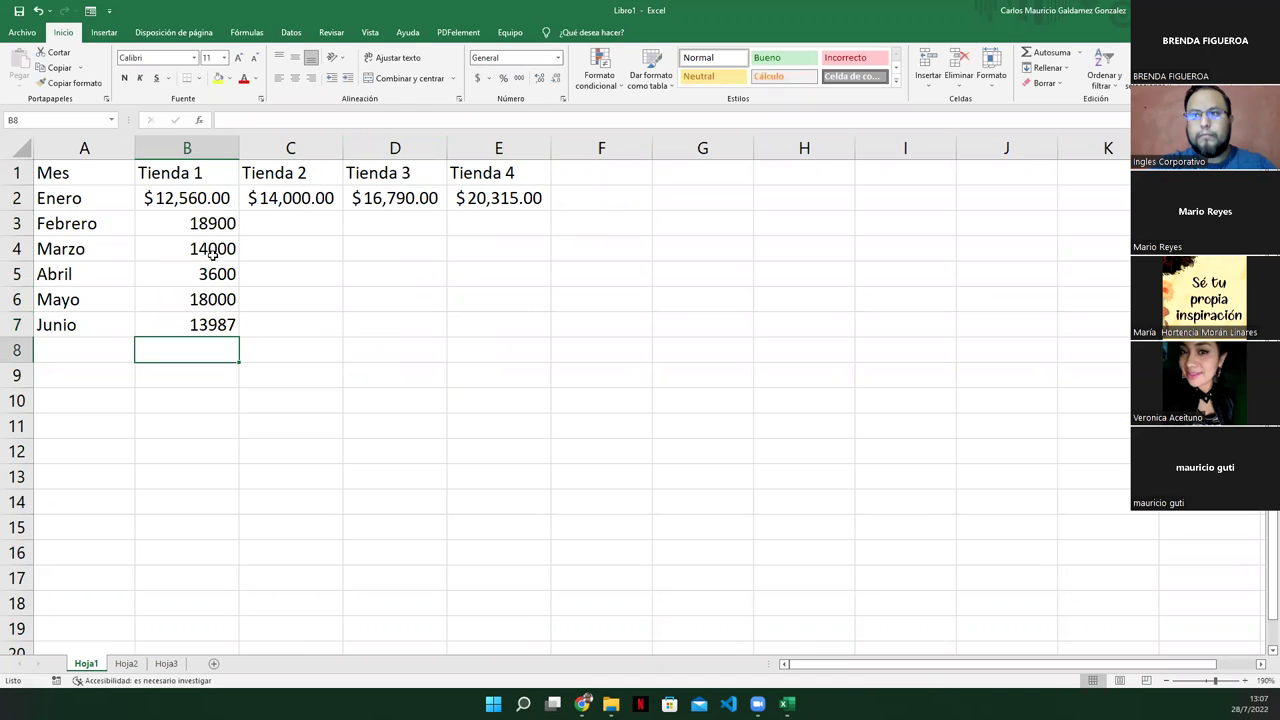
Step: Give B3:B7 accounting format and copy Tienda 1's values into Tienda 3's D3:D7
{"action": "left_click_drag", "start_coordinate": [198, 223], "coordinate": [200, 328]}
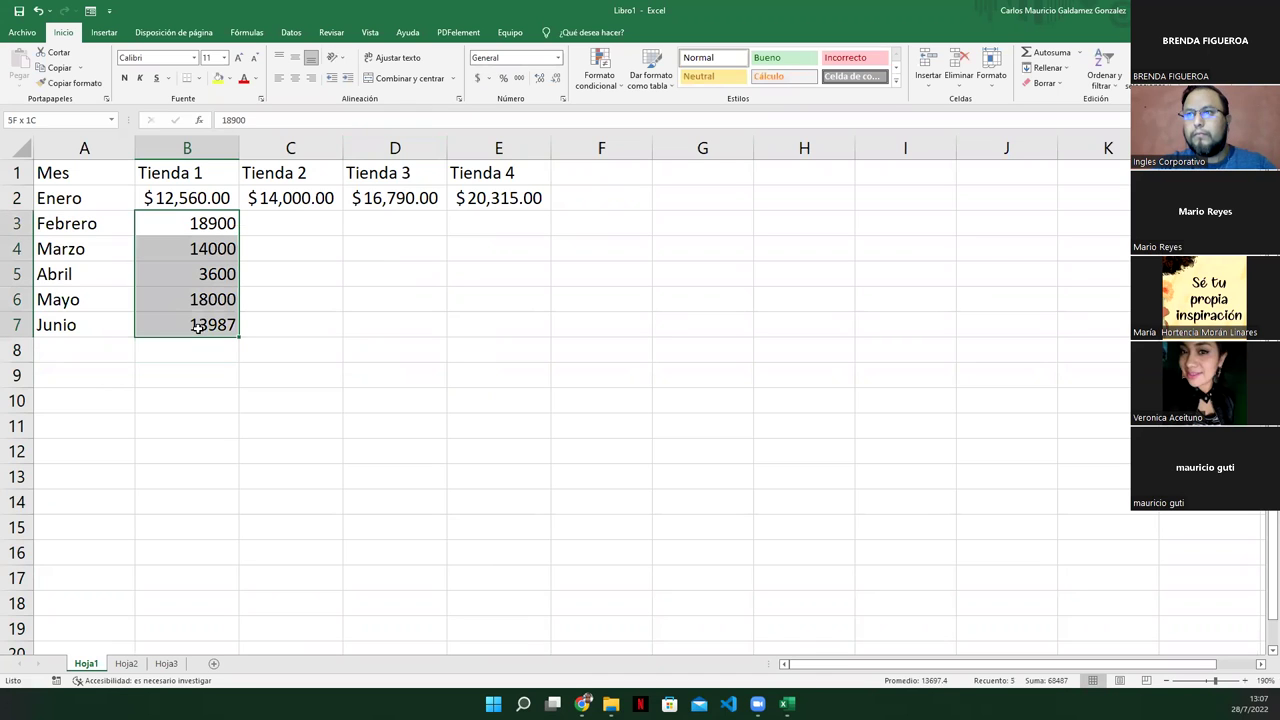
{"action": "left_click", "coordinate": [477, 78]}
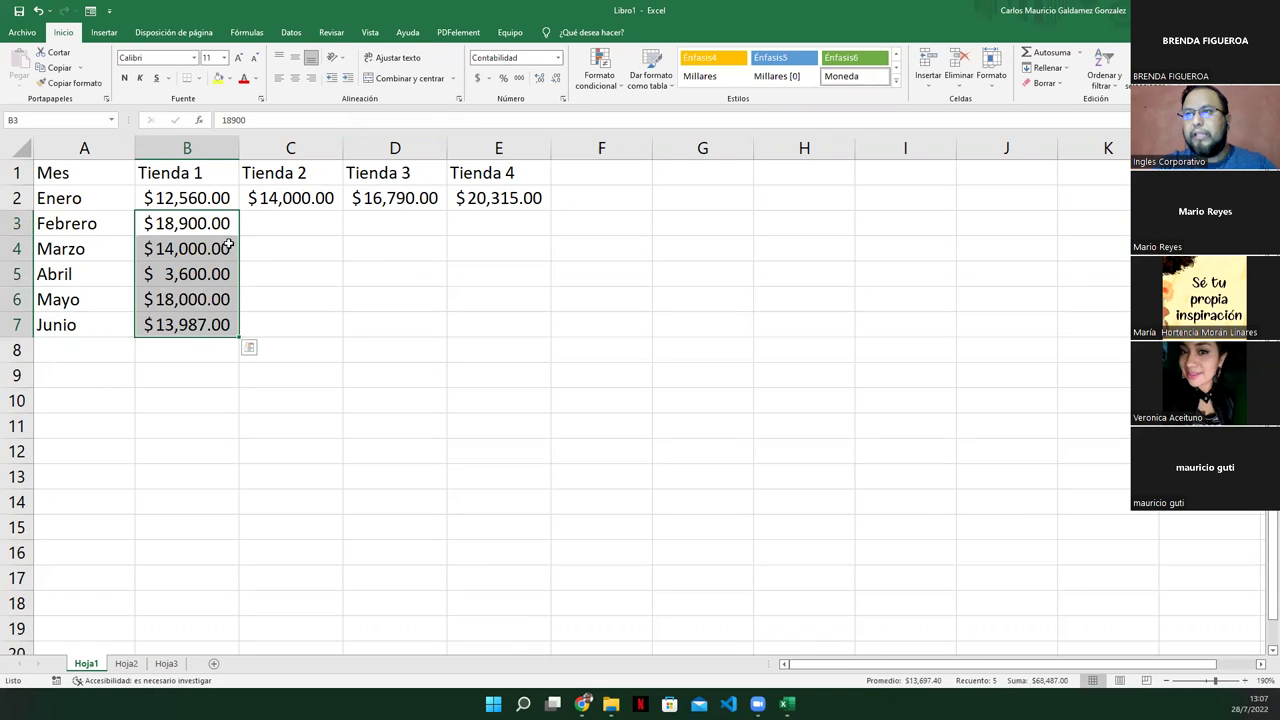
{"action": "left_click_drag", "start_coordinate": [193, 223], "coordinate": [190, 326]}
{"action": "key", "text": "ctrl+c"}
{"action": "left_click", "coordinate": [380, 223]}
{"action": "key", "text": "ctrl+v"}
{"action": "key", "text": "ctrl+c"}
{"action": "left_click", "coordinate": [368, 305]}
{"action": "key", "text": "ctrl+v"}
Step: Fill Tienda 2's C3:C7 by pasting copied Tienda 1 and Tienda 3 values
{"action": "left_click_drag", "start_coordinate": [190, 274], "coordinate": [190, 248]}
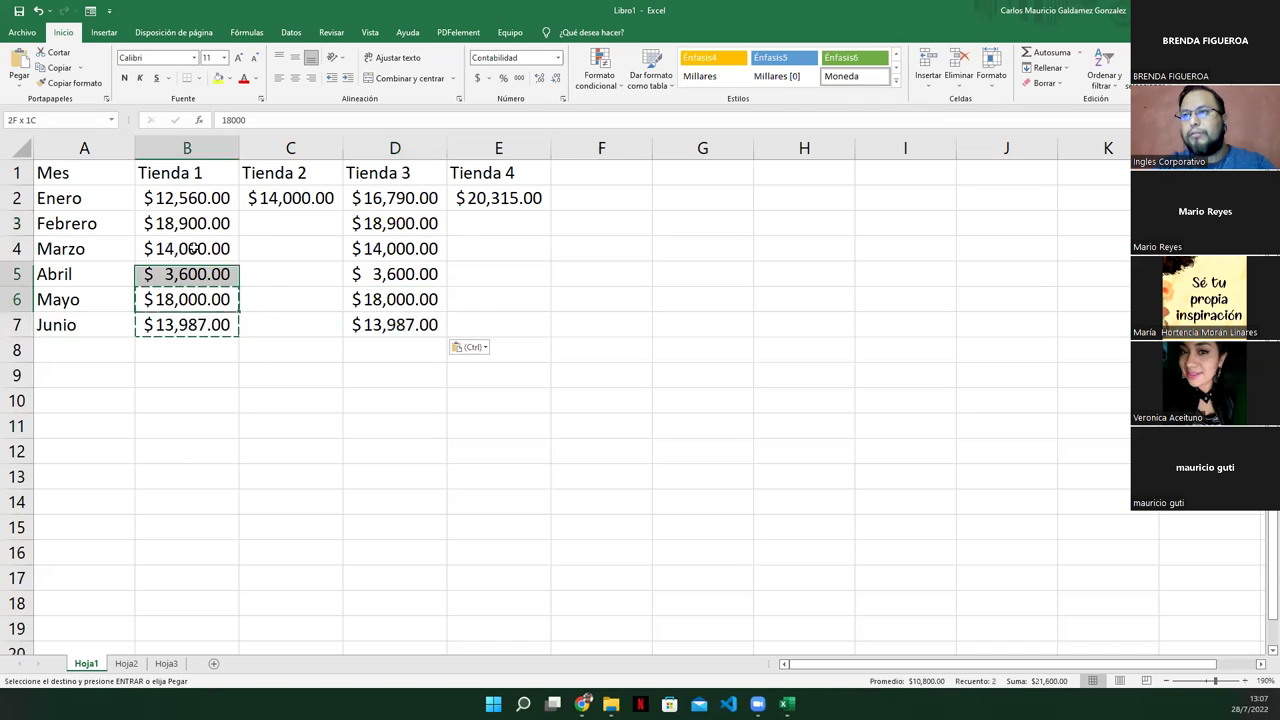
{"action": "key", "text": "ctrl+v"}
{"action": "left_click", "coordinate": [279, 232]}
{"action": "key", "text": "ctrl"}
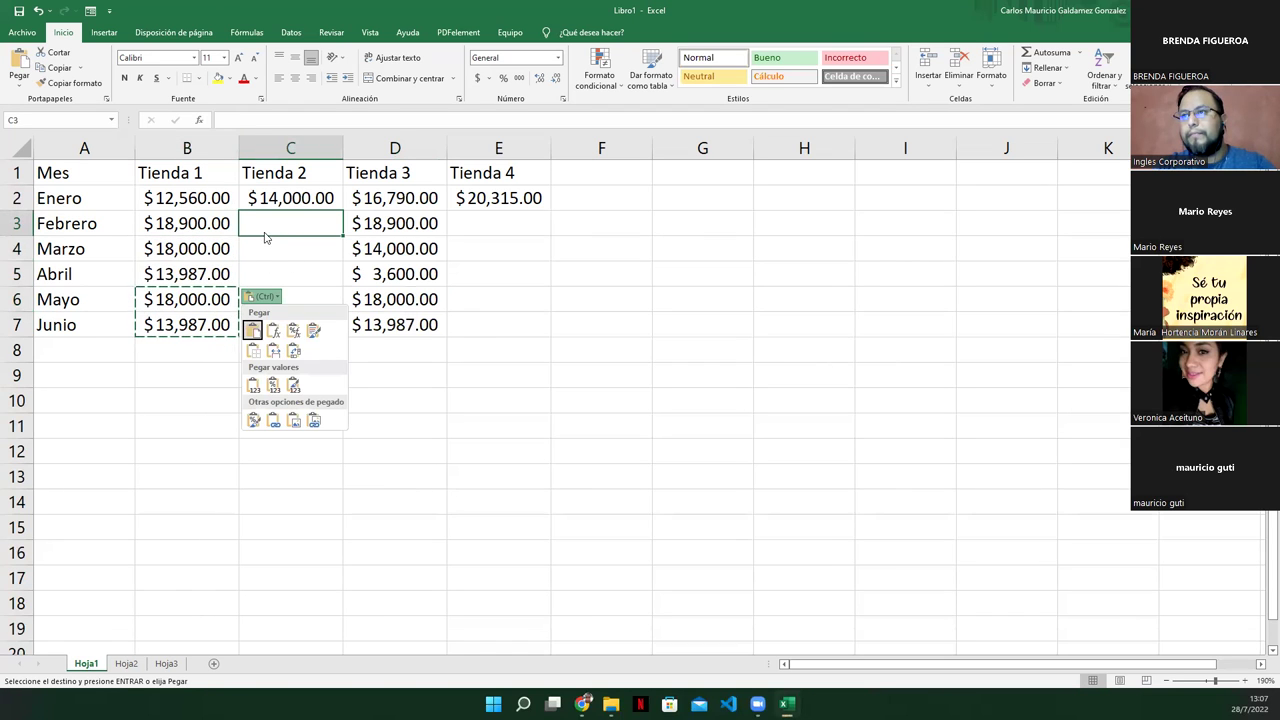
{"action": "key", "text": "ctrl"}
{"action": "key", "text": "ctrl+v"}
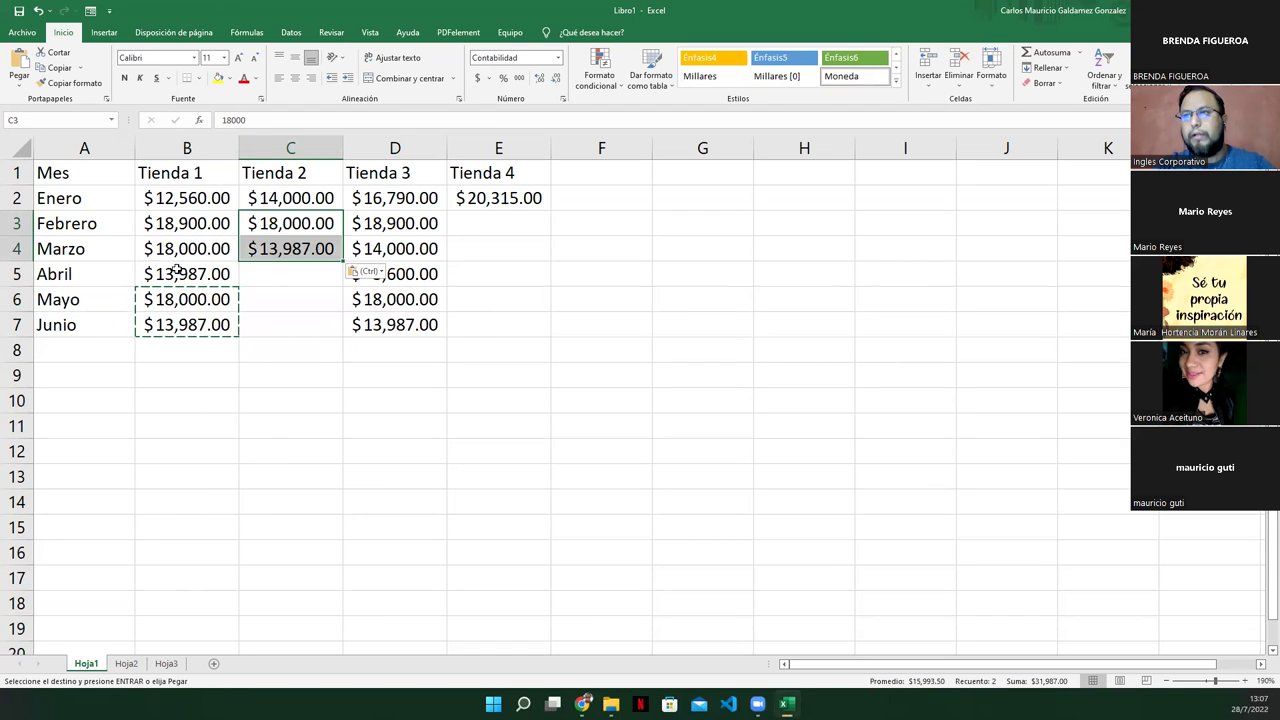
{"action": "left_click_drag", "start_coordinate": [177, 271], "coordinate": [185, 300]}
{"action": "left_click_drag", "start_coordinate": [183, 220], "coordinate": [185, 248]}
{"action": "key", "text": "ctrl+c"}
{"action": "left_click", "coordinate": [274, 277]}
{"action": "key", "text": "ctrl+v"}
{"action": "key", "text": "ctrl"}
{"action": "left_click", "coordinate": [422, 325]}
{"action": "left_click", "coordinate": [440, 333]}
{"action": "left_click_drag", "start_coordinate": [449, 339], "coordinate": [290, 325]}
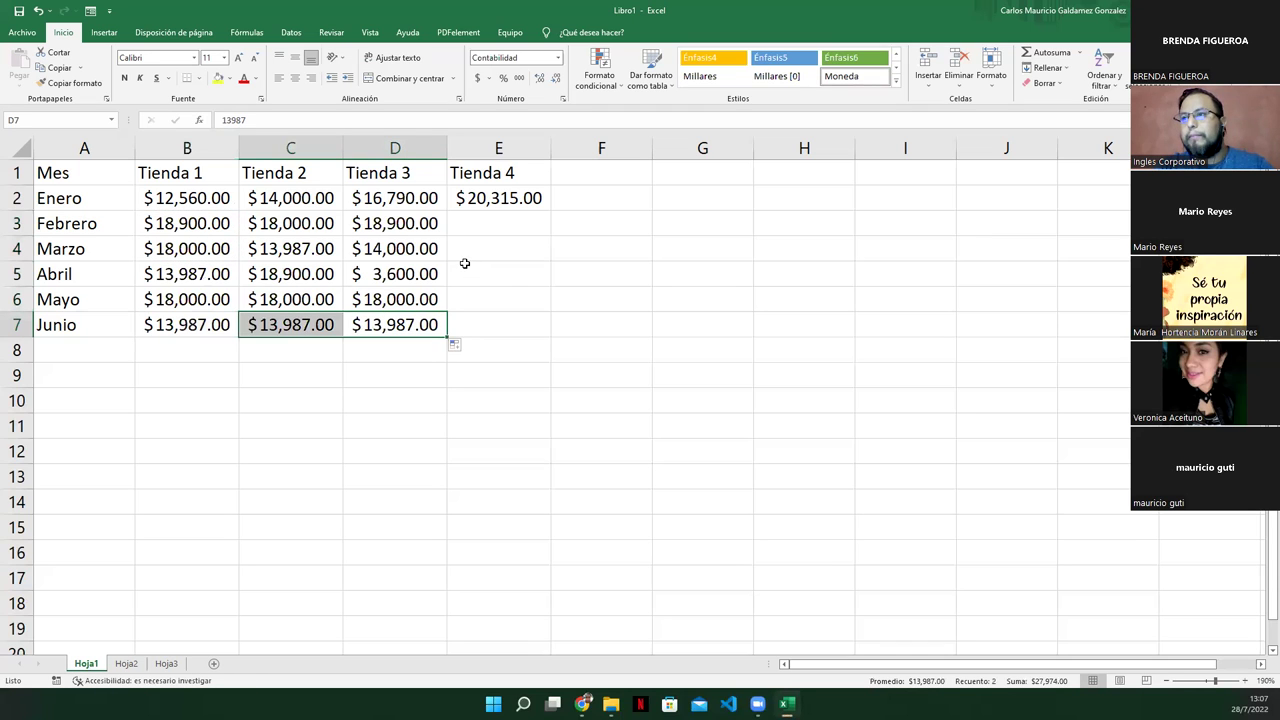
Step: Fill Tienda 4's E3:E7 with copied Tienda 3 values, then select A1:E7
{"action": "left_click_drag", "start_coordinate": [376, 224], "coordinate": [376, 272]}
{"action": "key", "text": "ctrl+c"}
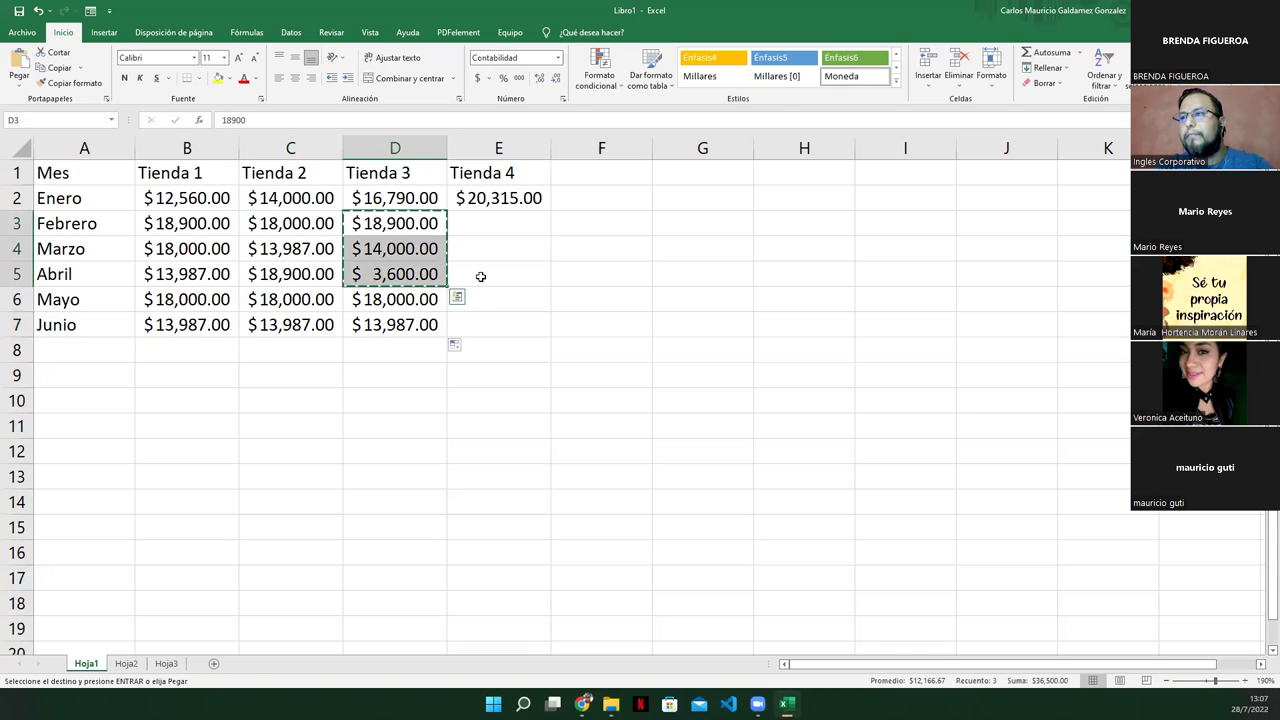
{"action": "left_click", "coordinate": [480, 276]}
{"action": "key", "text": "ctrl+v"}
{"action": "left_click", "coordinate": [476, 226]}
{"action": "key", "text": "ctrl+v"}
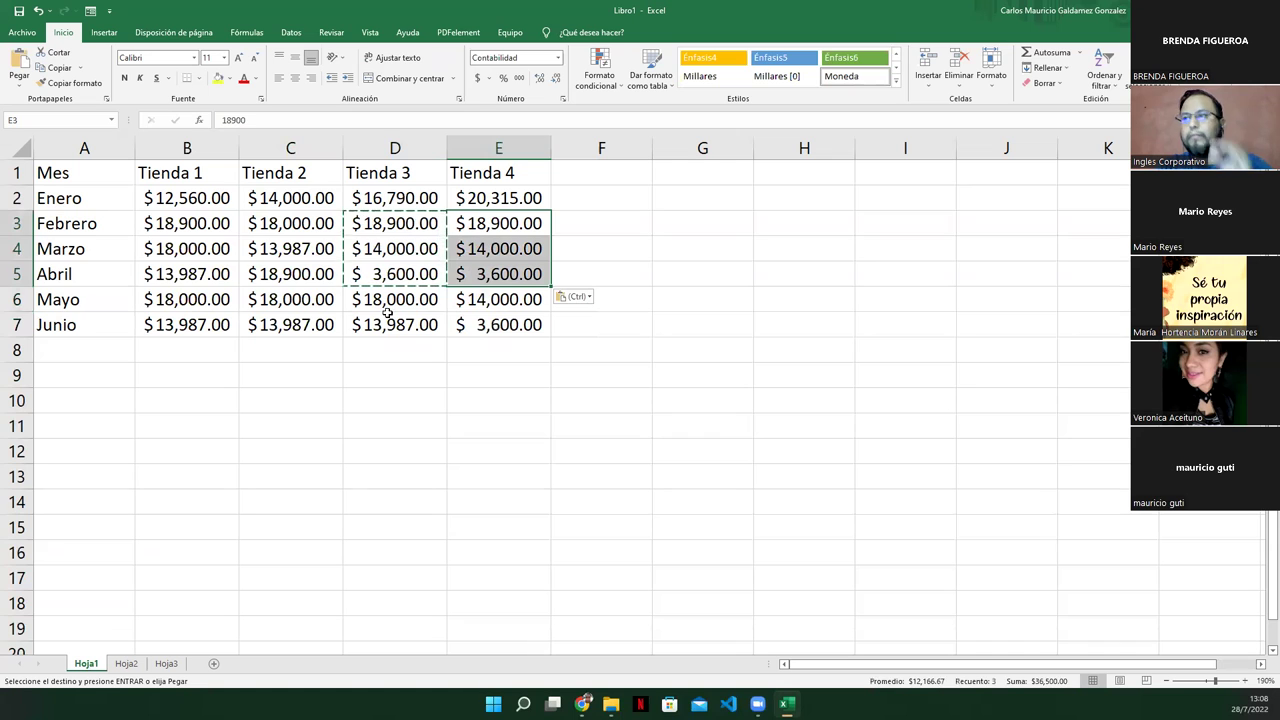
{"action": "left_click", "coordinate": [387, 317]}
{"action": "key", "text": "Escape"}
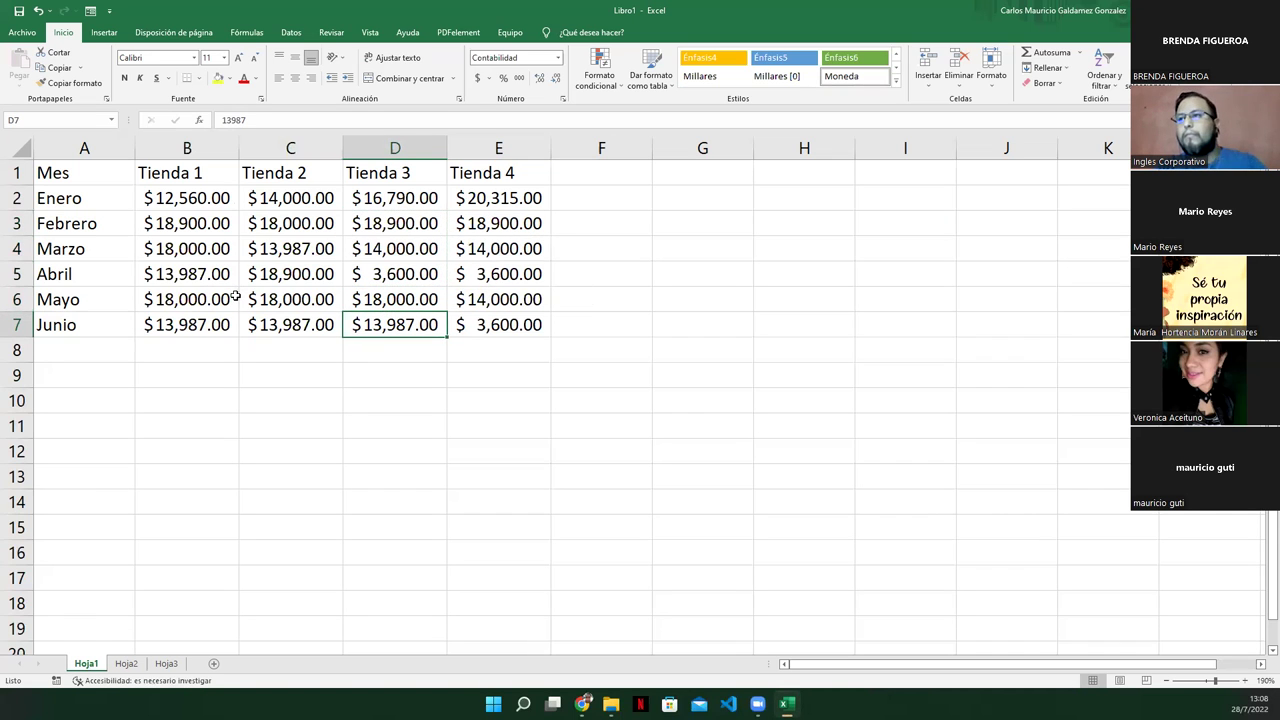
{"action": "left_click", "coordinate": [236, 296]}
{"action": "left_click_drag", "start_coordinate": [77, 178], "coordinate": [498, 324]}
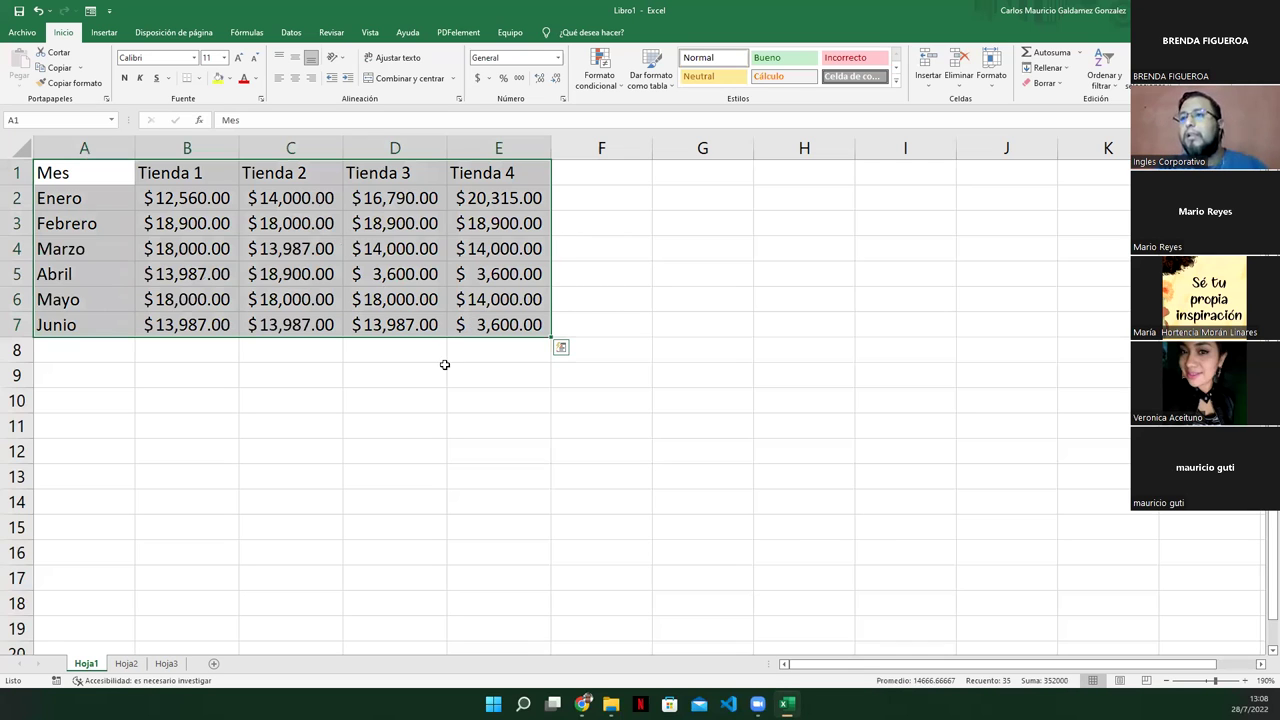
Step: Insert a table over A1:E7 with 'La tabla tiene encabezados' kept checked
{"action": "left_click", "coordinate": [445, 367]}
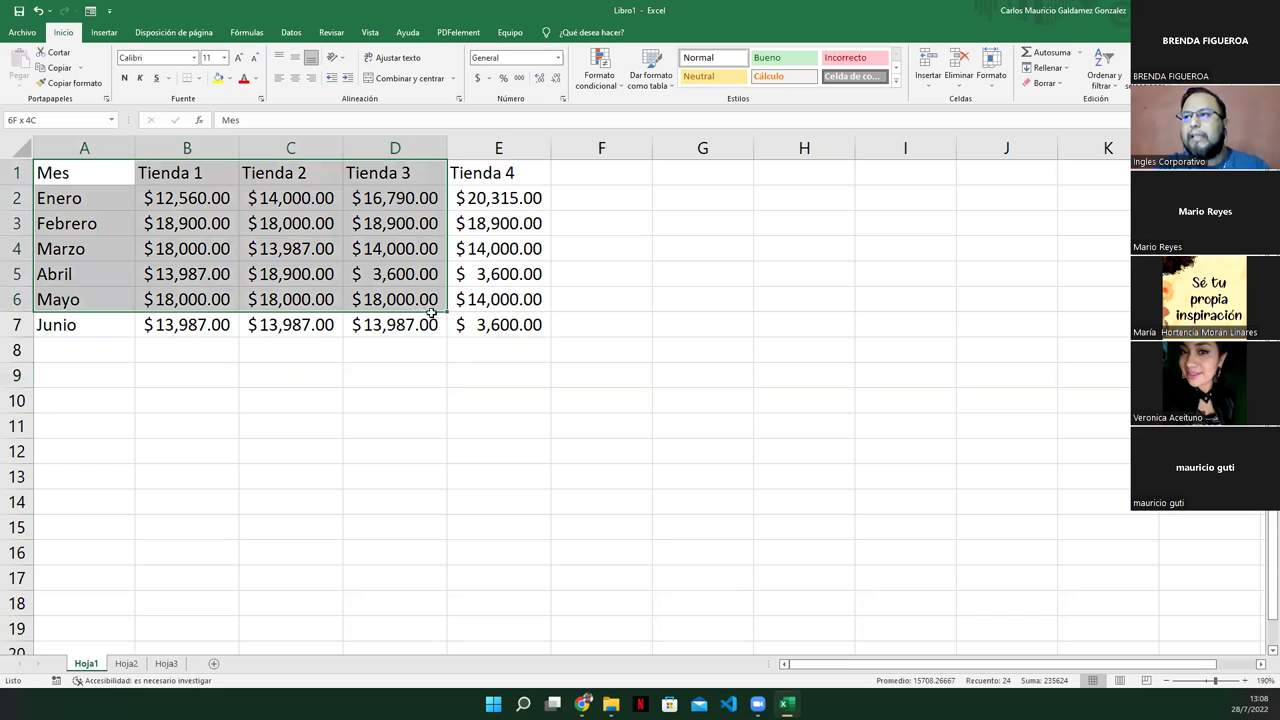
{"action": "left_click_drag", "start_coordinate": [67, 175], "coordinate": [472, 324]}
{"action": "left_click", "coordinate": [104, 32]}
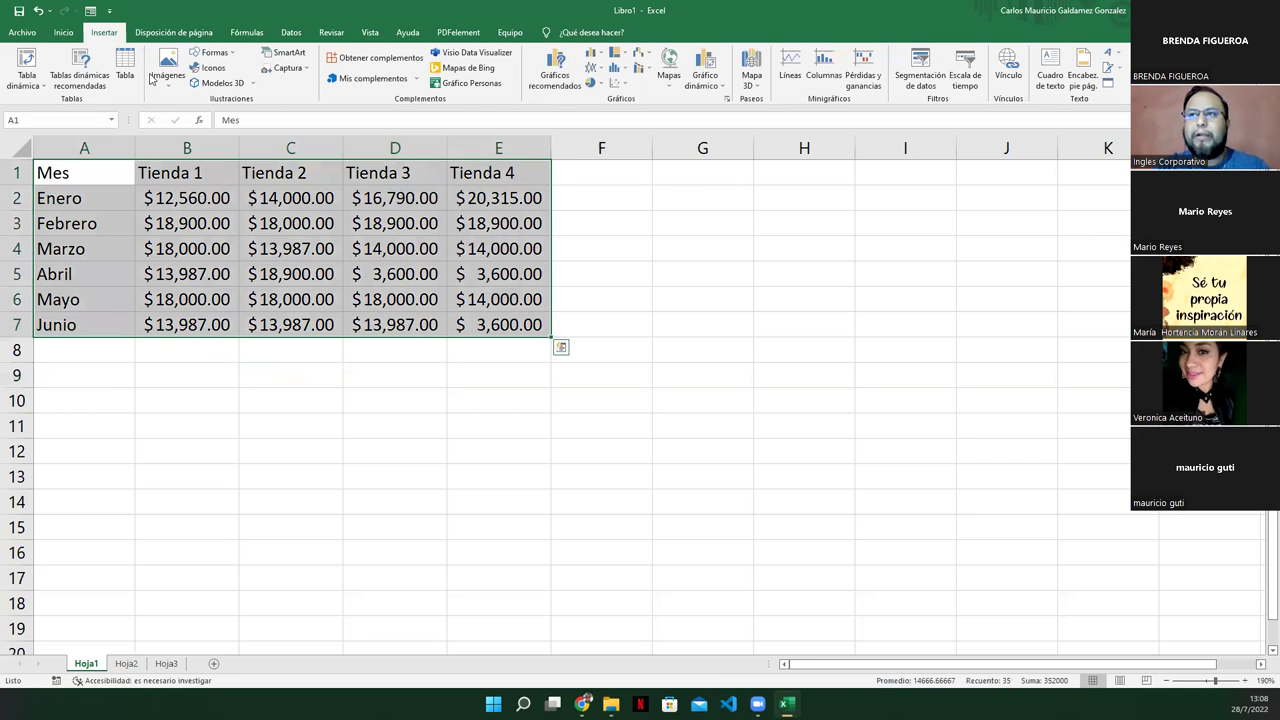
{"action": "left_click", "coordinate": [125, 72]}
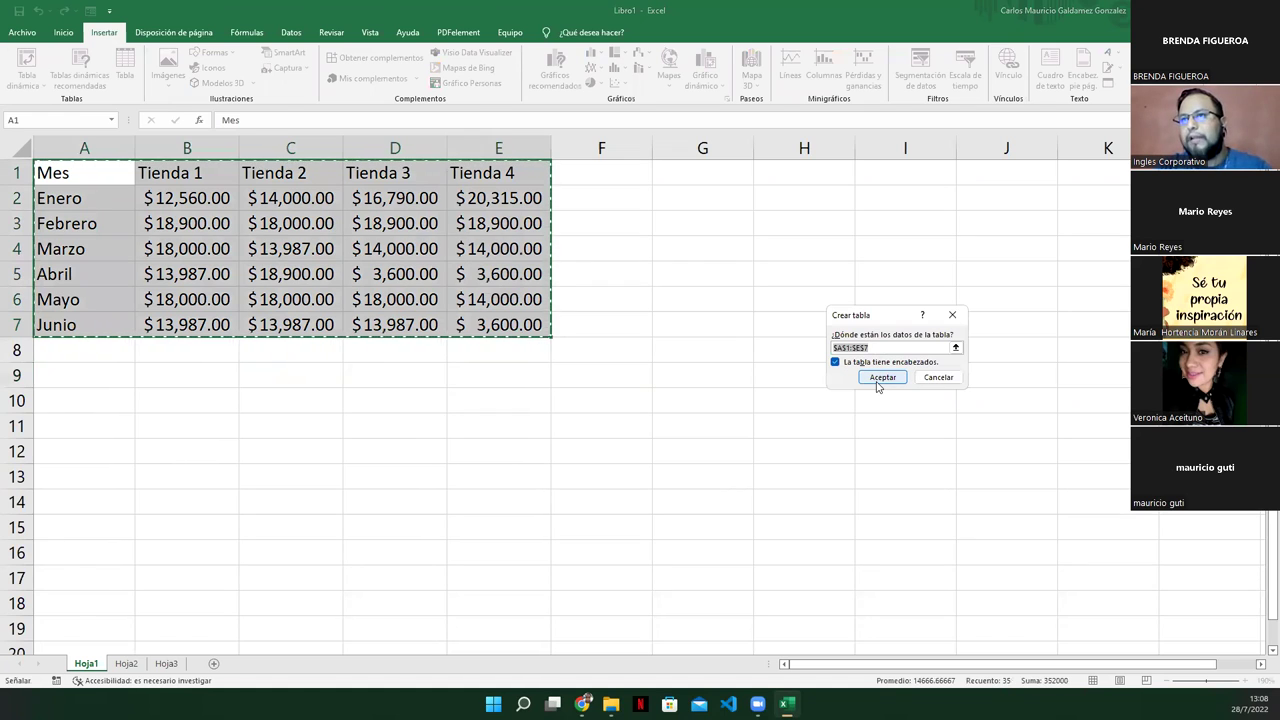
{"action": "left_click", "coordinate": [882, 377]}
{"action": "left_click", "coordinate": [221, 290]}
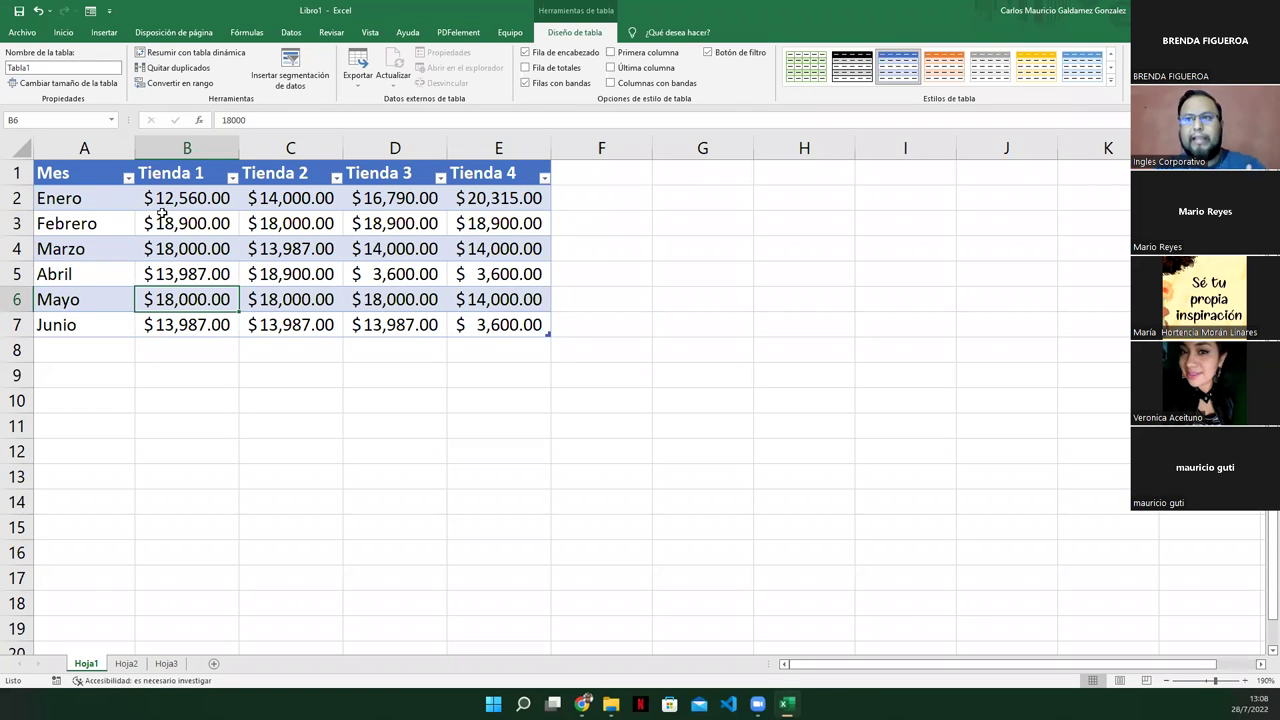
{"action": "left_click_drag", "start_coordinate": [98, 180], "coordinate": [456, 326]}
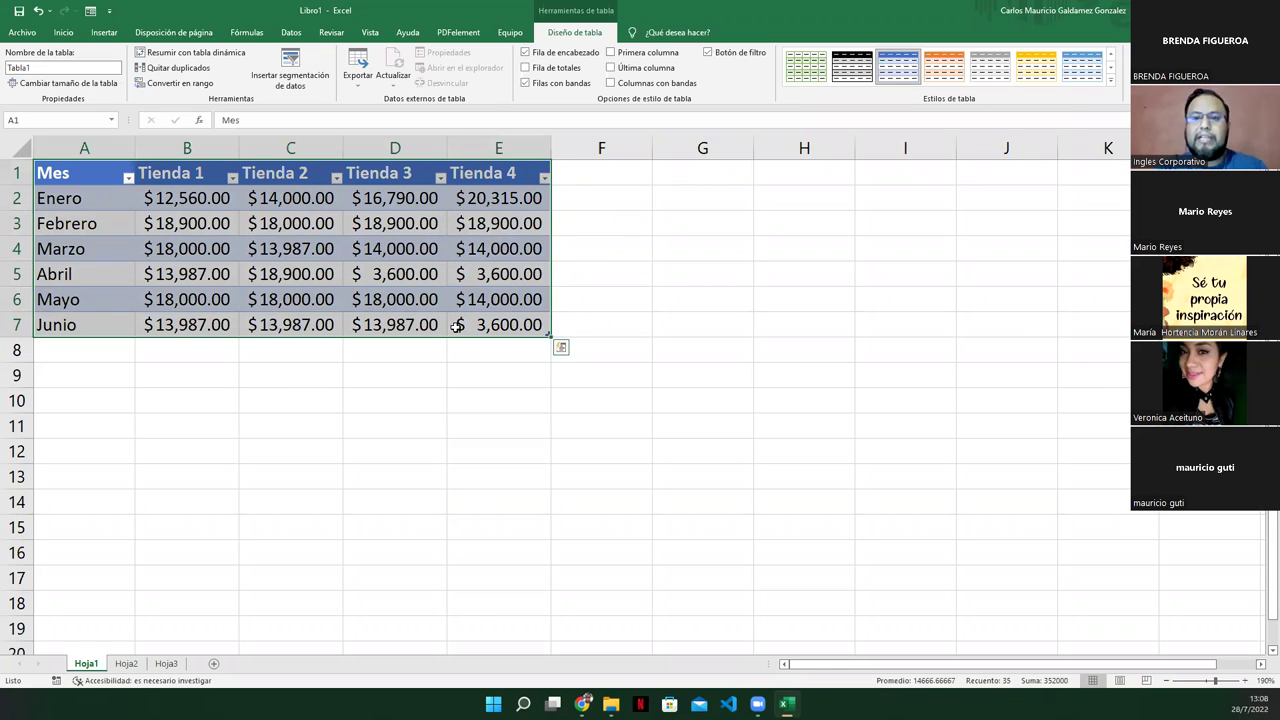
{"action": "left_click", "coordinate": [349, 278]}
Step: Replace the table name Tabla1 with Ventas_PrimerSemestre in the Nombre de la tabla box
{"action": "left_click_drag", "start_coordinate": [88, 179], "coordinate": [503, 330]}
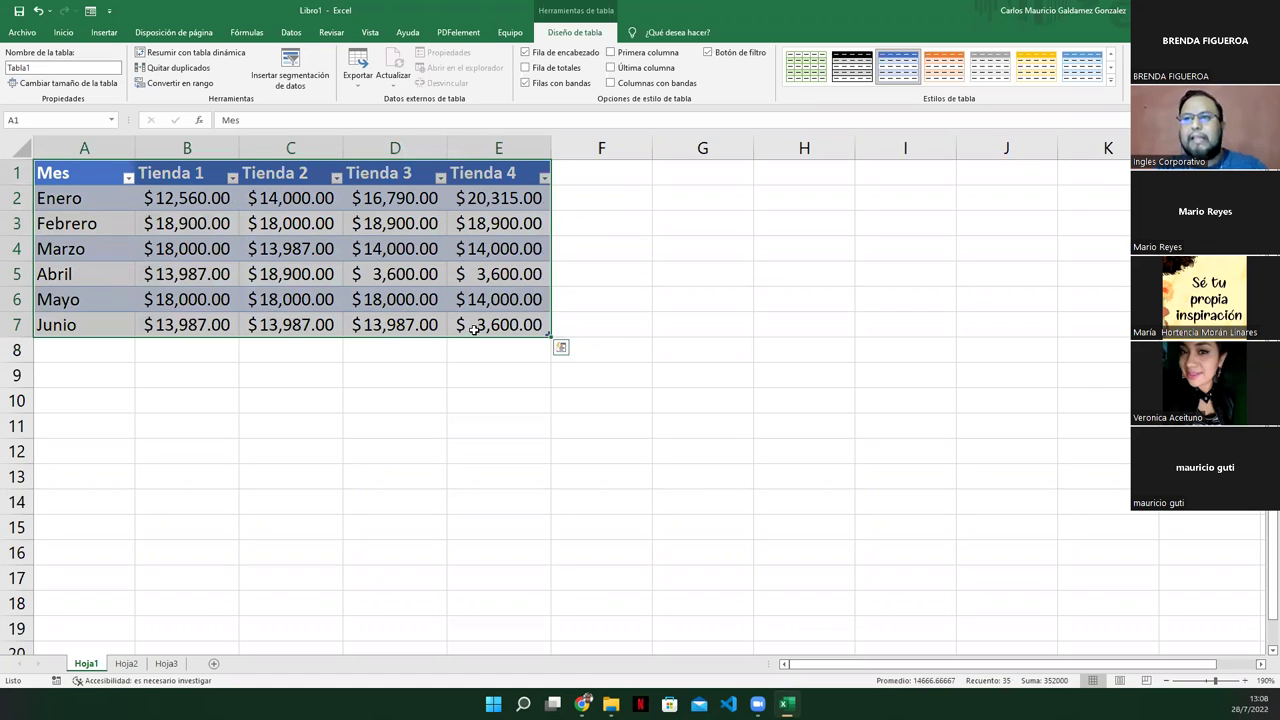
{"action": "left_click", "coordinate": [192, 306]}
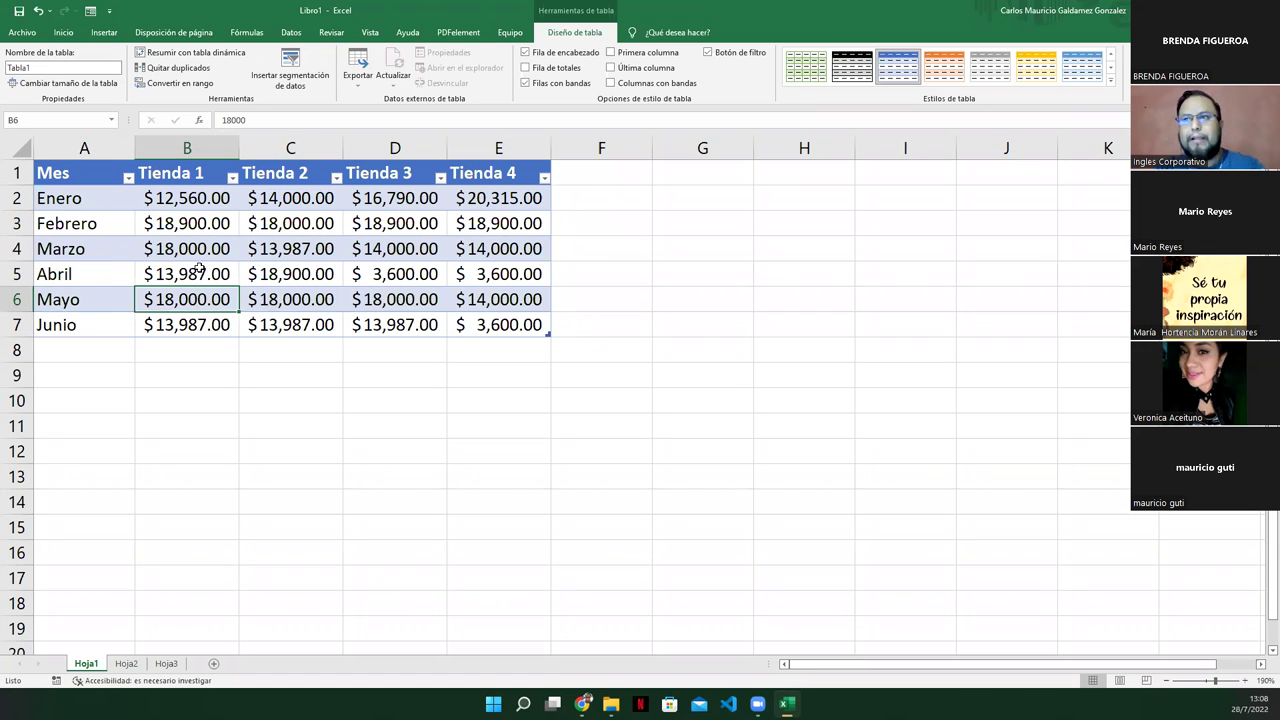
{"action": "left_click_drag", "start_coordinate": [66, 175], "coordinate": [487, 319]}
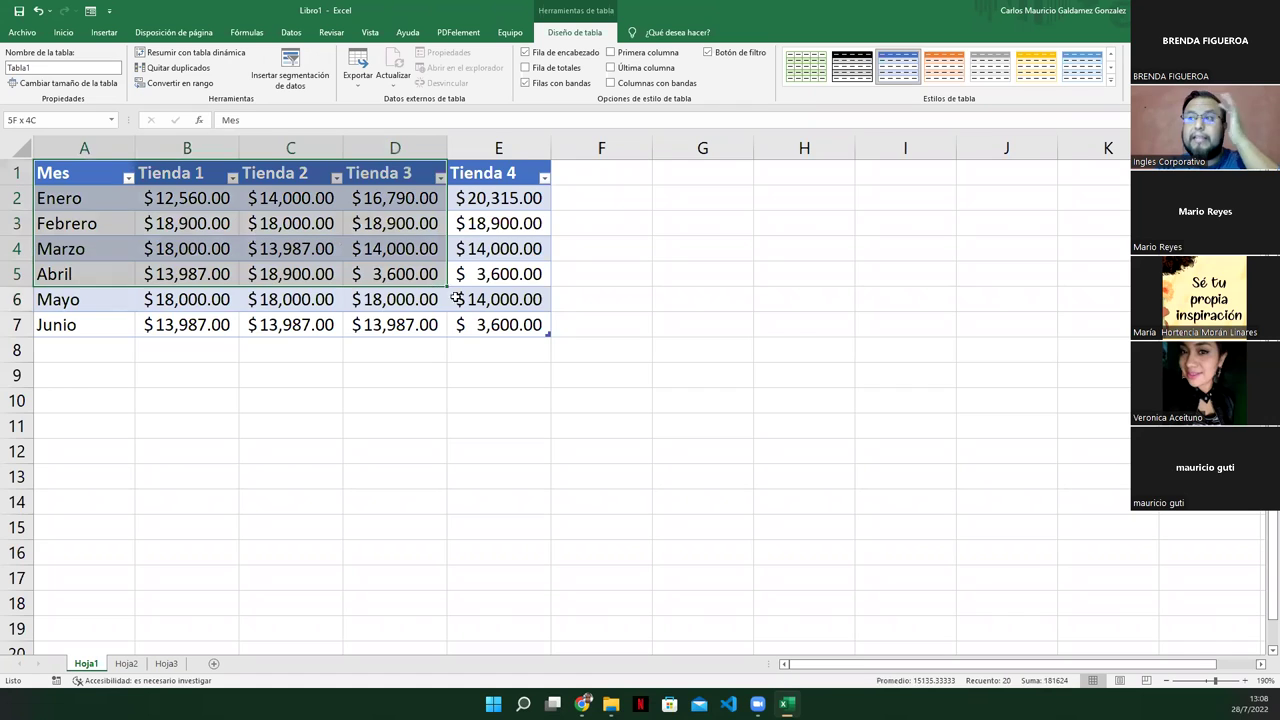
{"action": "left_click", "coordinate": [62, 68]}
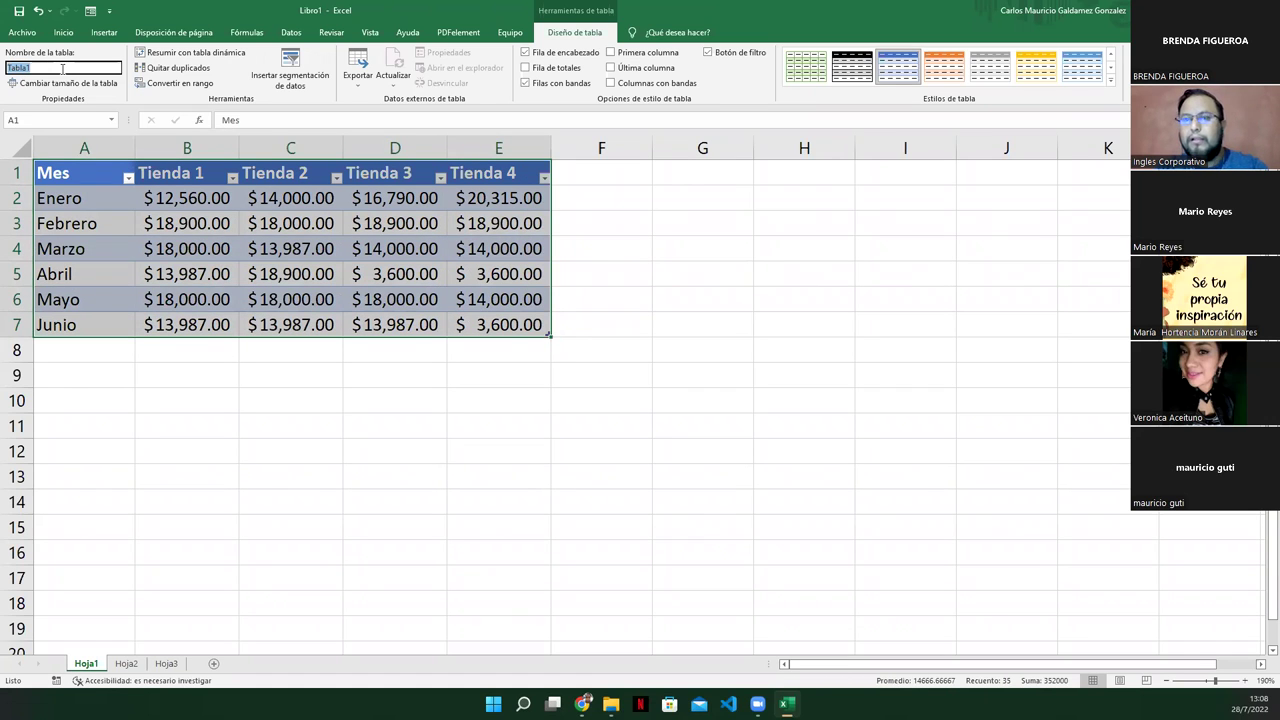
{"action": "type", "text": "Ventas_PrimerSe"}
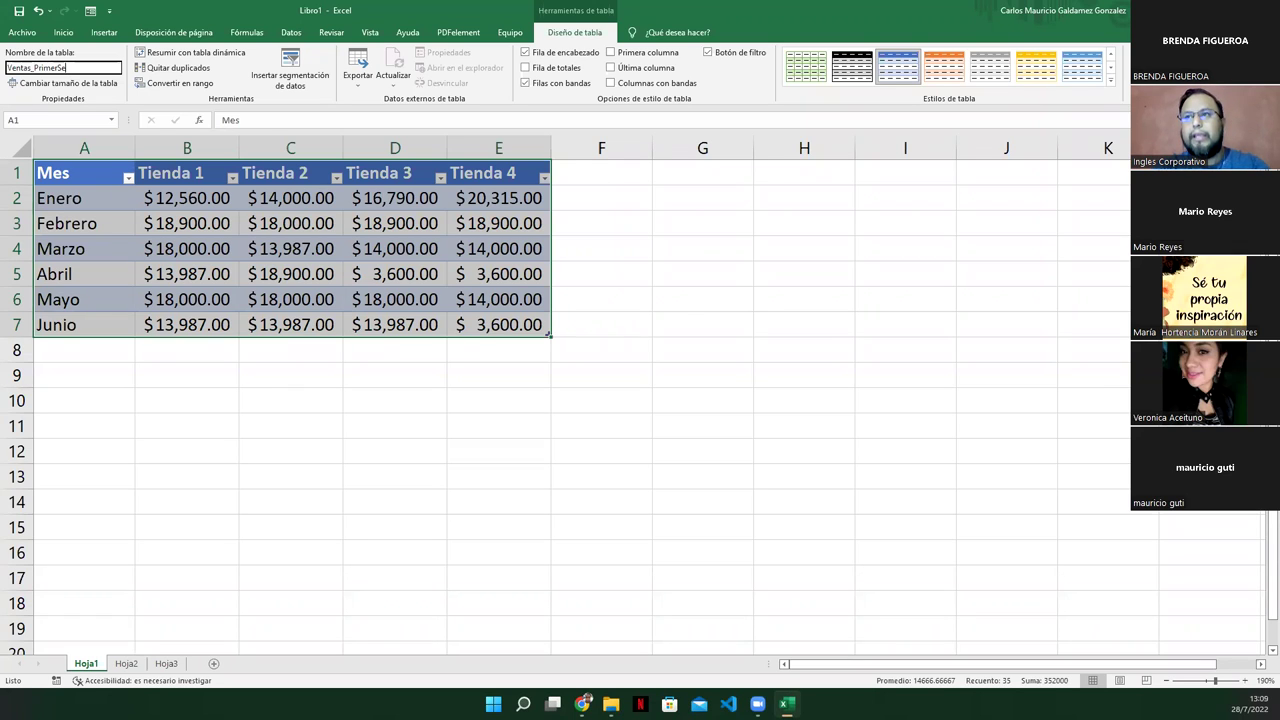
{"action": "key", "text": "Return"}
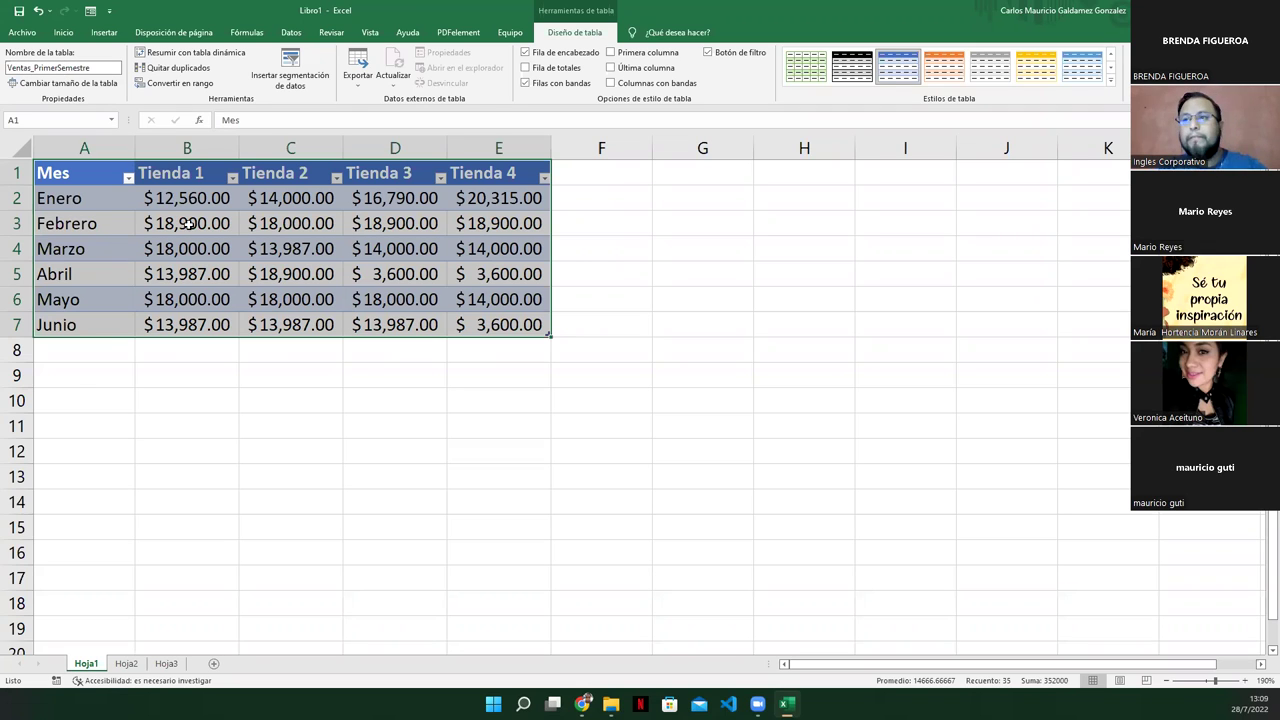
{"action": "left_click", "coordinate": [189, 225]}
{"action": "left_click_drag", "start_coordinate": [110, 180], "coordinate": [478, 326]}
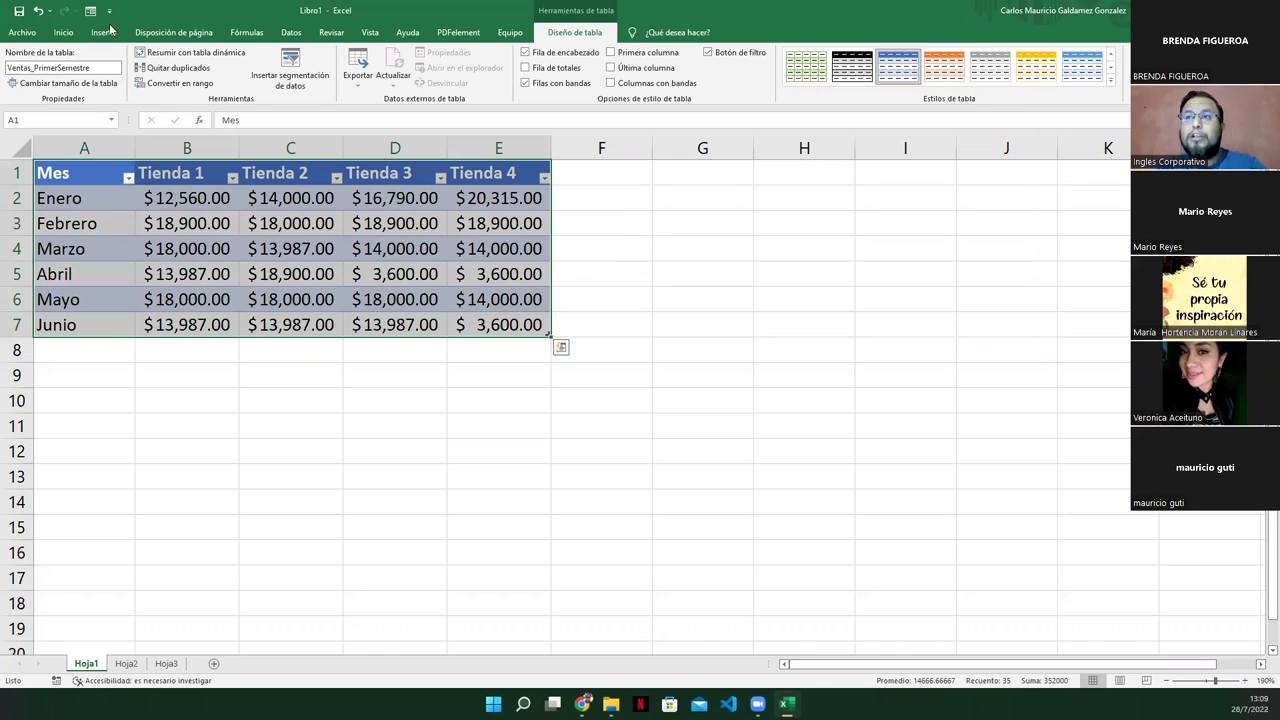
Step: Switch to the Insertar ribbon and select the whole table A1:E7
{"action": "left_click", "coordinate": [133, 228]}
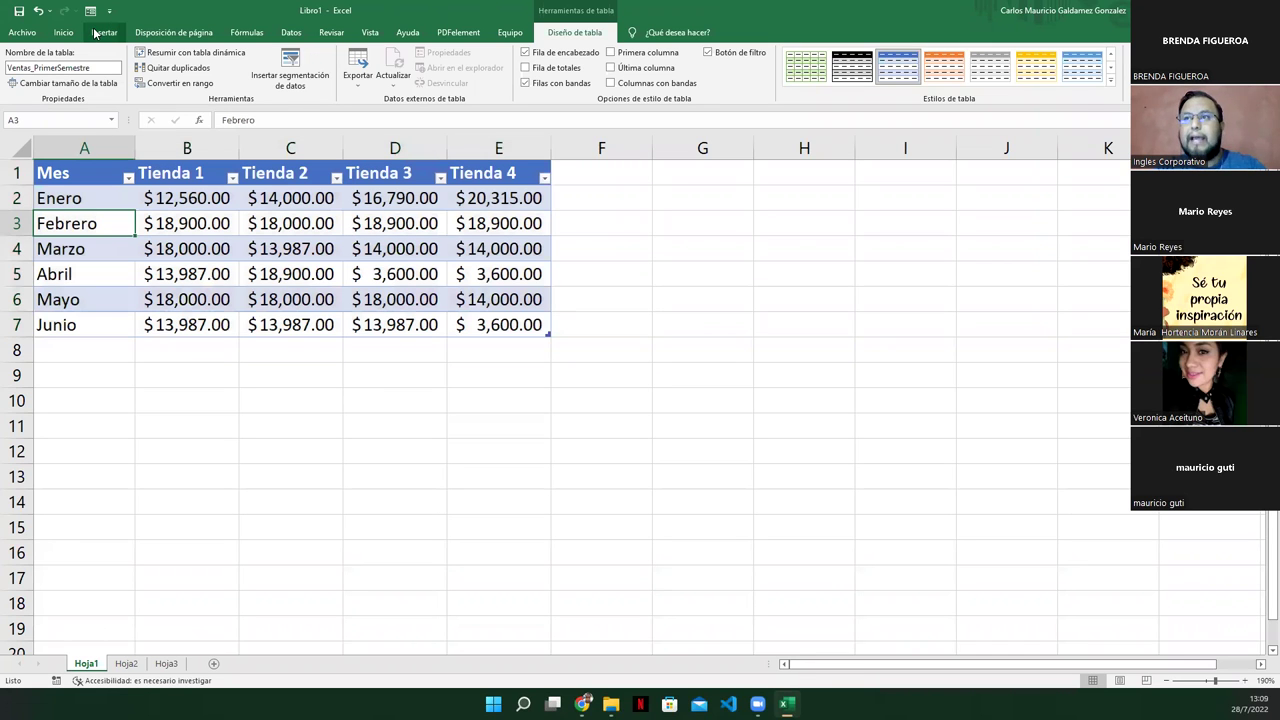
{"action": "left_click", "coordinate": [101, 32]}
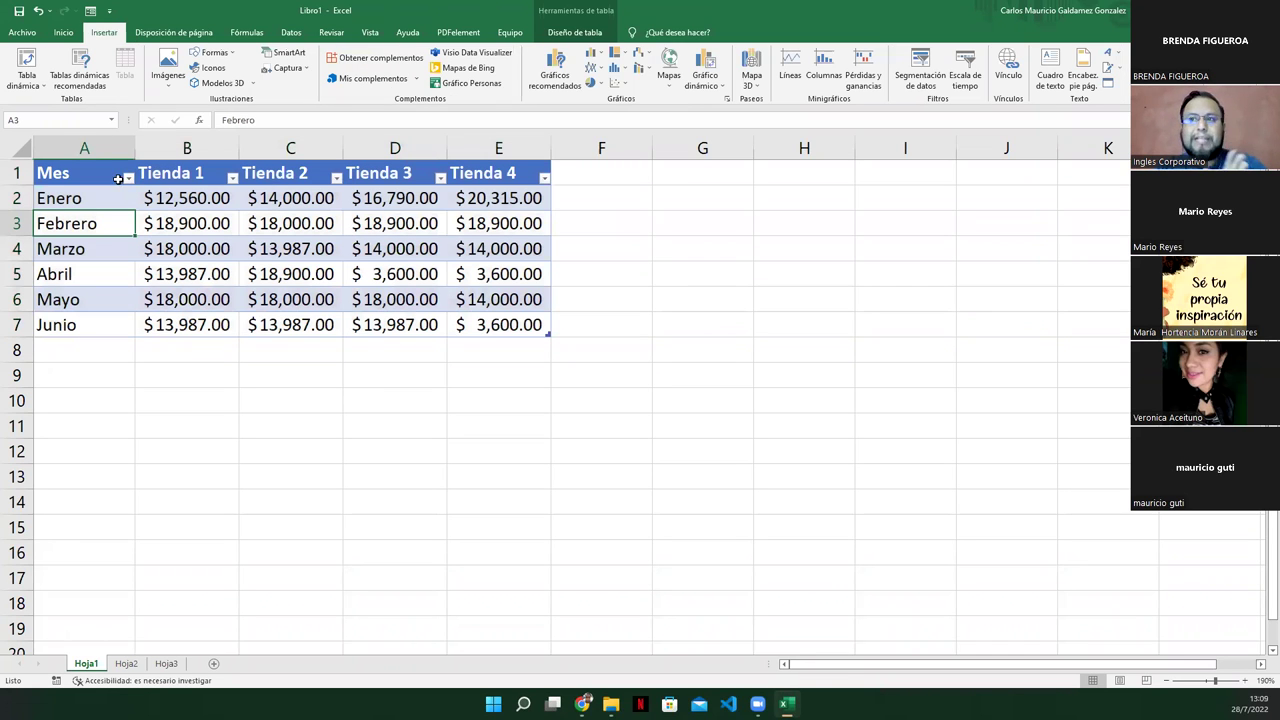
{"action": "left_click_drag", "start_coordinate": [87, 170], "coordinate": [282, 248]}
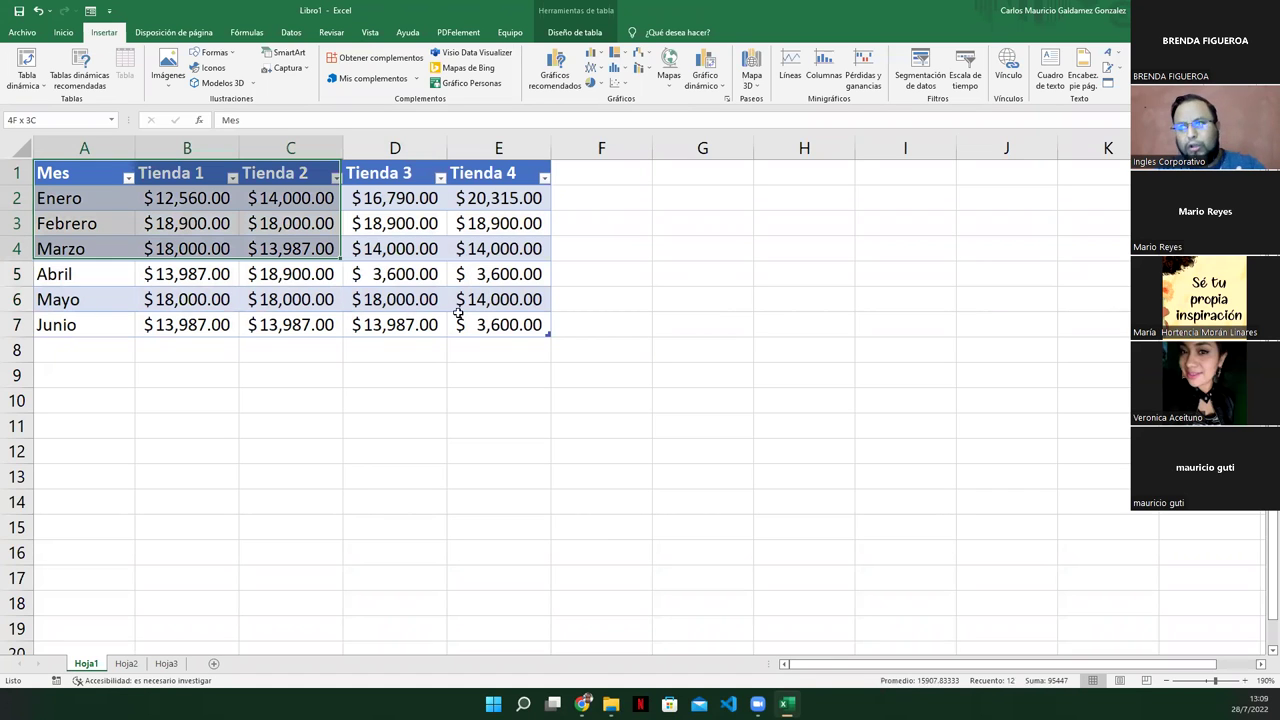
{"action": "left_click_drag", "start_coordinate": [458, 316], "coordinate": [481, 324]}
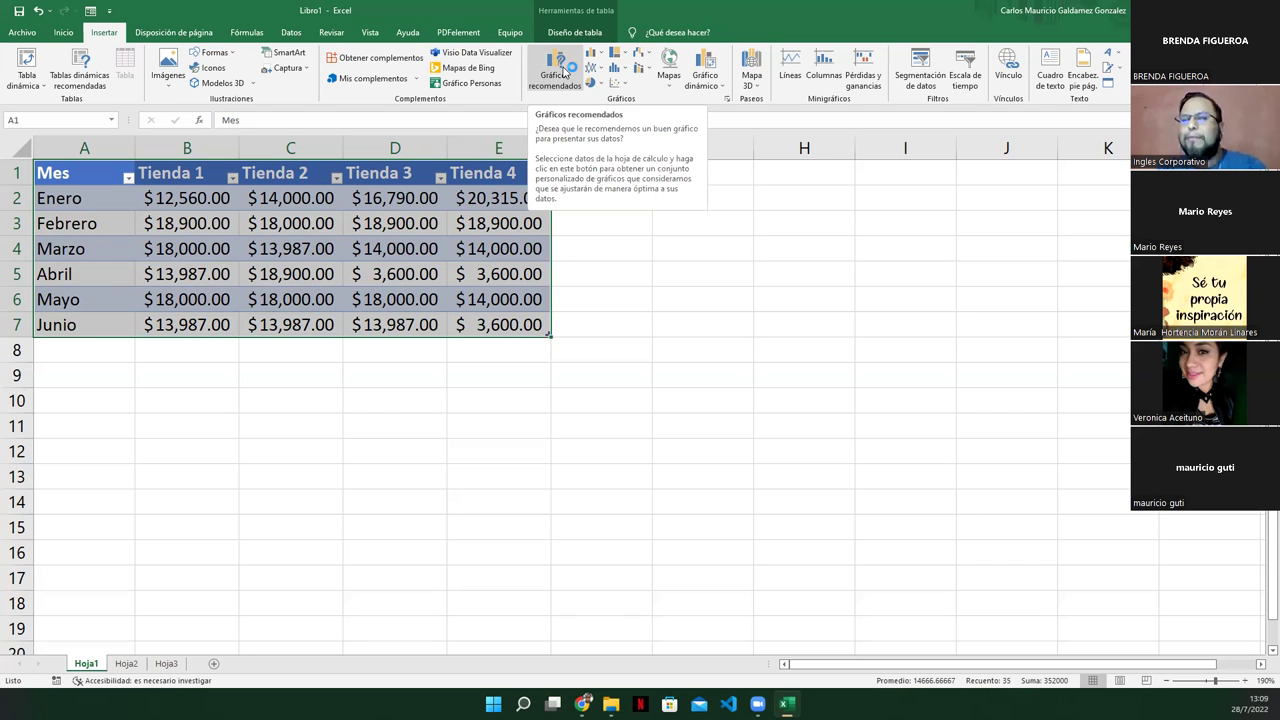
Step: Preview the recommended line, stacked column and stacked area chart suggestions
{"action": "left_click", "coordinate": [563, 72]}
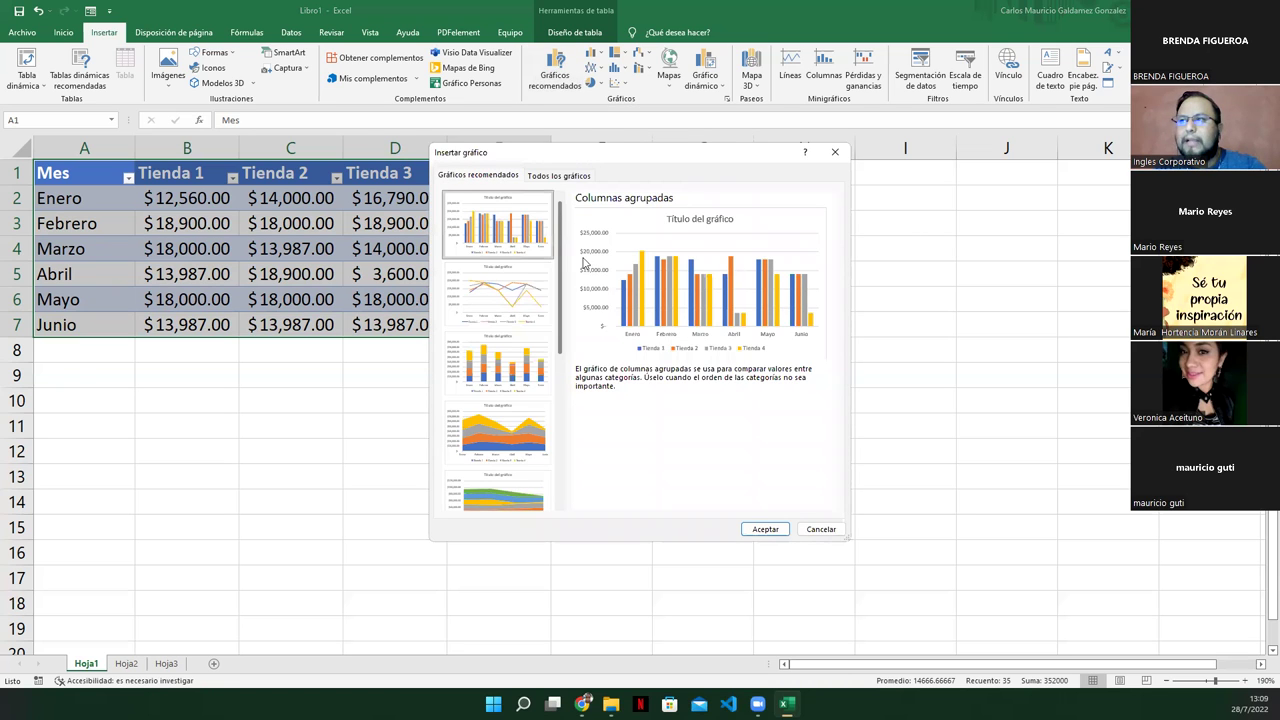
{"action": "left_click", "coordinate": [496, 288]}
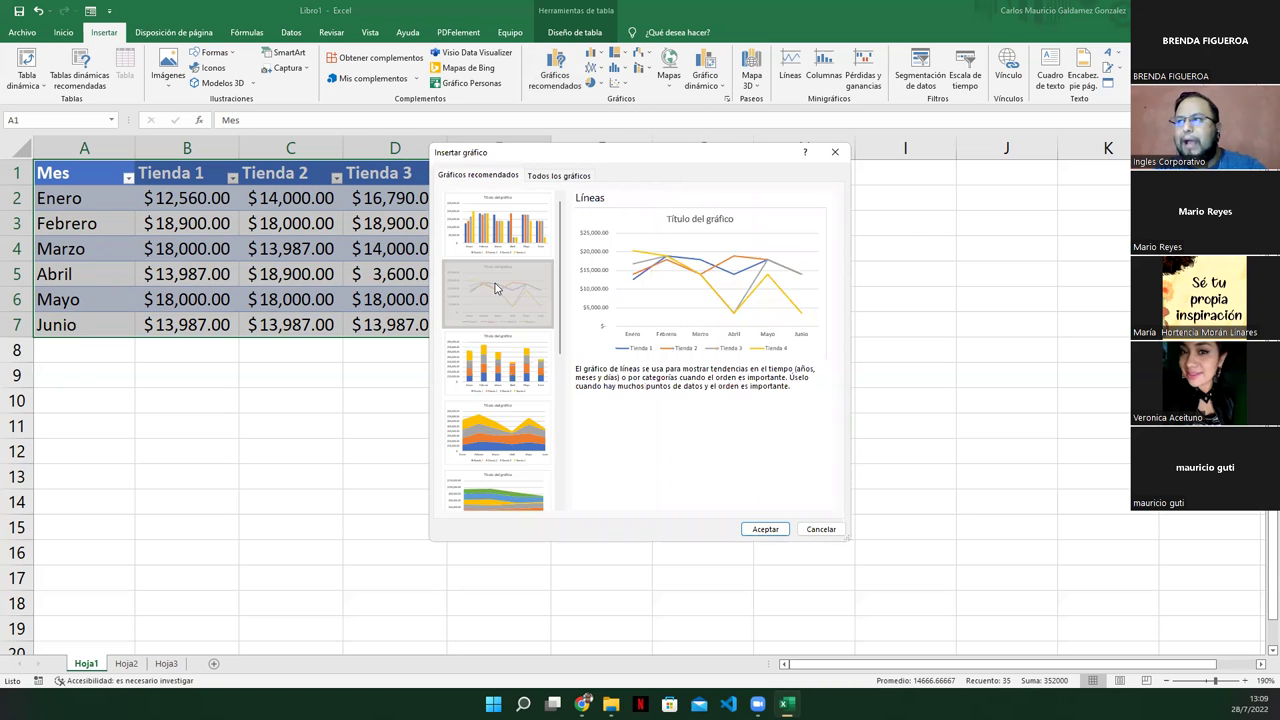
{"action": "left_click", "coordinate": [491, 392]}
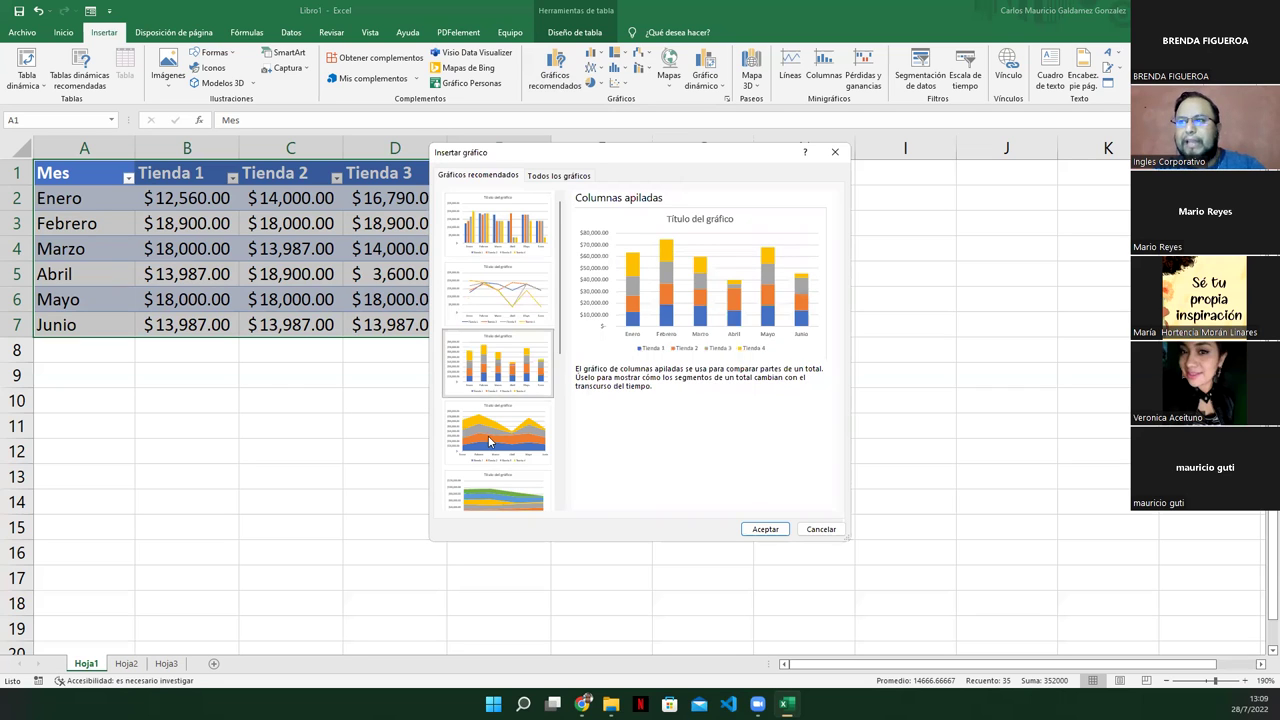
{"action": "left_click", "coordinate": [489, 441]}
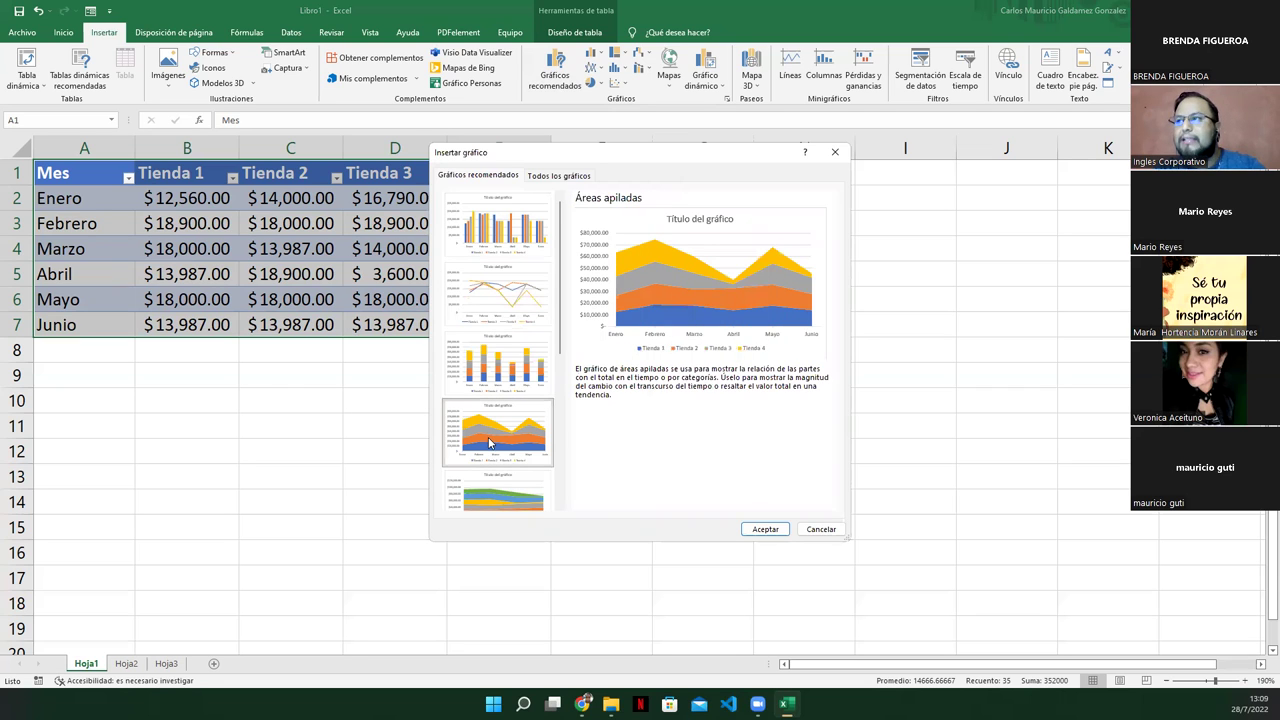
{"action": "left_click", "coordinate": [485, 494]}
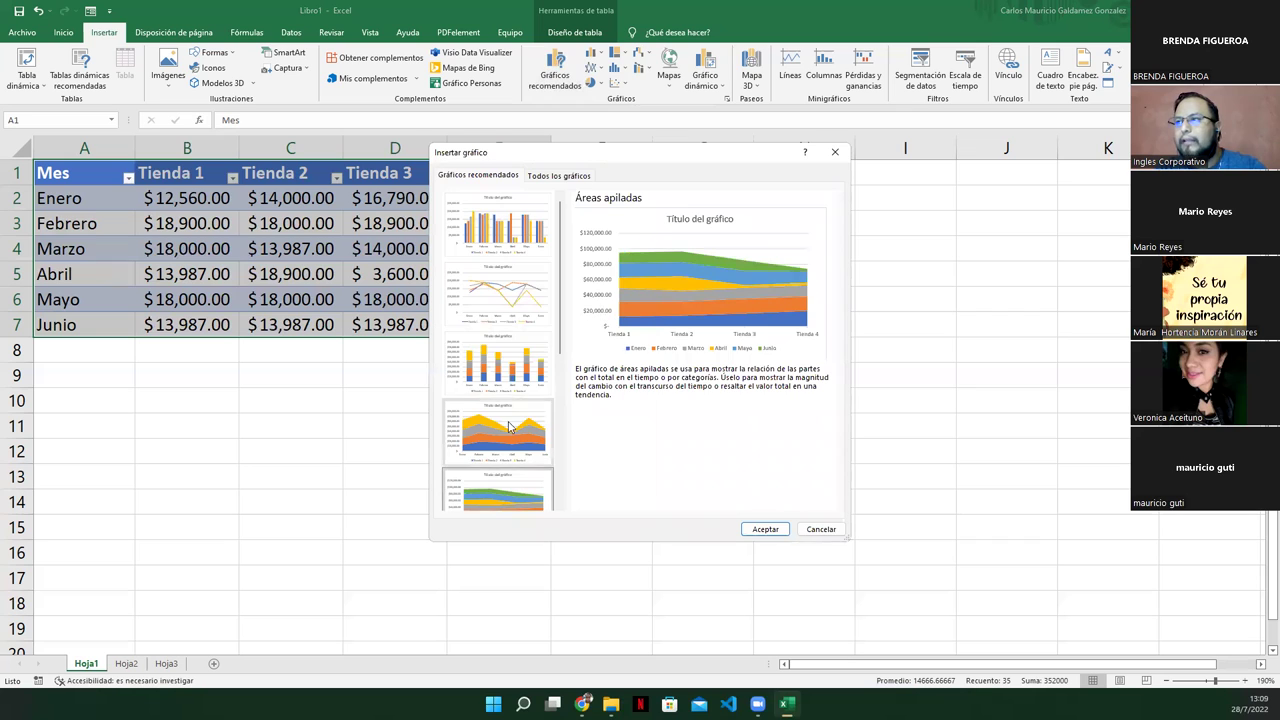
{"action": "left_click", "coordinate": [508, 420]}
{"action": "left_click", "coordinate": [495, 487]}
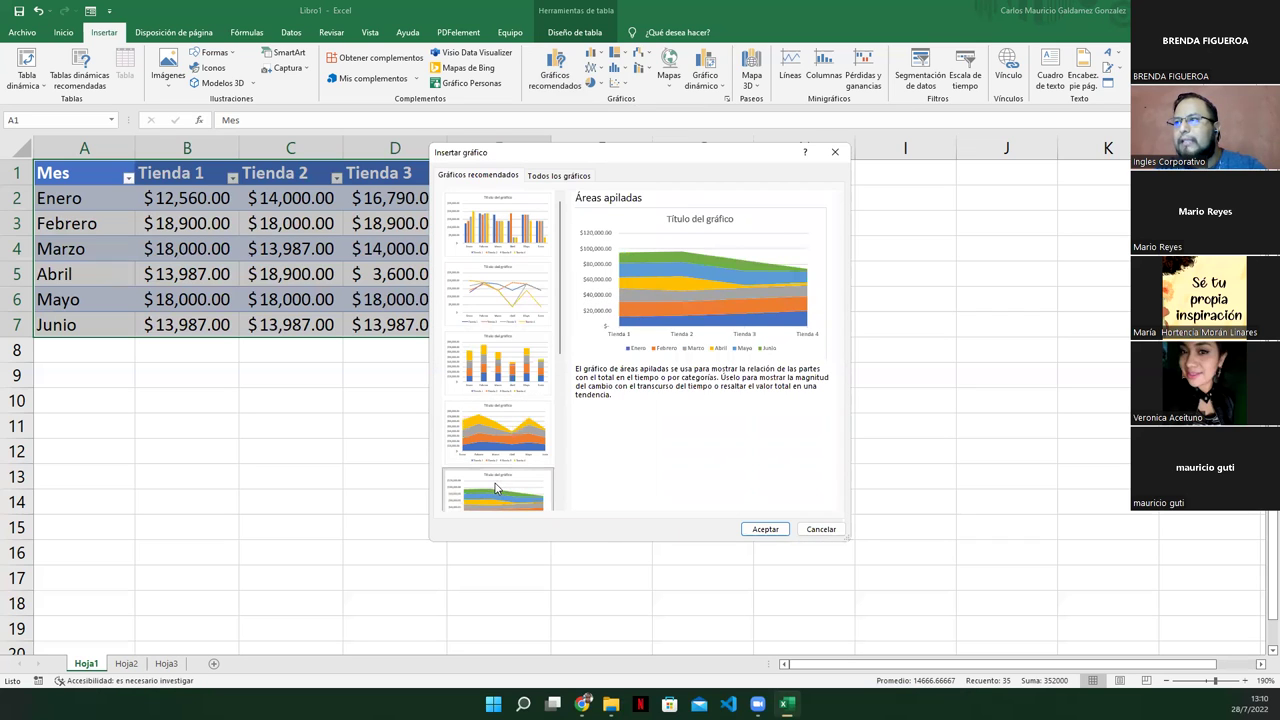
{"action": "scroll", "coordinate": [497, 487], "scroll_direction": "down", "scroll_amount": 3}
{"action": "scroll", "coordinate": [497, 487], "scroll_direction": "down", "scroll_amount": 1}
Step: Preview the scatter, 100% stacked, funnel and clustered column suggestions, then cancel
{"action": "left_click", "coordinate": [510, 281]}
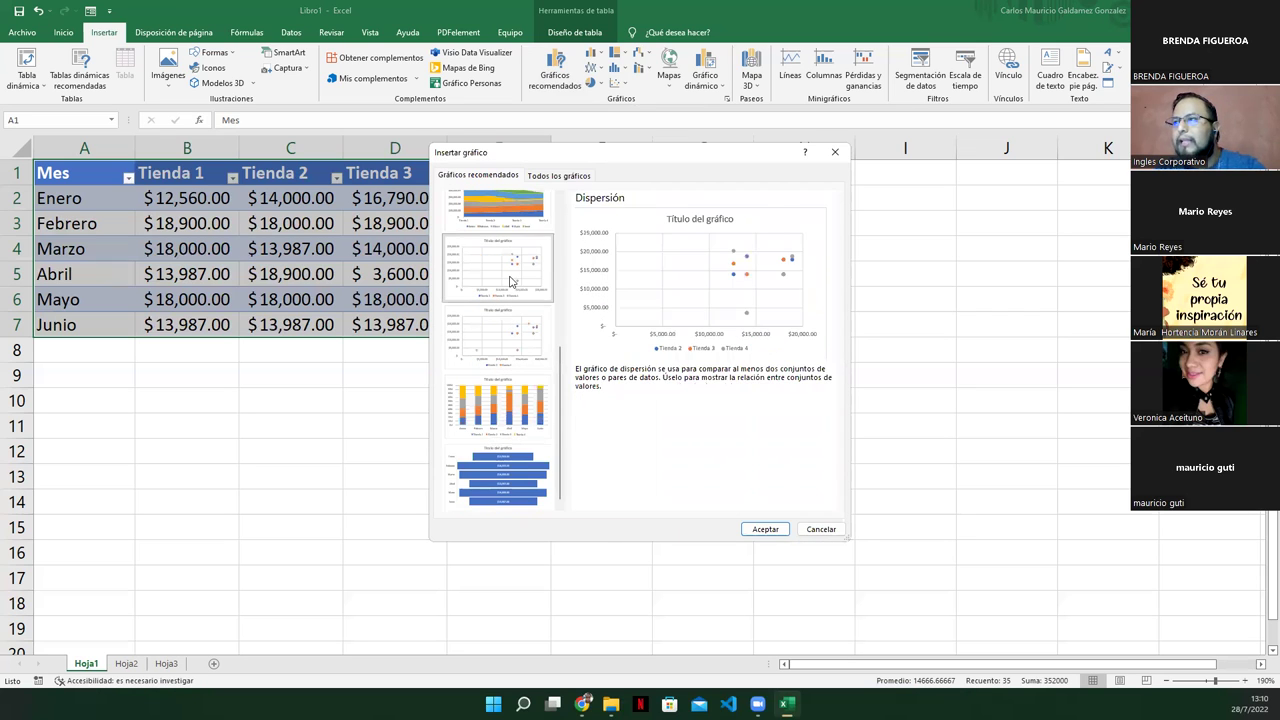
{"action": "left_click", "coordinate": [505, 348]}
{"action": "left_click", "coordinate": [498, 412]}
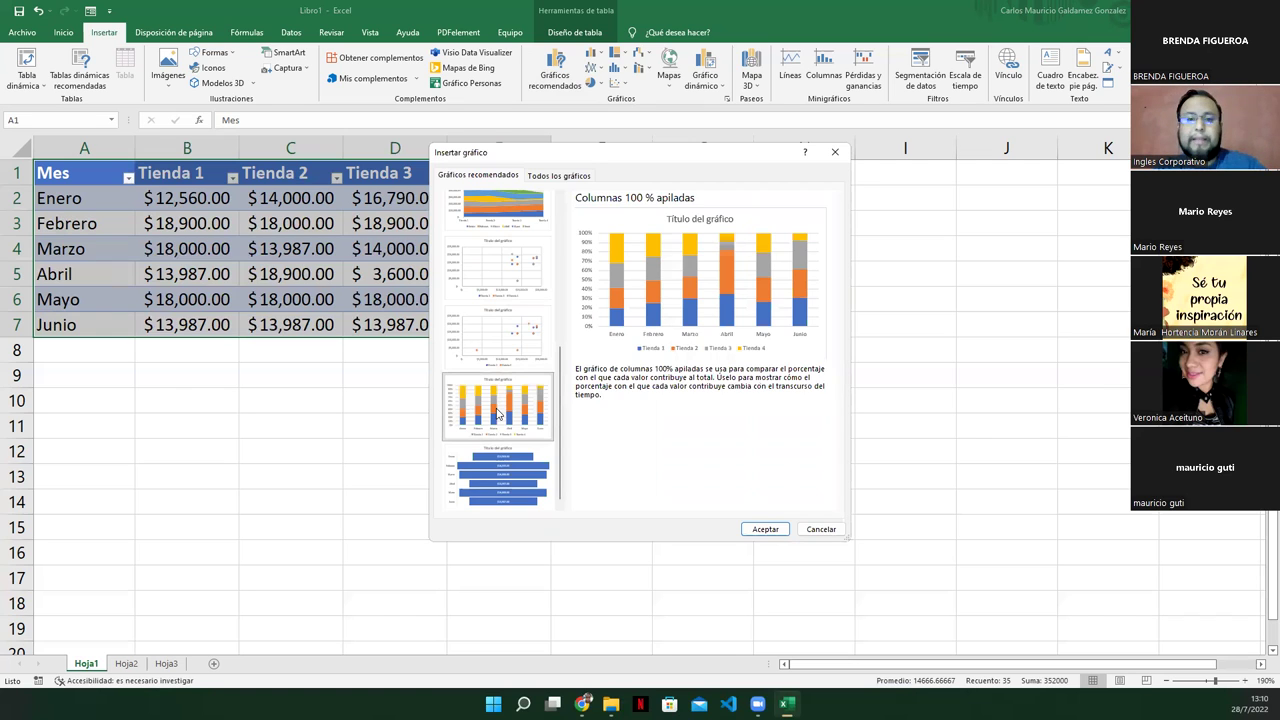
{"action": "left_click", "coordinate": [478, 462]}
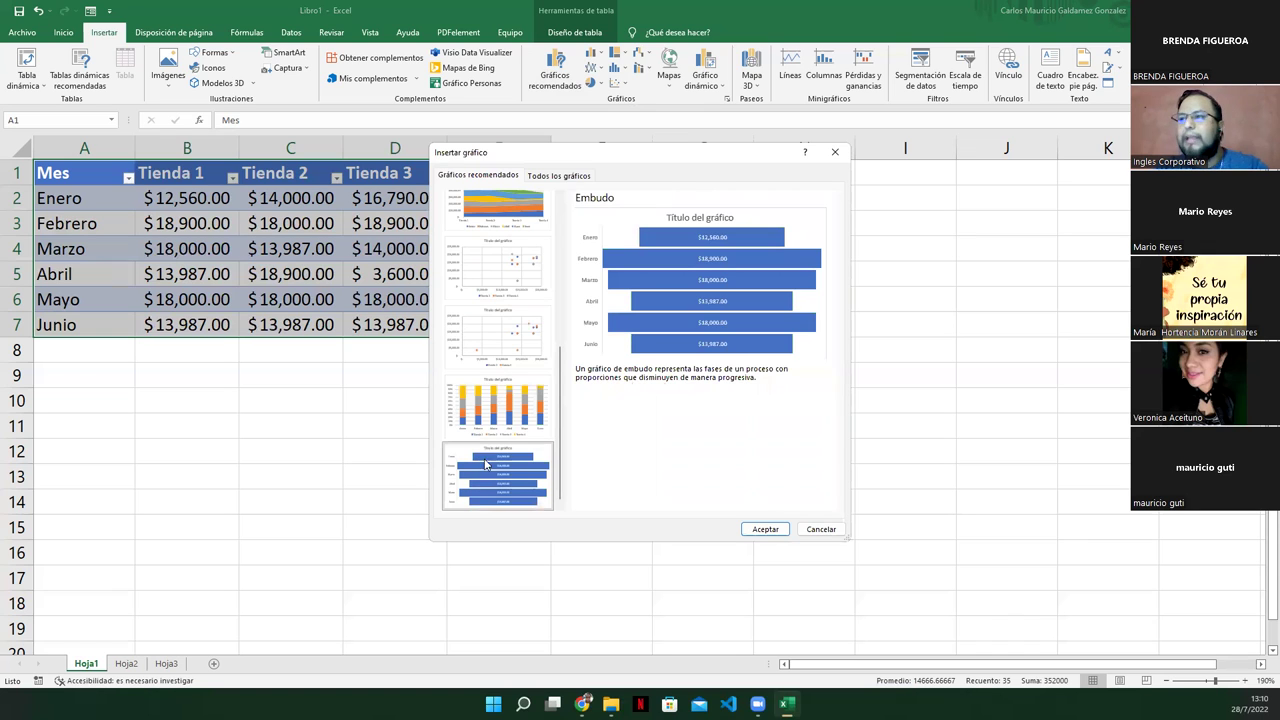
{"action": "scroll", "coordinate": [506, 430], "scroll_direction": "up", "scroll_amount": 5}
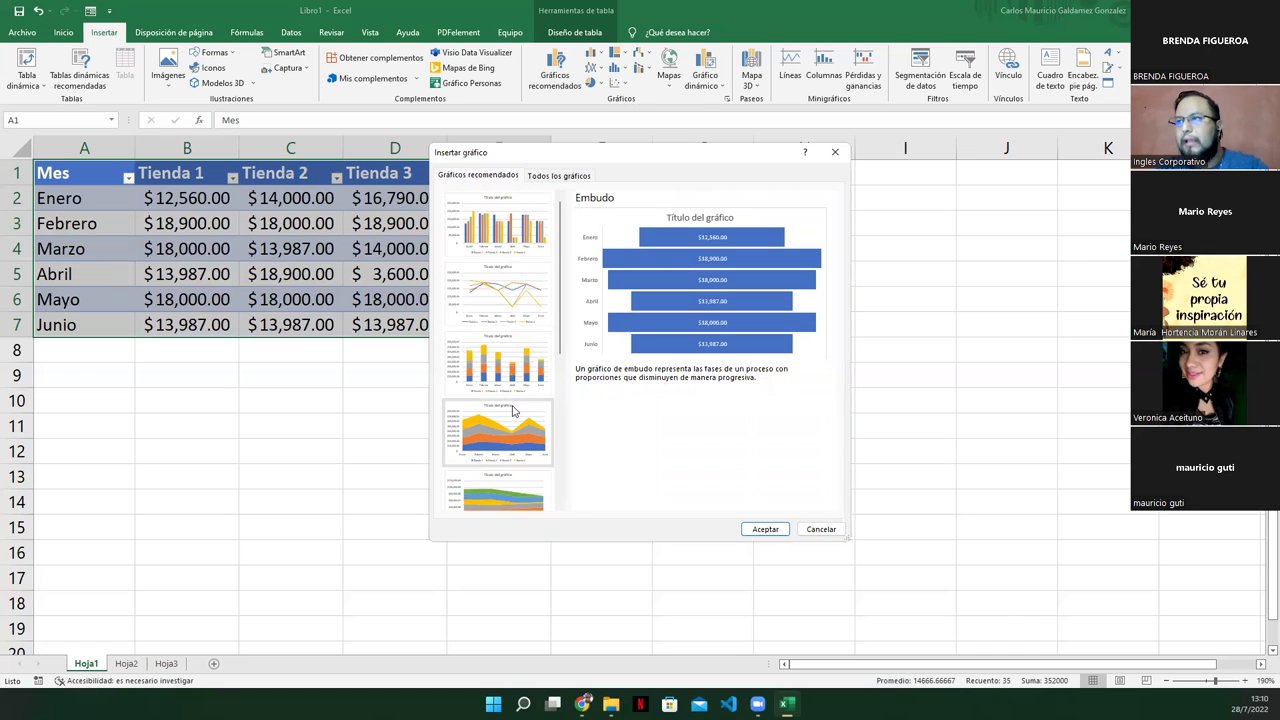
{"action": "scroll", "coordinate": [514, 413], "scroll_direction": "down", "scroll_amount": 5}
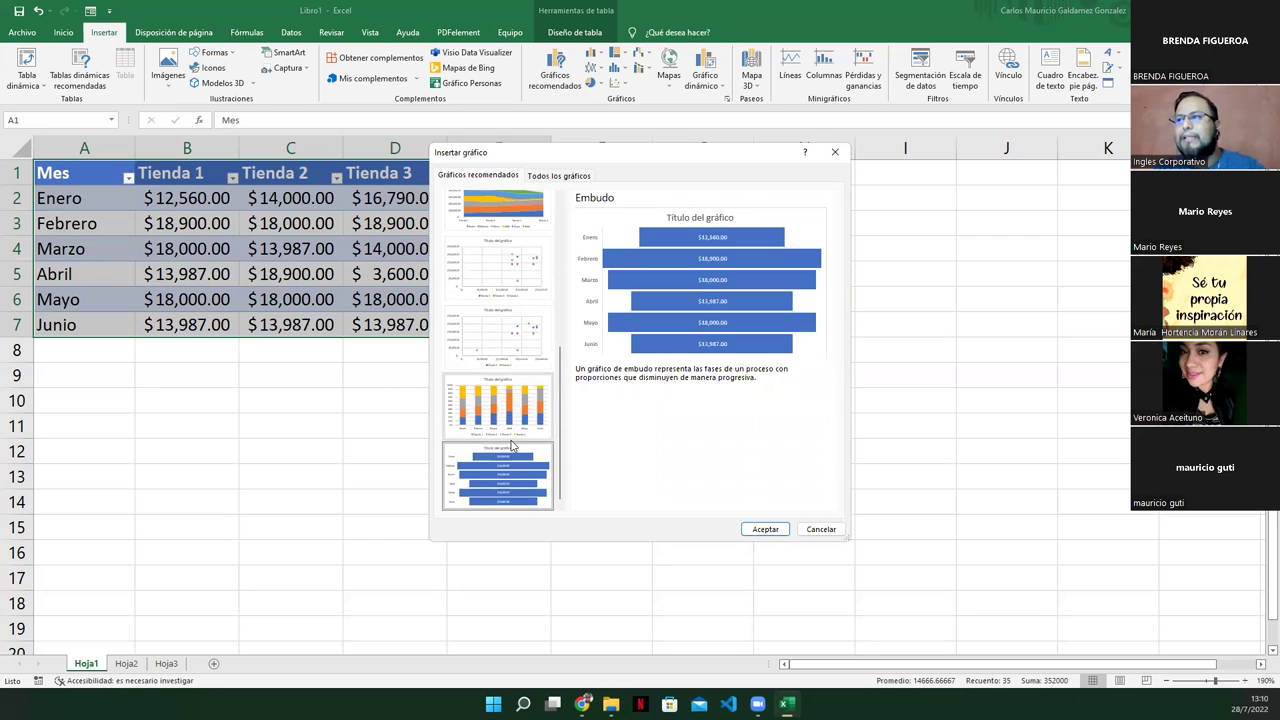
{"action": "scroll", "coordinate": [510, 440], "scroll_direction": "up", "scroll_amount": 5}
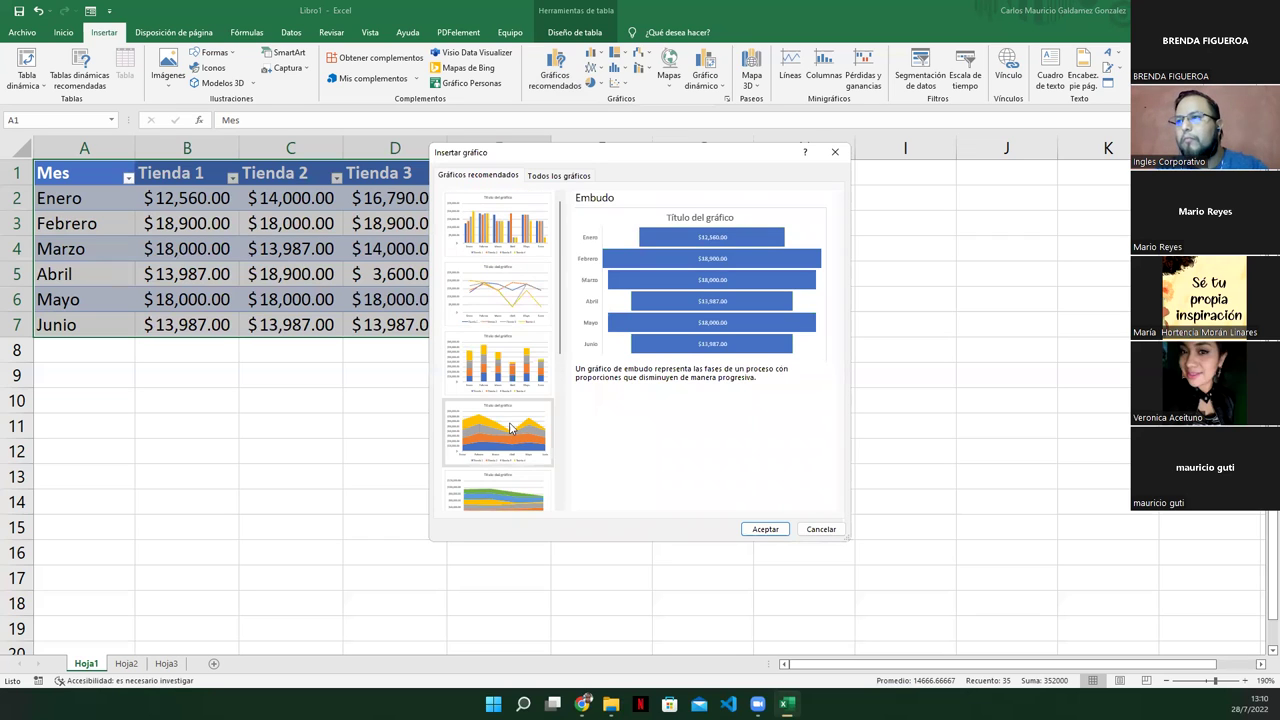
{"action": "left_click", "coordinate": [476, 243]}
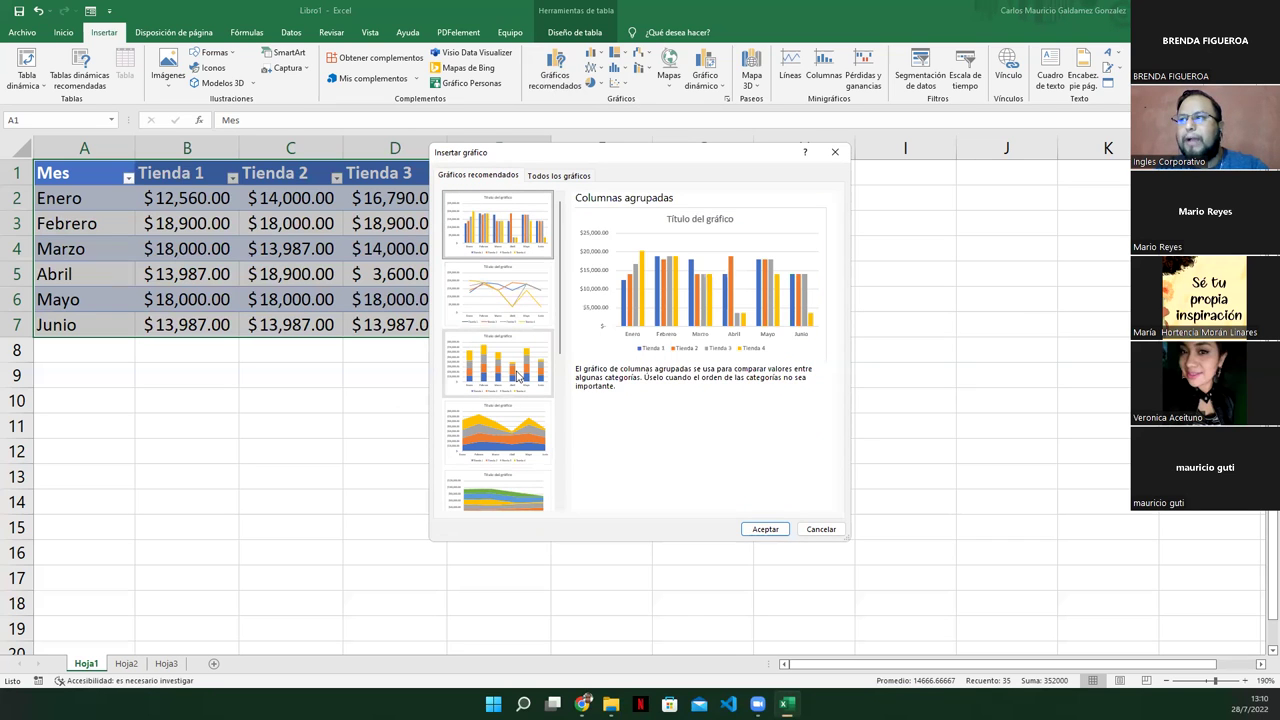
{"action": "left_click", "coordinate": [518, 376]}
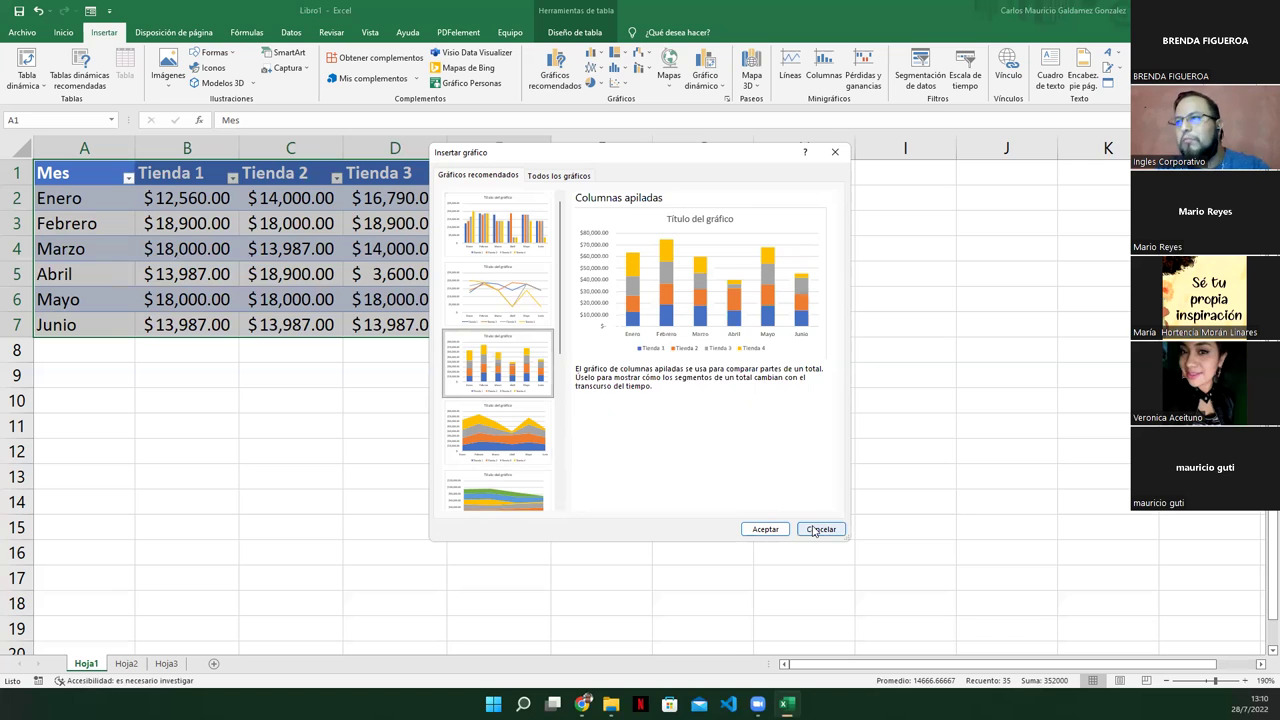
{"action": "left_click", "coordinate": [526, 243]}
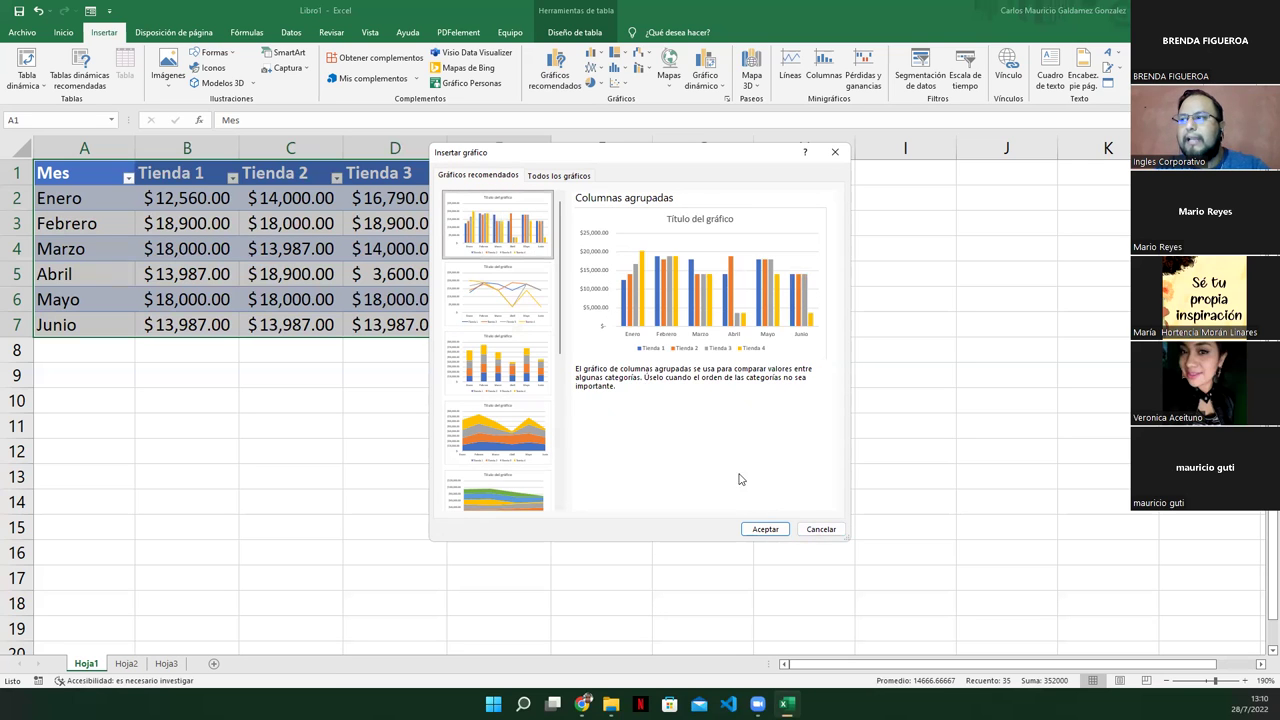
{"action": "left_click", "coordinate": [821, 529]}
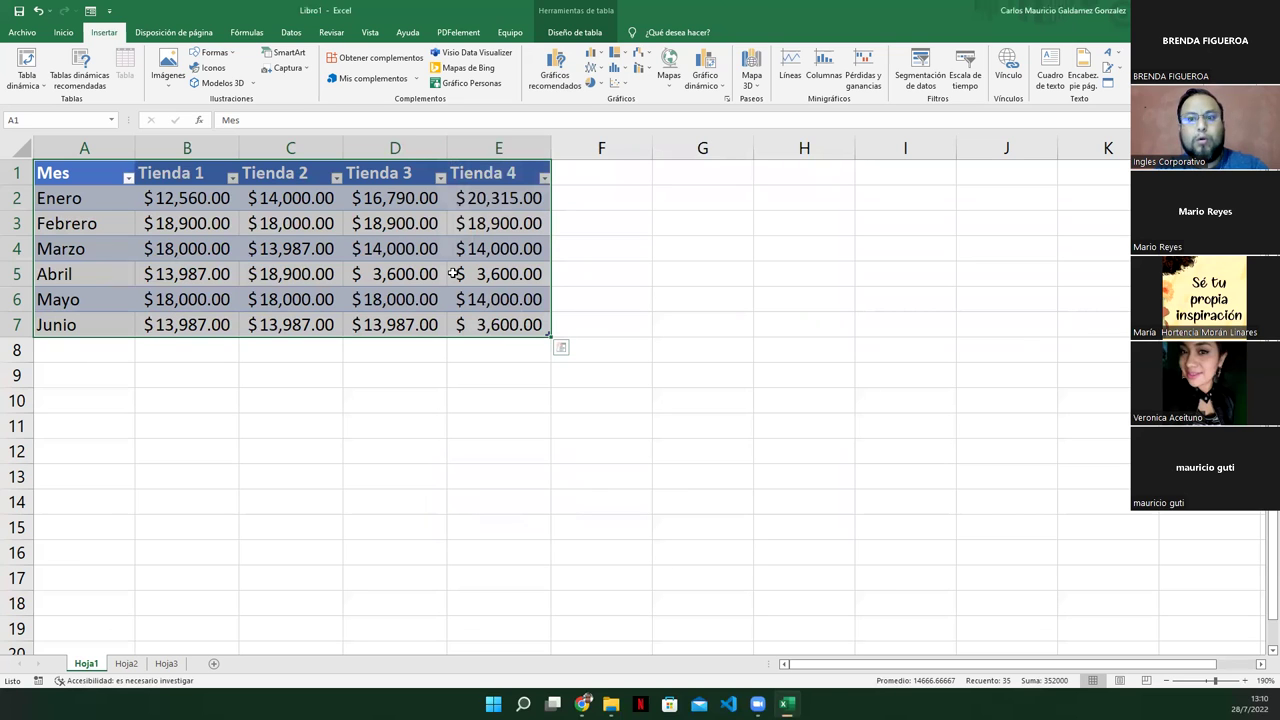
{"action": "left_click_drag", "start_coordinate": [88, 174], "coordinate": [175, 310]}
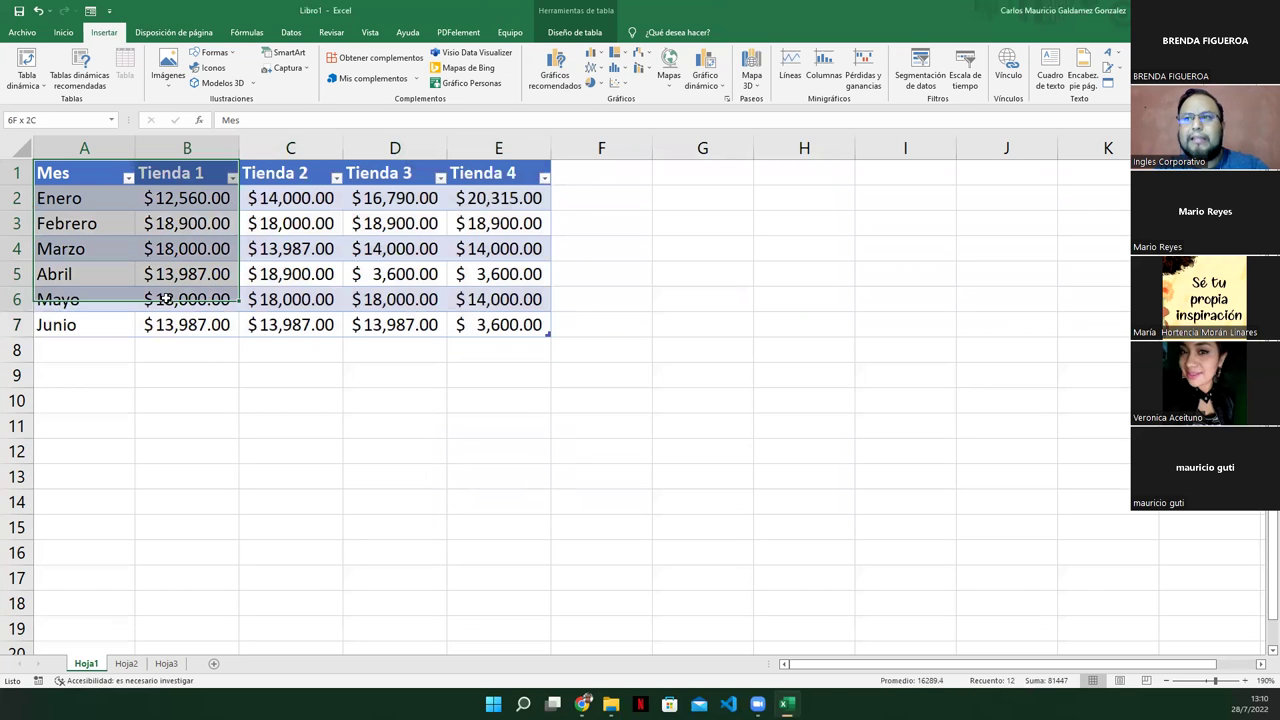
{"action": "left_click", "coordinate": [555, 70]}
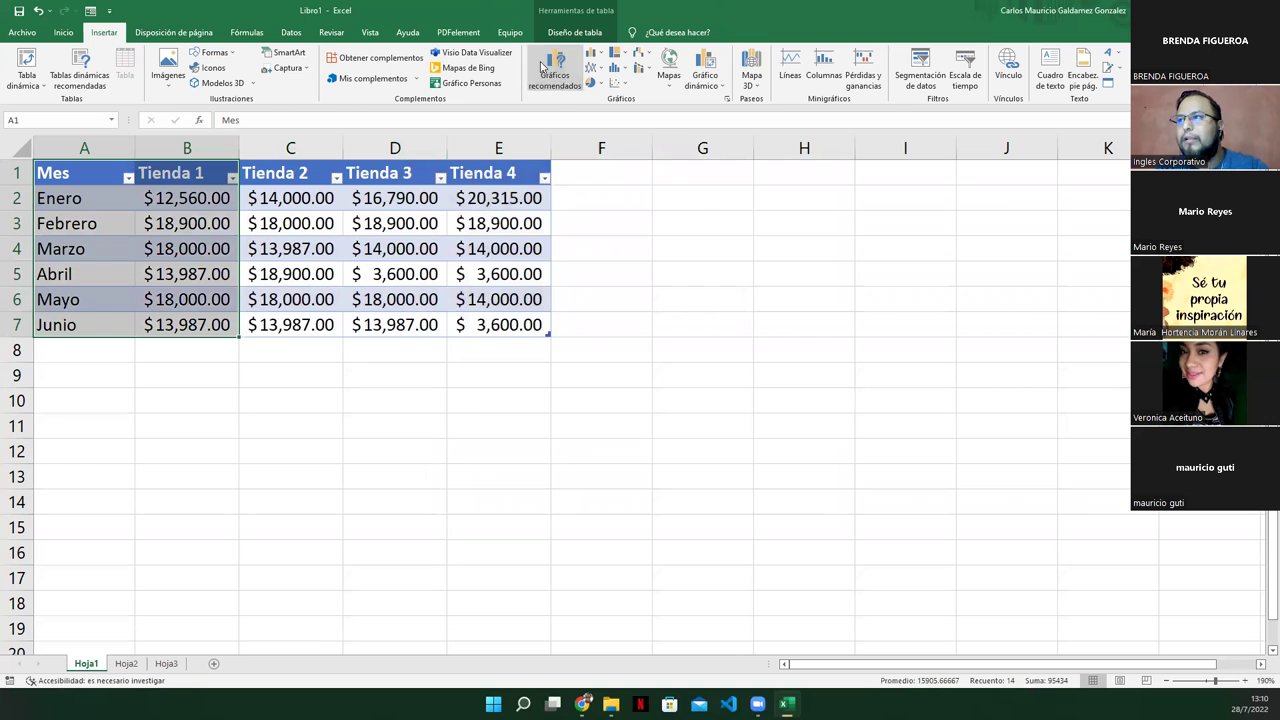
{"action": "scroll", "coordinate": [523, 296], "scroll_direction": "down", "scroll_amount": 1}
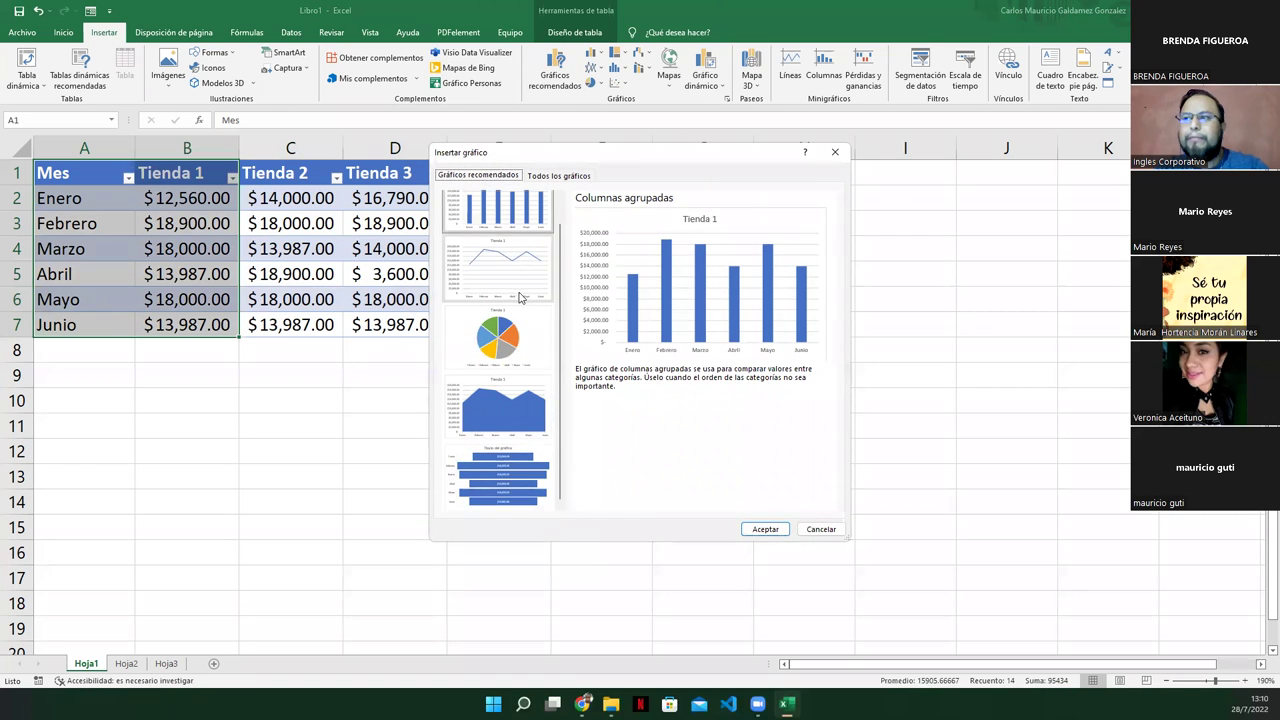
{"action": "scroll", "coordinate": [493, 476], "scroll_direction": "up", "scroll_amount": 1}
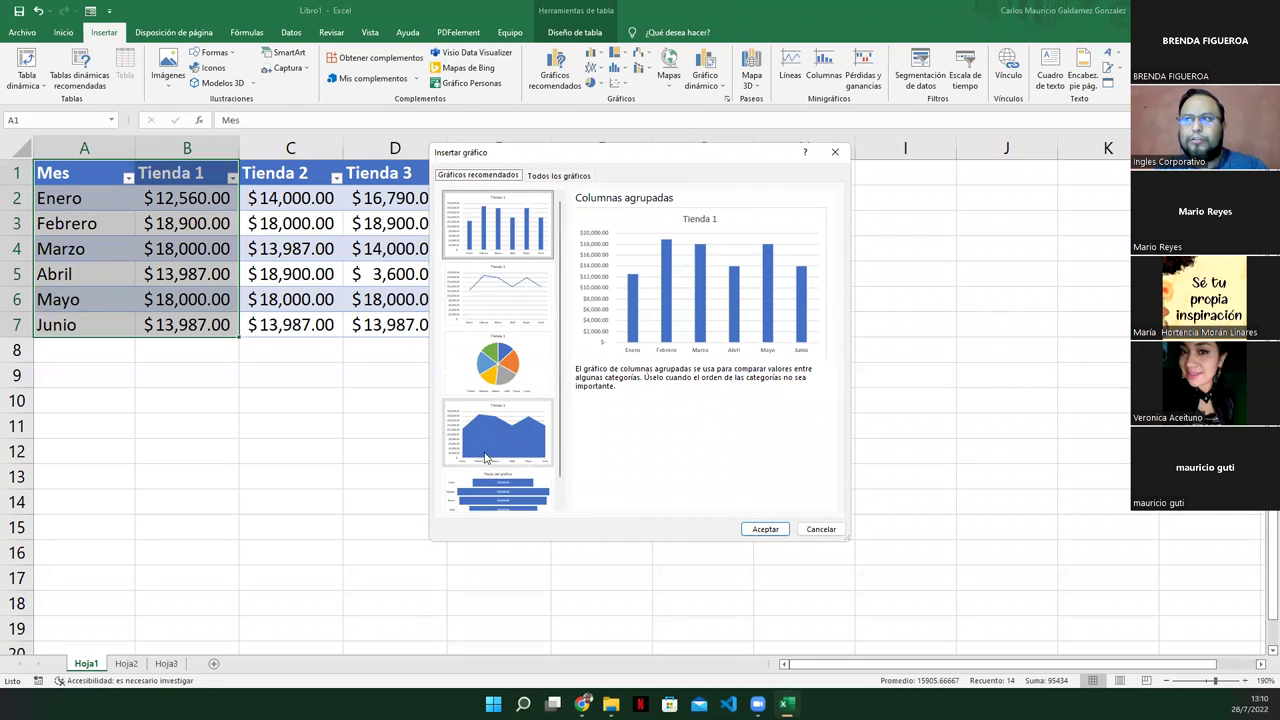
{"action": "left_click", "coordinate": [505, 374]}
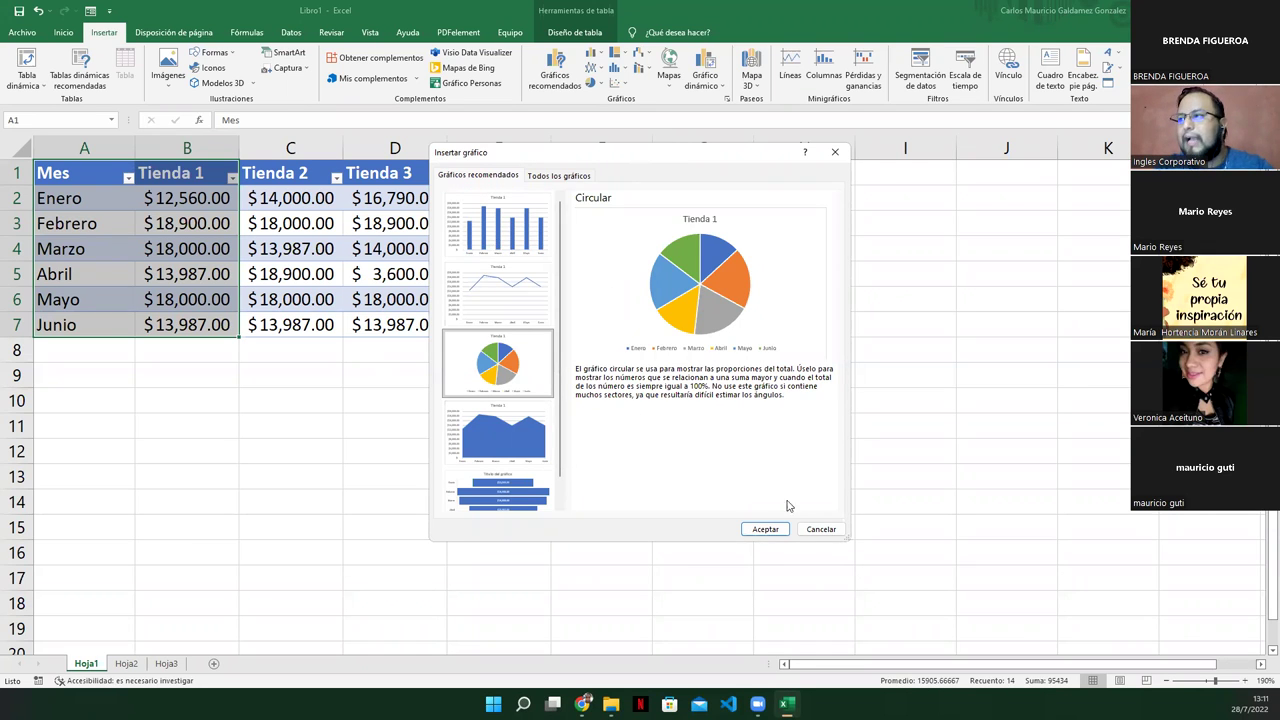
{"action": "left_click", "coordinate": [820, 529]}
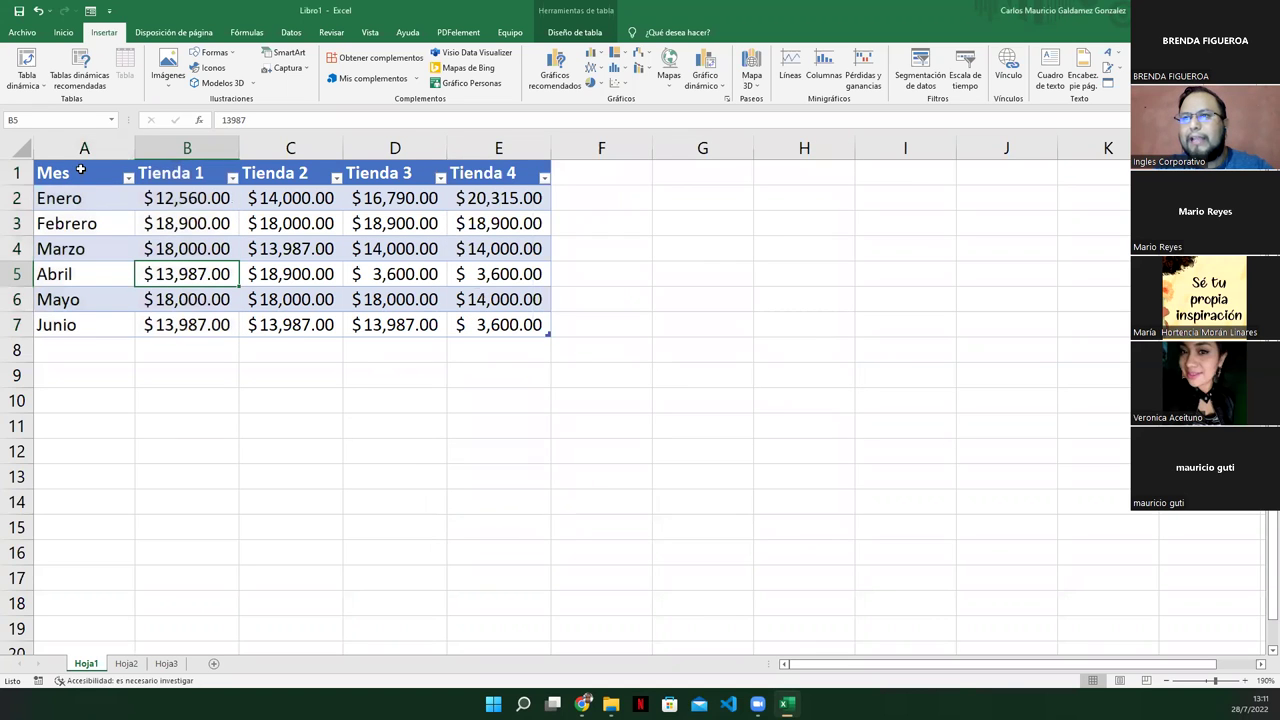
Step: Select the store sales table A1:E7 and insert a Columna agrupada 3D chart of it
{"action": "left_click", "coordinate": [86, 172]}
{"action": "left_click_drag", "start_coordinate": [86, 172], "coordinate": [493, 324]}
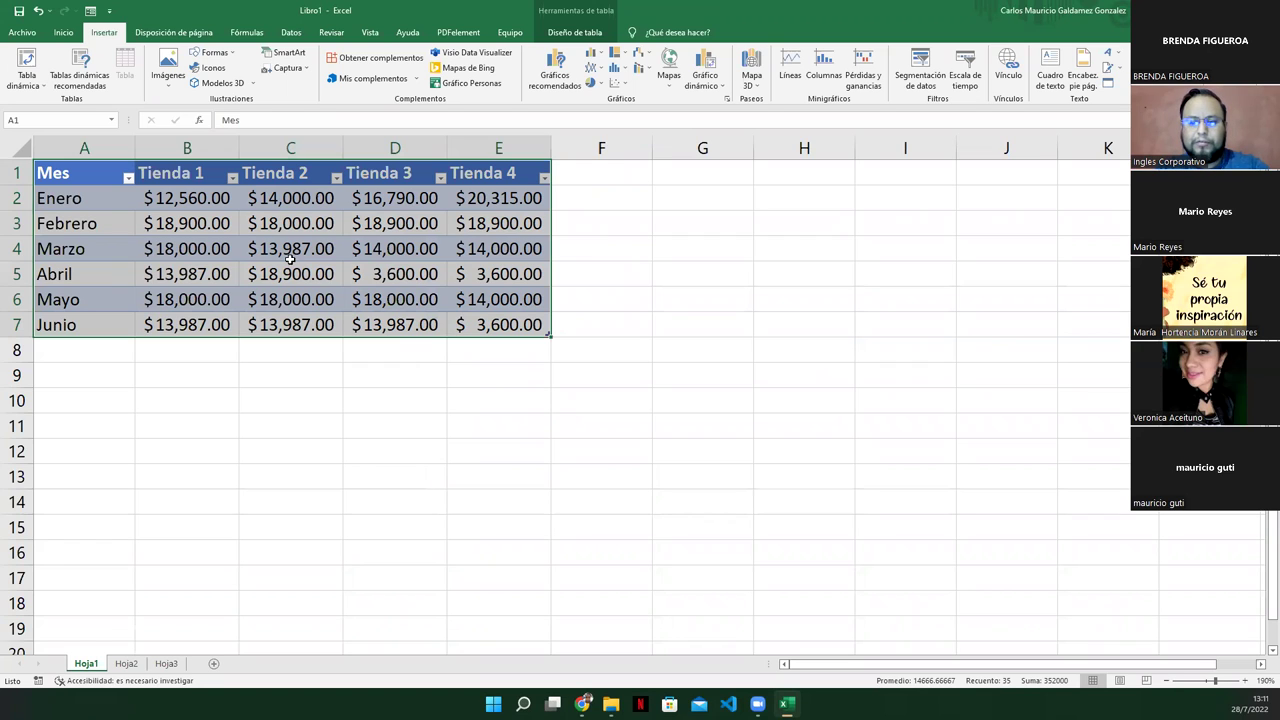
{"action": "left_click", "coordinate": [595, 55]}
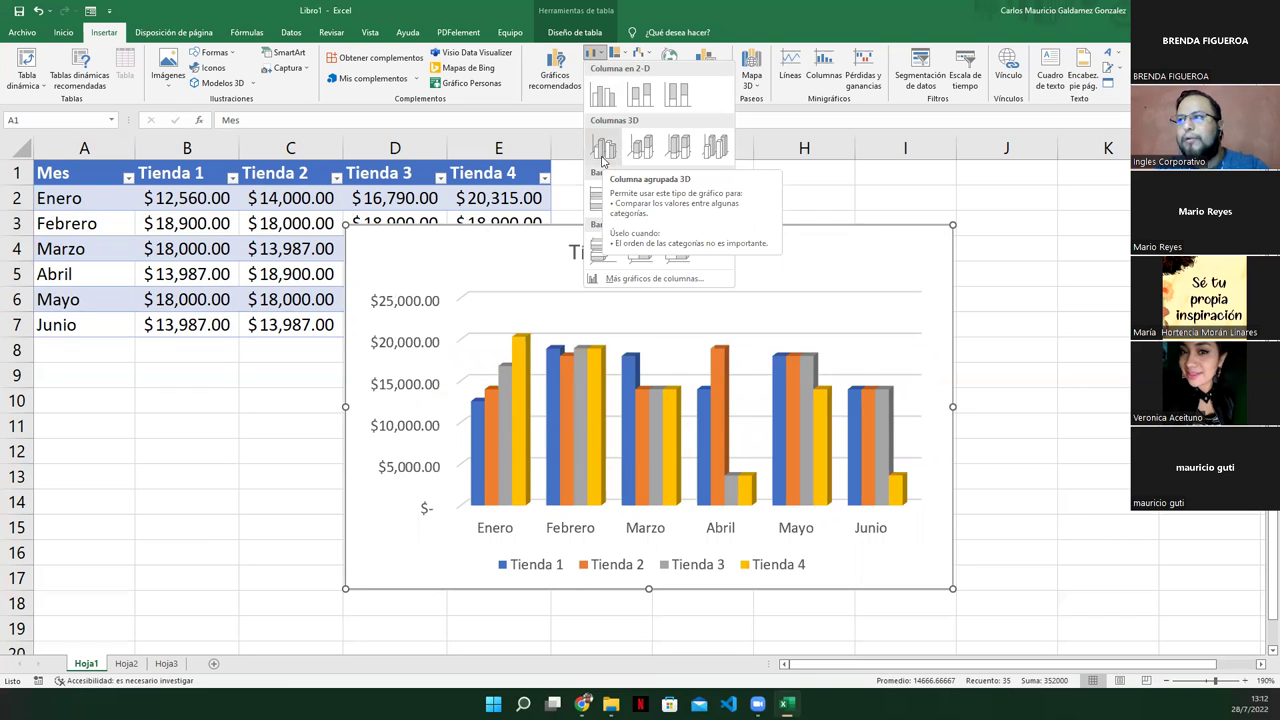
{"action": "left_click", "coordinate": [603, 160]}
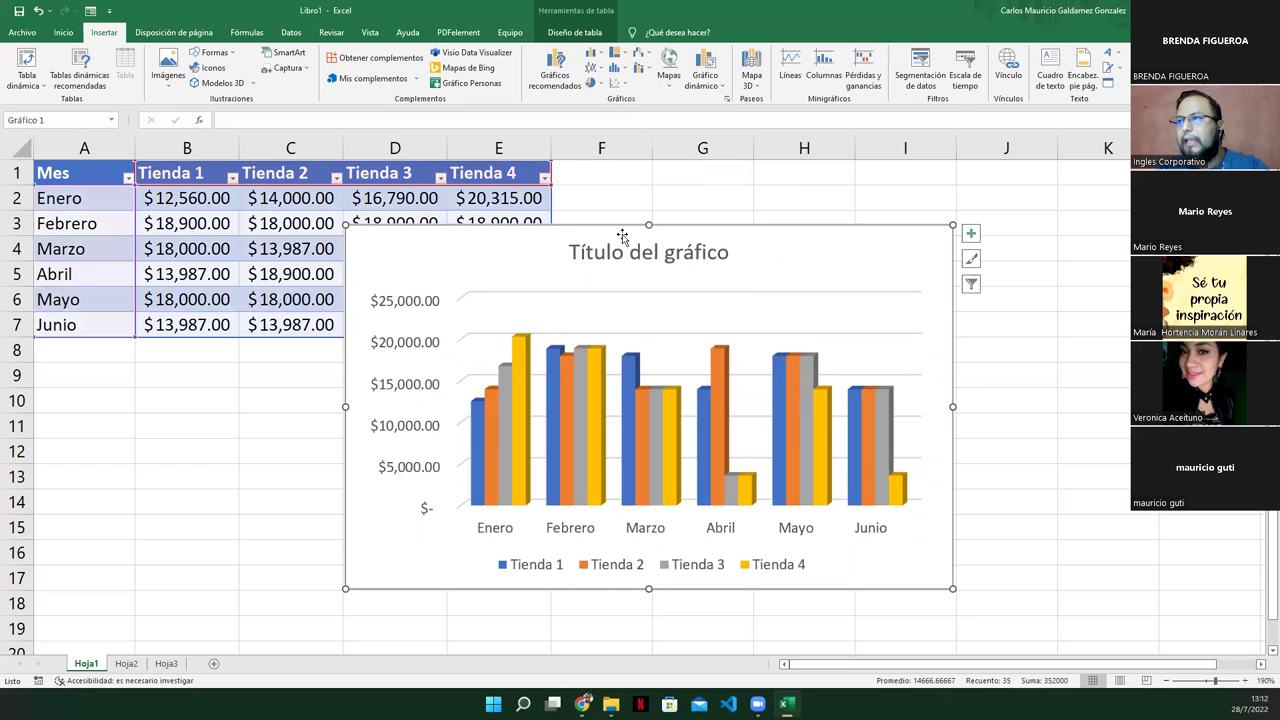
Step: Drag the 3D column chart right so it starts at column F, then click back into the table
{"action": "mouse_move", "coordinate": [544, 232]}
{"action": "left_mouse_down"}
{"action": "mouse_move", "coordinate": [752, 246]}
{"action": "mouse_move", "coordinate": [770, 173]}
{"action": "left_mouse_up"}
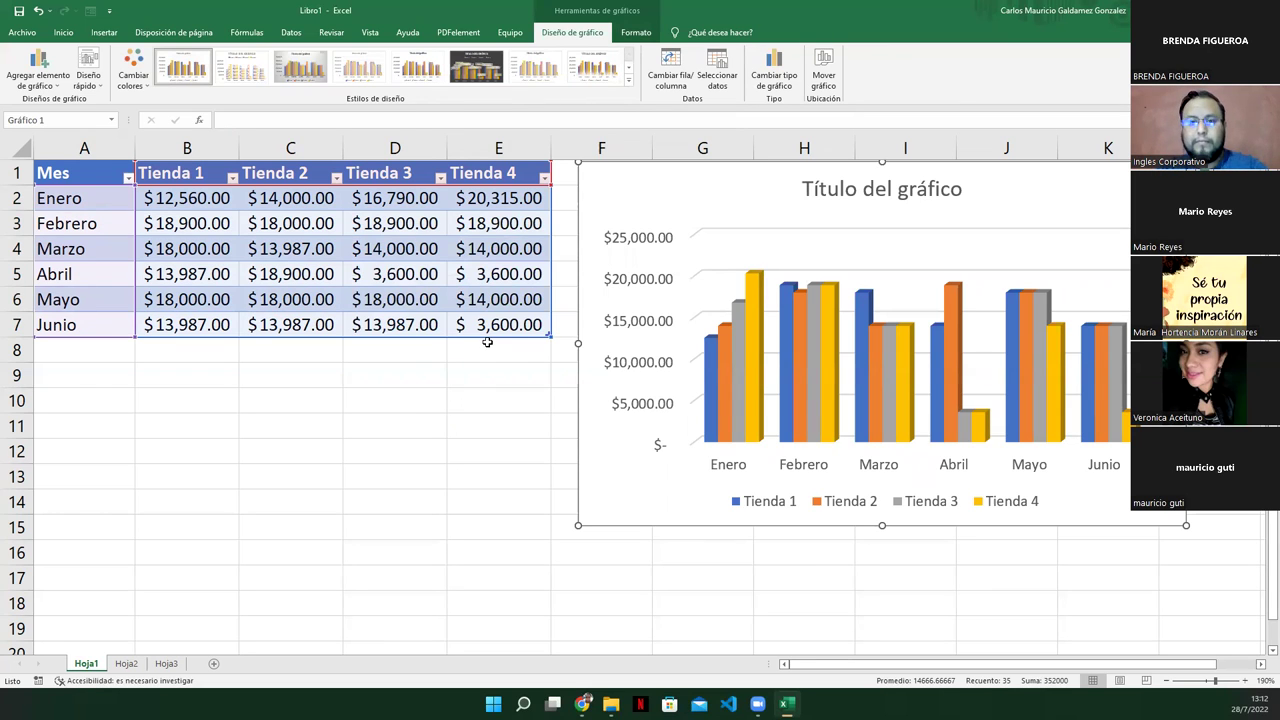
{"action": "left_click", "coordinate": [310, 318]}
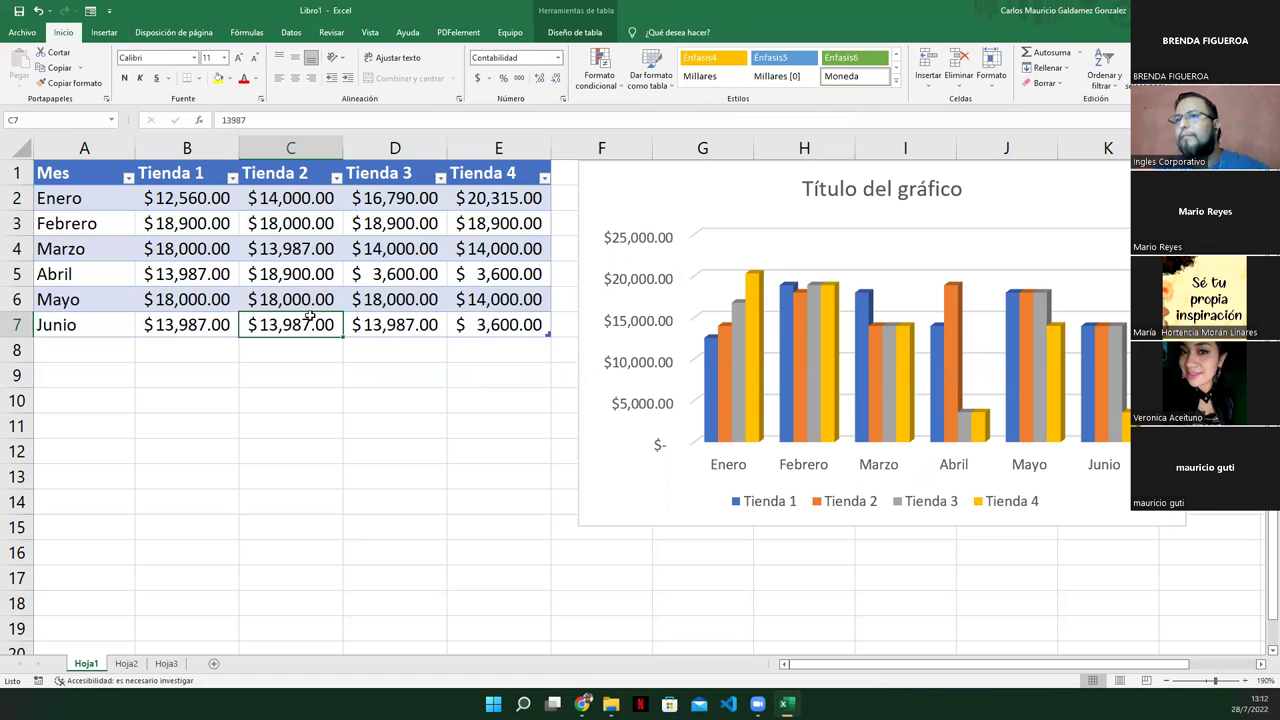
{"action": "left_click", "coordinate": [232, 177]}
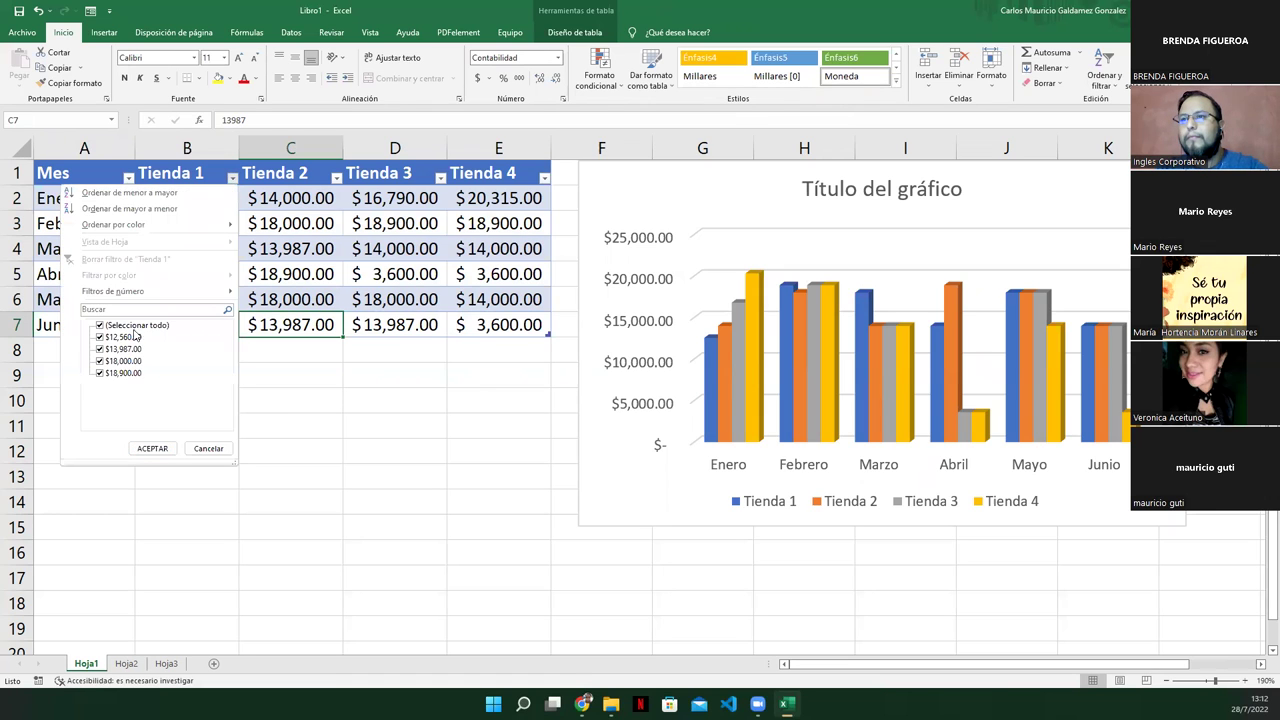
{"action": "left_click", "coordinate": [208, 448]}
{"action": "left_click", "coordinate": [128, 177]}
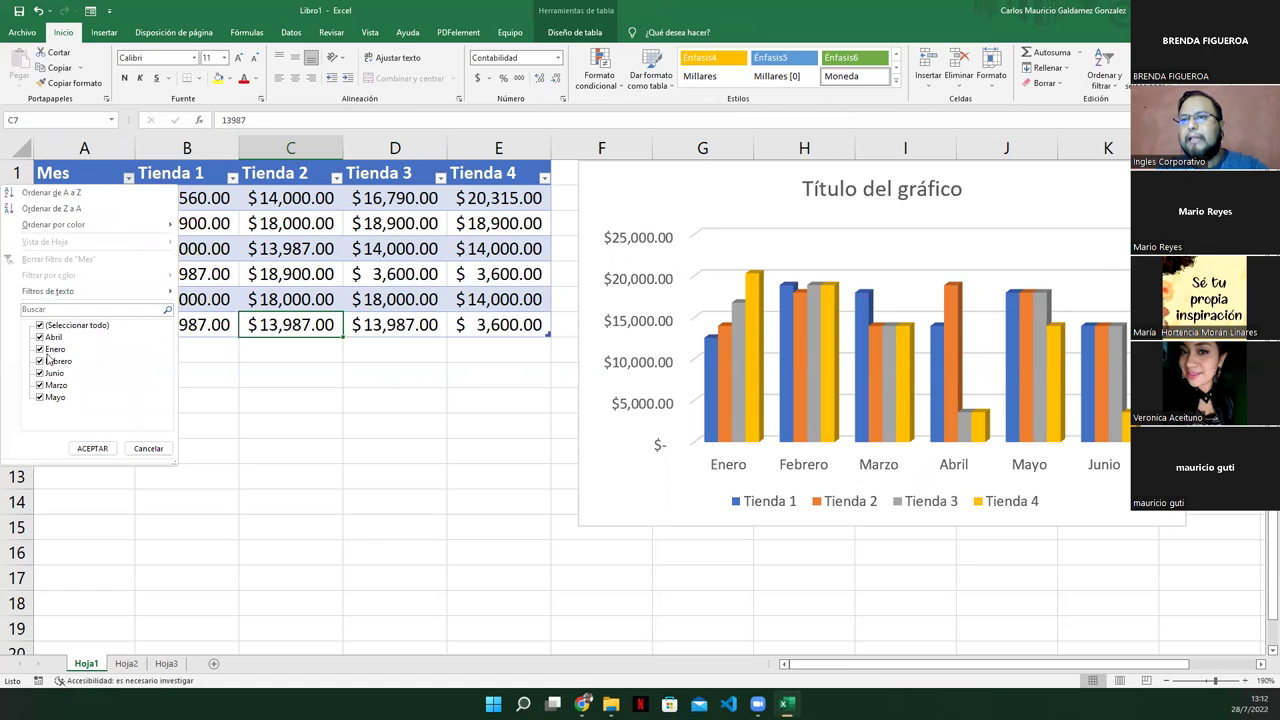
{"action": "left_click", "coordinate": [40, 360]}
{"action": "left_click", "coordinate": [40, 337]}
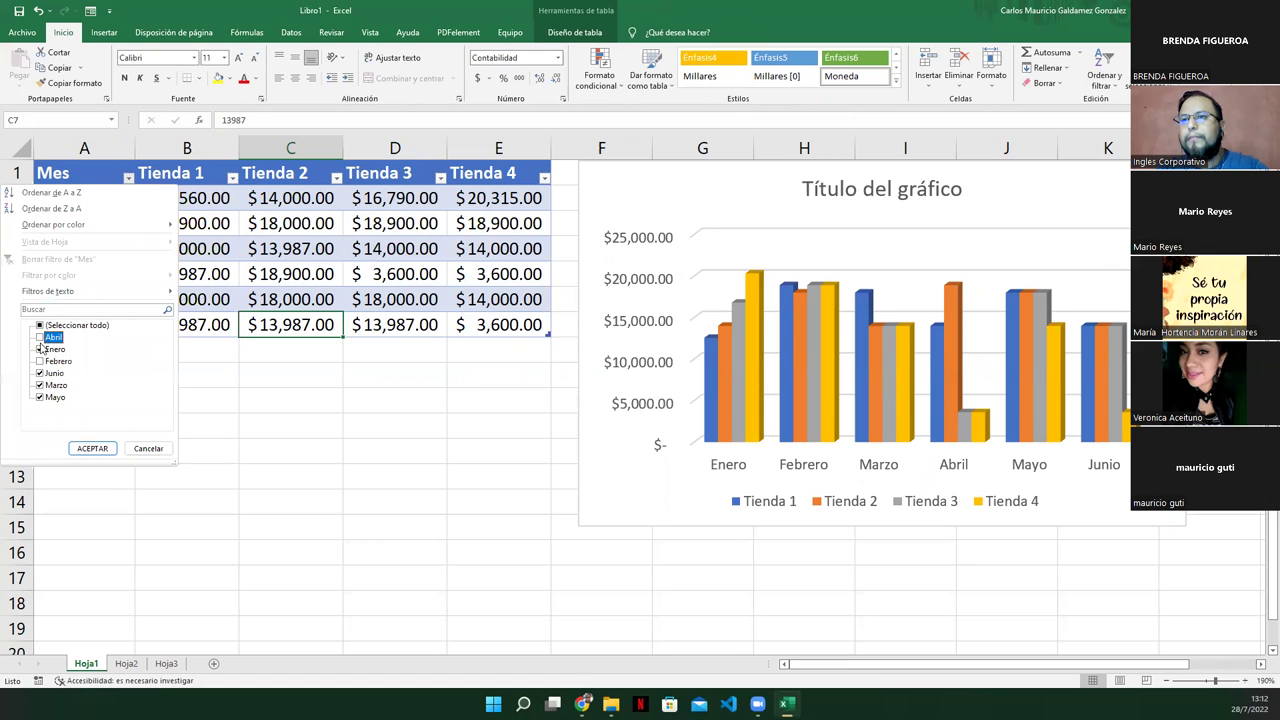
{"action": "left_click", "coordinate": [84, 446]}
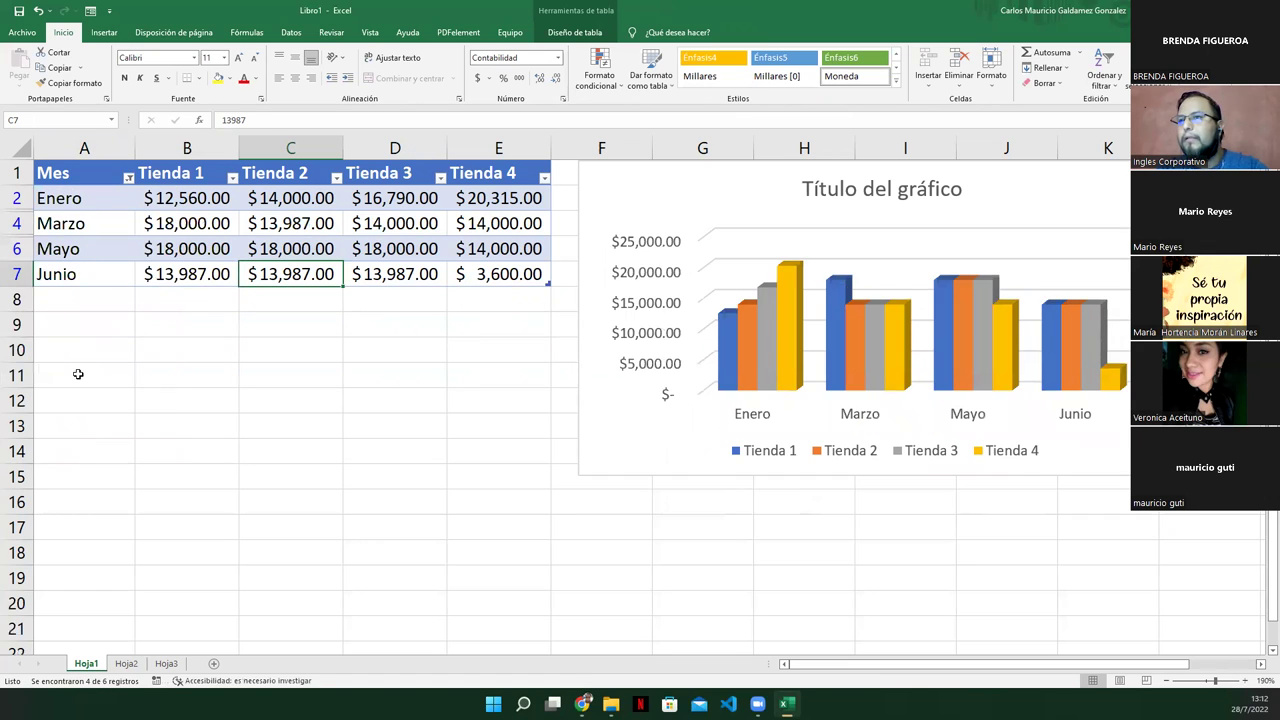
{"action": "left_click", "coordinate": [128, 177]}
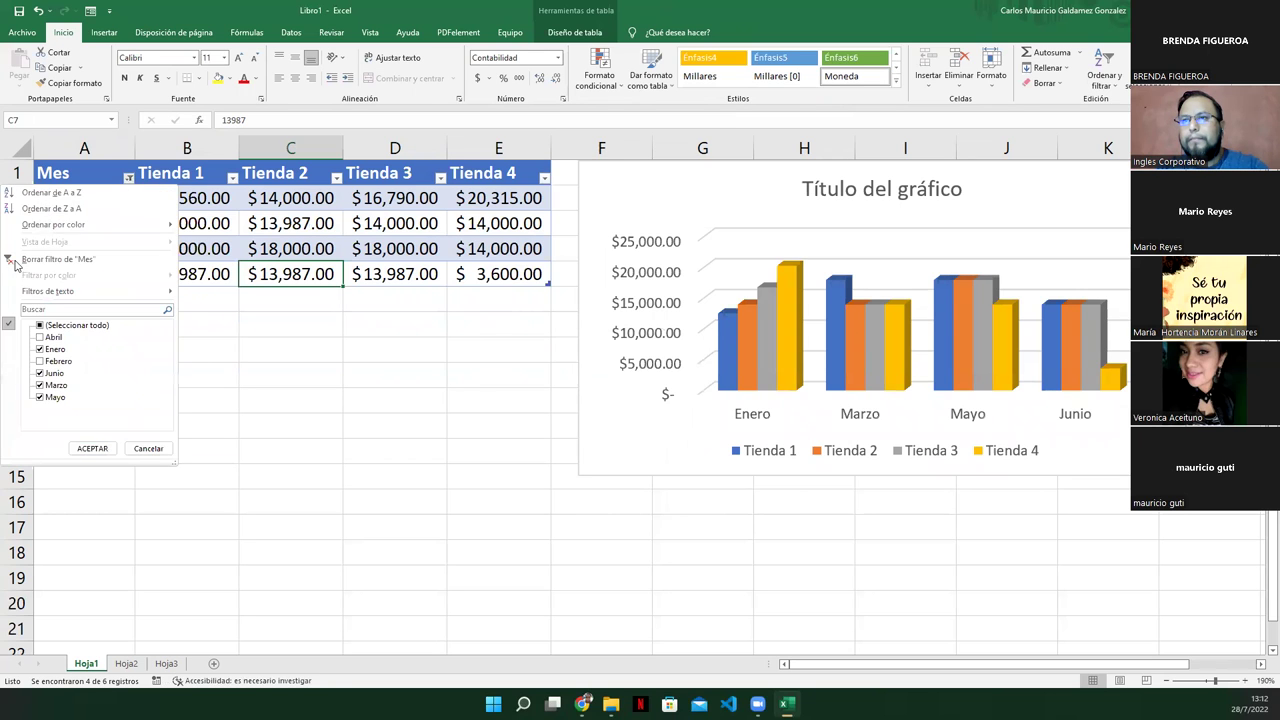
{"action": "key", "text": "Escape"}
{"action": "key", "text": "ctrl+z"}
{"action": "left_click", "coordinate": [156, 294]}
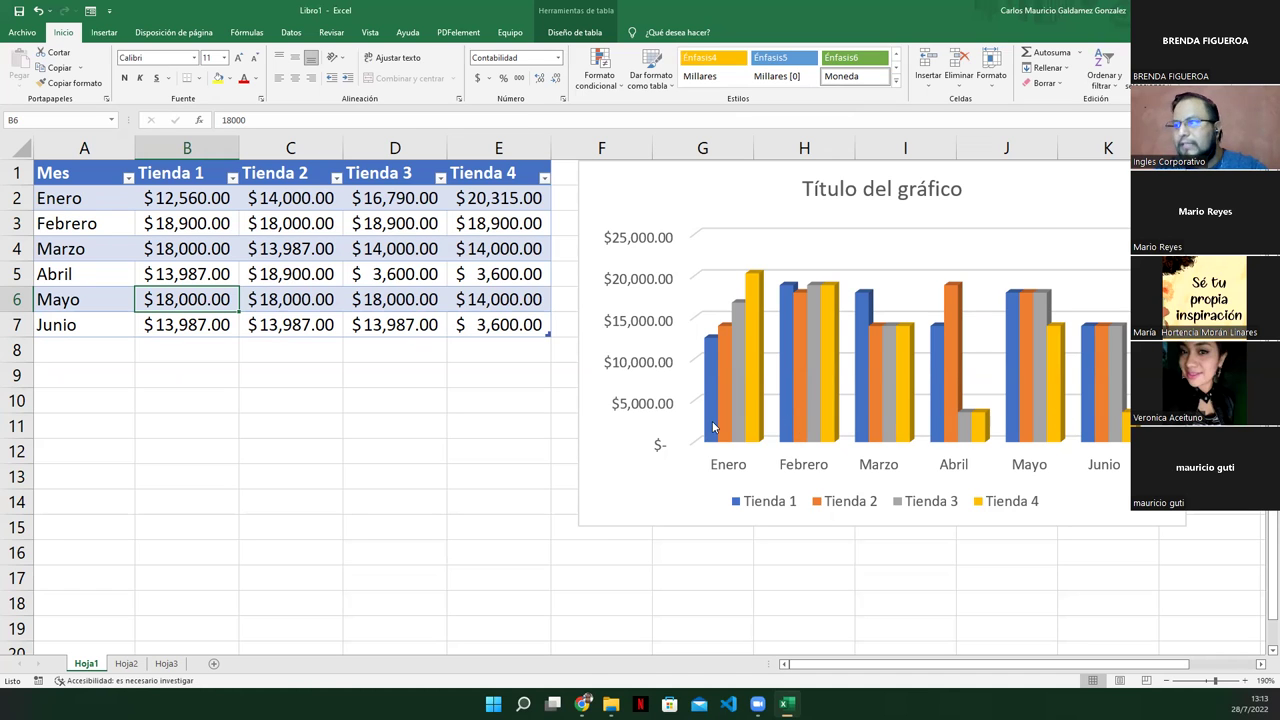
{"action": "left_click", "coordinate": [757, 512]}
{"action": "left_click", "coordinate": [758, 508]}
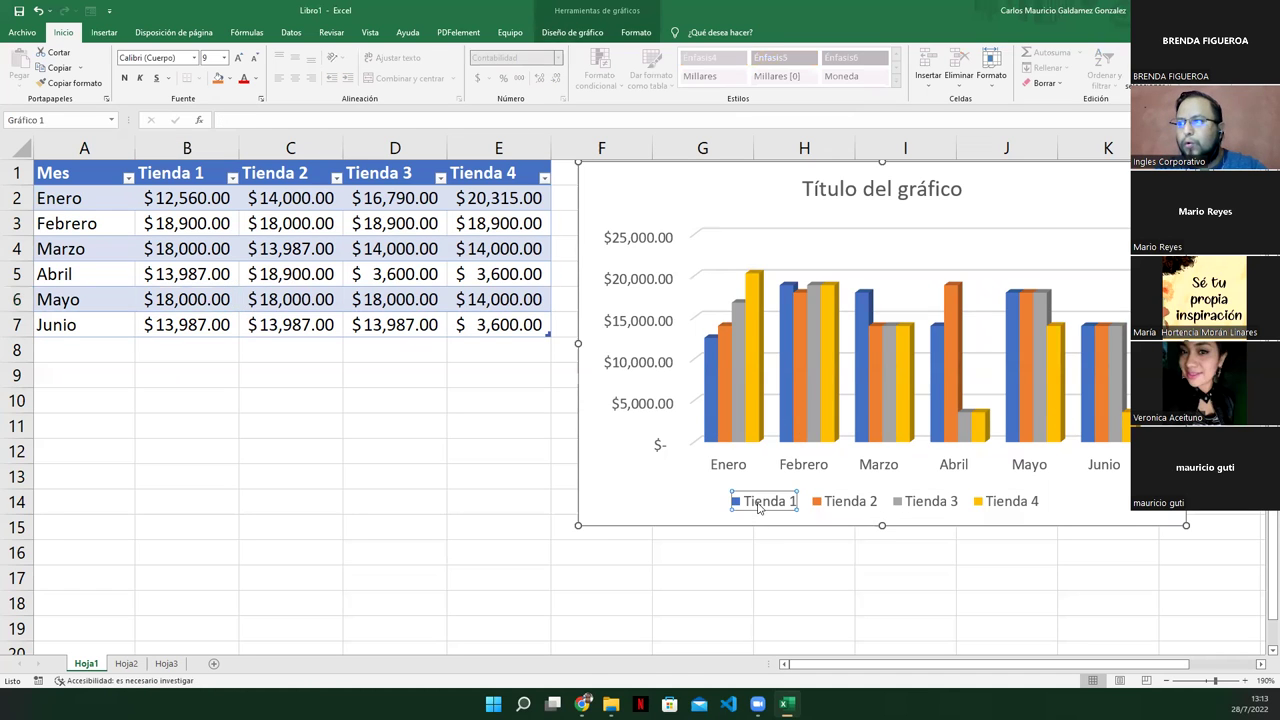
{"action": "left_click", "coordinate": [712, 415]}
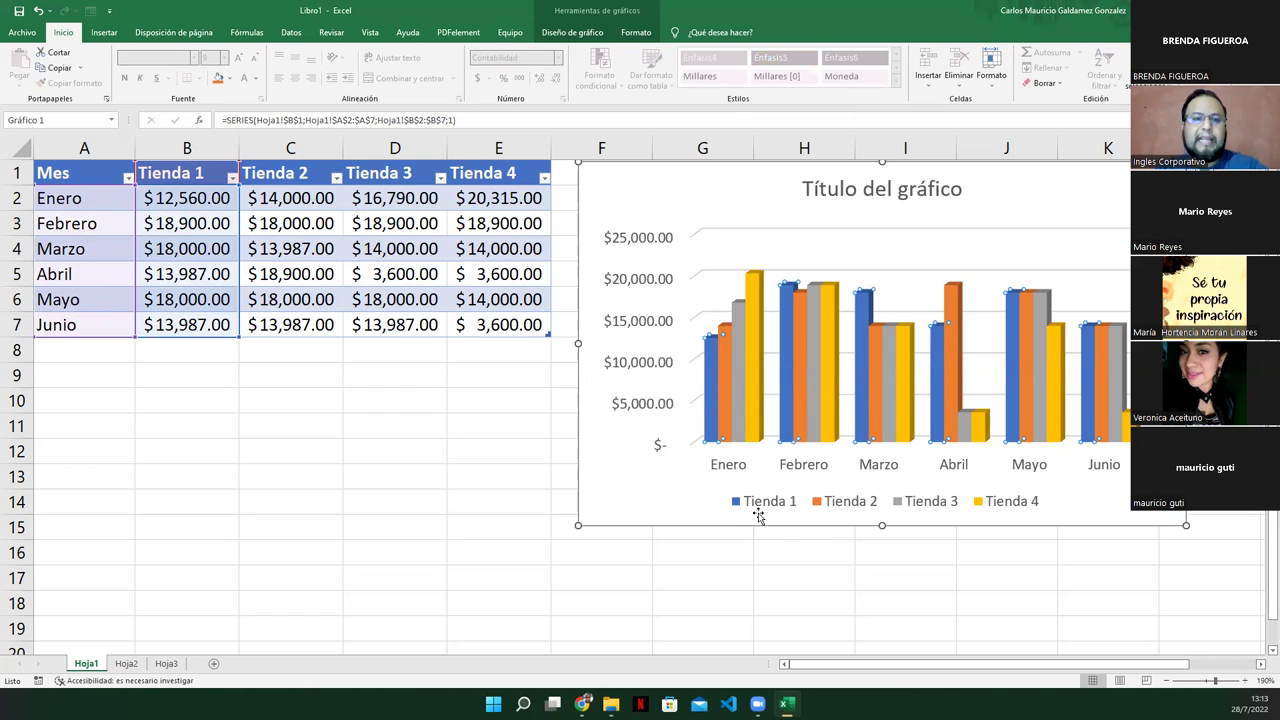
{"action": "left_click", "coordinate": [643, 488]}
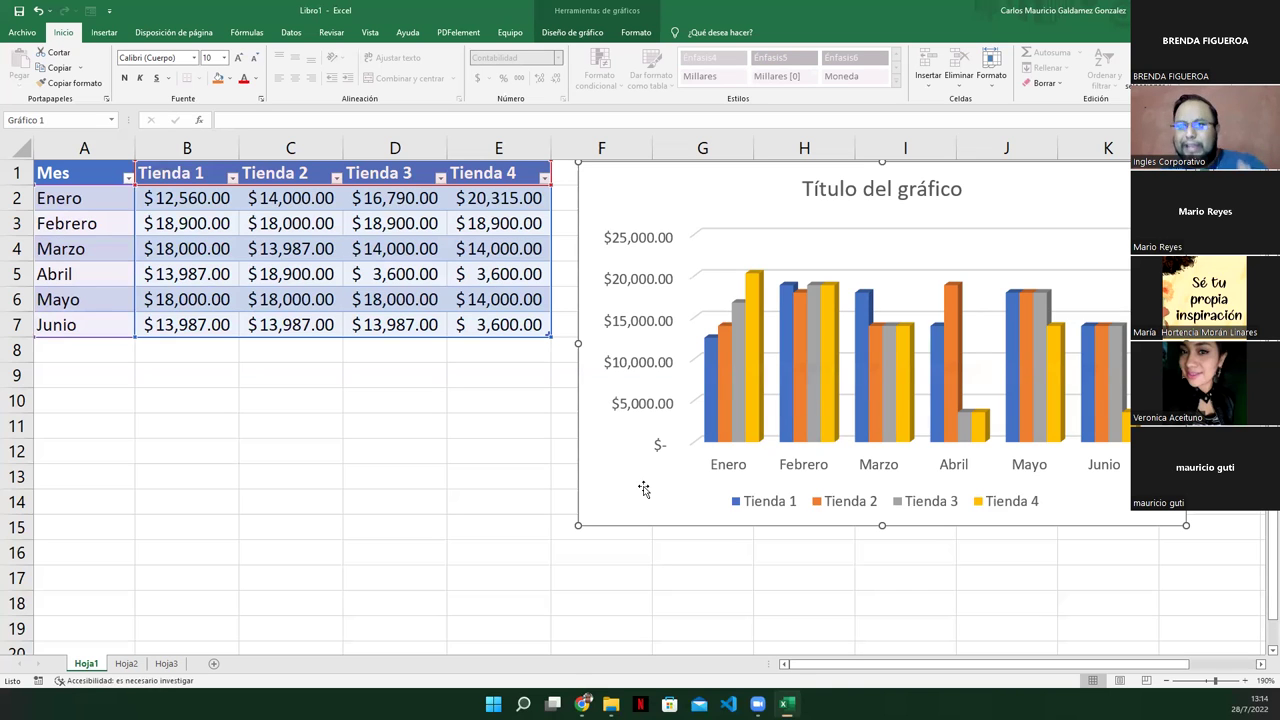
Step: Copy the sales table to A16 and turn off its filter buttons with Datos > Filtro
{"action": "left_click_drag", "start_coordinate": [76, 178], "coordinate": [500, 325]}
{"action": "key", "text": "ctrl+c"}
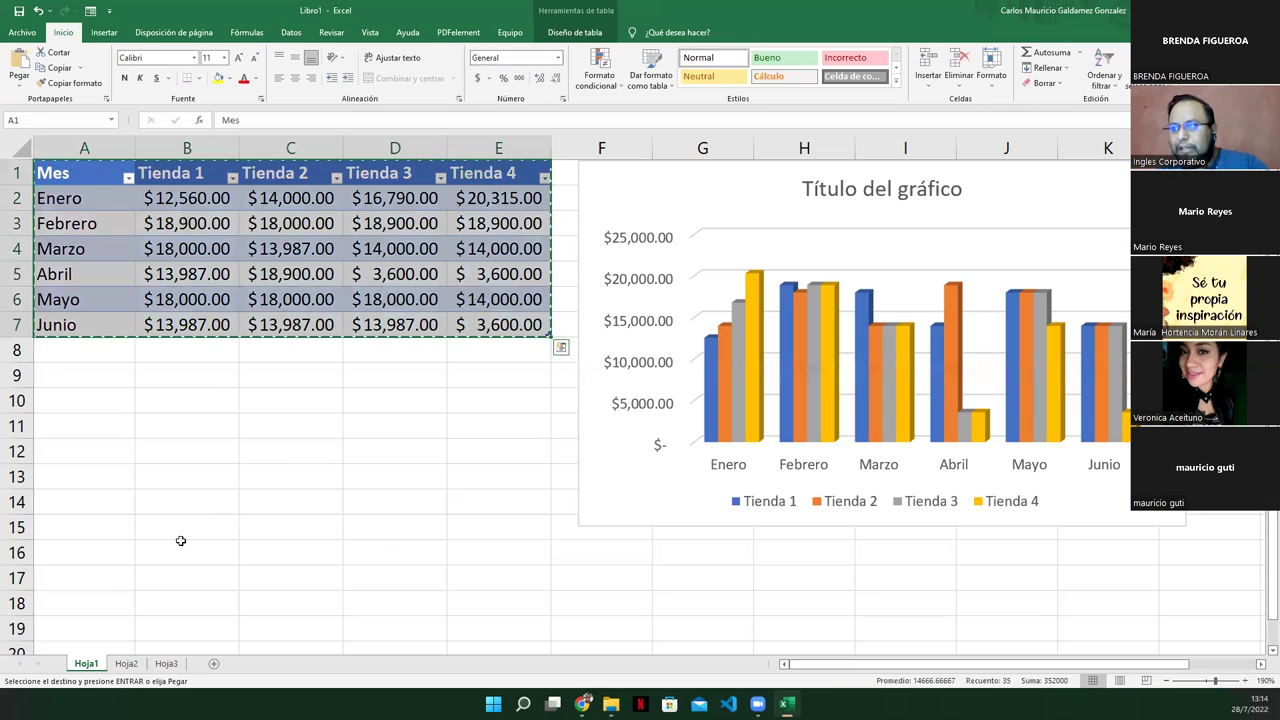
{"action": "left_click", "coordinate": [69, 551]}
{"action": "key", "text": "ctrl+v"}
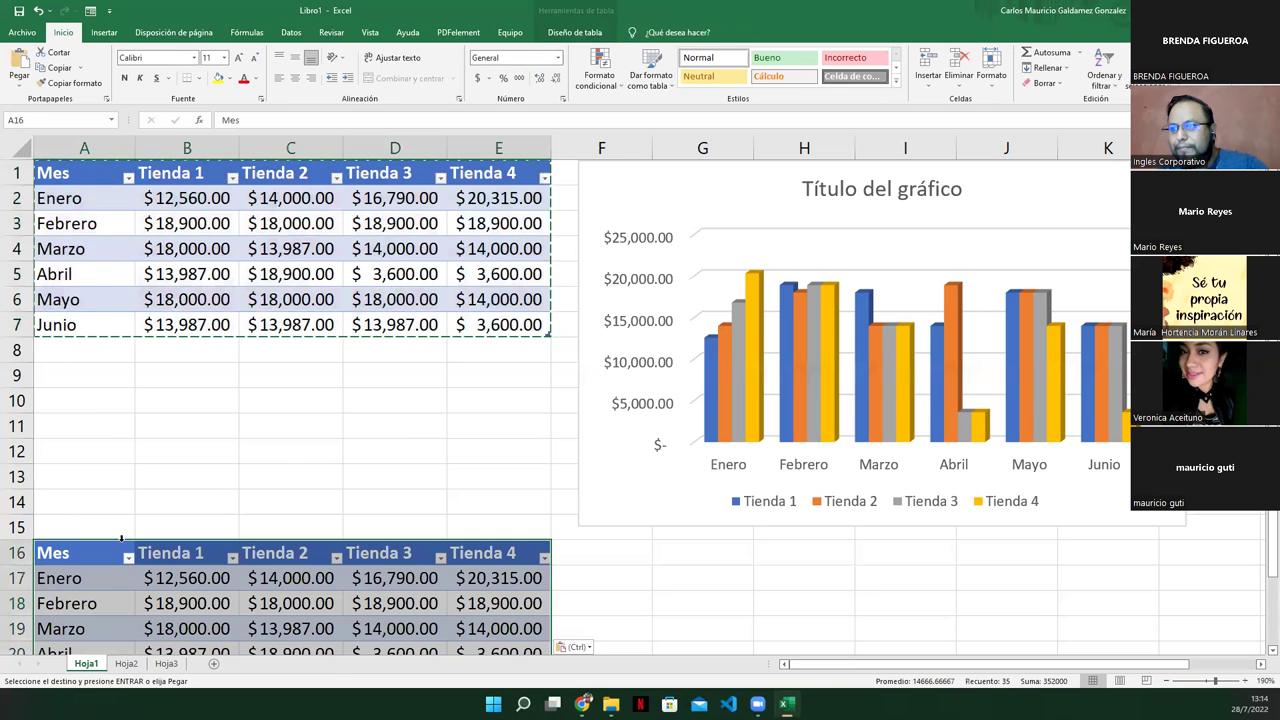
{"action": "scroll", "coordinate": [108, 545], "scroll_direction": "down", "scroll_amount": 1}
{"action": "left_click", "coordinate": [104, 482]}
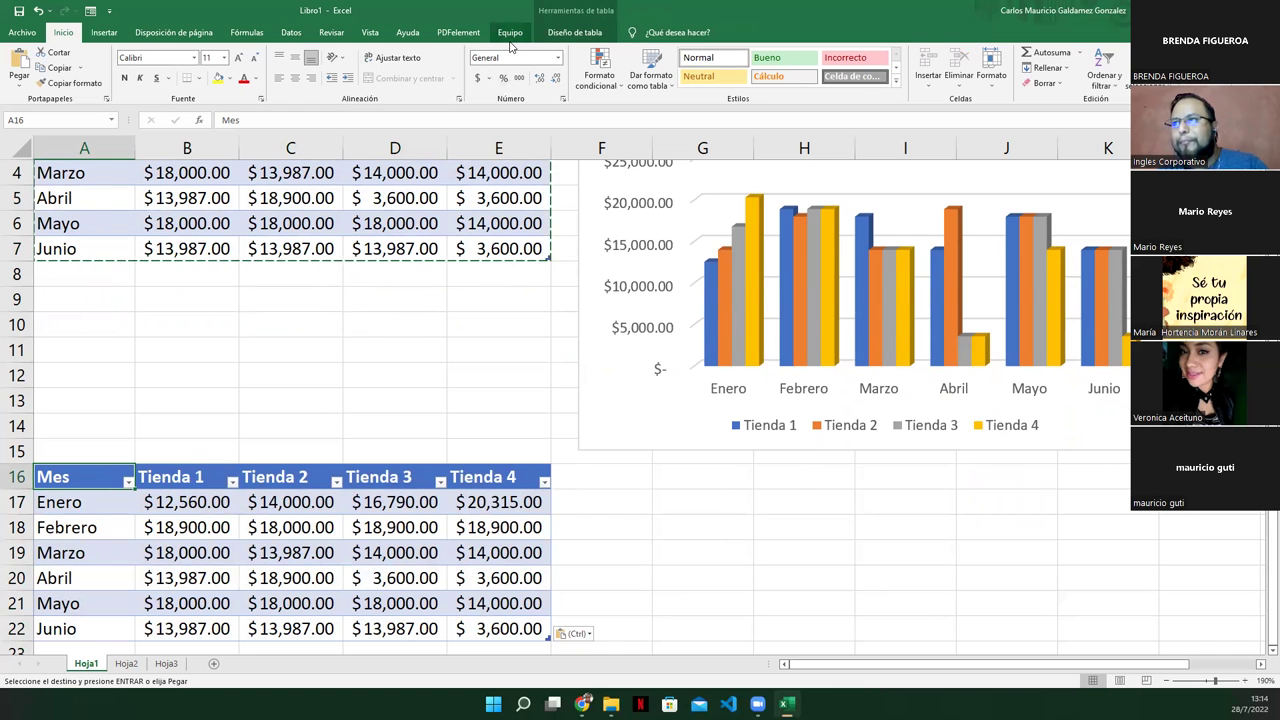
{"action": "left_click", "coordinate": [291, 32]}
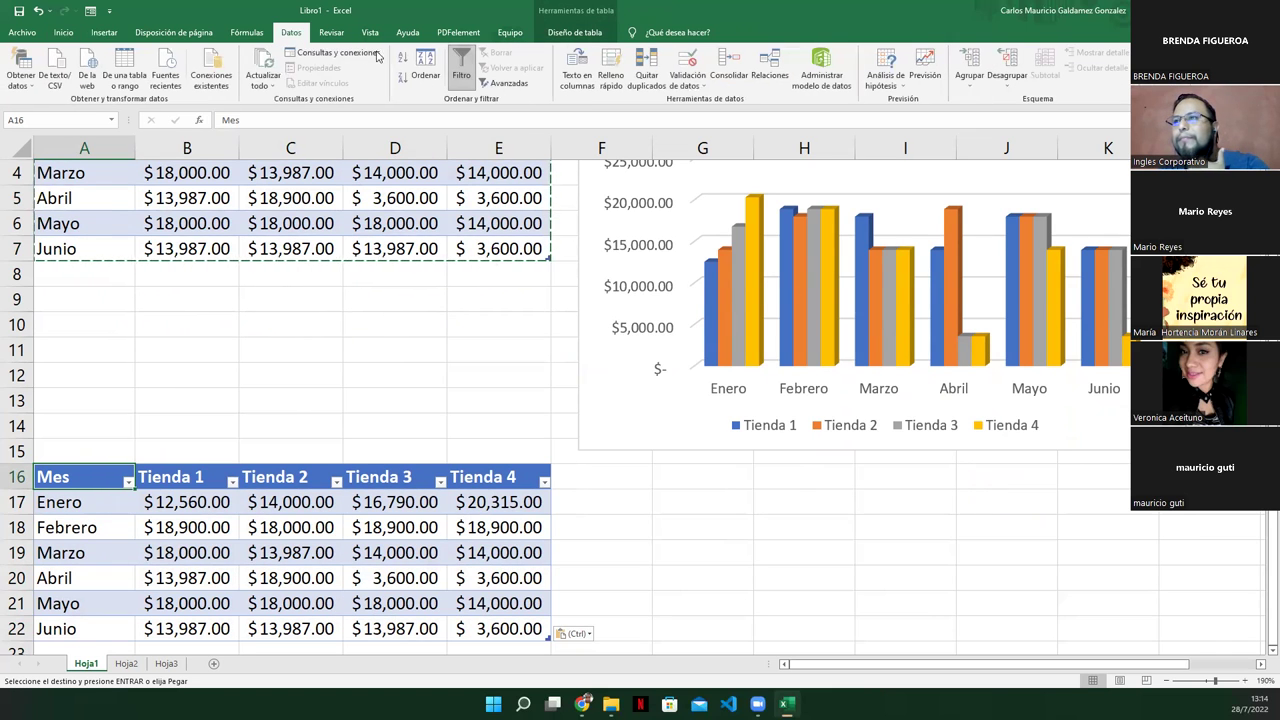
{"action": "left_click", "coordinate": [461, 70]}
Step: Shrink the Tienda sales chart by dragging its corner handle inward
{"action": "scroll", "coordinate": [366, 531], "scroll_direction": "down", "scroll_amount": 1}
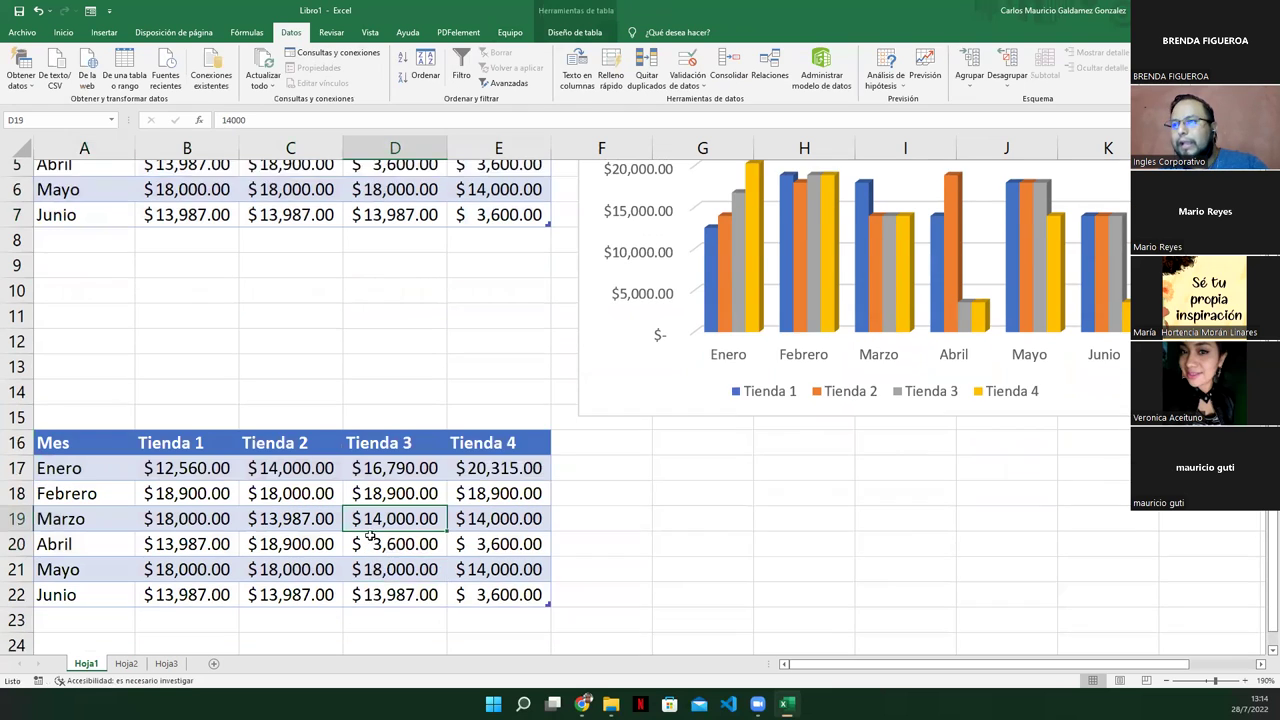
{"action": "left_click", "coordinate": [57, 400]}
{"action": "left_click_drag", "start_coordinate": [57, 400], "coordinate": [500, 552]}
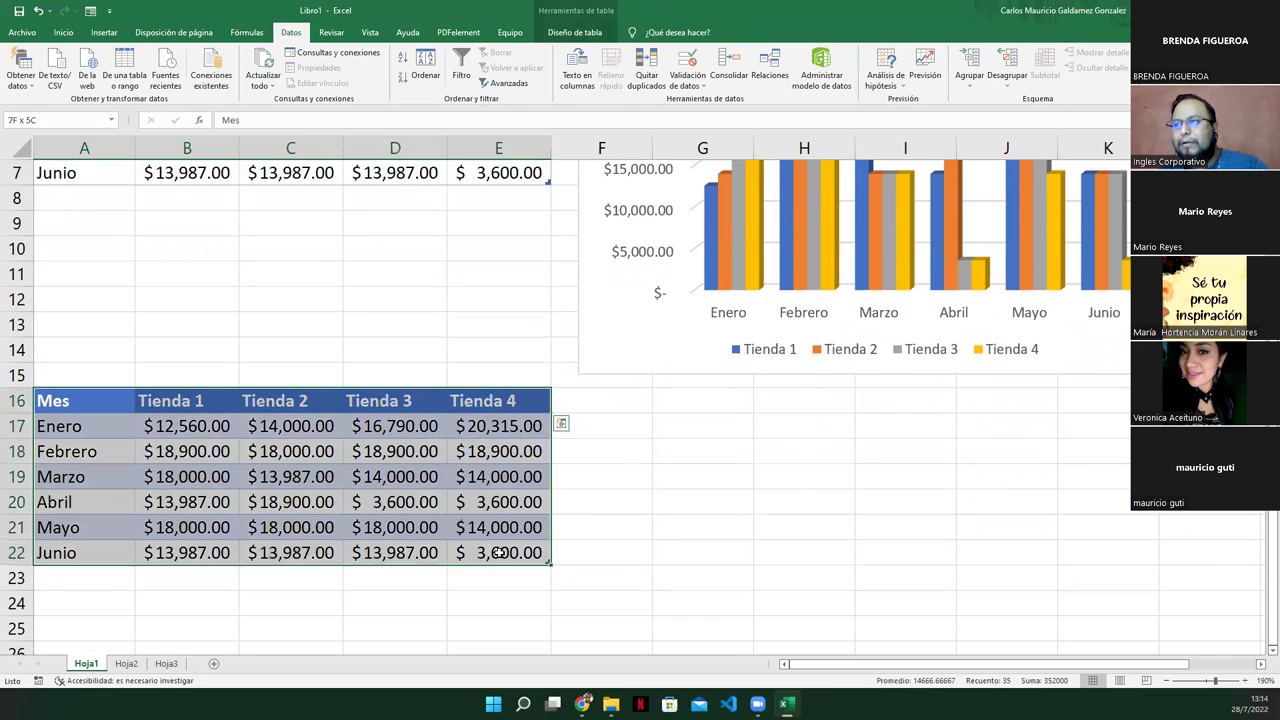
{"action": "scroll", "coordinate": [700, 400], "scroll_direction": "up", "scroll_amount": 2}
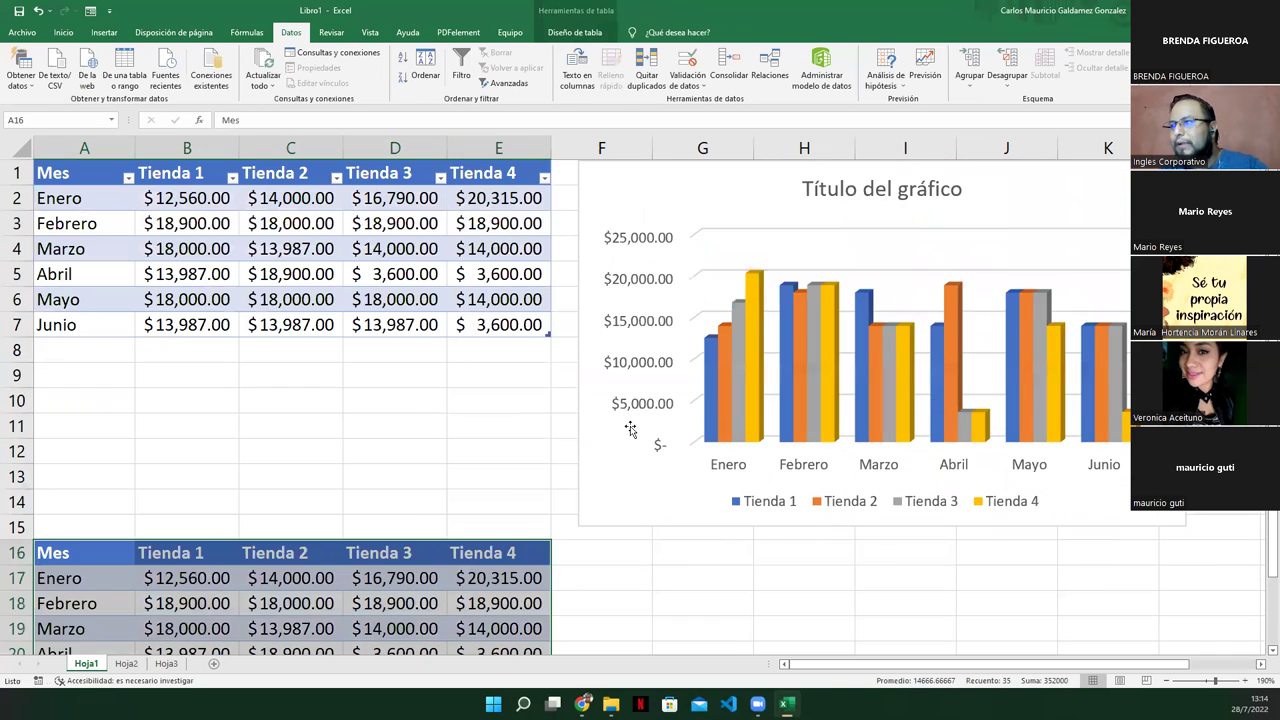
{"action": "left_click", "coordinate": [624, 438]}
{"action": "left_click_drag", "start_coordinate": [1188, 525], "coordinate": [1001, 371]}
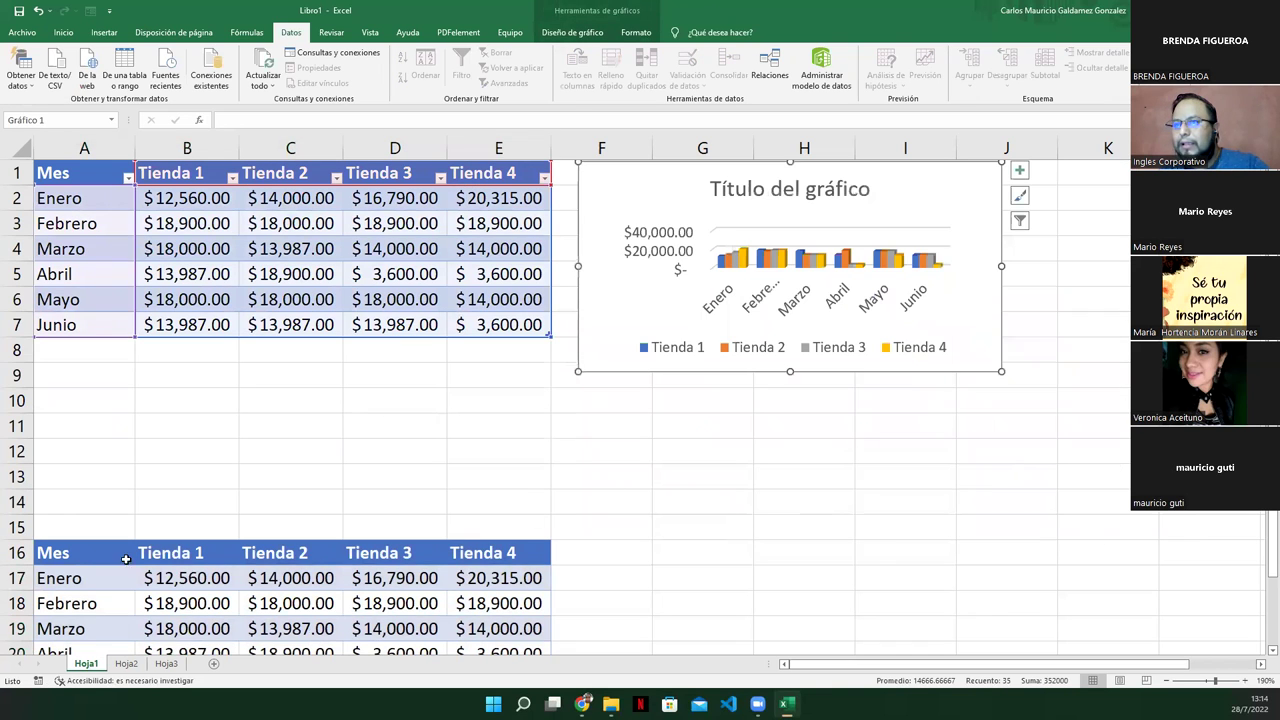
Step: Delete the empty rows 12–14 and then row 12 so the copy moves up
{"action": "left_click_drag", "start_coordinate": [17, 451], "coordinate": [17, 505]}
{"action": "right_click", "coordinate": [17, 505]}
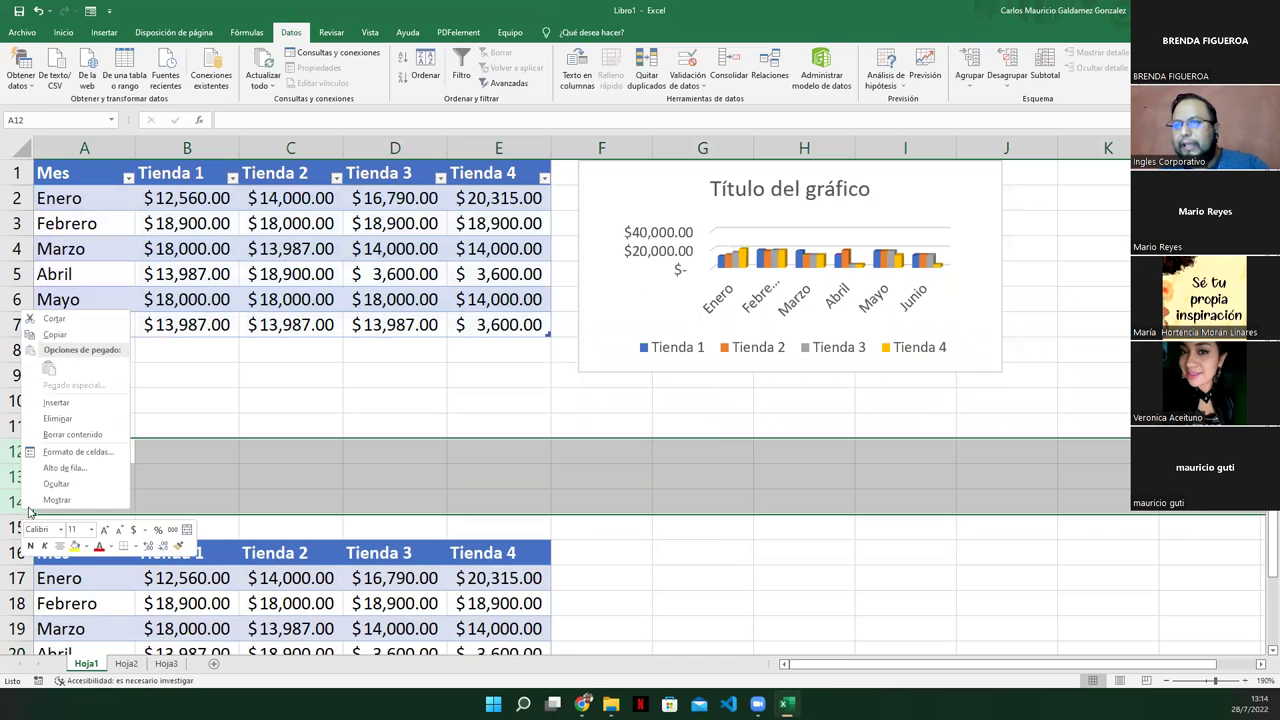
{"action": "left_click", "coordinate": [70, 430]}
{"action": "left_click", "coordinate": [17, 451]}
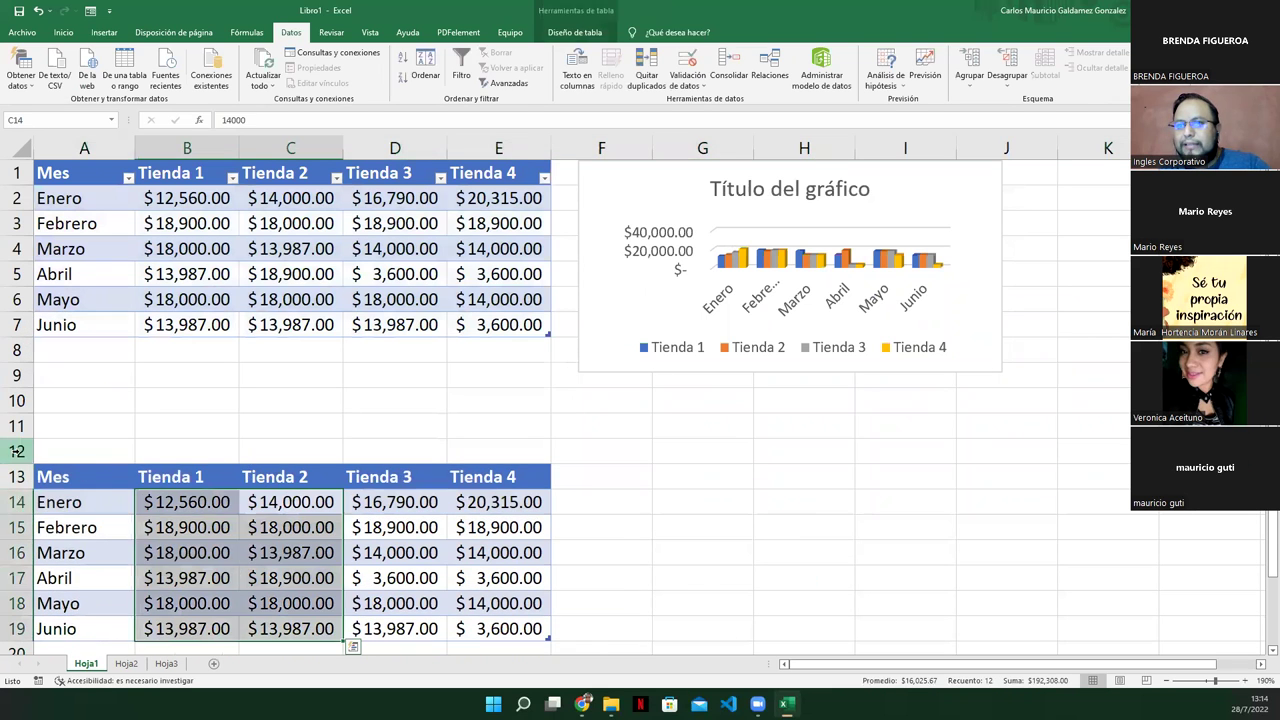
{"action": "right_click", "coordinate": [20, 451]}
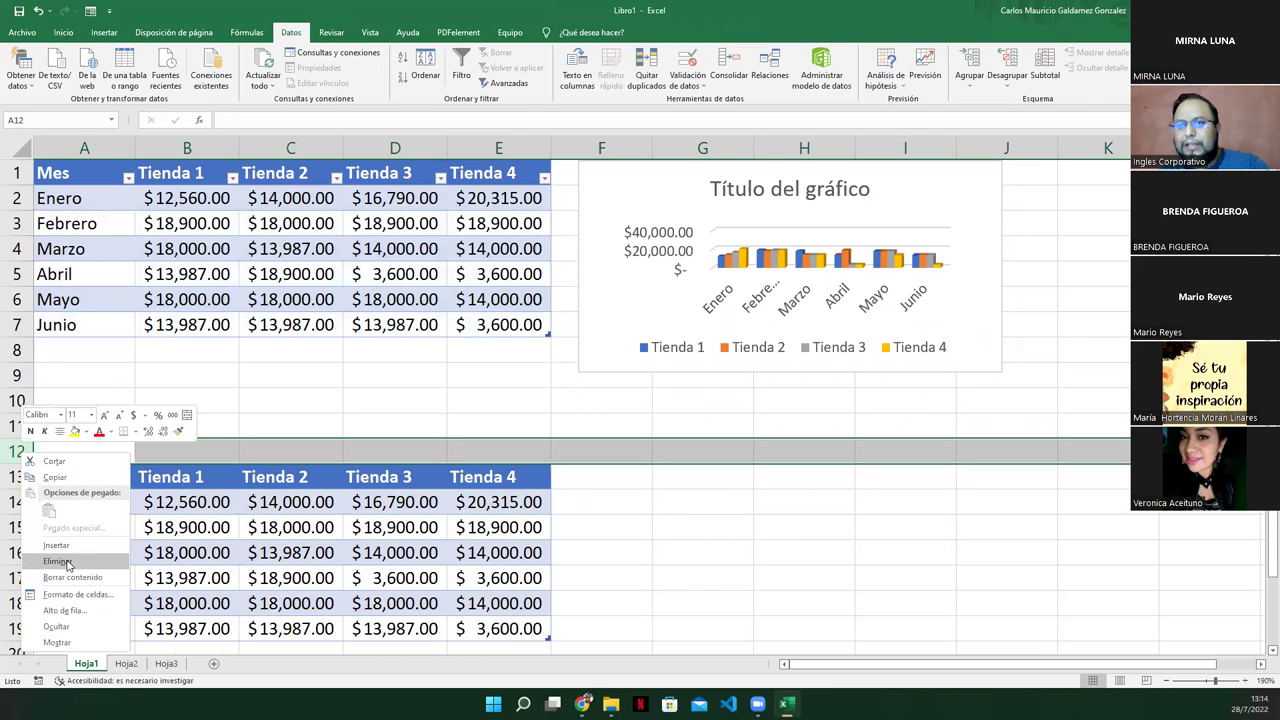
{"action": "left_click", "coordinate": [57, 561]}
Step: Select the copied table A12:E18 for charting from the Insertar tab
{"action": "left_click", "coordinate": [187, 476]}
{"action": "left_click_drag", "start_coordinate": [87, 451], "coordinate": [505, 603]}
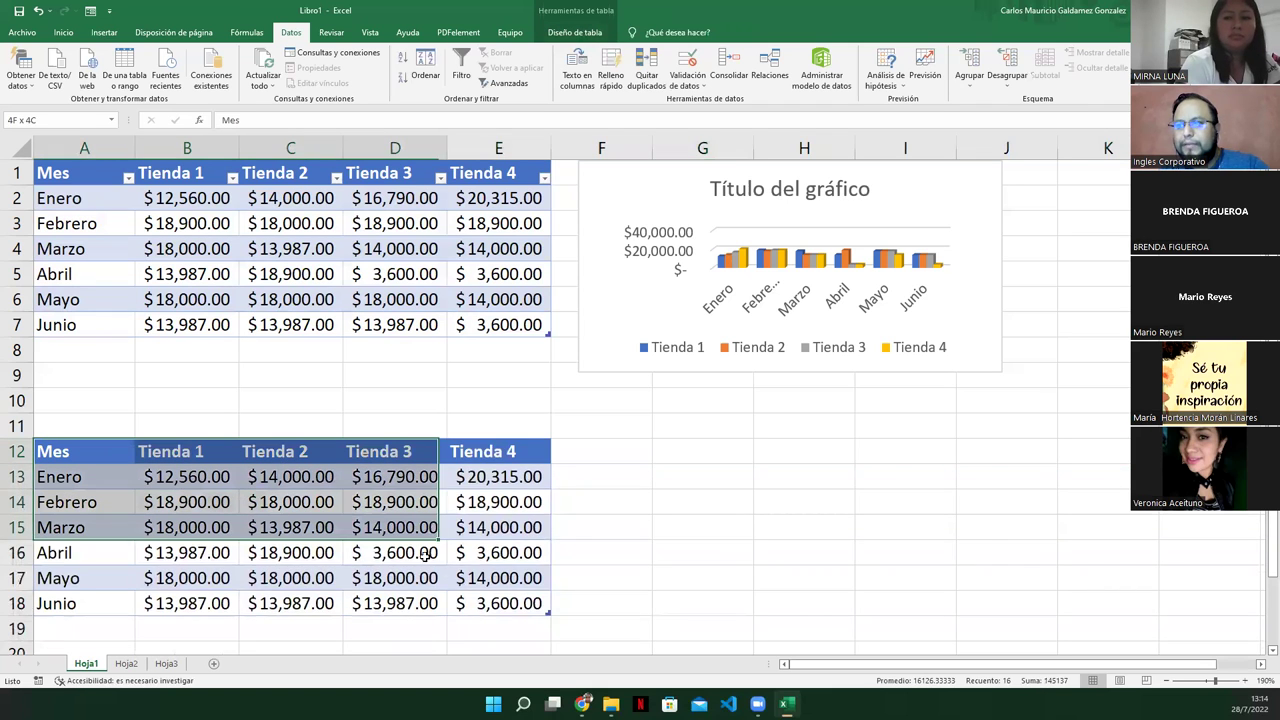
{"action": "left_click", "coordinate": [104, 32]}
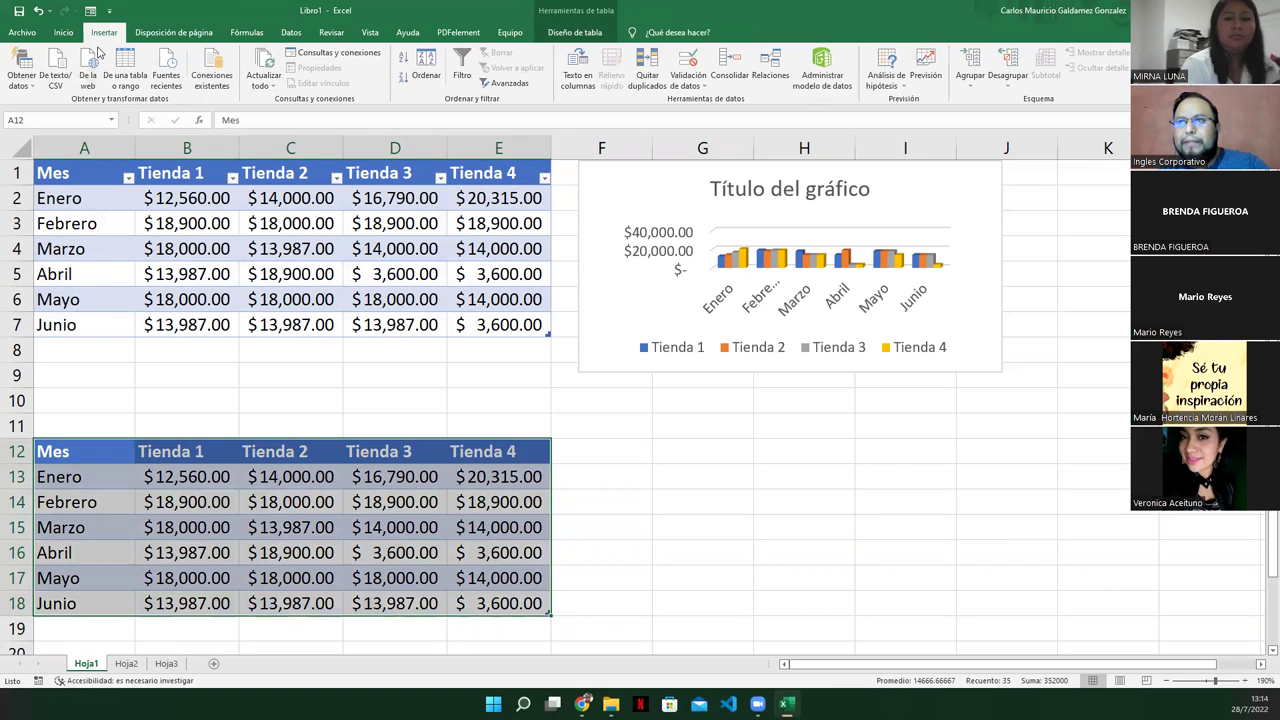
{"action": "left_click_drag", "start_coordinate": [210, 527], "coordinate": [290, 578]}
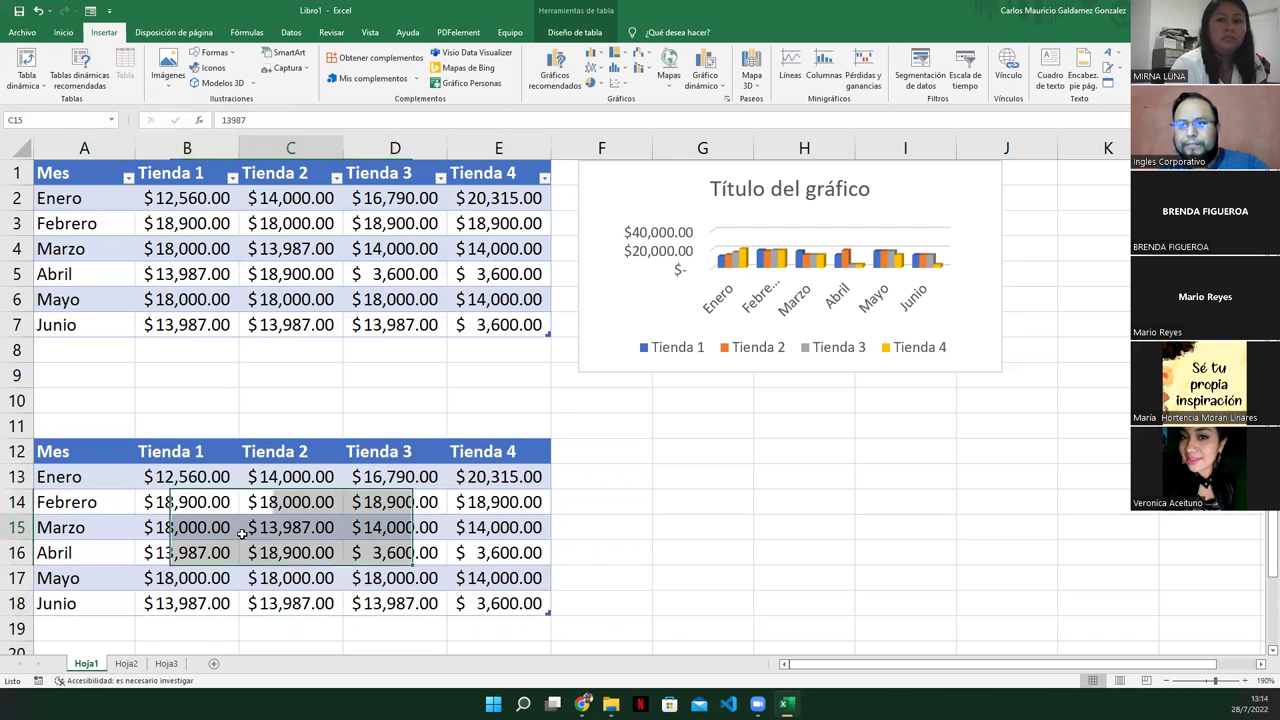
{"action": "left_click", "coordinate": [242, 535]}
{"action": "left_click", "coordinate": [68, 450]}
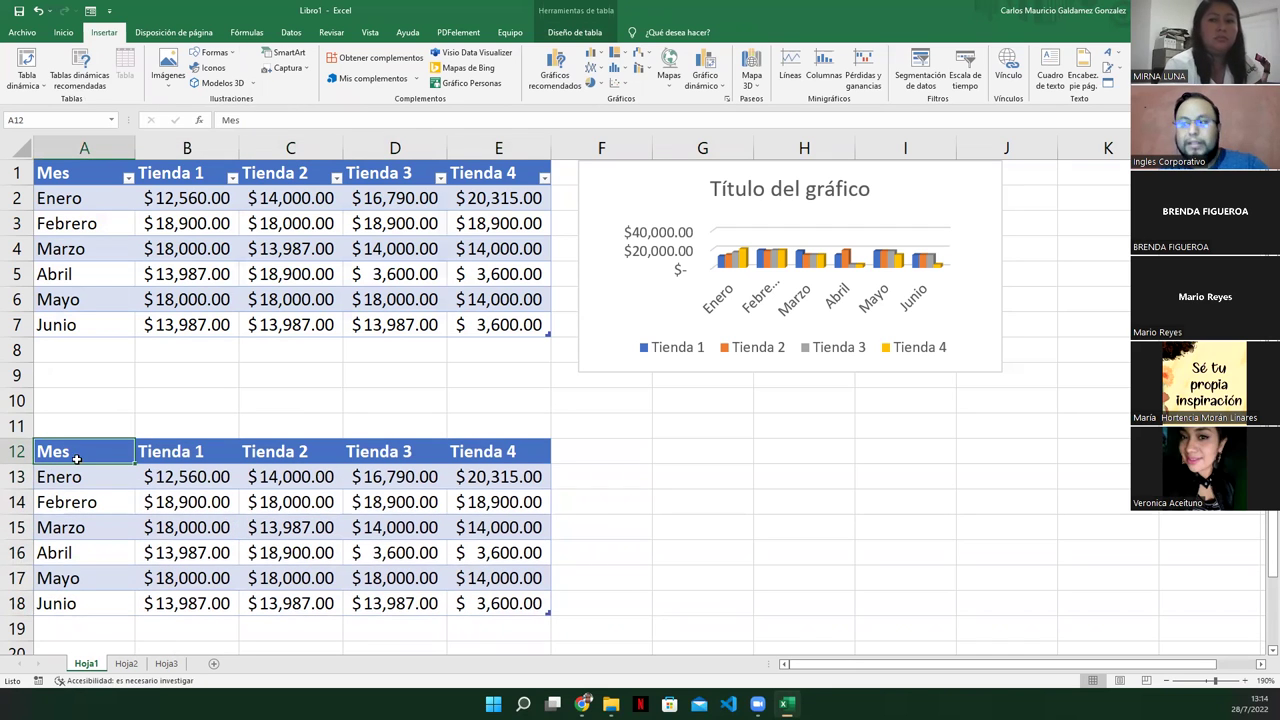
{"action": "left_click_drag", "start_coordinate": [85, 460], "coordinate": [530, 604]}
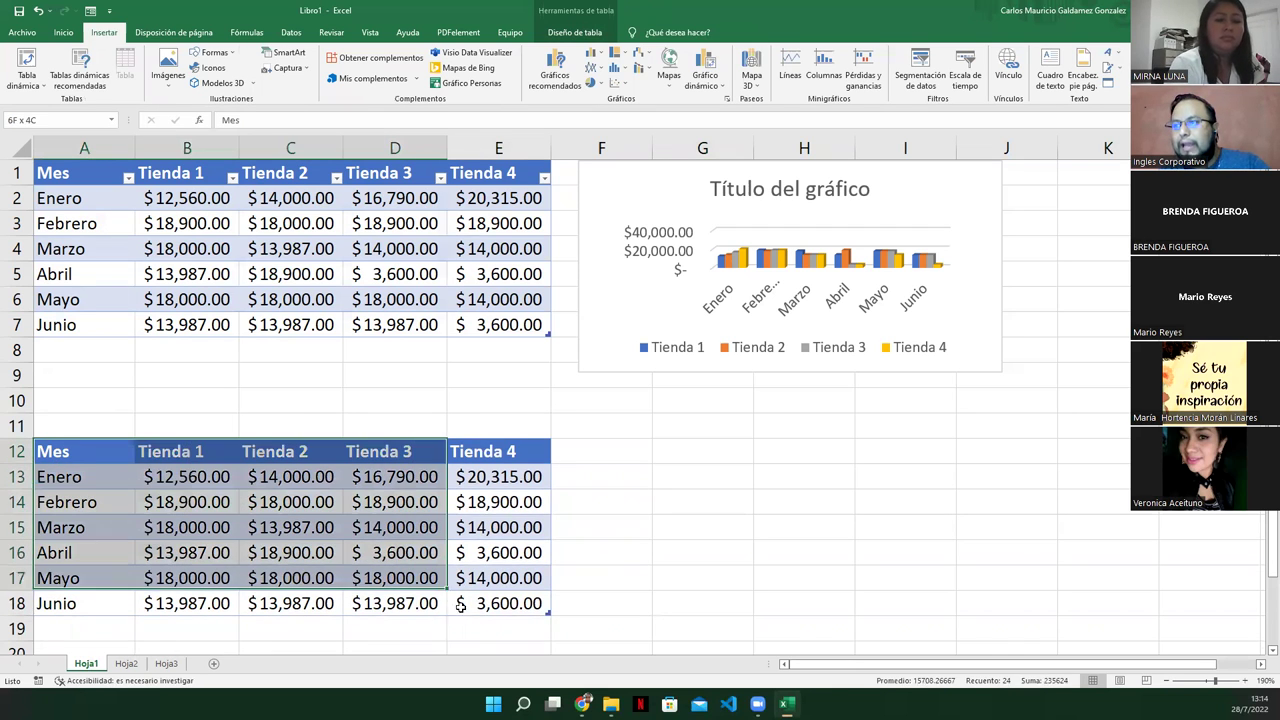
Step: Insert a Columna agrupada 3D chart of A12:E18, shrink it and place it below the first chart
{"action": "left_click", "coordinate": [600, 60]}
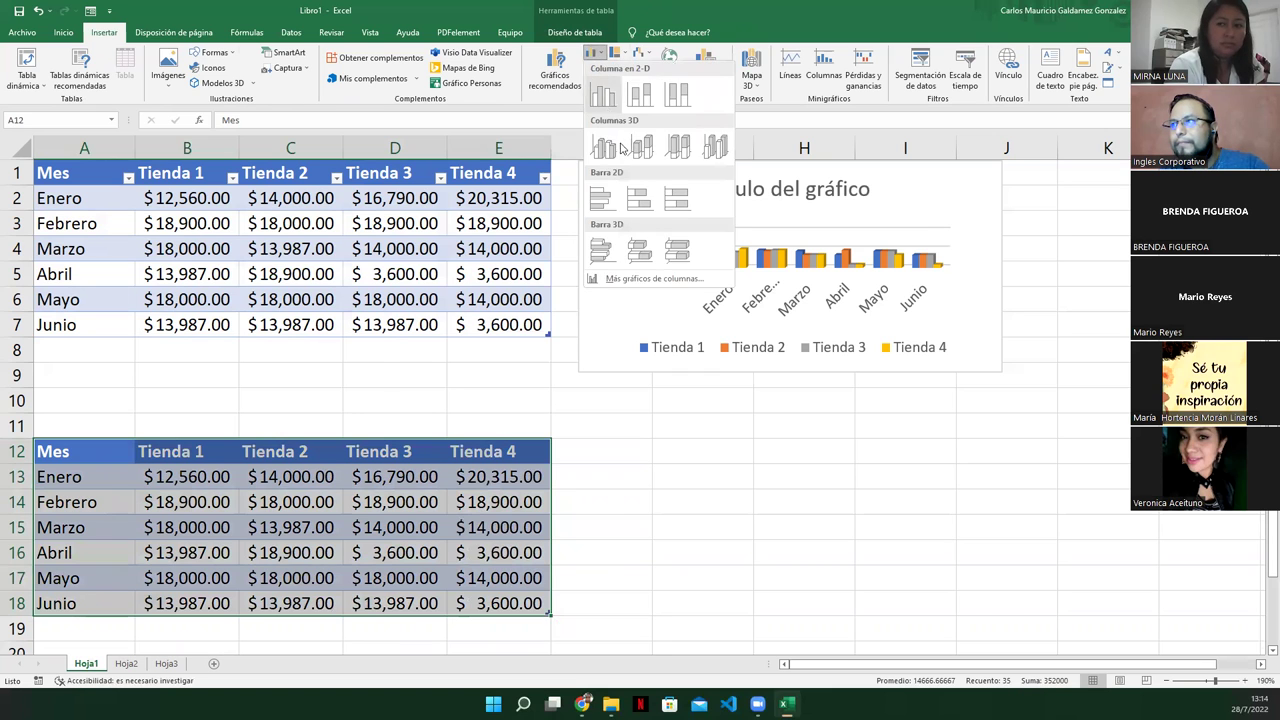
{"action": "left_click", "coordinate": [606, 147]}
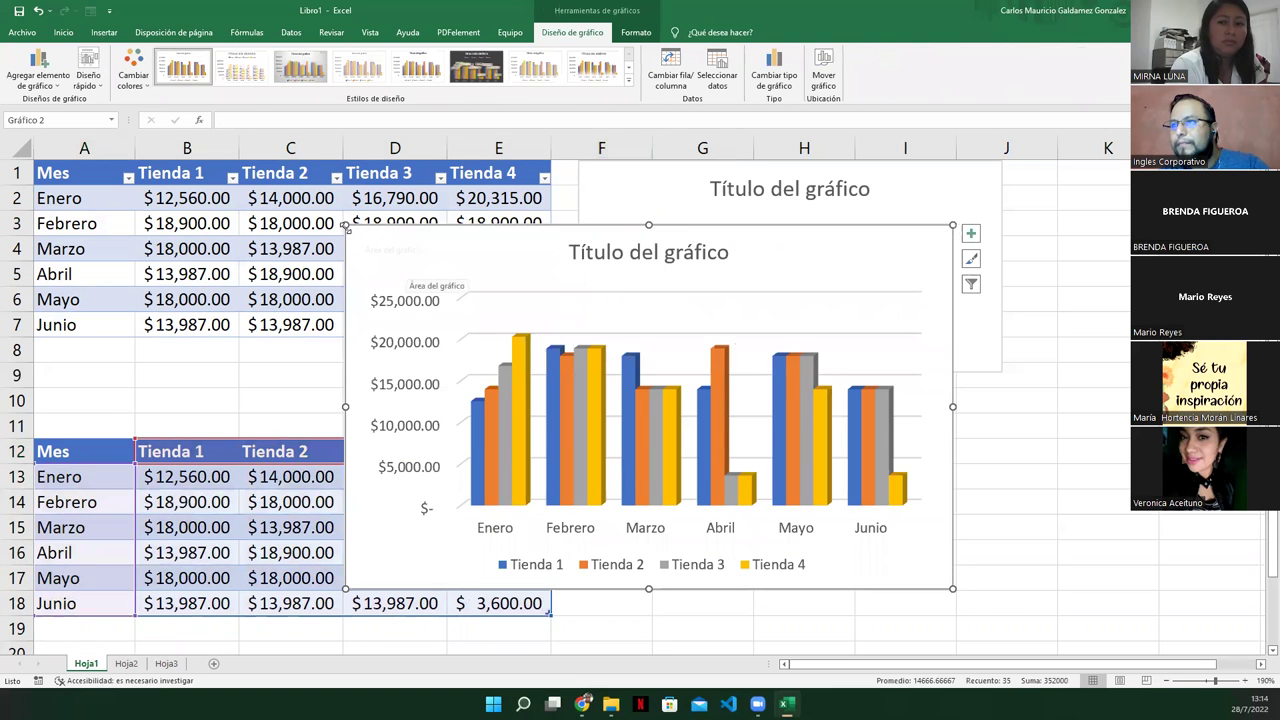
{"action": "left_click_drag", "start_coordinate": [346, 226], "coordinate": [557, 350]}
{"action": "left_click_drag", "start_coordinate": [643, 377], "coordinate": [663, 414]}
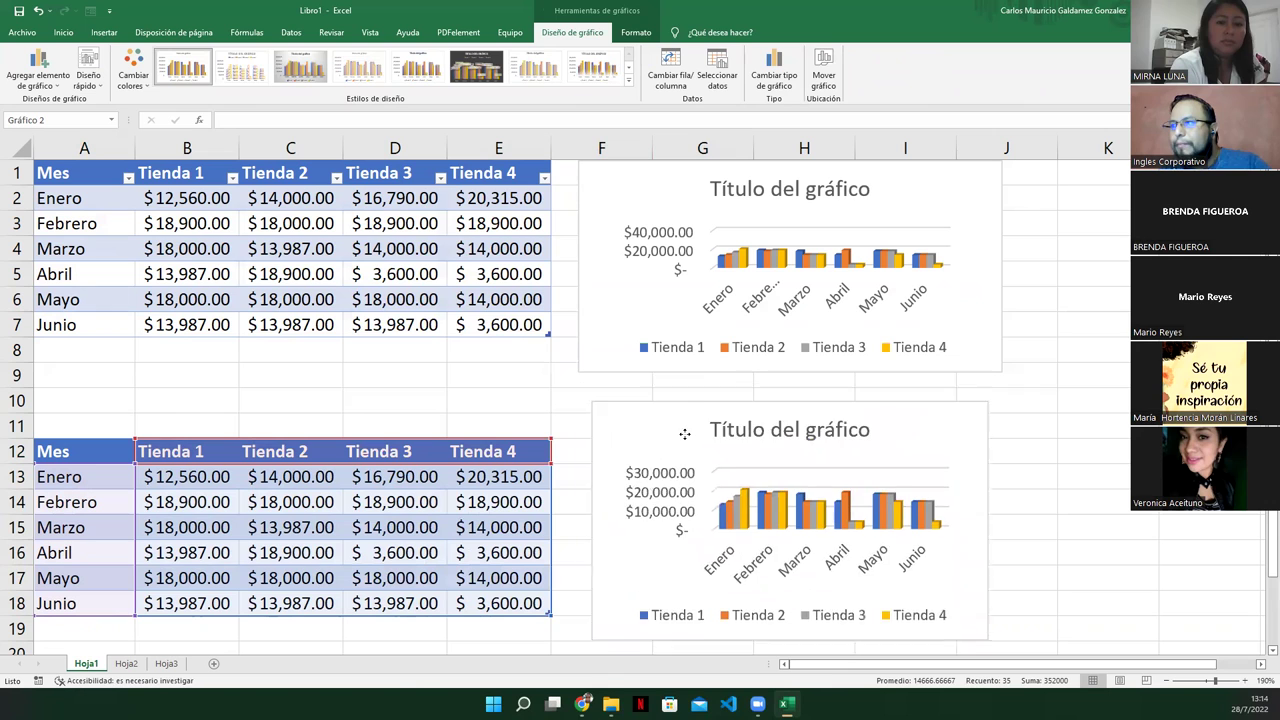
{"action": "left_click", "coordinate": [286, 503]}
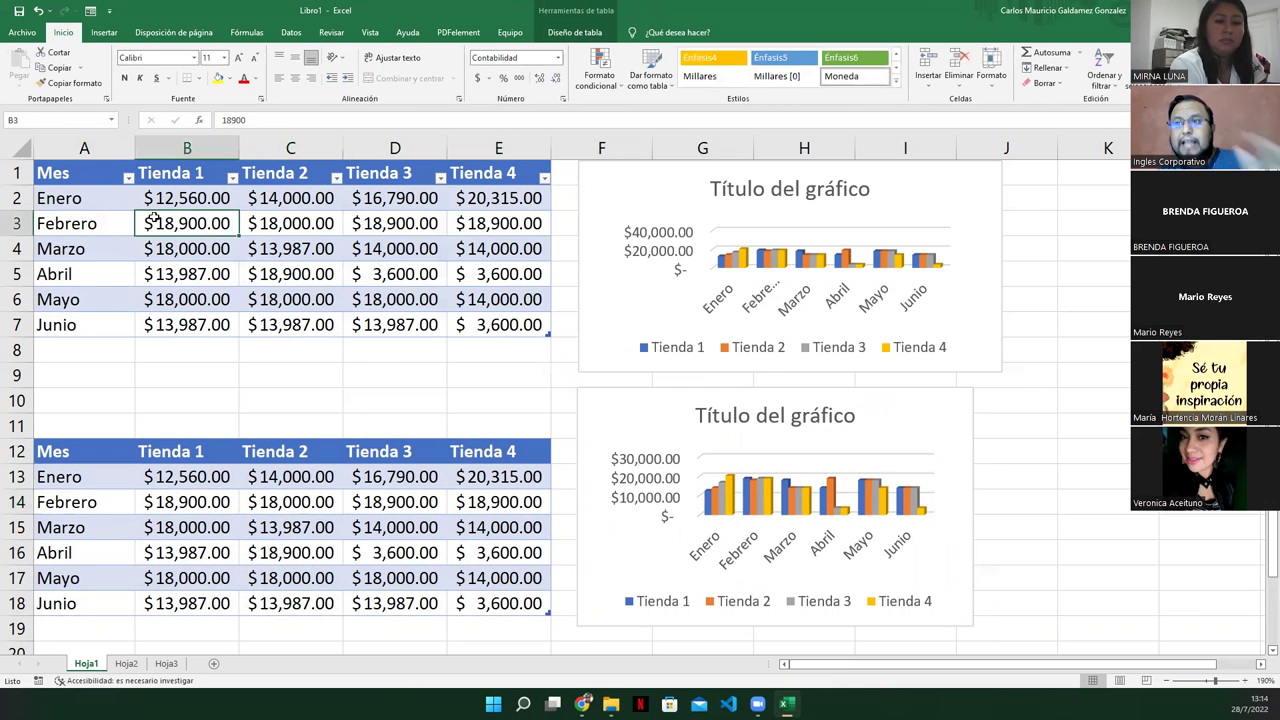
Step: Select the first table A1:E7, show the Insertar options, then click cell B5
{"action": "left_click_drag", "start_coordinate": [76, 182], "coordinate": [472, 324]}
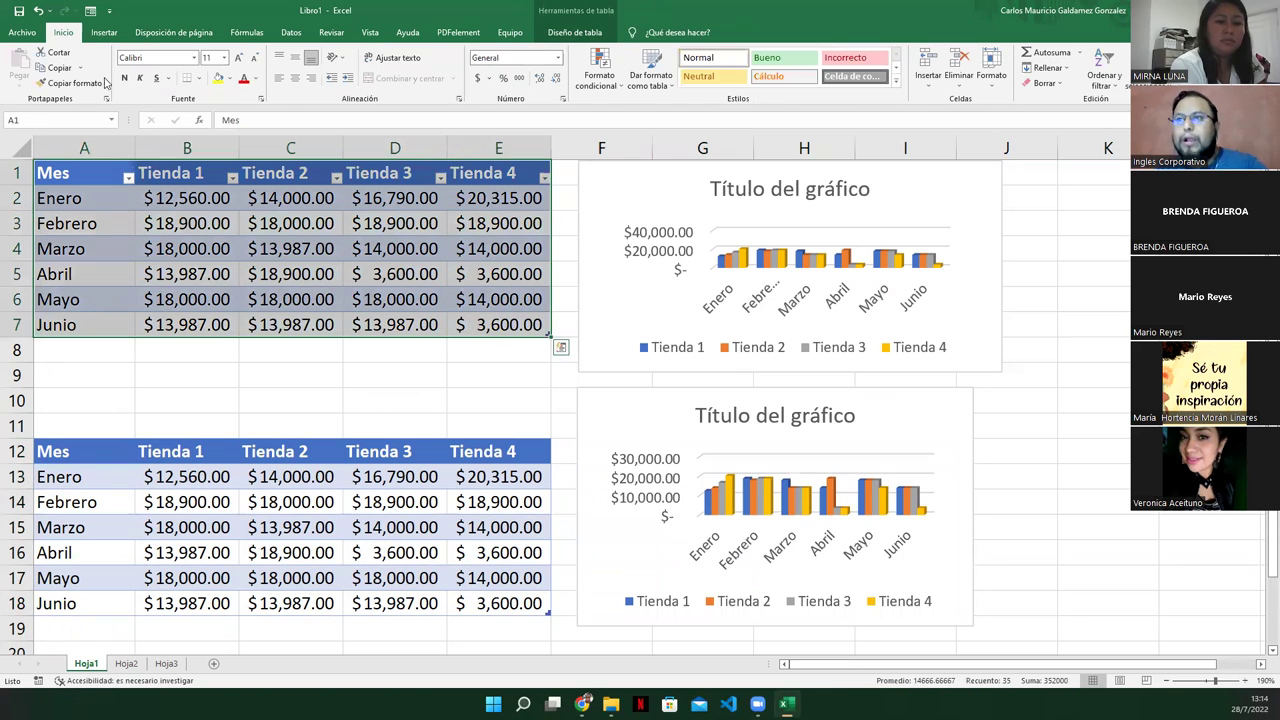
{"action": "left_click", "coordinate": [104, 32]}
{"action": "left_click", "coordinate": [187, 264]}
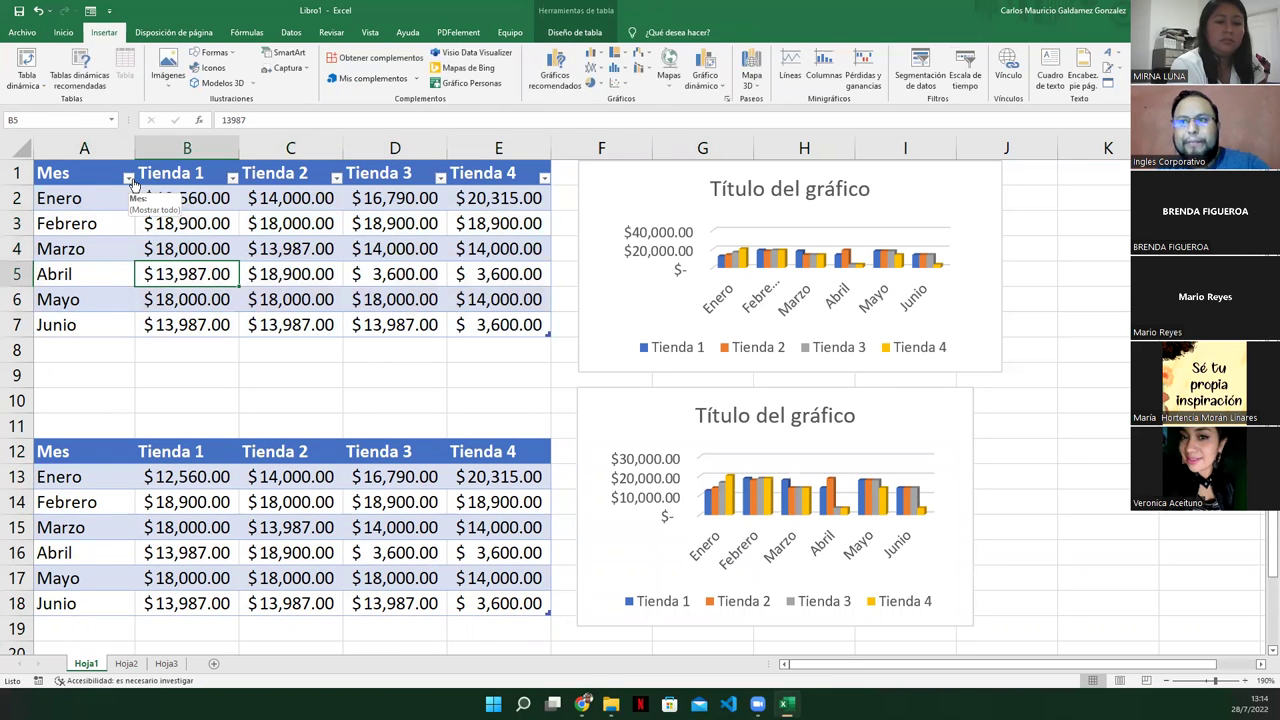
Step: Filter the Mes column to show only Enero, Febrero and Marzo
{"action": "left_click", "coordinate": [130, 179]}
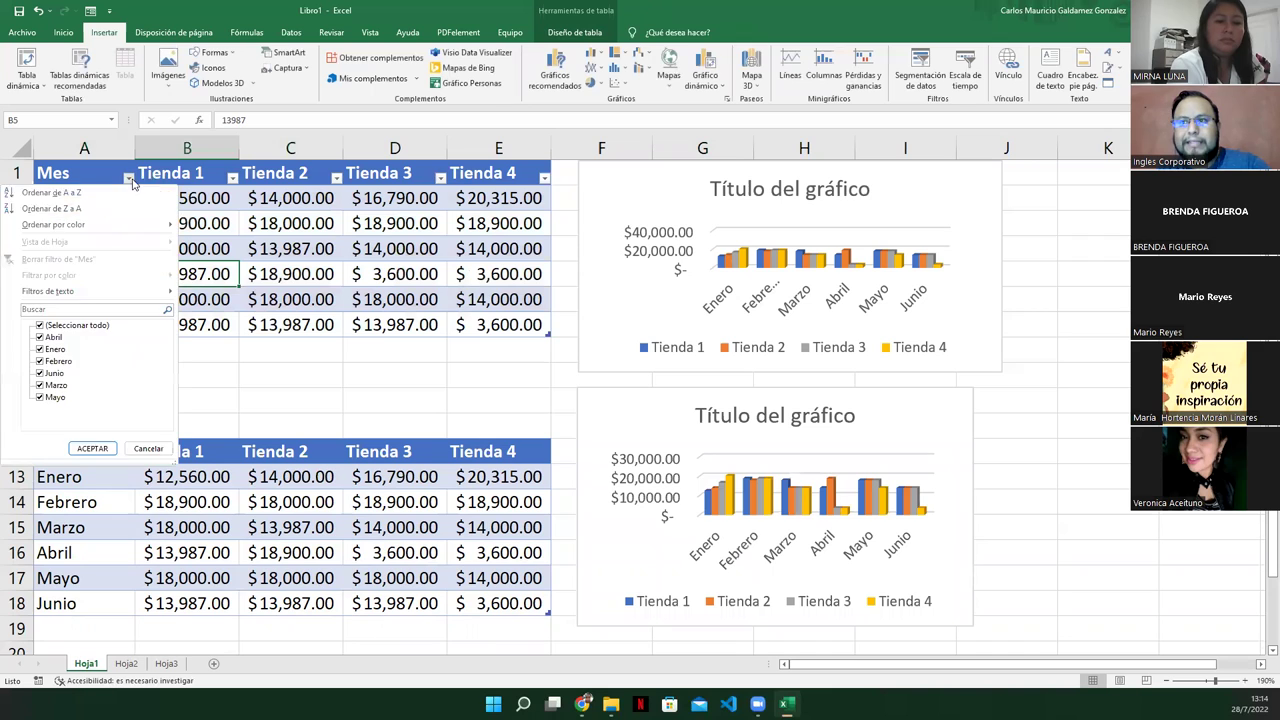
{"action": "left_click", "coordinate": [39, 326]}
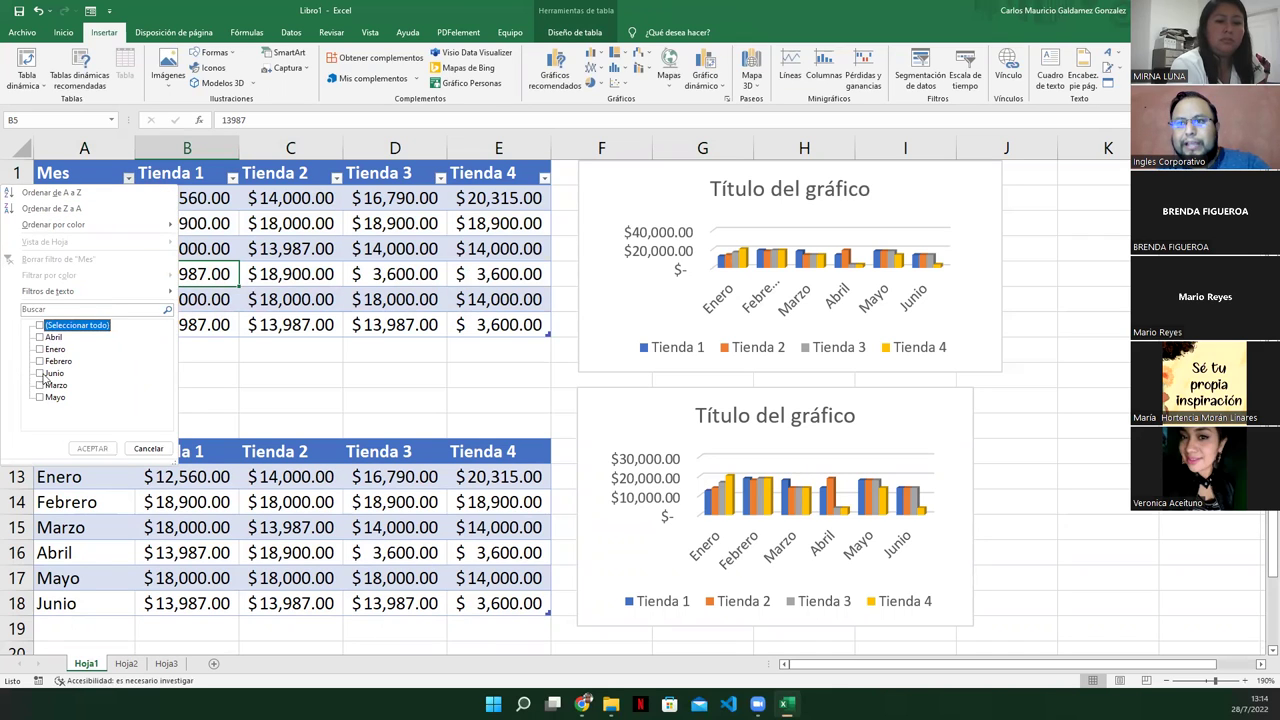
{"action": "left_click", "coordinate": [40, 361]}
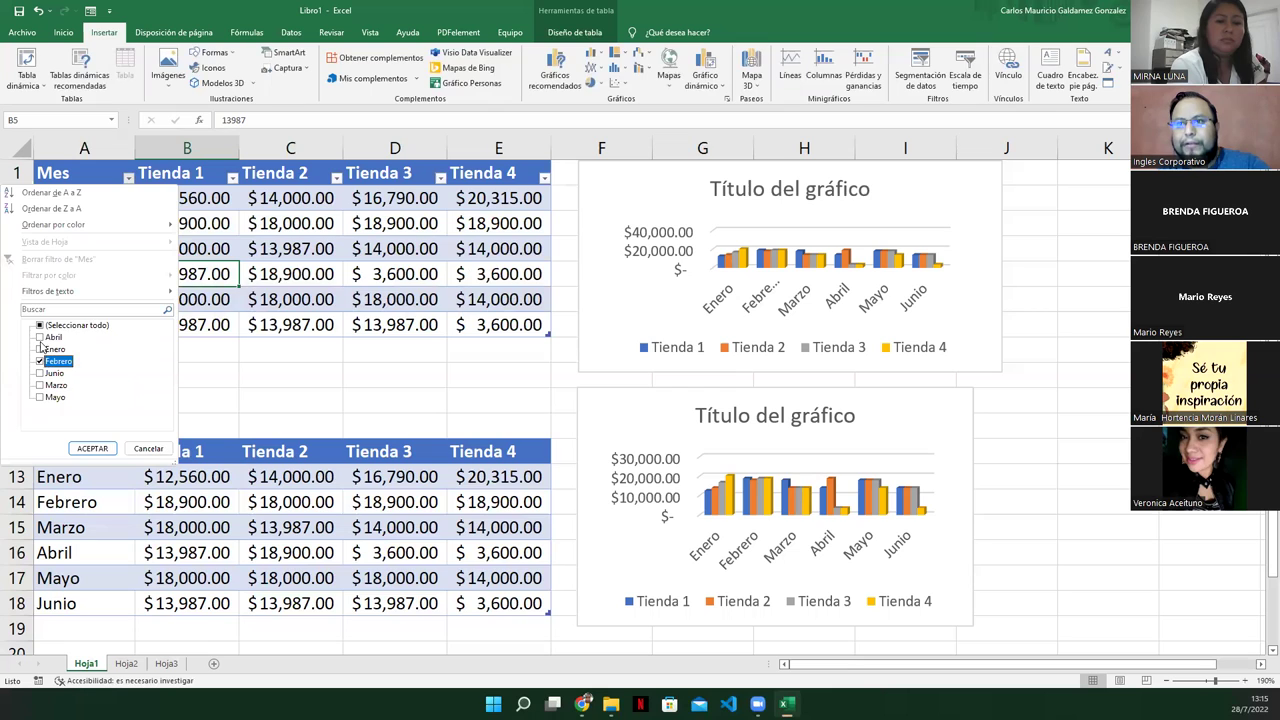
{"action": "left_click", "coordinate": [40, 349]}
{"action": "left_click", "coordinate": [40, 385]}
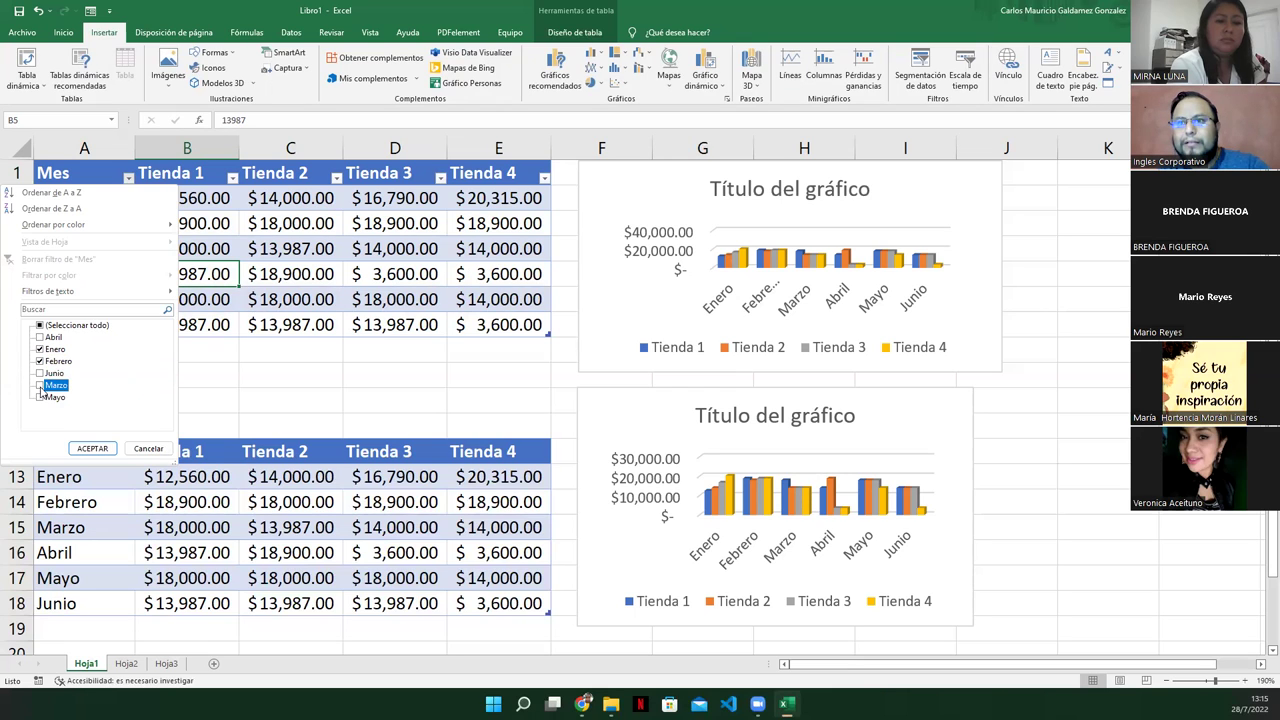
{"action": "left_click", "coordinate": [90, 449]}
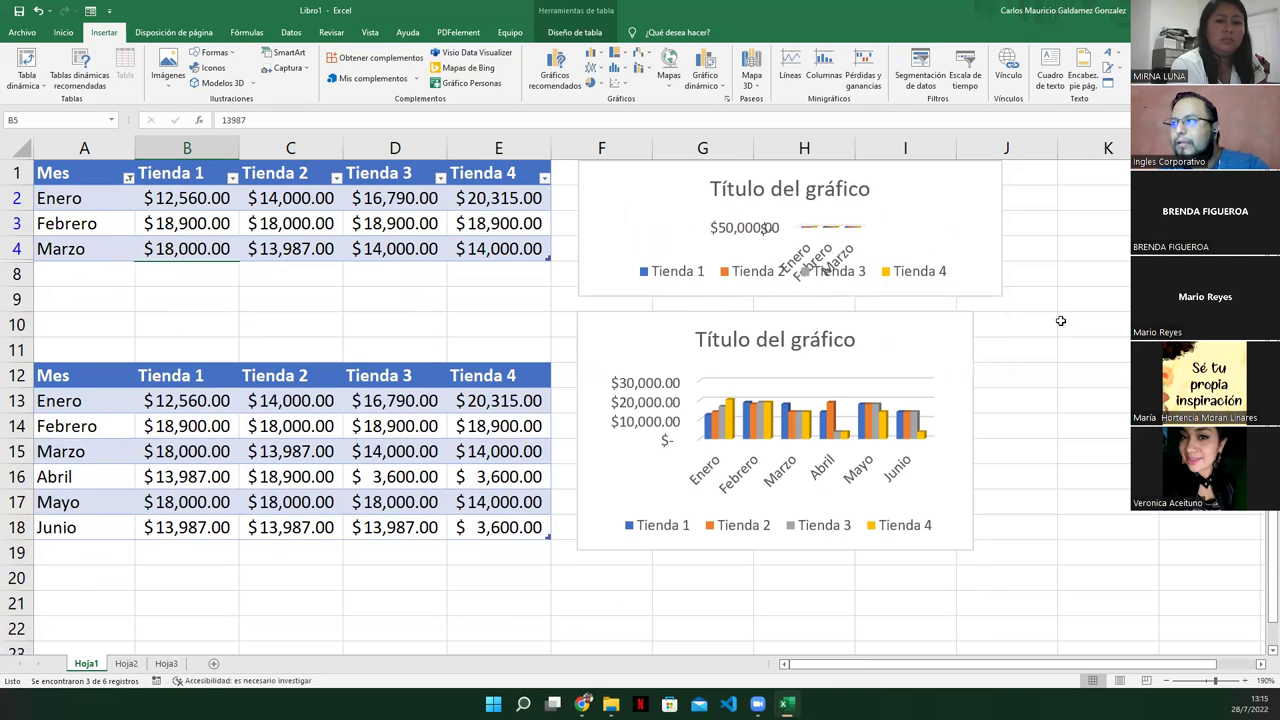
Step: Enlarge the top chart and move the lower chart further down
{"action": "left_click", "coordinate": [996, 297]}
{"action": "left_click_drag", "start_coordinate": [999, 295], "coordinate": [1076, 393]}
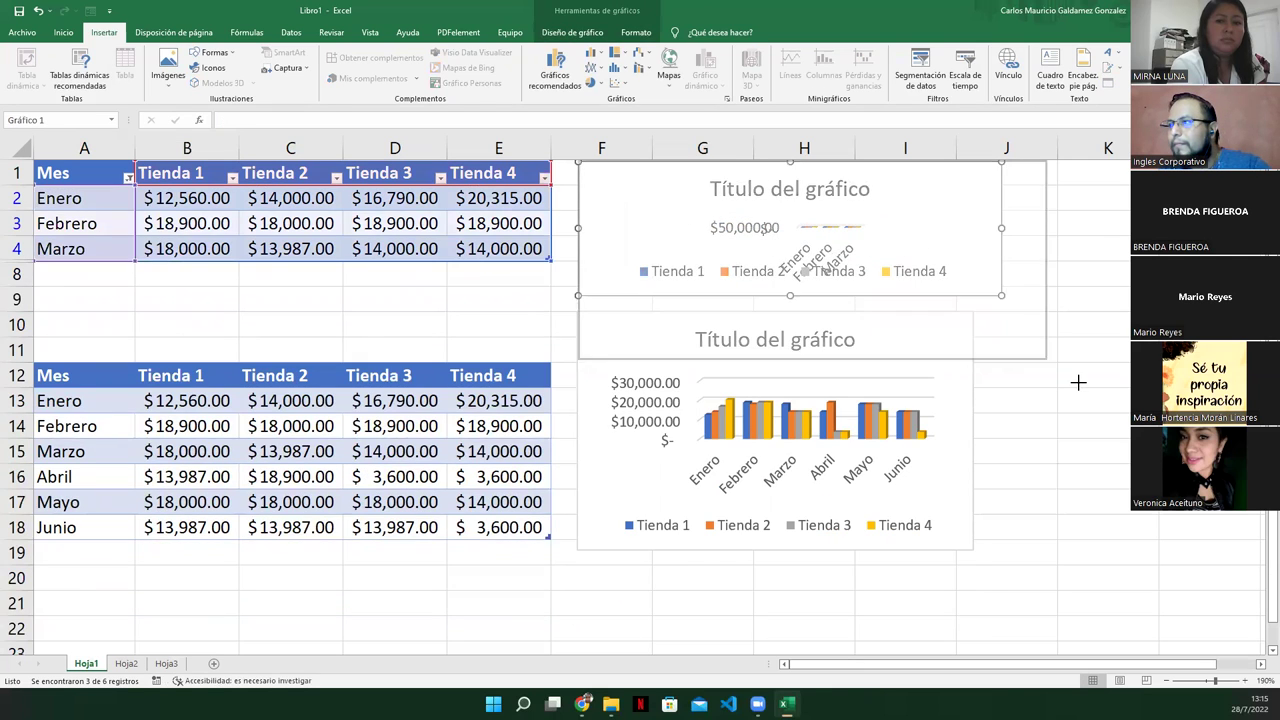
{"action": "left_click", "coordinate": [845, 478]}
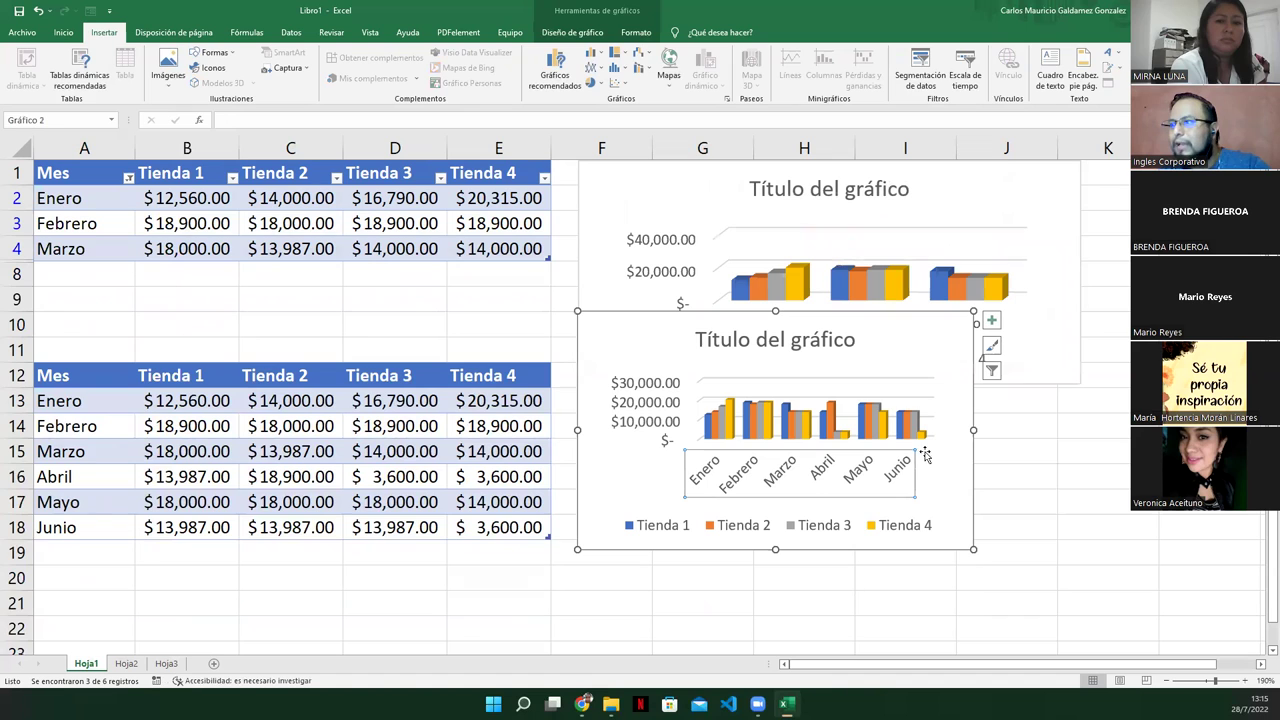
{"action": "mouse_move", "coordinate": [950, 362]}
{"action": "left_mouse_down"}
{"action": "mouse_move", "coordinate": [949, 470]}
{"action": "mouse_move", "coordinate": [951, 445]}
{"action": "left_mouse_up"}
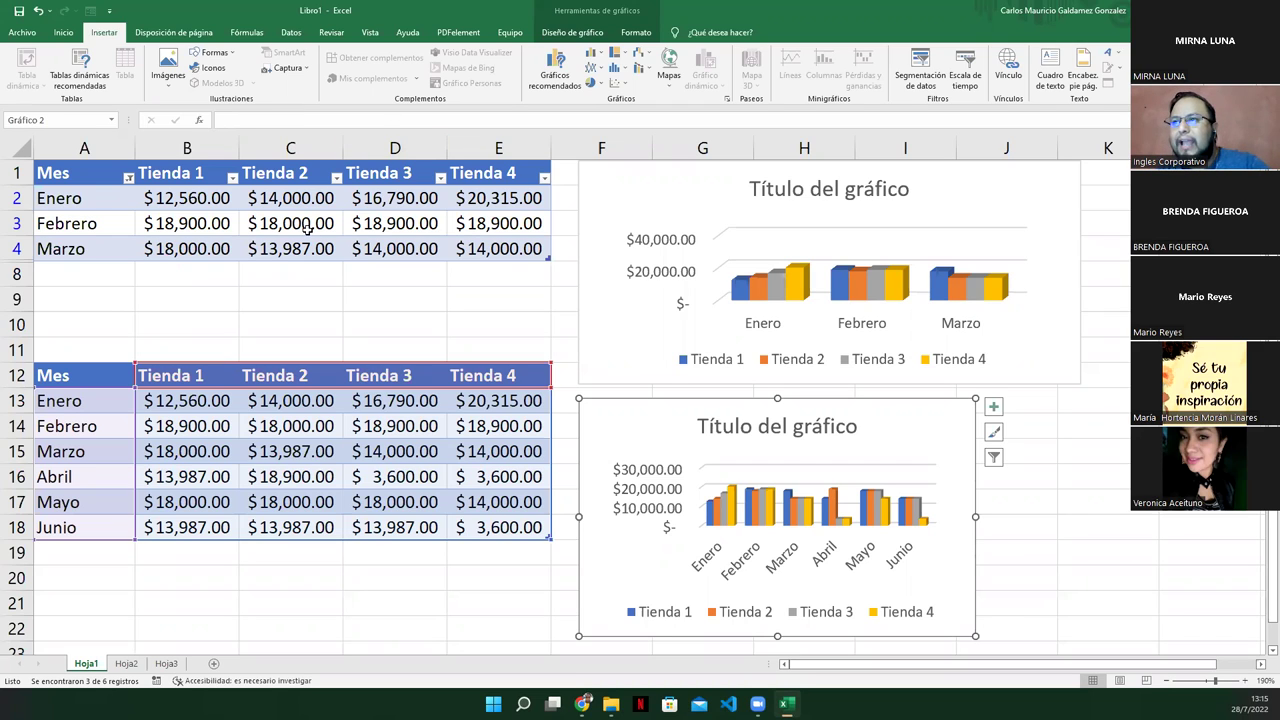
Step: Check (Seleccionar todo) in the Mes filter so Enero through Junio all reappear
{"action": "left_click", "coordinate": [305, 226]}
{"action": "left_click", "coordinate": [605, 208]}
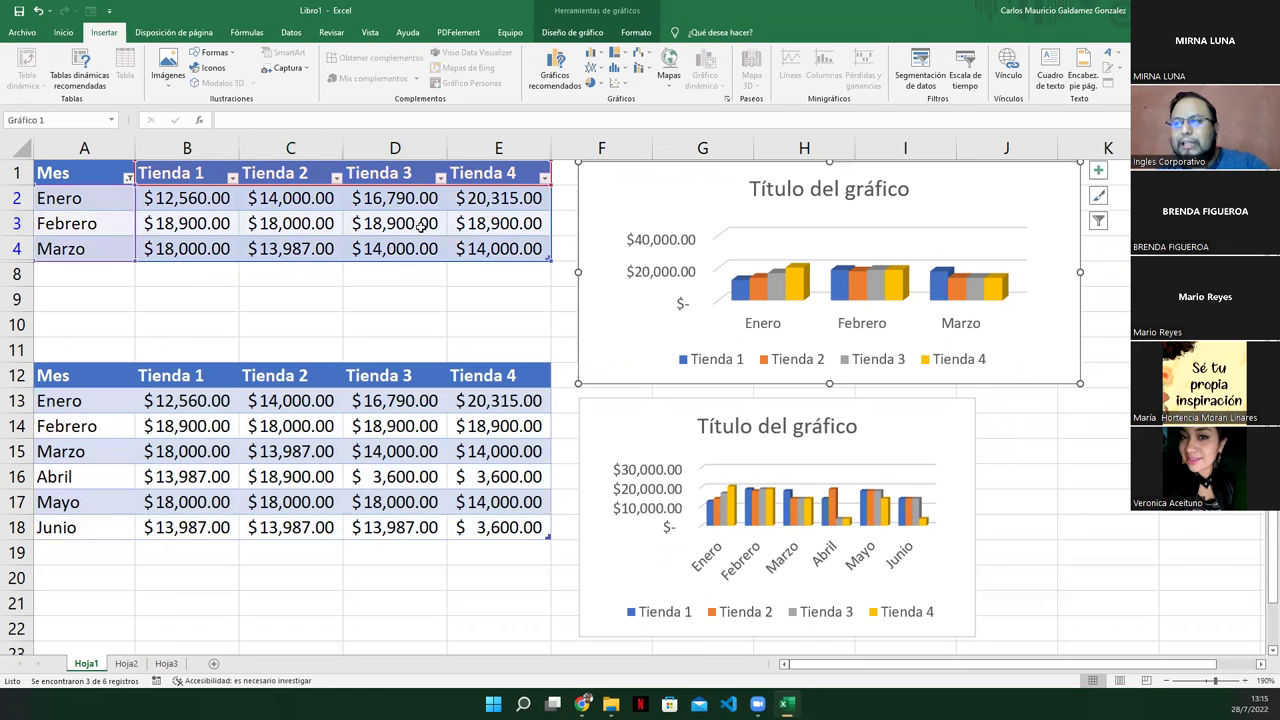
{"action": "left_click", "coordinate": [422, 226]}
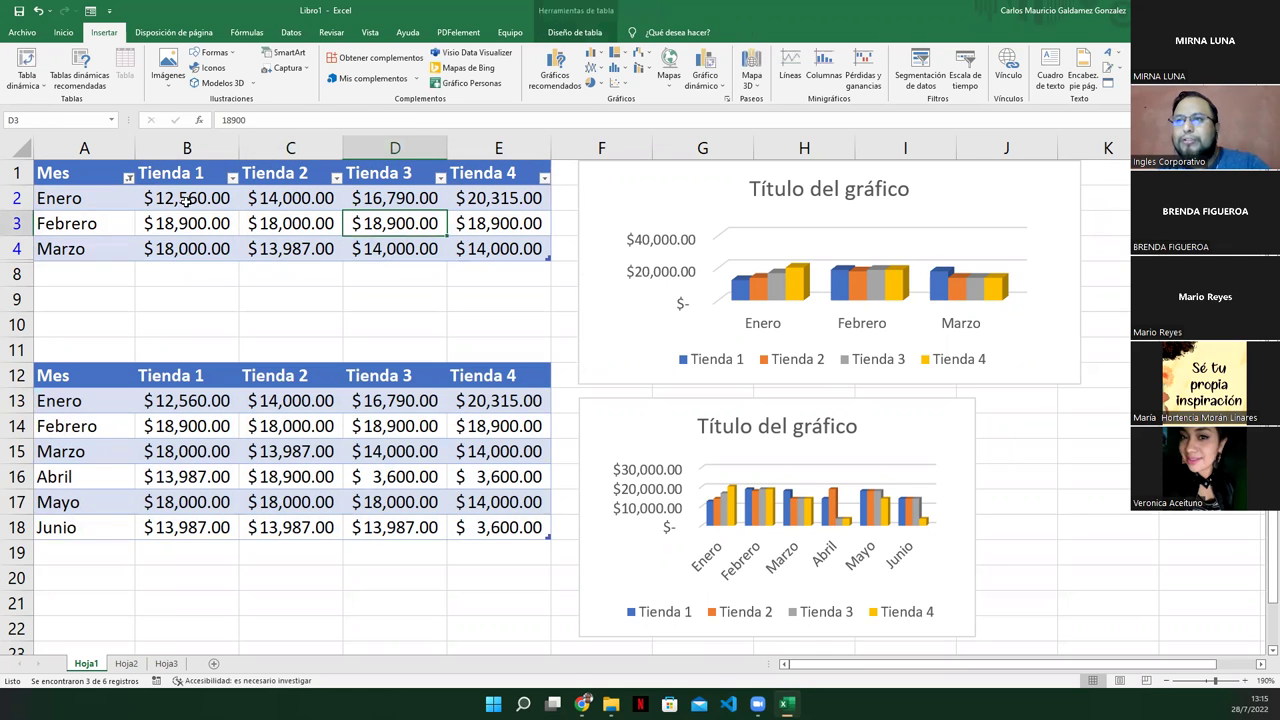
{"action": "left_click", "coordinate": [128, 177]}
{"action": "left_click", "coordinate": [40, 325]}
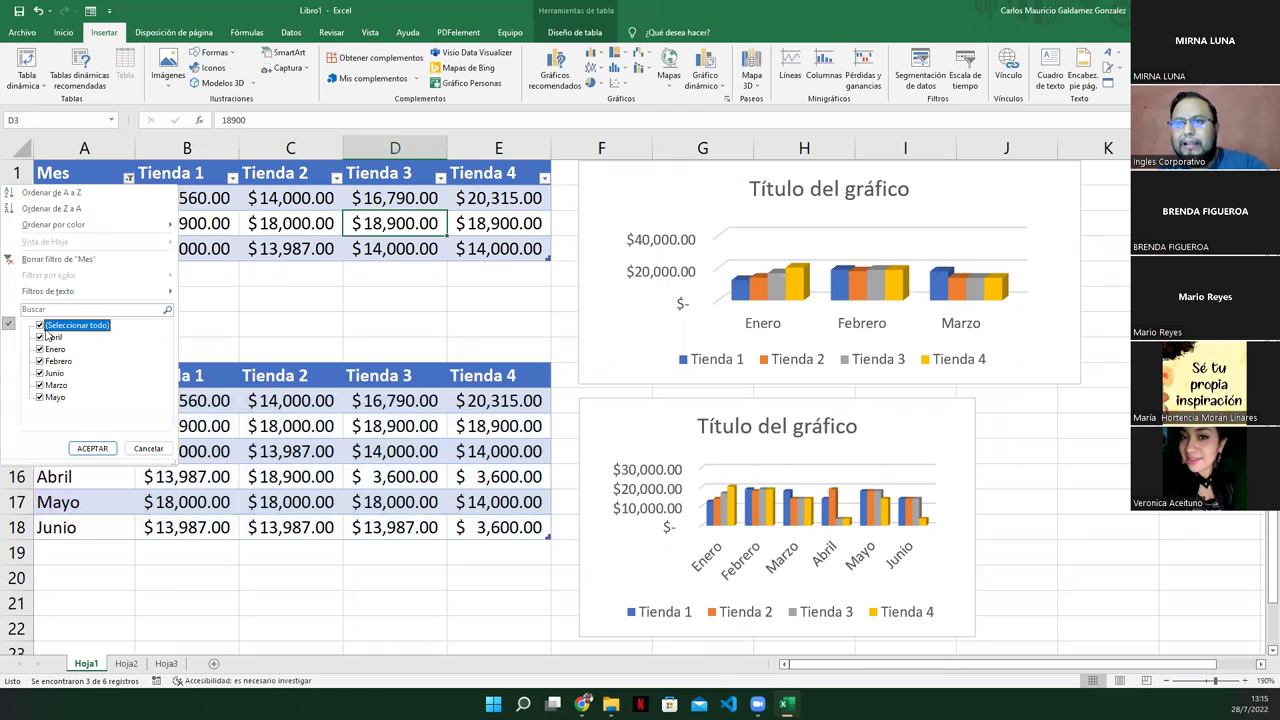
{"action": "left_click", "coordinate": [92, 448]}
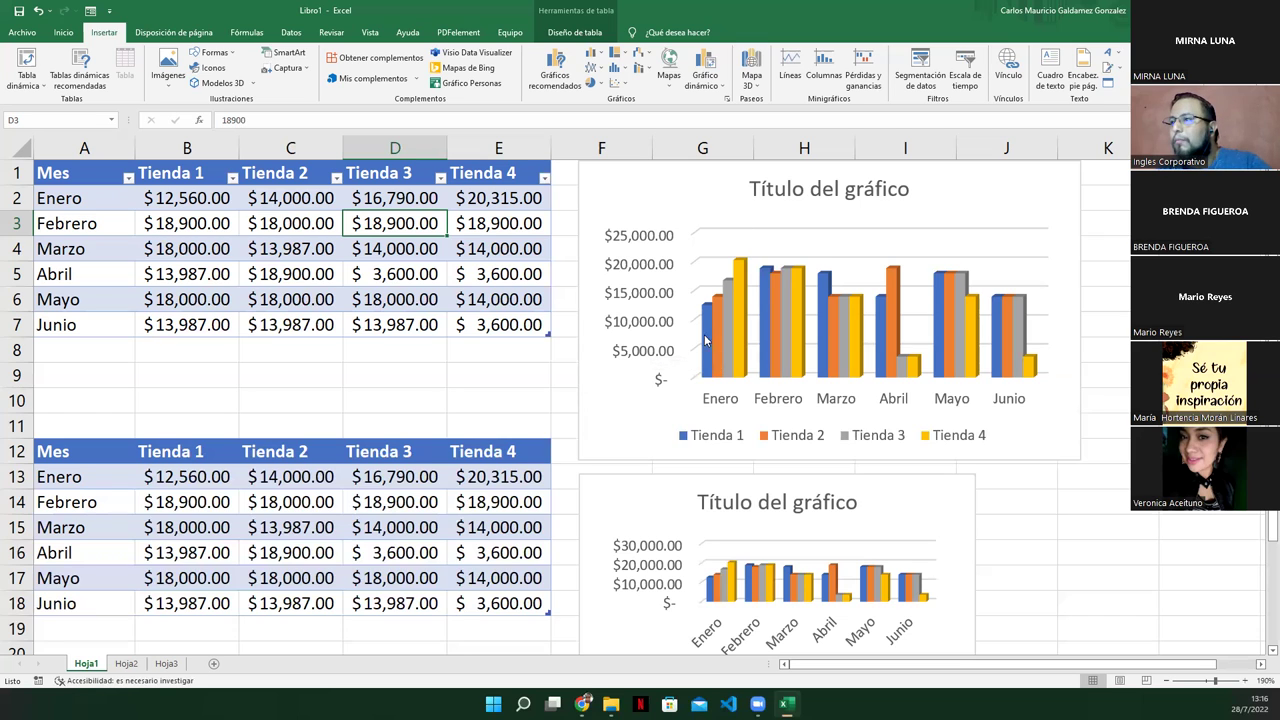
{"action": "left_click", "coordinate": [452, 352]}
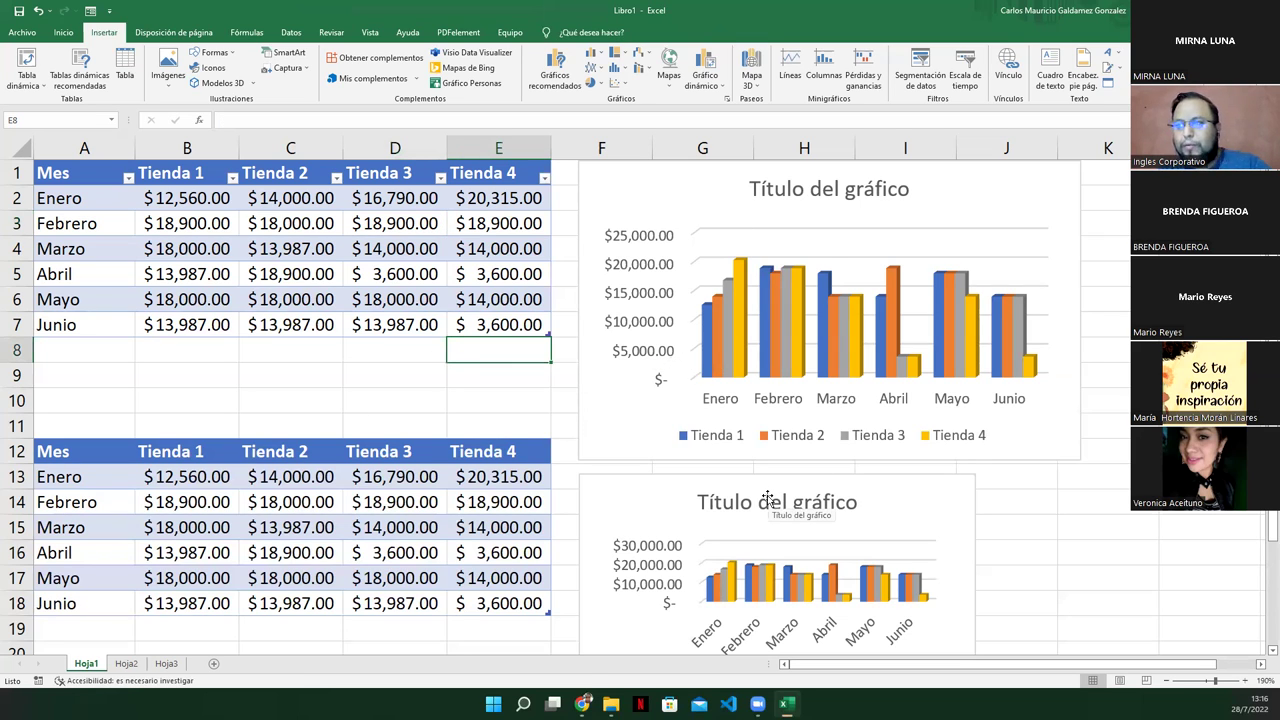
Step: Select the lower table A12:E18 and nudge the second chart slightly down
{"action": "left_click", "coordinate": [245, 504]}
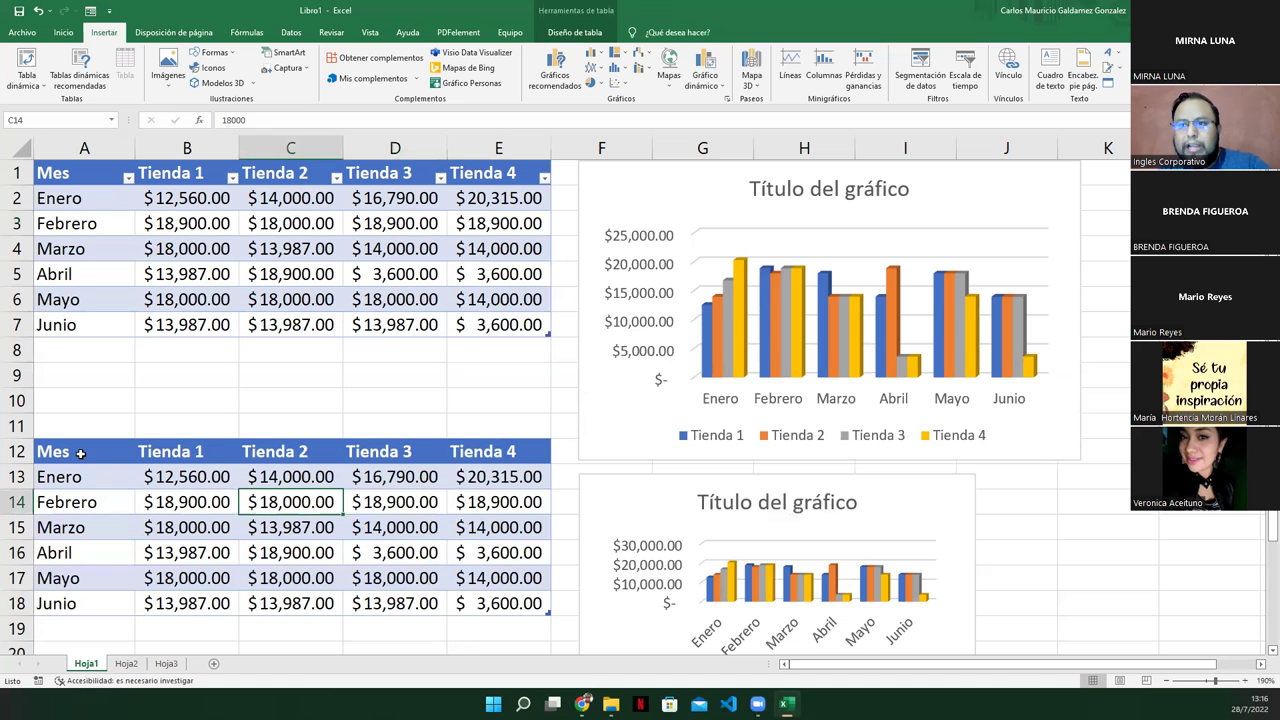
{"action": "left_click_drag", "start_coordinate": [81, 453], "coordinate": [500, 605]}
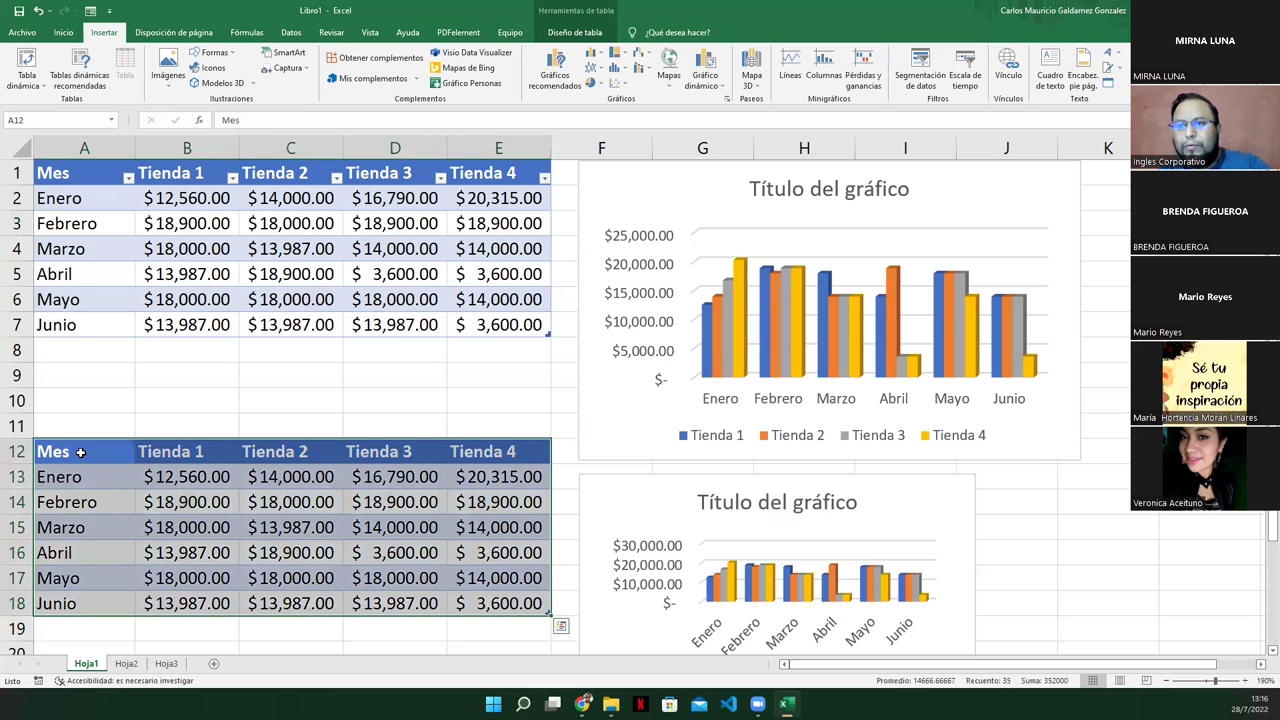
{"action": "left_click", "coordinate": [81, 452]}
{"action": "right_click", "coordinate": [83, 452]}
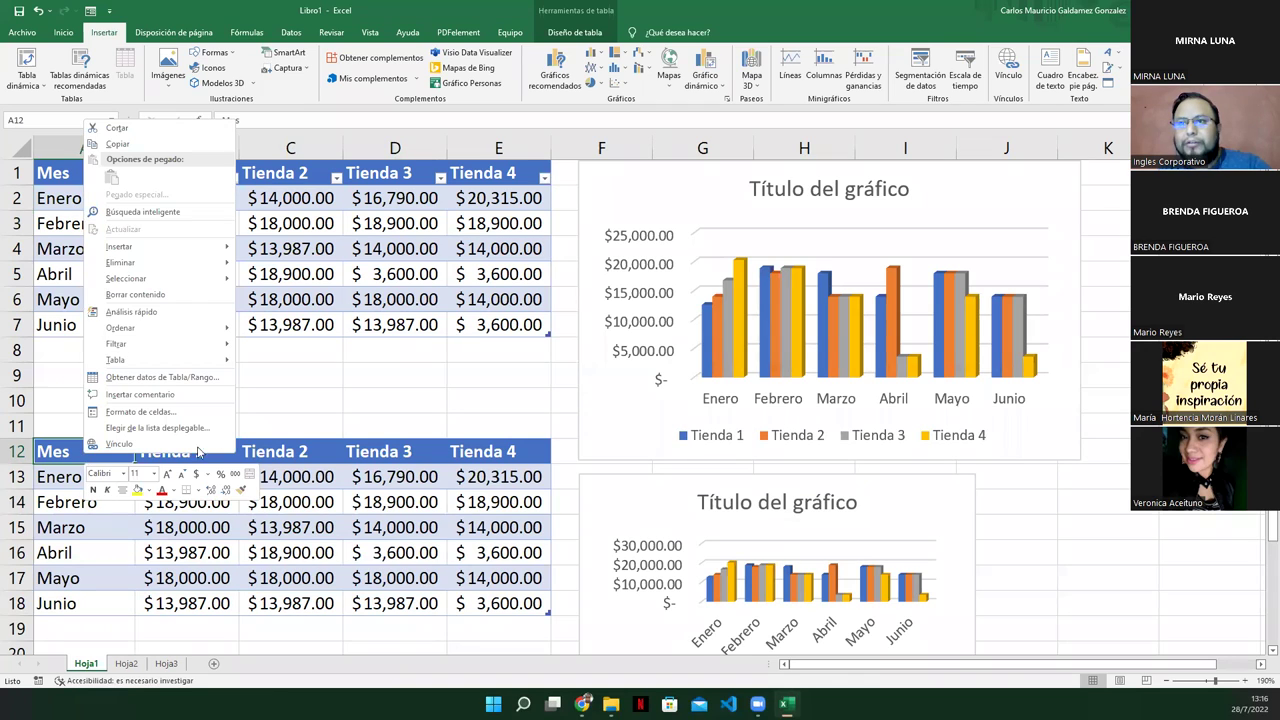
{"action": "left_click", "coordinate": [214, 535]}
{"action": "mouse_move", "coordinate": [77, 452]}
{"action": "left_mouse_down"}
{"action": "mouse_move", "coordinate": [432, 600]}
{"action": "mouse_move", "coordinate": [505, 601]}
{"action": "left_mouse_up"}
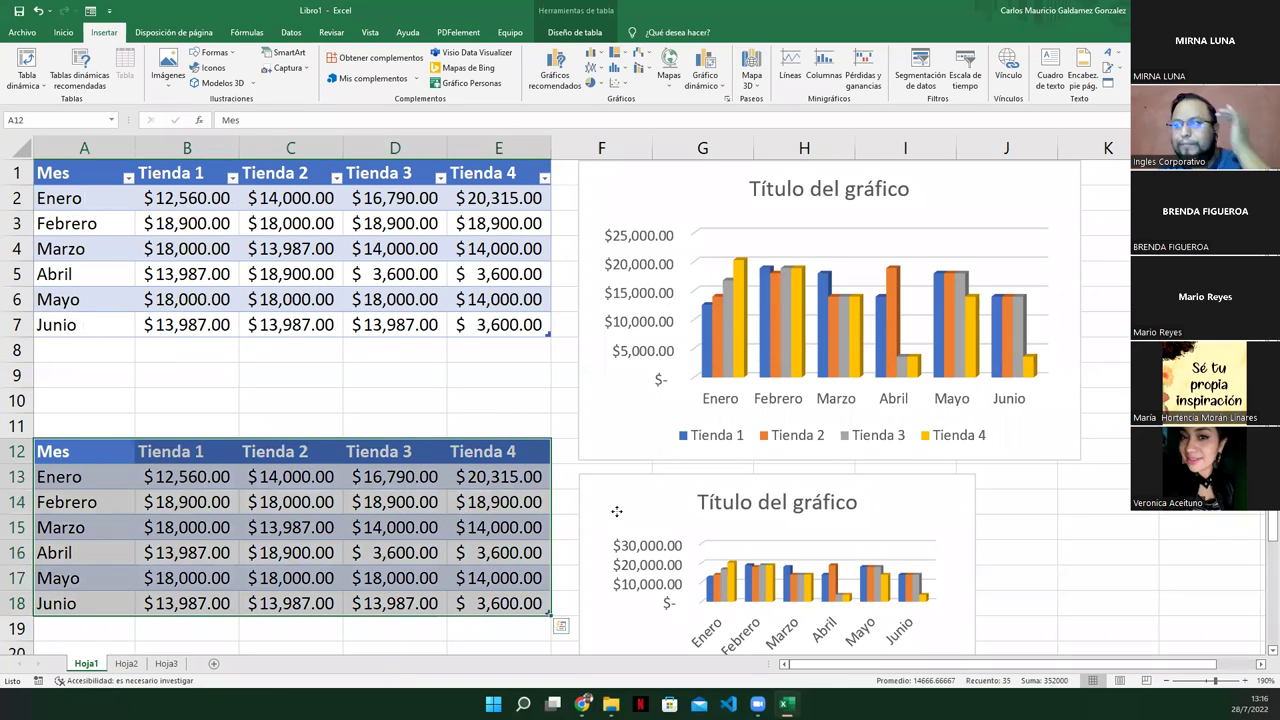
{"action": "left_click_drag", "start_coordinate": [617, 511], "coordinate": [617, 528]}
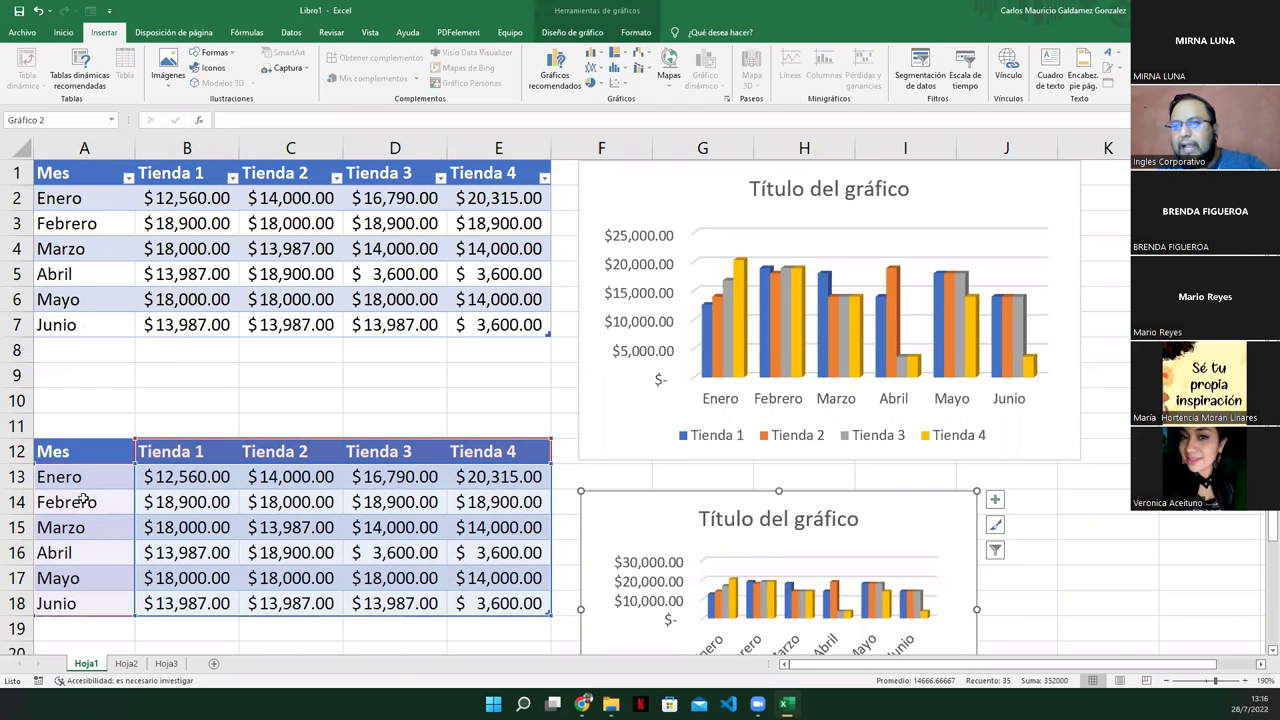
Step: Drag the lower table down two rows to occupy rows 14–20, then review its values
{"action": "mouse_move", "coordinate": [148, 478]}
{"action": "left_mouse_down"}
{"action": "mouse_move", "coordinate": [375, 604]}
{"action": "mouse_move", "coordinate": [480, 606]}
{"action": "mouse_move", "coordinate": [449, 617]}
{"action": "mouse_move", "coordinate": [391, 585]}
{"action": "left_mouse_up"}
{"action": "left_click", "coordinate": [213, 456]}
{"action": "left_click", "coordinate": [290, 452]}
{"action": "left_click", "coordinate": [397, 452]}
{"action": "left_click", "coordinate": [492, 452]}
{"action": "left_click_drag", "start_coordinate": [216, 500], "coordinate": [386, 558]}
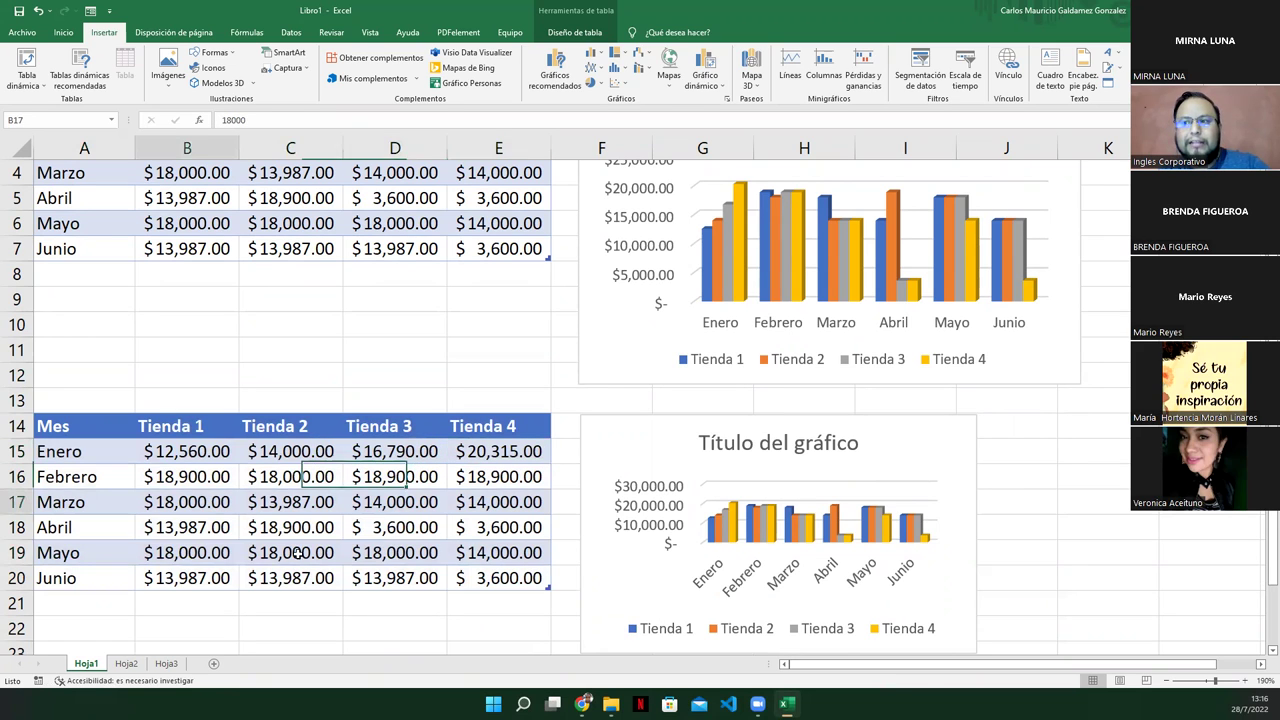
Step: Enter 13500 as the Abril Tienda 3 value and check the Tienda 3 chart series
{"action": "left_click", "coordinate": [388, 526]}
{"action": "type", "text": "13"}
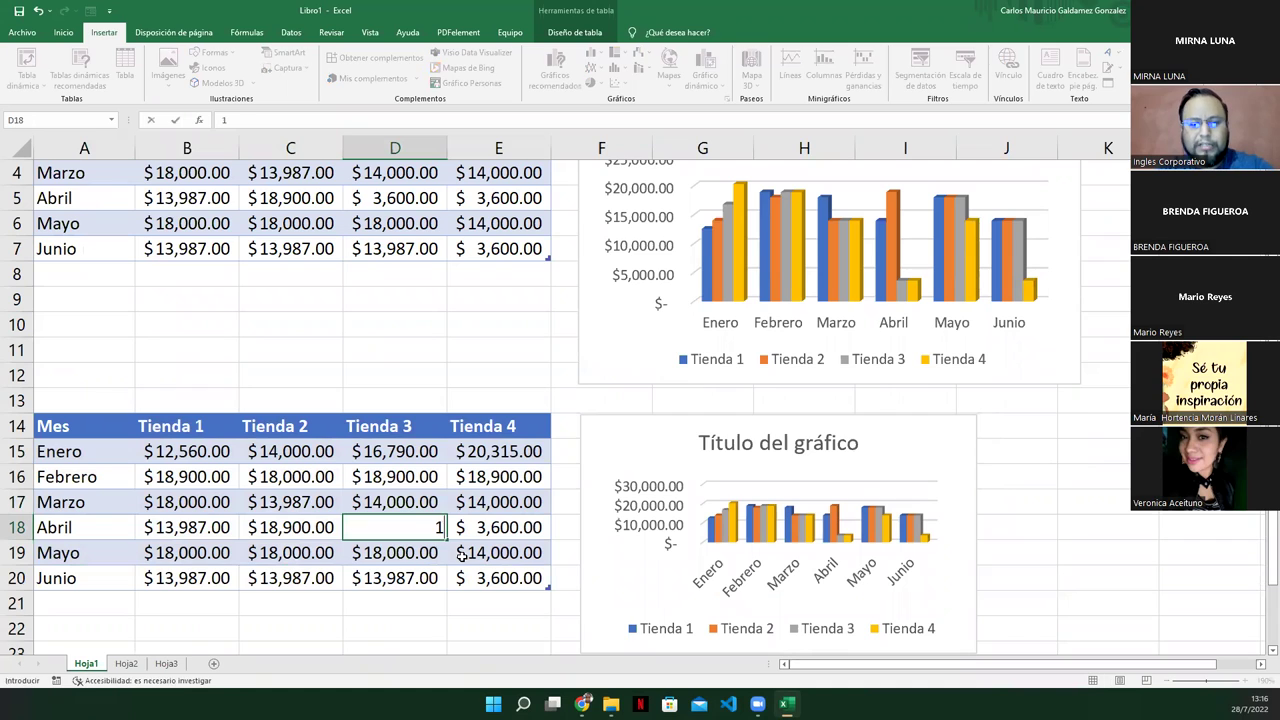
{"action": "type", "text": "500"}
{"action": "key", "text": "Return"}
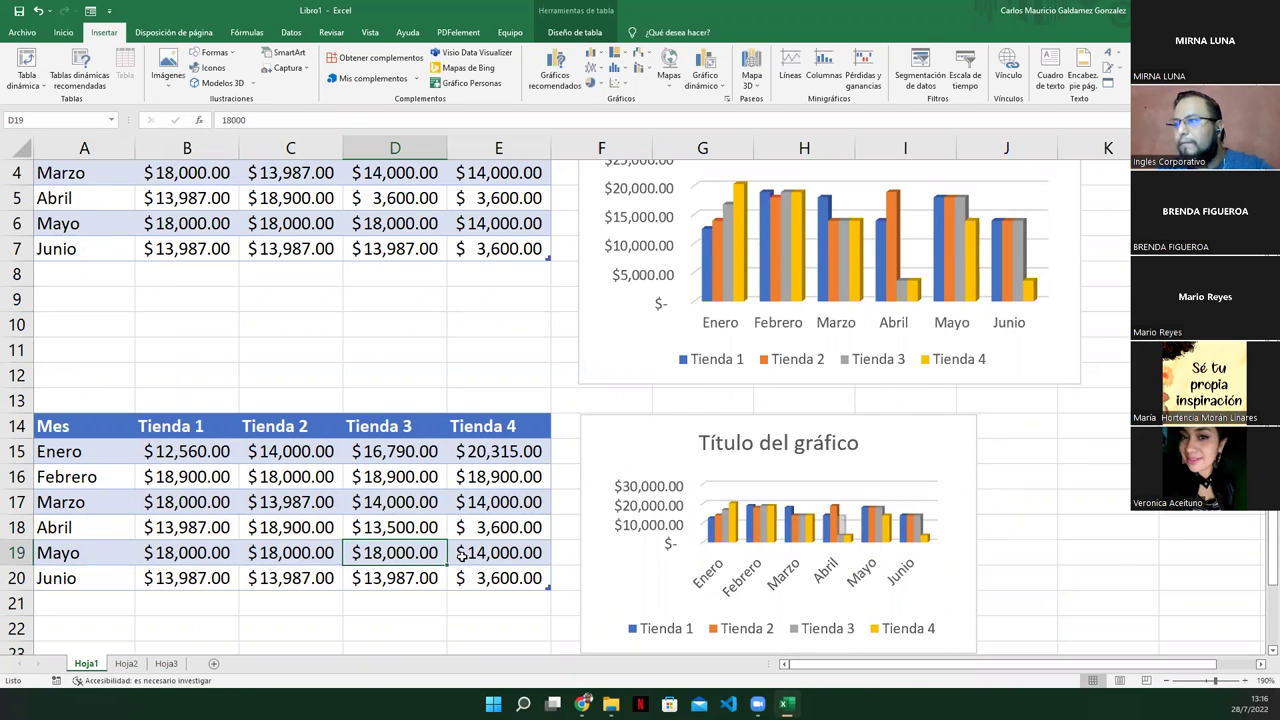
{"action": "left_click", "coordinate": [840, 530]}
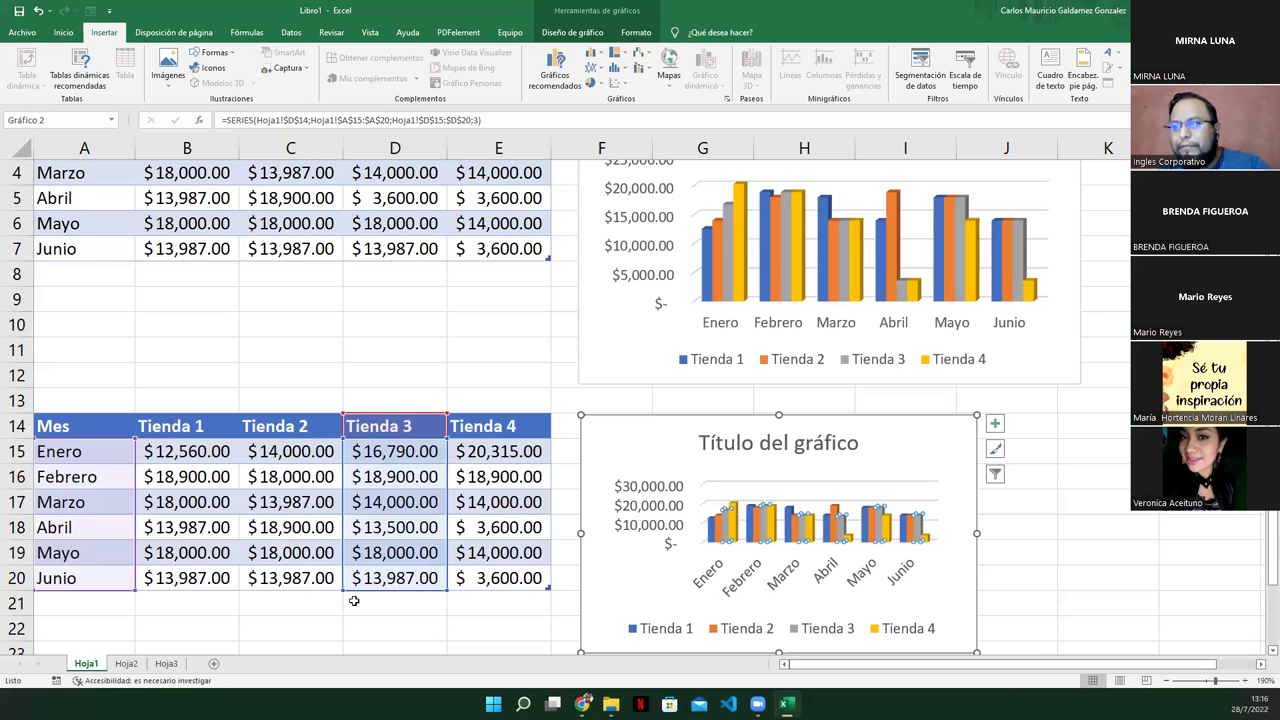
Step: Enter 18000 as the Abril Tienda 4 value and check the Tienda 4 chart series
{"action": "left_click", "coordinate": [463, 528]}
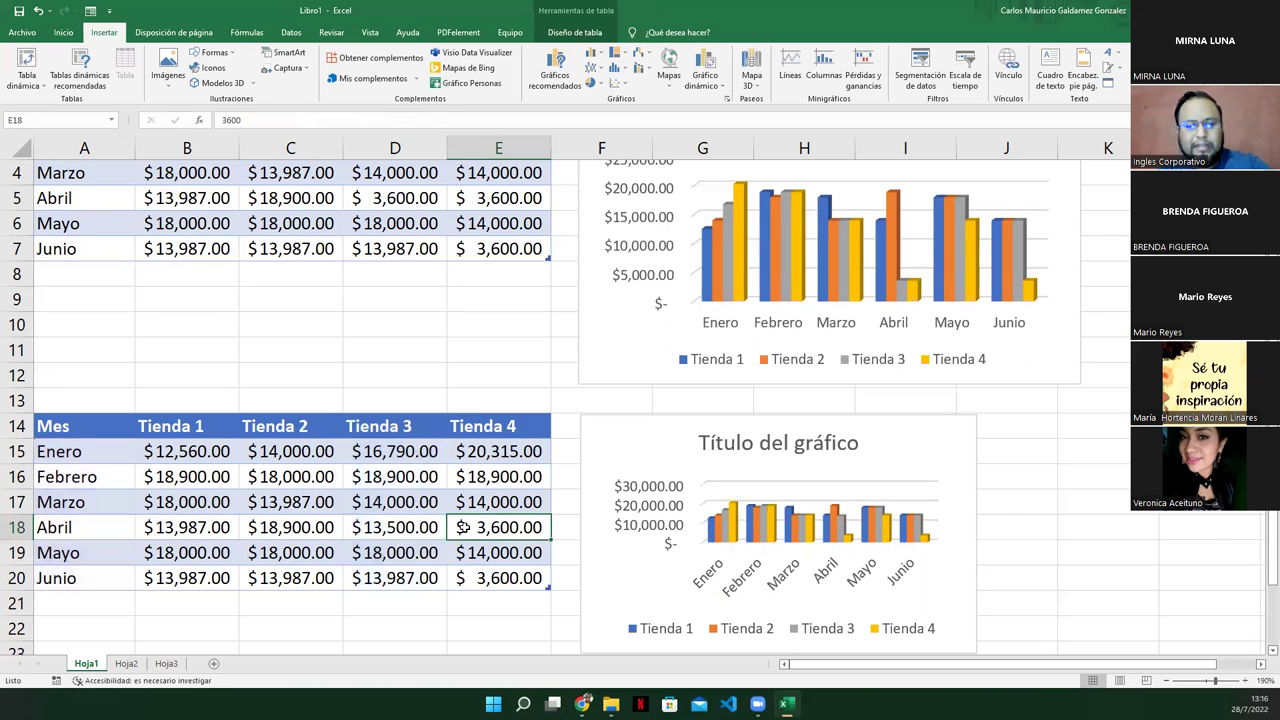
{"action": "type", "text": "18000"}
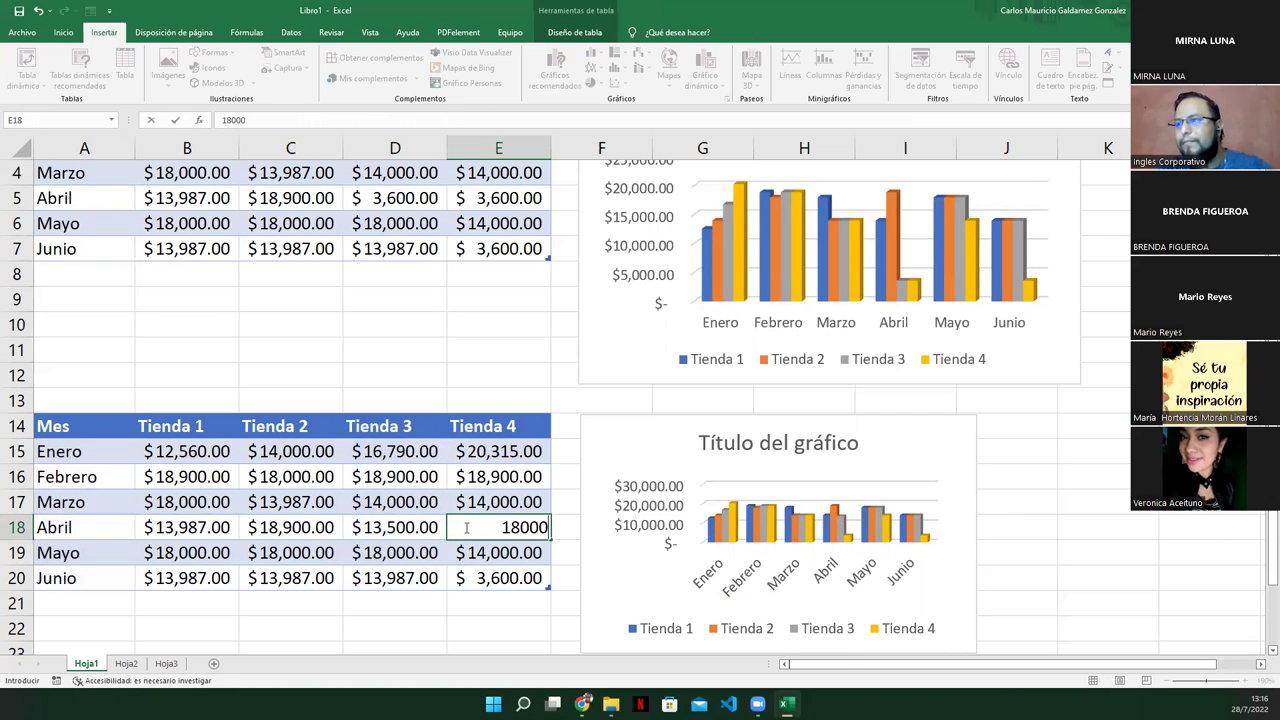
{"action": "key", "text": "Return"}
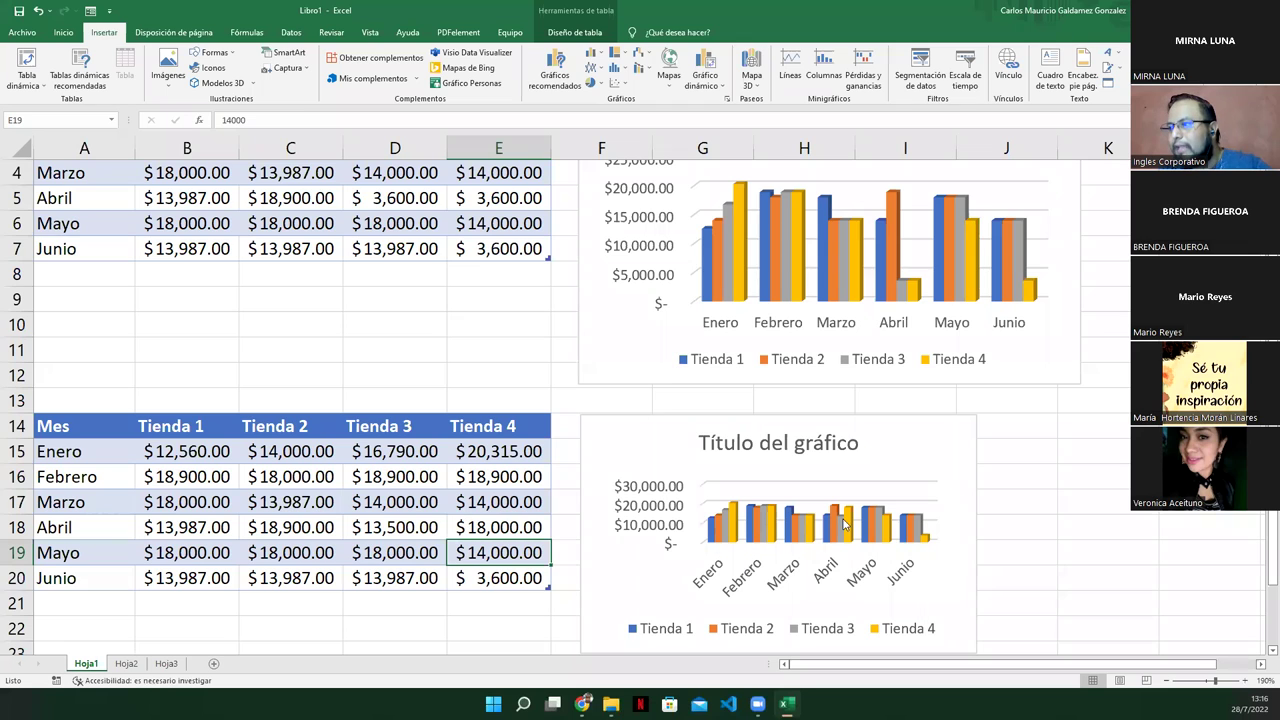
{"action": "left_click", "coordinate": [845, 524]}
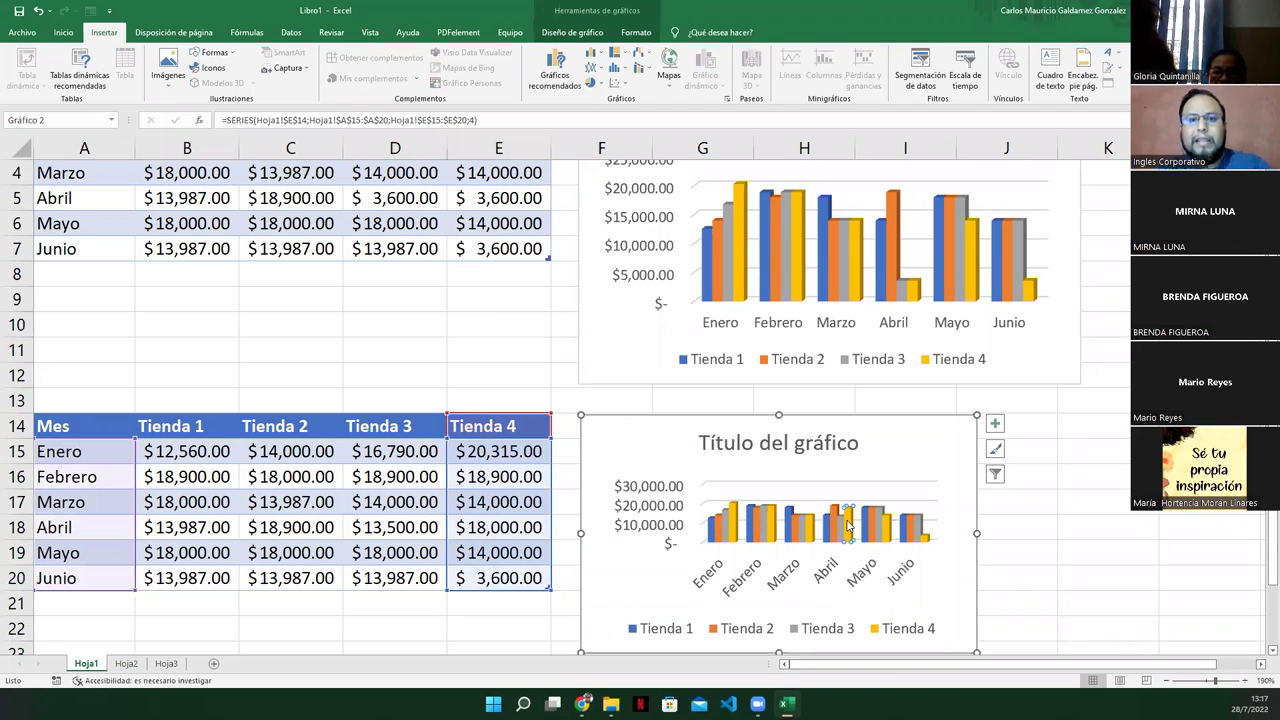
{"action": "left_click", "coordinate": [274, 516]}
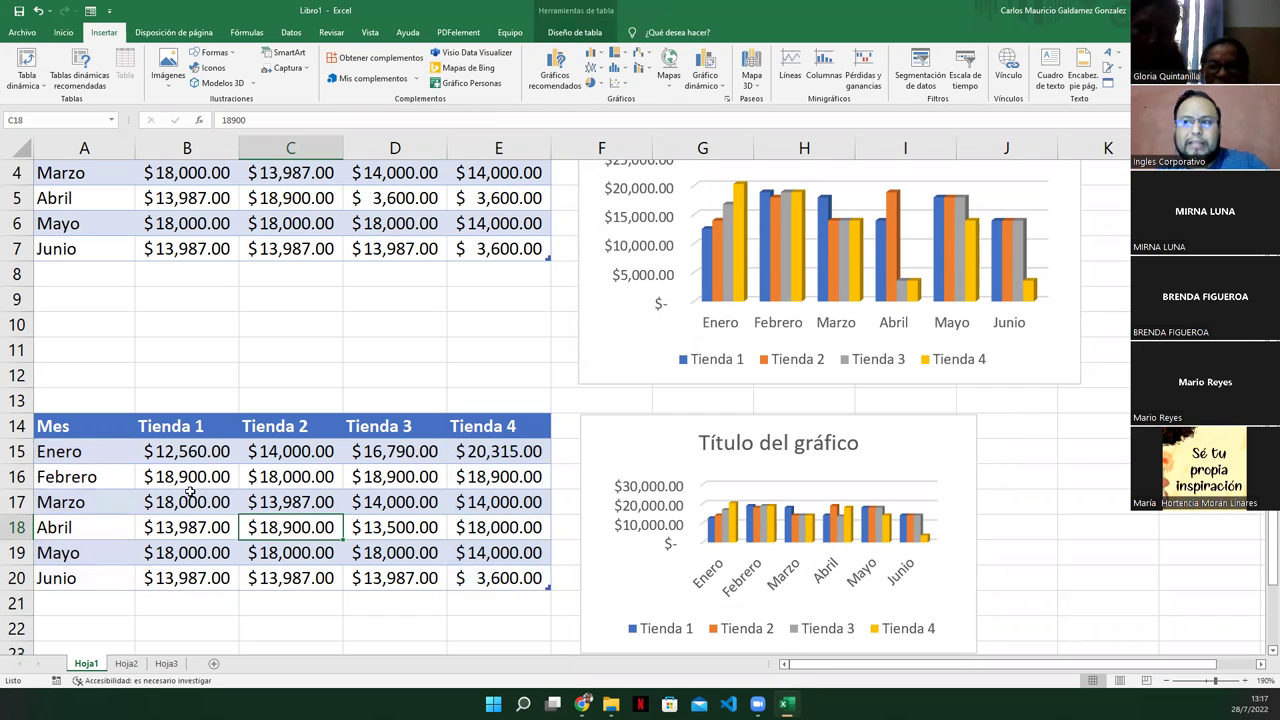
{"action": "left_click_drag", "start_coordinate": [55, 426], "coordinate": [467, 577]}
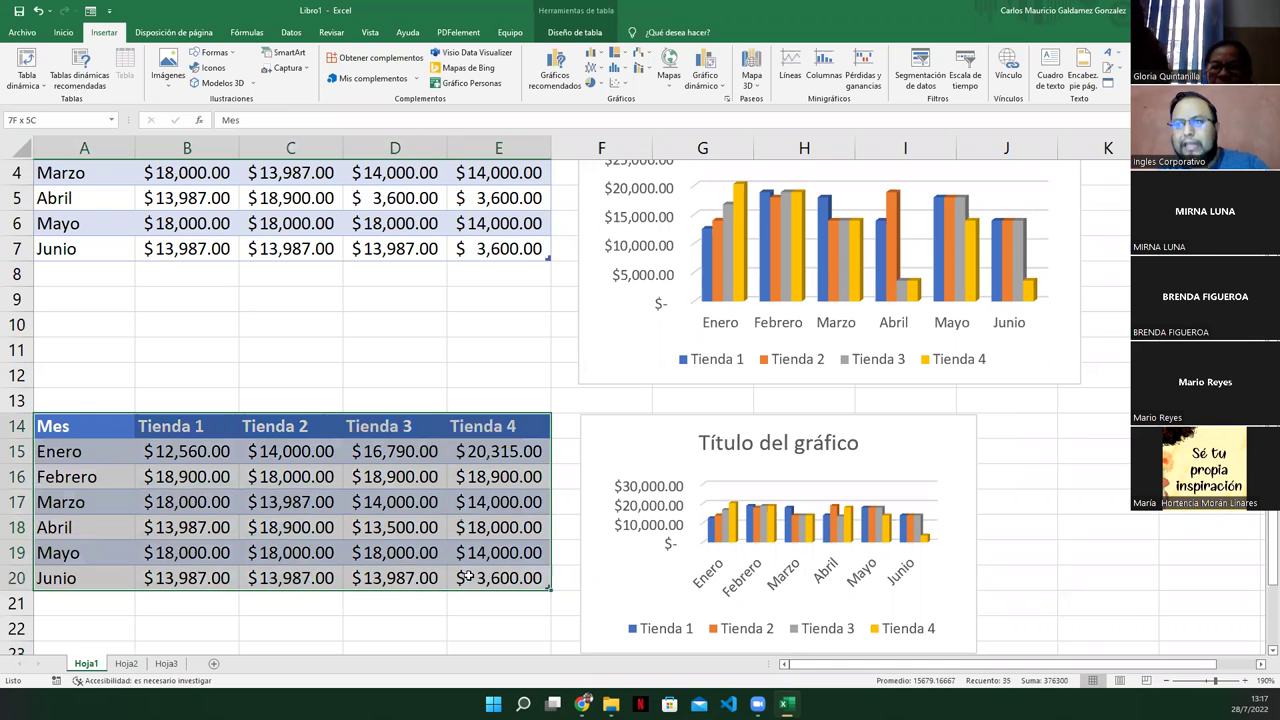
{"action": "scroll", "coordinate": [266, 337], "scroll_direction": "up", "scroll_amount": 1}
{"action": "mouse_move", "coordinate": [52, 175]}
{"action": "left_mouse_down"}
{"action": "mouse_move", "coordinate": [270, 245]}
{"action": "mouse_move", "coordinate": [456, 328]}
{"action": "left_mouse_up"}
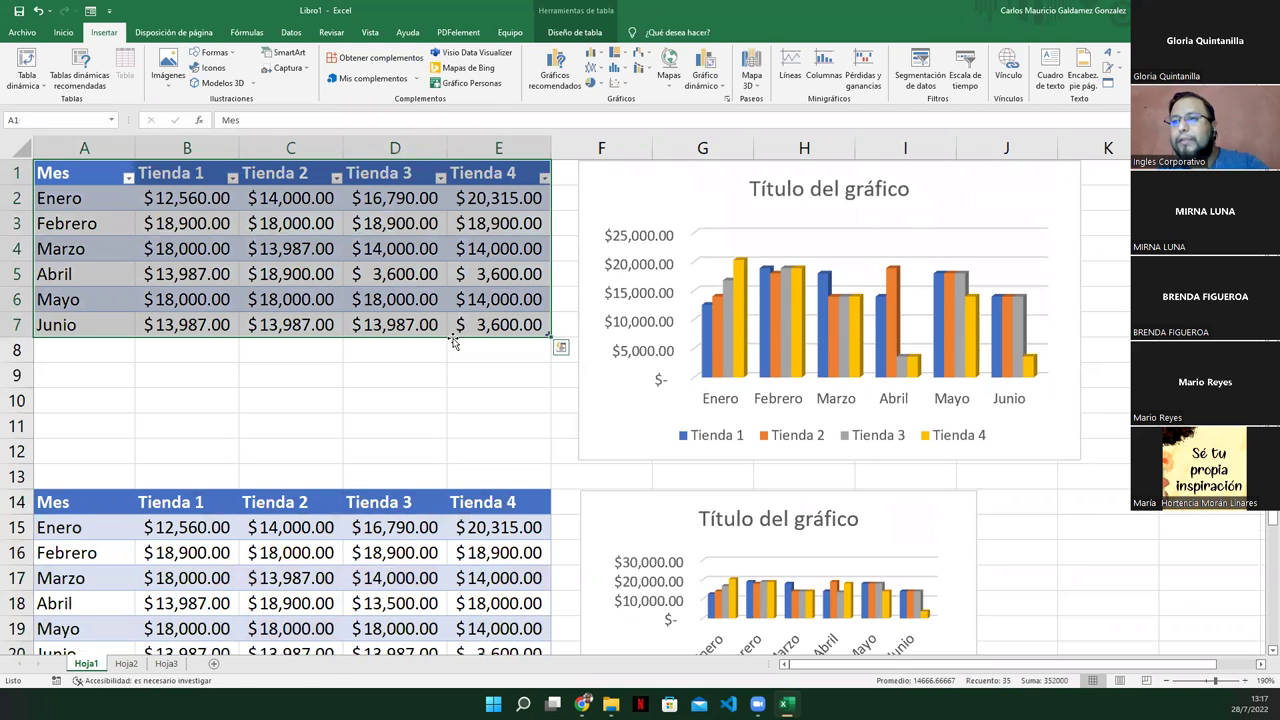
{"action": "left_click", "coordinate": [414, 436]}
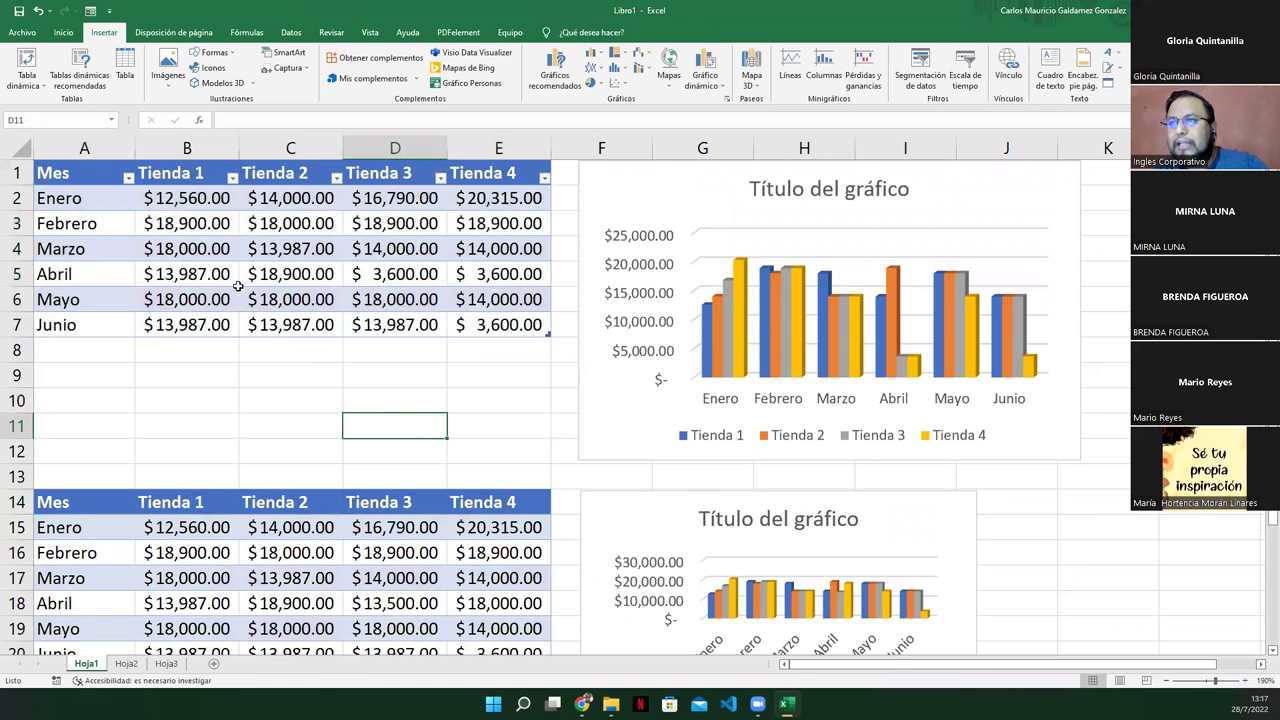
{"action": "left_click", "coordinate": [238, 286]}
{"action": "left_click_drag", "start_coordinate": [88, 177], "coordinate": [510, 325]}
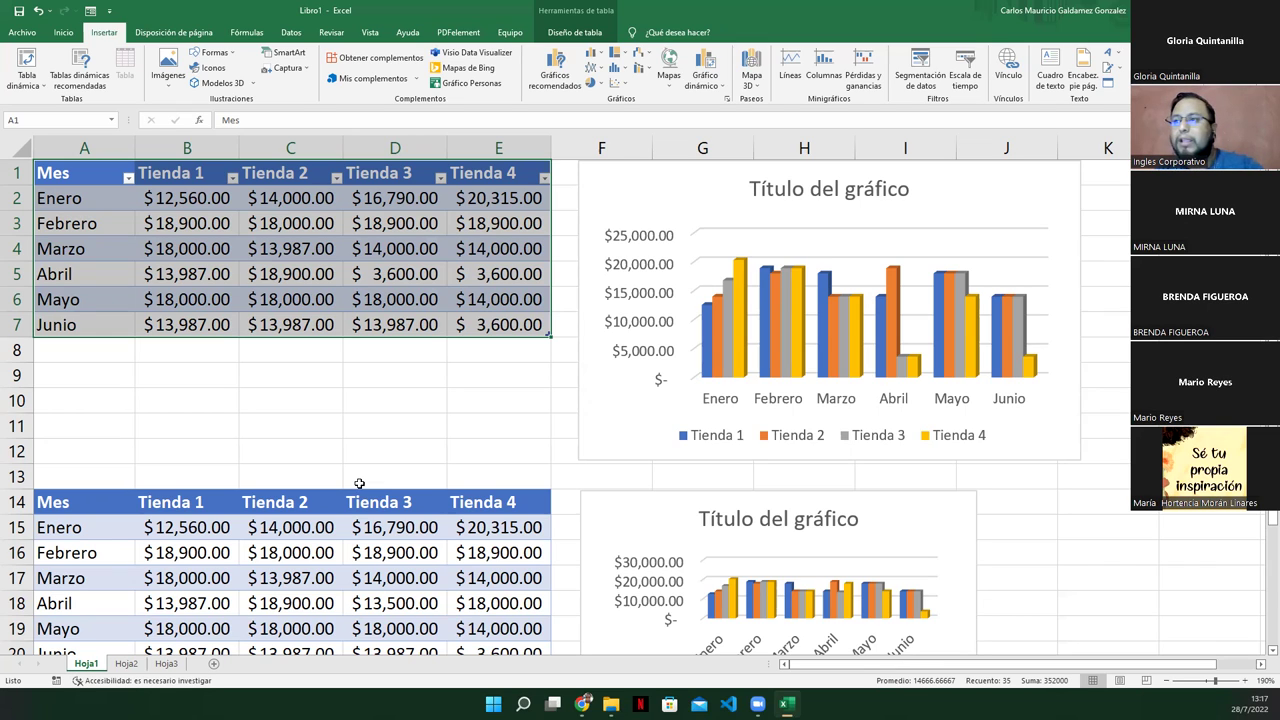
Step: On Hoja2, enter the headers Rango and Cantidad
{"action": "left_click", "coordinate": [122, 664]}
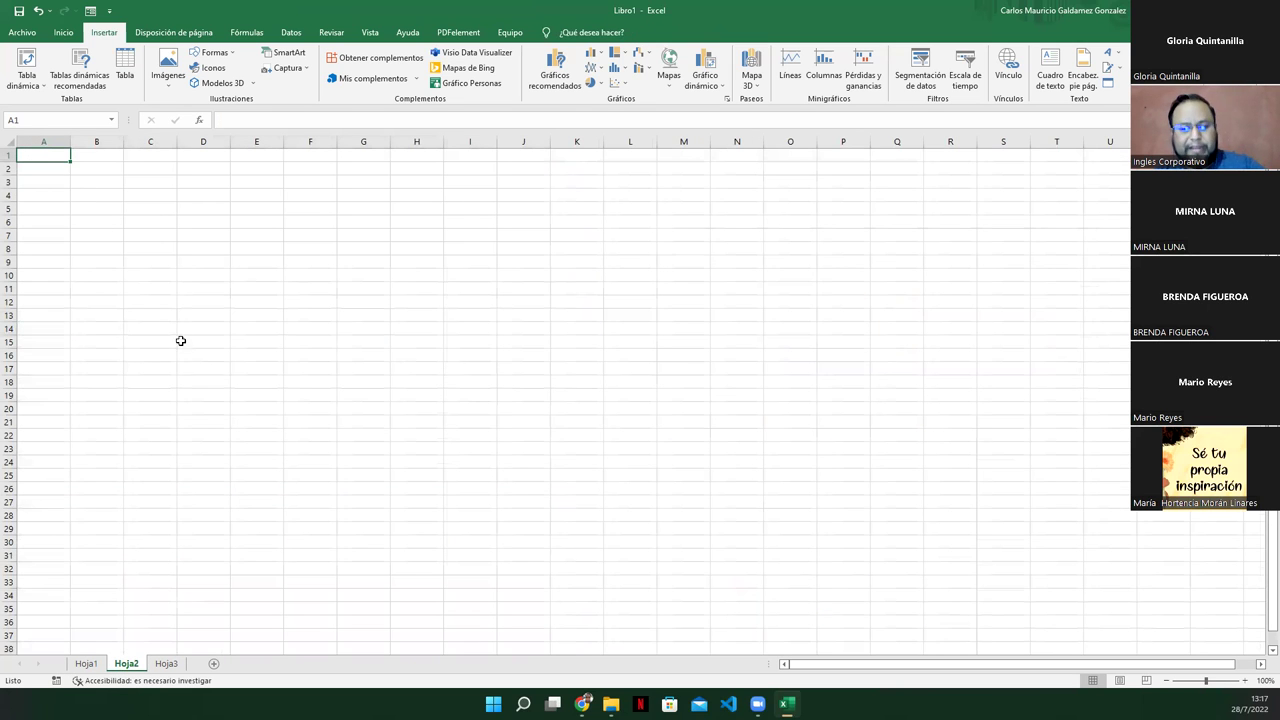
{"action": "scroll", "coordinate": [206, 443], "scroll_direction": "up", "scroll_amount": 2}
{"action": "scroll", "coordinate": [206, 443], "scroll_direction": "up", "scroll_amount": 3}
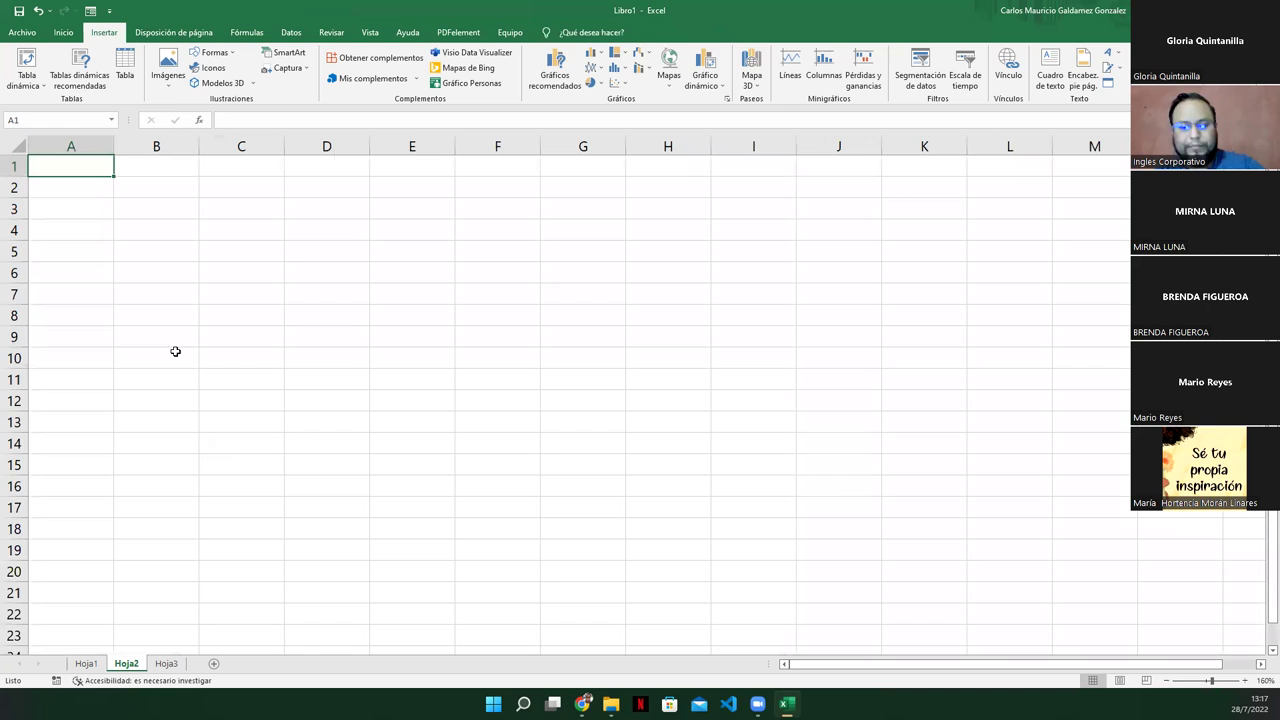
{"action": "type", "text": "Rango"}
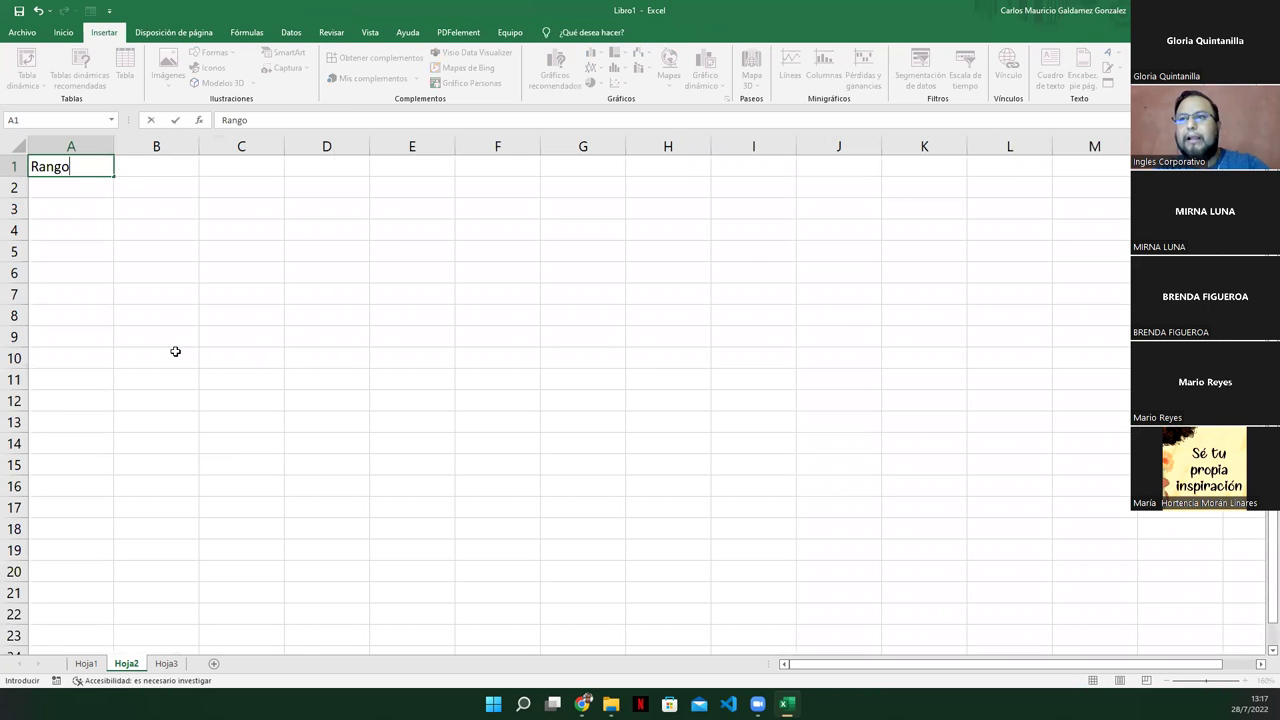
{"action": "key", "text": "Tab"}
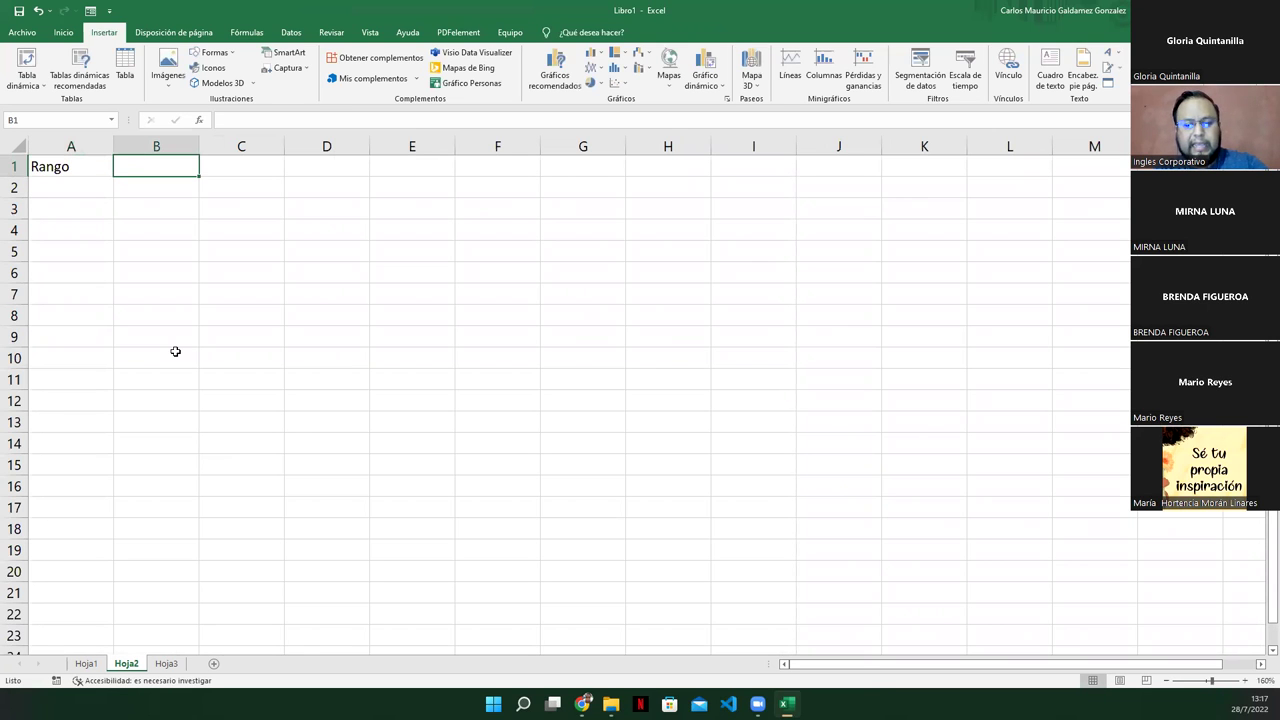
{"action": "type", "text": "Canti"}
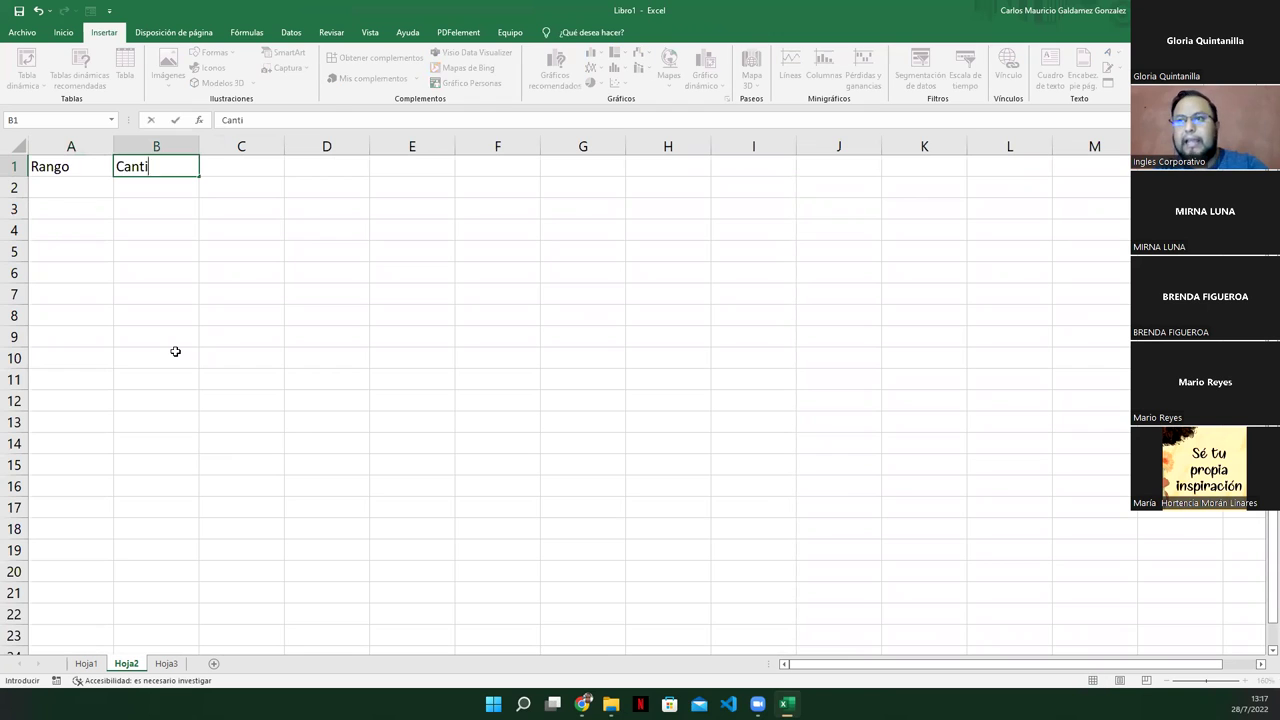
{"action": "type", "text": "dad"}
{"action": "key", "text": "Return"}
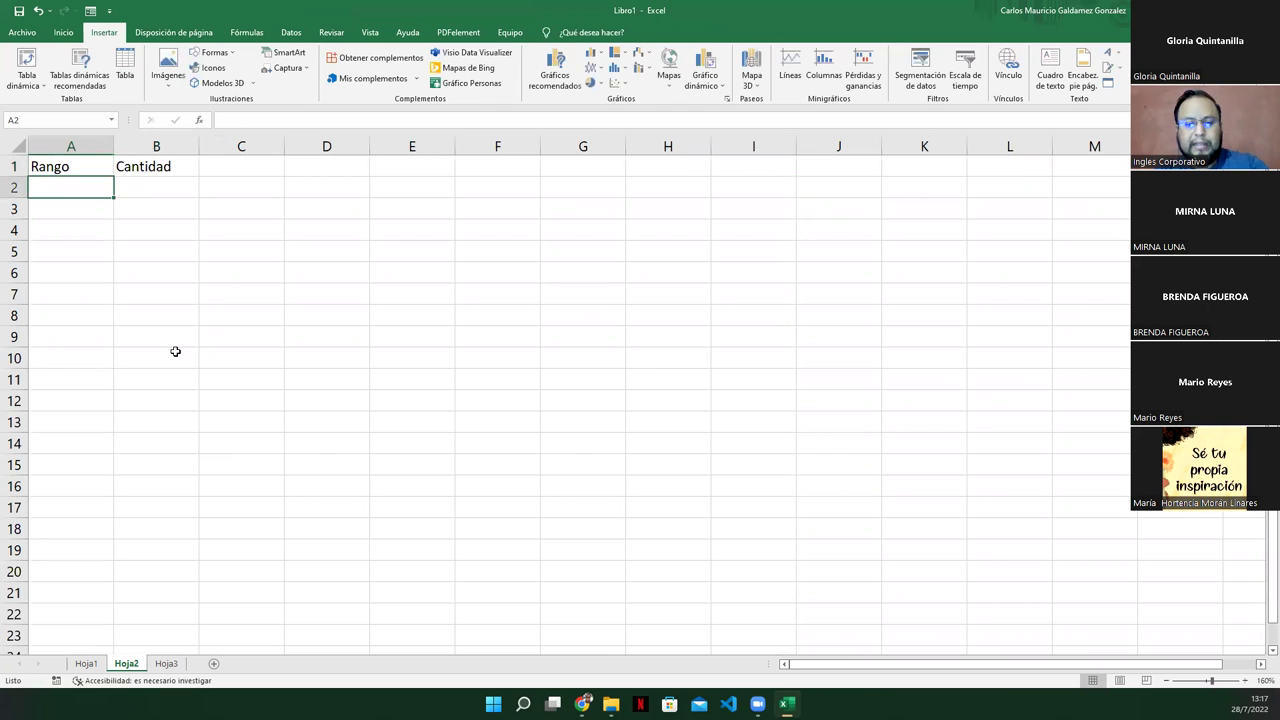
Step: Enter the first age range 0 - 5 años in A2, correcting a typo
{"action": "type", "text": "o - 5 años"}
{"action": "key", "text": "Return"}
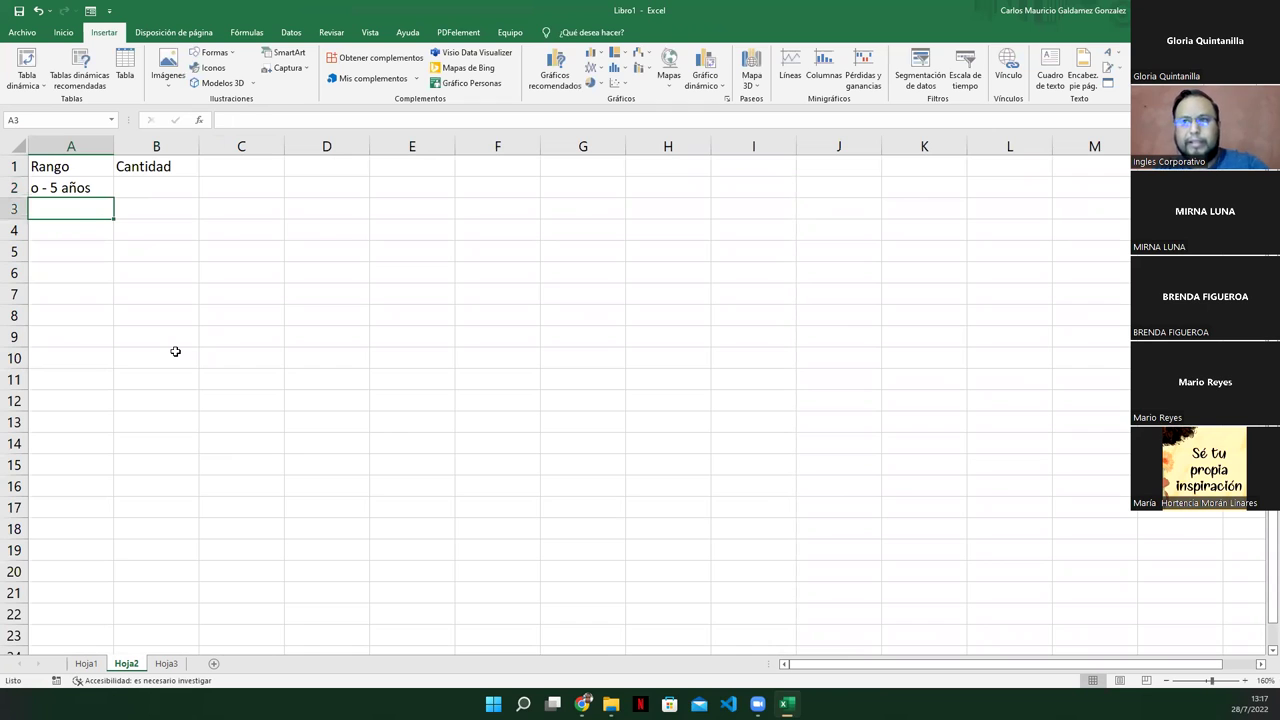
{"action": "key", "text": "Up"}
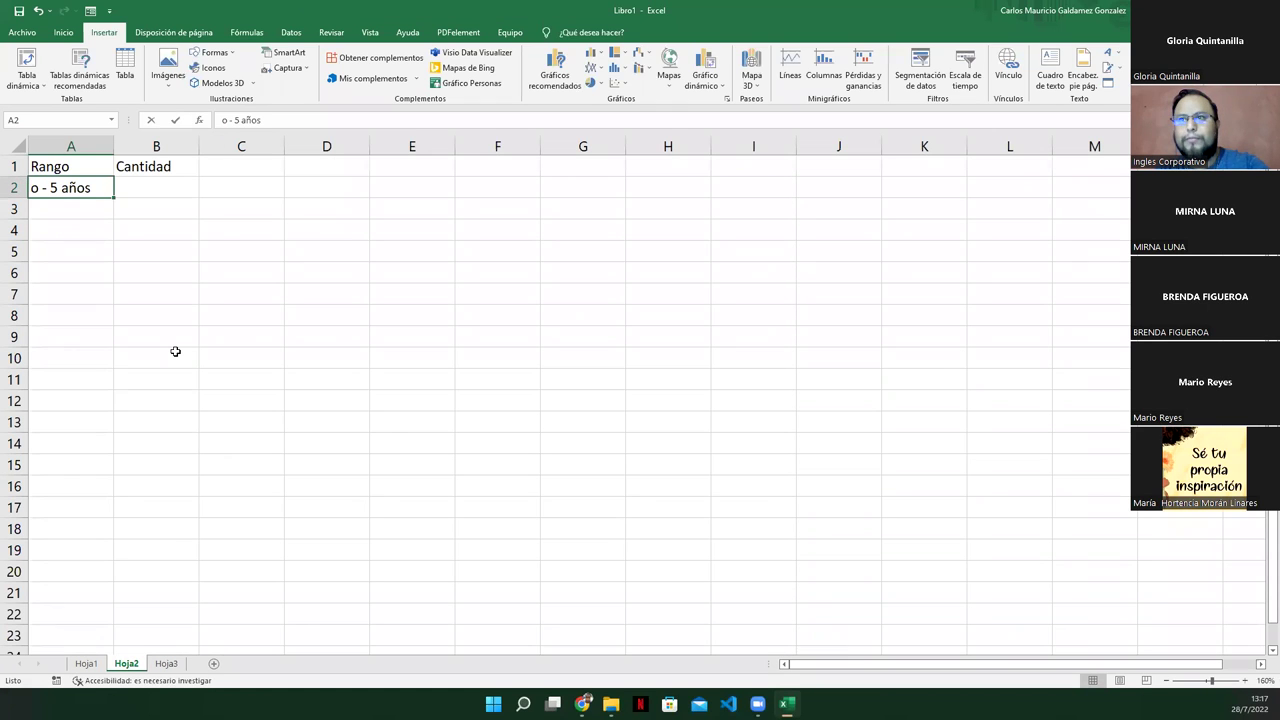
{"action": "key", "text": "F2"}
{"action": "key", "text": "Home"}
{"action": "key", "text": "Delete"}
{"action": "type", "text": "0"}
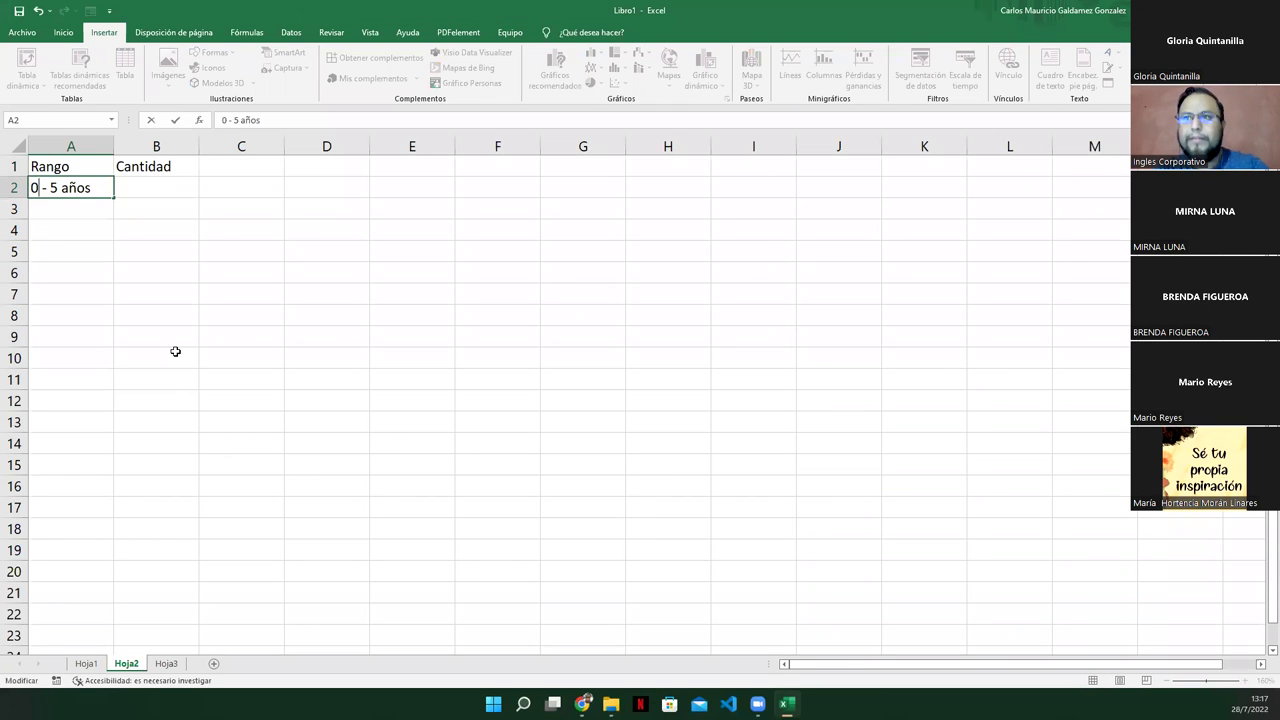
{"action": "key", "text": "Return"}
Step: Add the ranges 6 - 10 años, 11 - 15 años and 16 - 18 años below it
{"action": "type", "text": "6"}
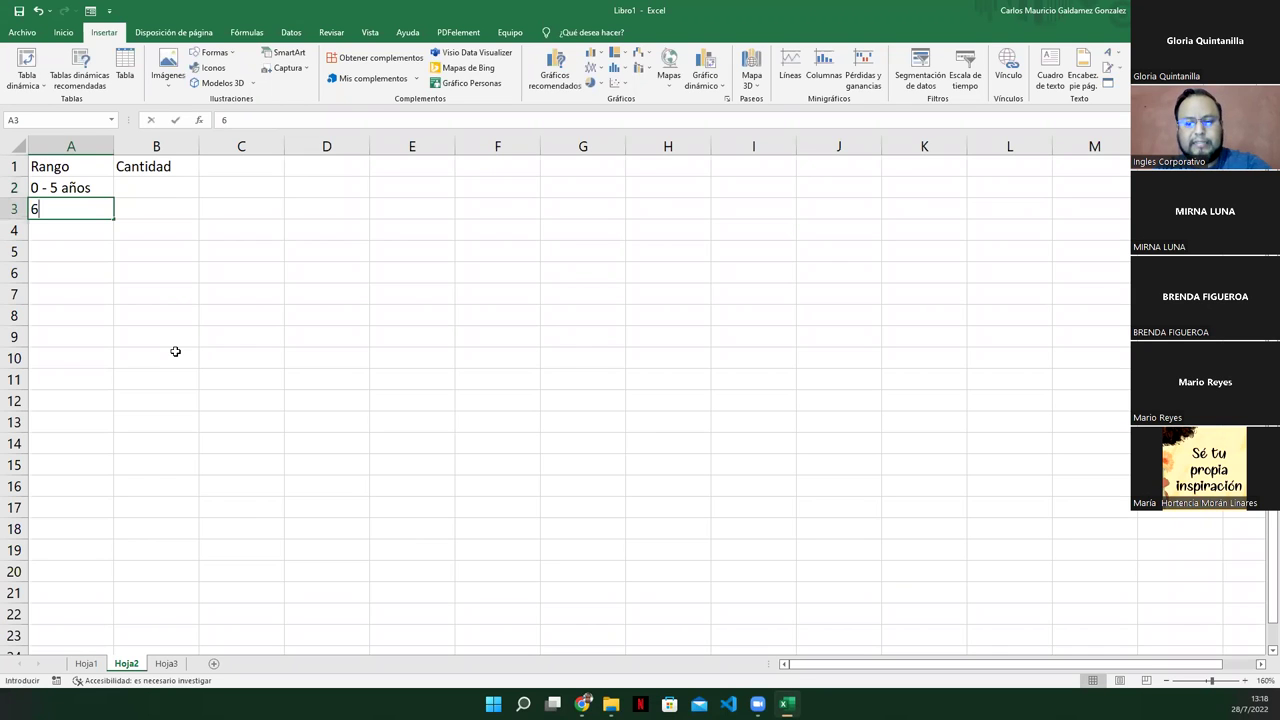
{"action": "type", "text": " - 10 años"}
{"action": "key", "text": "Return"}
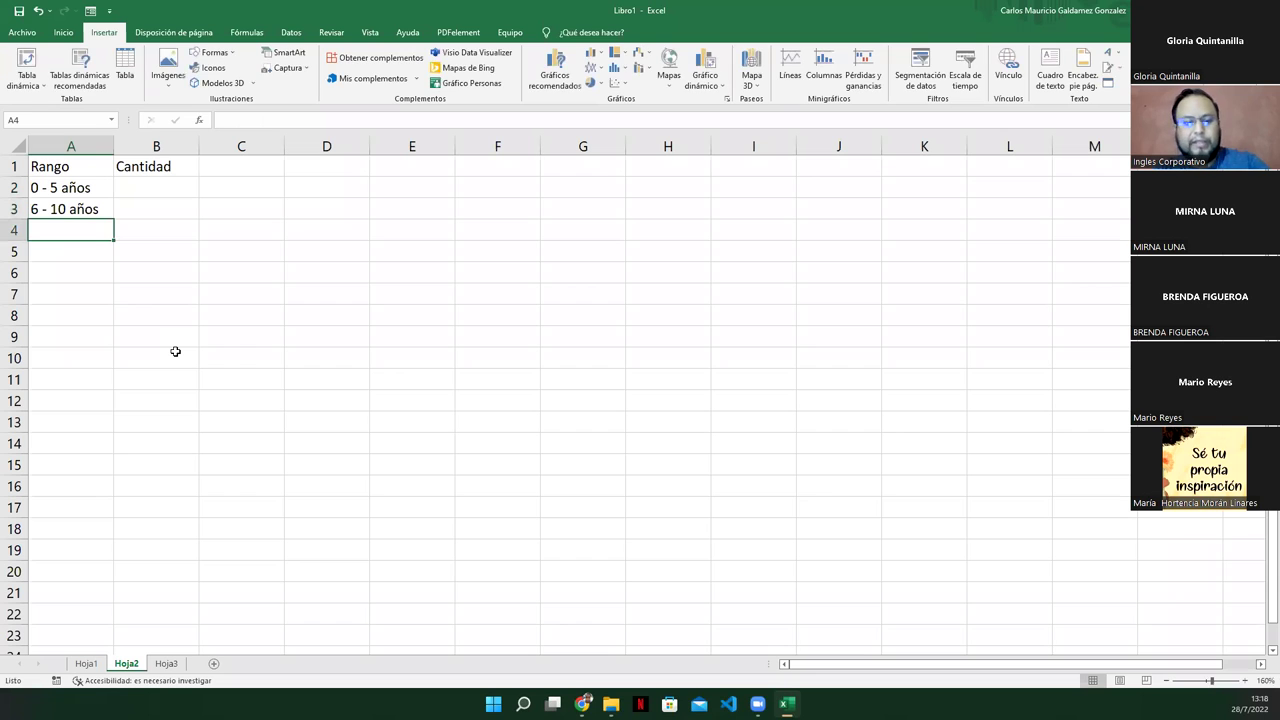
{"action": "type", "text": "11 - 15 años"}
{"action": "key", "text": "Return"}
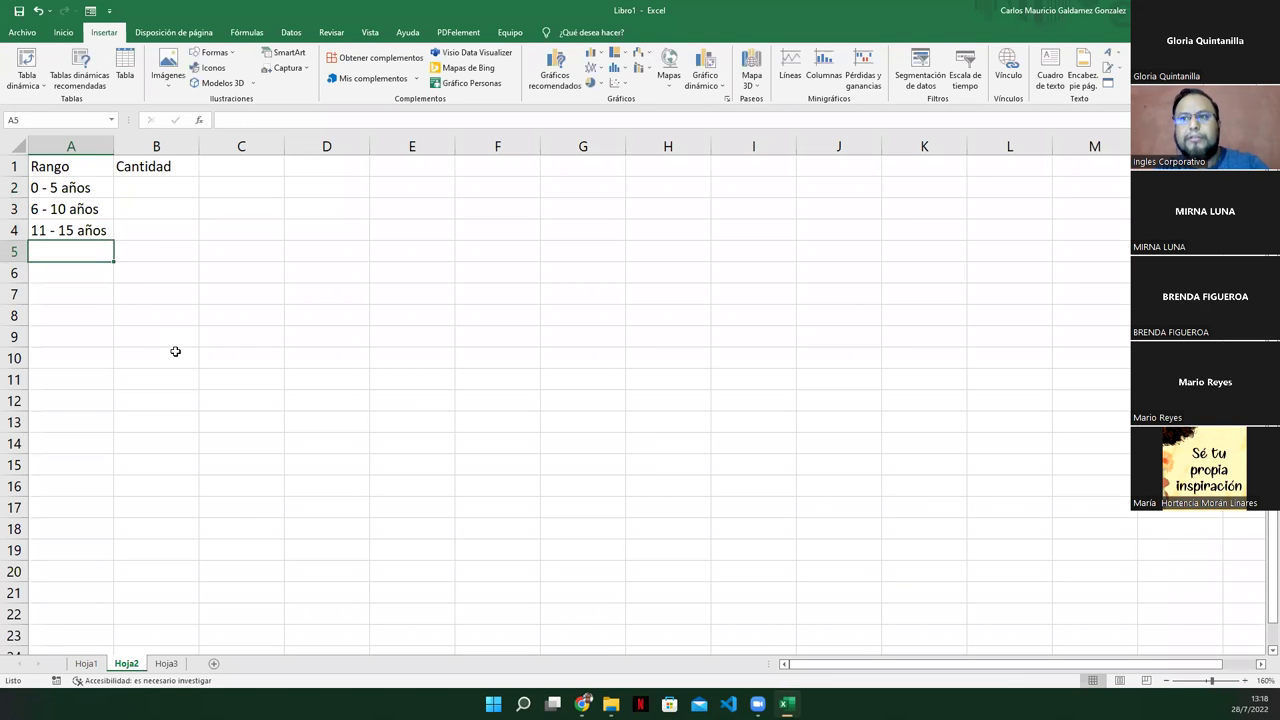
{"action": "type", "text": "1"}
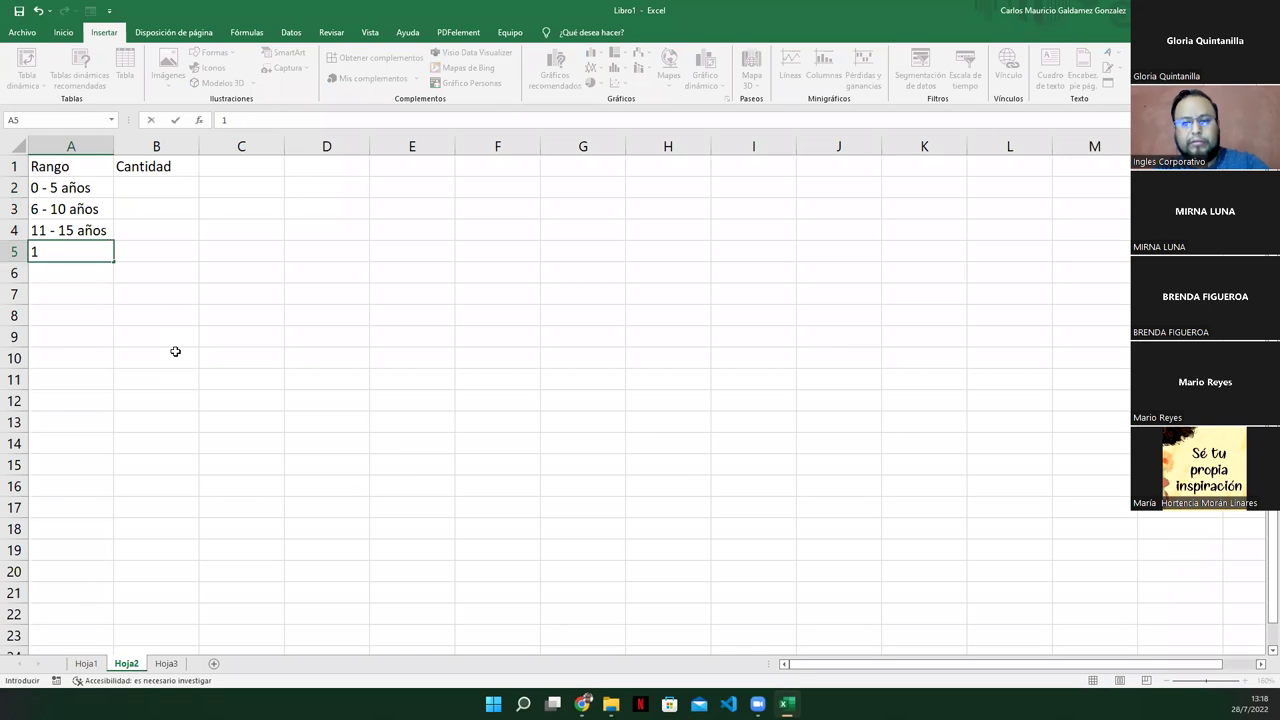
{"action": "type", "text": "6 - 18 años"}
{"action": "key", "text": "Return"}
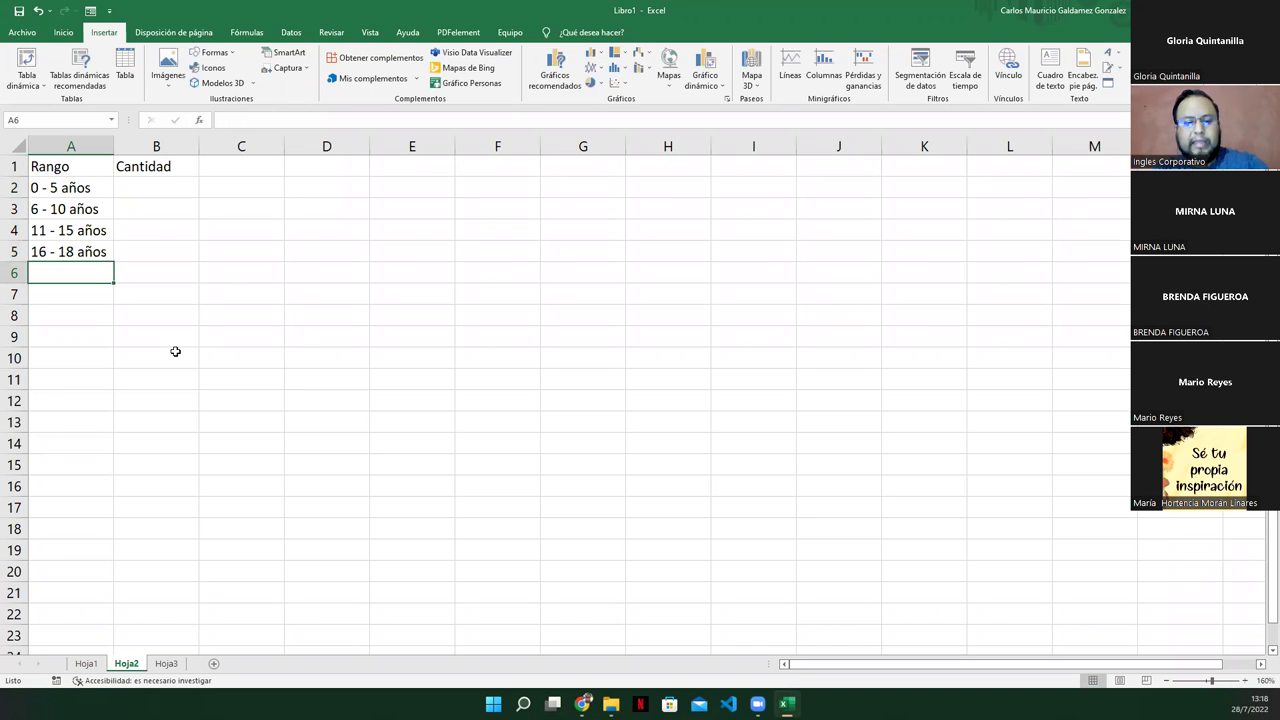
Step: Discard the mistyped 'mayores' entry and return to the first empty row under 16 - 18 años
{"action": "type", "text": "mayores"}
{"action": "key", "text": "BackSpace"}
{"action": "key", "text": "BackSpace"}
{"action": "key", "text": "BackSpace"}
{"action": "key", "text": "BackSpace"}
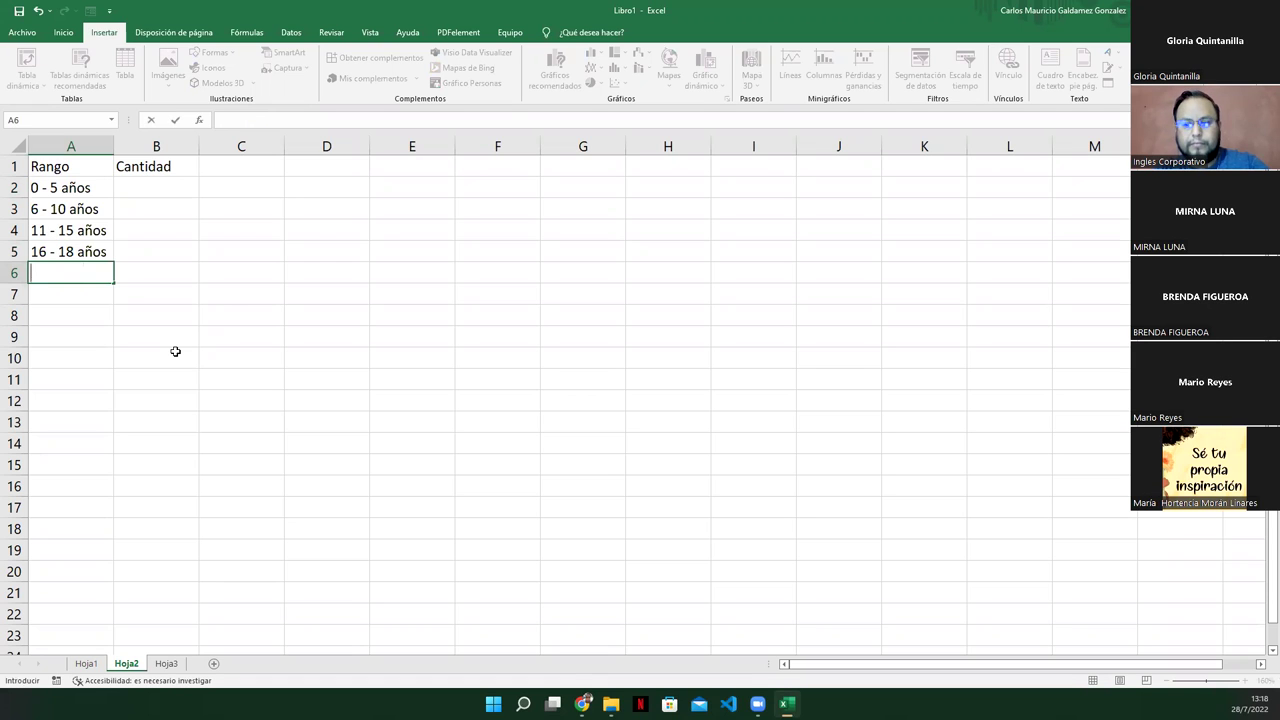
{"action": "key", "text": "Up"}
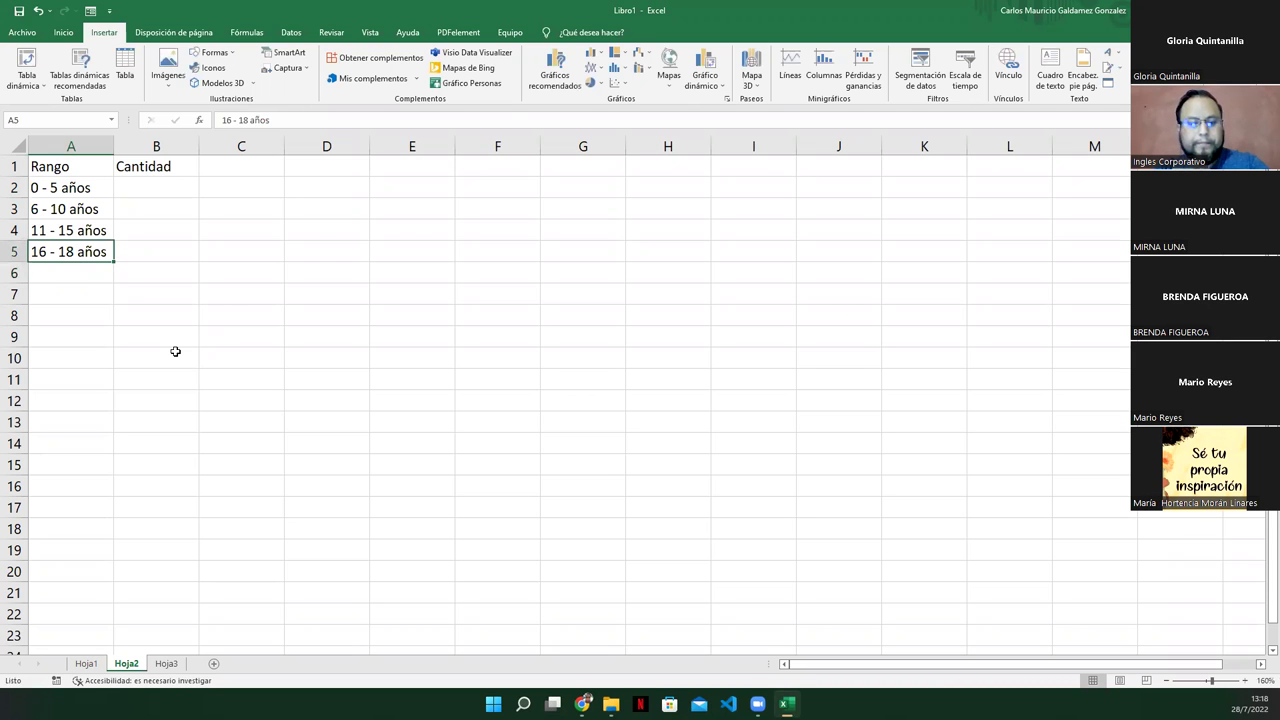
{"action": "type", "text": "m"}
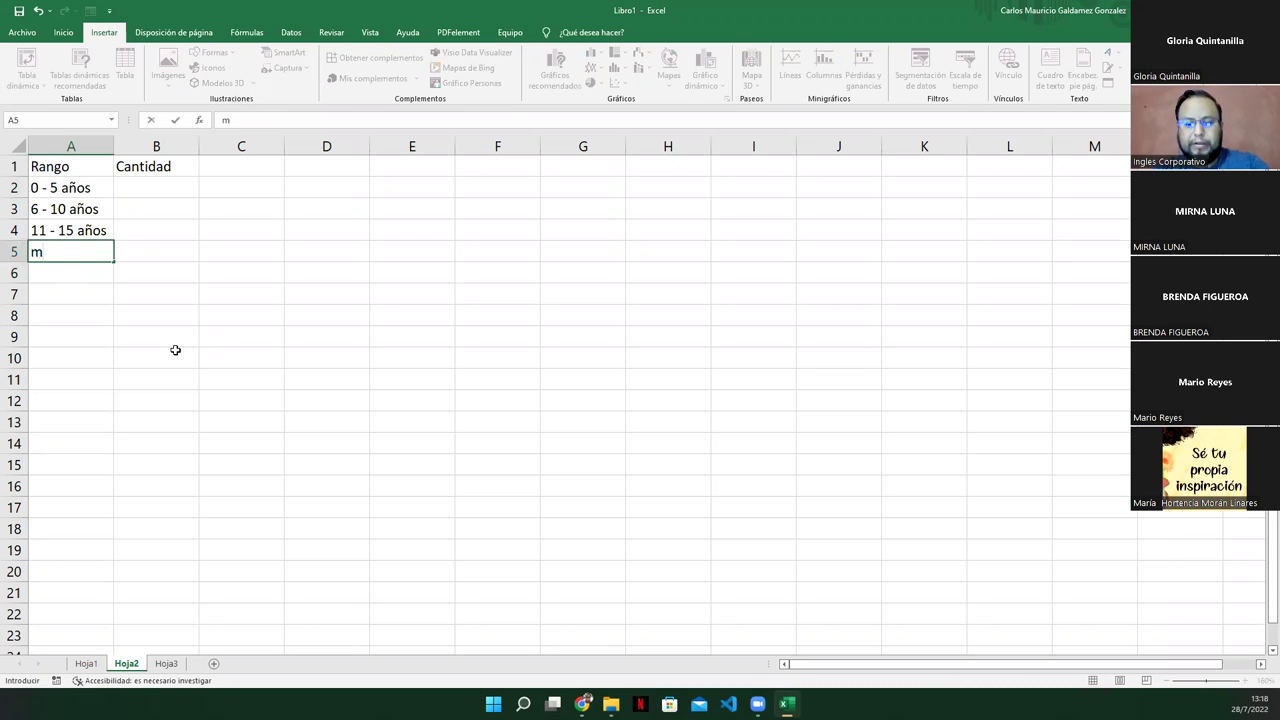
{"action": "key", "text": "Escape"}
{"action": "key", "text": "Up"}
{"action": "key", "text": "Down"}
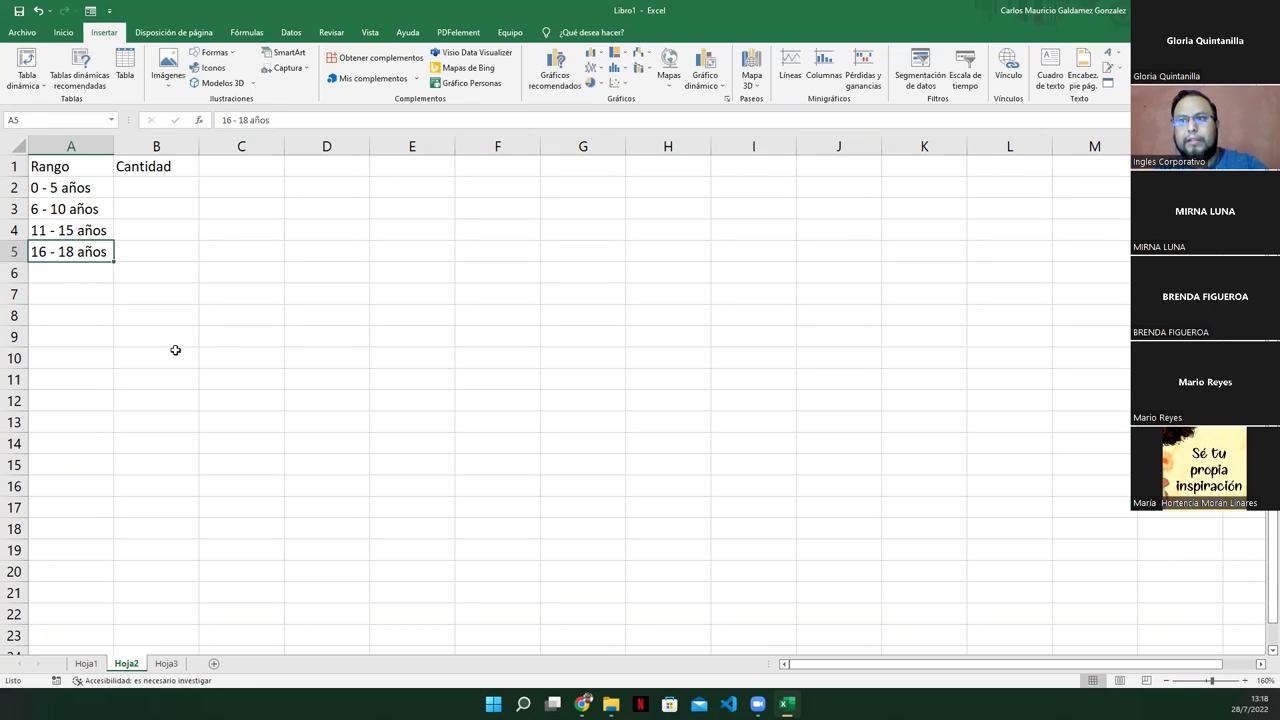
{"action": "key", "text": "Up"}
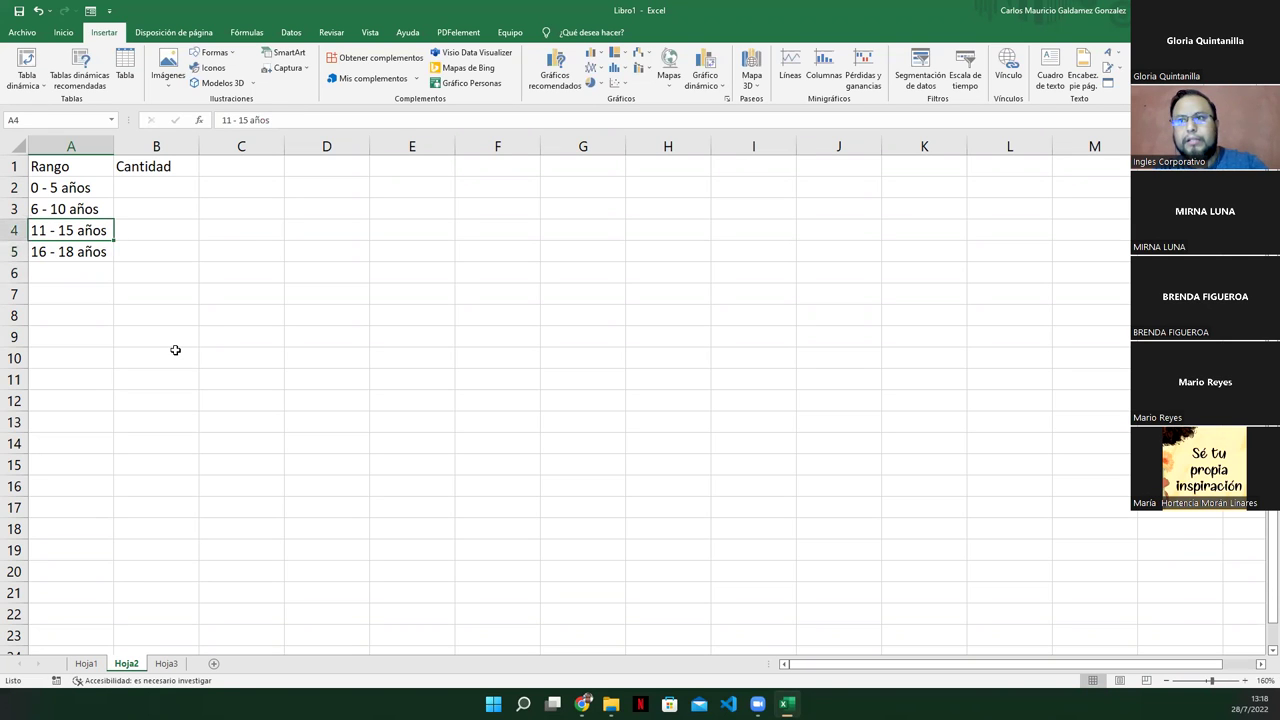
{"action": "key", "text": "Down"}
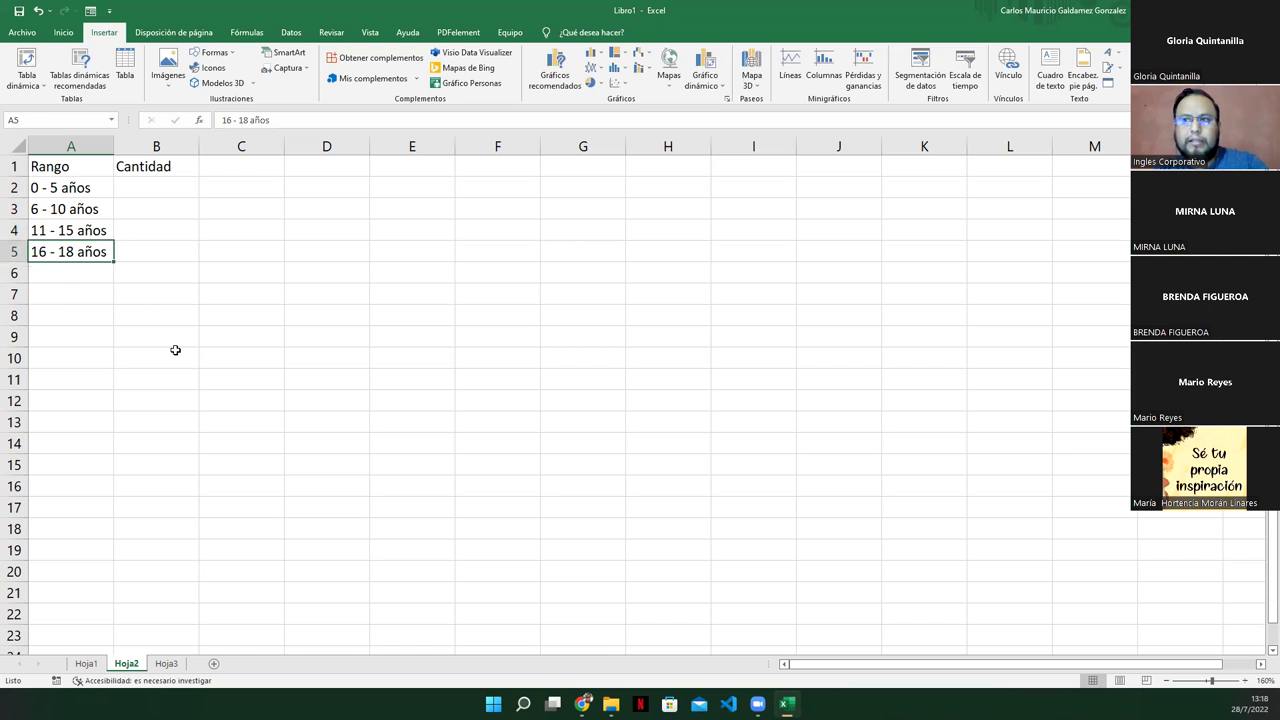
{"action": "key", "text": "Down"}
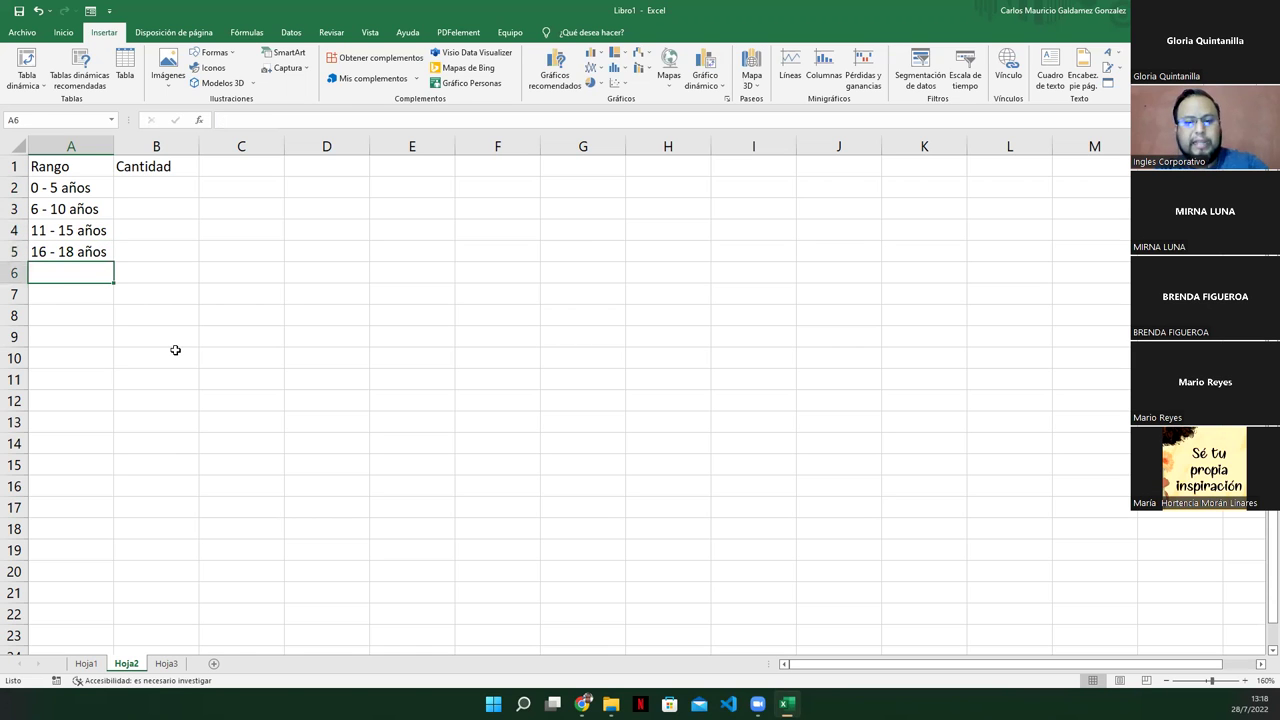
Step: Add the ranges 19 - 25 años, 26 - 36 años and >= 37
{"action": "type", "text": "19 - 25 años"}
{"action": "key", "text": "Return"}
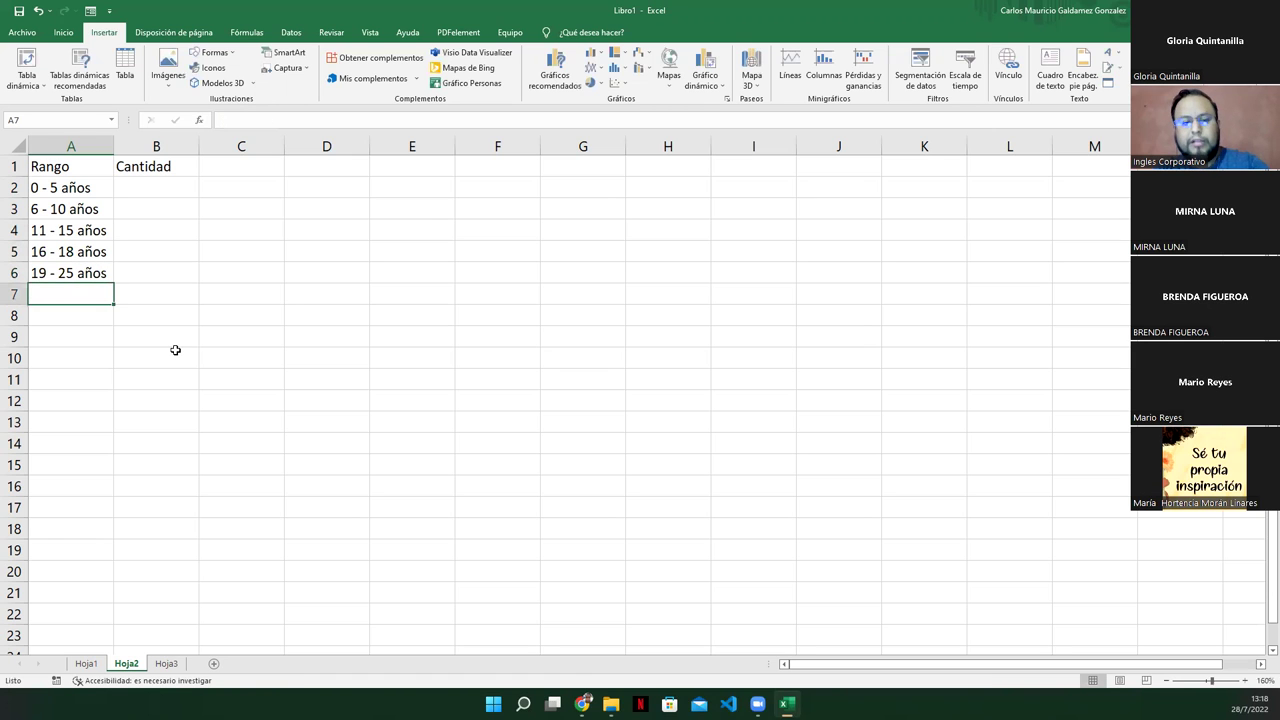
{"action": "type", "text": "2"}
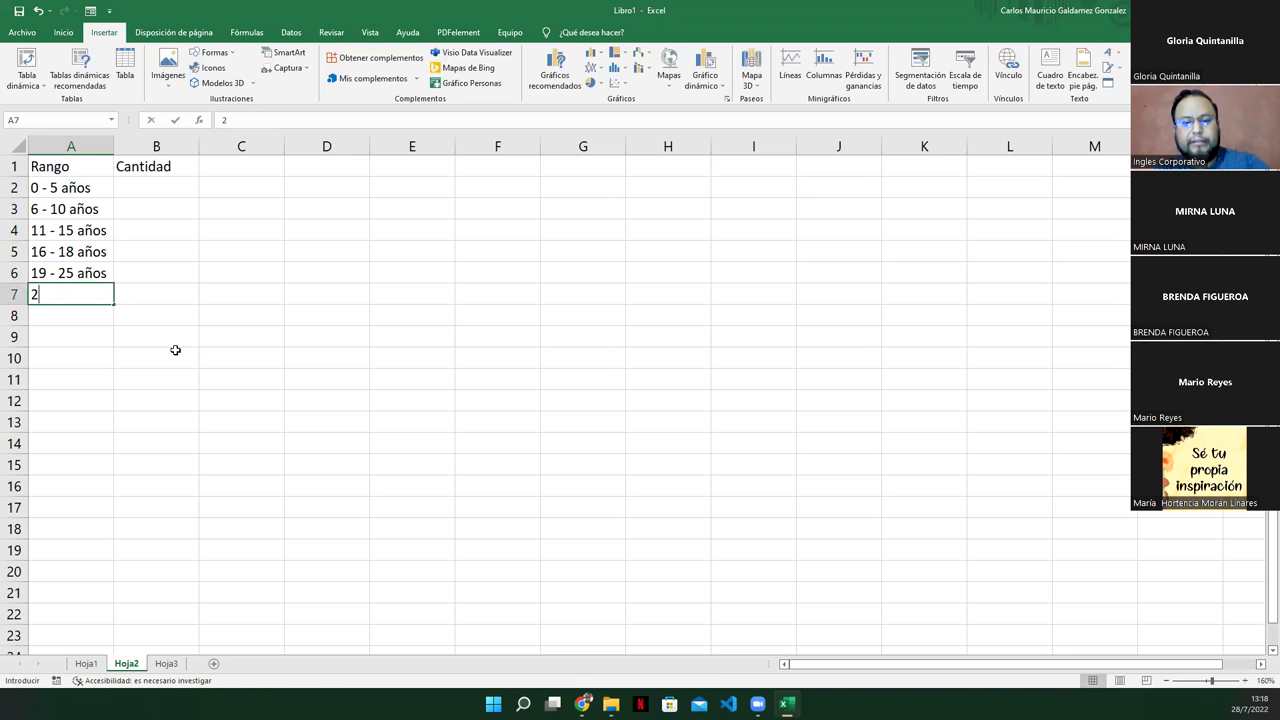
{"action": "type", "text": "6 - "}
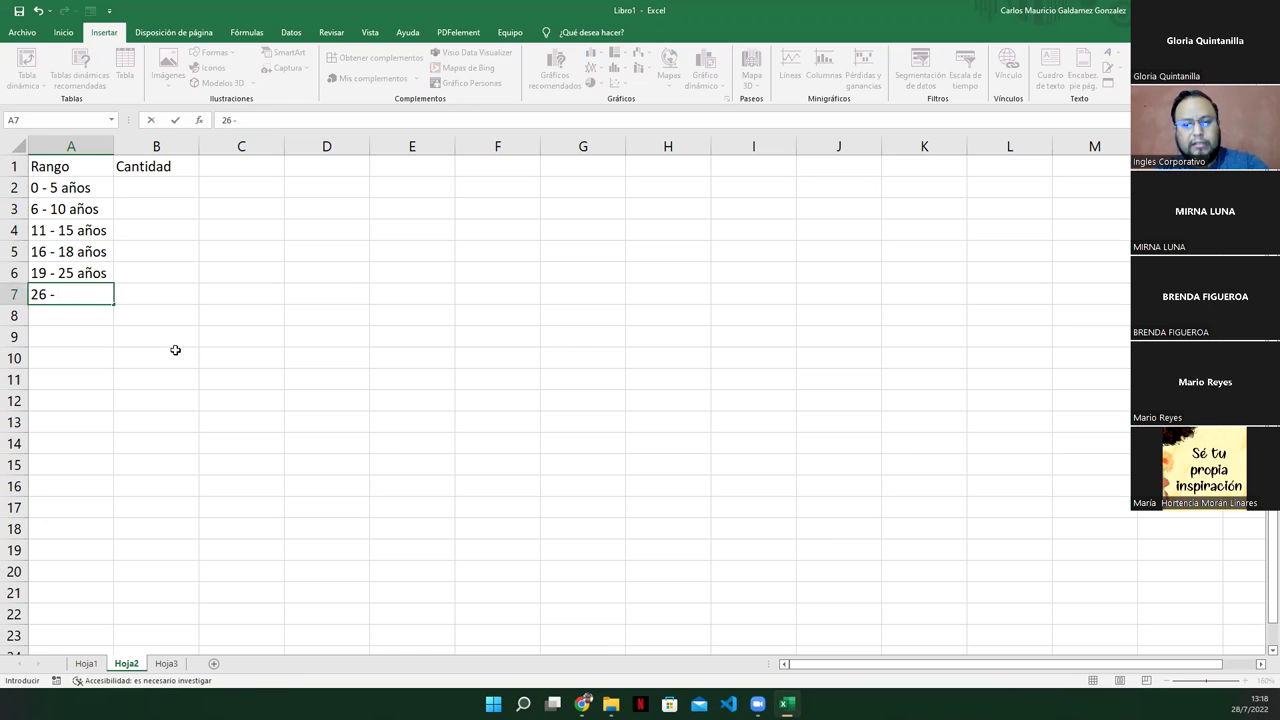
{"action": "type", "text": "36 años"}
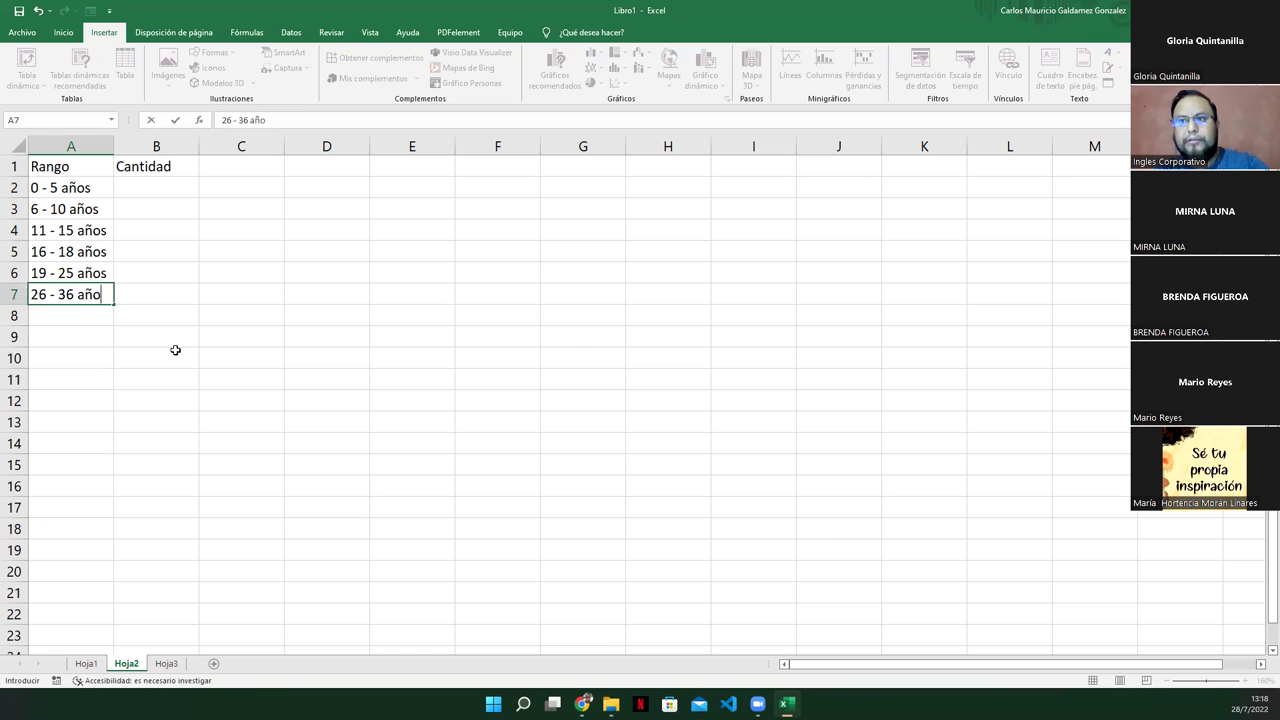
{"action": "key", "text": "Return"}
{"action": "type", "text": "mayores de 37"}
{"action": "key", "text": "BackSpace"}
{"action": "key", "text": "BackSpace"}
{"action": "key", "text": "BackSpace"}
{"action": "key", "text": "BackSpace"}
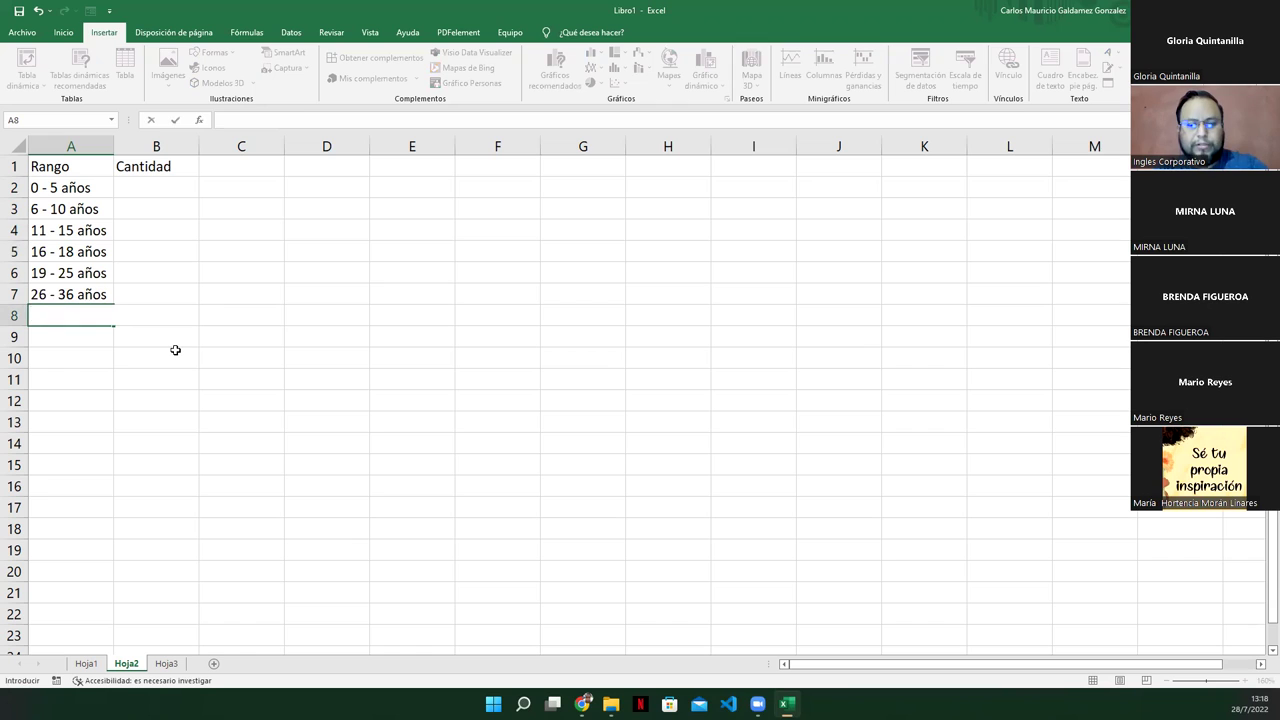
{"action": "type", "text": ">"}
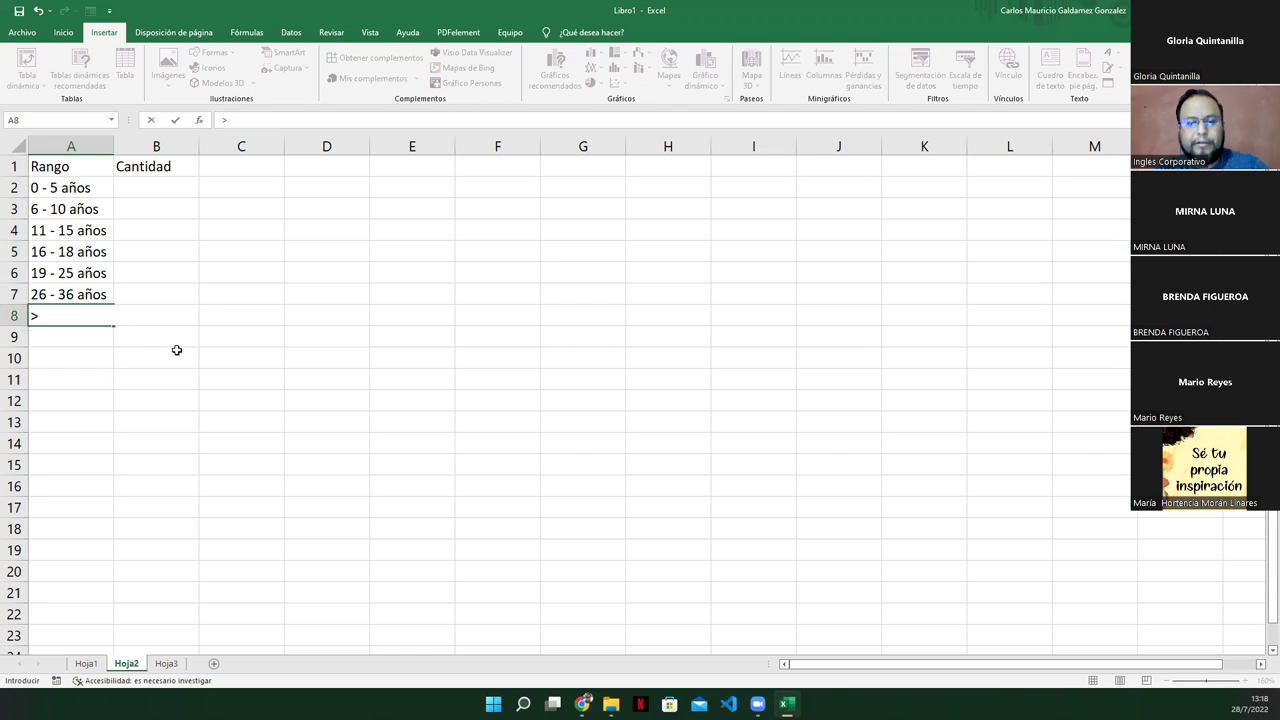
{"action": "type", "text": "= 3"}
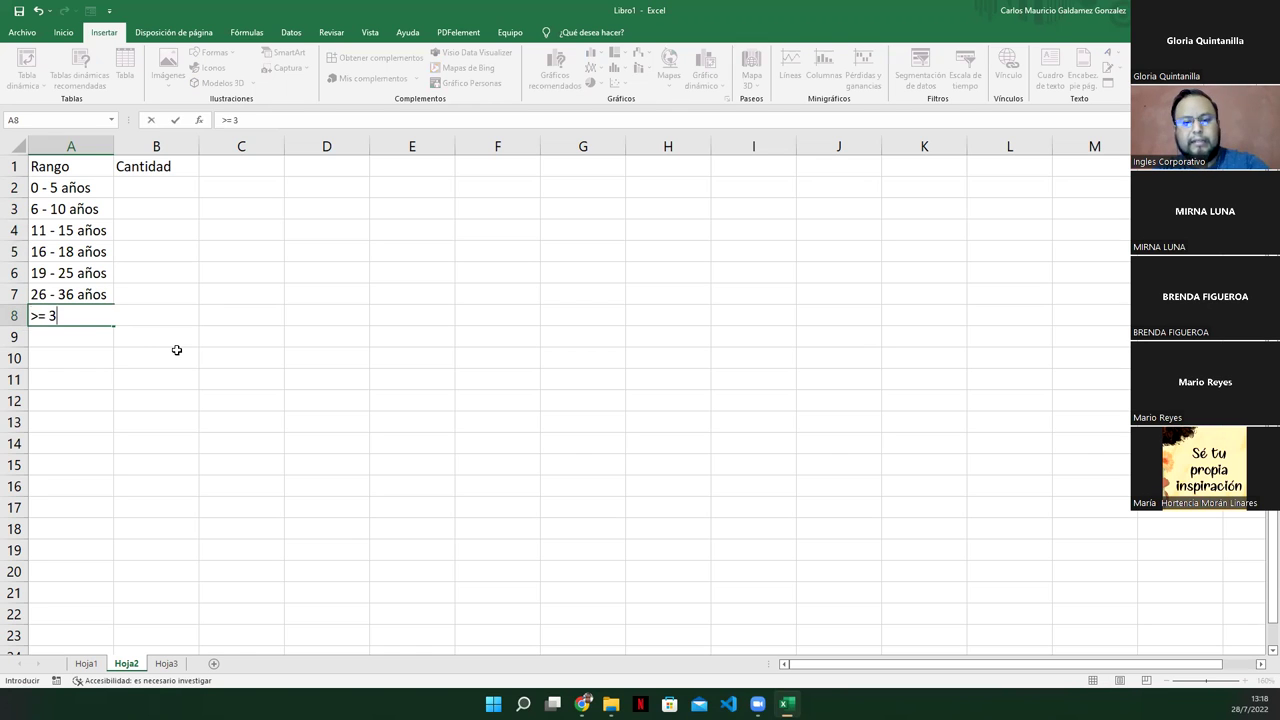
{"action": "type", "text": "7"}
{"action": "key", "text": "Return"}
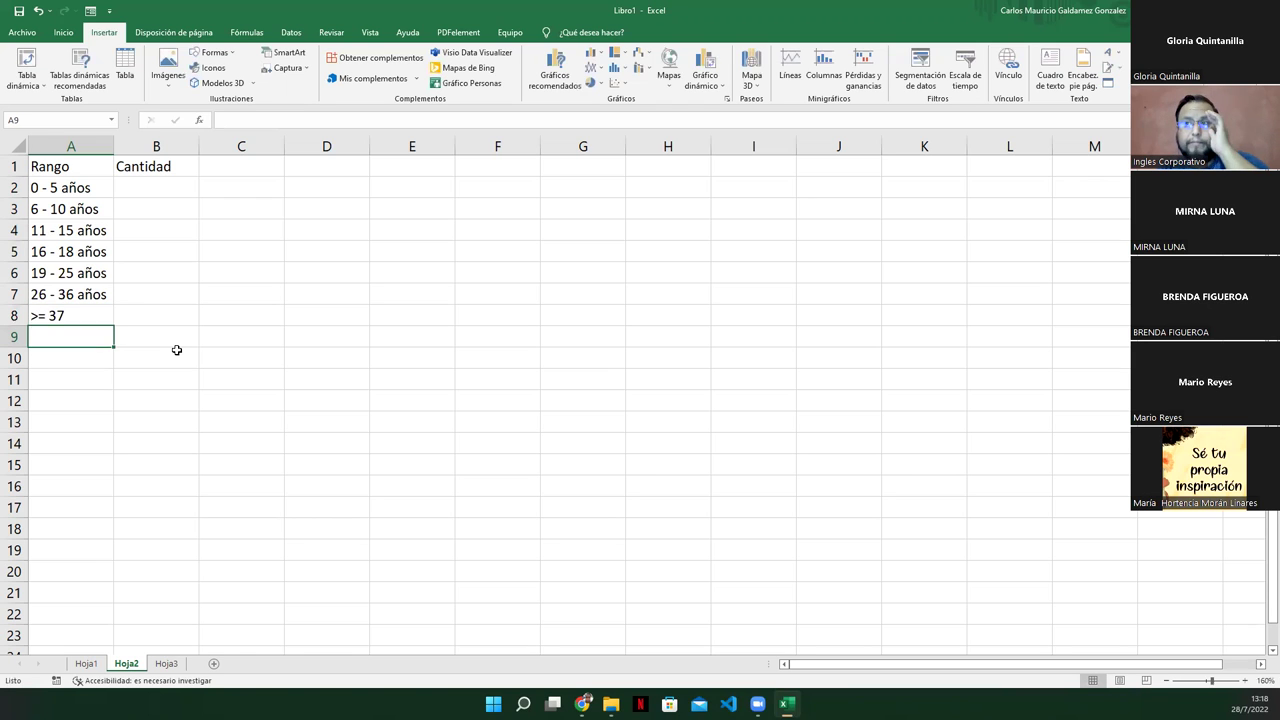
Step: Enter Cantidad quantities 12560, 16000, 4890 and 10400 for the first four age ranges, starting in B2
{"action": "left_click", "coordinate": [140, 190]}
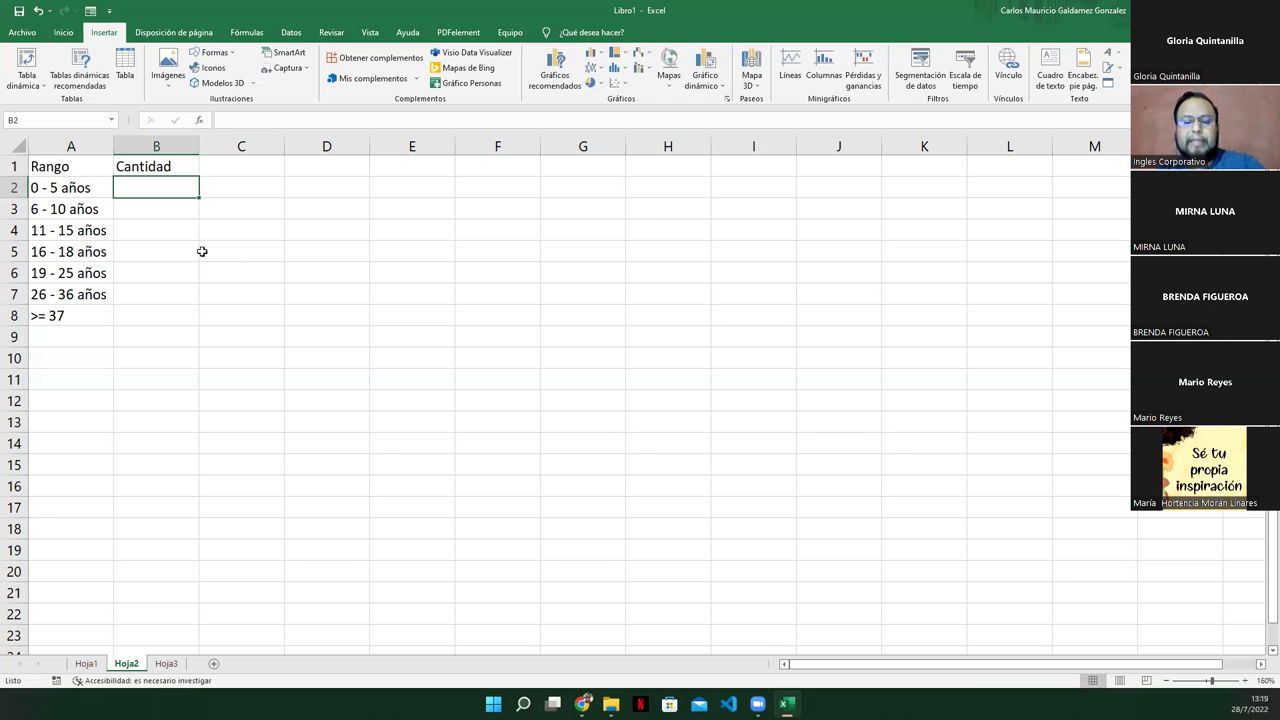
{"action": "type", "text": "12560"}
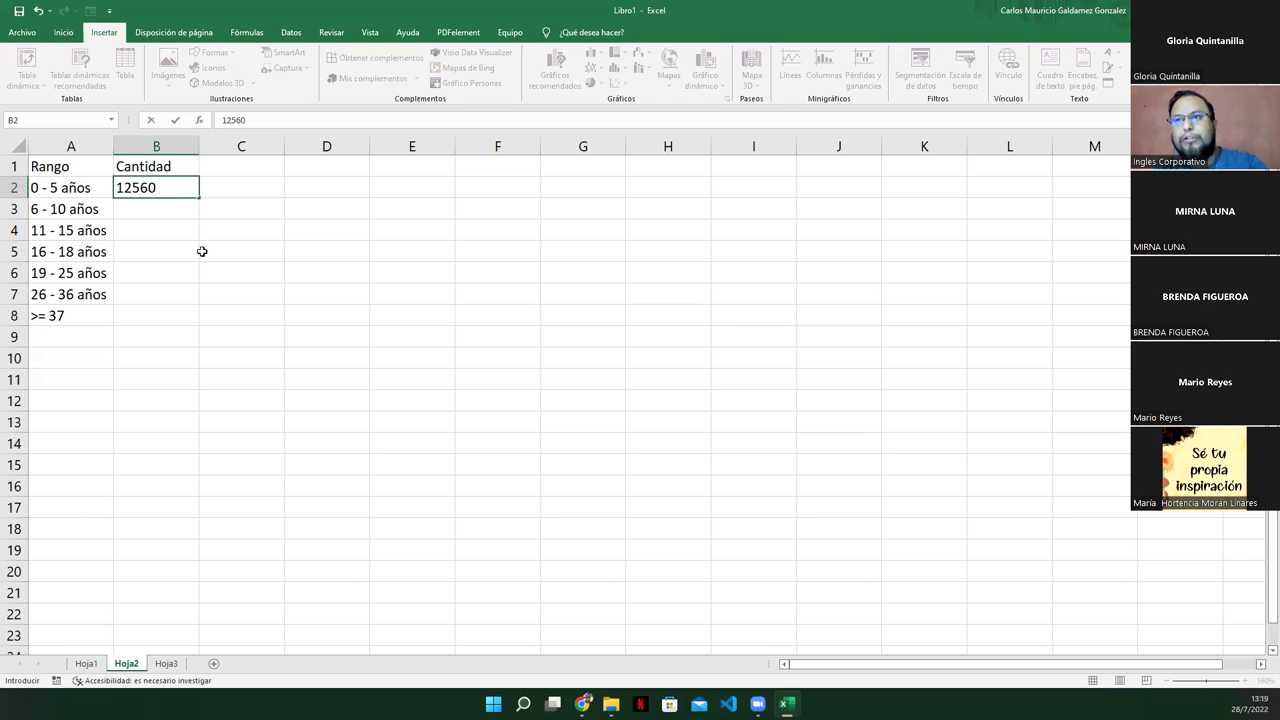
{"action": "key", "text": "Return"}
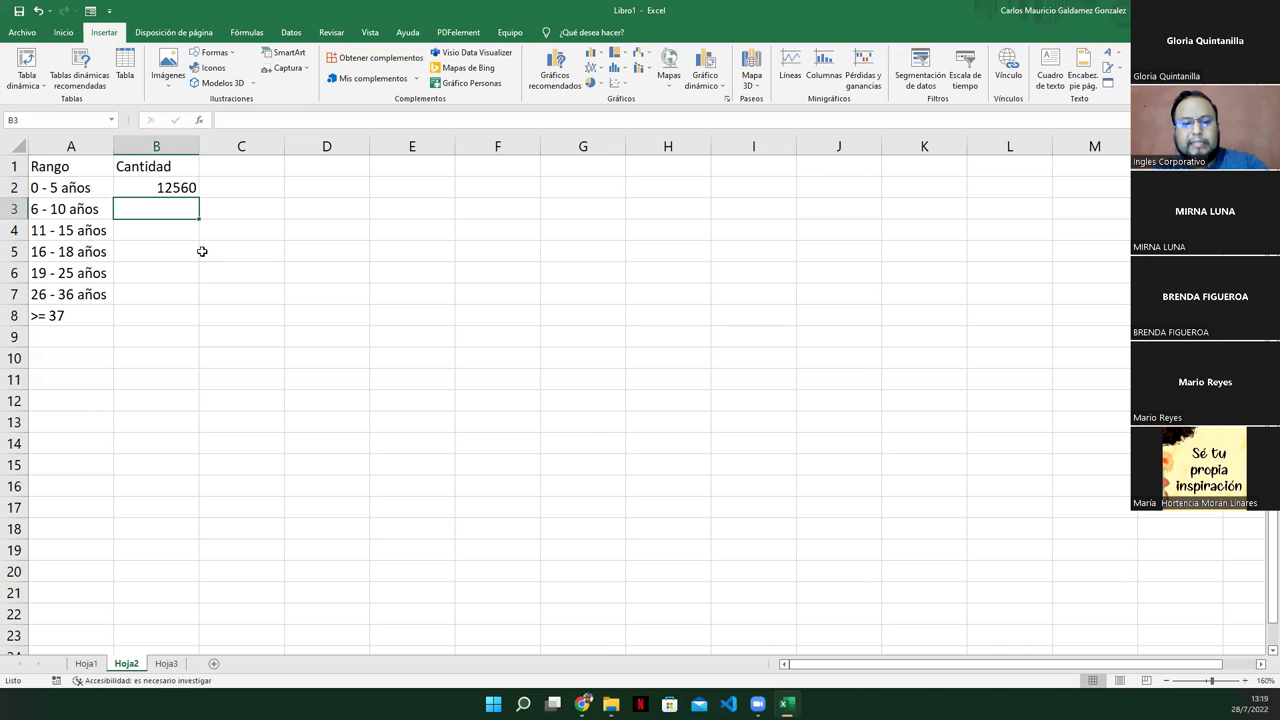
{"action": "type", "text": "16000"}
{"action": "key", "text": "Return"}
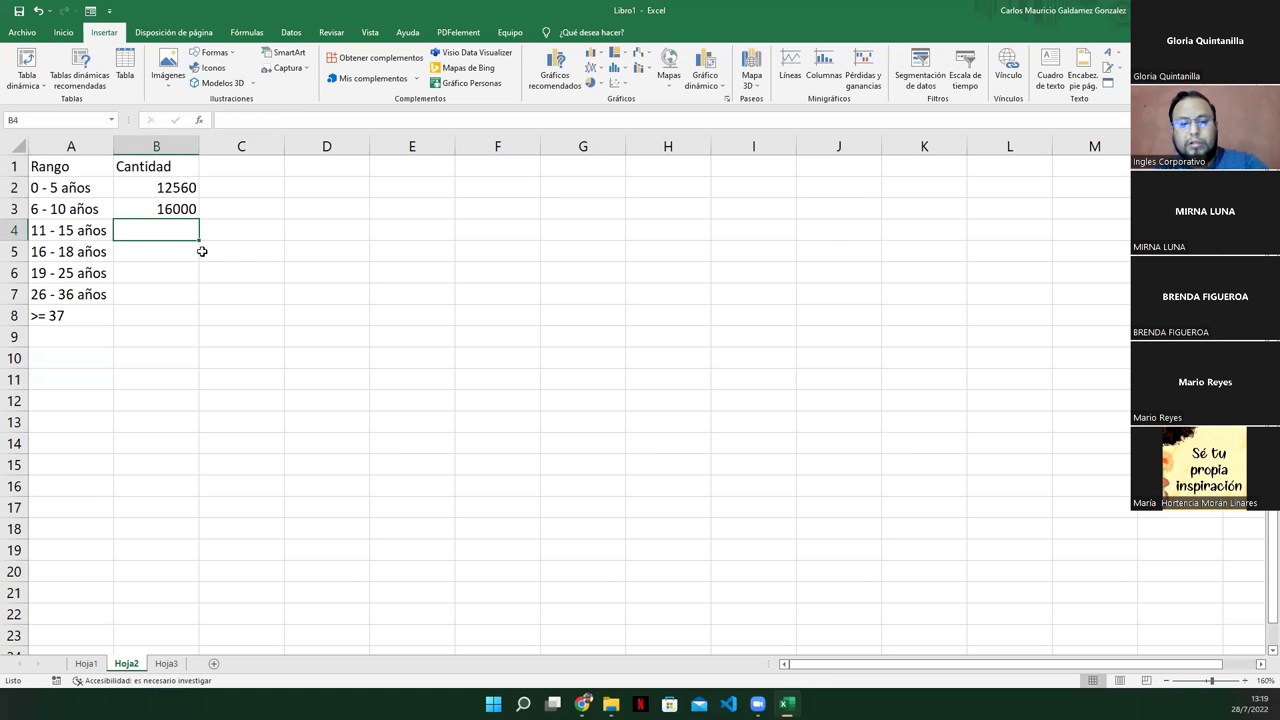
{"action": "type", "text": "4890"}
{"action": "key", "text": "Return"}
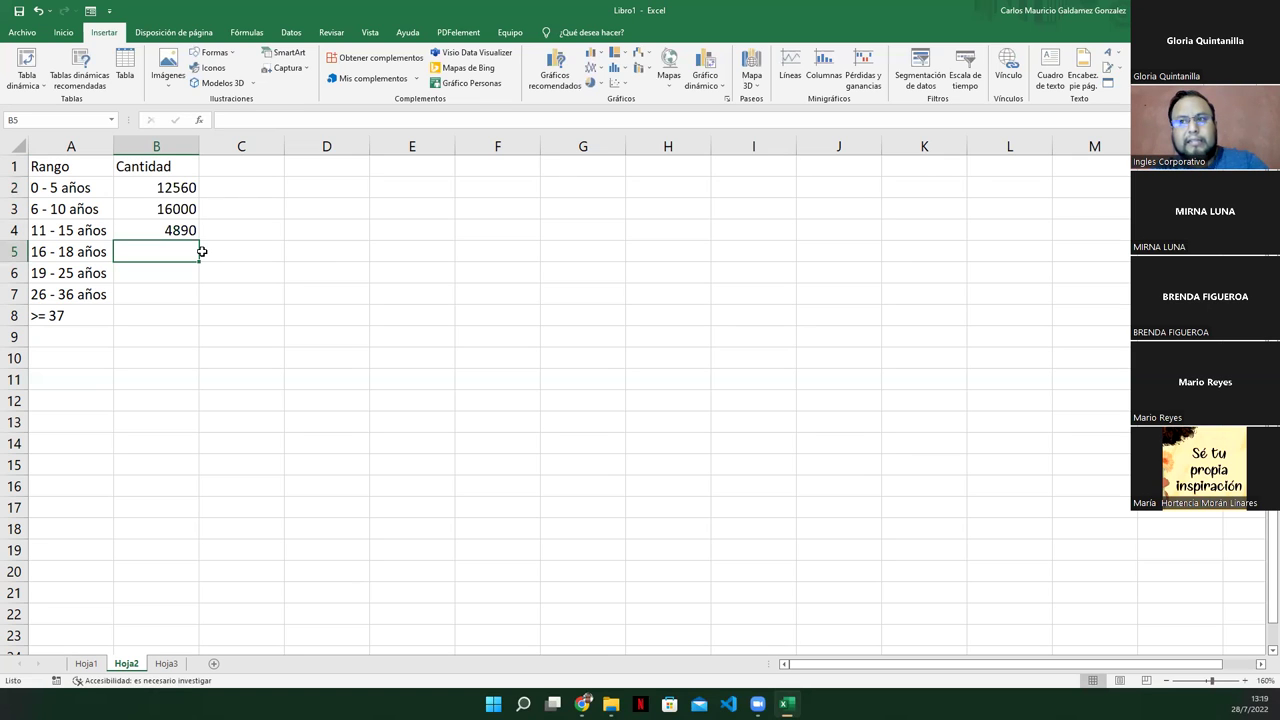
{"action": "type", "text": "10"}
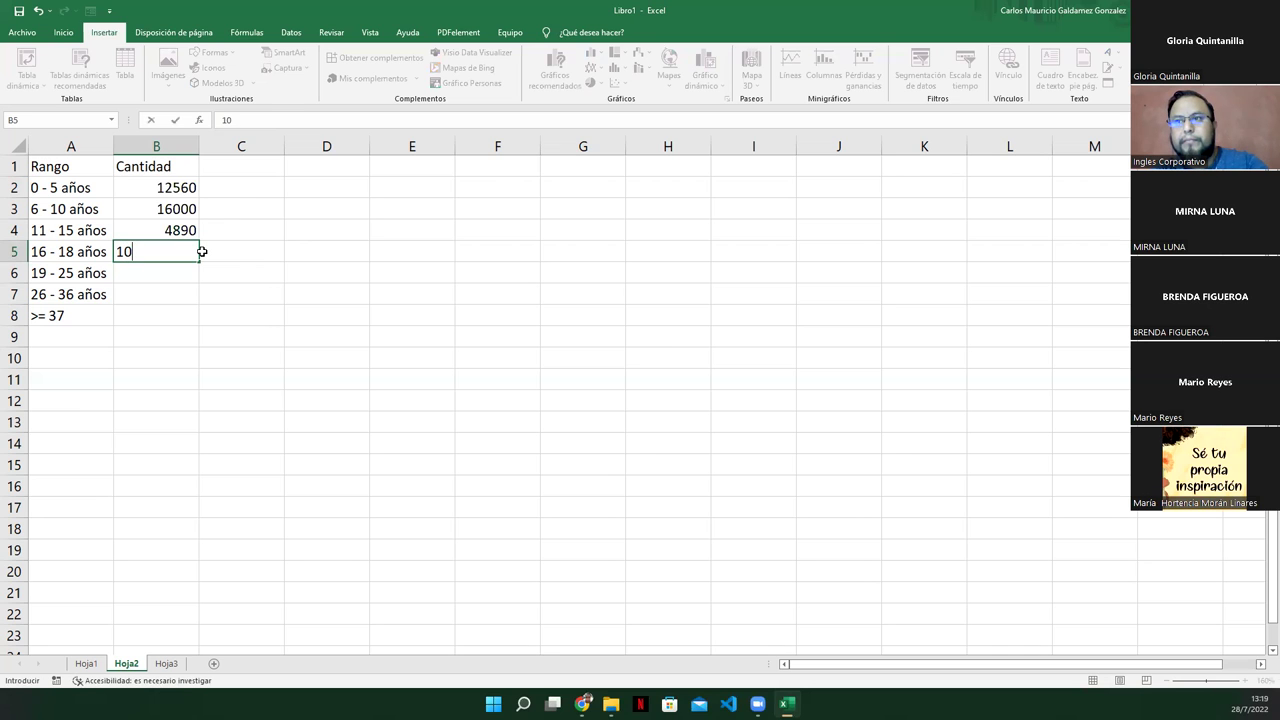
{"action": "type", "text": "400"}
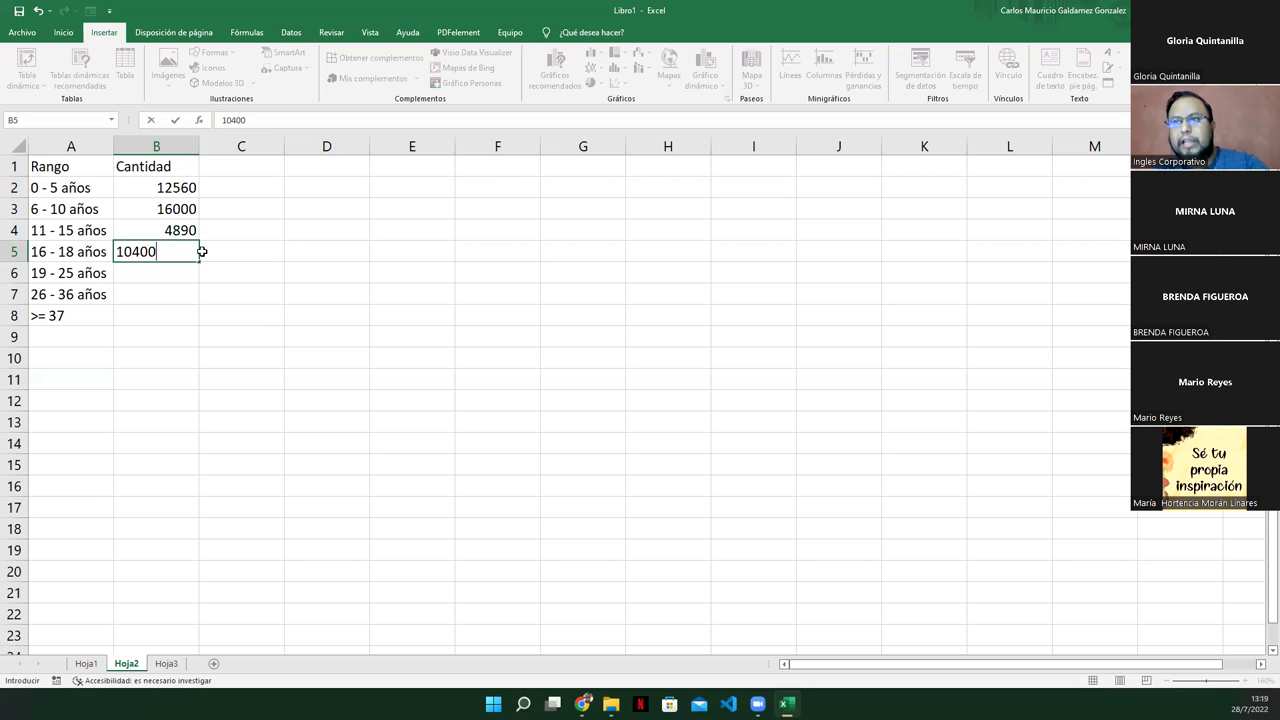
{"action": "key", "text": "Return"}
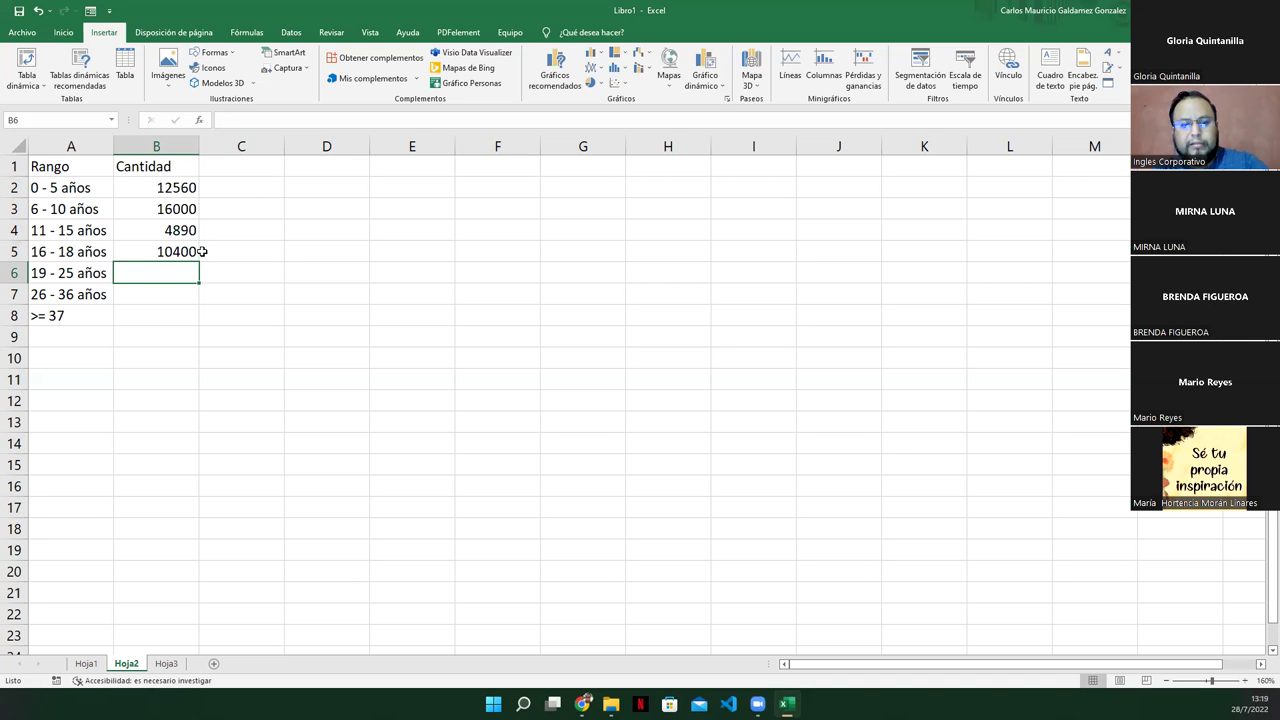
Step: Enter 32755, 17234 and 230456 for the remaining ranges, then select B2:B8 and go to Inicio
{"action": "type", "text": "32755"}
{"action": "key", "text": "Return"}
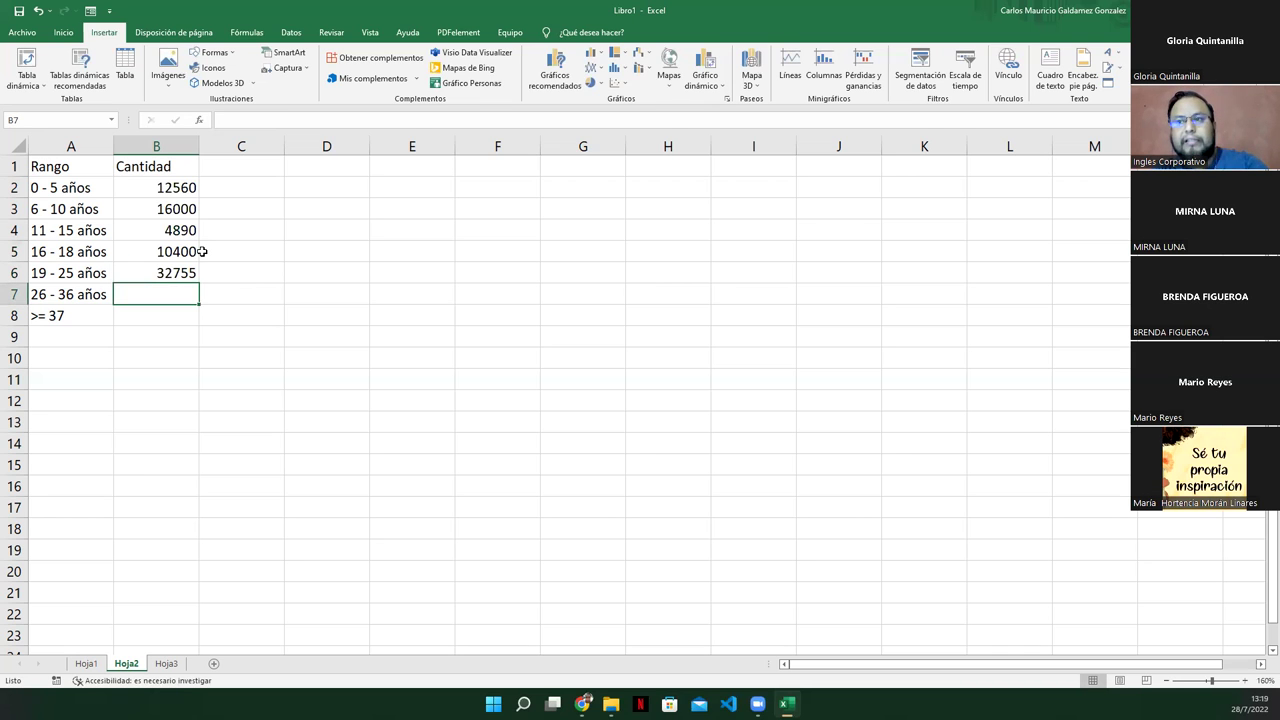
{"action": "type", "text": "17234"}
{"action": "key", "text": "Return"}
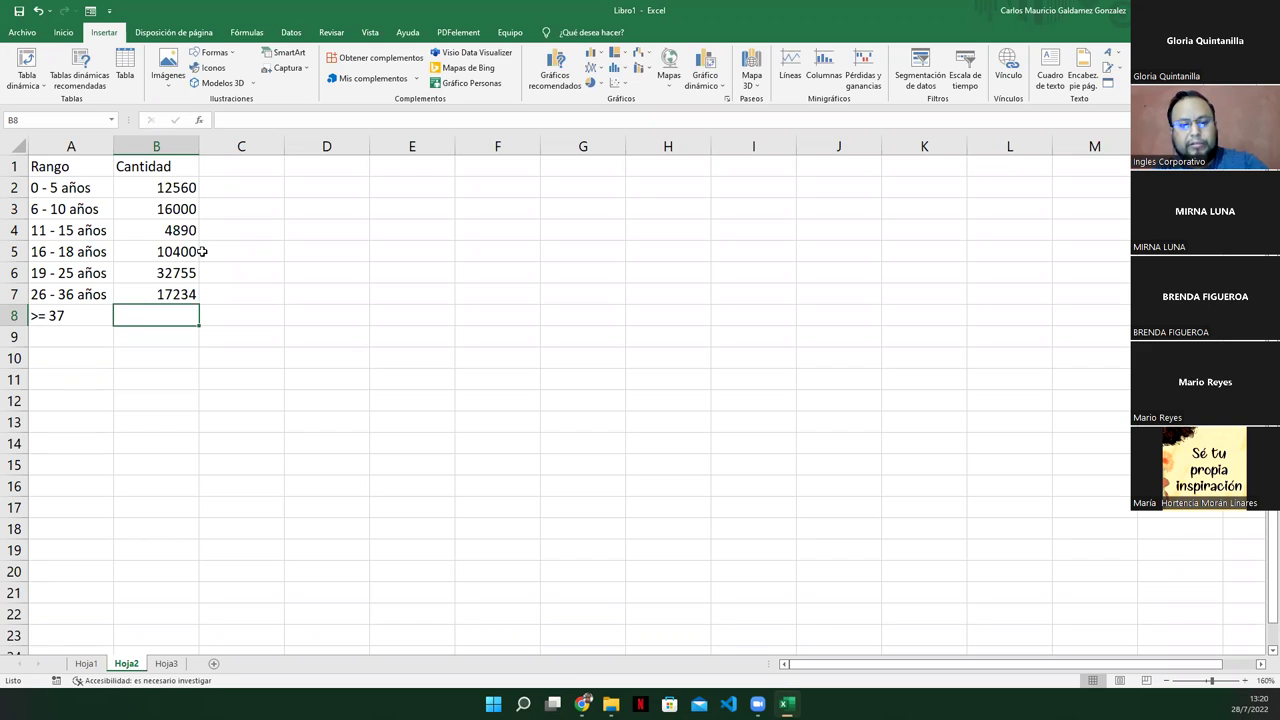
{"action": "type", "text": "230456"}
{"action": "key", "text": "Return"}
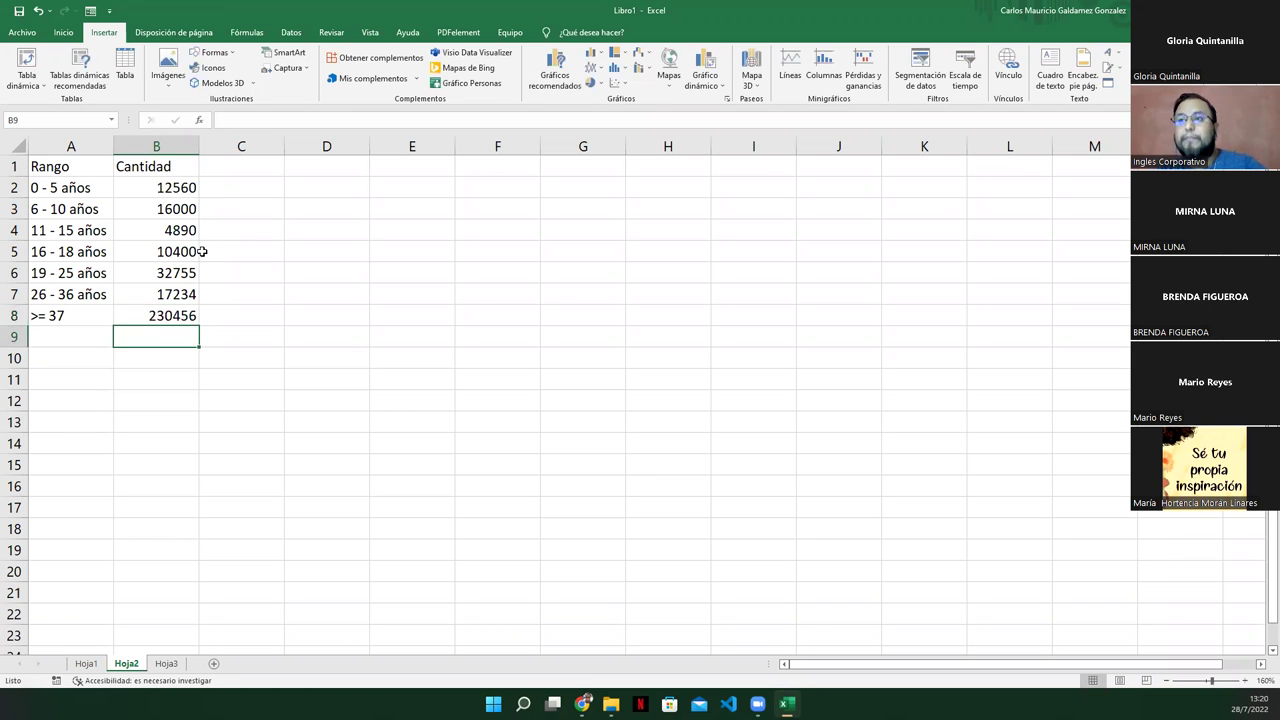
{"action": "left_click_drag", "start_coordinate": [140, 187], "coordinate": [157, 318]}
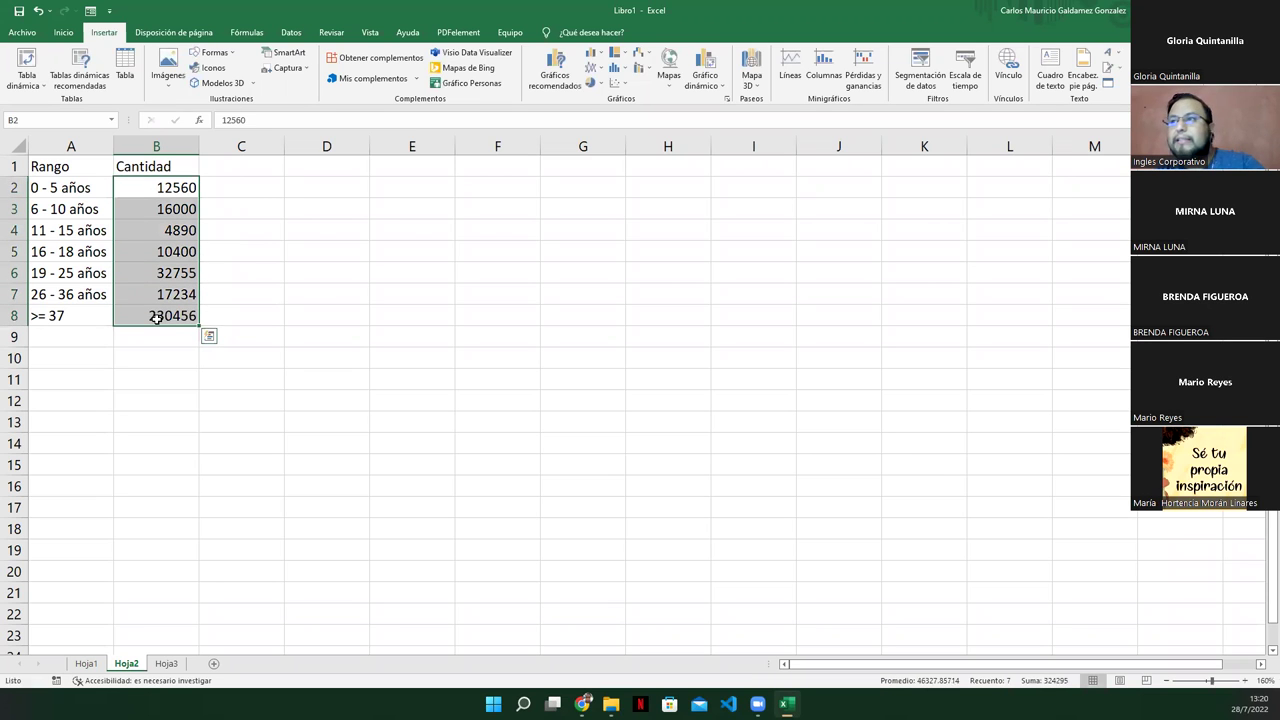
{"action": "left_click", "coordinate": [63, 32]}
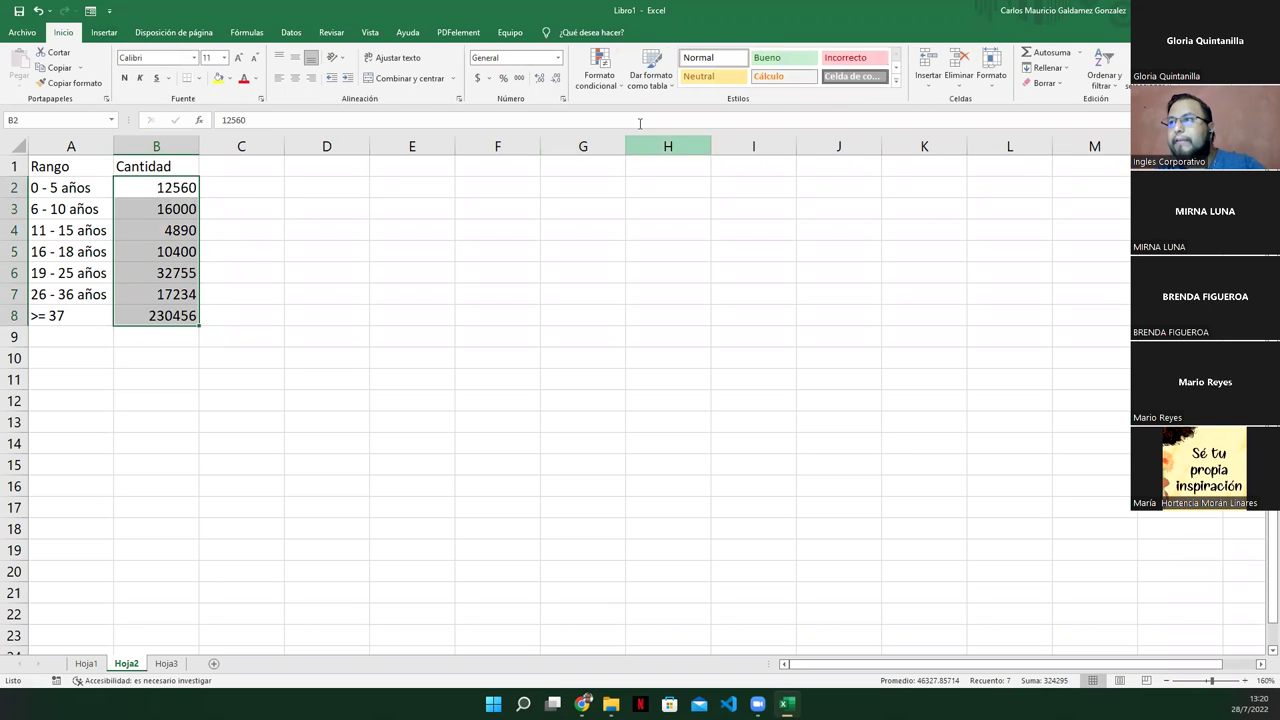
Step: Apply the Número format with two decimals to the Cantidad values
{"action": "left_click", "coordinate": [558, 58]}
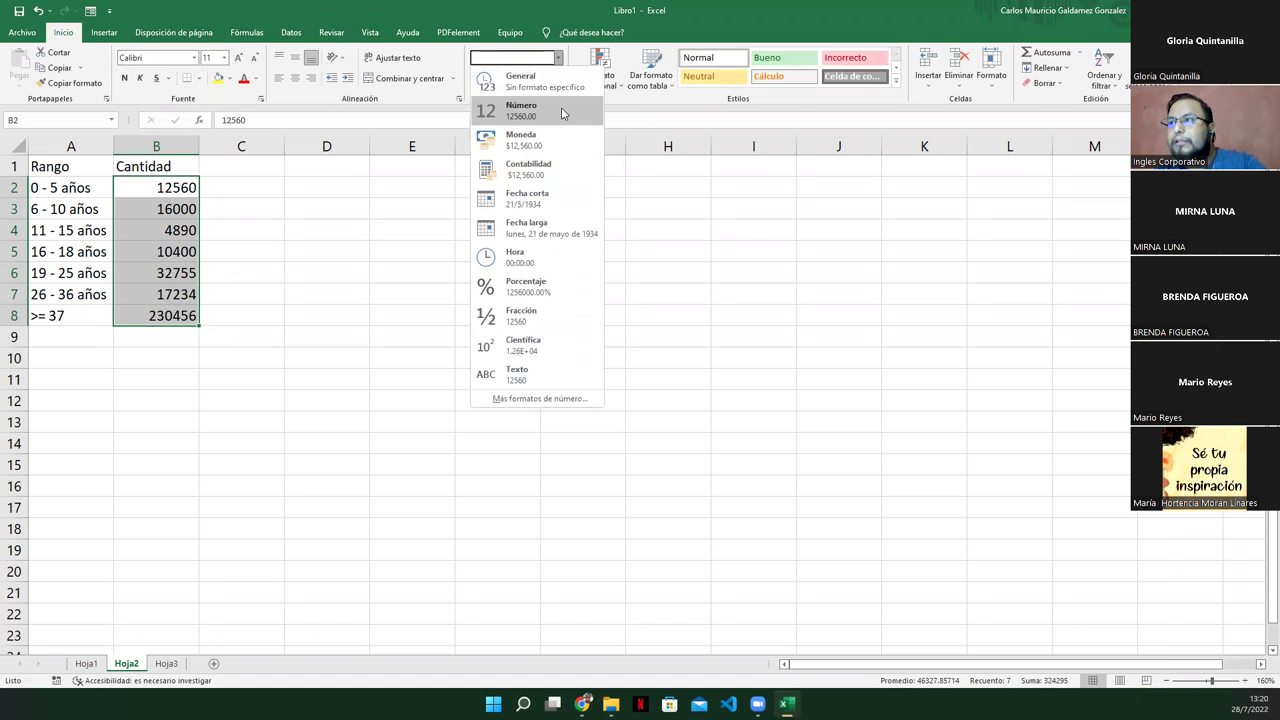
{"action": "left_click", "coordinate": [562, 113]}
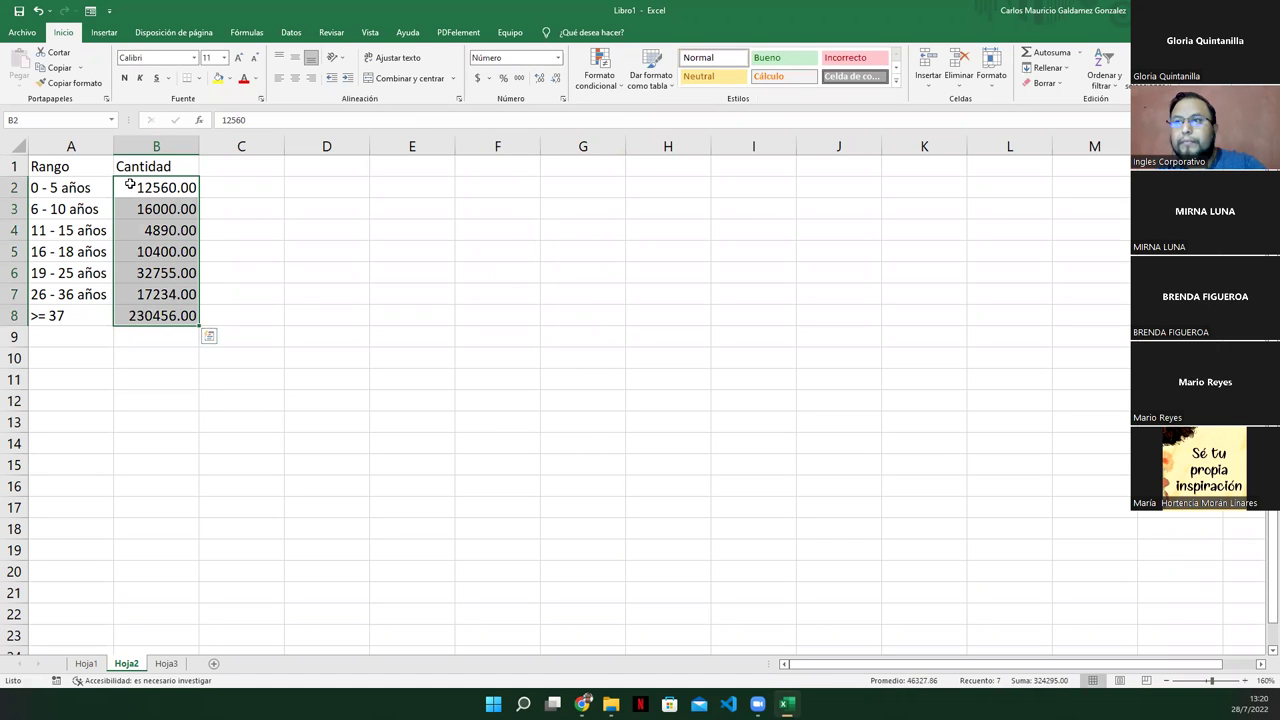
{"action": "left_click", "coordinate": [557, 58]}
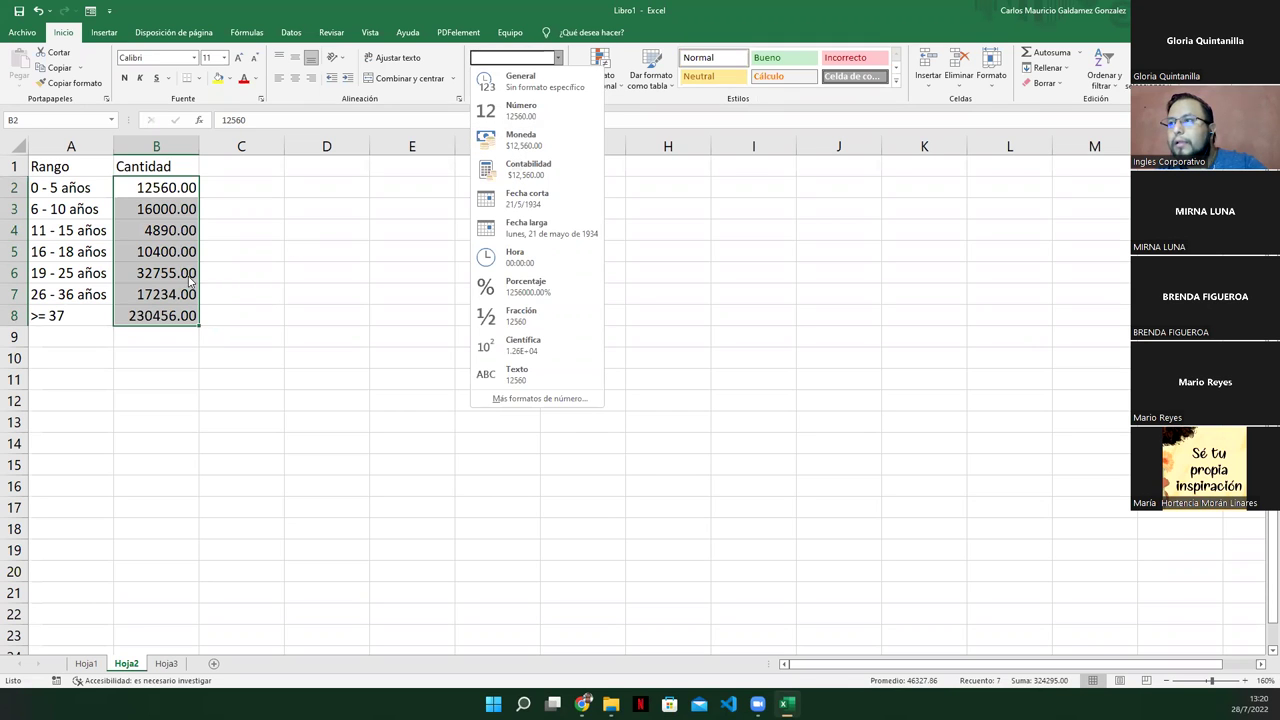
Step: Turn on Usar separador de miles in Formato de celdas and autofit column B
{"action": "right_click", "coordinate": [150, 254]}
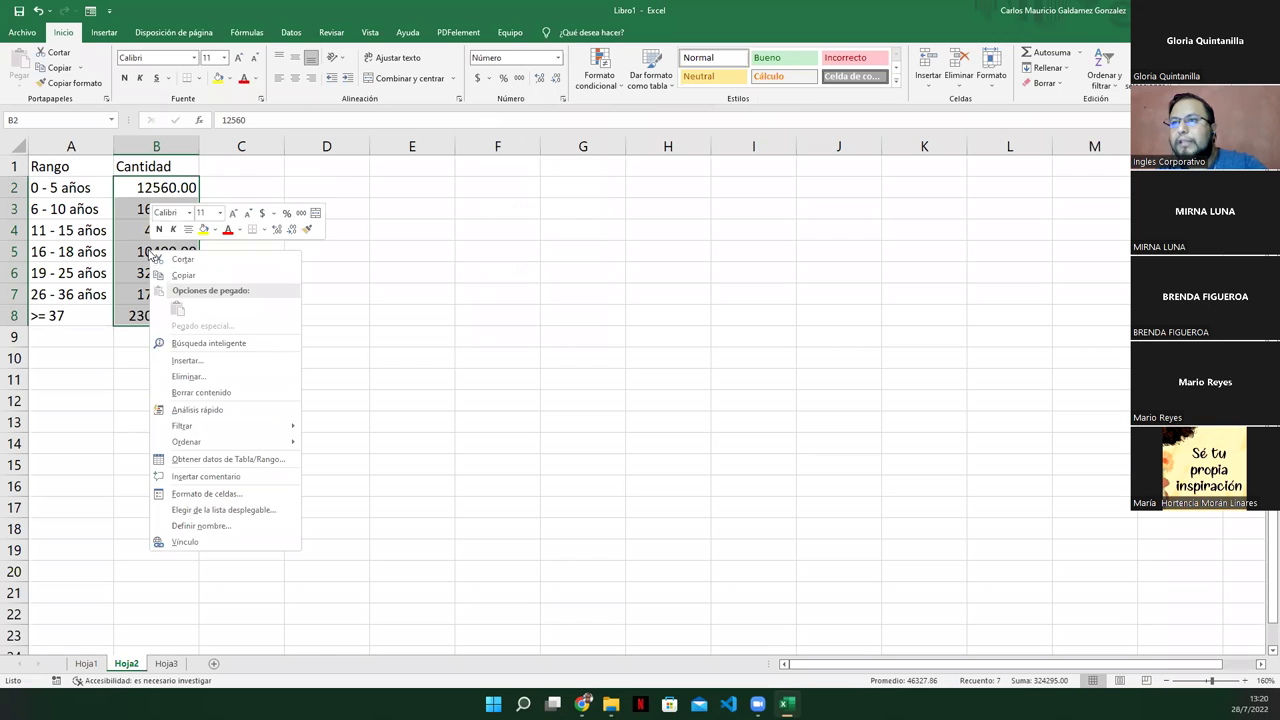
{"action": "left_click", "coordinate": [233, 493]}
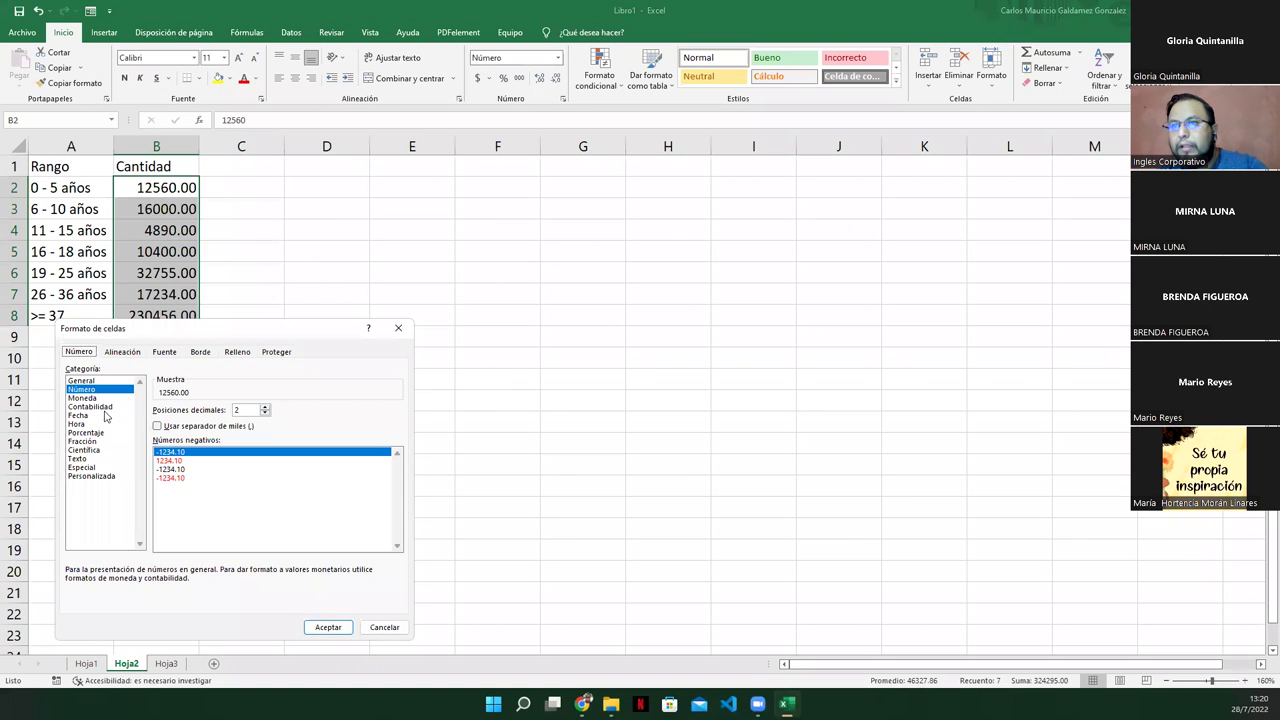
{"action": "left_click", "coordinate": [82, 381]}
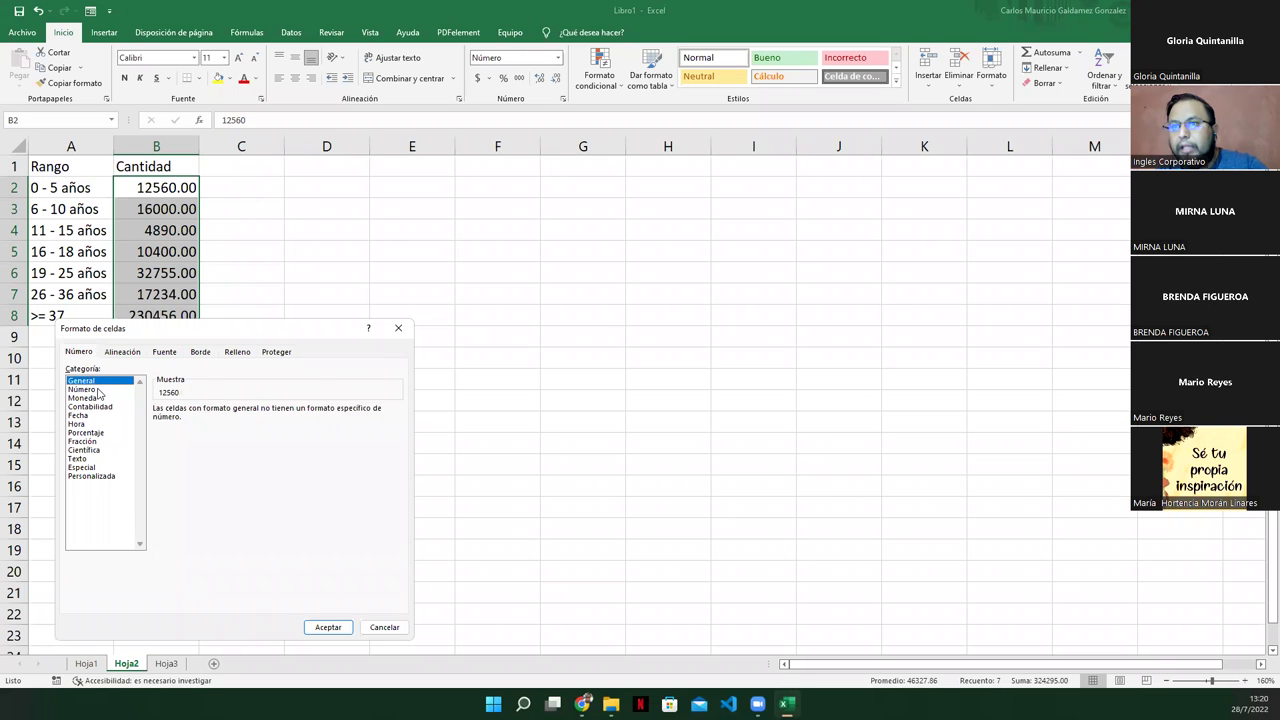
{"action": "left_click", "coordinate": [99, 390]}
{"action": "left_click", "coordinate": [158, 427]}
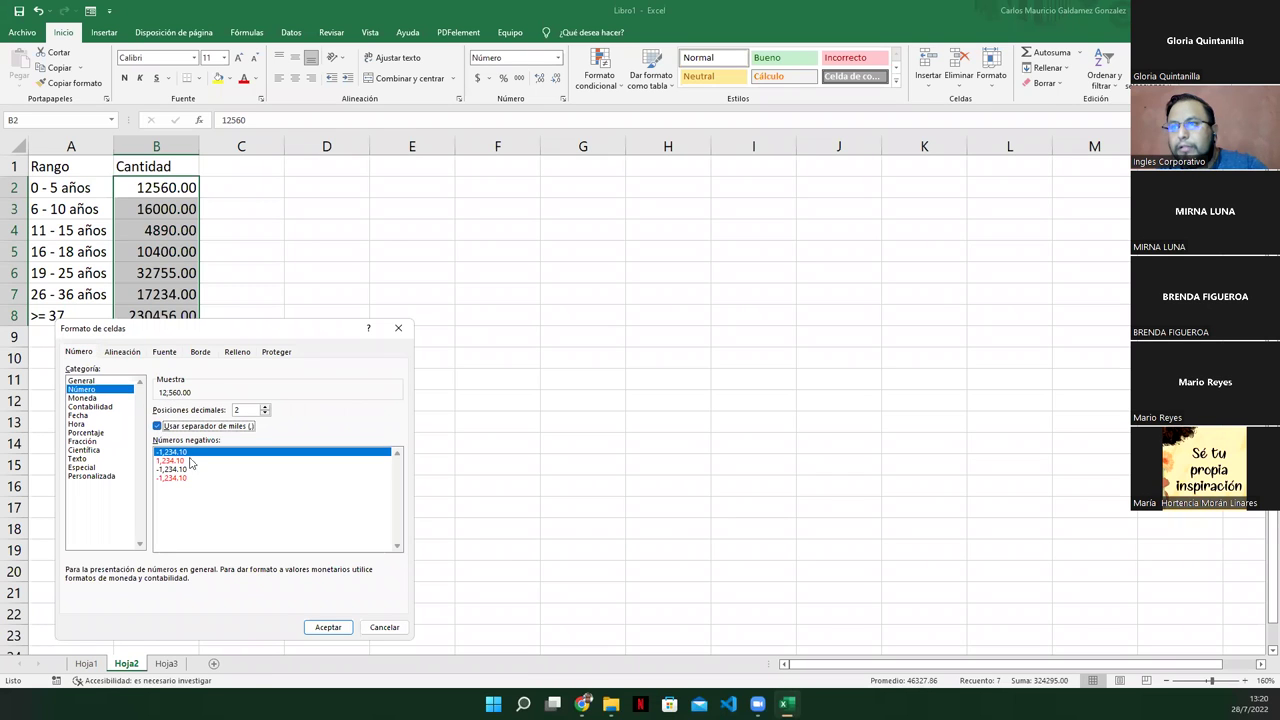
{"action": "left_click", "coordinate": [329, 627]}
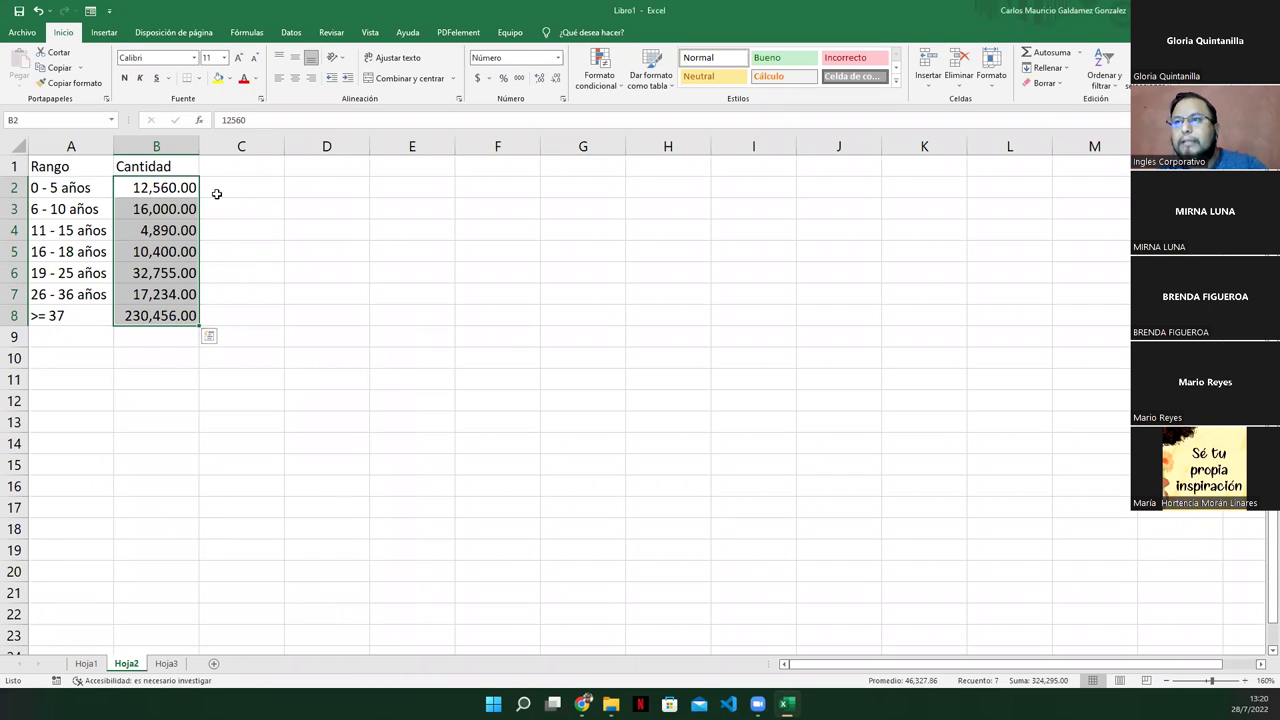
{"action": "double_click", "coordinate": [199, 148]}
Step: Widen column B slightly and reselect the table ranges, ending on the Cantidad values from B2
{"action": "left_click_drag", "start_coordinate": [195, 150], "coordinate": [200, 150]}
{"action": "left_click", "coordinate": [148, 294]}
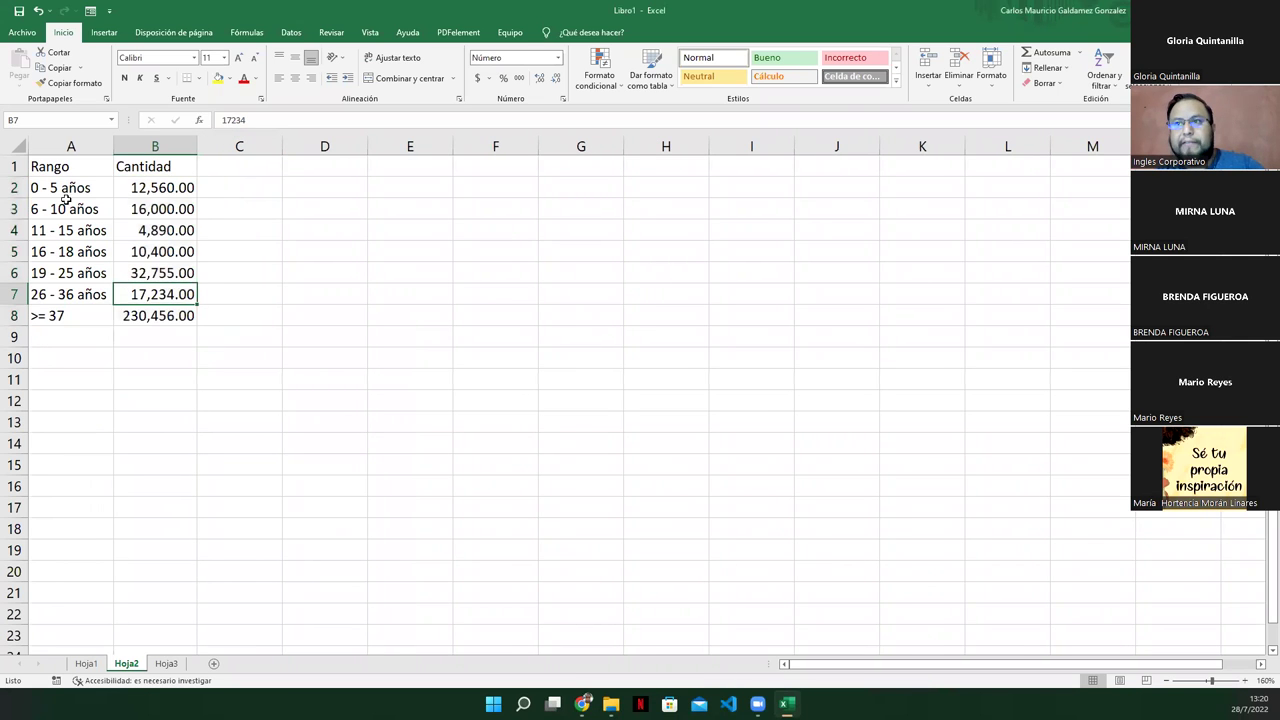
{"action": "left_click_drag", "start_coordinate": [58, 172], "coordinate": [154, 284]}
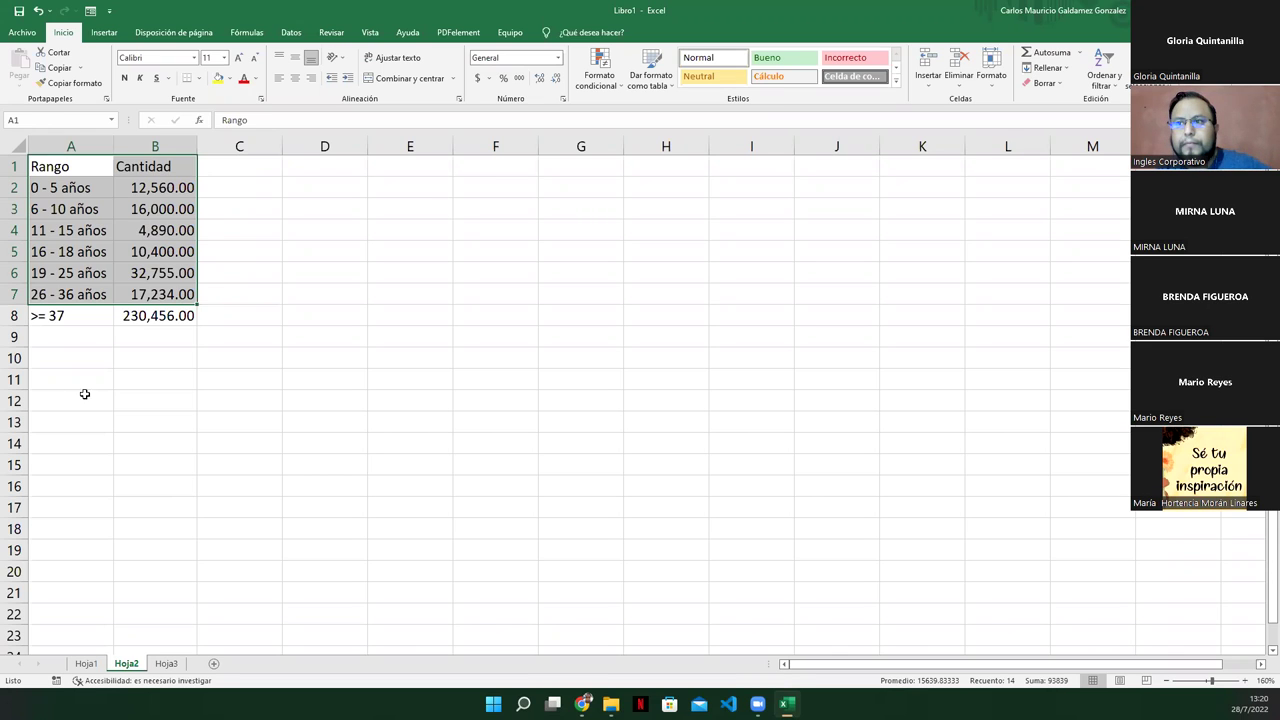
{"action": "left_click_drag", "start_coordinate": [90, 315], "coordinate": [130, 317]}
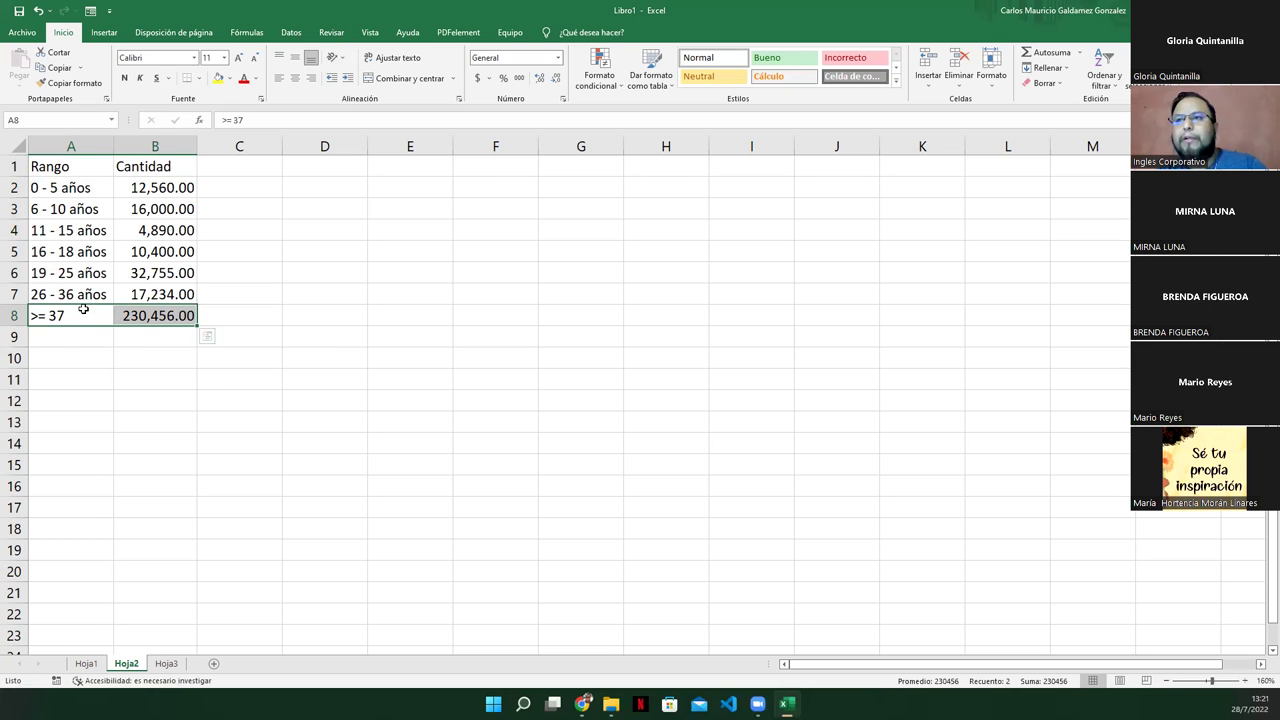
{"action": "left_click_drag", "start_coordinate": [162, 195], "coordinate": [167, 311]}
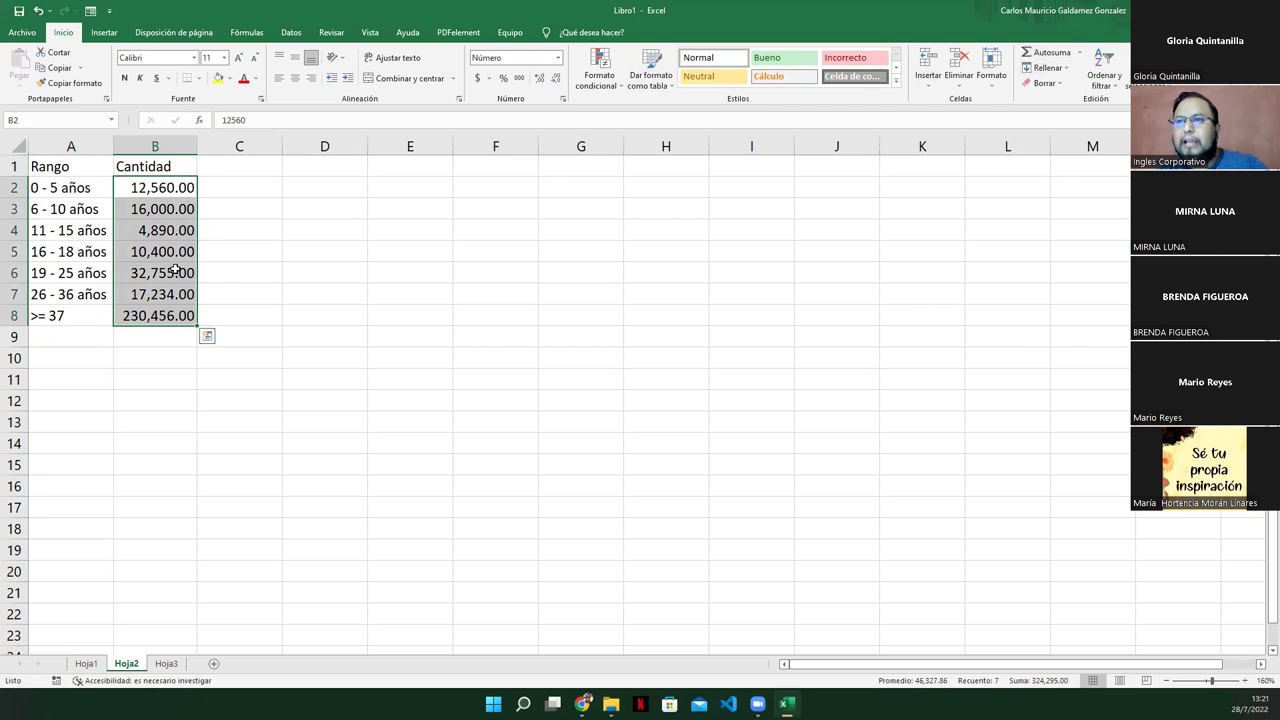
{"action": "left_click", "coordinate": [1040, 52]}
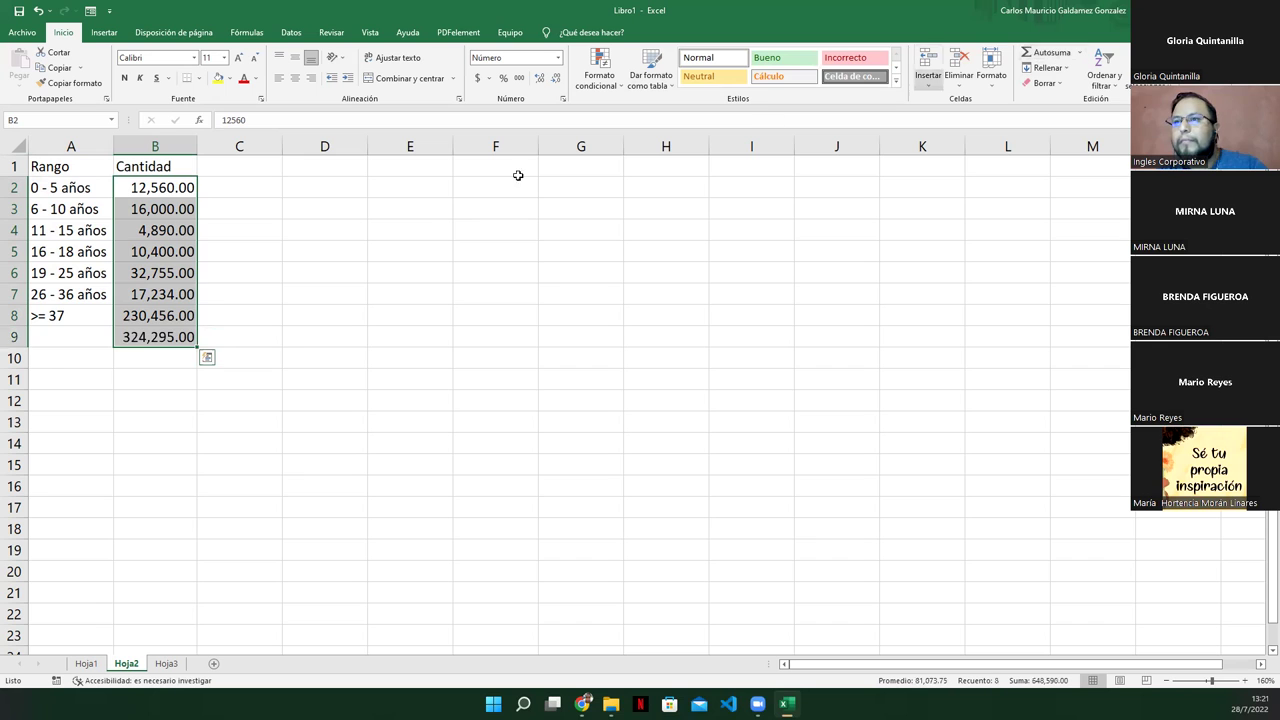
{"action": "left_click", "coordinate": [131, 295]}
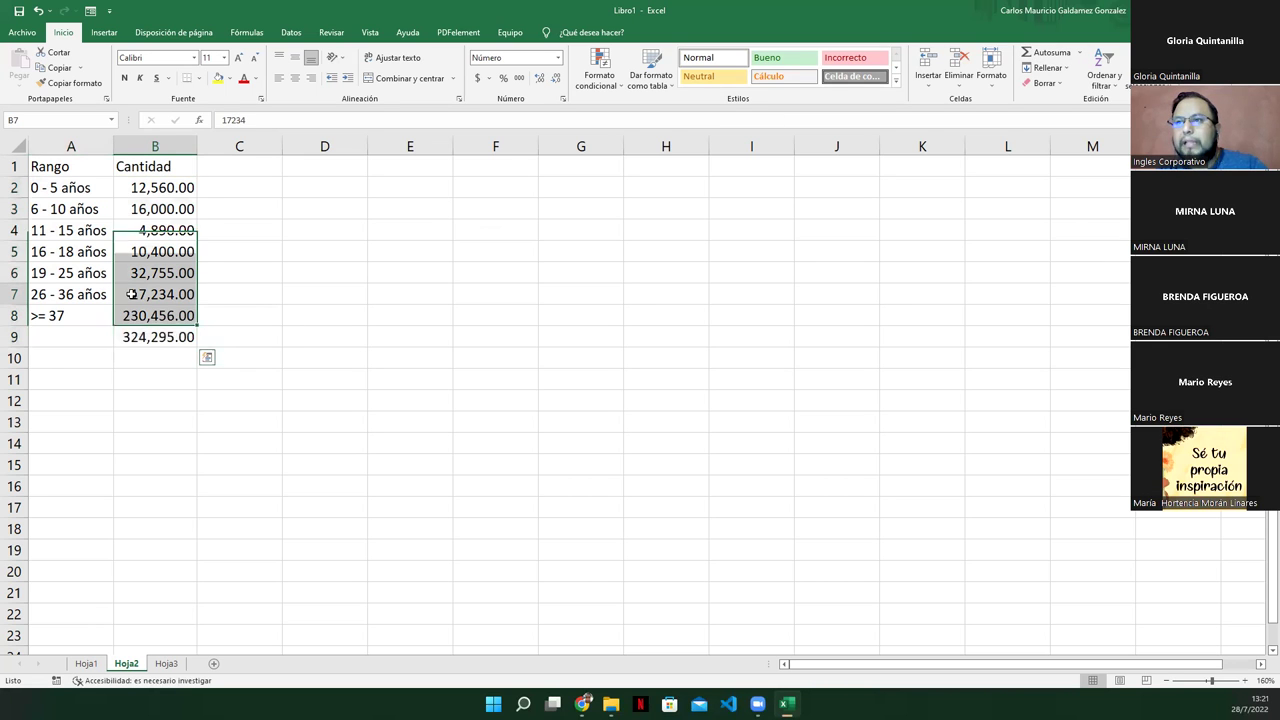
{"action": "left_click", "coordinate": [128, 340]}
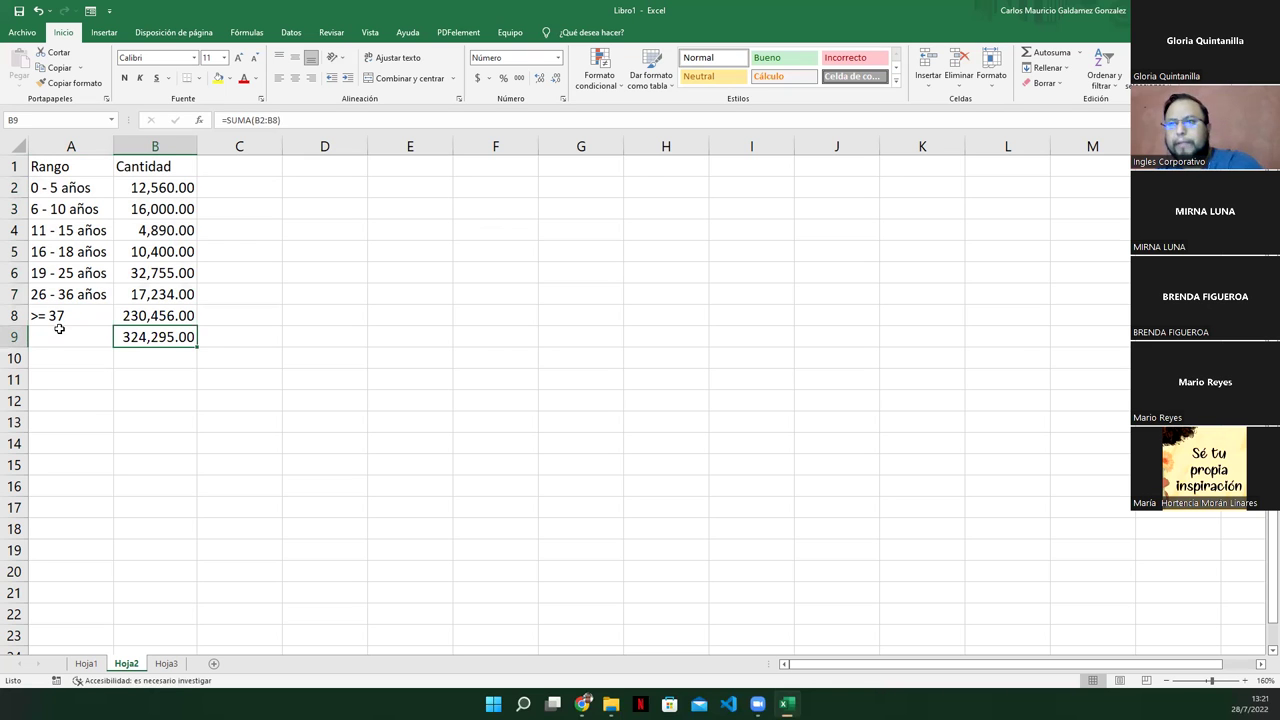
{"action": "key", "text": "Delete"}
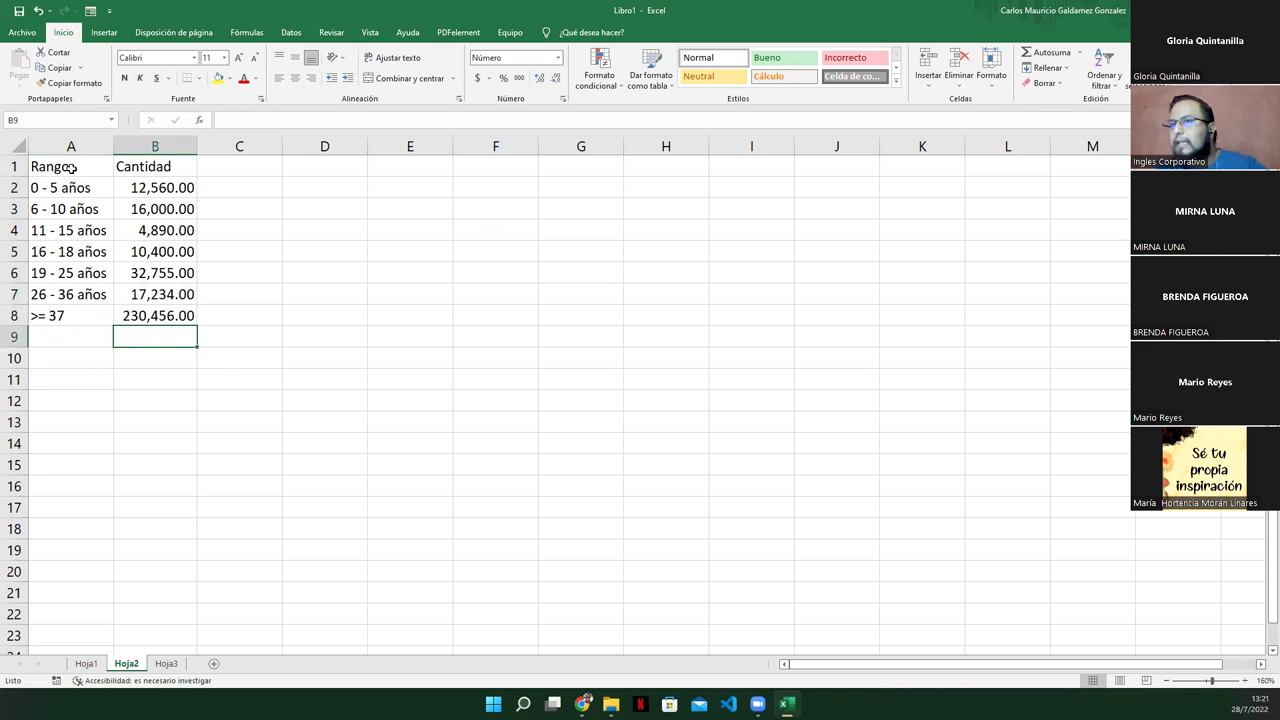
{"action": "left_click_drag", "start_coordinate": [72, 168], "coordinate": [170, 313]}
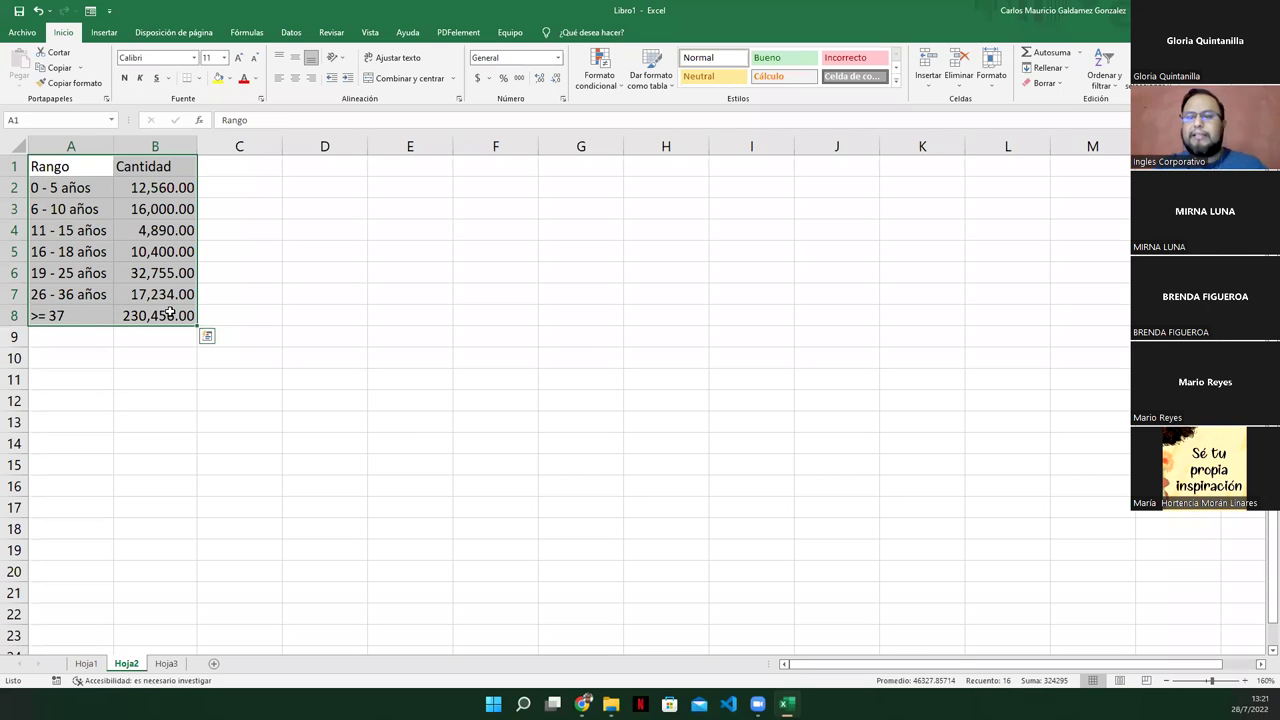
Step: Browse the column, line and pie chart galleries on the Insertar tab
{"action": "left_click", "coordinate": [104, 33]}
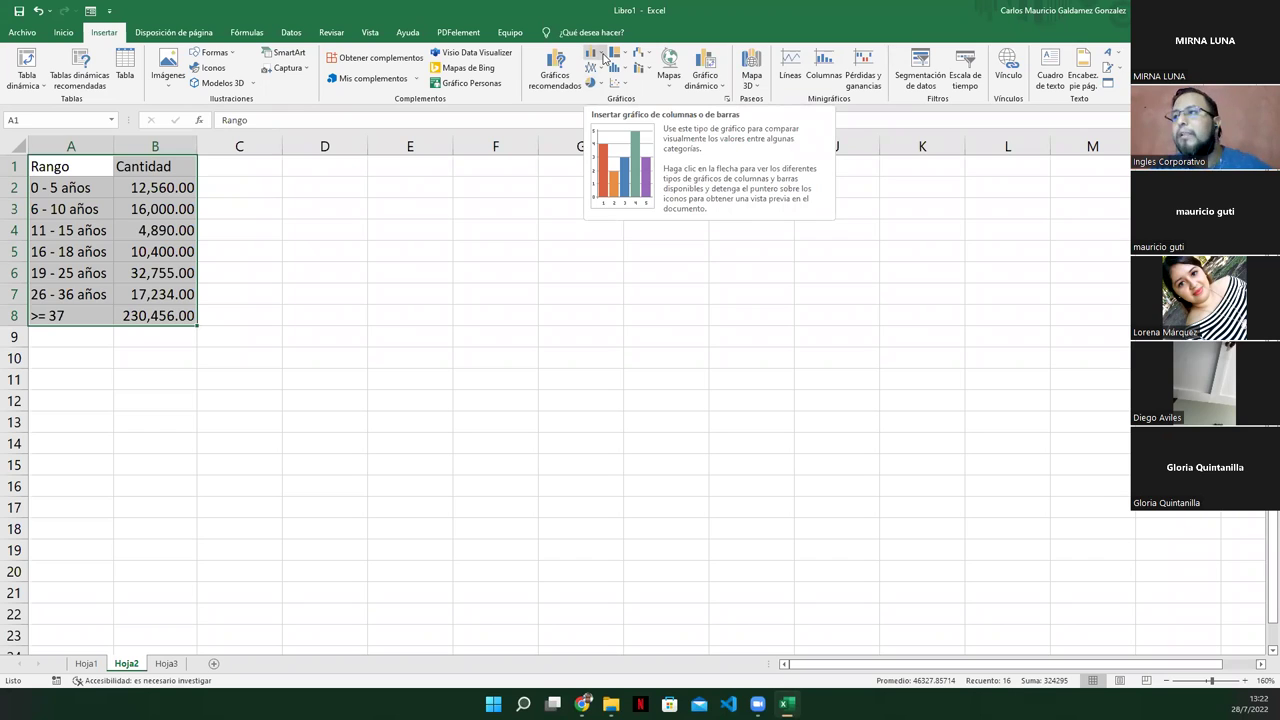
{"action": "left_click", "coordinate": [603, 58]}
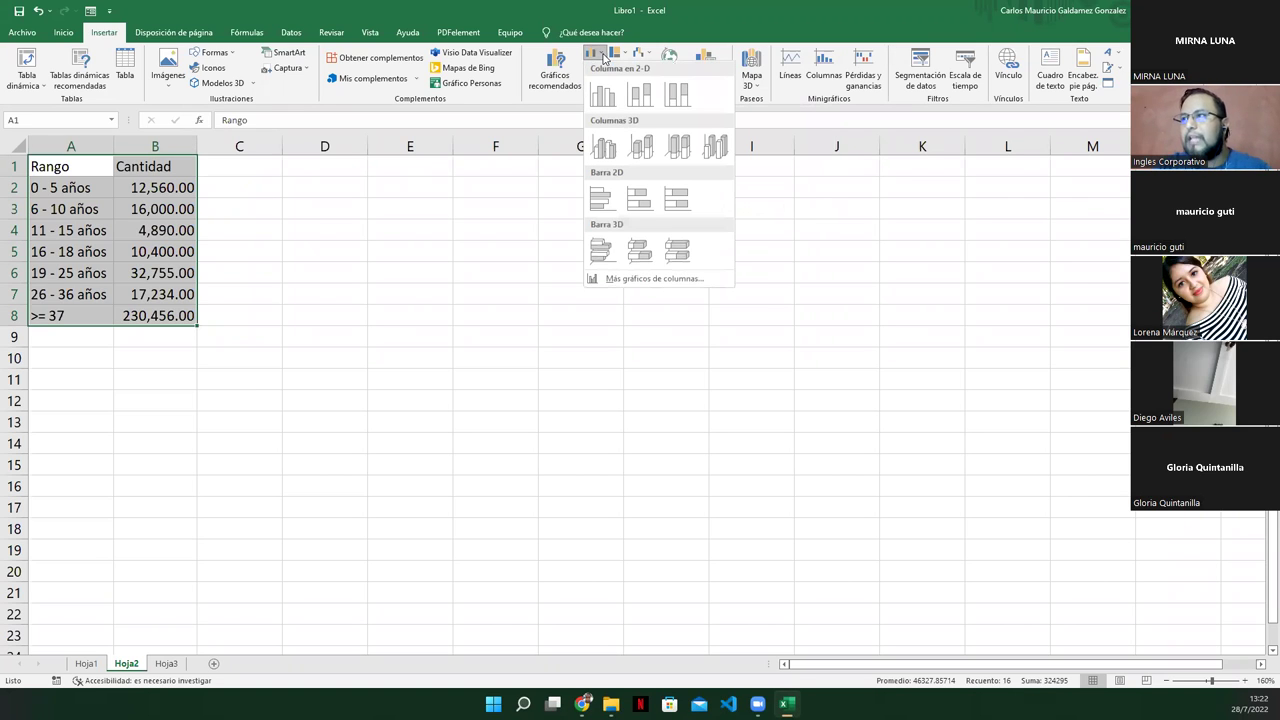
{"action": "left_click", "coordinate": [603, 58]}
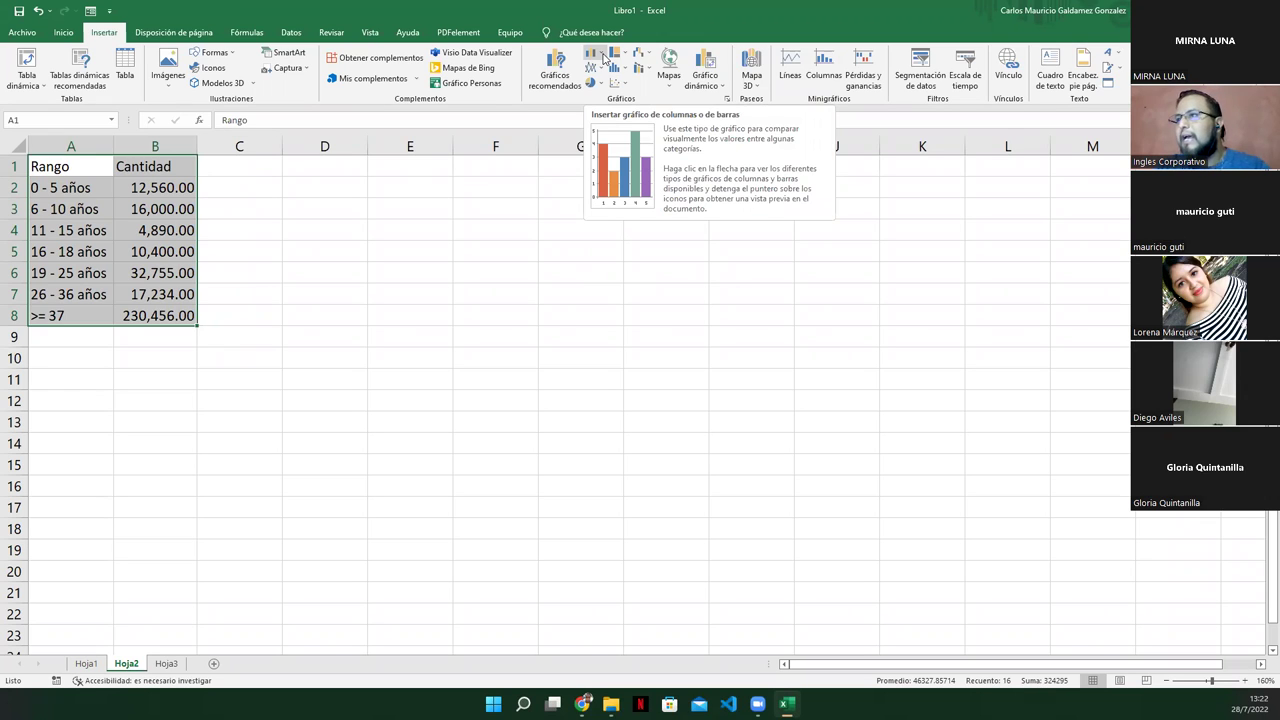
{"action": "left_click", "coordinate": [601, 70]}
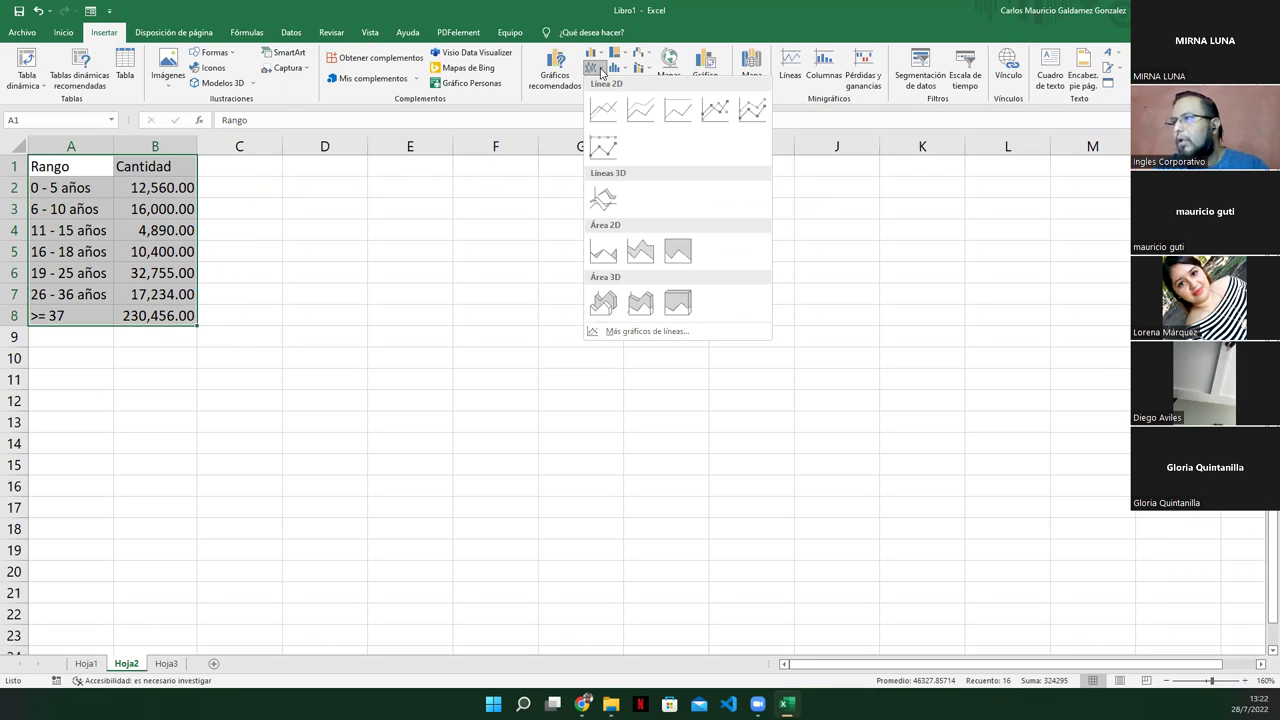
{"action": "left_click", "coordinate": [596, 82]}
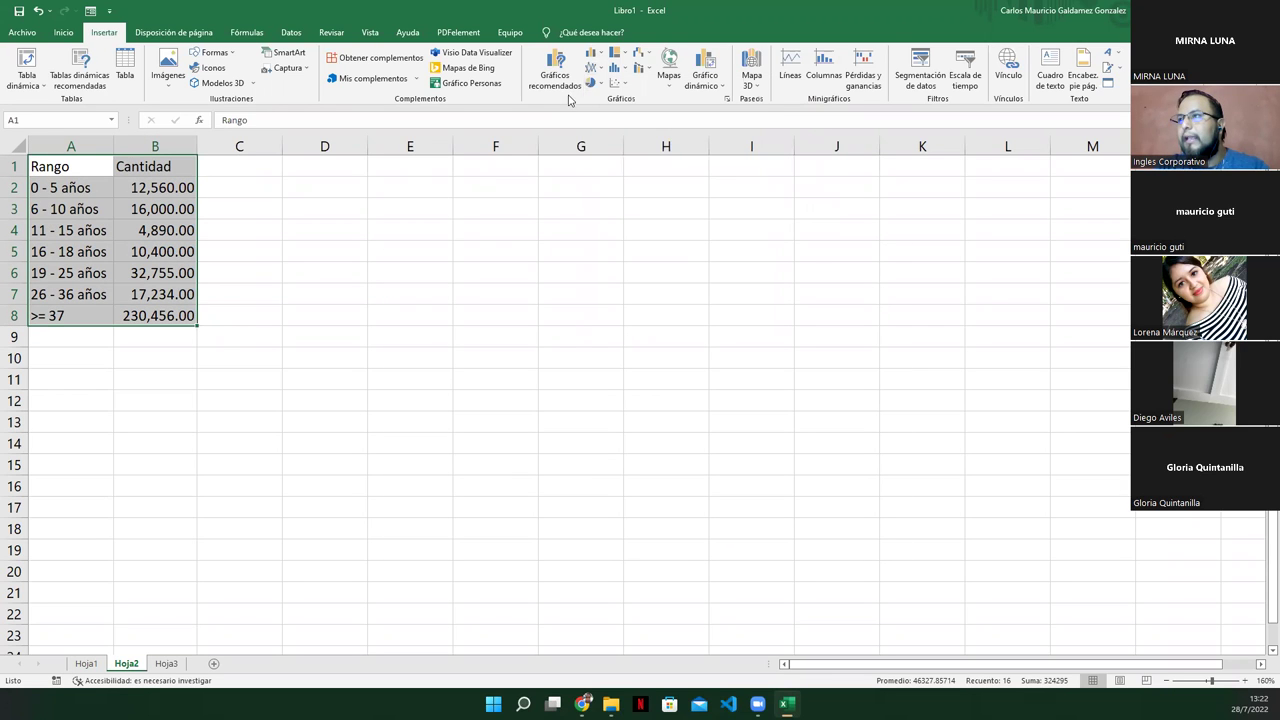
Step: Insert a Circular 3D pie chart of Cantidad and enlarge it to about row 22
{"action": "left_click", "coordinate": [596, 82]}
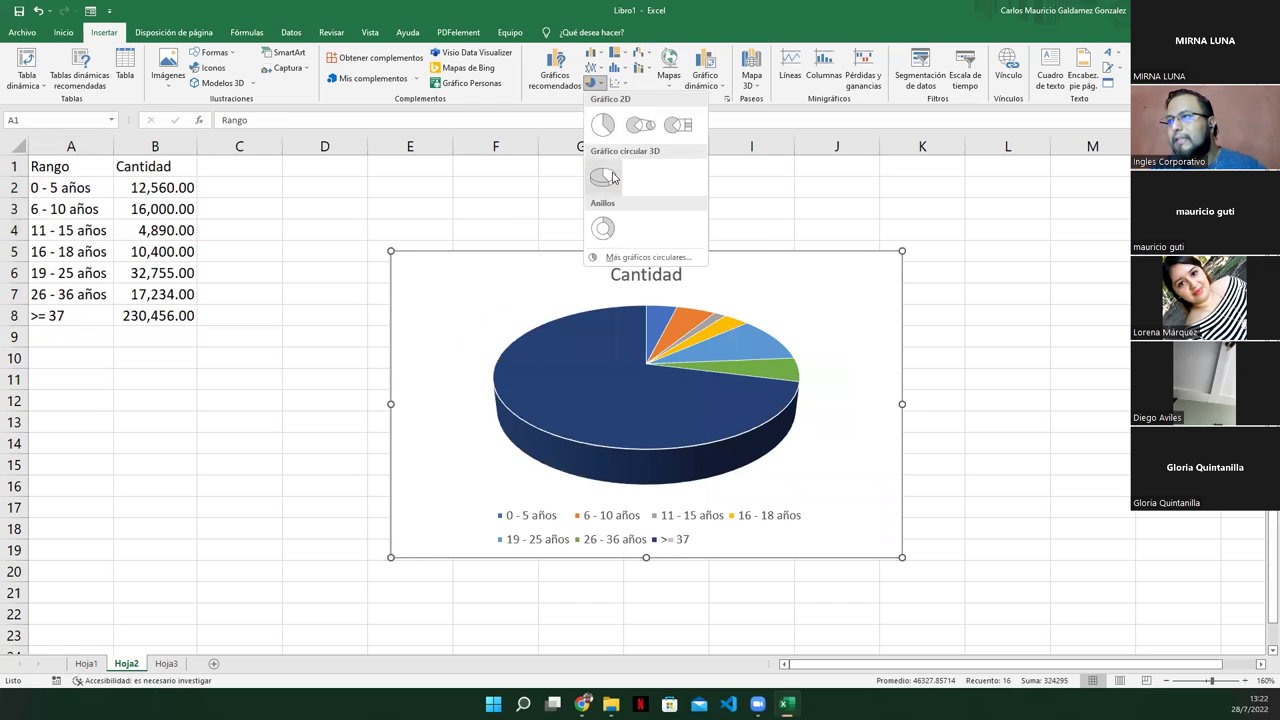
{"action": "left_click", "coordinate": [604, 177]}
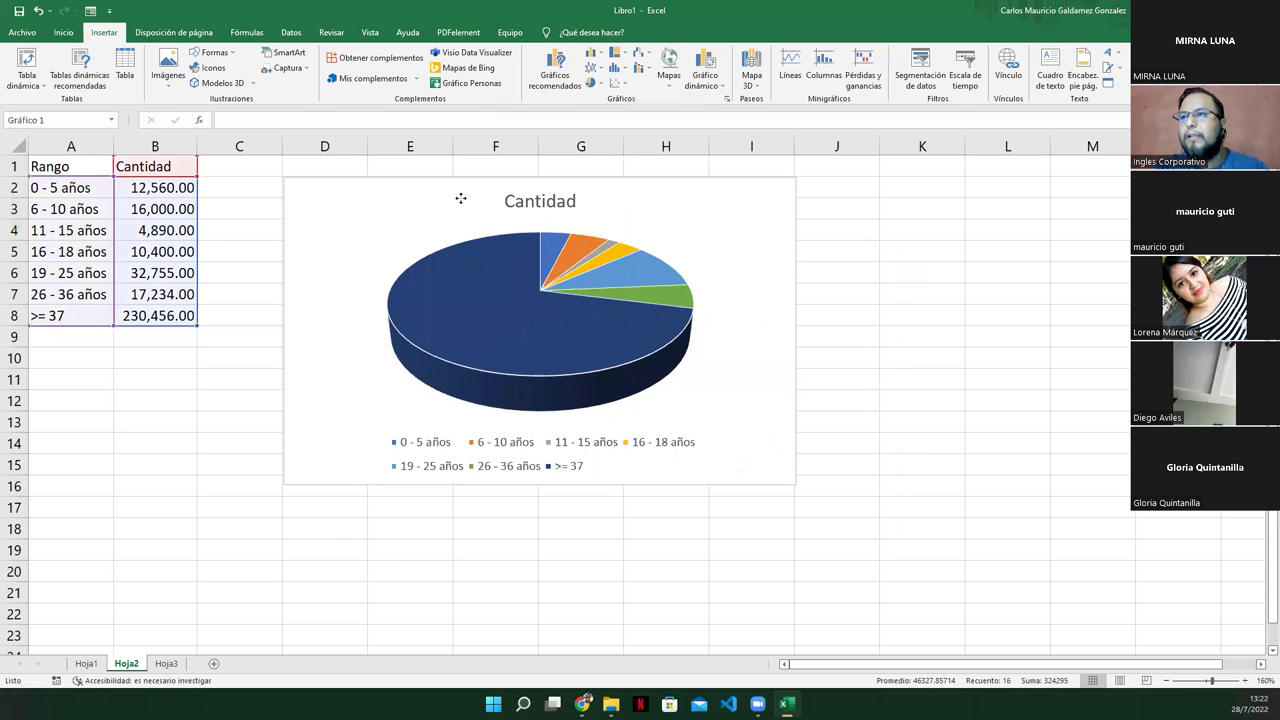
{"action": "left_click_drag", "start_coordinate": [796, 330], "coordinate": [855, 330]}
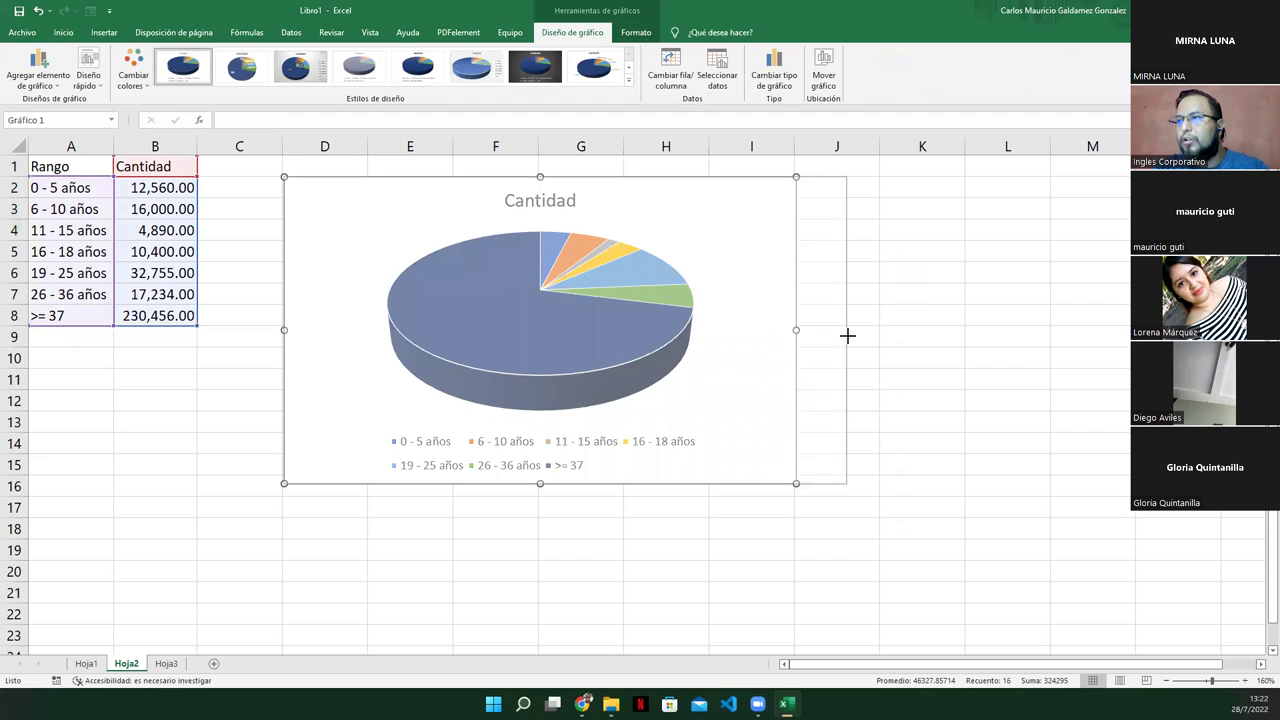
{"action": "left_click_drag", "start_coordinate": [855, 484], "coordinate": [880, 603]}
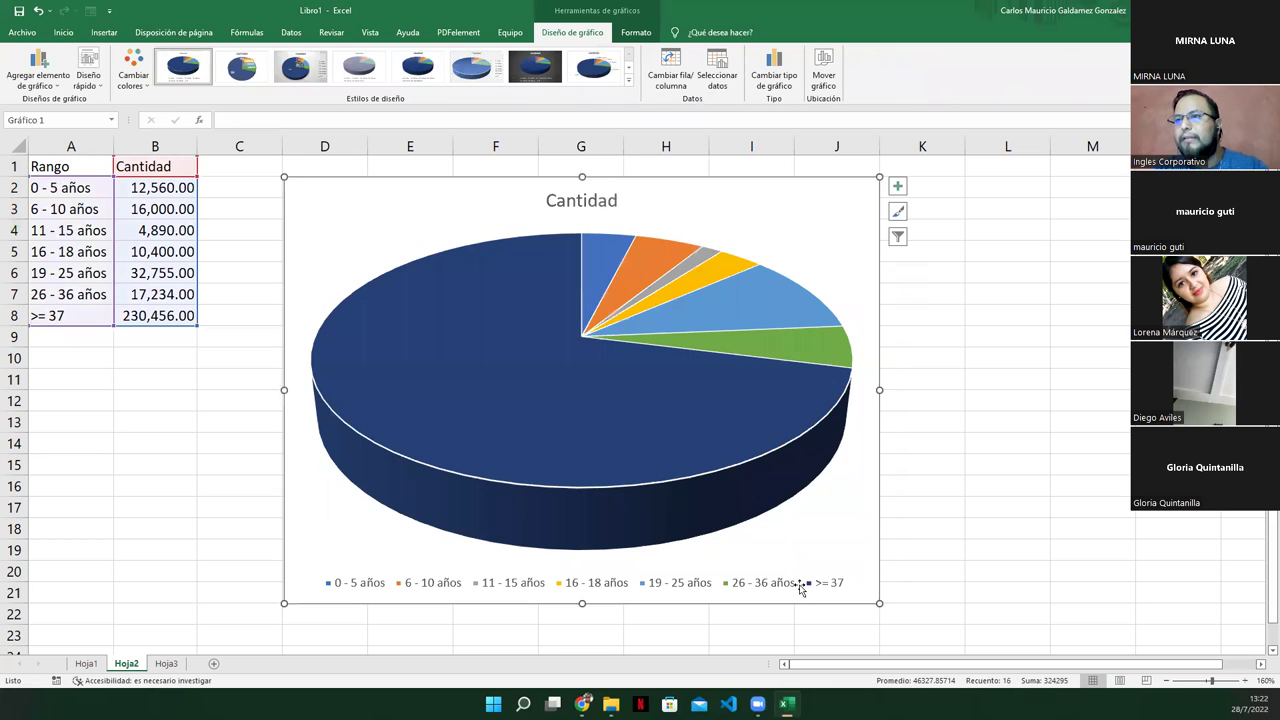
{"action": "left_click", "coordinate": [323, 262]}
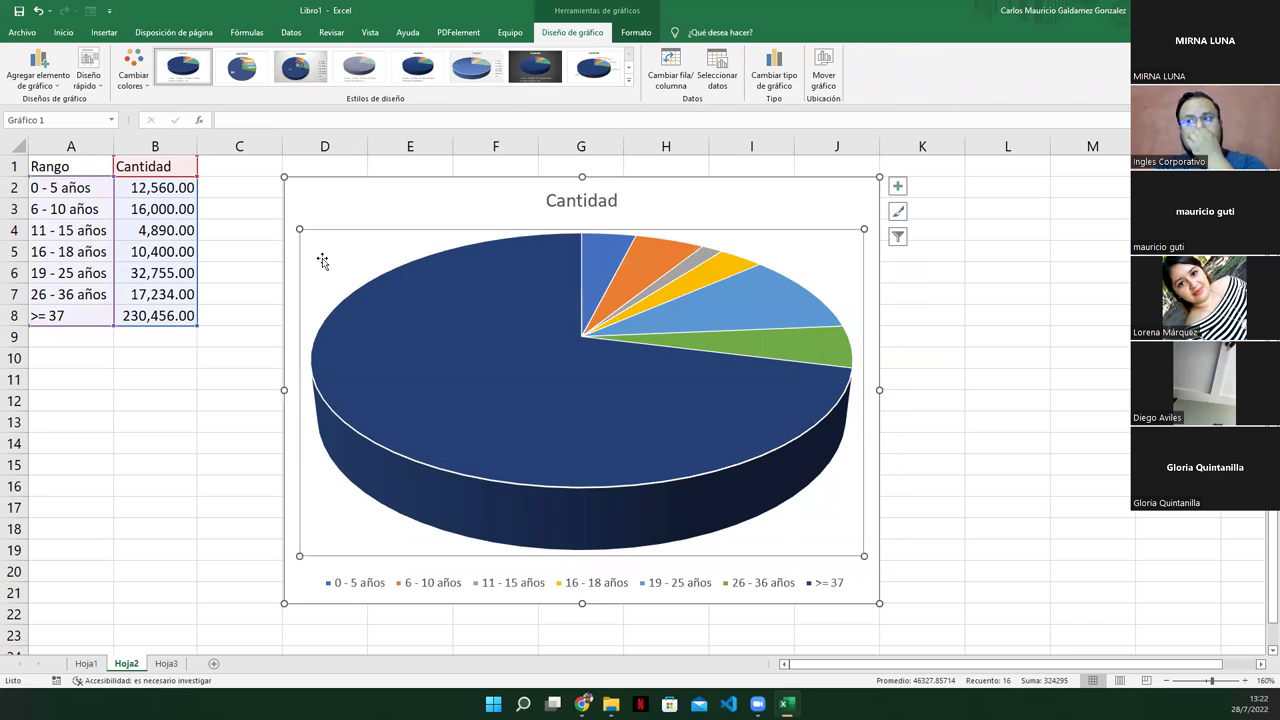
{"action": "left_click", "coordinate": [214, 362]}
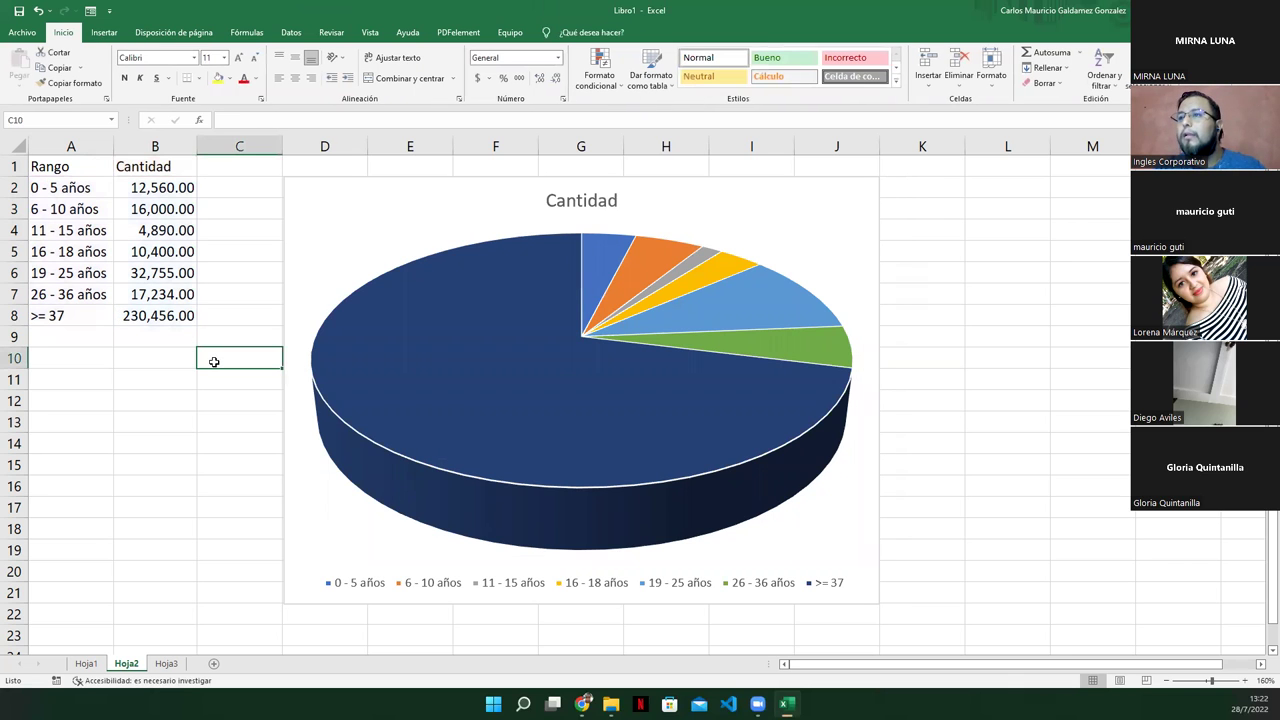
{"action": "left_click_drag", "start_coordinate": [89, 164], "coordinate": [148, 315]}
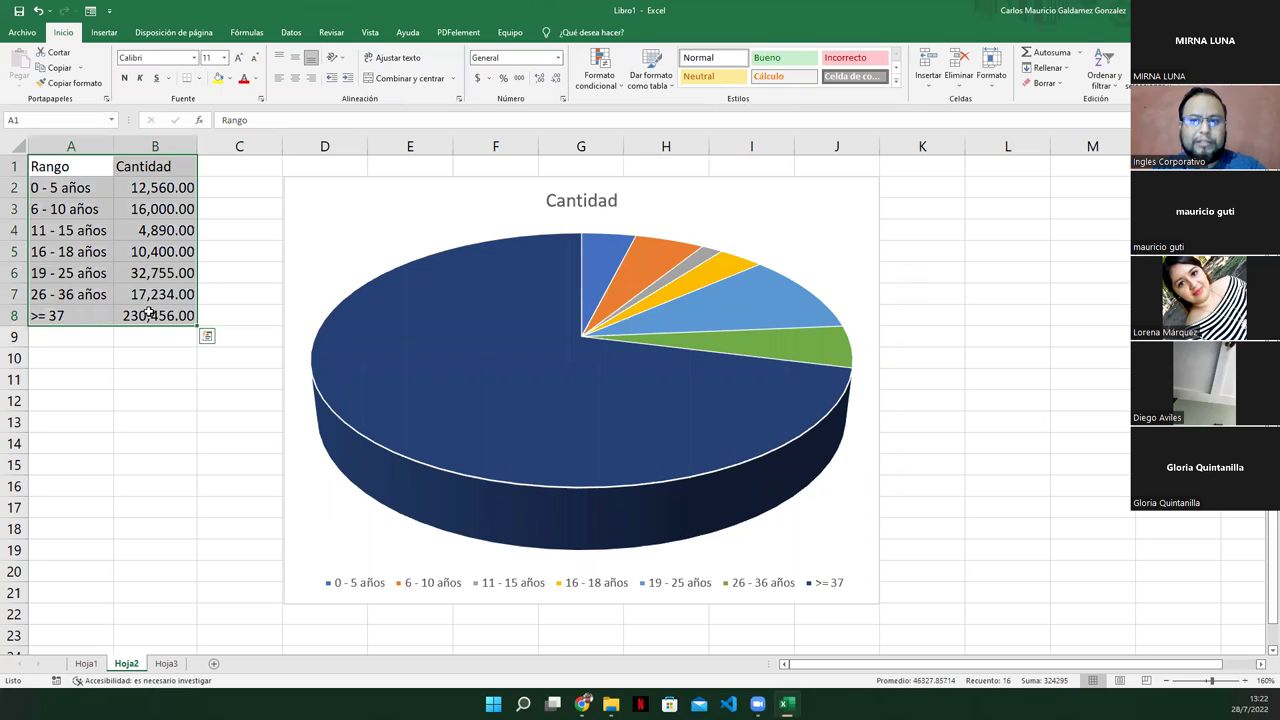
Step: Convert A1:B8 into a formatted table with headers
{"action": "left_click", "coordinate": [105, 32]}
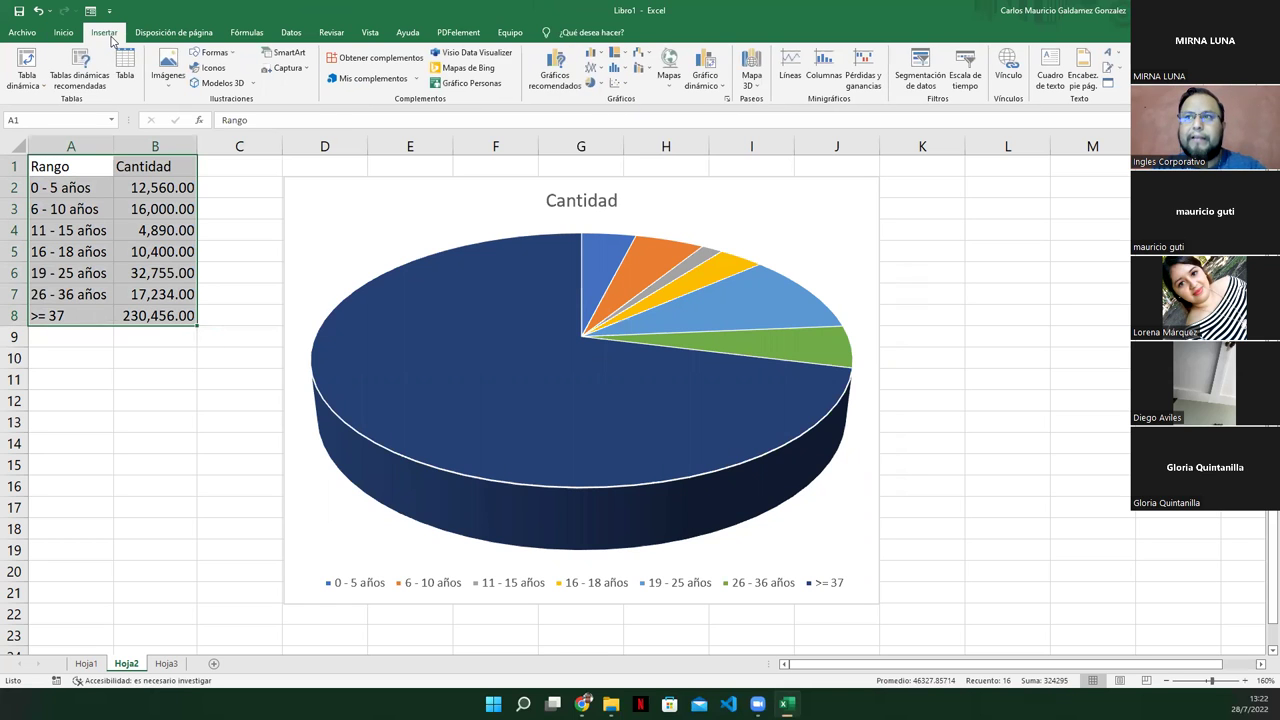
{"action": "left_click", "coordinate": [124, 66]}
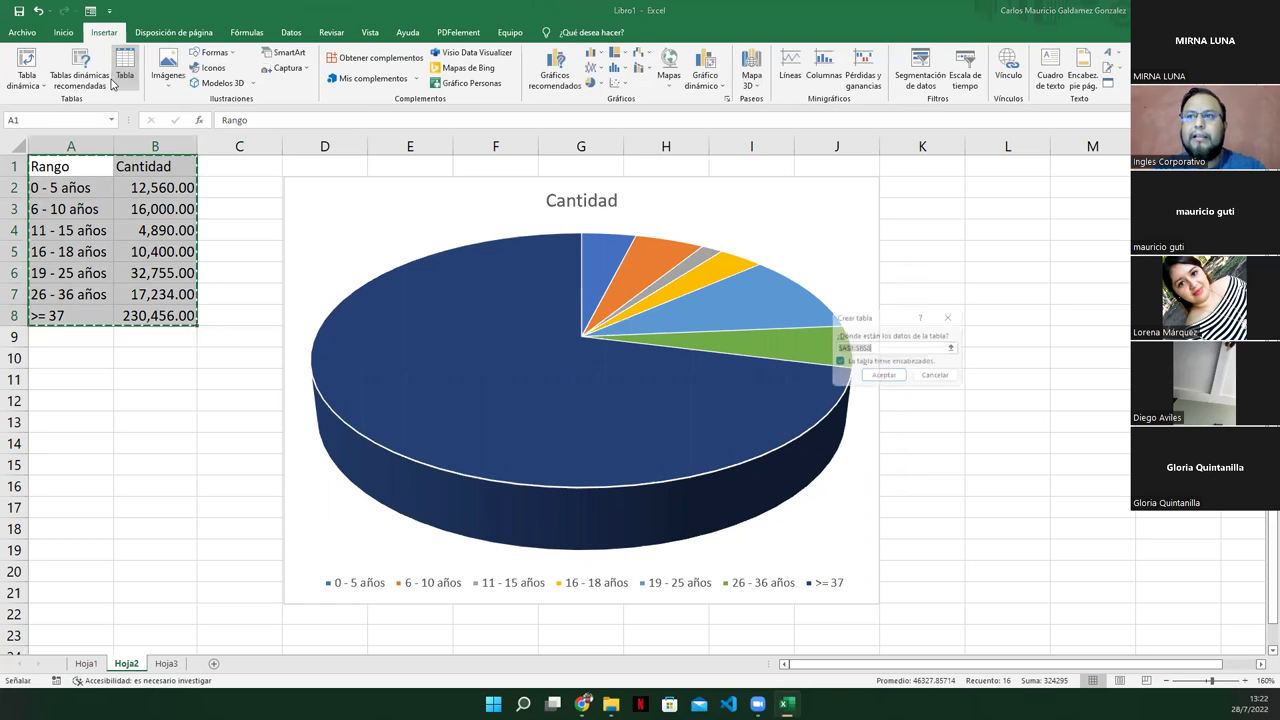
{"action": "left_click", "coordinate": [882, 377]}
{"action": "left_click", "coordinate": [135, 287]}
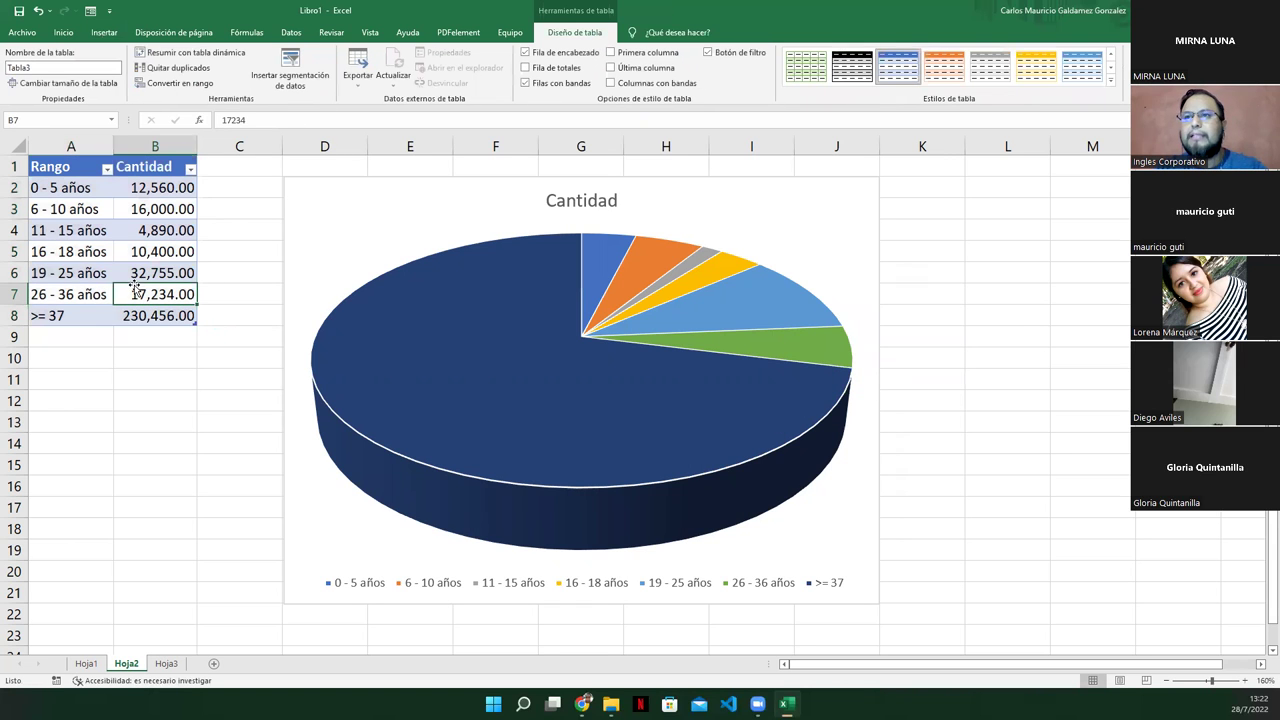
Step: Filter Rango to hide several age ranges, then clear the filter to restore all seven
{"action": "left_click", "coordinate": [107, 169]}
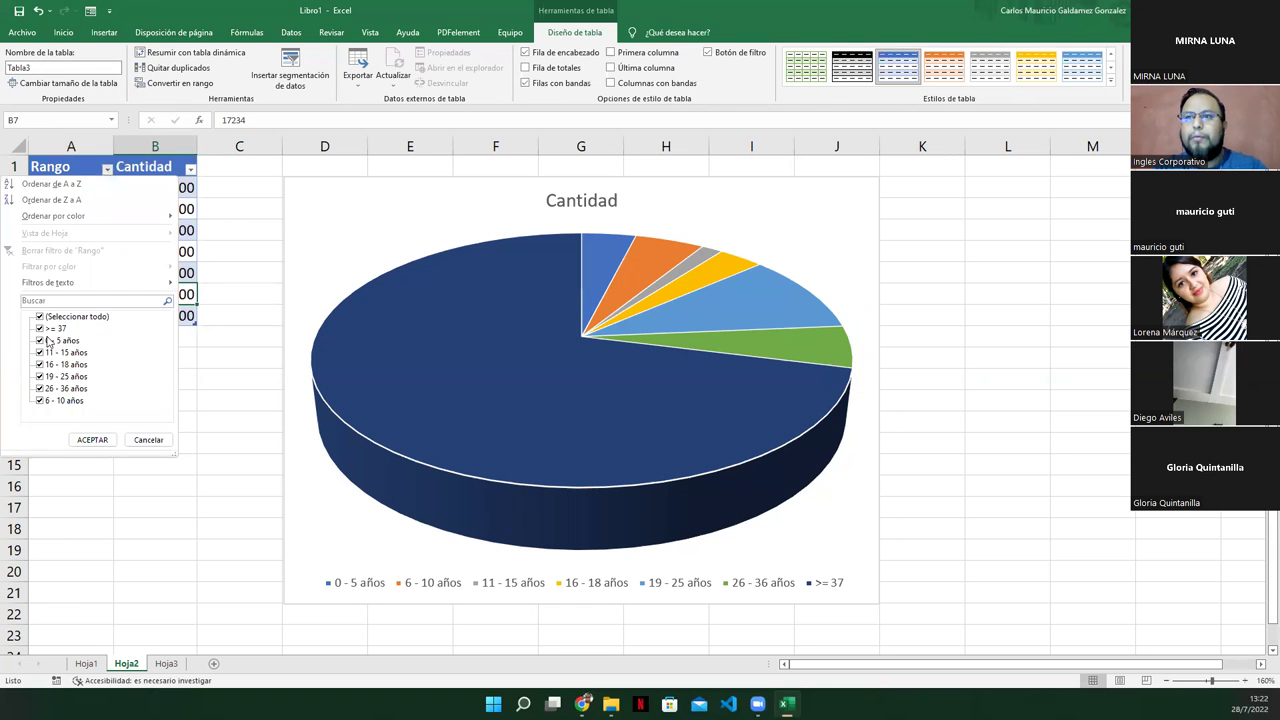
{"action": "left_click", "coordinate": [40, 328]}
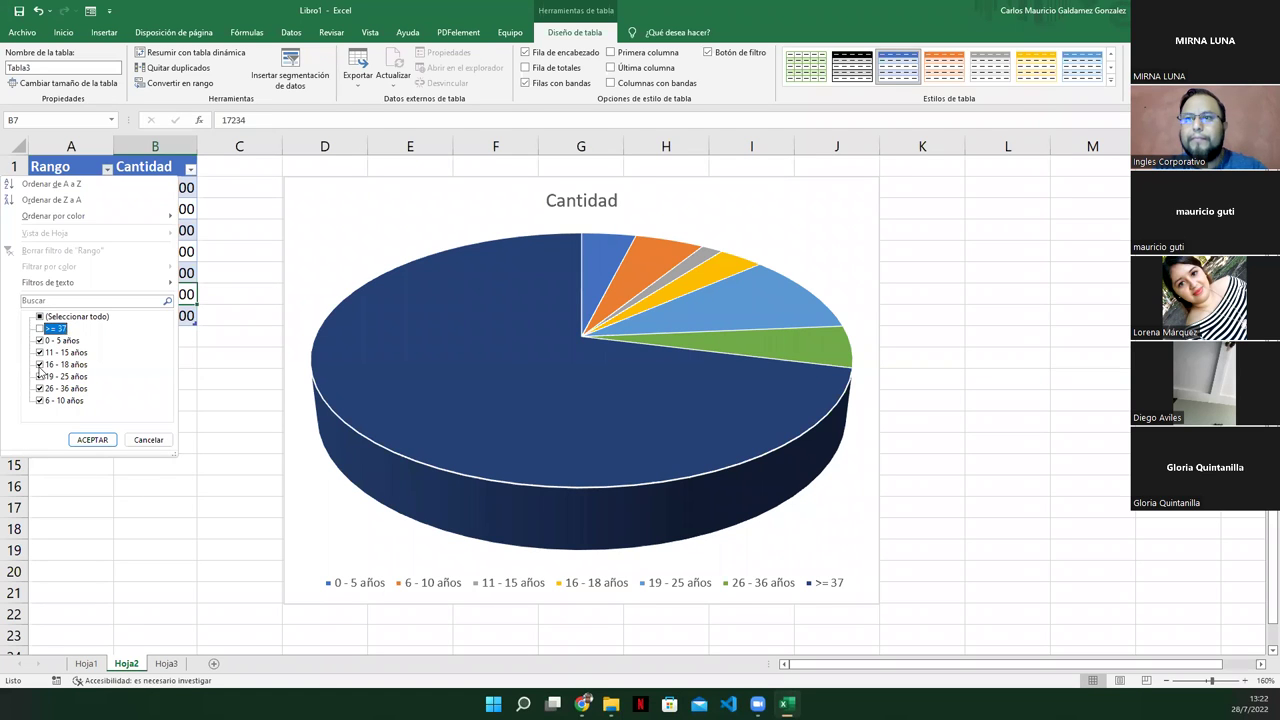
{"action": "left_click", "coordinate": [40, 364]}
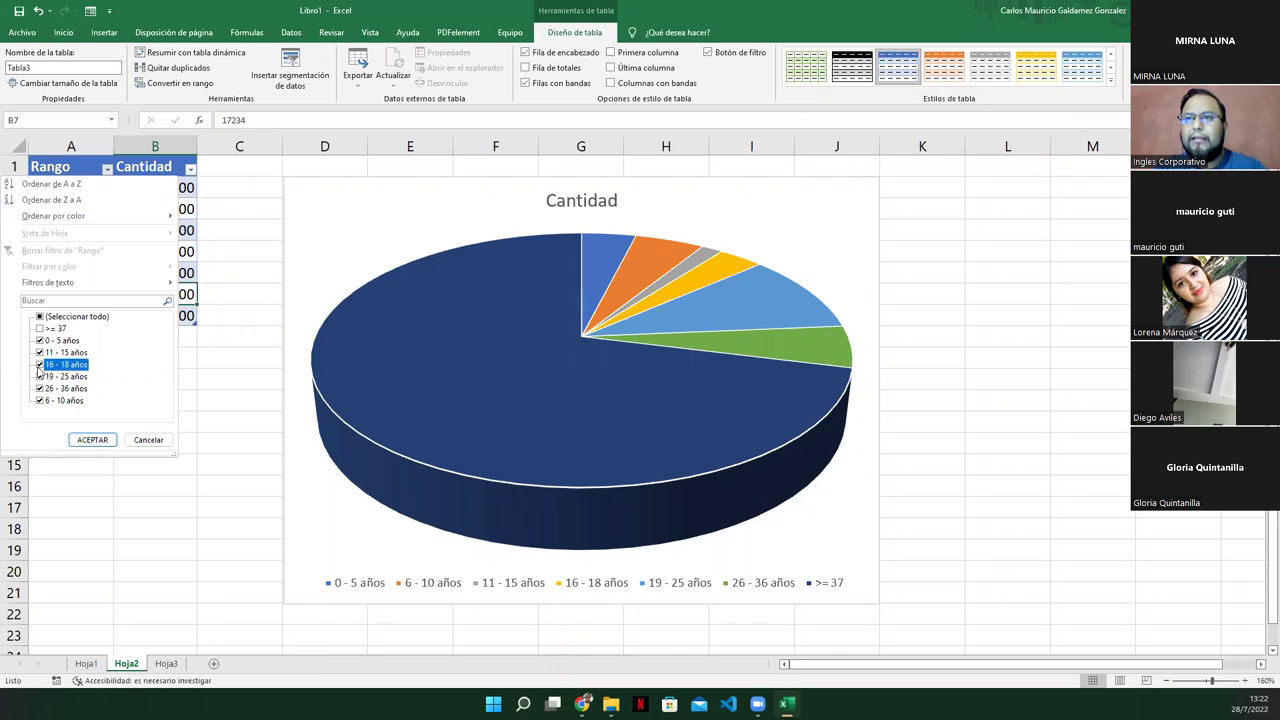
{"action": "left_click", "coordinate": [40, 376]}
{"action": "left_click", "coordinate": [40, 388]}
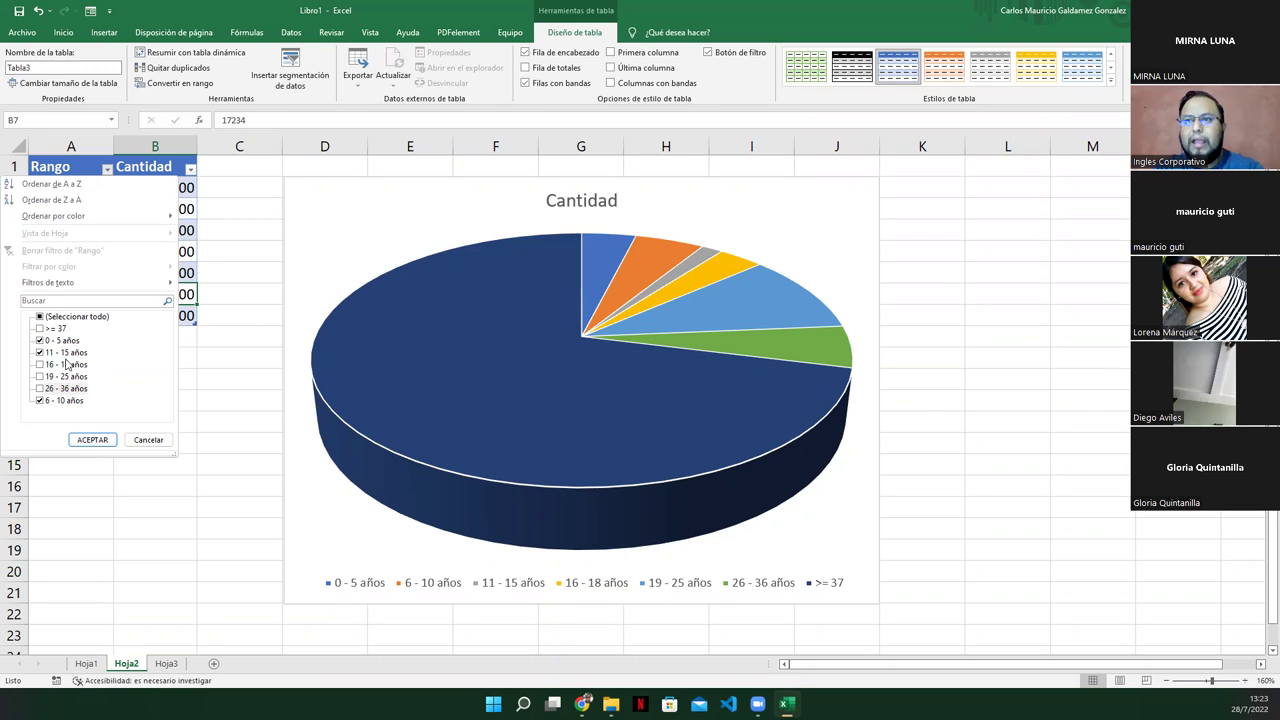
{"action": "left_click", "coordinate": [47, 365]}
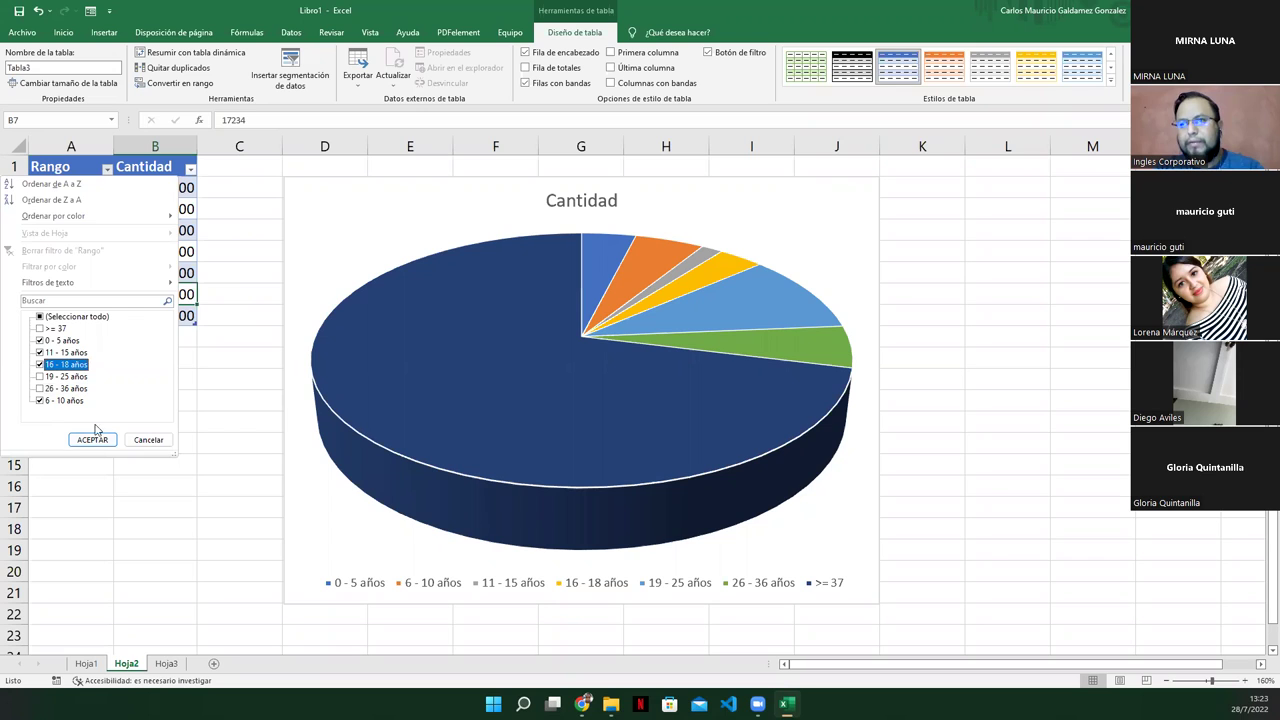
{"action": "left_click", "coordinate": [90, 440]}
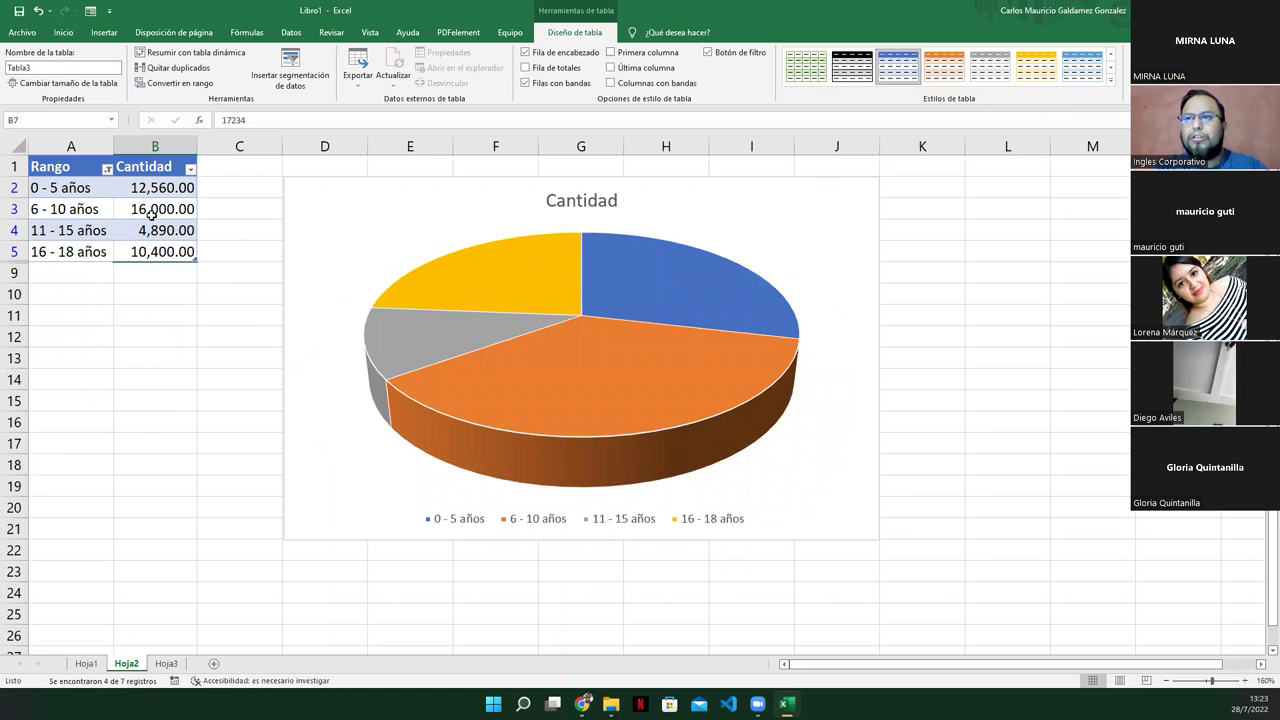
{"action": "left_click", "coordinate": [107, 168]}
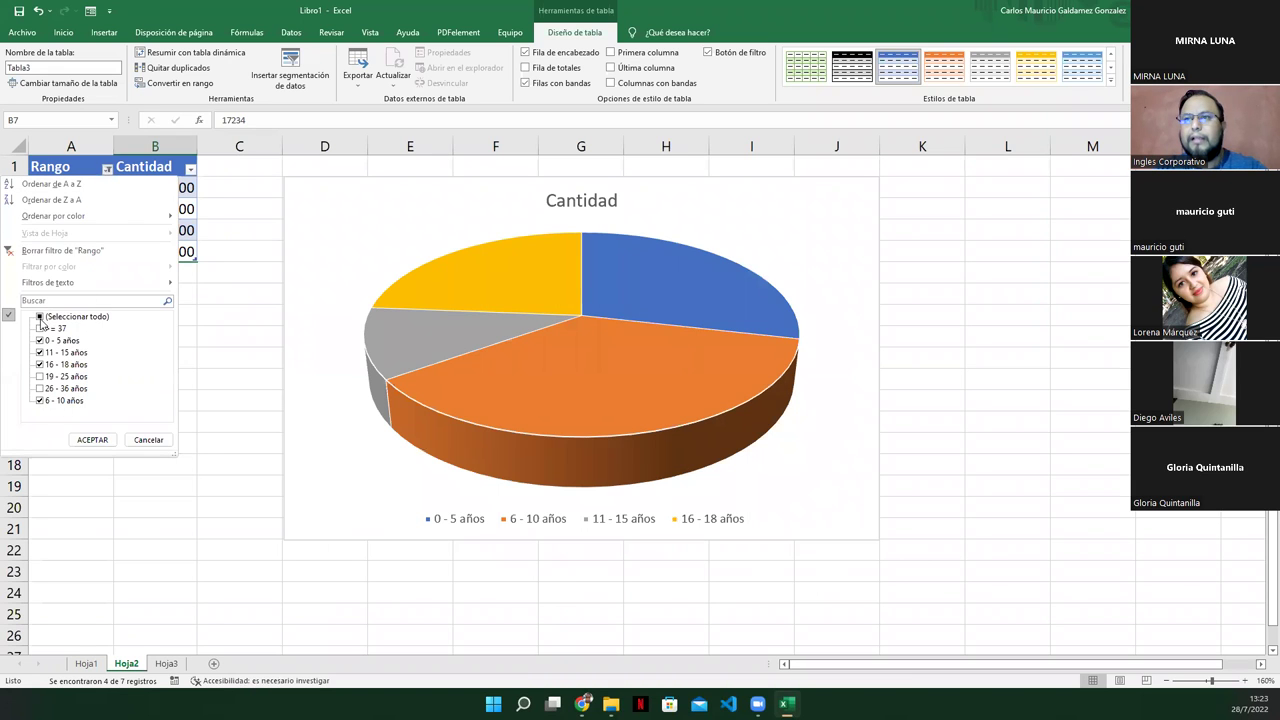
{"action": "left_click", "coordinate": [89, 439]}
{"action": "left_click", "coordinate": [132, 360]}
{"action": "left_click", "coordinate": [90, 230]}
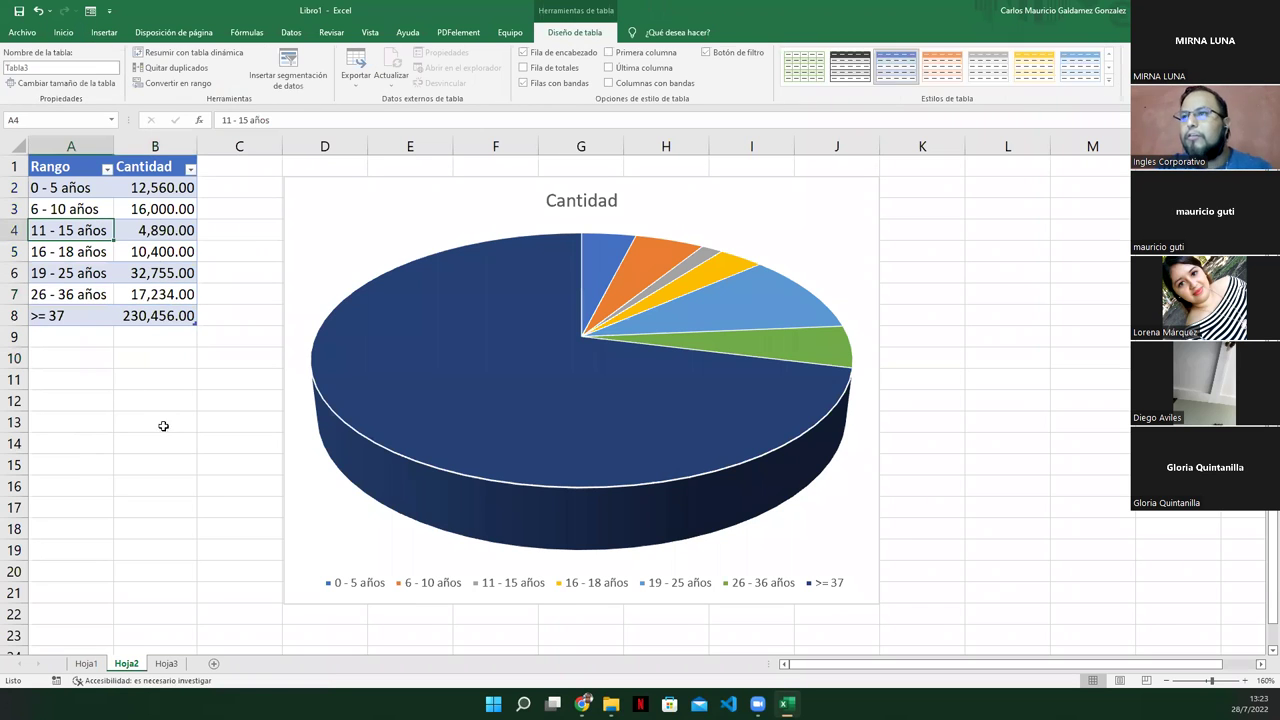
Step: Inspect the pie chart's series and legend, then Autosuma Cantidad into B9 for 324,295.00
{"action": "left_click", "coordinate": [390, 413]}
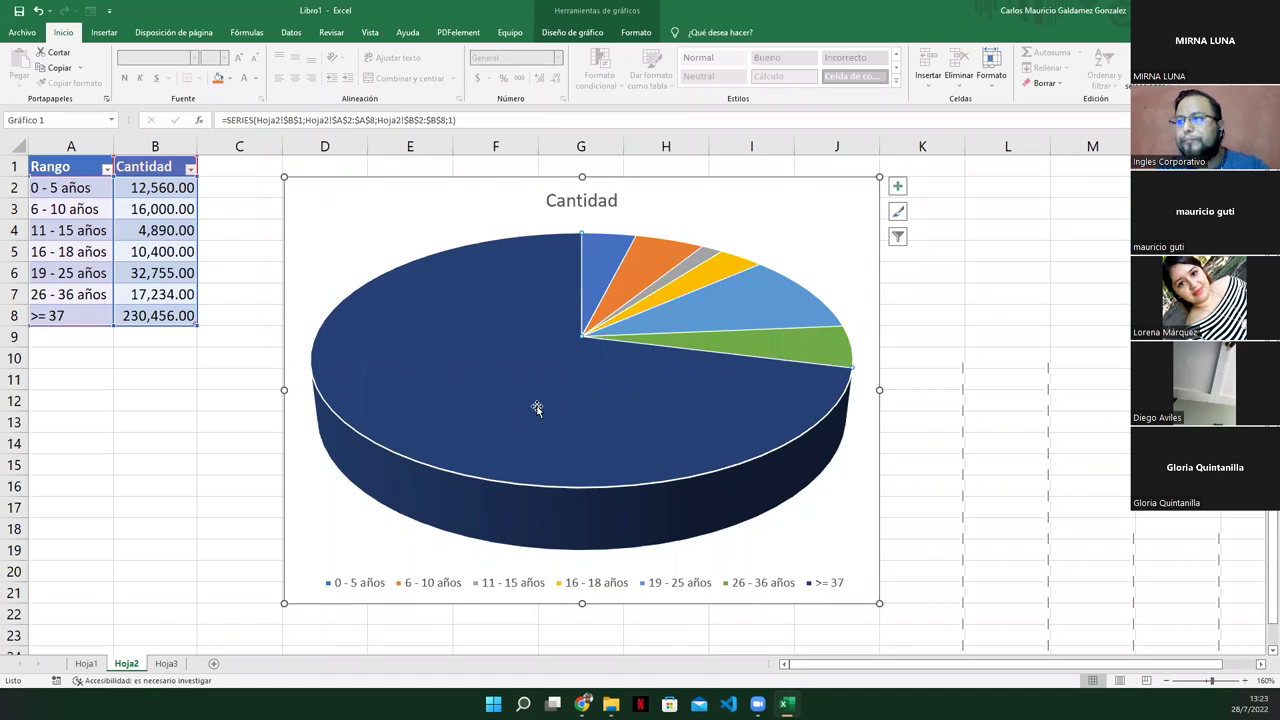
{"action": "left_click", "coordinate": [940, 514]}
{"action": "mouse_move", "coordinate": [599, 427]}
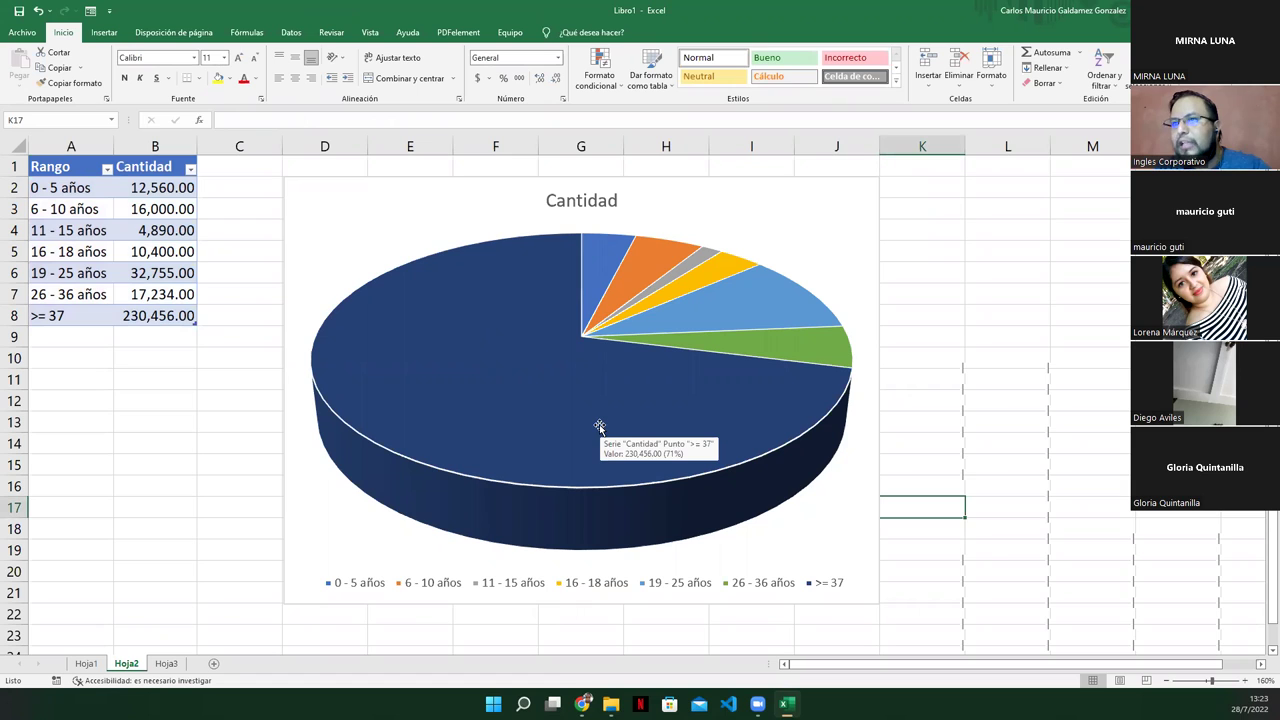
{"action": "left_click", "coordinate": [599, 427]}
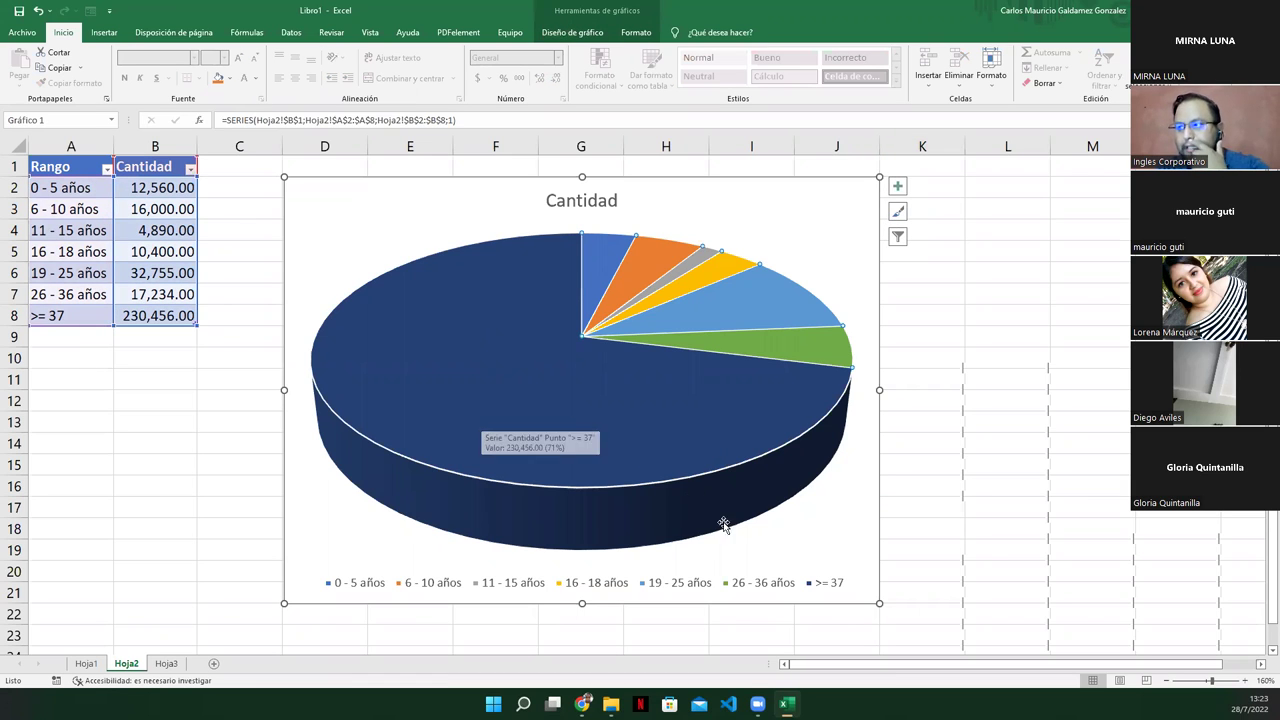
{"action": "left_click", "coordinate": [809, 590]}
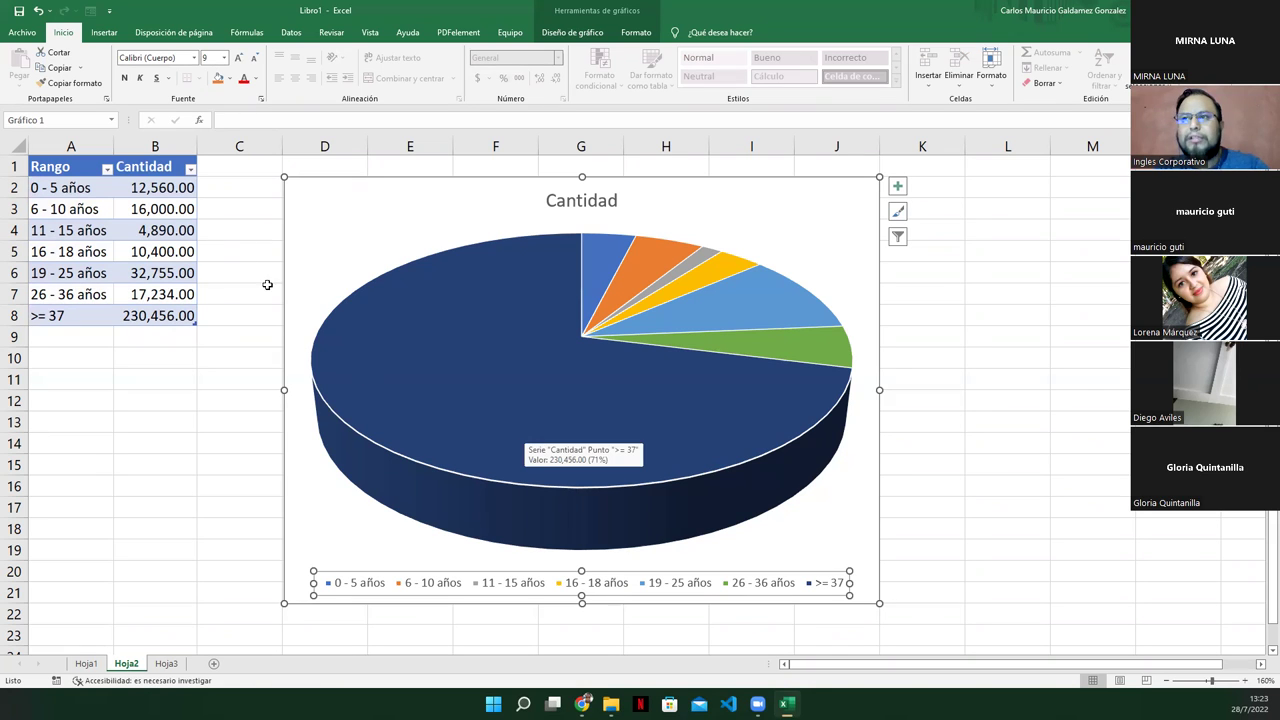
{"action": "left_click", "coordinate": [227, 192]}
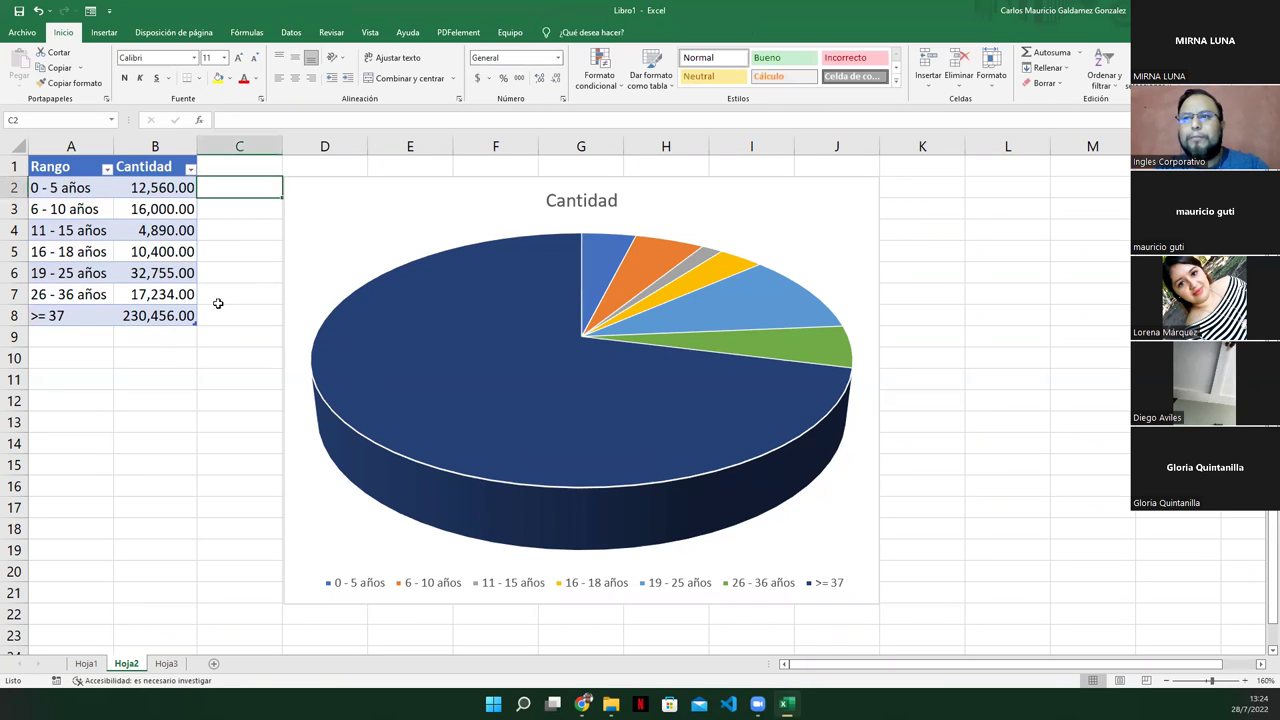
{"action": "left_click", "coordinate": [143, 336]}
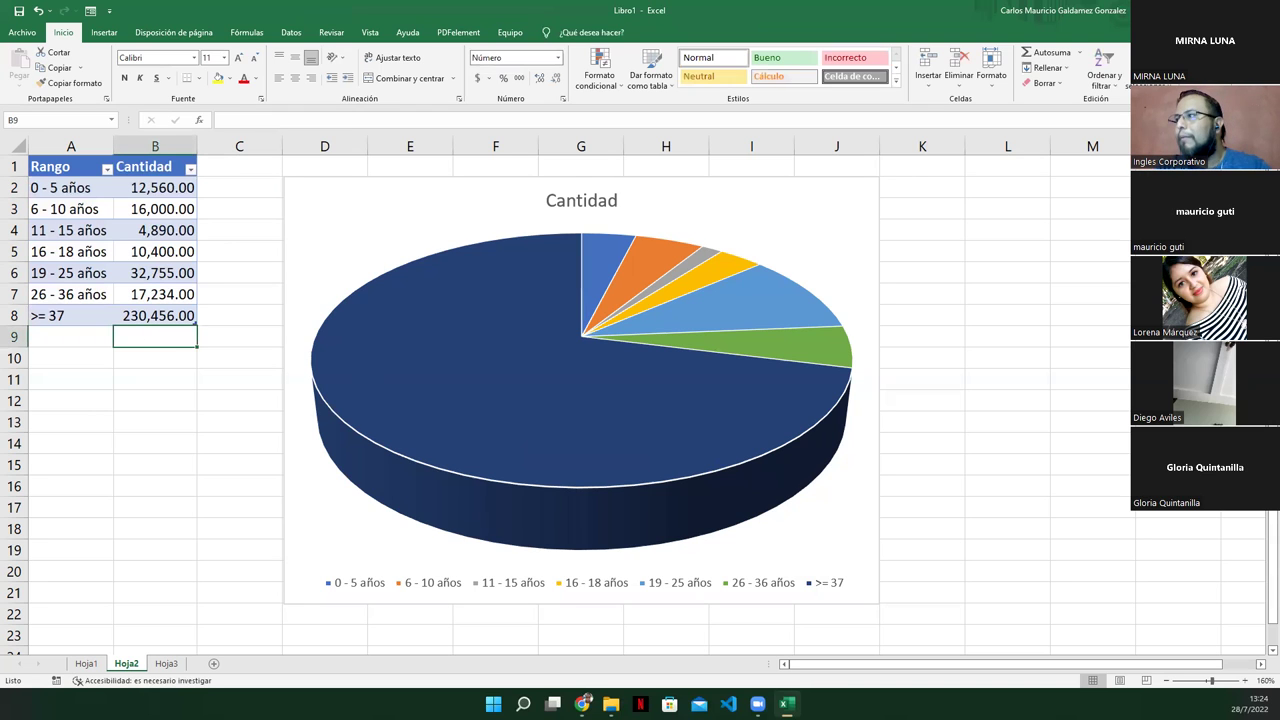
{"action": "left_click", "coordinate": [1043, 52]}
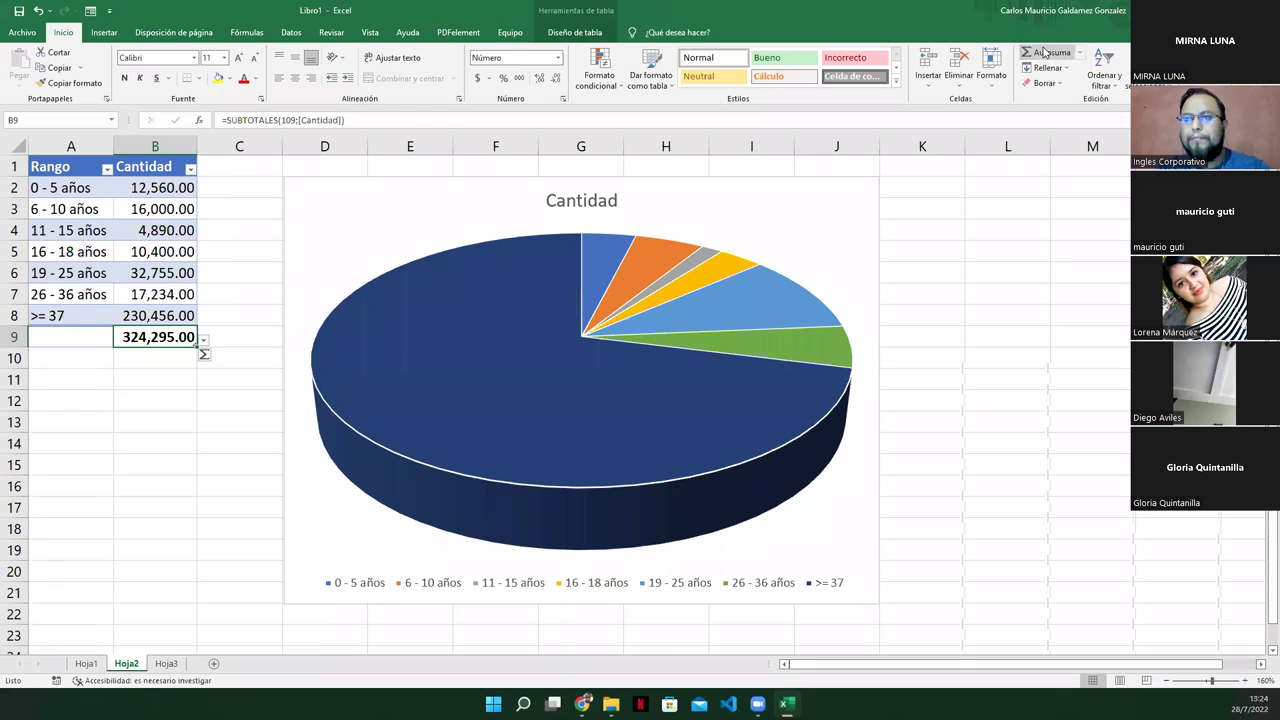
{"action": "left_click", "coordinate": [223, 192]}
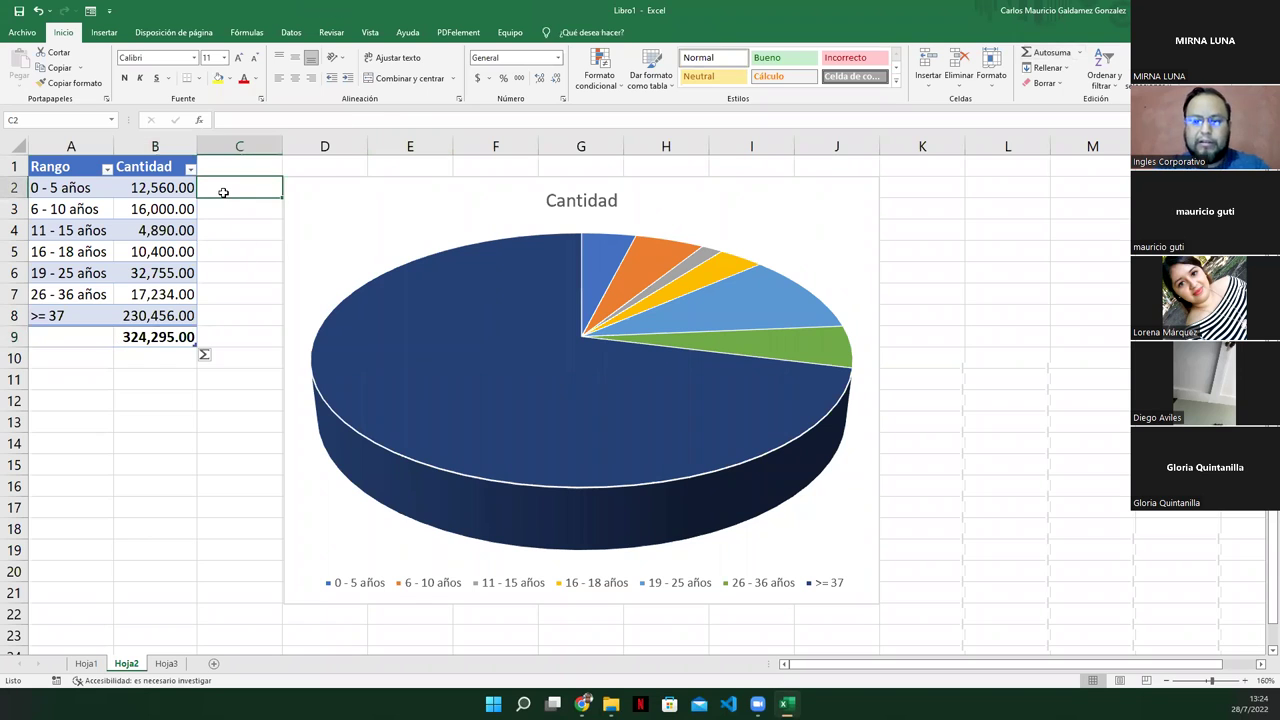
{"action": "type", "text": "="}
{"action": "key", "text": "Left"}
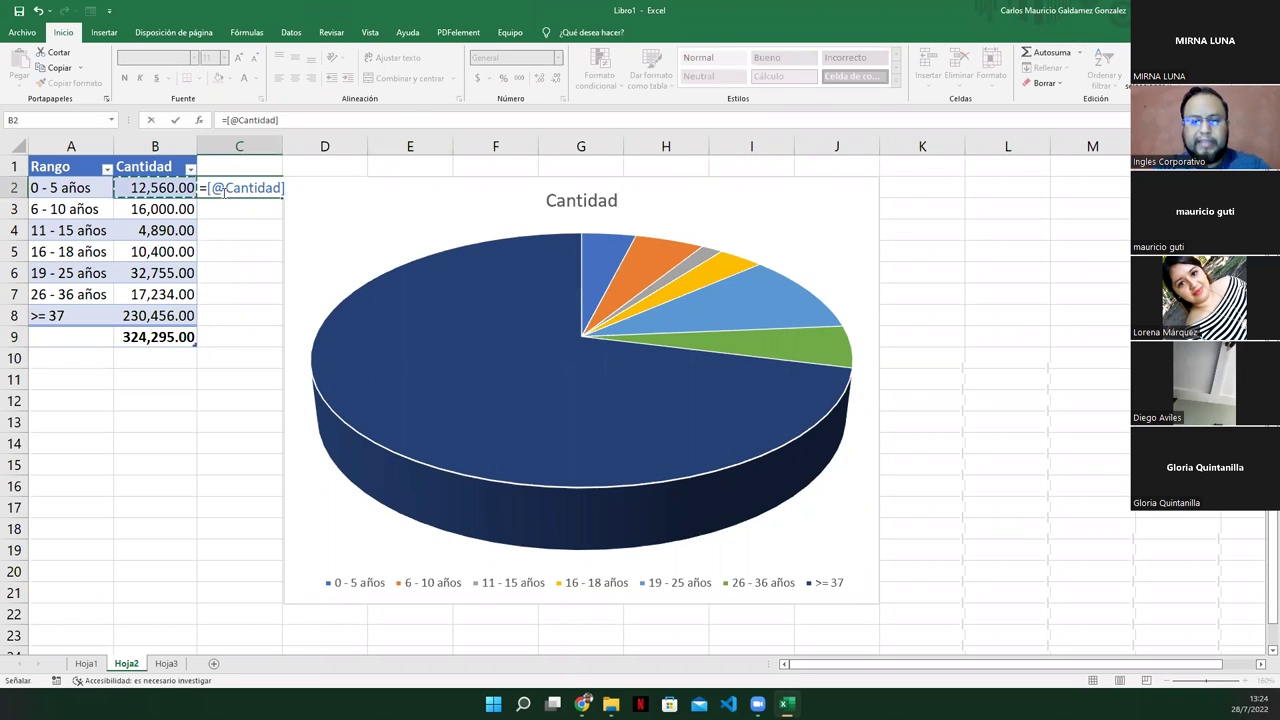
{"action": "type", "text": "7"}
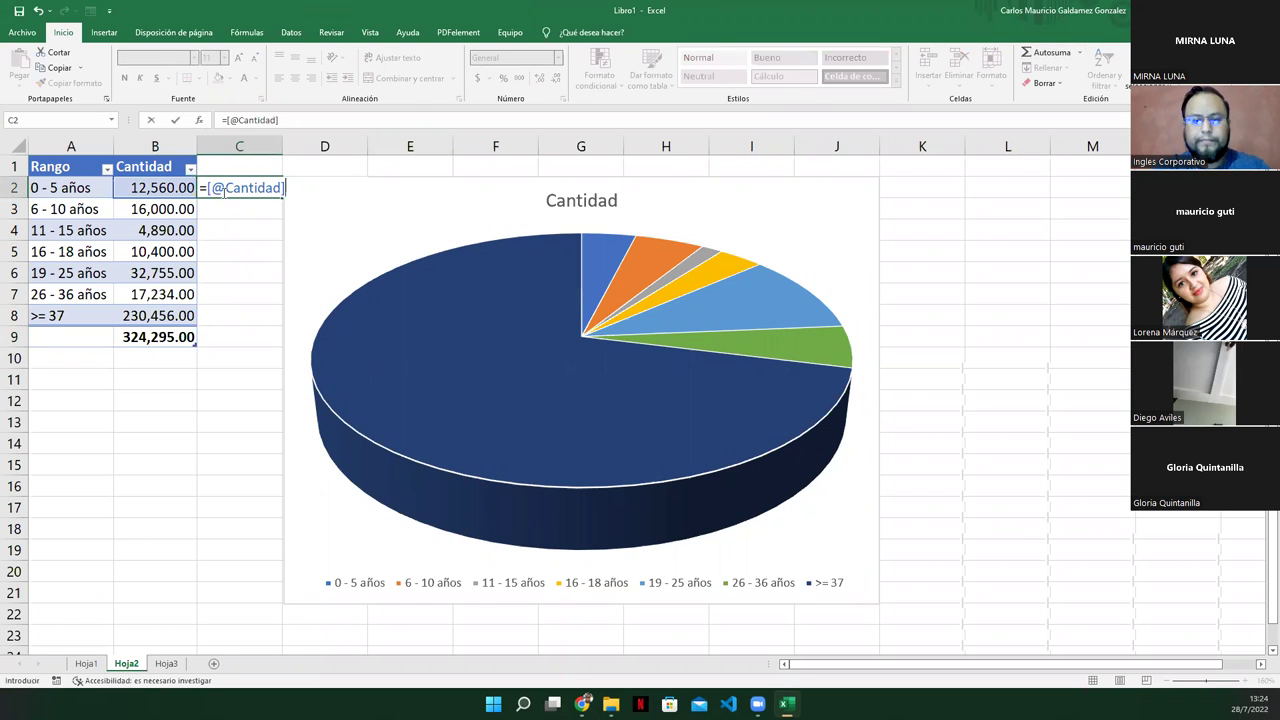
{"action": "left_click", "coordinate": [167, 336]}
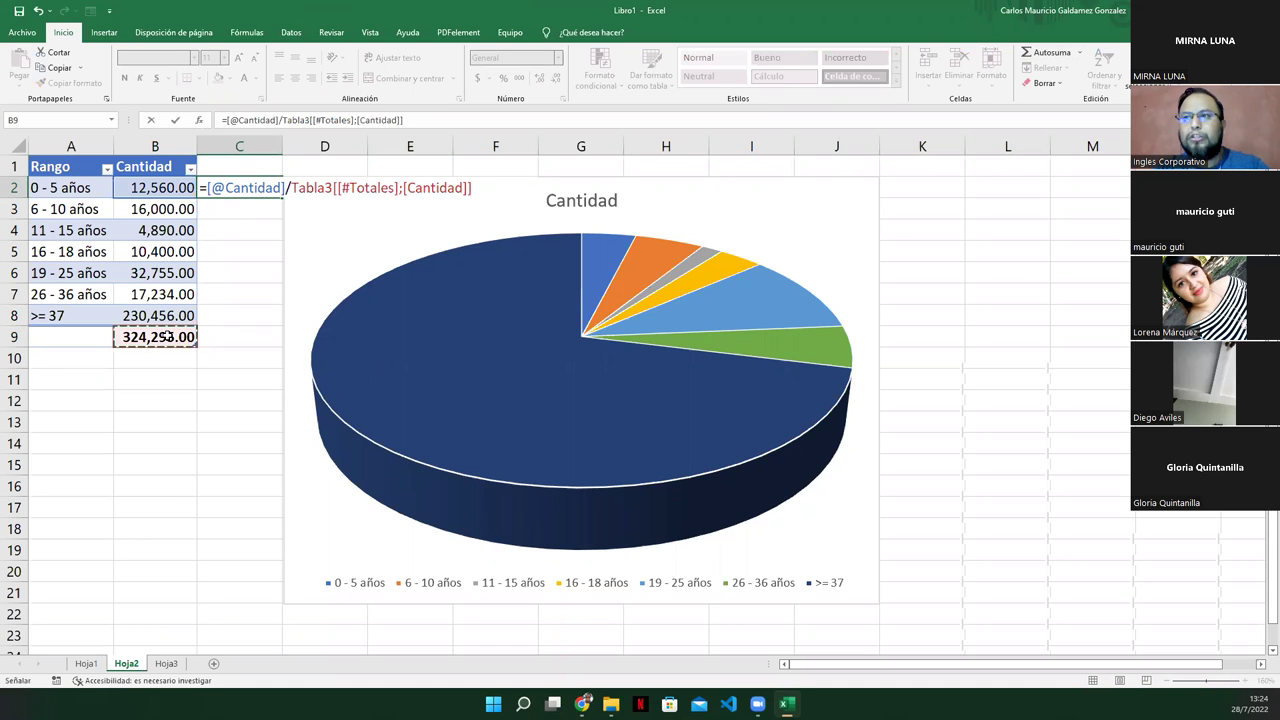
{"action": "left_click", "coordinate": [304, 186]}
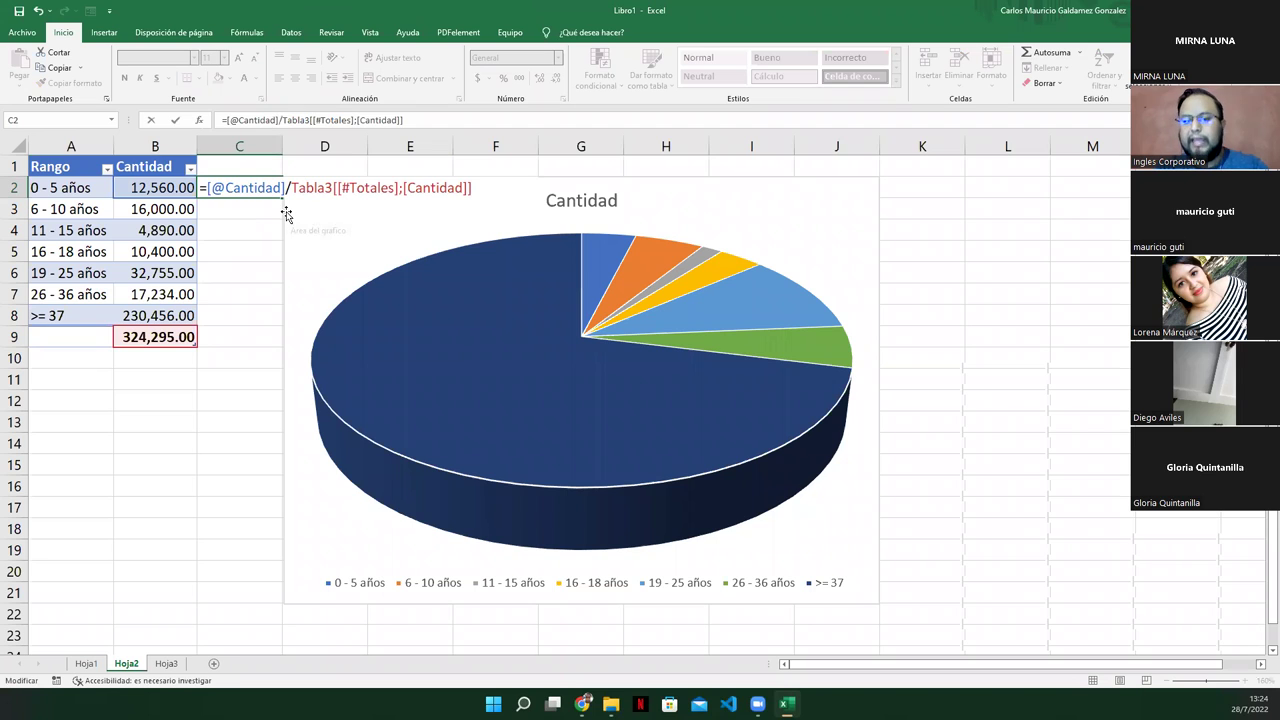
{"action": "key", "text": "ctrl+Return"}
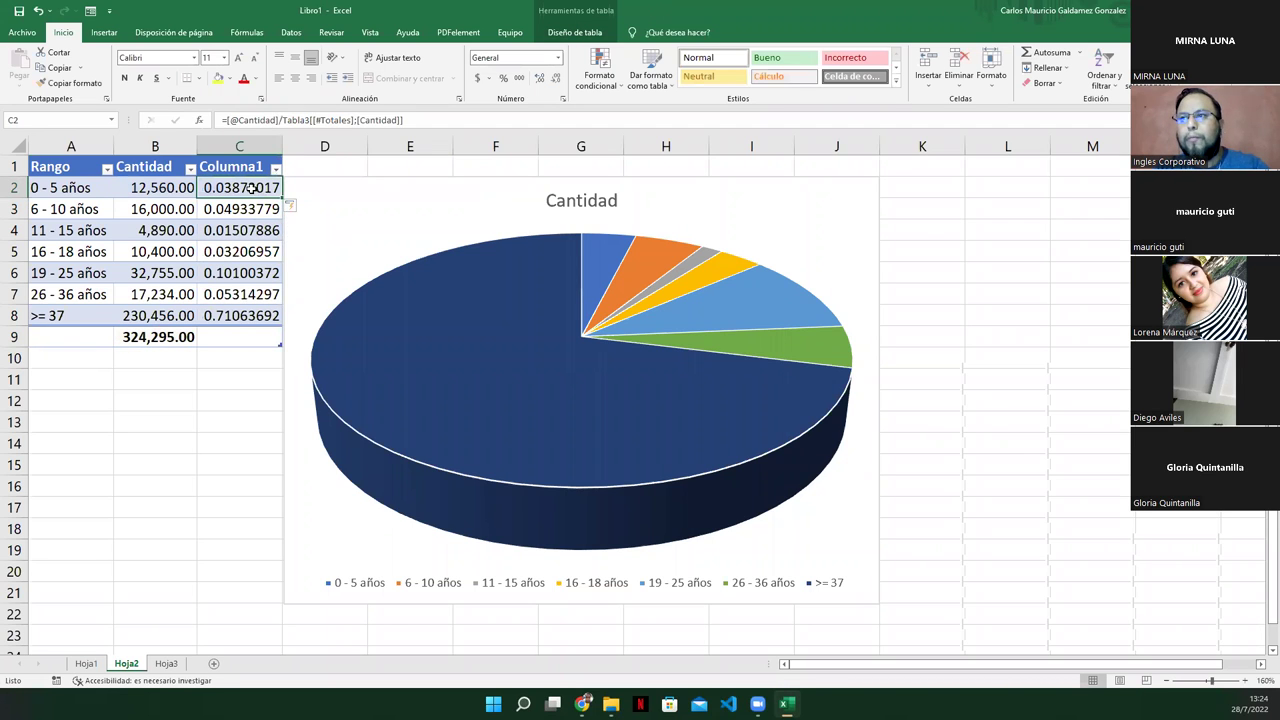
Step: Format C2:C8 as percentages with one decimal, total them in C9, then reduce decimals
{"action": "left_click_drag", "start_coordinate": [245, 188], "coordinate": [245, 315]}
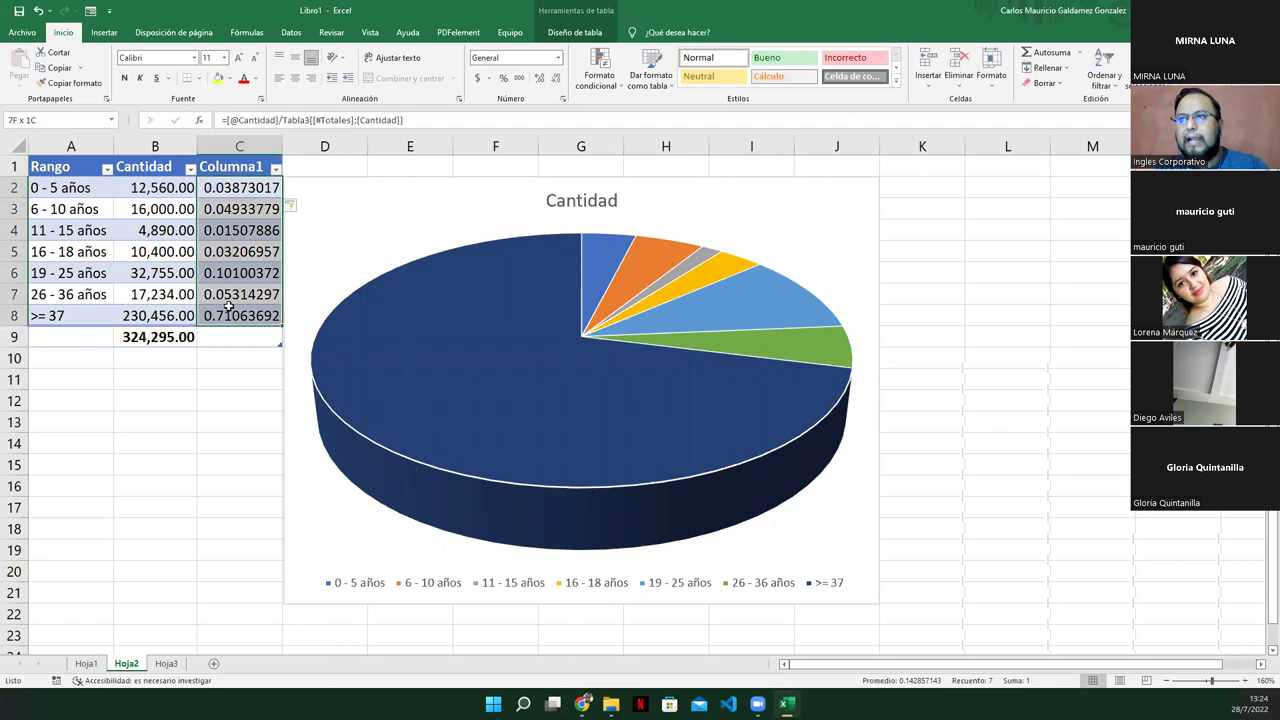
{"action": "left_click", "coordinate": [503, 78]}
{"action": "left_click", "coordinate": [538, 78]}
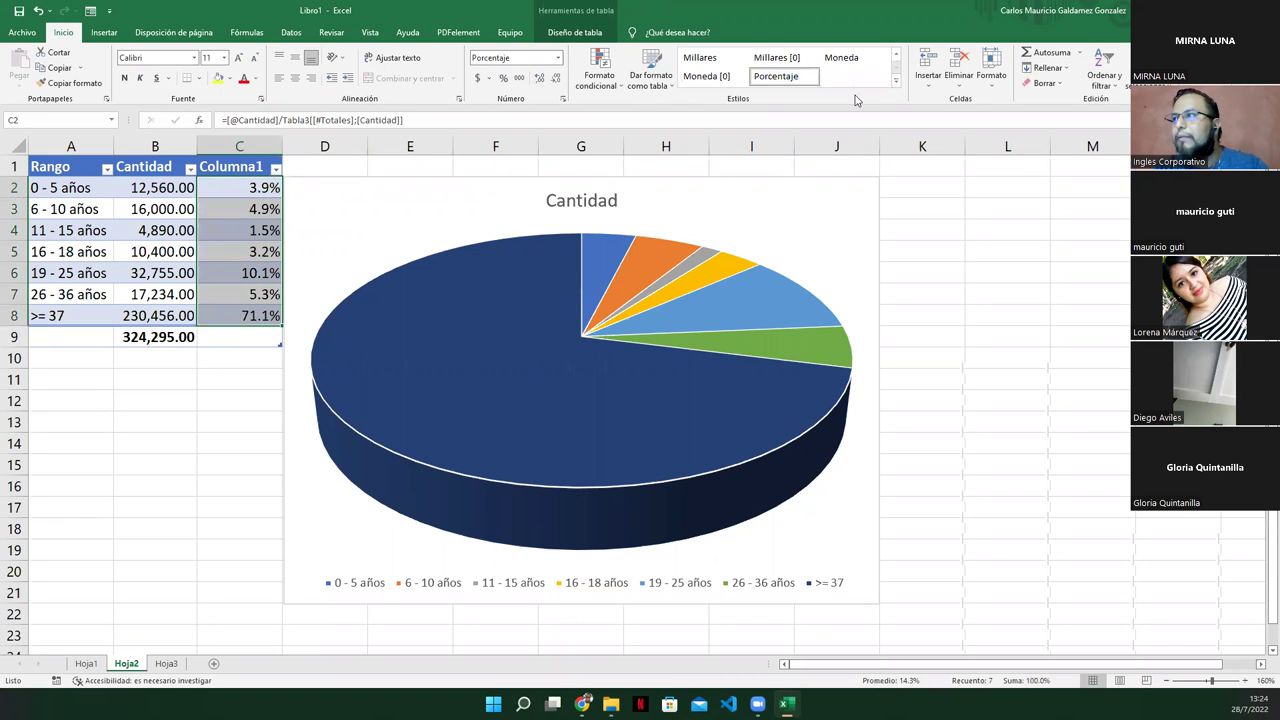
{"action": "left_click", "coordinate": [1052, 53]}
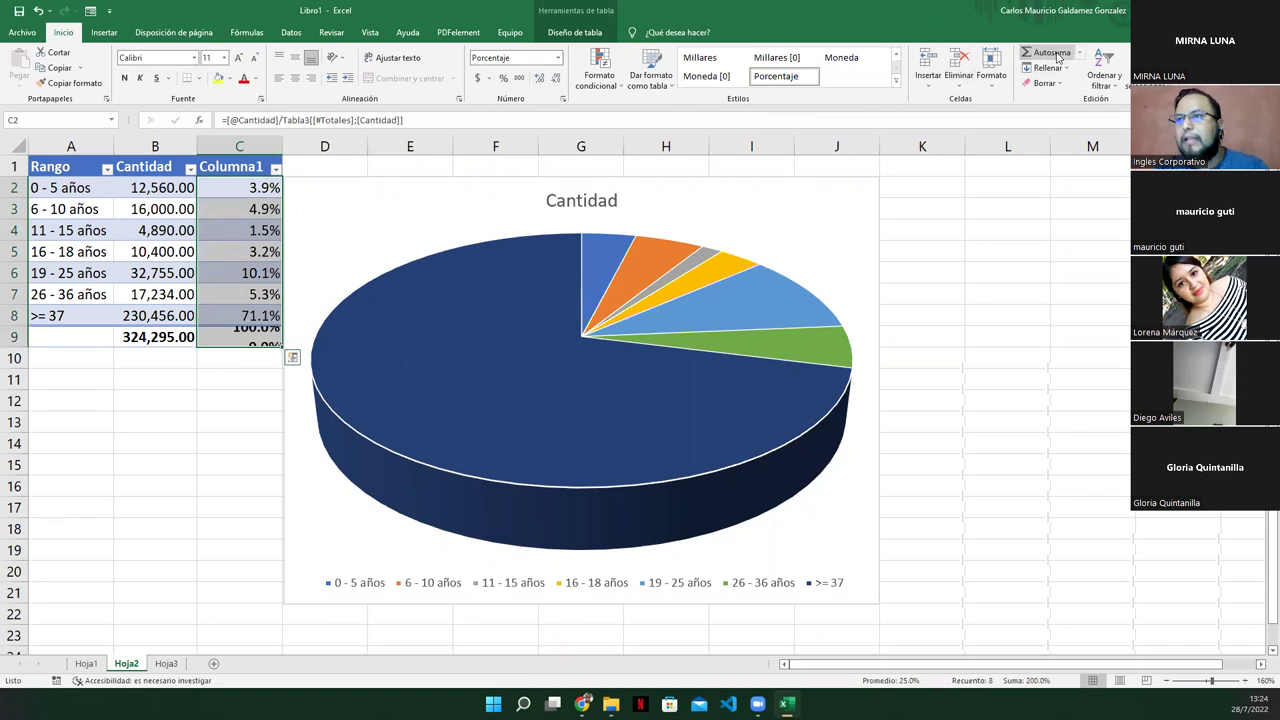
{"action": "left_click", "coordinate": [236, 338]}
{"action": "left_click", "coordinate": [234, 316]}
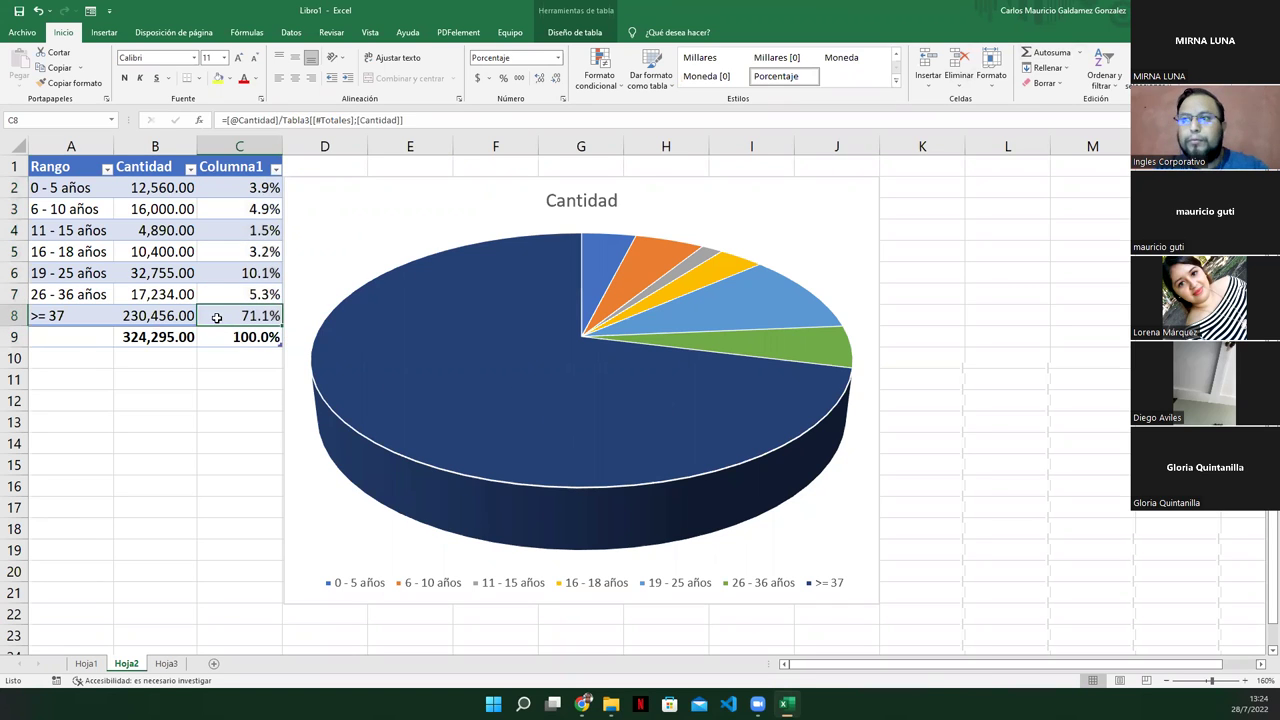
{"action": "left_click_drag", "start_coordinate": [222, 190], "coordinate": [225, 316]}
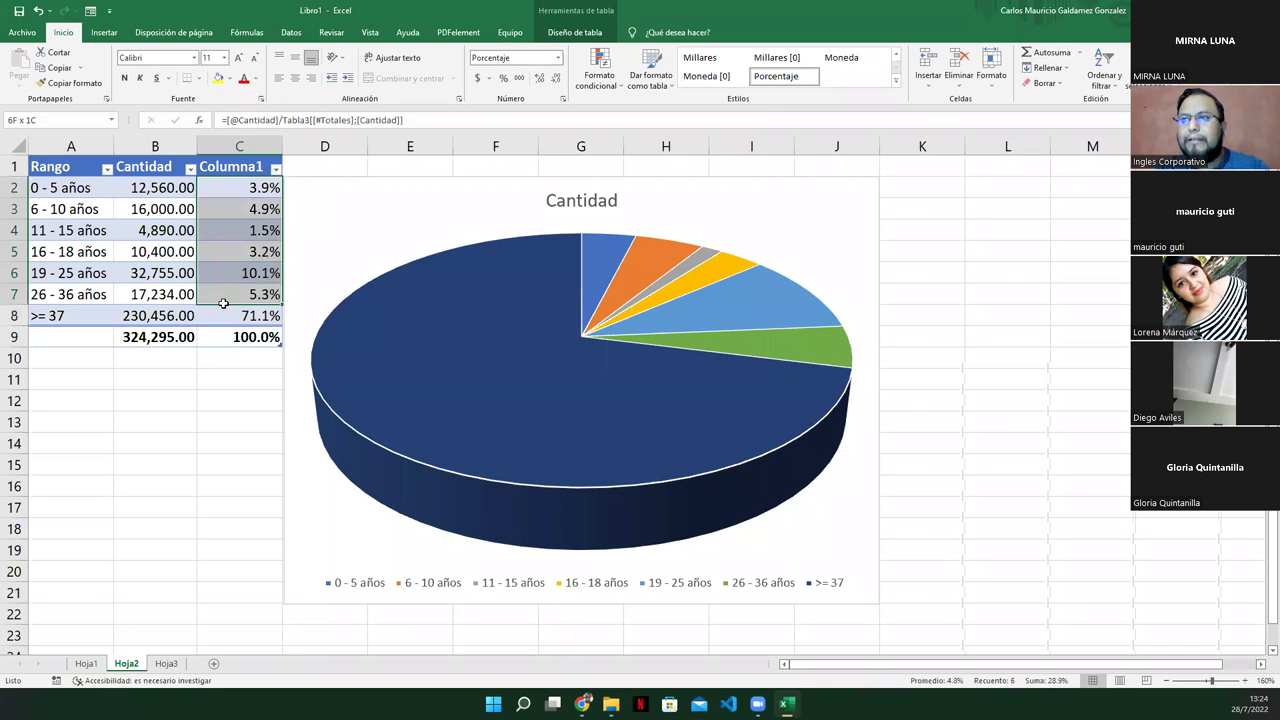
{"action": "left_click", "coordinate": [557, 79]}
Step: Remove the percentages' decimal and drag the pie chart right to start at column E
{"action": "left_click", "coordinate": [262, 316]}
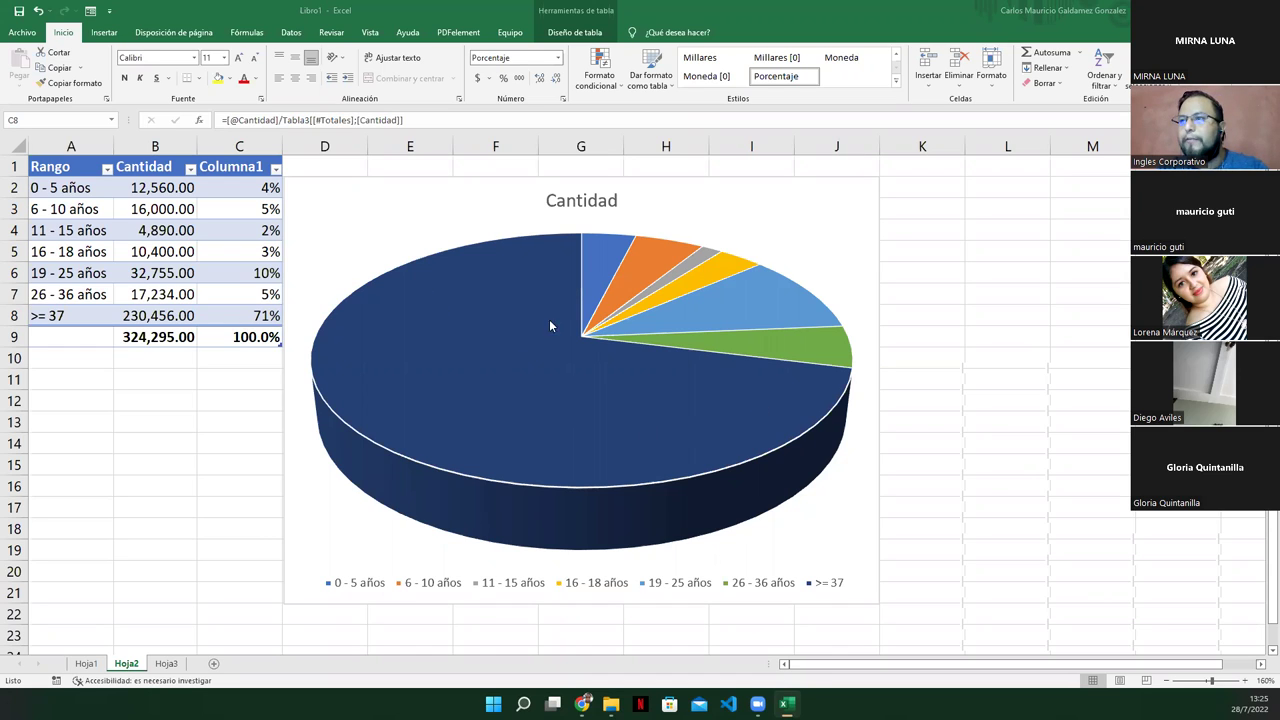
{"action": "left_click_drag", "start_coordinate": [437, 214], "coordinate": [470, 205]}
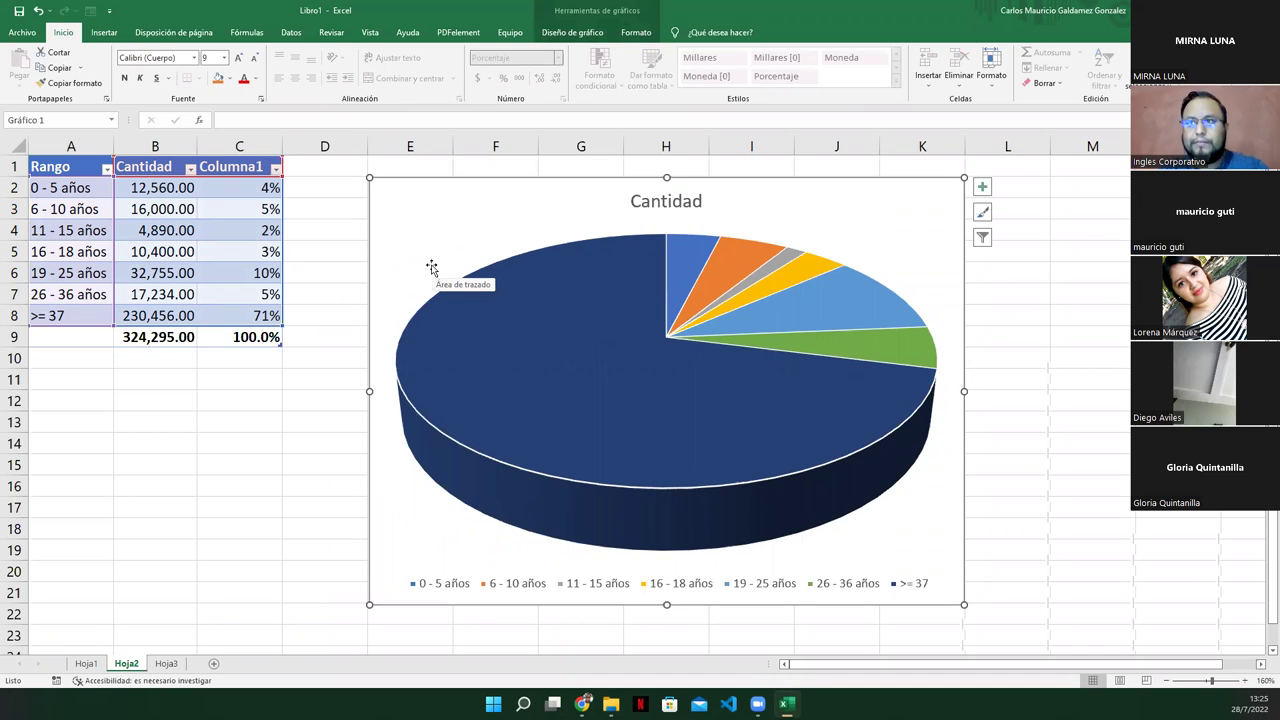
Step: Rename the Columna1 header in C1 to Porcentaje
{"action": "left_click", "coordinate": [466, 350]}
{"action": "left_click", "coordinate": [225, 415]}
{"action": "left_click", "coordinate": [474, 391]}
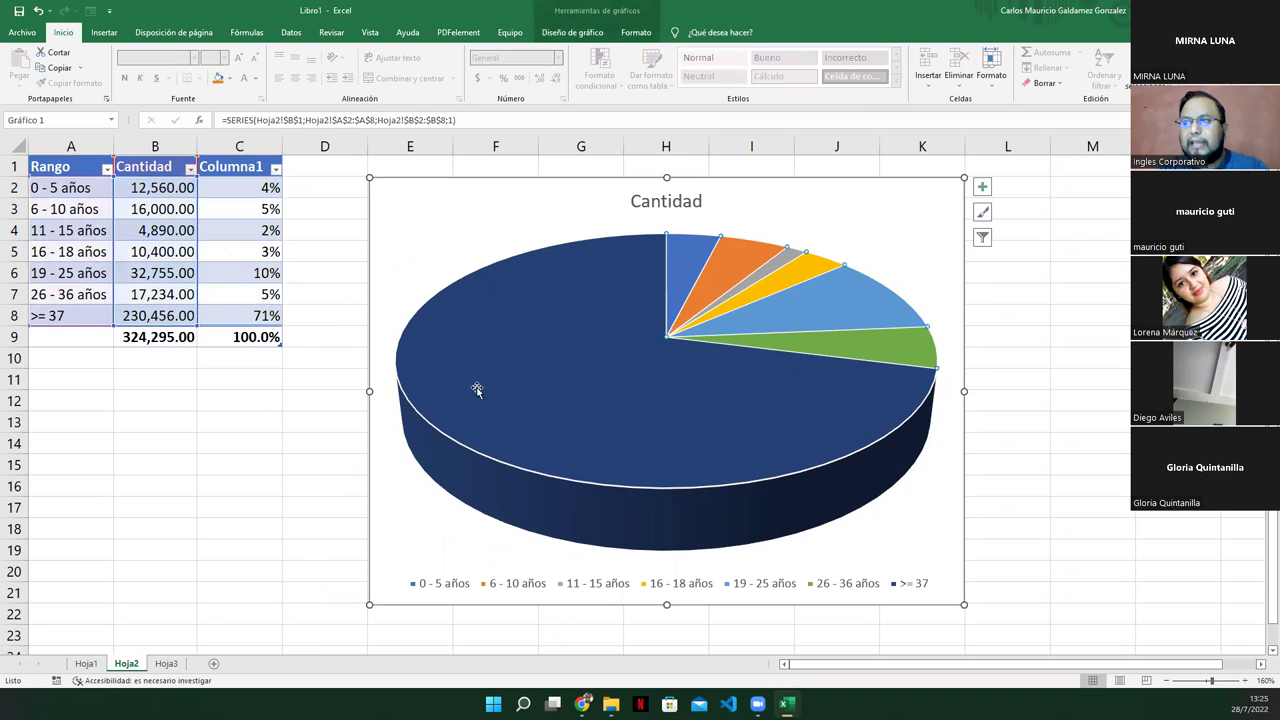
{"action": "left_click", "coordinate": [57, 170]}
{"action": "left_click_drag", "start_coordinate": [80, 190], "coordinate": [157, 308]}
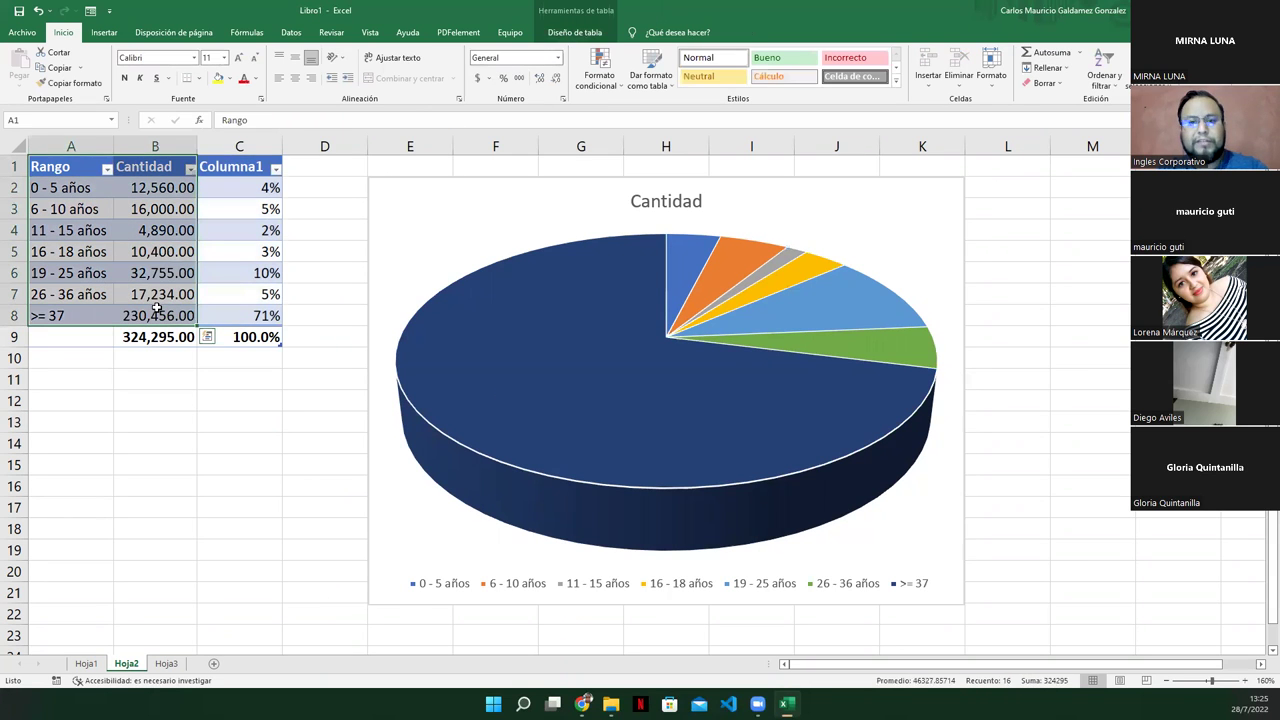
{"action": "left_click", "coordinate": [198, 374]}
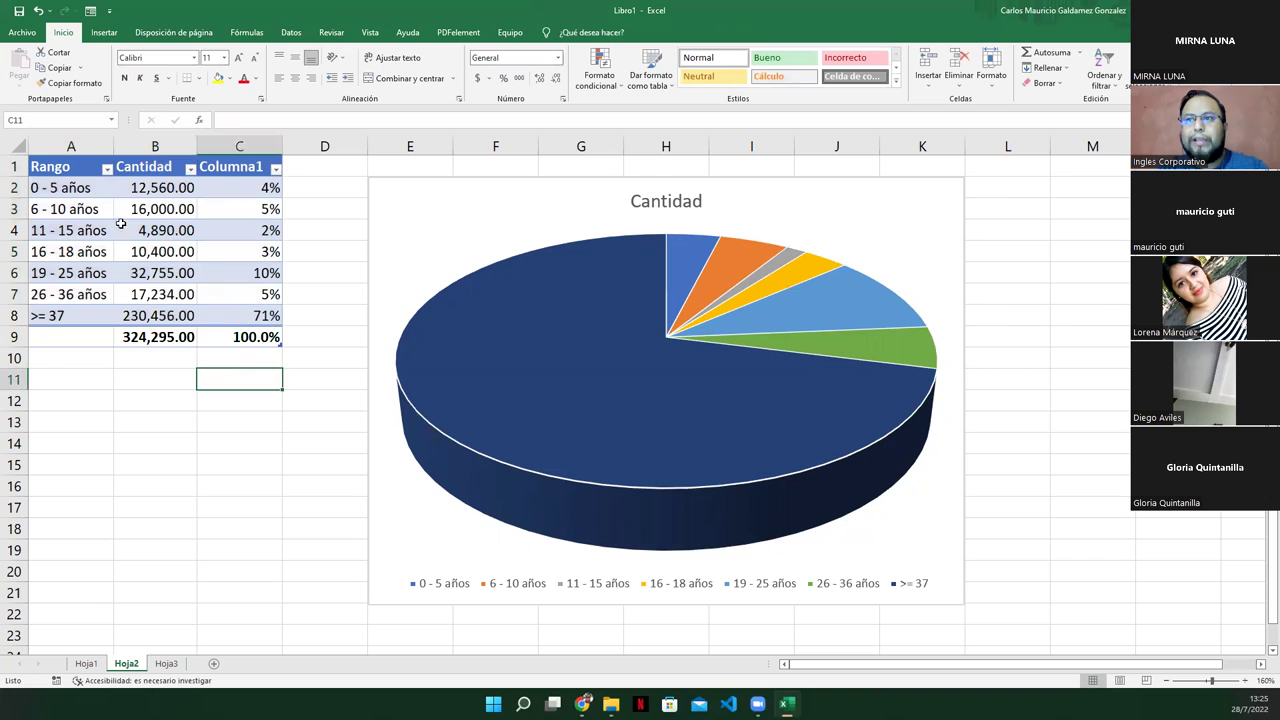
{"action": "left_click_drag", "start_coordinate": [57, 170], "coordinate": [237, 285]}
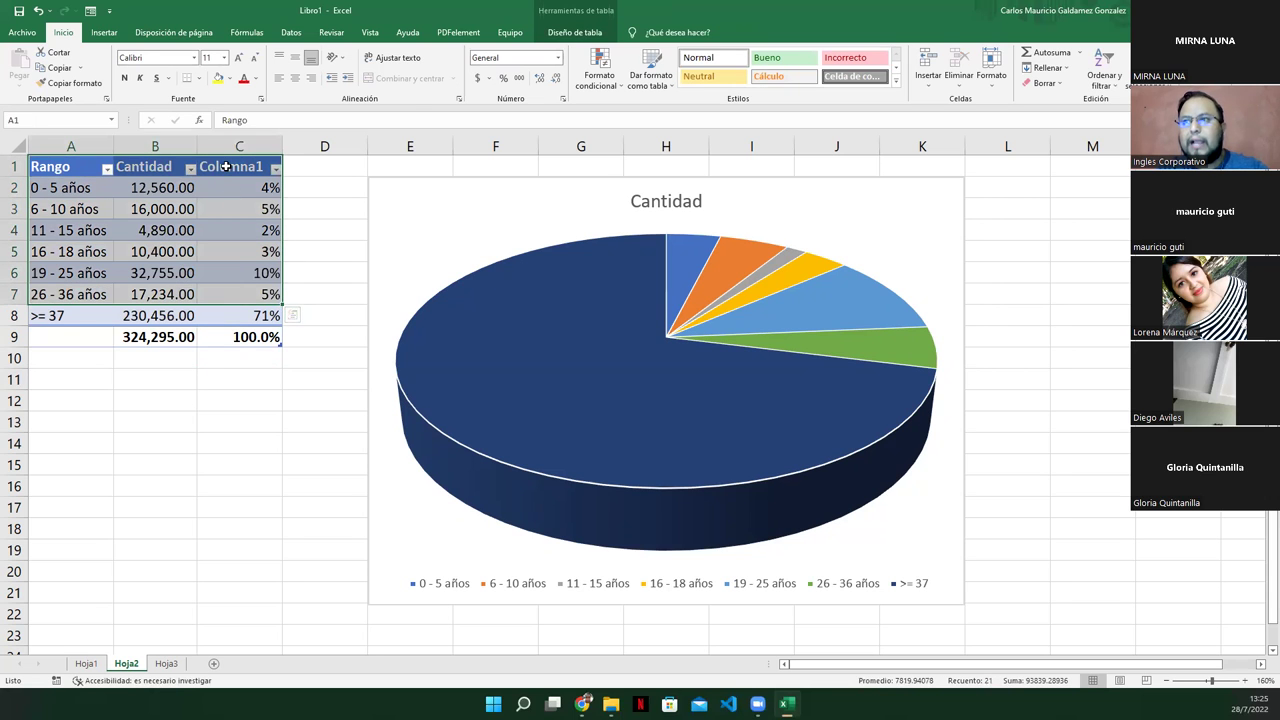
{"action": "left_click", "coordinate": [227, 167]}
{"action": "type", "text": "Porcentaje"}
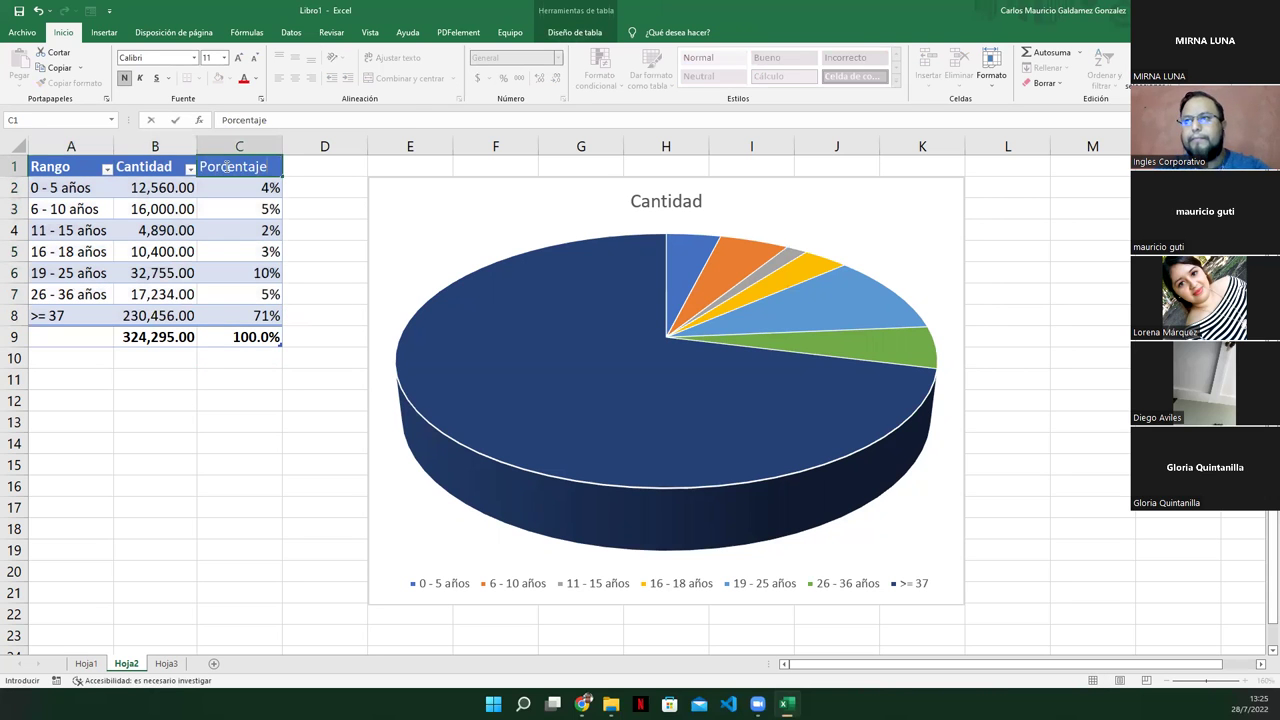
{"action": "key", "text": "Return"}
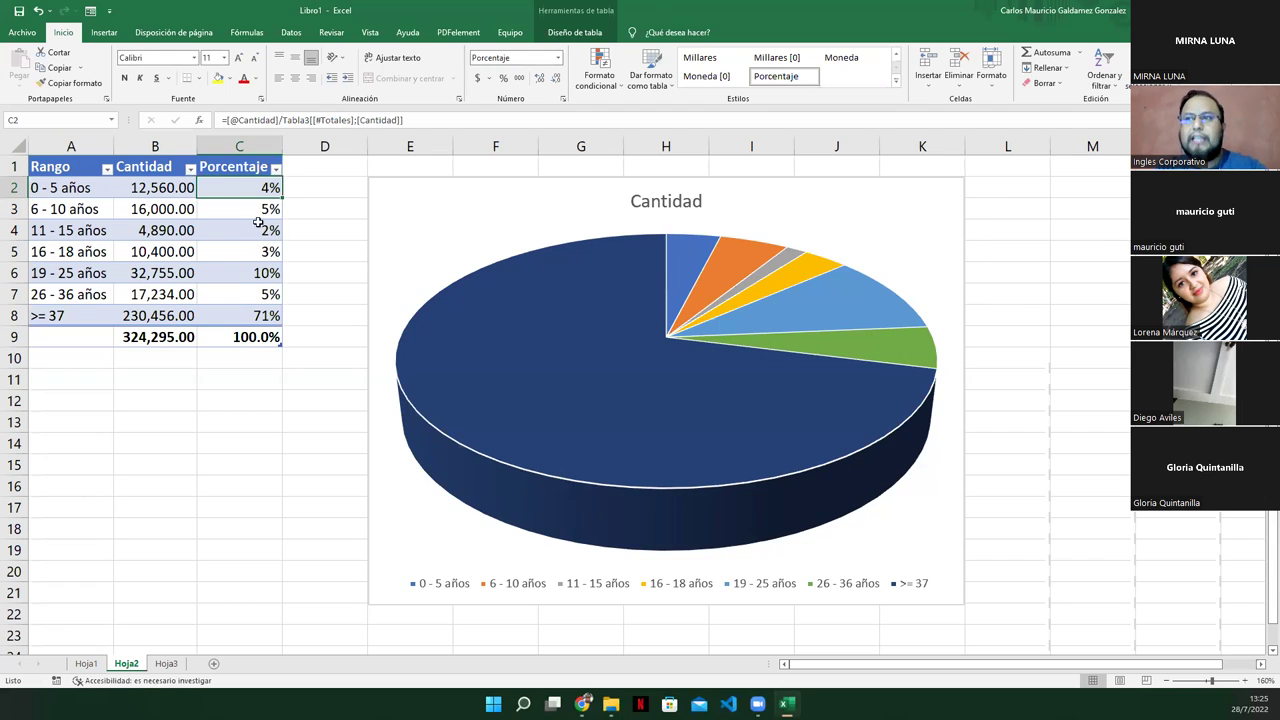
Step: Select the Rango labels A1:A8 together with the Porcentaje column C1:C8
{"action": "left_click_drag", "start_coordinate": [247, 185], "coordinate": [297, 314]}
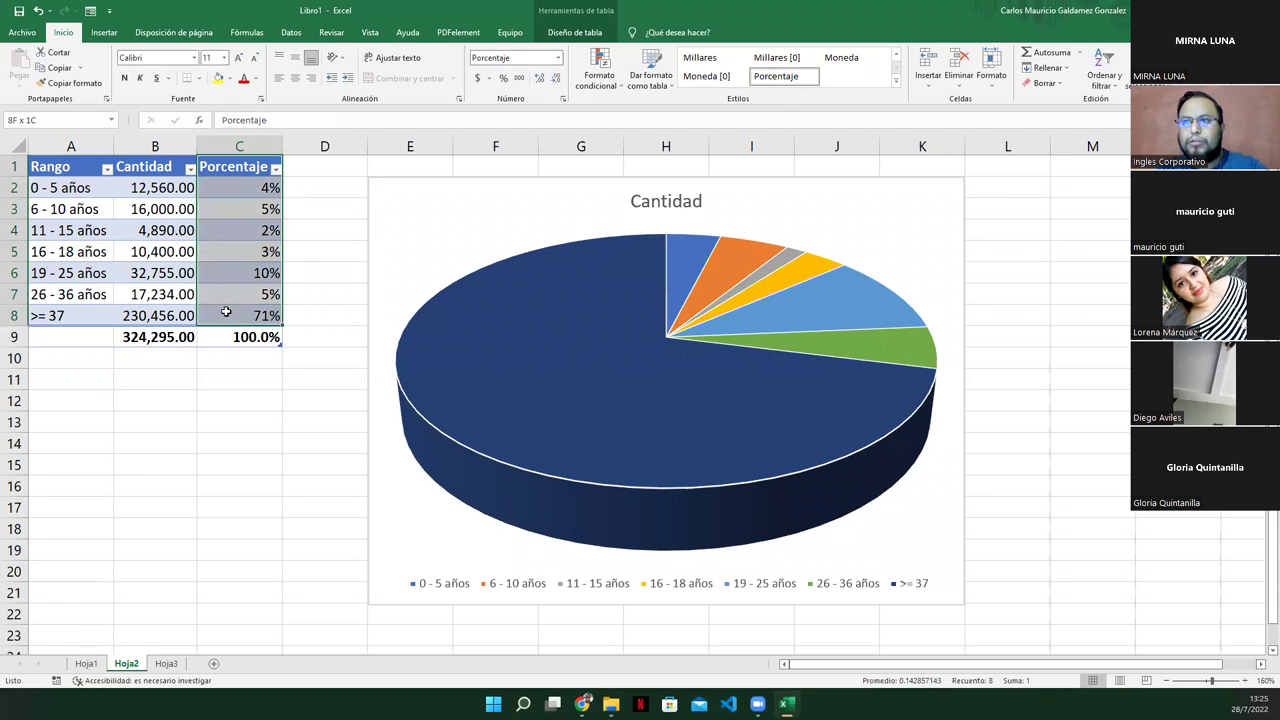
{"action": "left_click", "coordinate": [70, 205]}
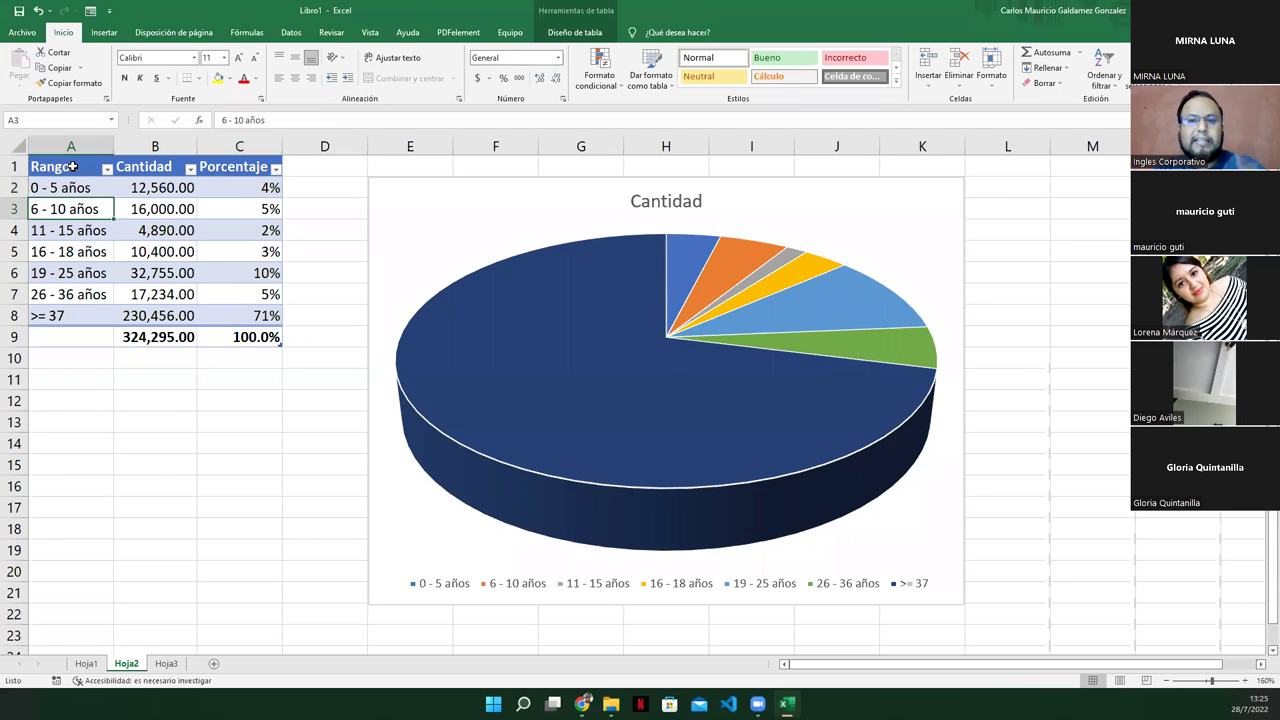
{"action": "left_click_drag", "start_coordinate": [72, 167], "coordinate": [73, 291]}
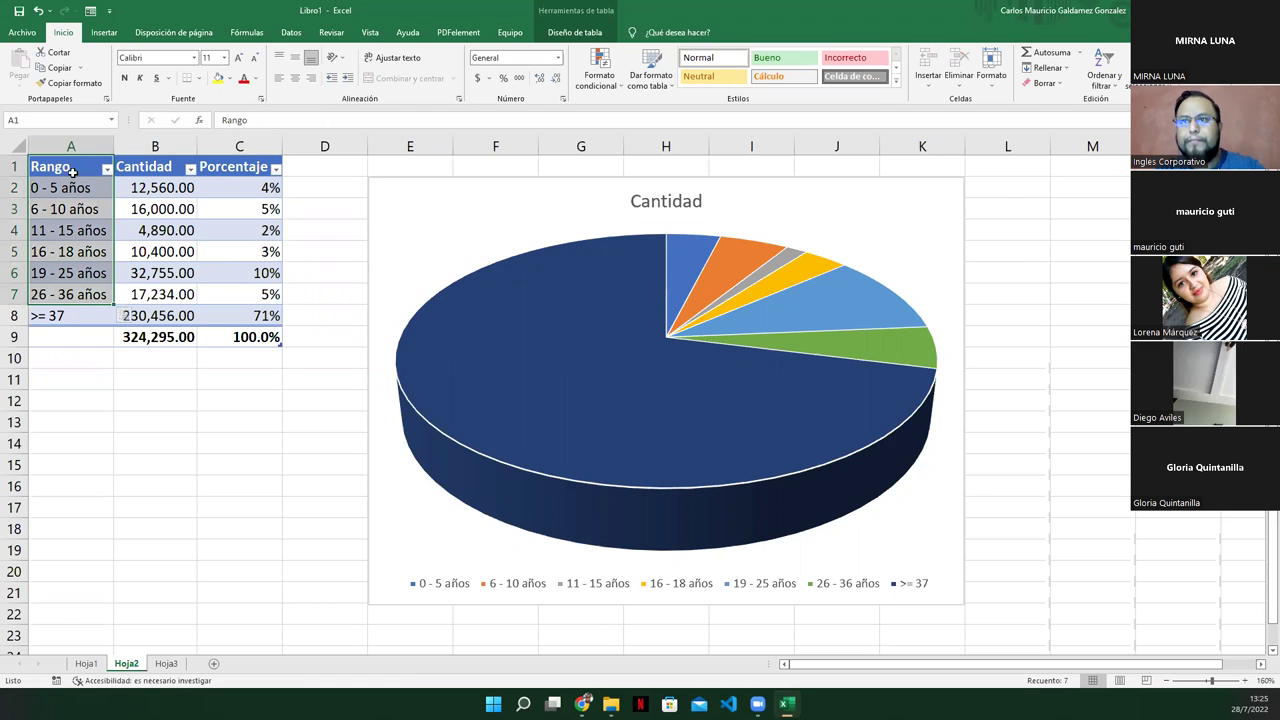
{"action": "left_click_drag", "start_coordinate": [72, 170], "coordinate": [60, 320]}
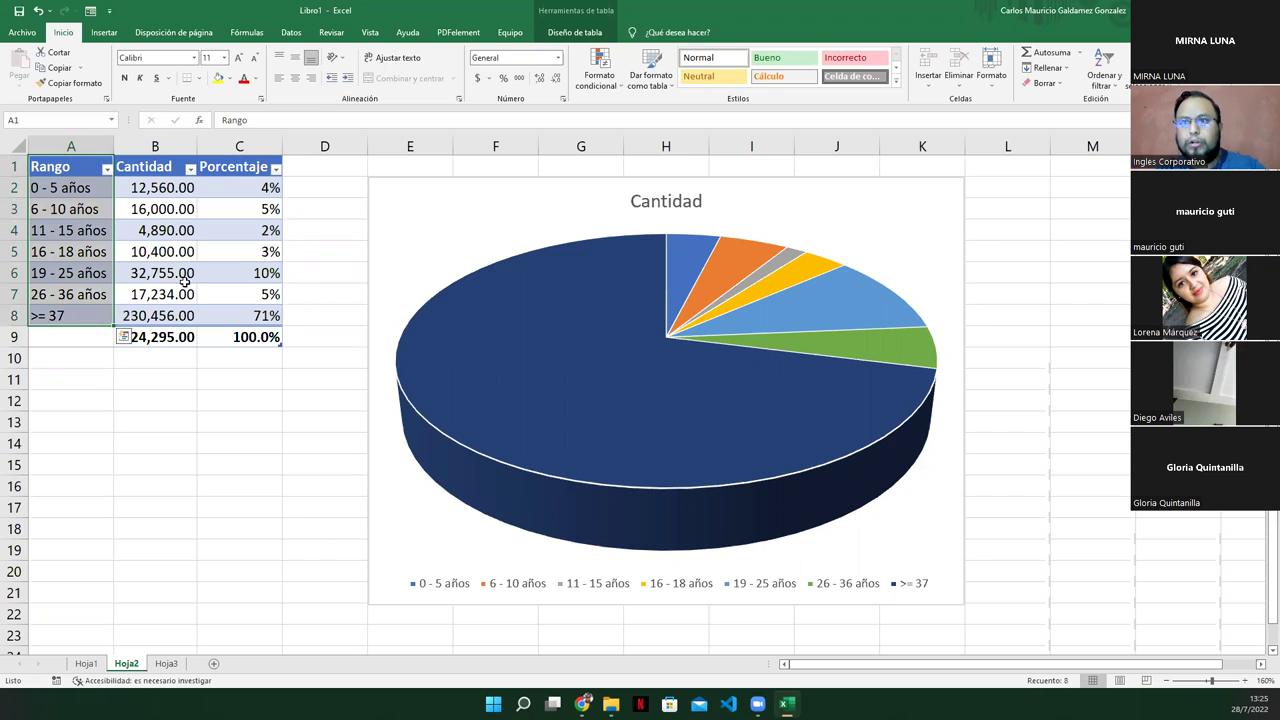
{"action": "left_click_drag", "start_coordinate": [239, 167], "coordinate": [229, 314], "text": "ctrl"}
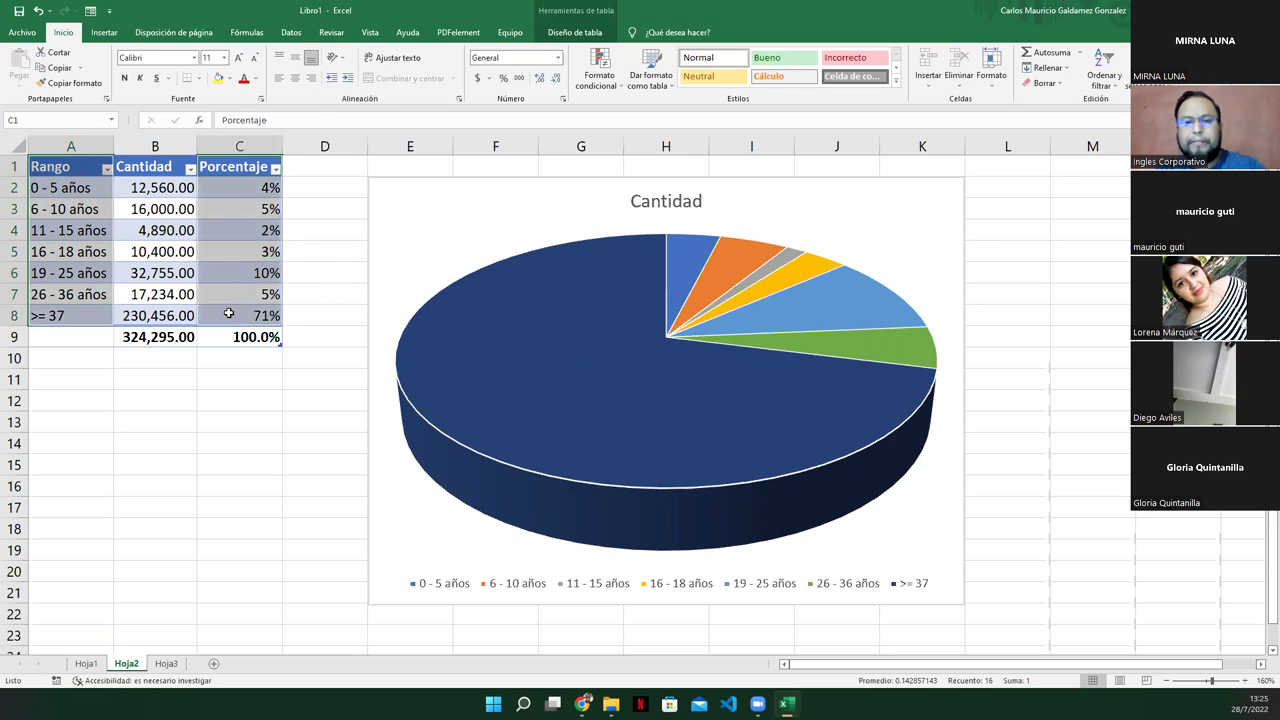
Step: Insert a basic 2D line chart of the Porcentaje column
{"action": "left_click", "coordinate": [101, 38]}
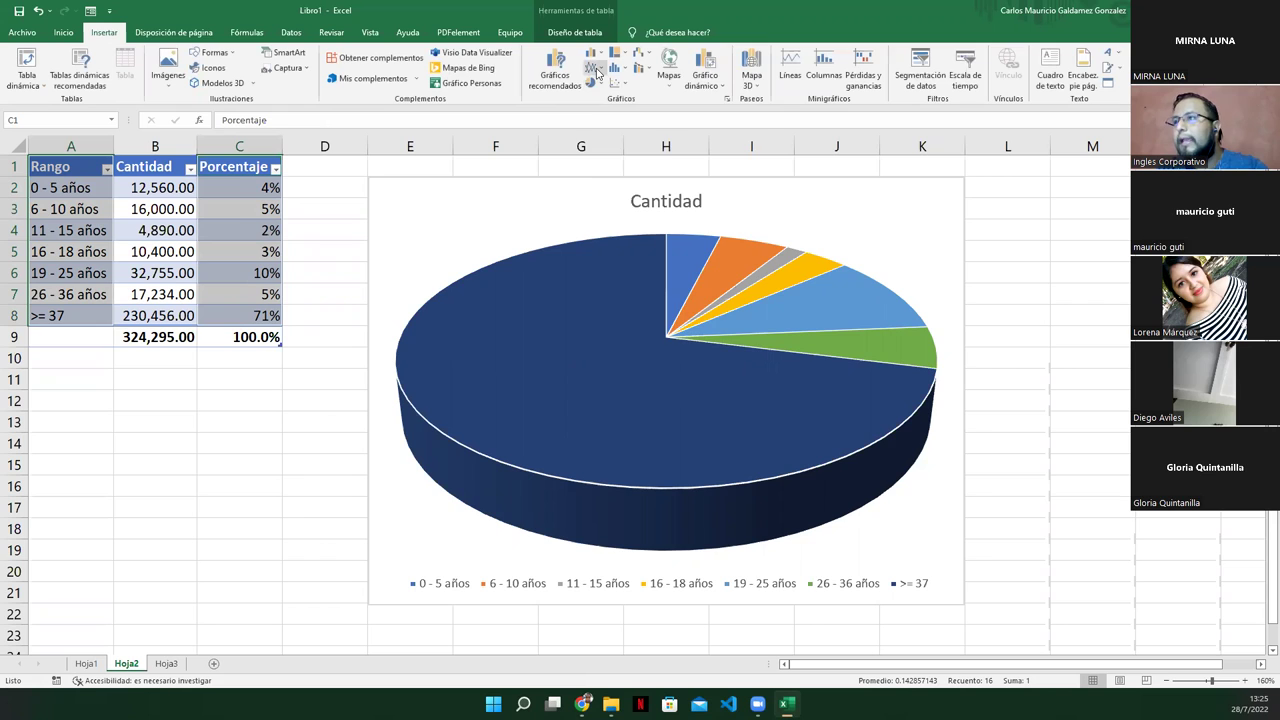
{"action": "left_click", "coordinate": [595, 70]}
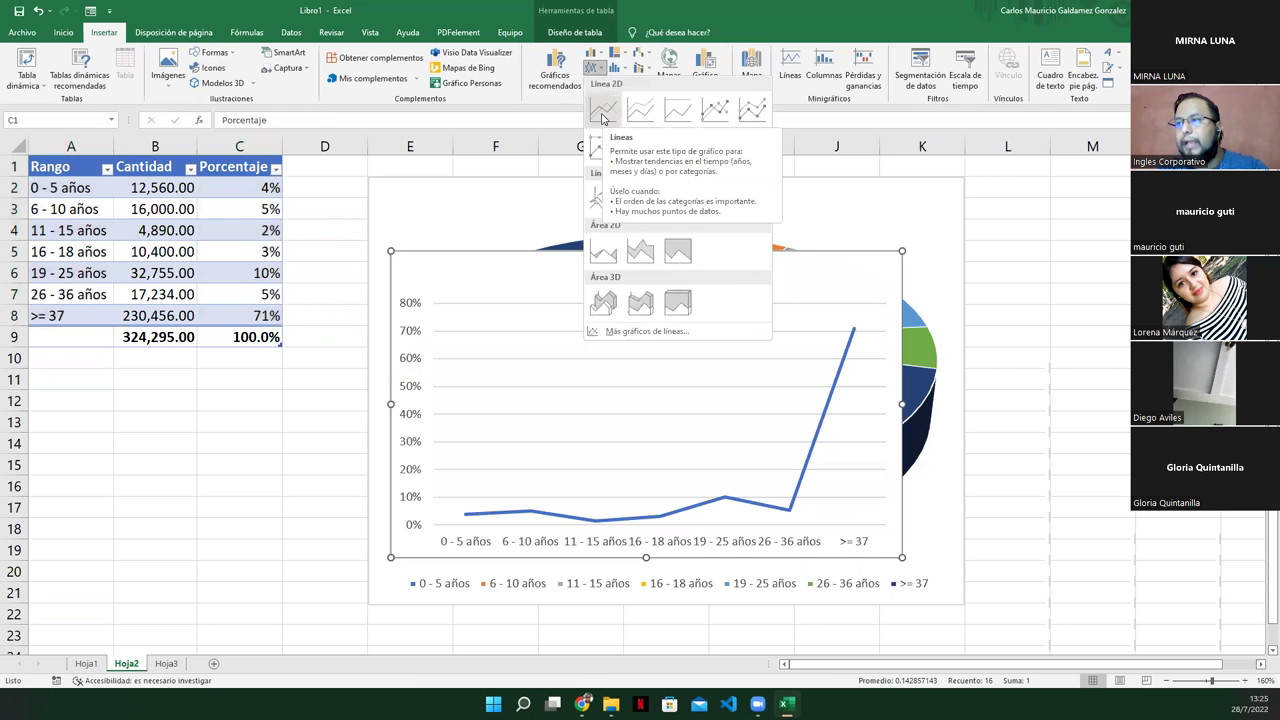
{"action": "left_click", "coordinate": [603, 112]}
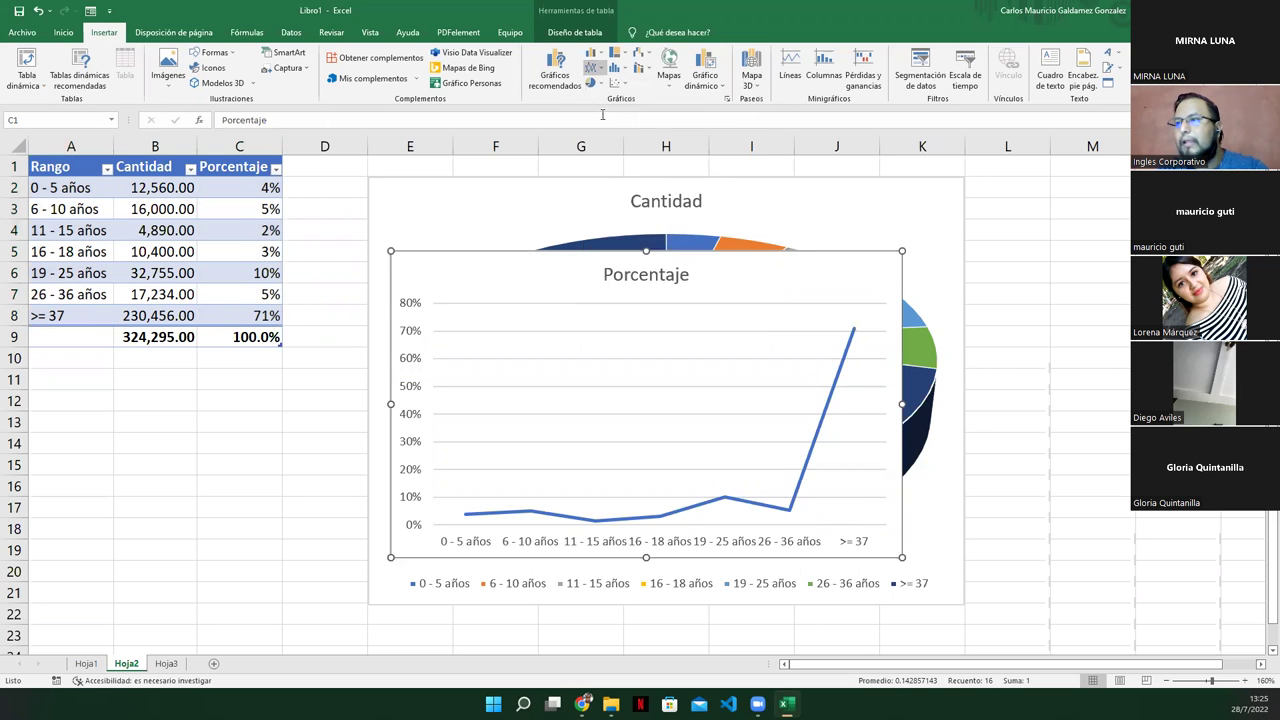
Step: Shrink the new Porcentaje line chart, then shrink the Cantidad 3D pie chart by its corner handle
{"action": "left_click_drag", "start_coordinate": [390, 249], "coordinate": [523, 379]}
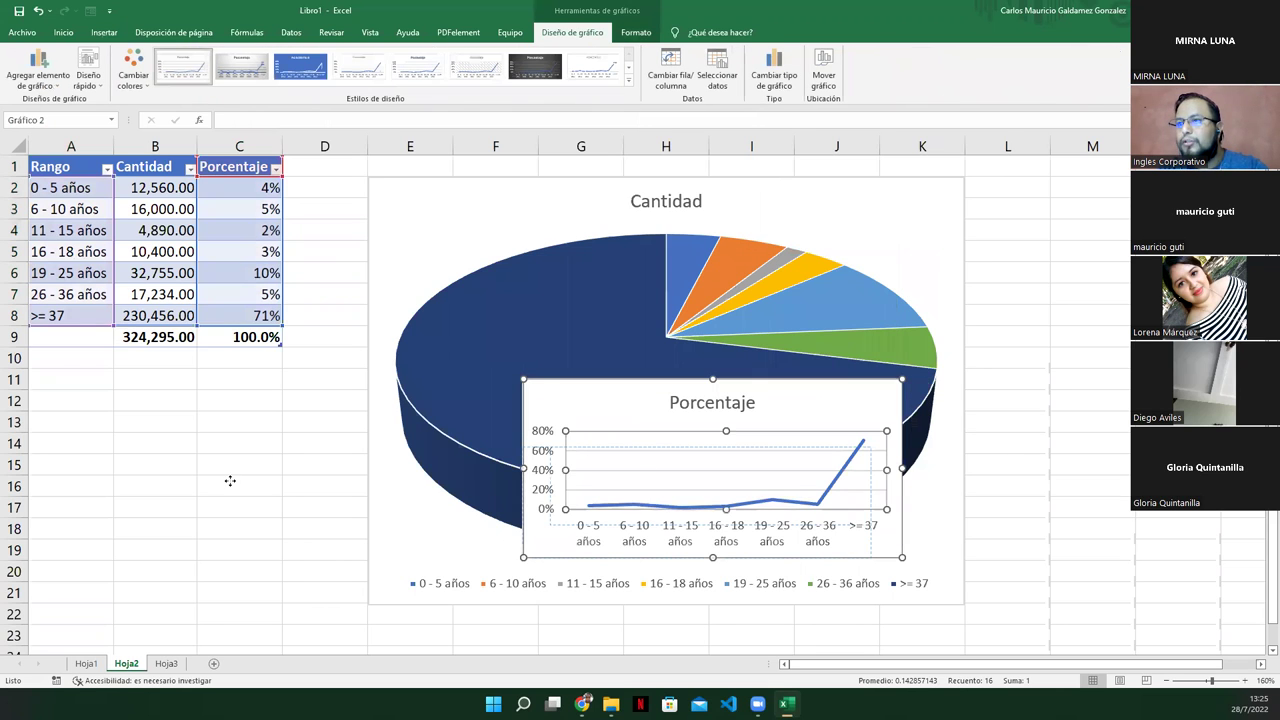
{"action": "mouse_move", "coordinate": [602, 424]}
{"action": "left_mouse_down"}
{"action": "mouse_move", "coordinate": [594, 432]}
{"action": "mouse_move", "coordinate": [980, 530]}
{"action": "mouse_move", "coordinate": [964, 415]}
{"action": "left_mouse_up"}
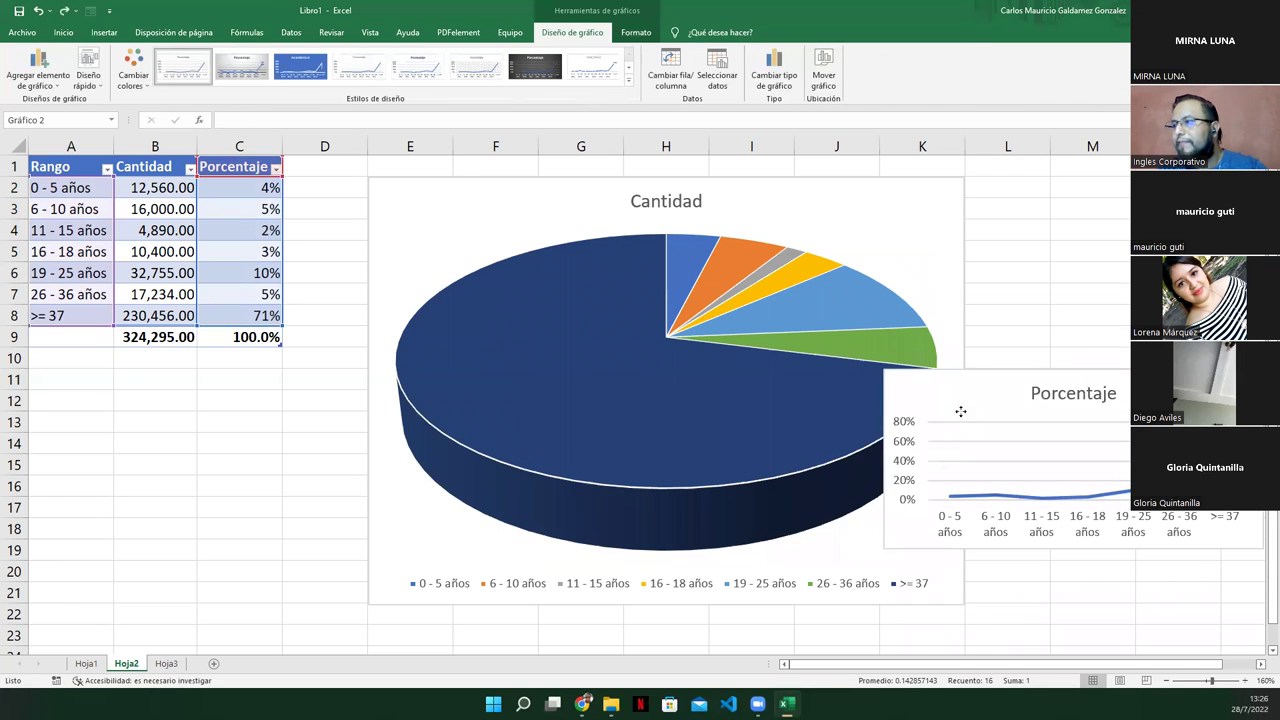
{"action": "left_click", "coordinate": [894, 598]}
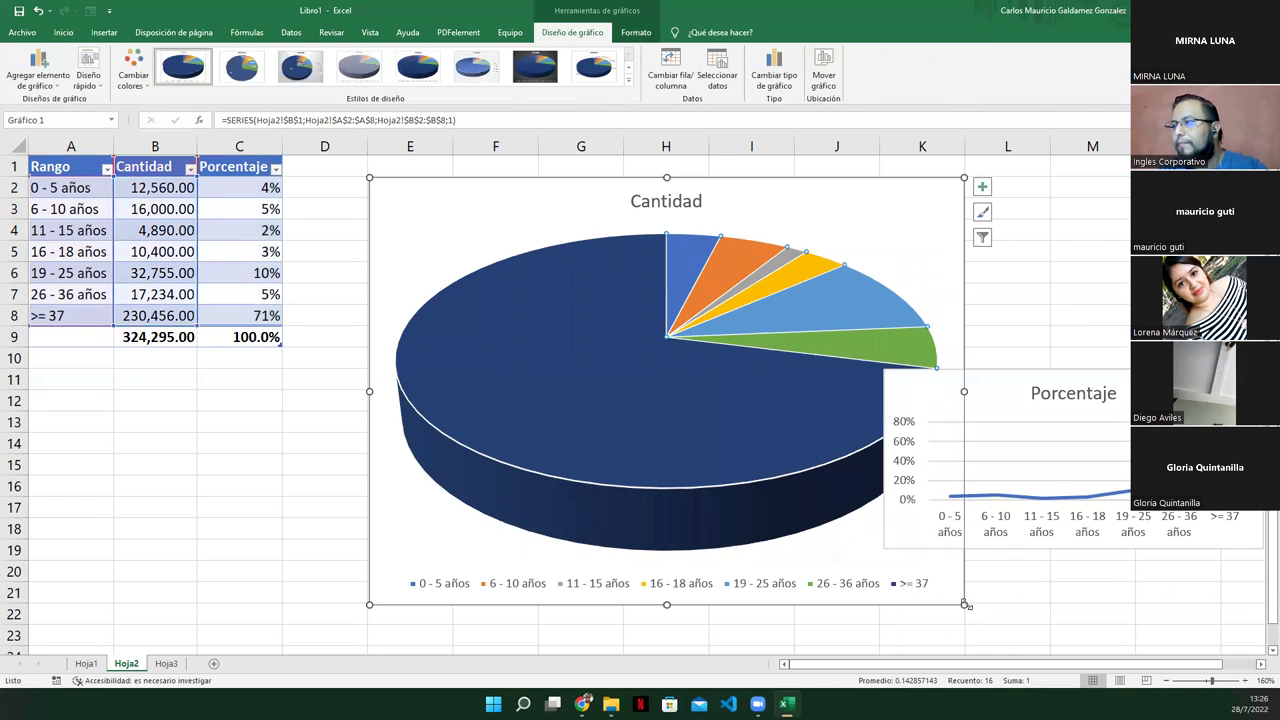
{"action": "left_click_drag", "start_coordinate": [960, 608], "coordinate": [783, 504]}
Step: Move the Porcentaje line chart up beside the Cantidad pie chart, then check both charts and the table
{"action": "left_click", "coordinate": [920, 251]}
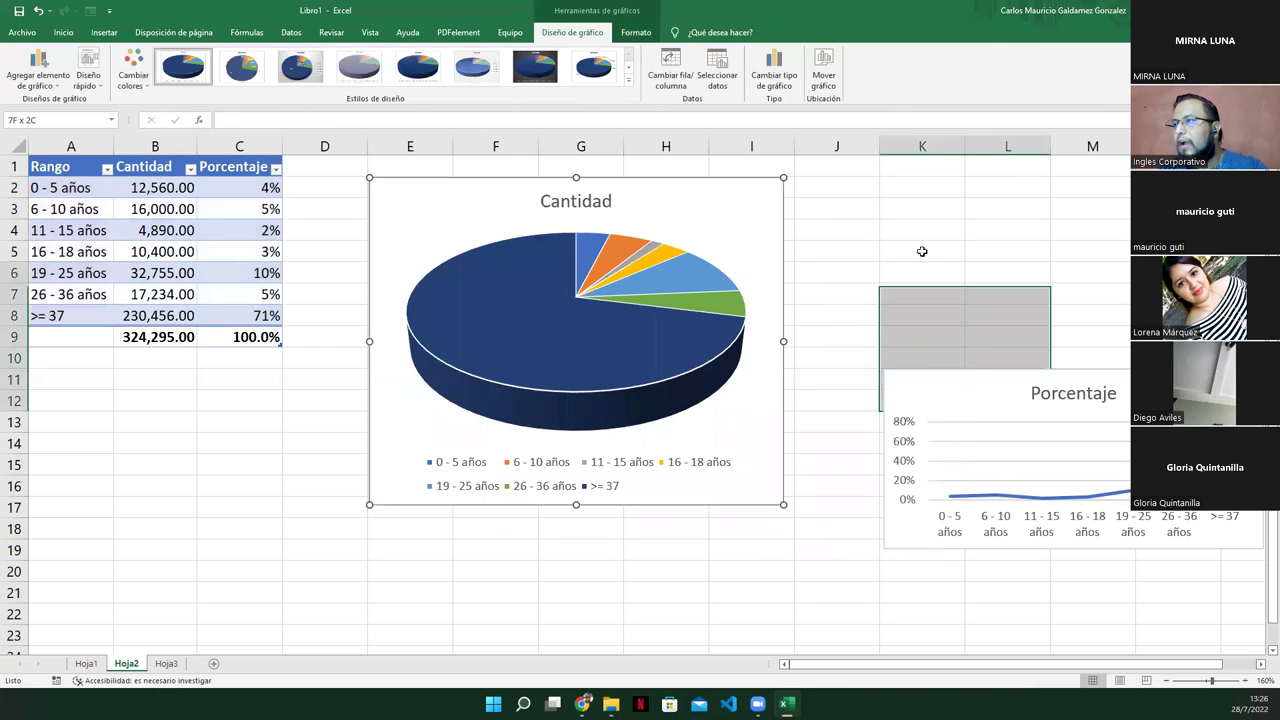
{"action": "mouse_move", "coordinate": [963, 377]}
{"action": "left_mouse_down"}
{"action": "mouse_move", "coordinate": [900, 251]}
{"action": "mouse_move", "coordinate": [879, 244]}
{"action": "left_mouse_up"}
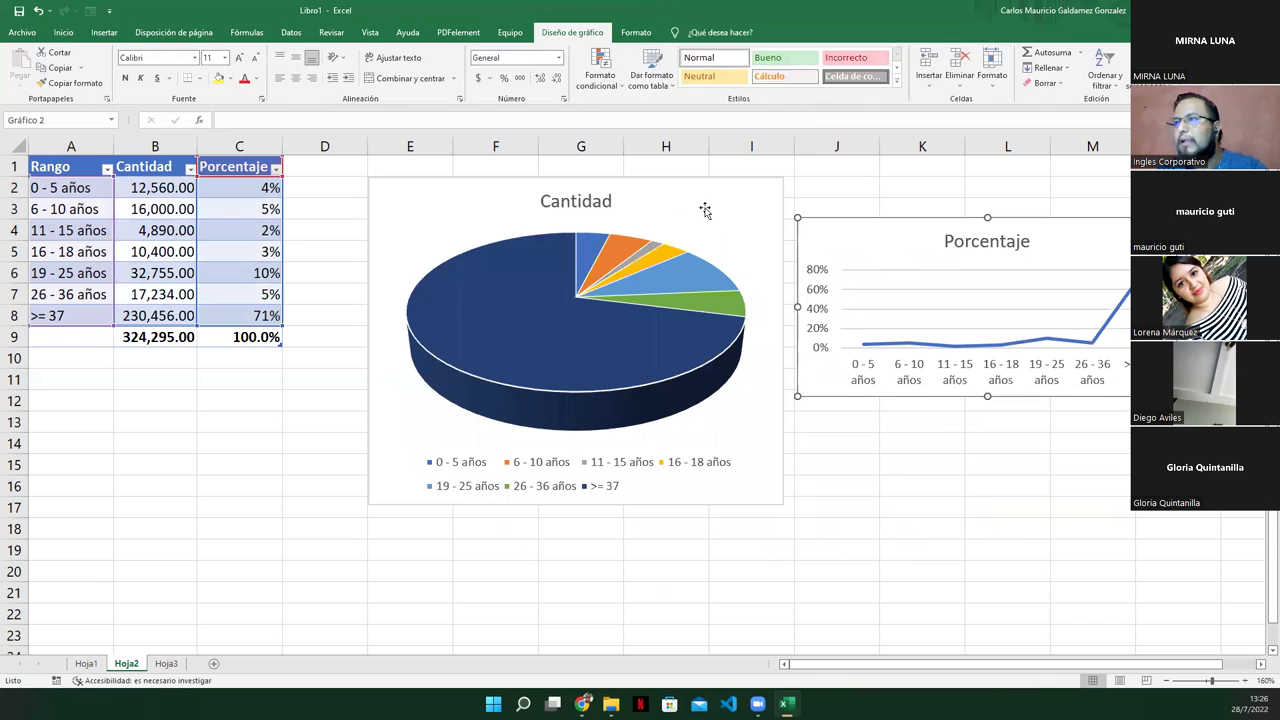
{"action": "left_click", "coordinate": [654, 197]}
{"action": "left_click", "coordinate": [947, 256]}
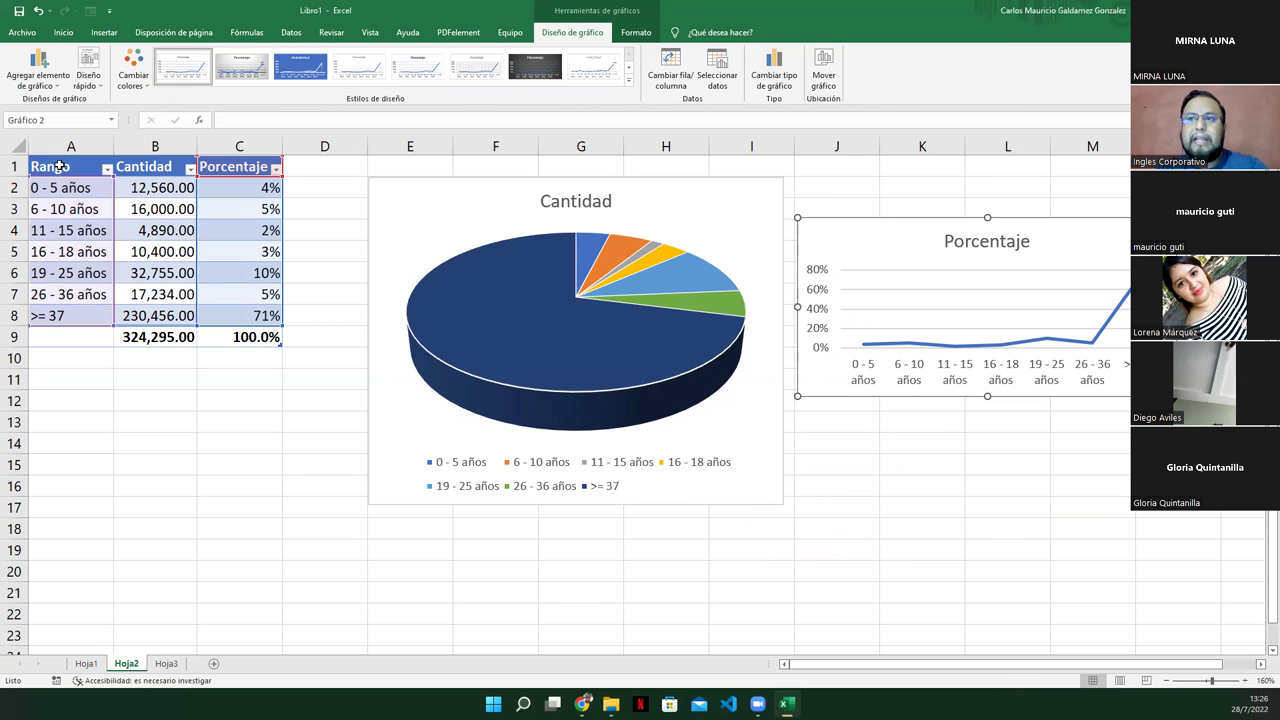
{"action": "left_click_drag", "start_coordinate": [55, 166], "coordinate": [219, 307]}
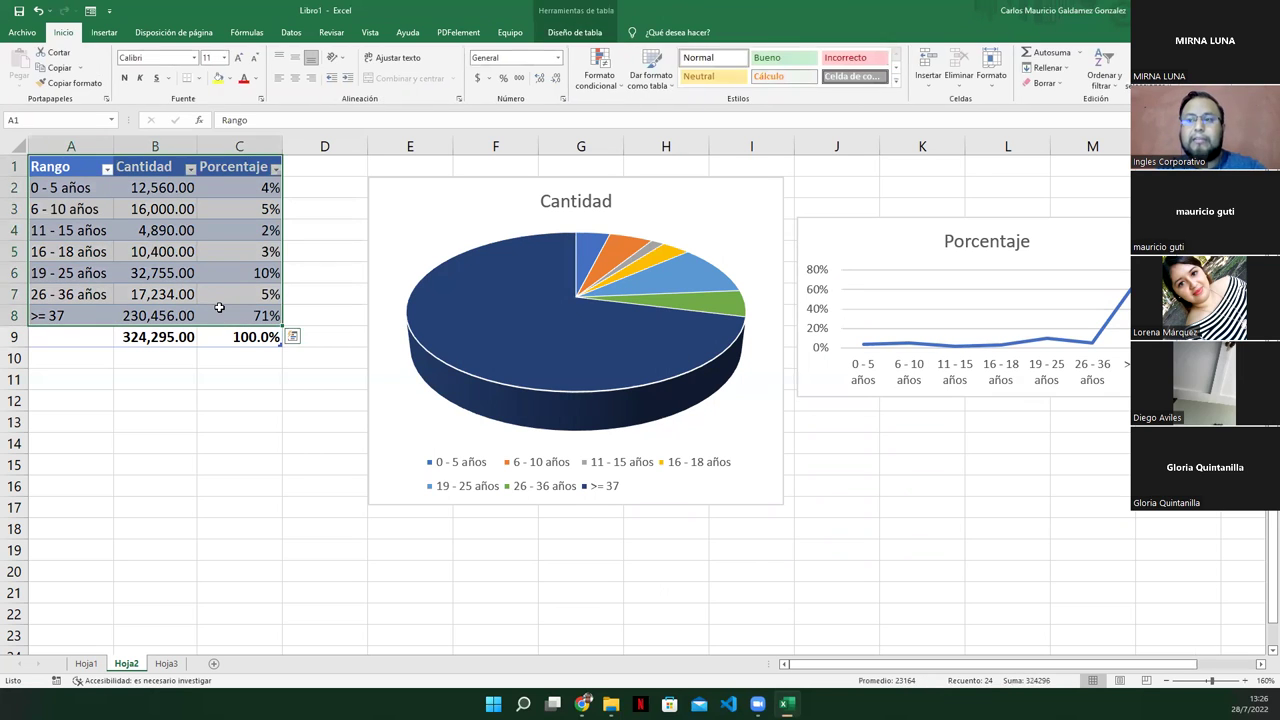
{"action": "left_click", "coordinate": [563, 323]}
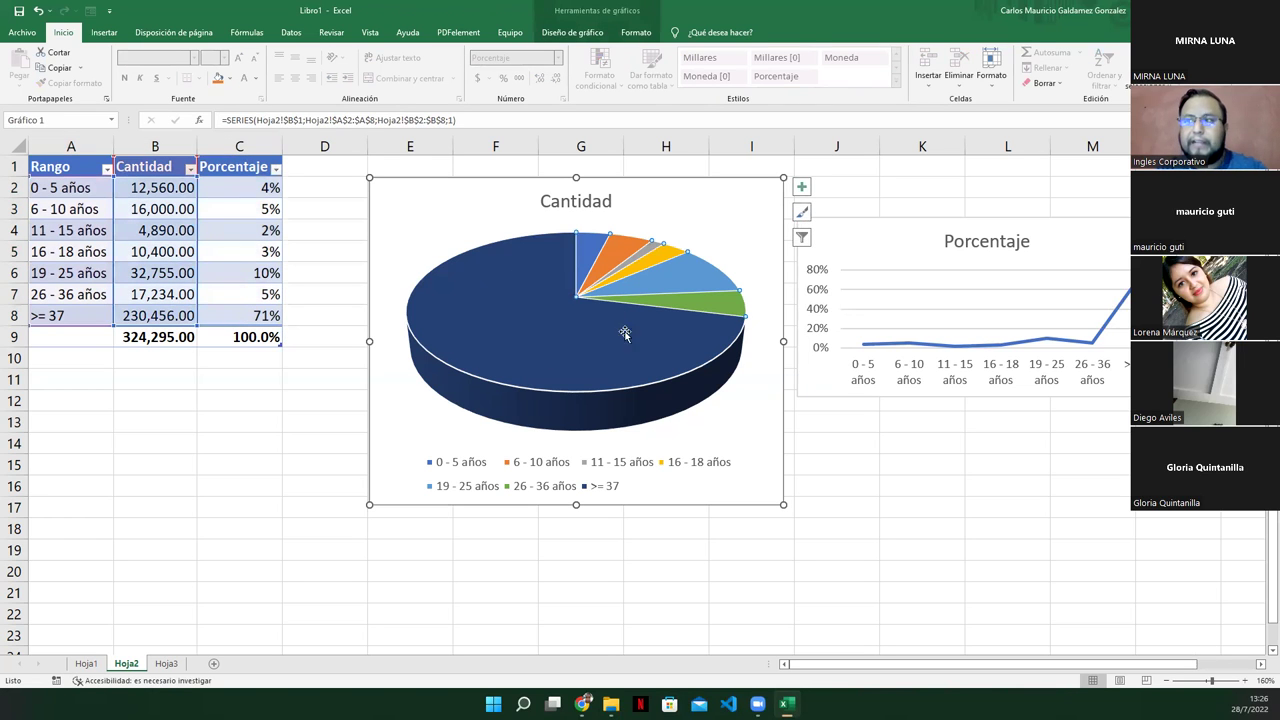
Step: Select the Rango and Porcentaje columns, then nudge and enlarge the Porcentaje line chart
{"action": "left_click", "coordinate": [88, 357]}
{"action": "left_click_drag", "start_coordinate": [43, 166], "coordinate": [146, 306]}
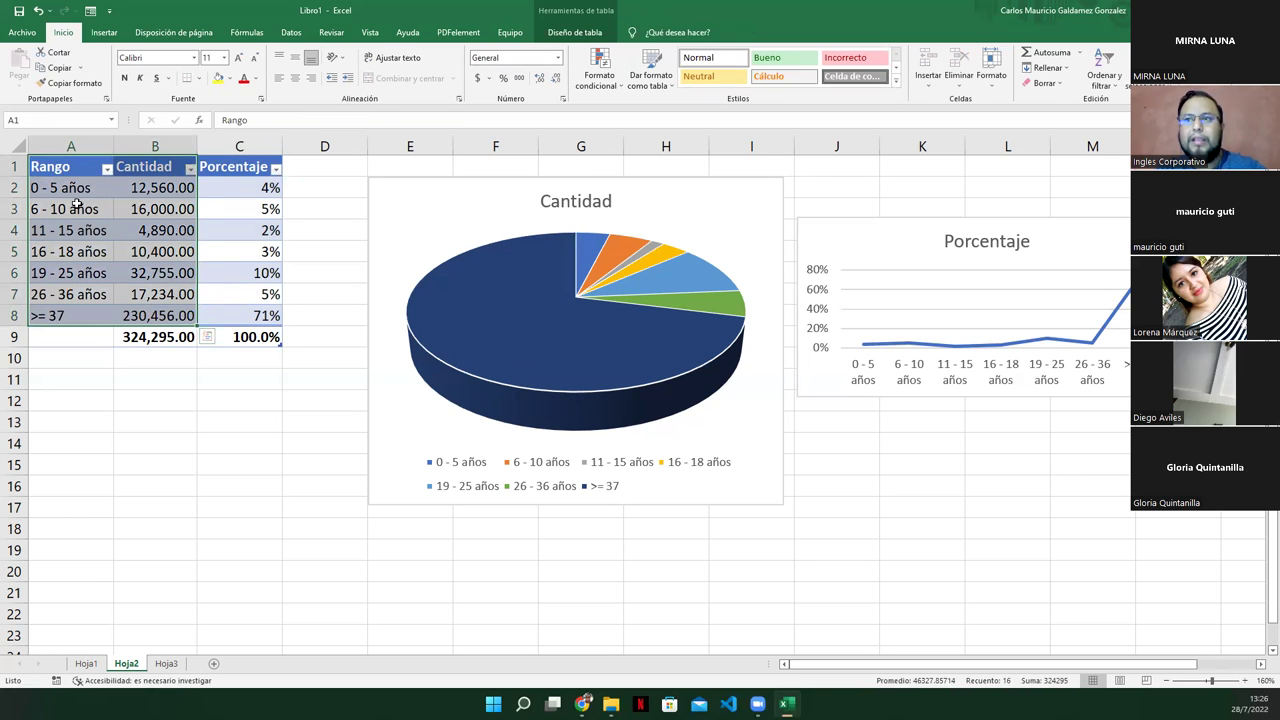
{"action": "left_click_drag", "start_coordinate": [50, 166], "coordinate": [60, 315]}
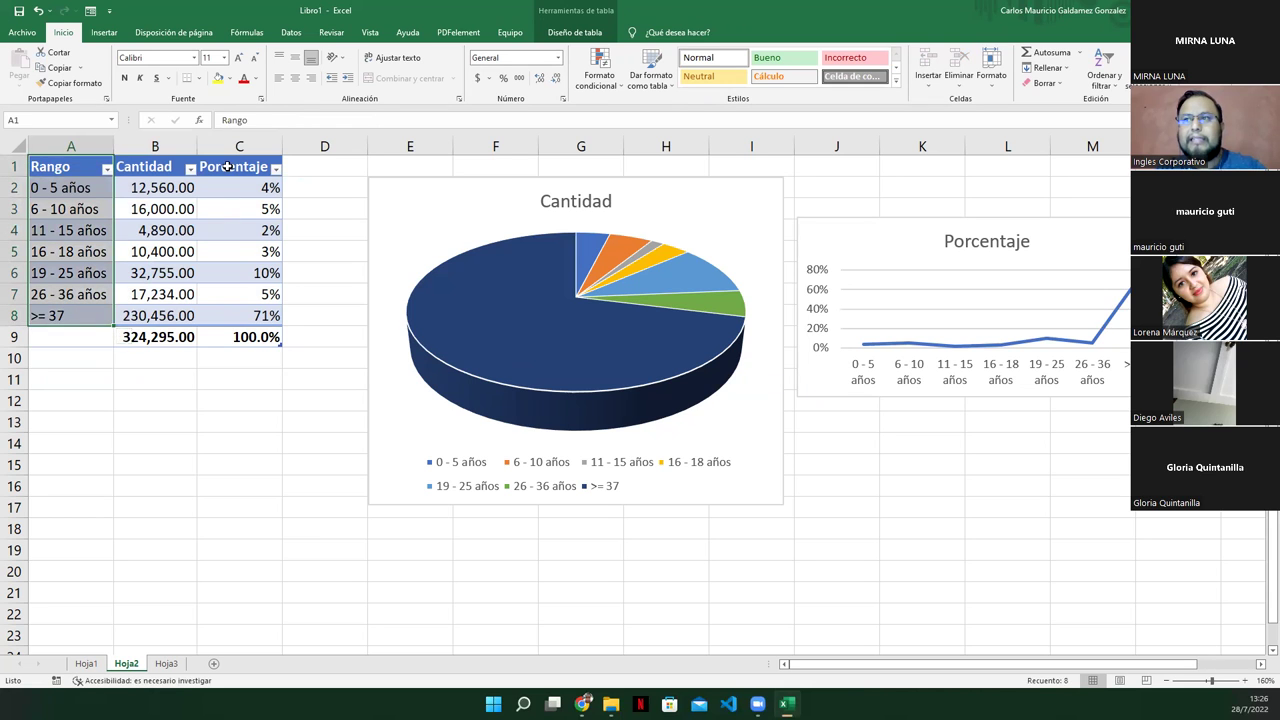
{"action": "left_click_drag", "start_coordinate": [228, 166], "coordinate": [240, 315], "text": "ctrl"}
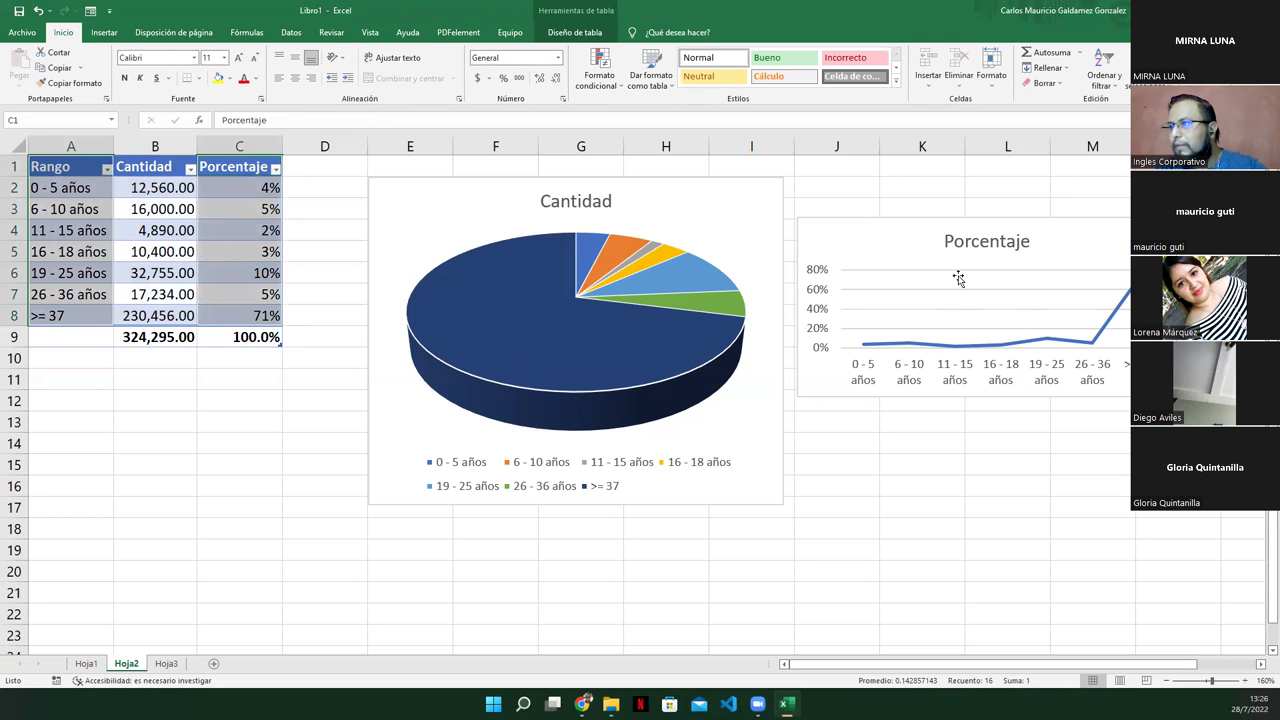
{"action": "left_click_drag", "start_coordinate": [900, 242], "coordinate": [950, 237]}
{"action": "left_click_drag", "start_coordinate": [845, 395], "coordinate": [829, 468]}
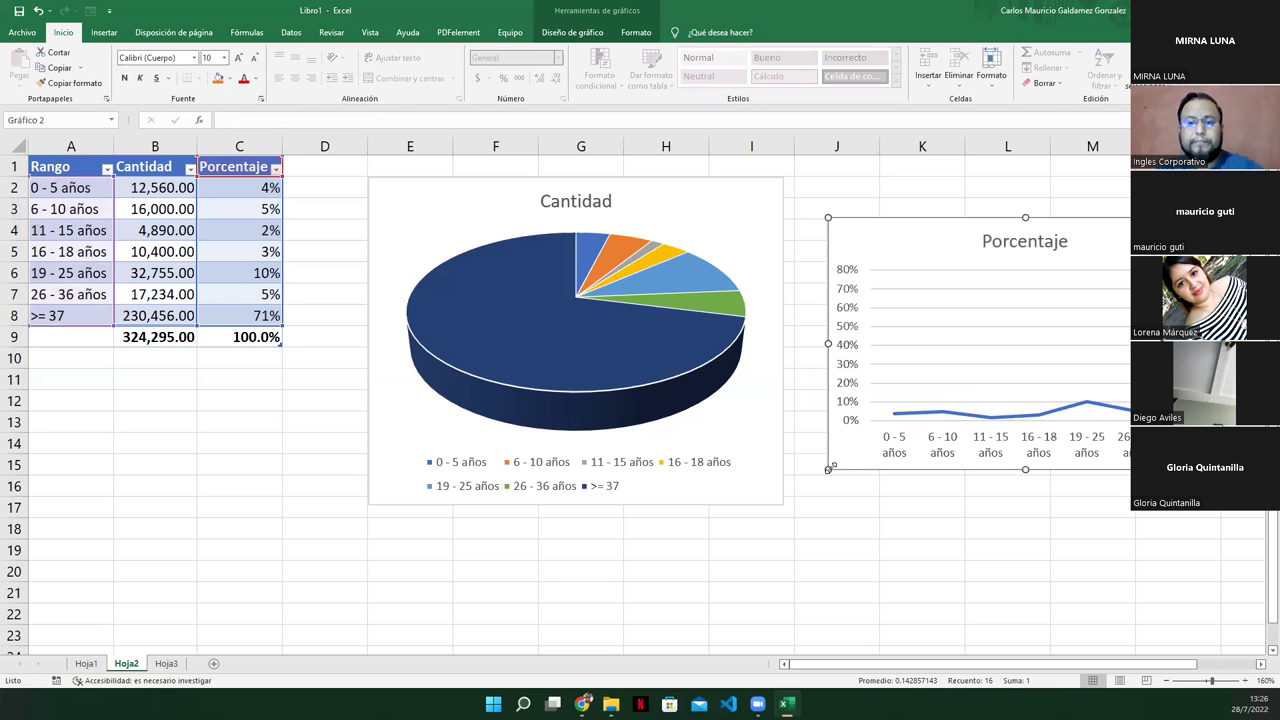
{"action": "mouse_move", "coordinate": [566, 256]}
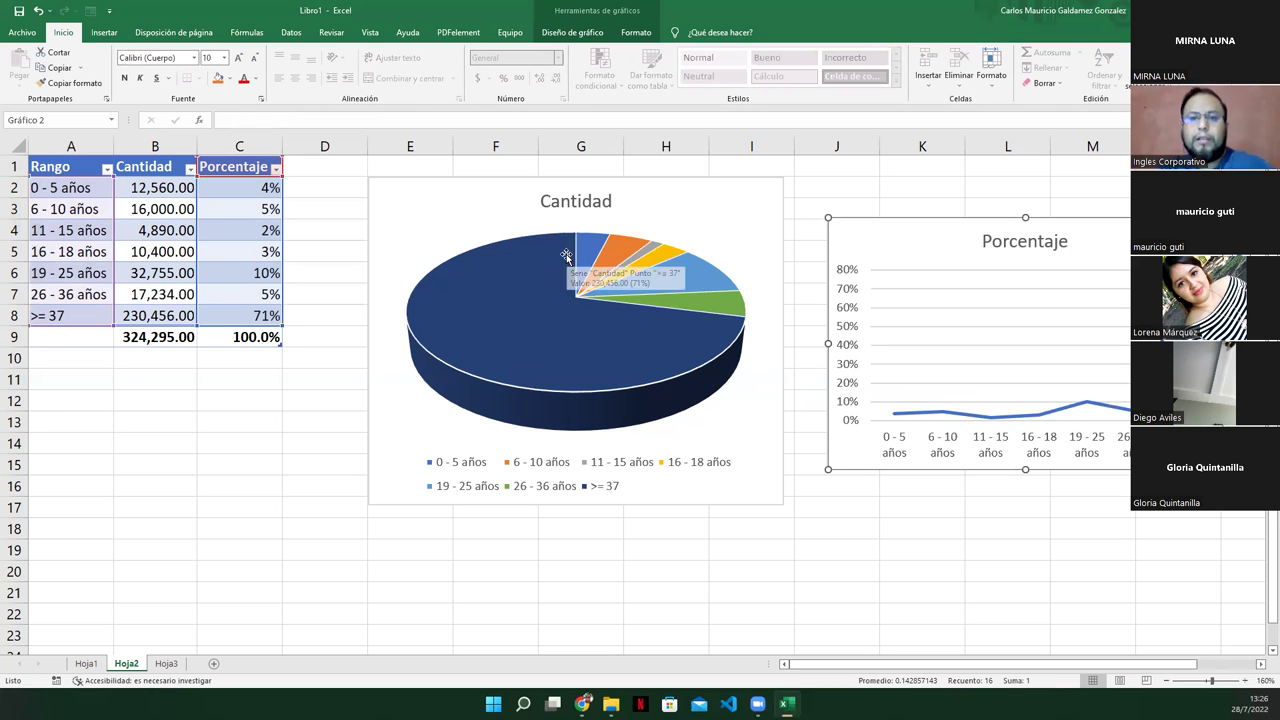
Step: Deselect the chart, switch via Hoja3 to Hoja1, and bring up the lesson PDF
{"action": "left_click", "coordinate": [261, 358]}
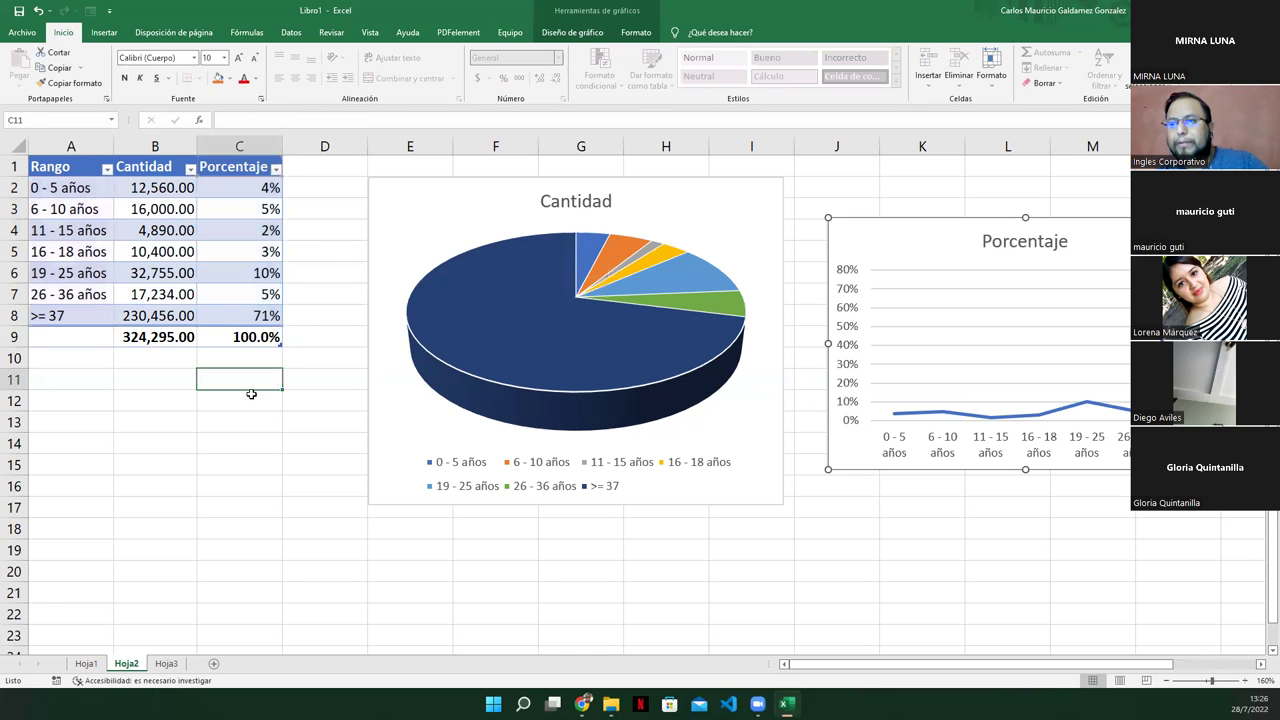
{"action": "left_click", "coordinate": [160, 666]}
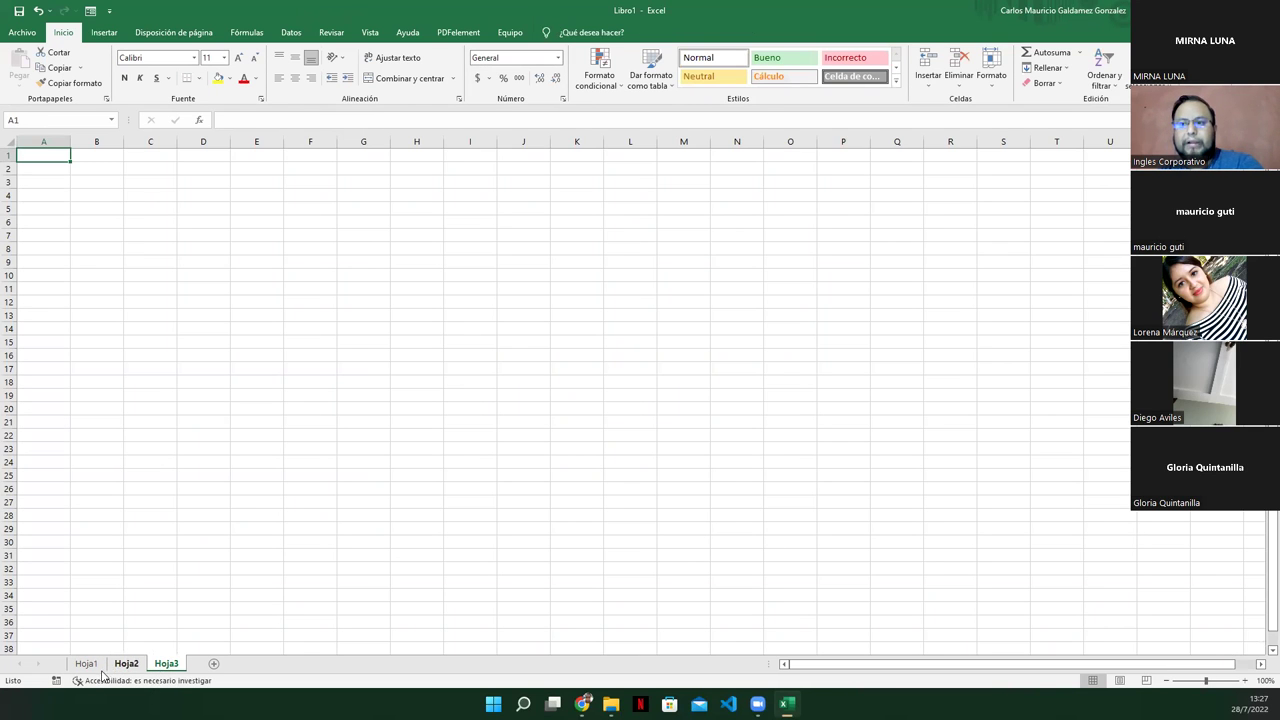
{"action": "left_click", "coordinate": [88, 664]}
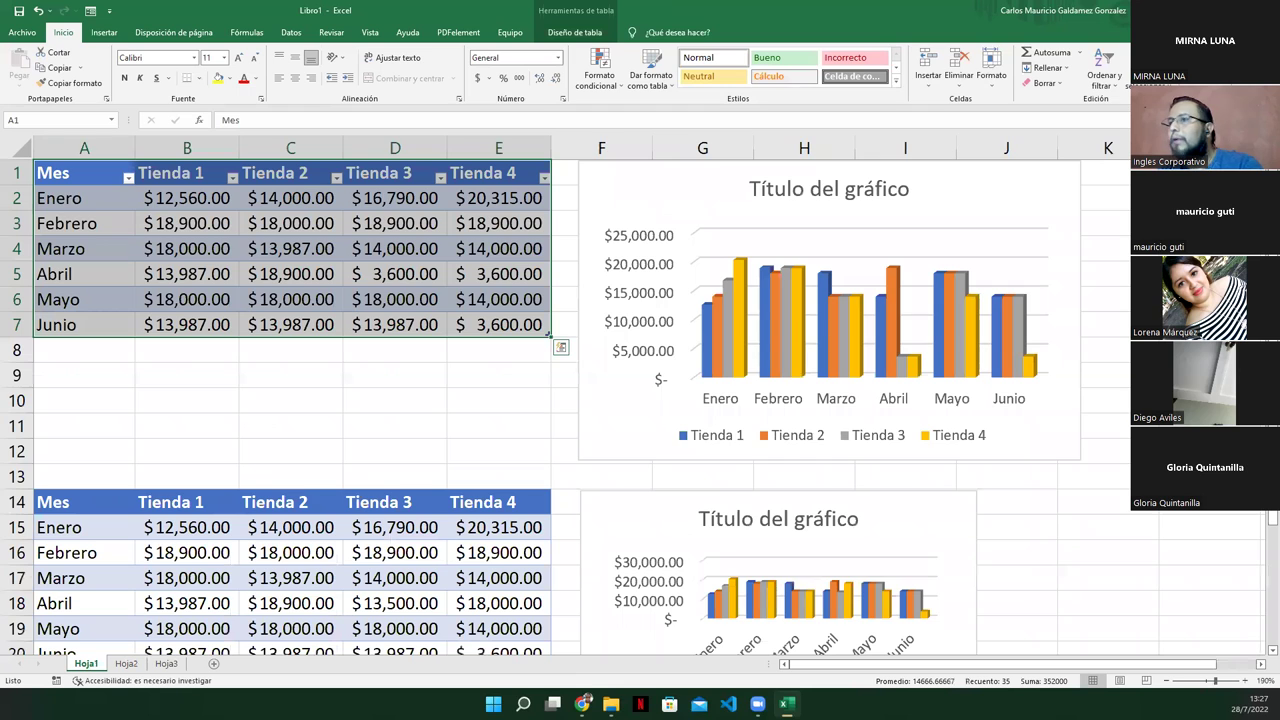
{"action": "key", "text": "alt+Tab"}
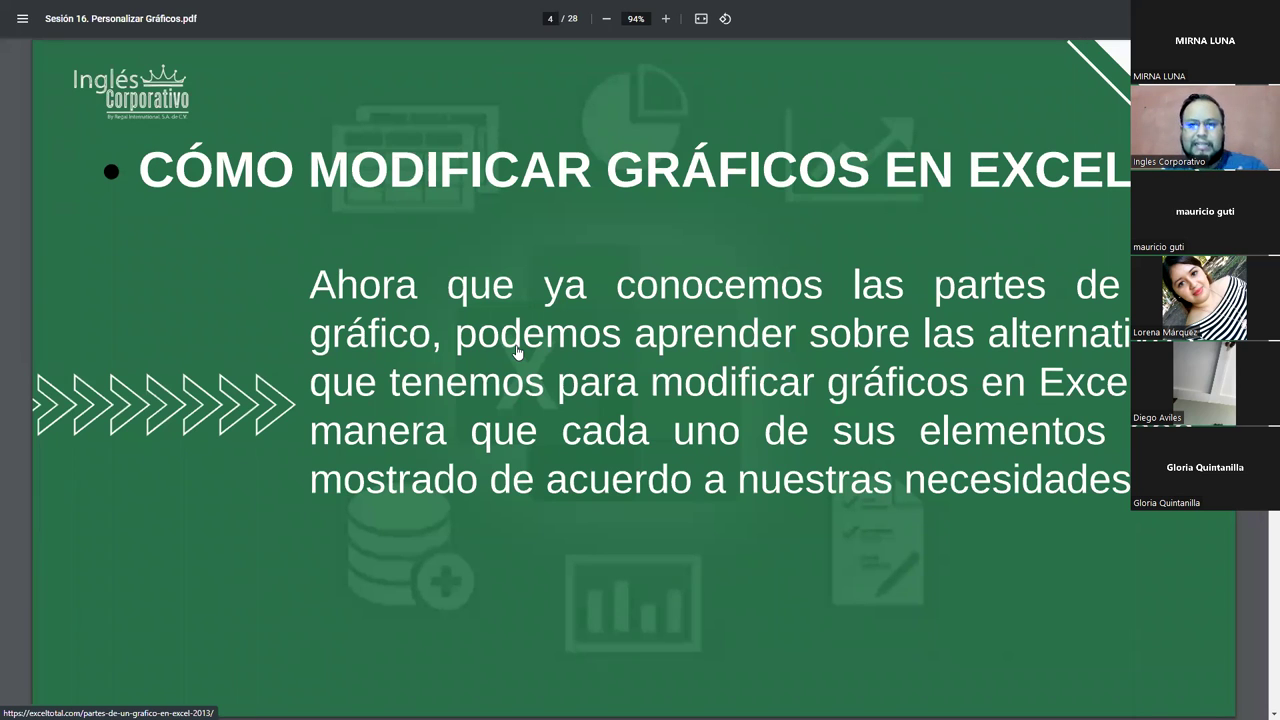
Step: Advance the PDF to slide 5, 'Cómo seleccionar un elemento de gráfico'
{"action": "key", "text": "Right"}
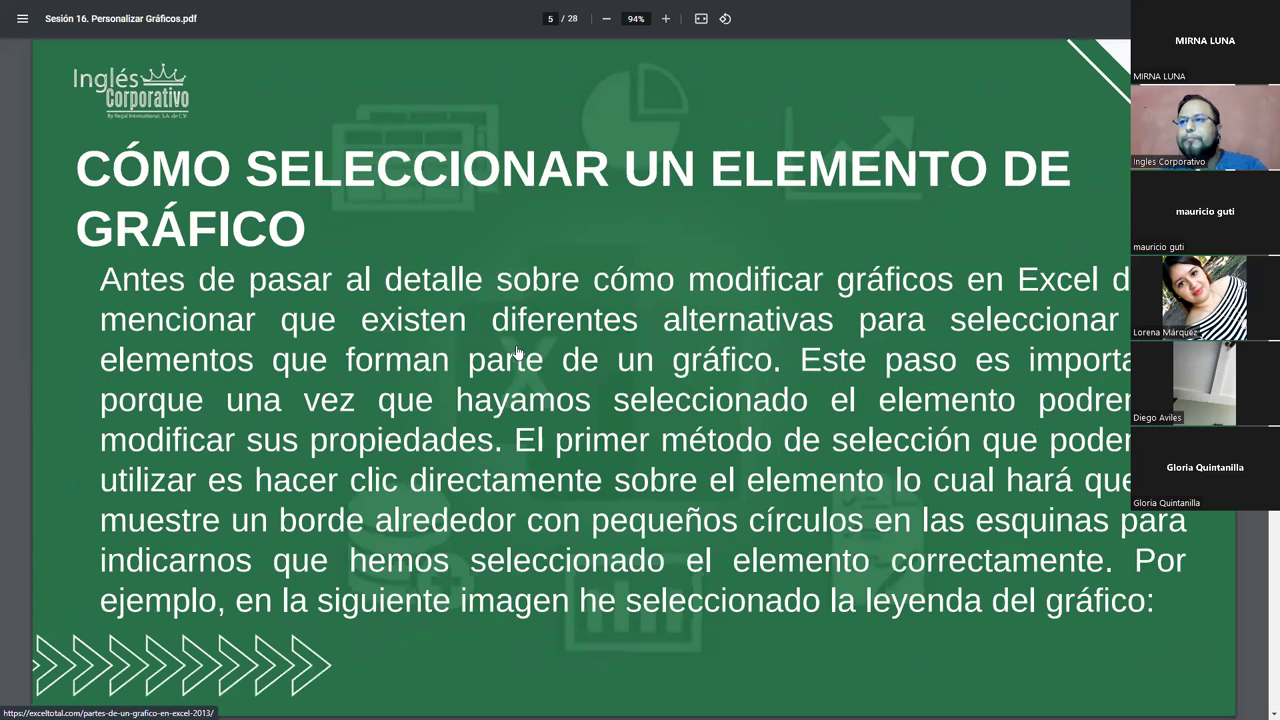
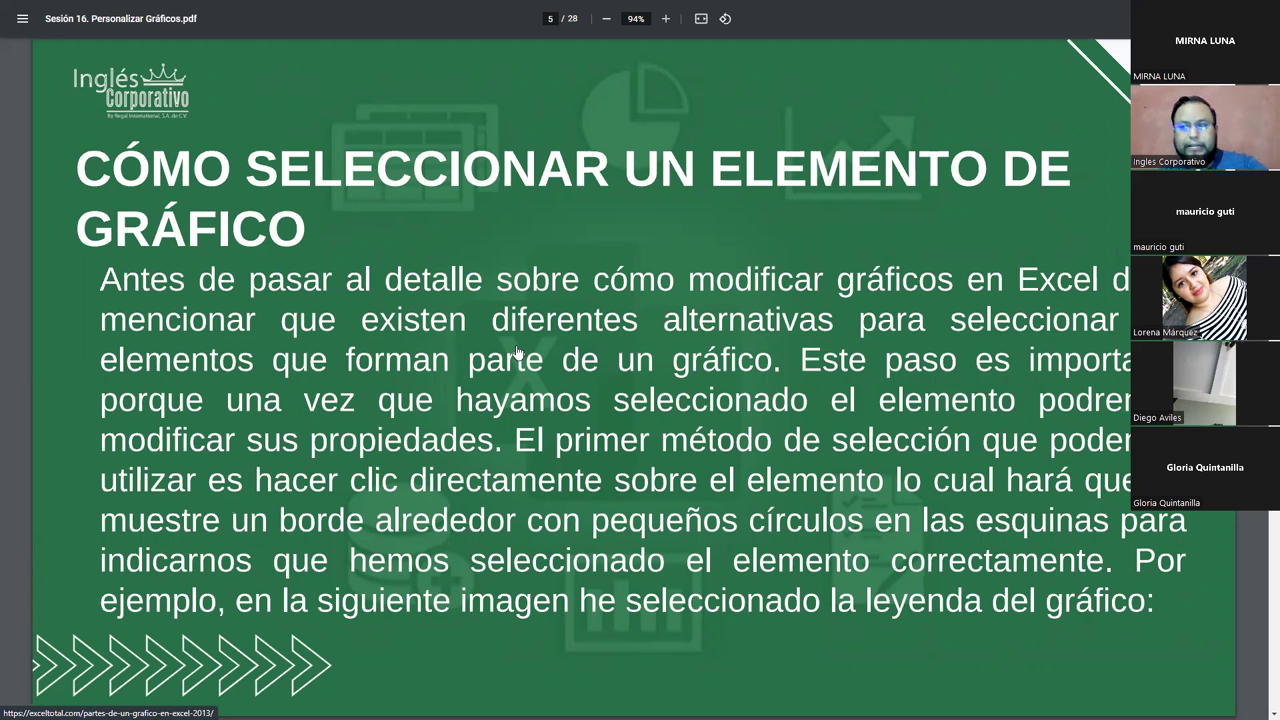
Step: Switch back to the Tienda sales workbook and browse the chart's Diseño de gráfico and Formato options
{"action": "key", "text": "alt+Tab"}
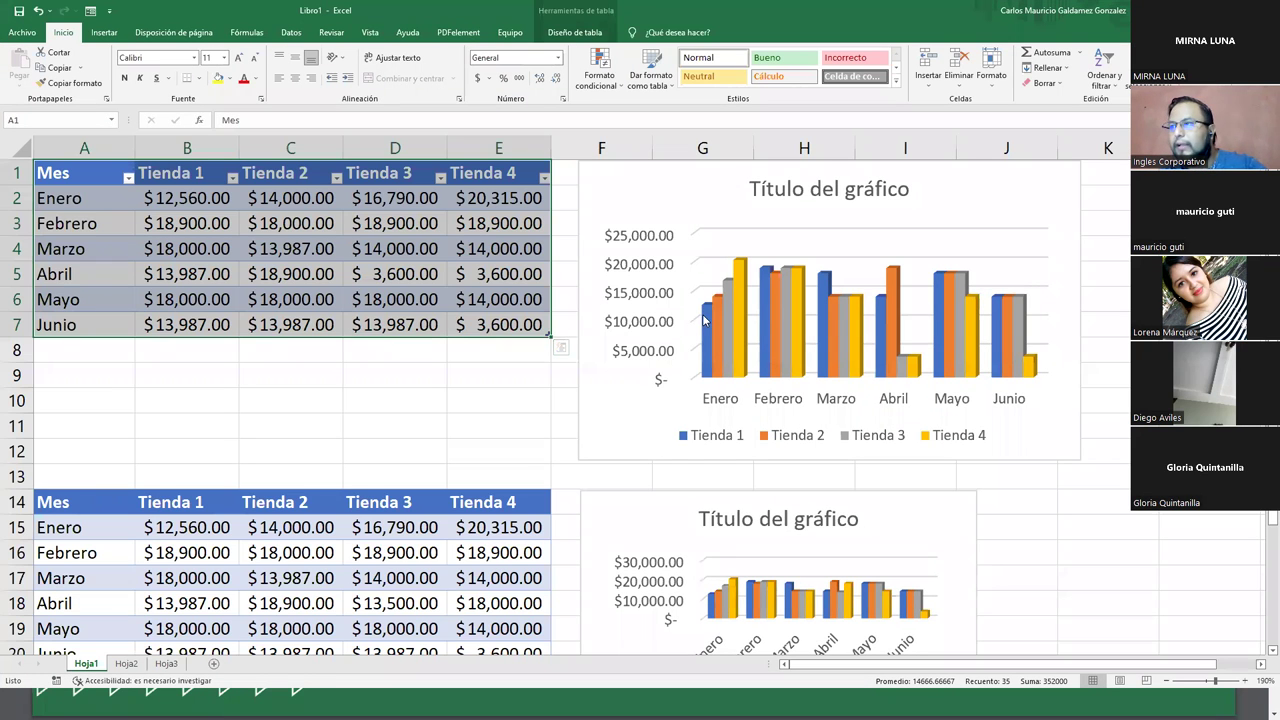
{"action": "left_click", "coordinate": [707, 322]}
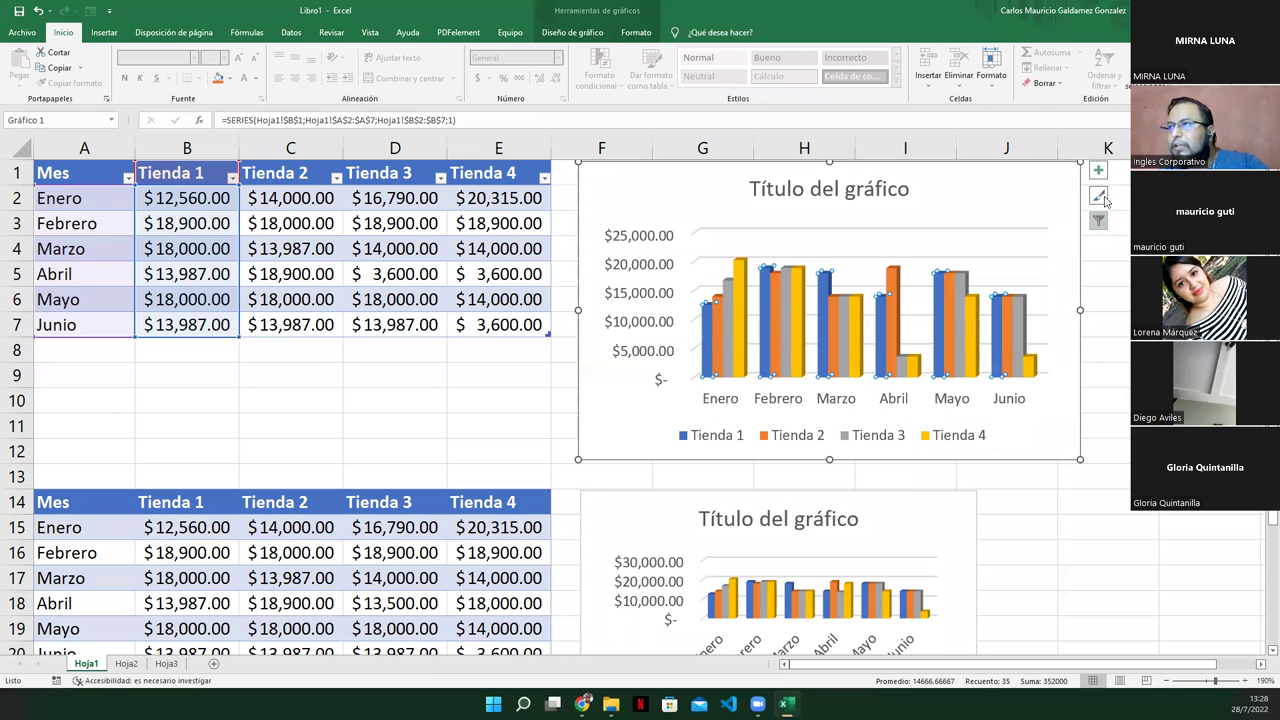
{"action": "left_click", "coordinate": [572, 32]}
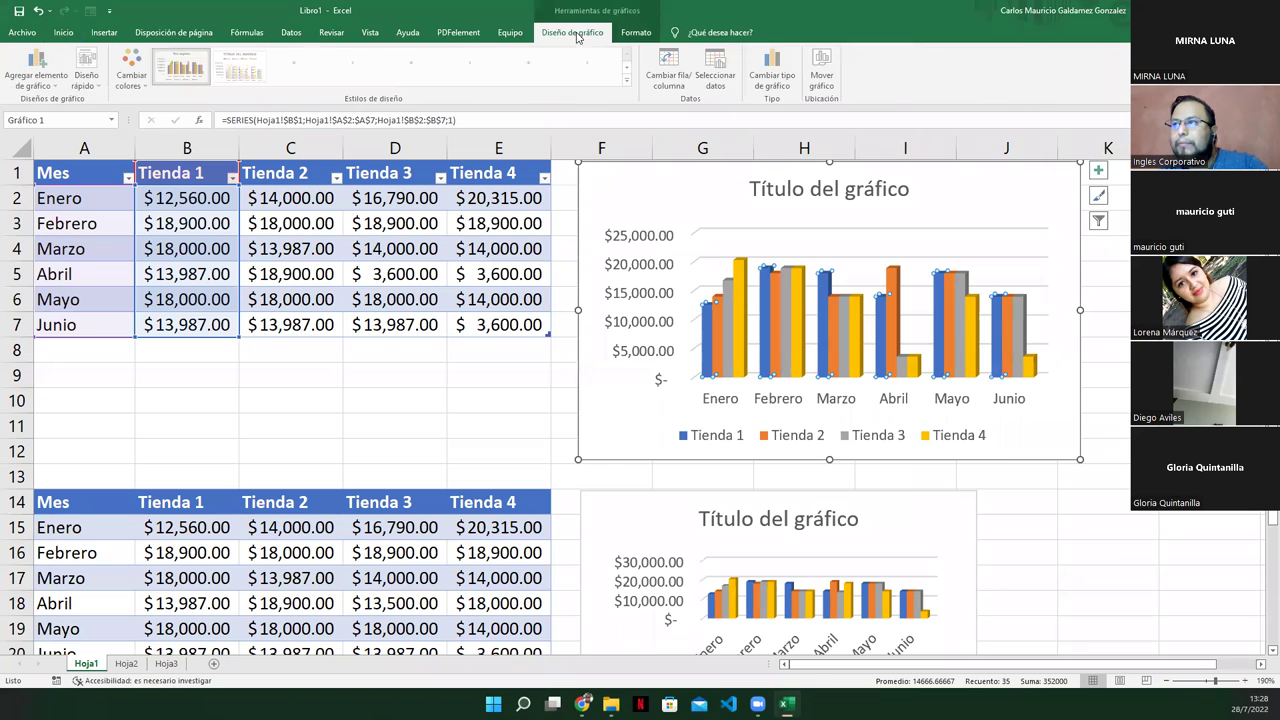
{"action": "left_click", "coordinate": [635, 32]}
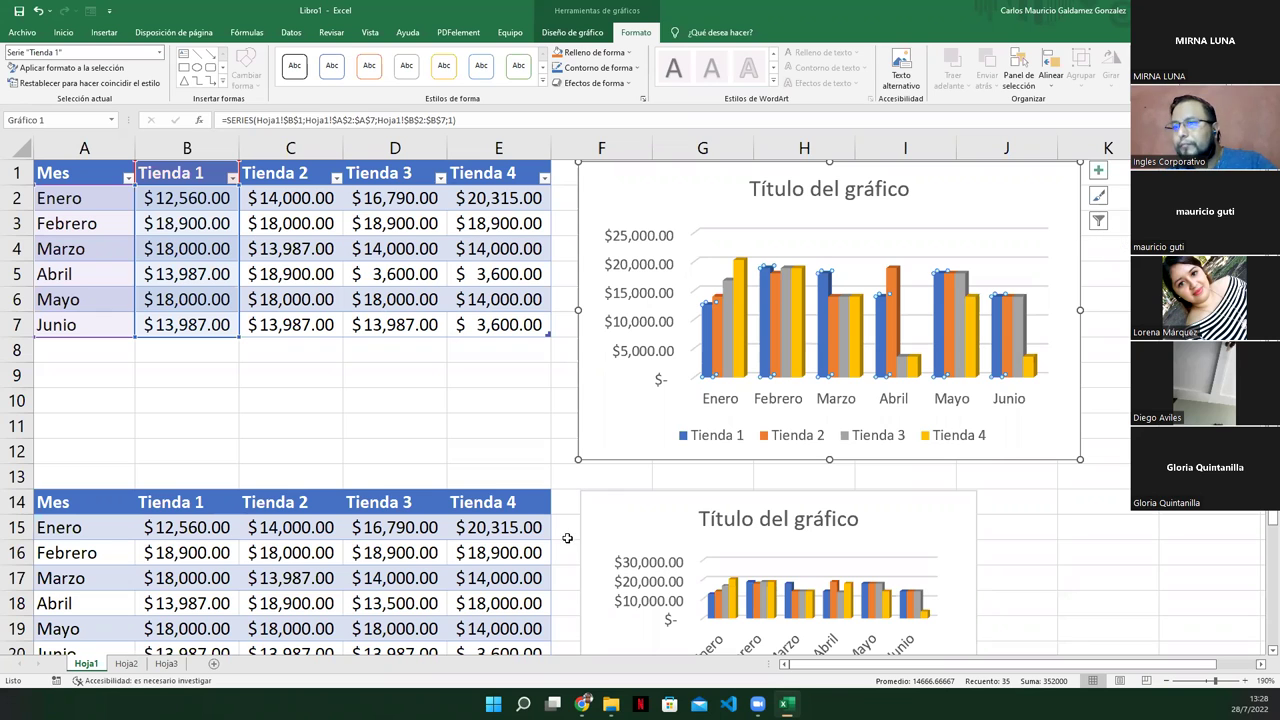
{"action": "left_click", "coordinate": [616, 527]}
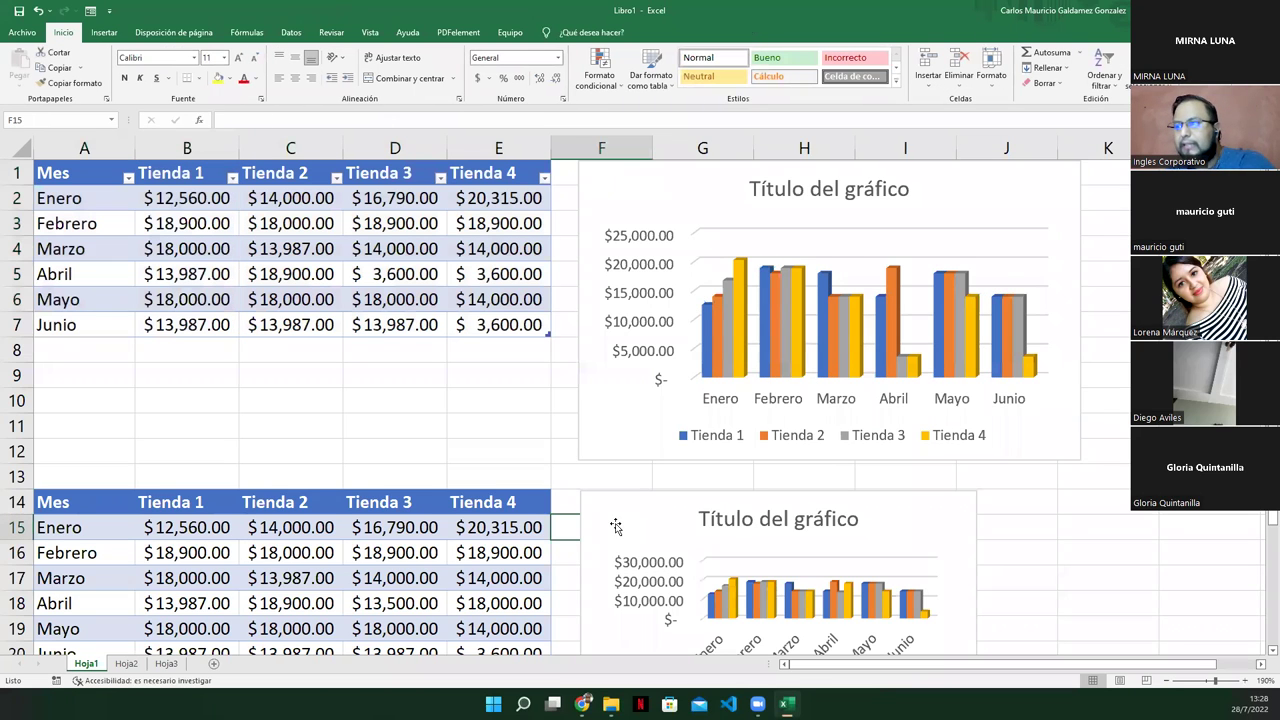
Step: Delete the second chart and clear the duplicate table's contents in A14:E20
{"action": "left_click", "coordinate": [609, 521]}
{"action": "key", "text": "Delete"}
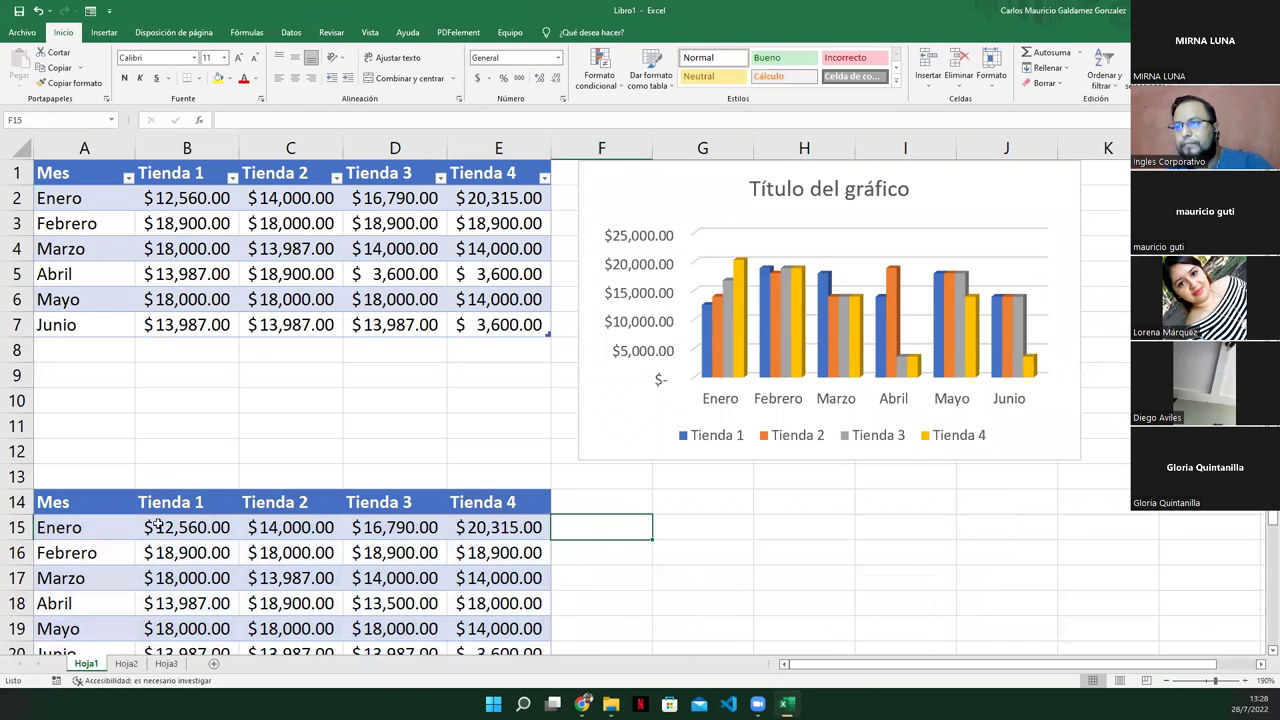
{"action": "left_click_drag", "start_coordinate": [55, 500], "coordinate": [451, 662]}
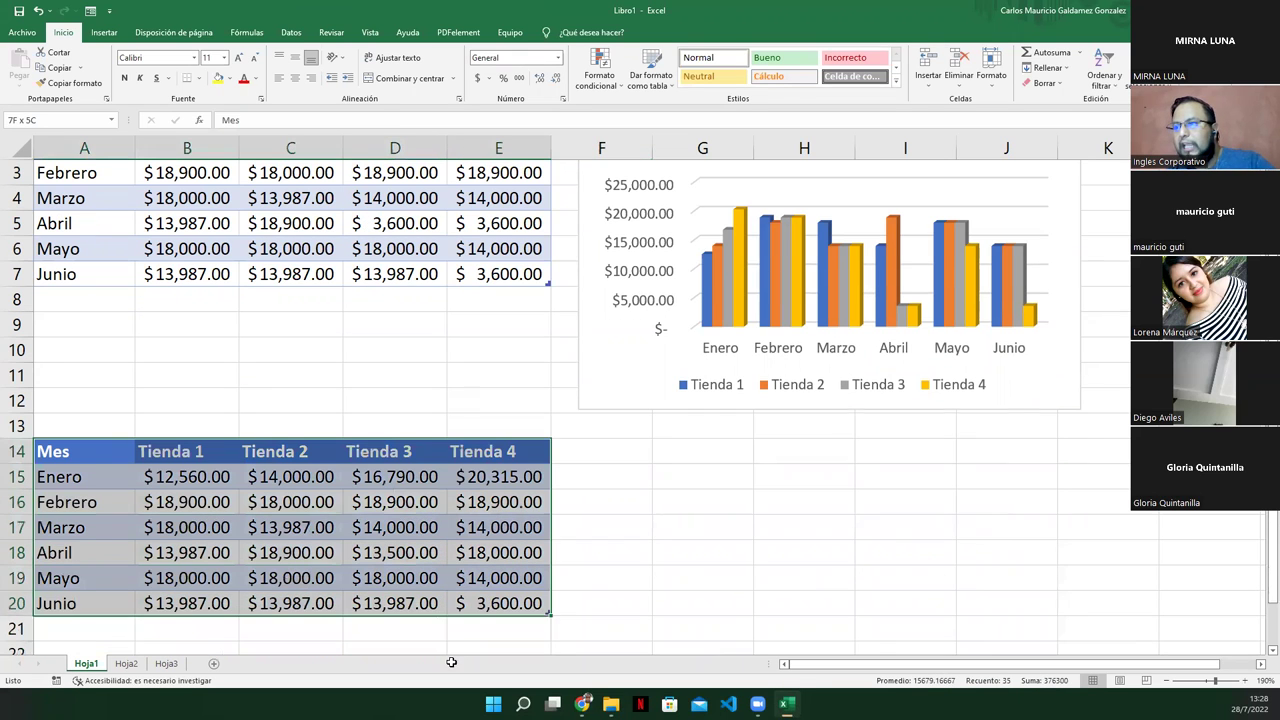
{"action": "right_click", "coordinate": [470, 607]}
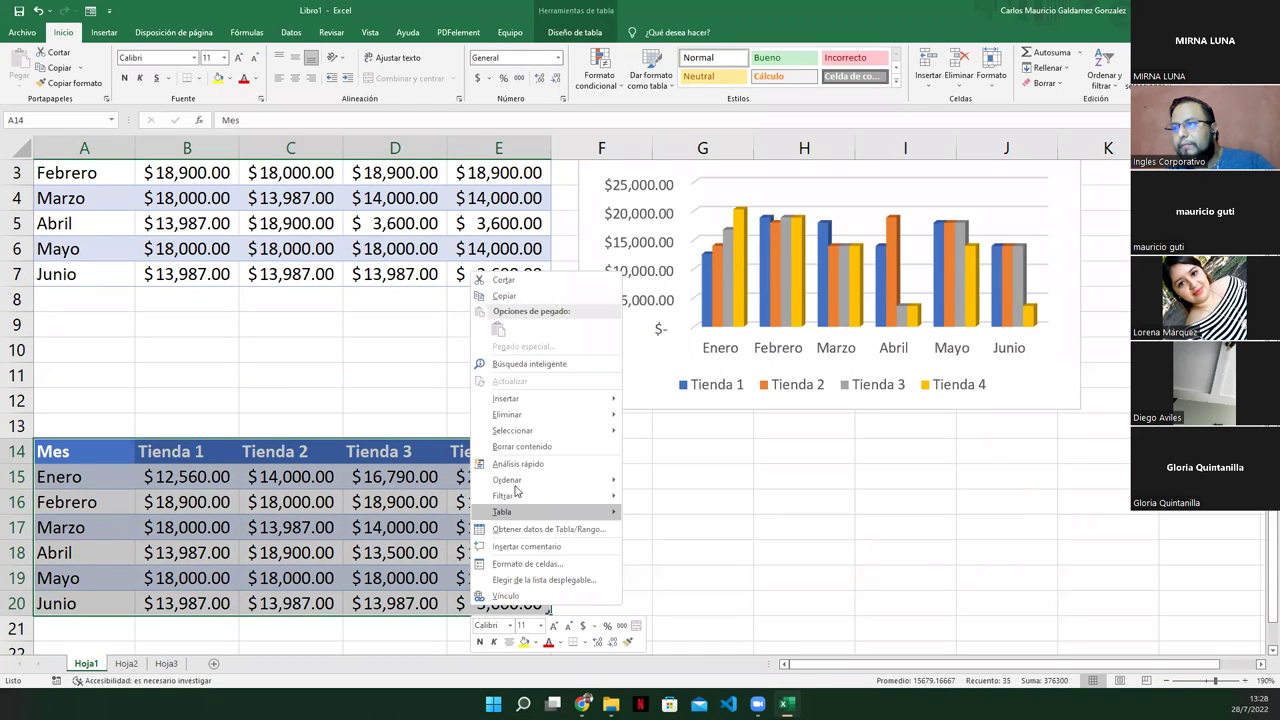
{"action": "left_click", "coordinate": [522, 446]}
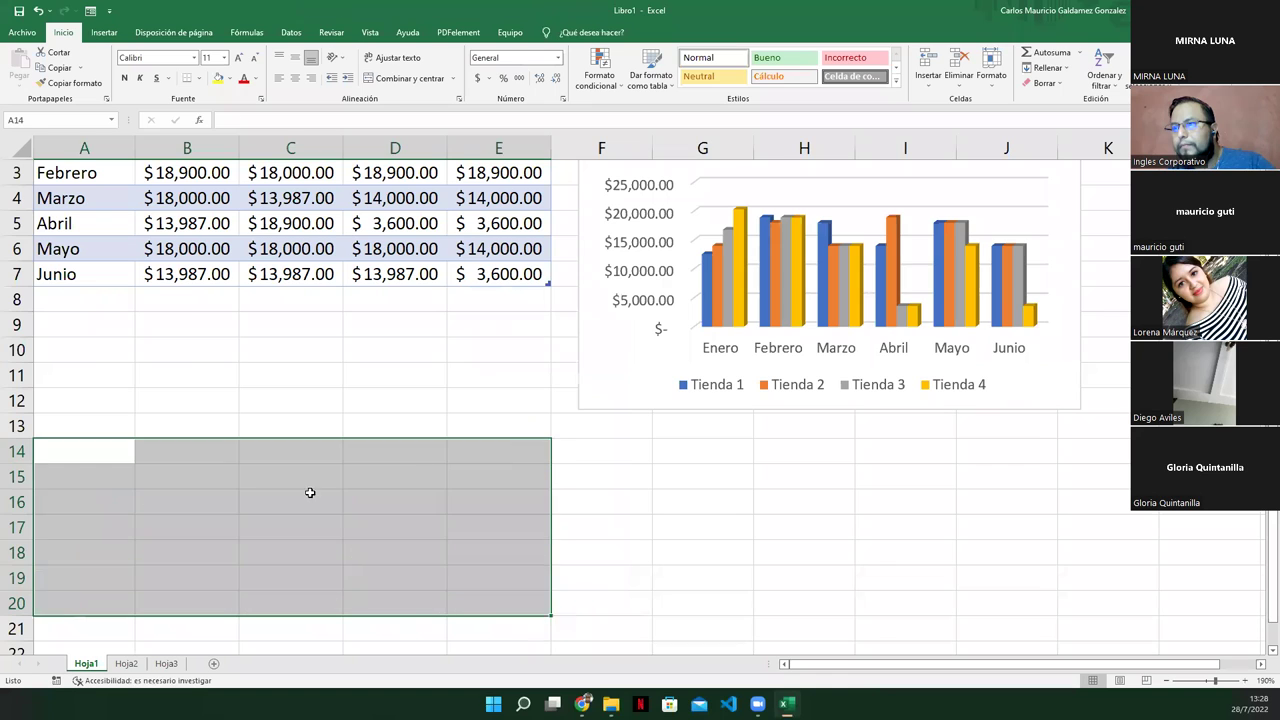
{"action": "left_click", "coordinate": [310, 492]}
Step: Move the remaining column chart a few rows lower on the sheet
{"action": "scroll", "coordinate": [213, 476], "scroll_direction": "up", "scroll_amount": 1}
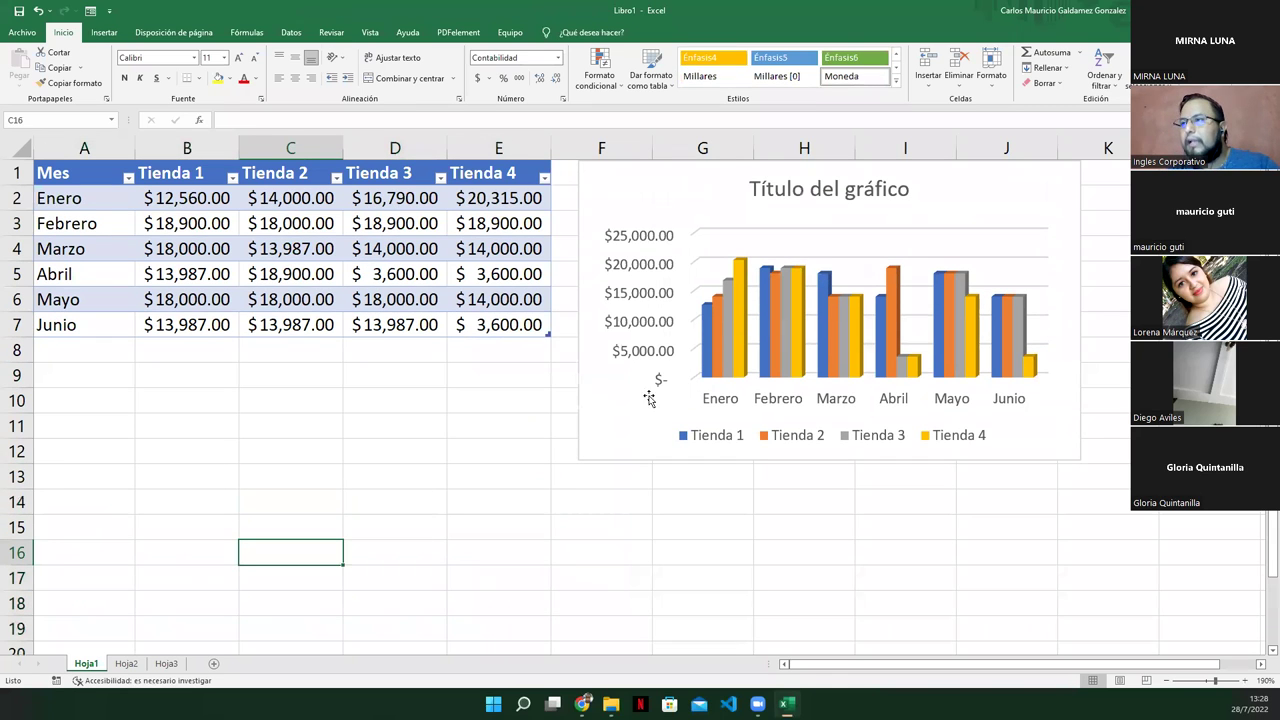
{"action": "left_click_drag", "start_coordinate": [700, 195], "coordinate": [698, 283]}
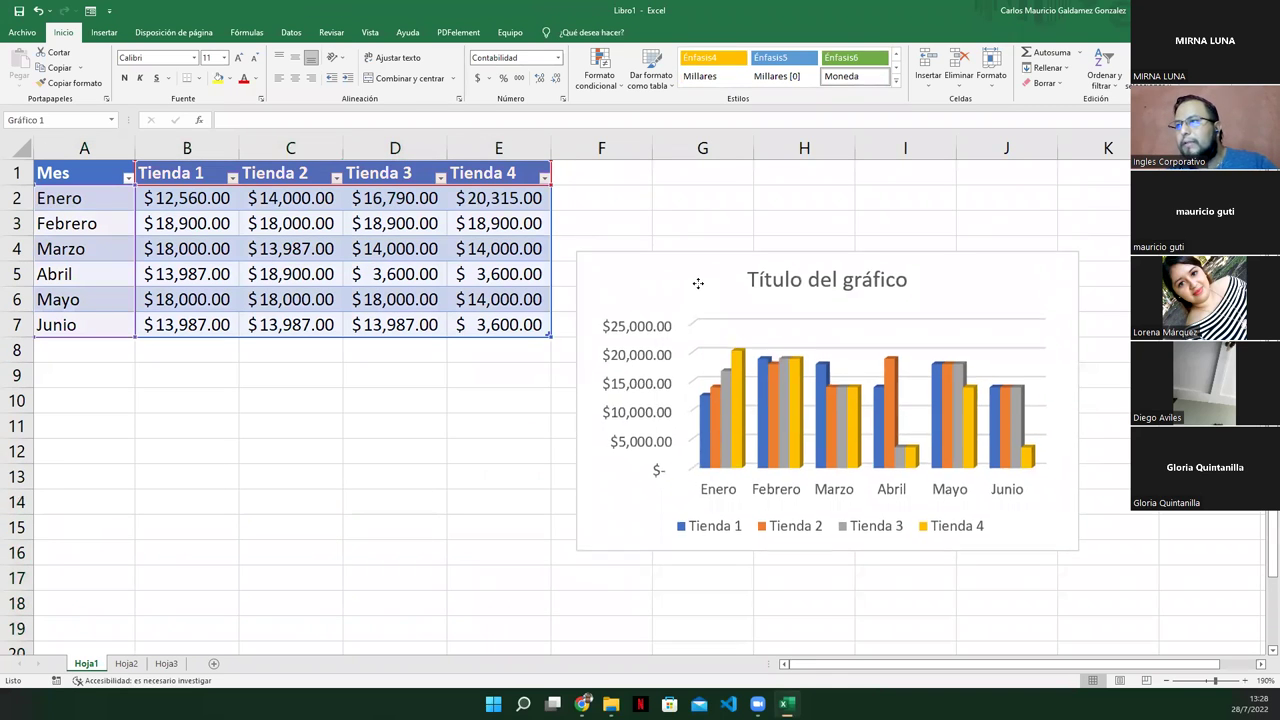
{"action": "left_click", "coordinate": [430, 470]}
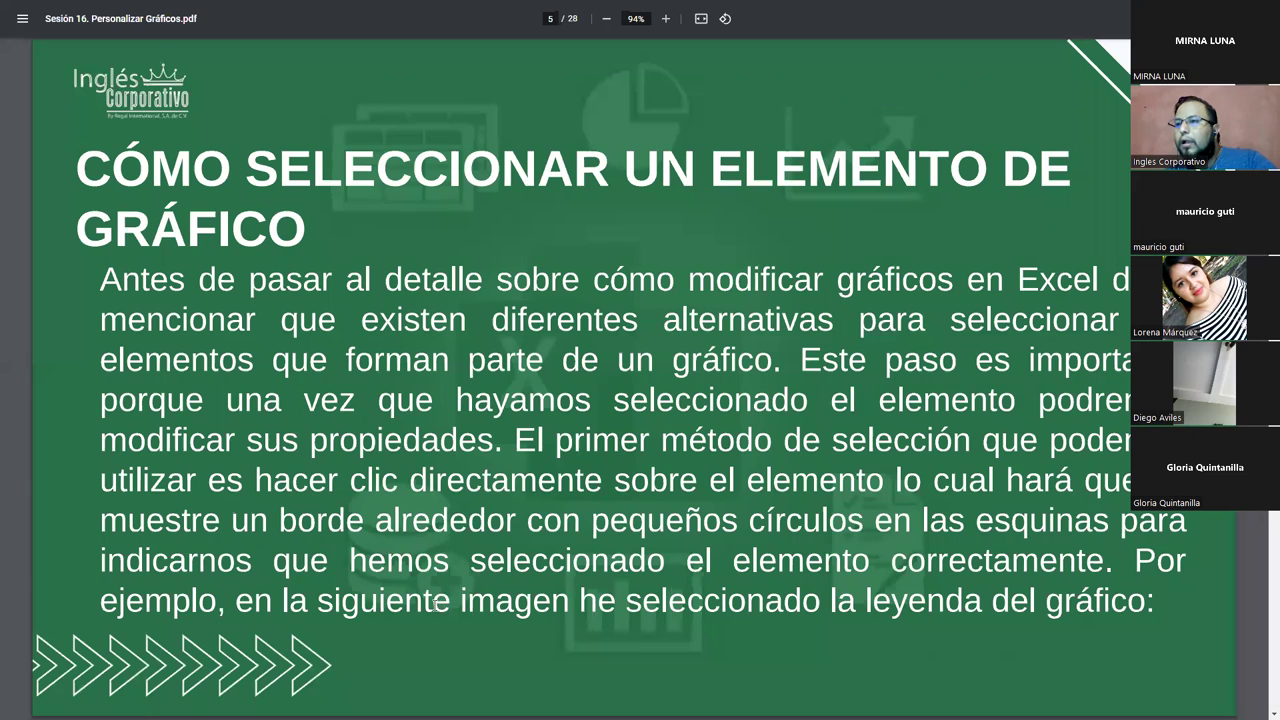
Step: Page between lesson slides 5, 6 and 7, ending on slide 6's Ingresos/Egresos legend example
{"action": "key", "text": "Right"}
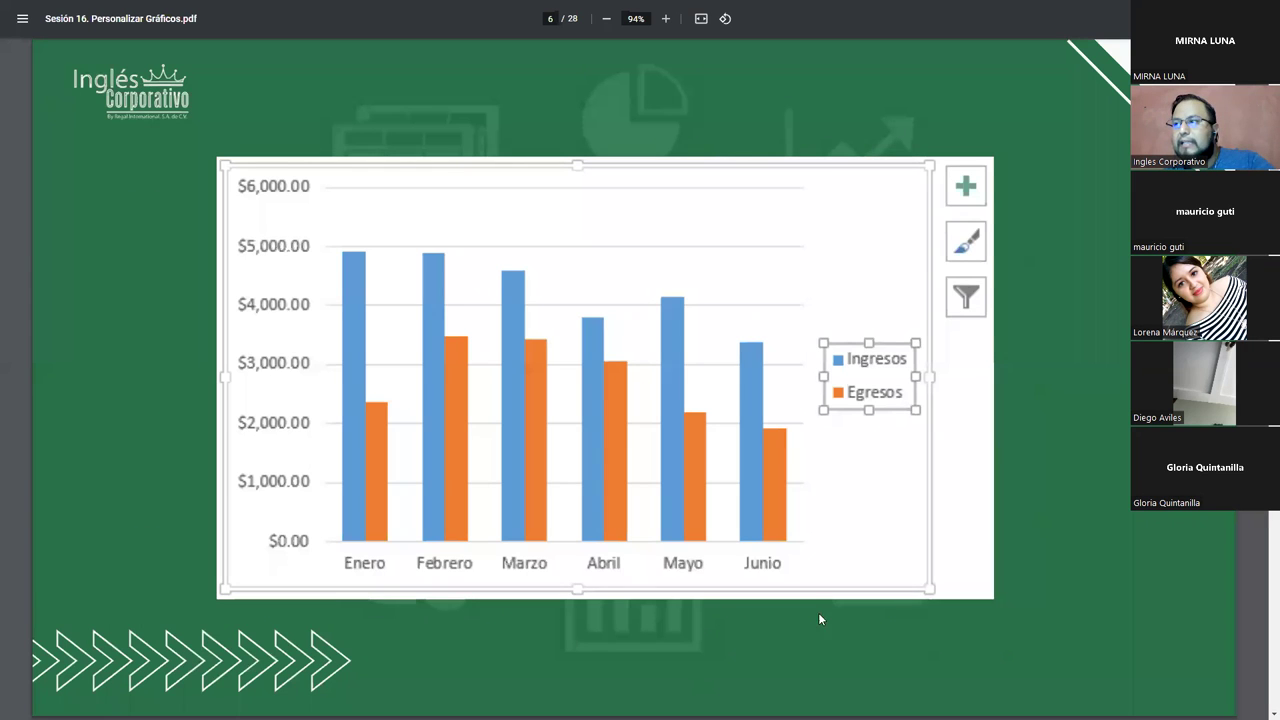
{"action": "key", "text": "Left"}
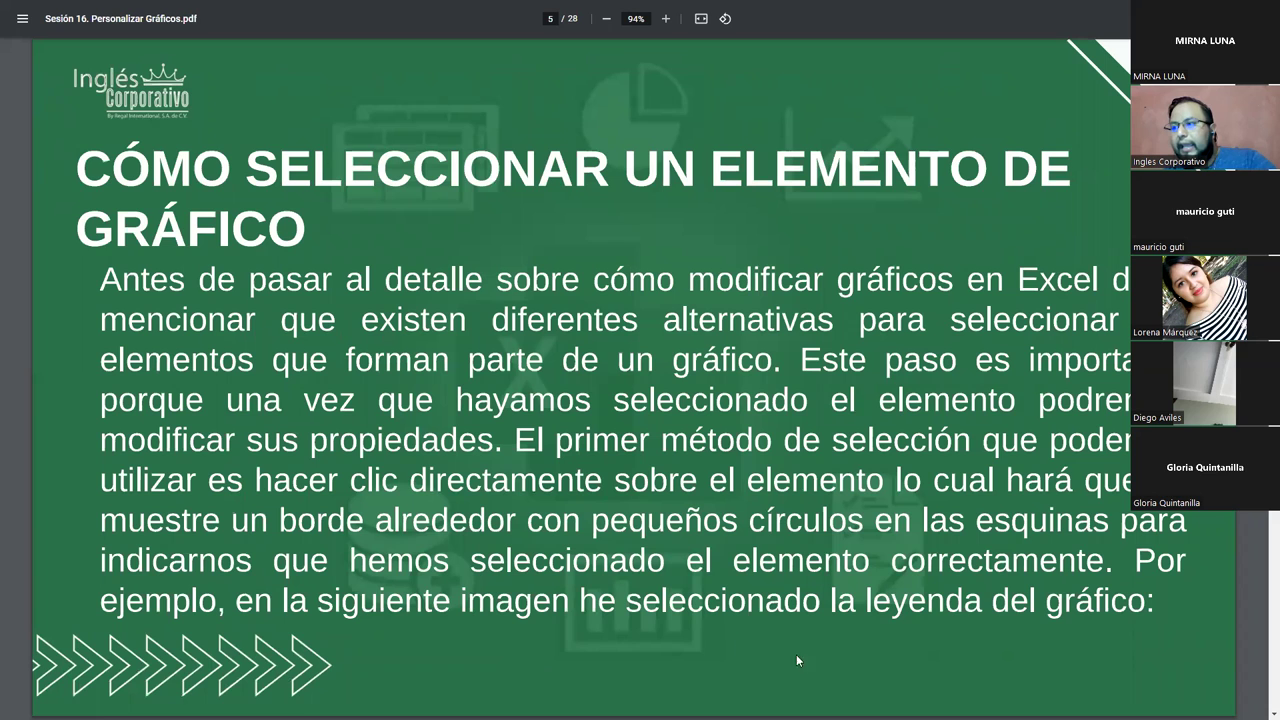
{"action": "key", "text": "Right"}
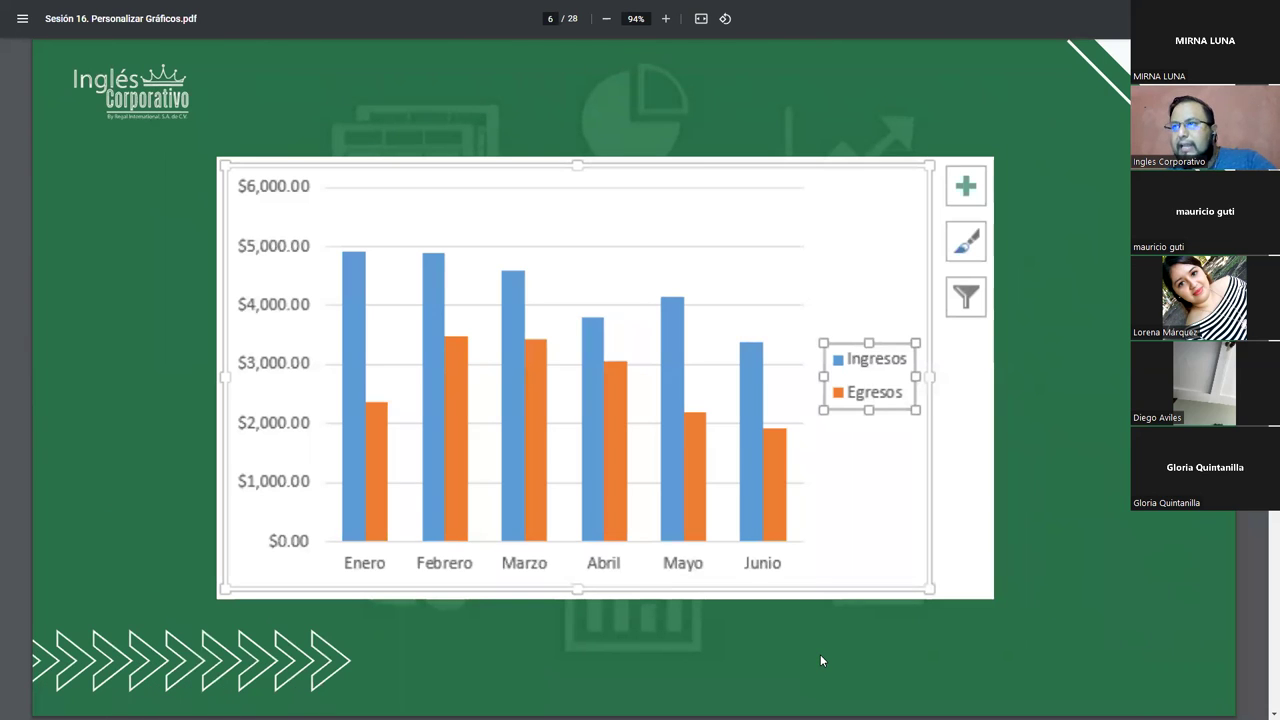
{"action": "key", "text": "Right"}
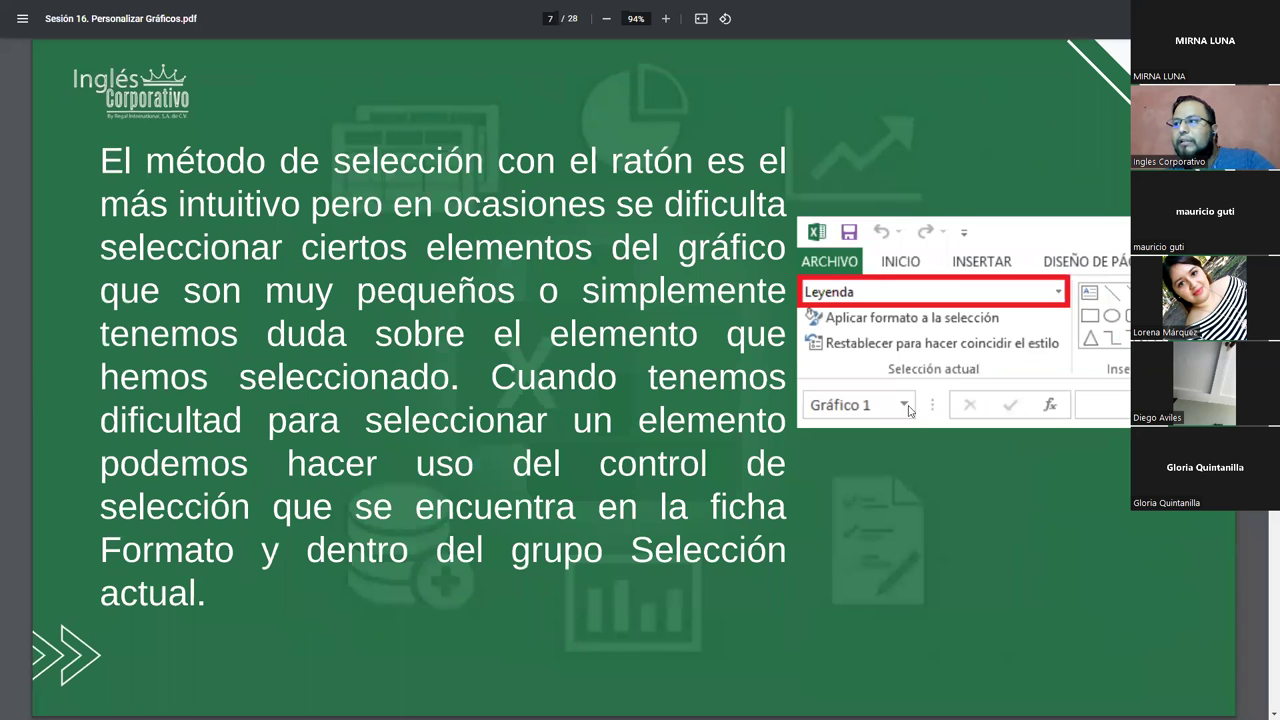
{"action": "key", "text": "Left"}
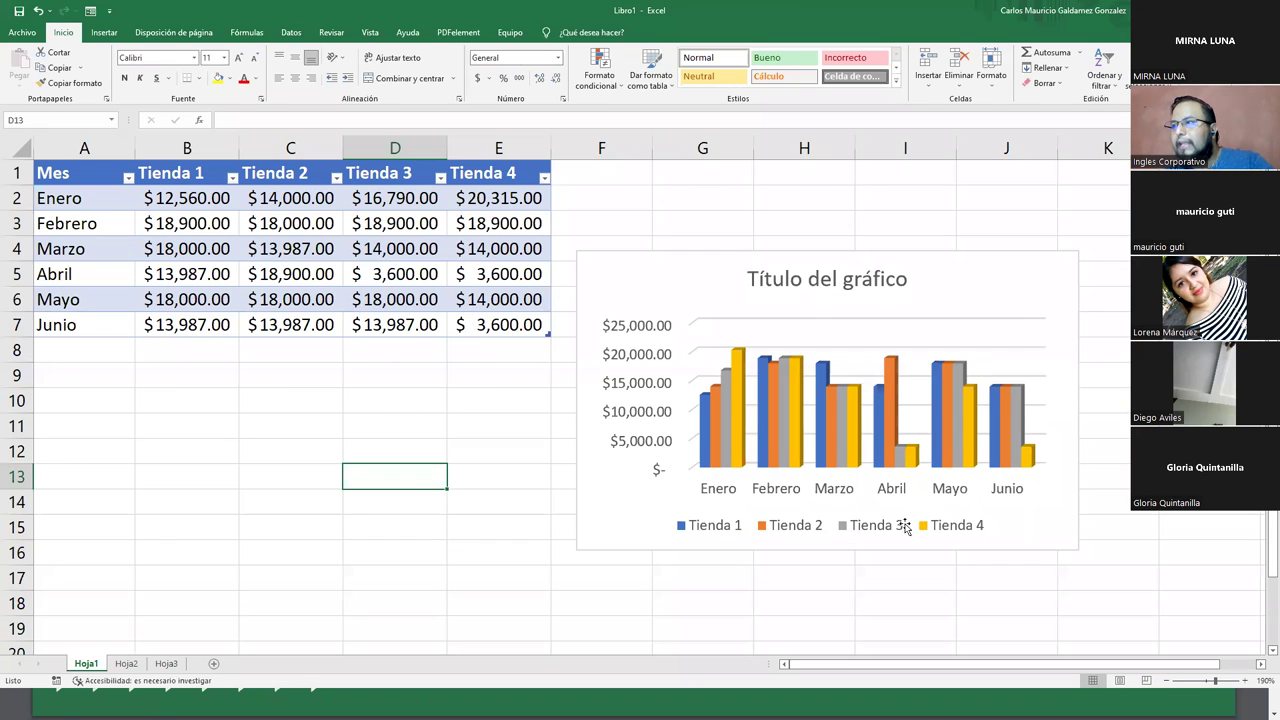
Step: Select plot area, chart area, then Leyenda via Selección actual, and apply the dark-outline shape style
{"action": "left_click", "coordinate": [903, 527]}
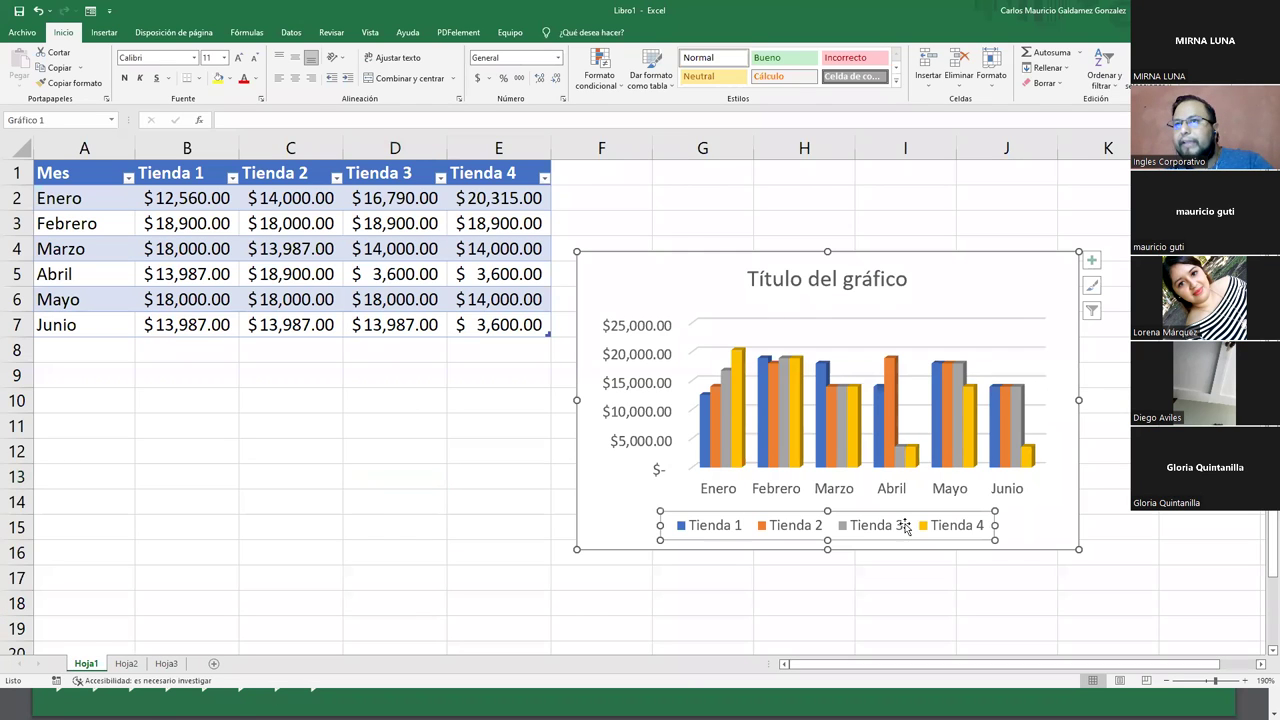
{"action": "left_click", "coordinate": [567, 40]}
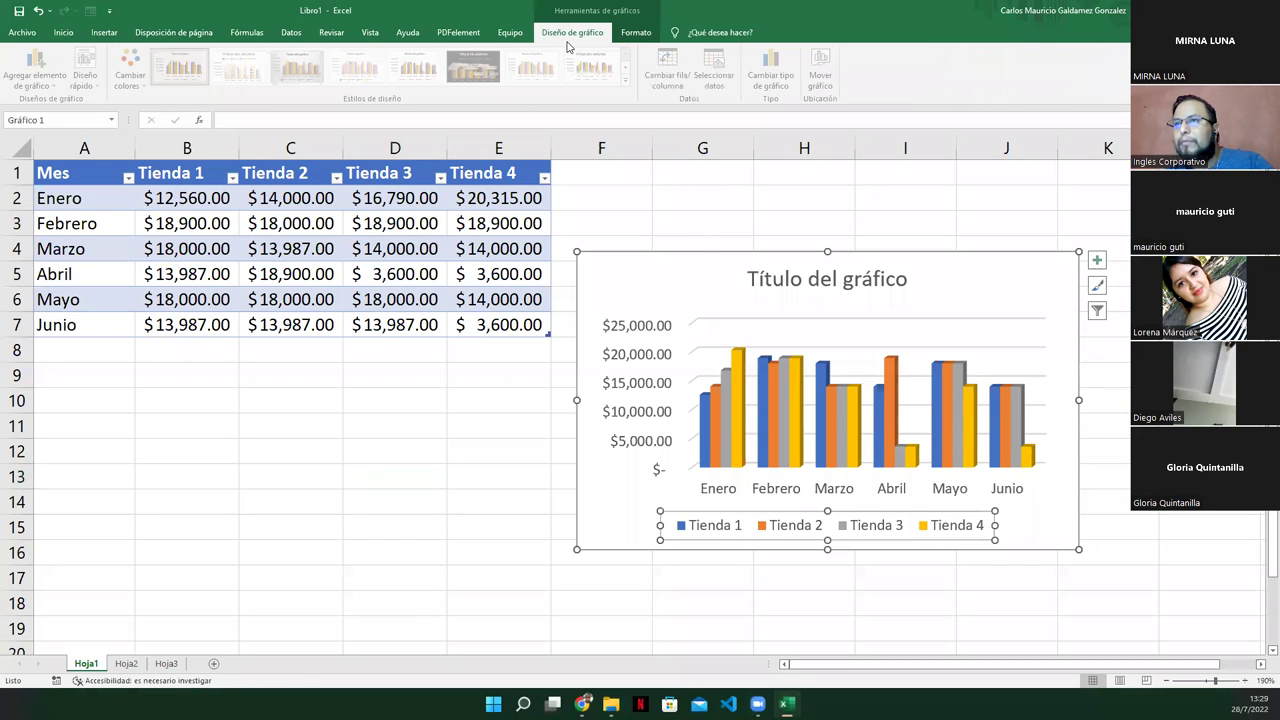
{"action": "left_click", "coordinate": [641, 44]}
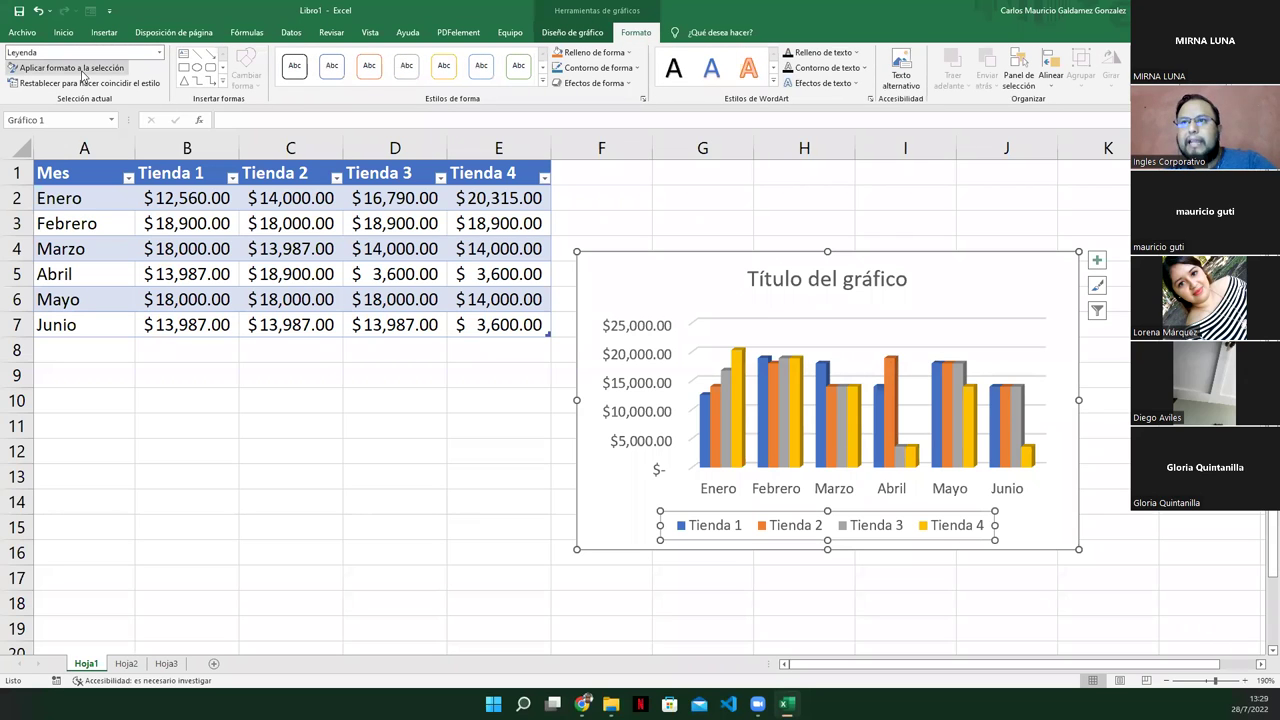
{"action": "left_click", "coordinate": [158, 53]}
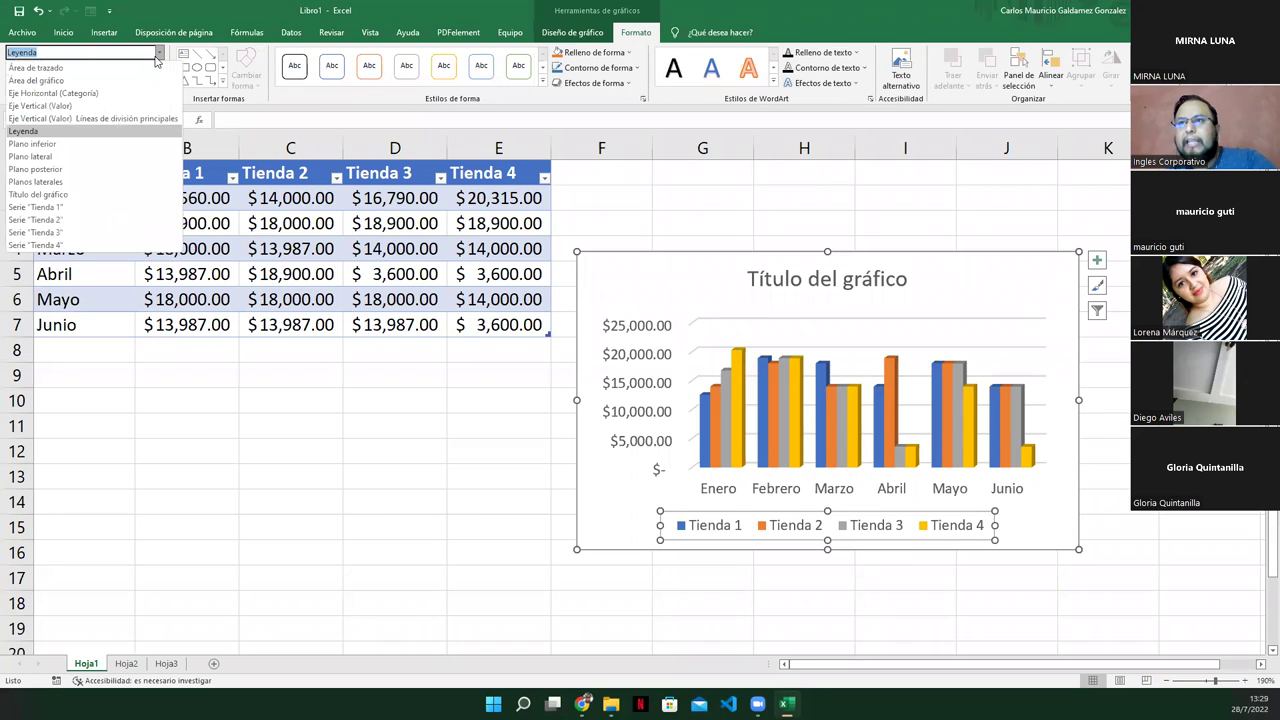
{"action": "left_click", "coordinate": [152, 68]}
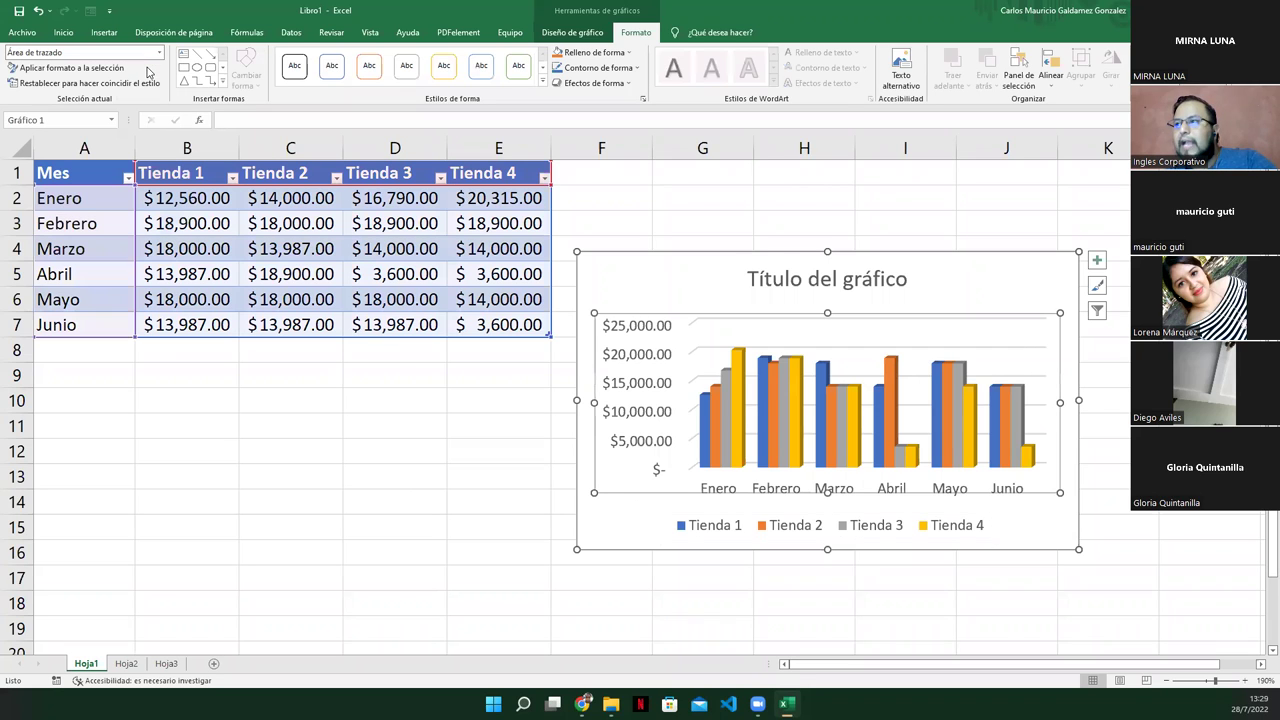
{"action": "left_click", "coordinate": [160, 53]}
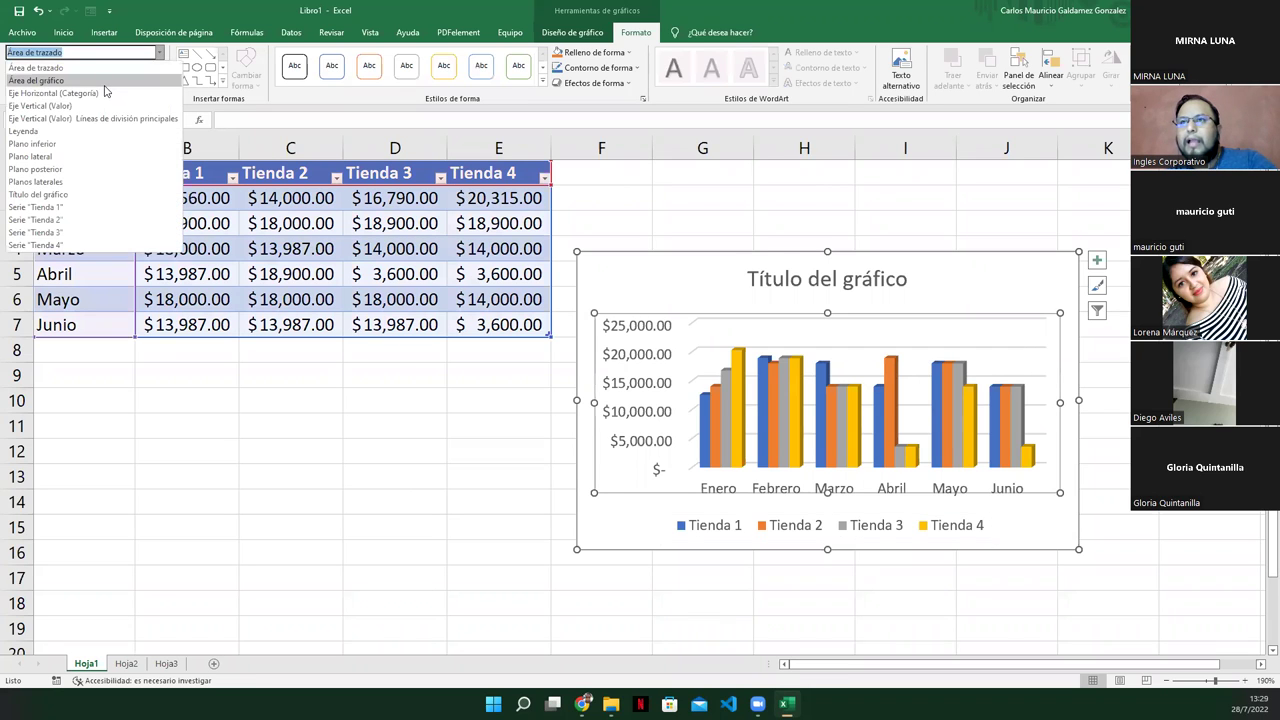
{"action": "left_click", "coordinate": [105, 88]}
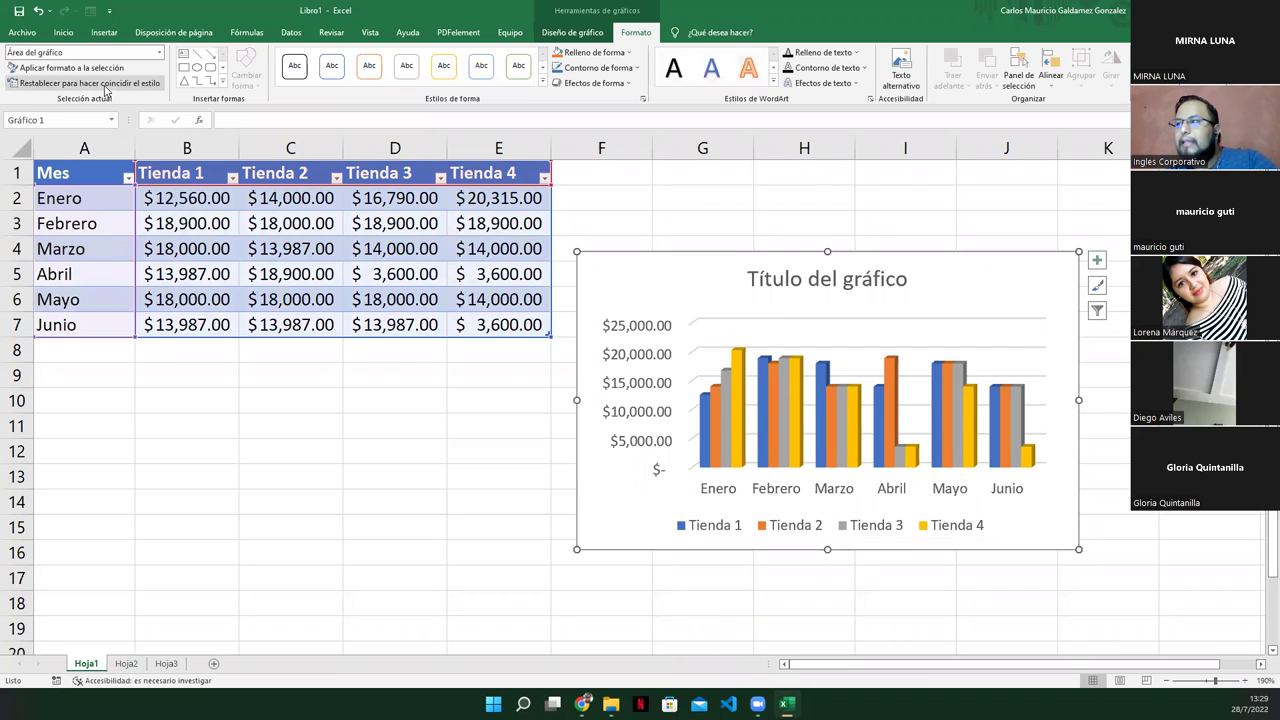
{"action": "left_click", "coordinate": [158, 53]}
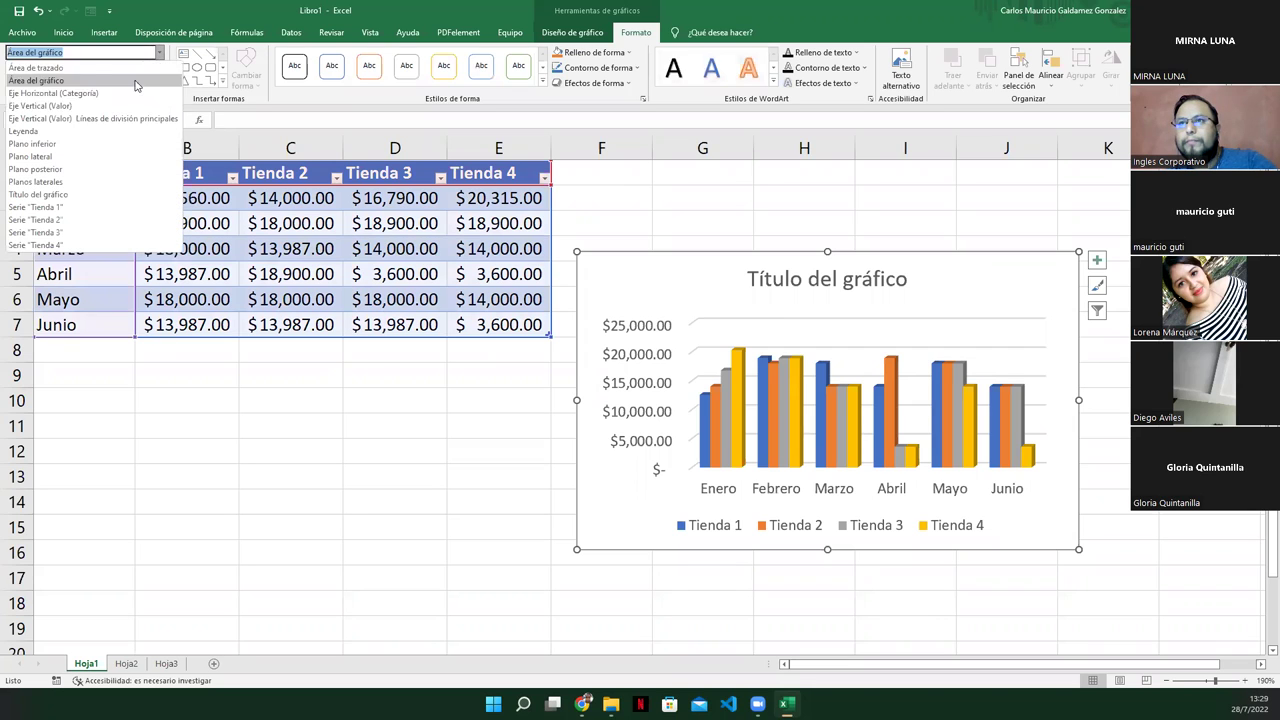
{"action": "left_click", "coordinate": [99, 137]}
{"action": "left_click", "coordinate": [160, 53]}
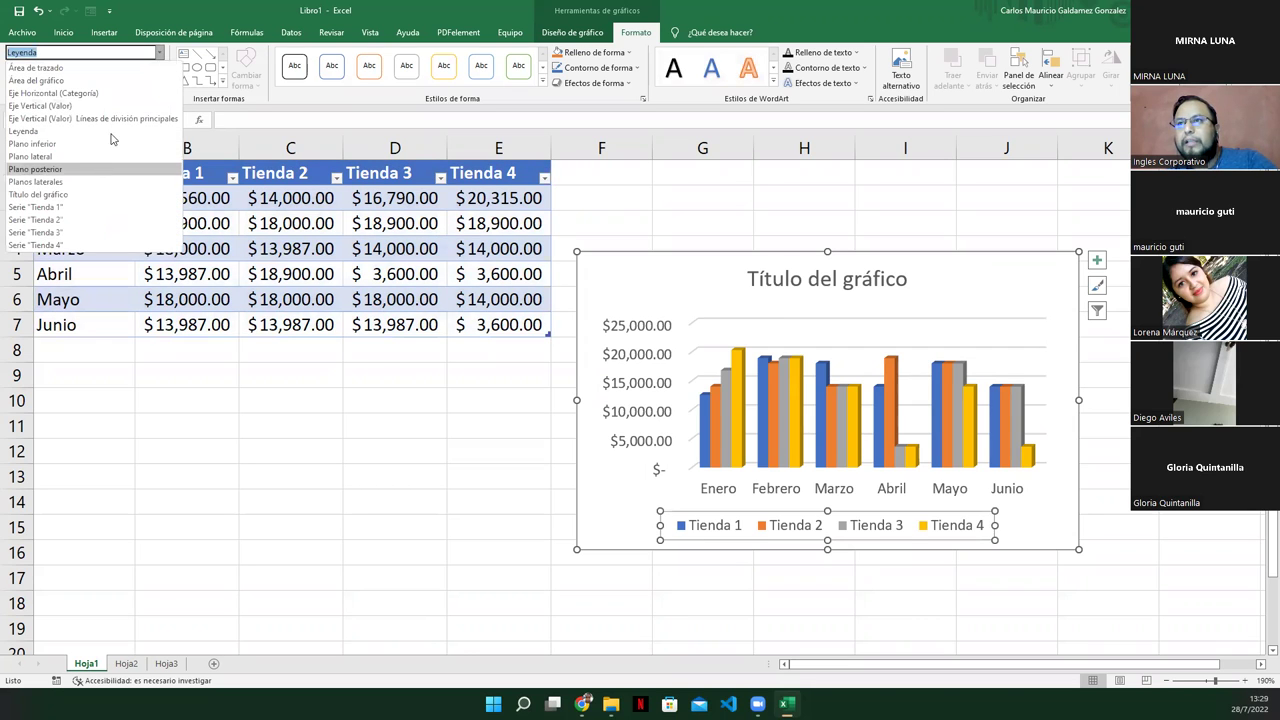
{"action": "left_click", "coordinate": [160, 53]}
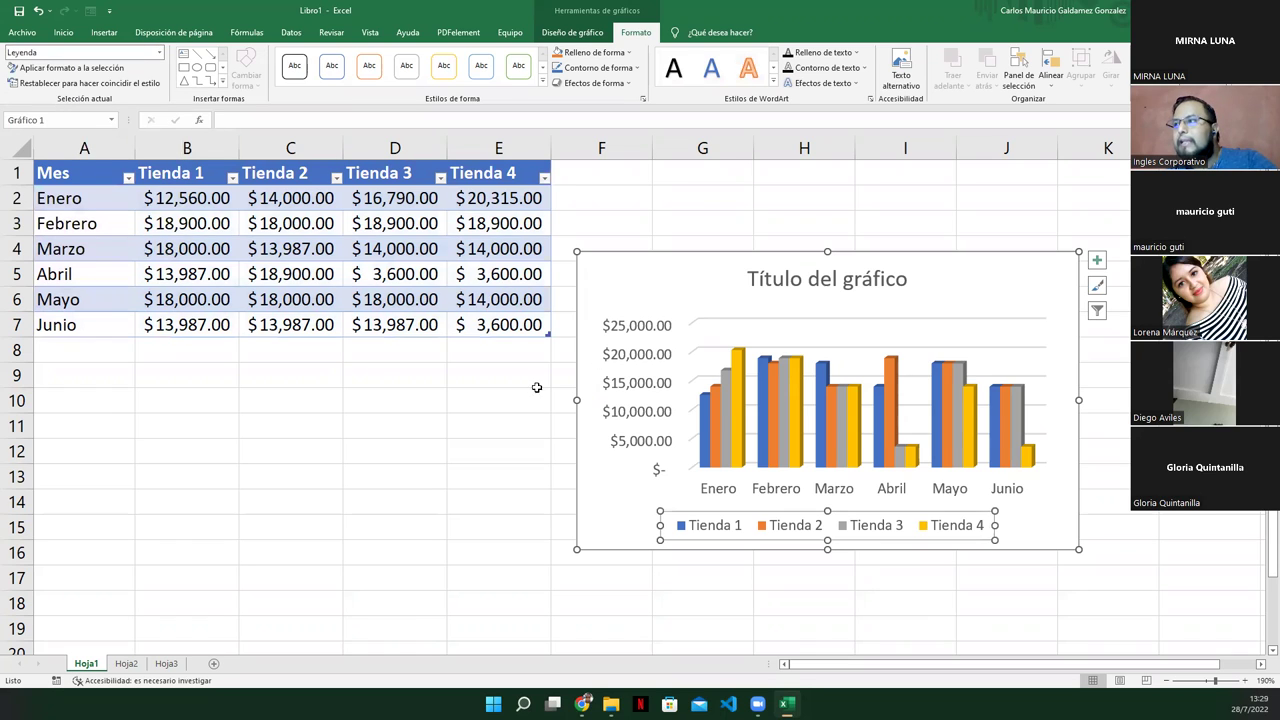
{"action": "left_click", "coordinate": [293, 66]}
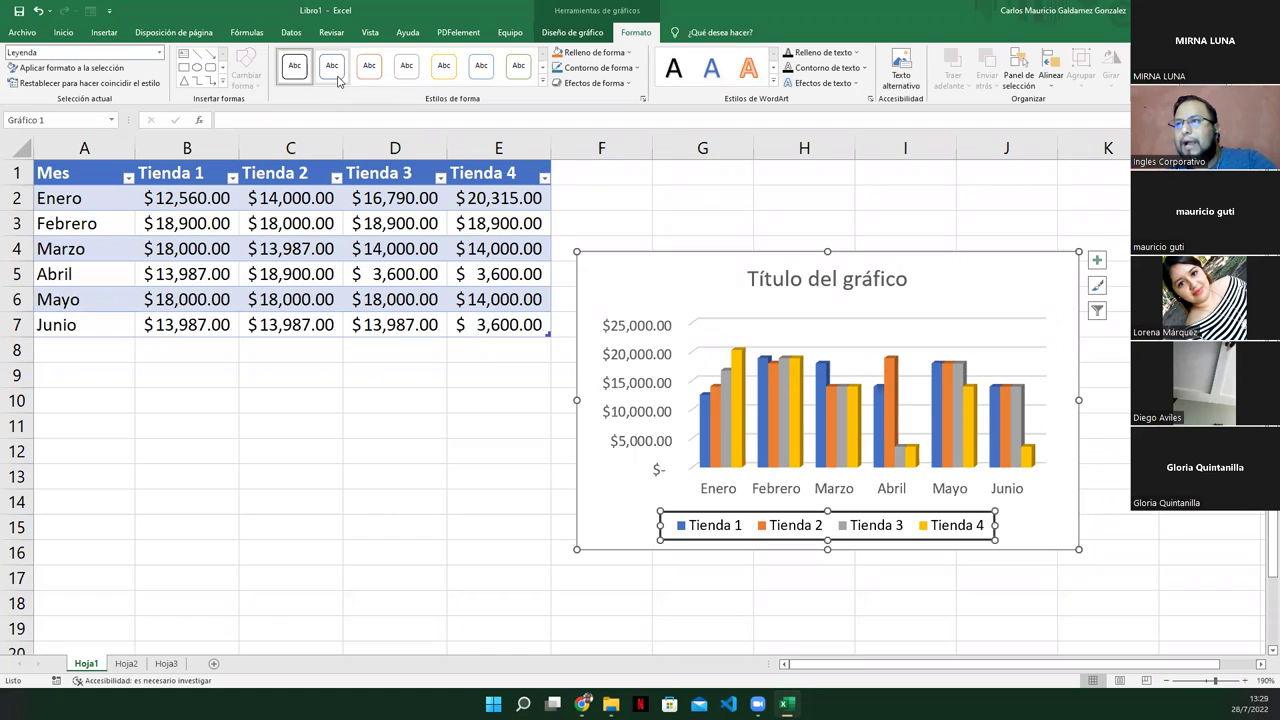
Step: Try an orange fill, blue-outline lettering and a glow effect on the legend
{"action": "left_click", "coordinate": [556, 53]}
{"action": "left_click", "coordinate": [595, 70]}
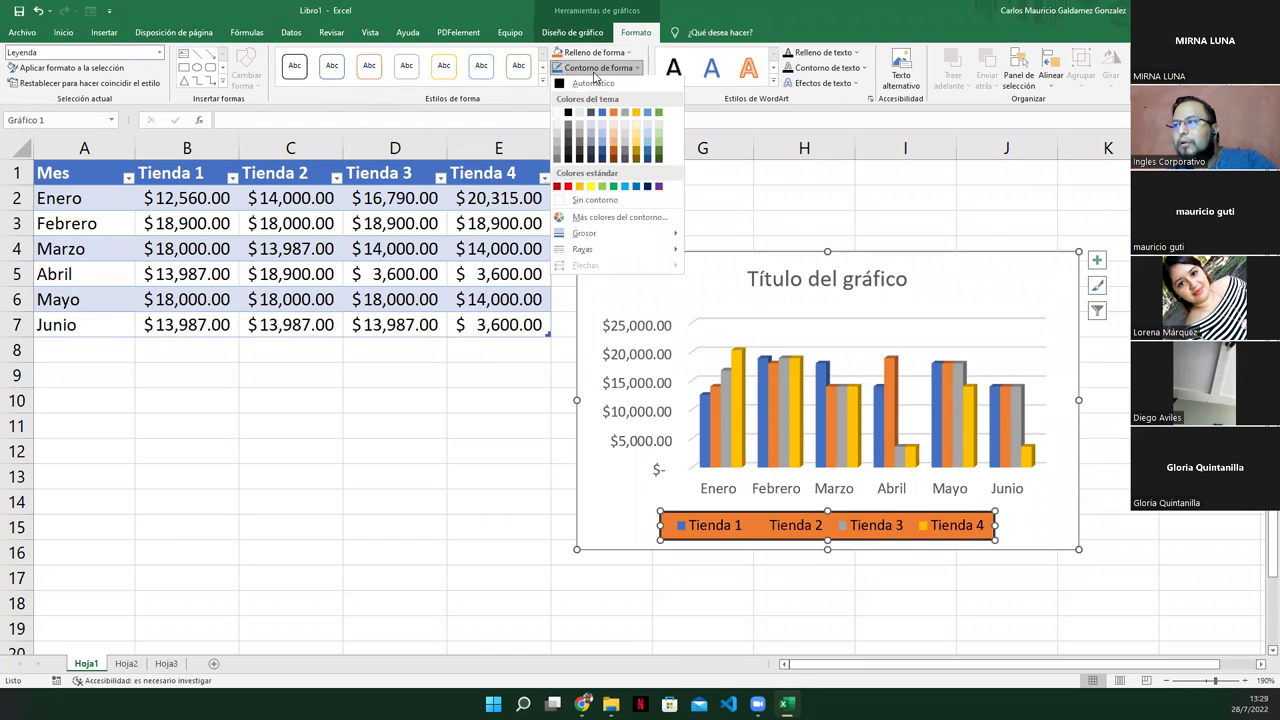
{"action": "left_click", "coordinate": [684, 84]}
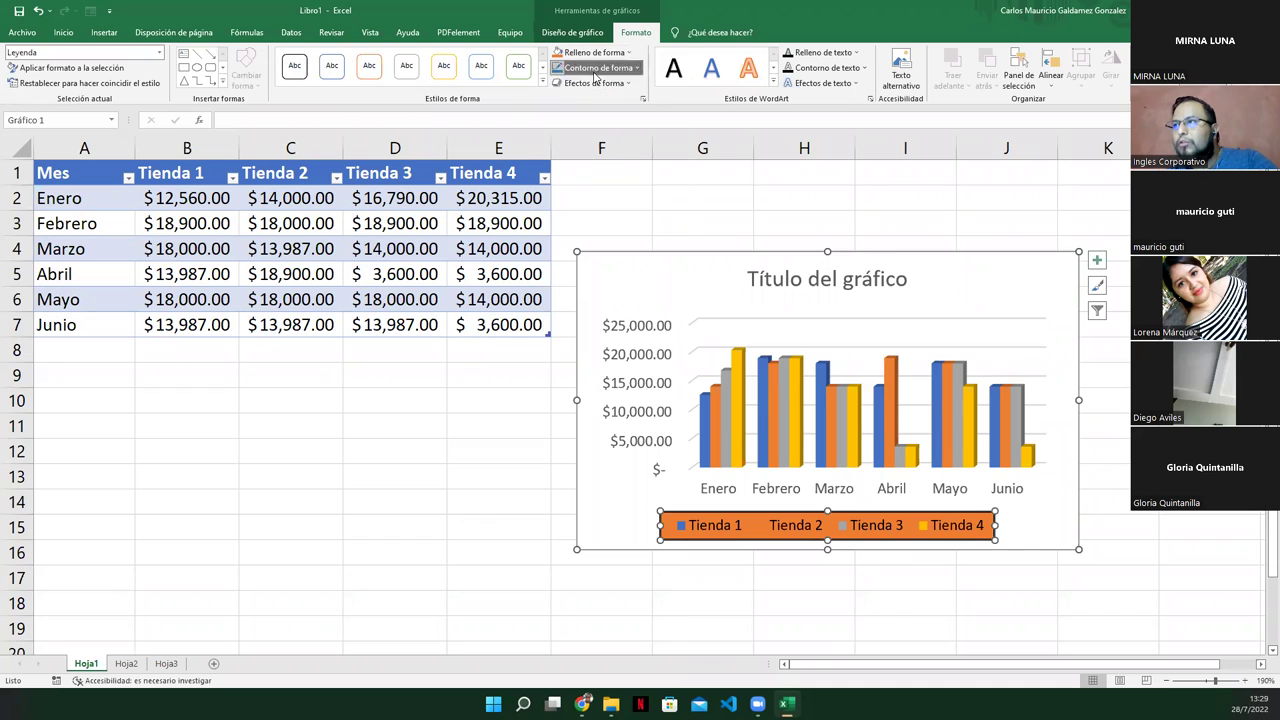
{"action": "left_click", "coordinate": [713, 72]}
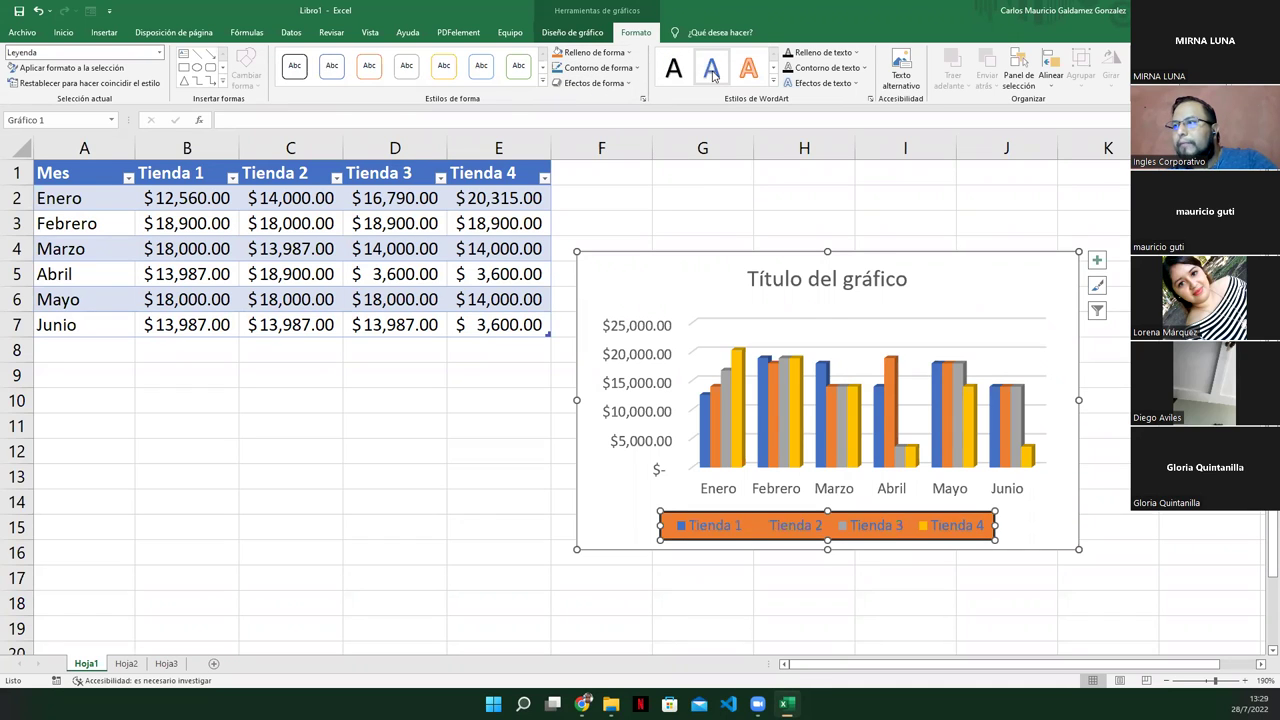
{"action": "left_click", "coordinate": [822, 83]}
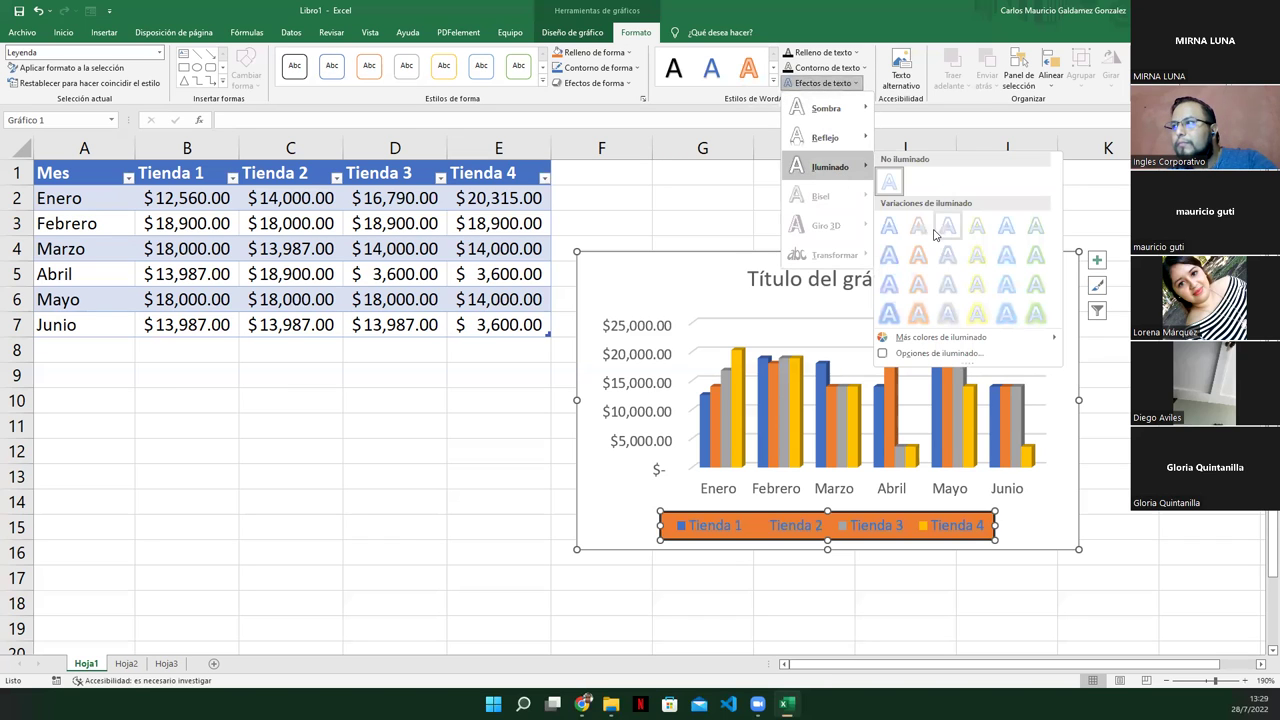
{"action": "left_click", "coordinate": [922, 226]}
Step: Set the legend's shape fill to Sin relleno and reselect the whole chart area
{"action": "left_click", "coordinate": [592, 52]}
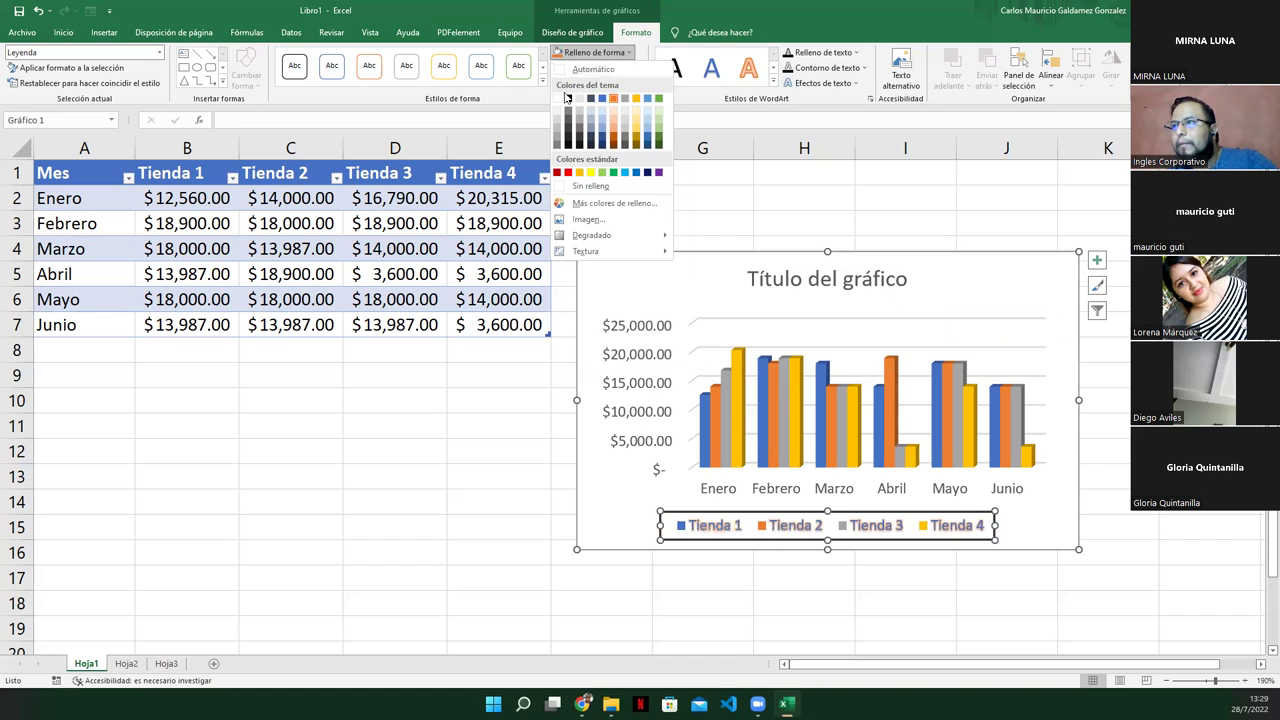
{"action": "left_click", "coordinate": [588, 186]}
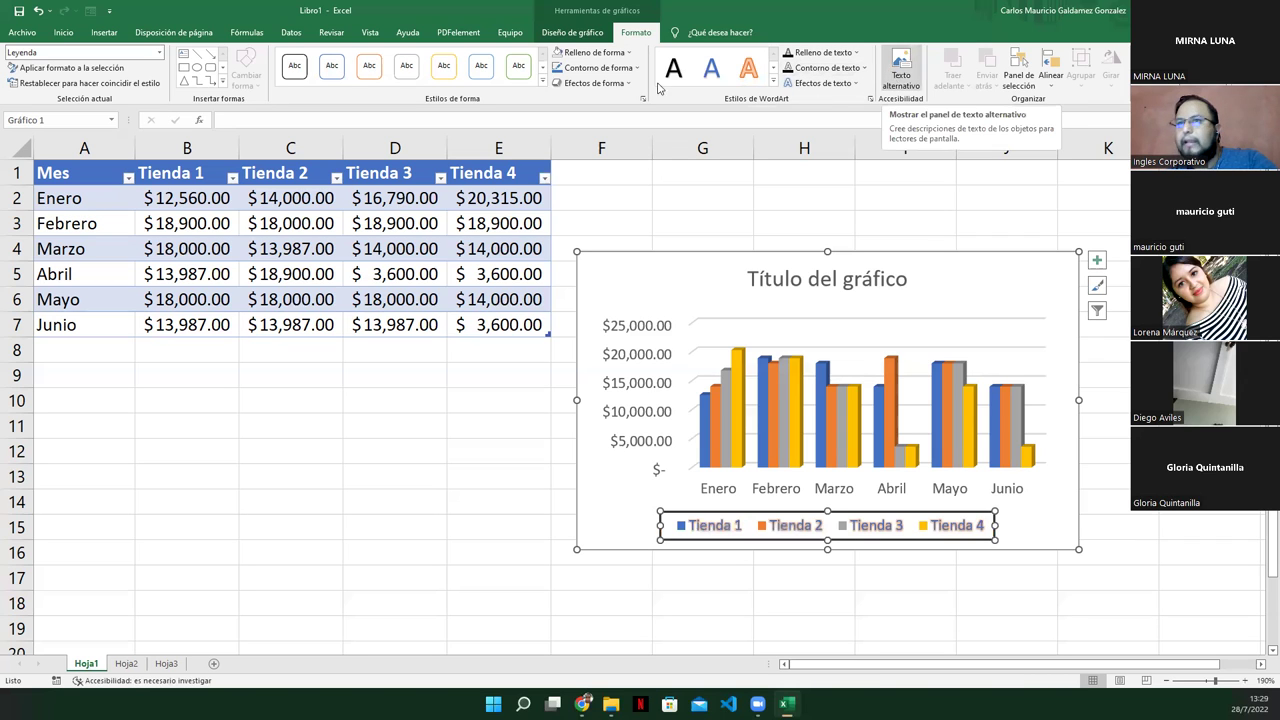
{"action": "left_click", "coordinate": [594, 501]}
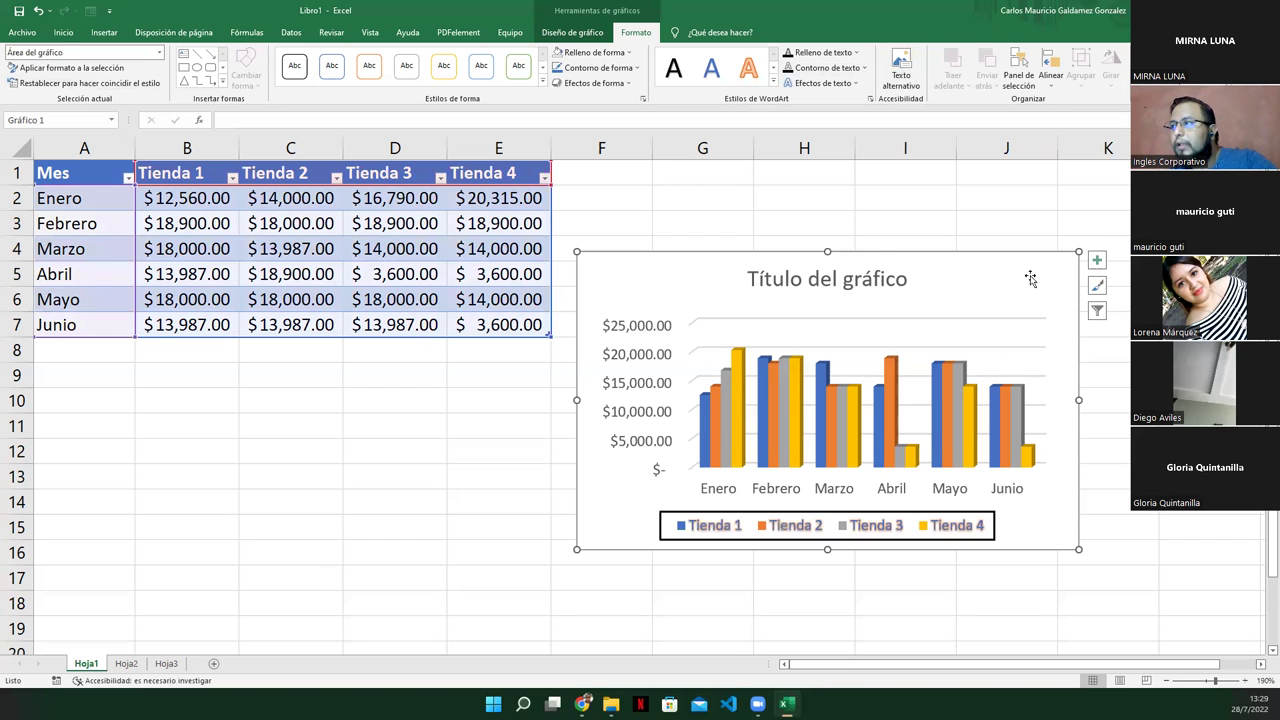
{"action": "left_click", "coordinate": [1096, 262]}
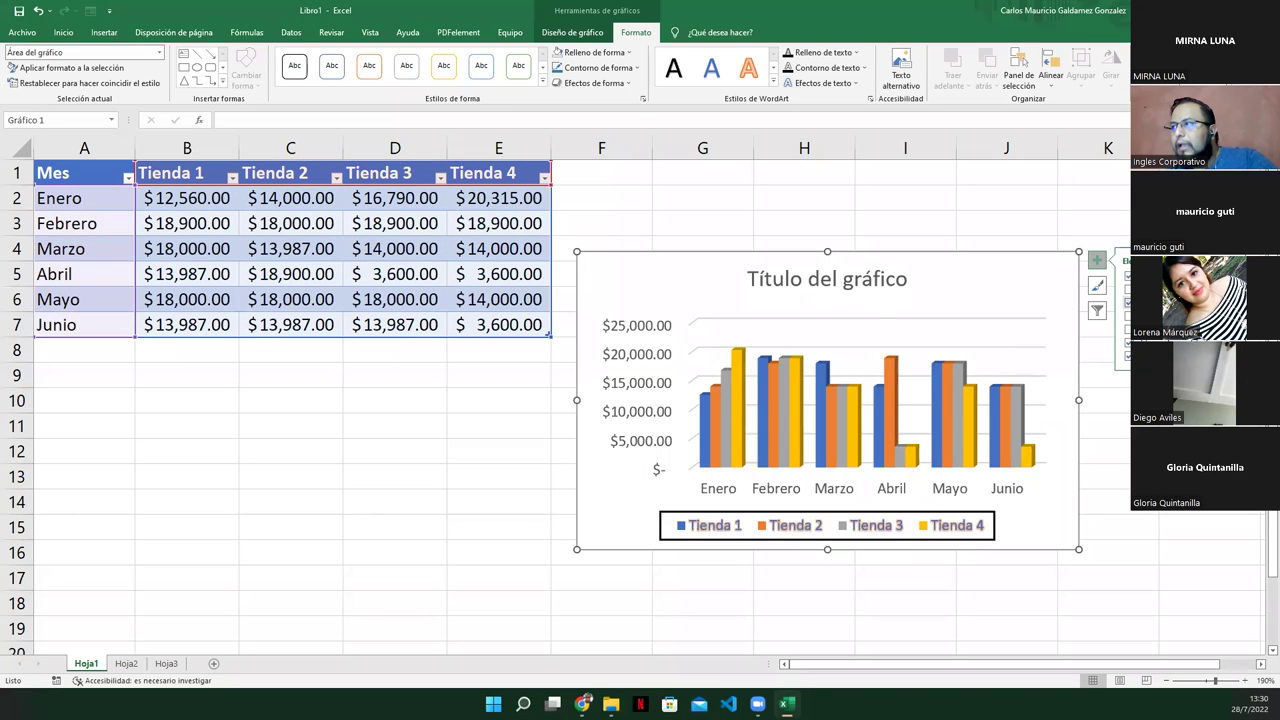
Step: Toggle axis titles, chart title and legend in Elementos, keeping title and legend at Derecha
{"action": "left_click", "coordinate": [1127, 289]}
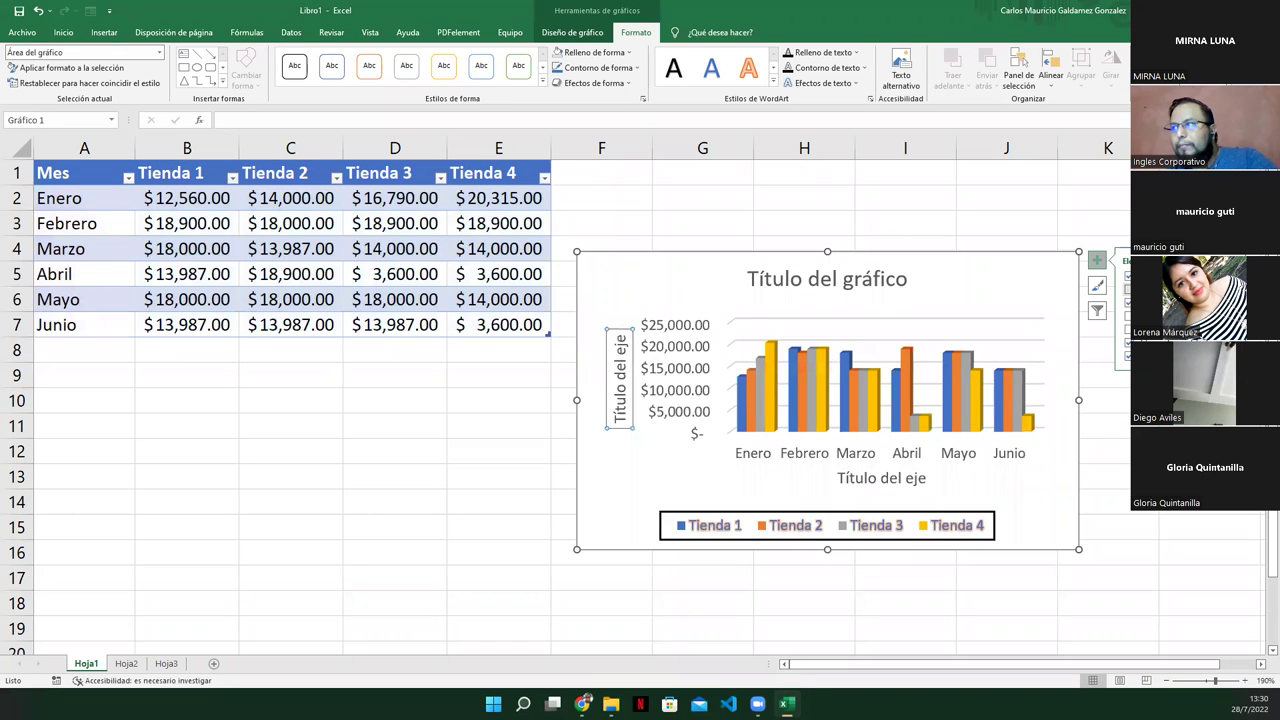
{"action": "key", "text": "ctrl+z"}
{"action": "left_click", "coordinate": [1127, 302]}
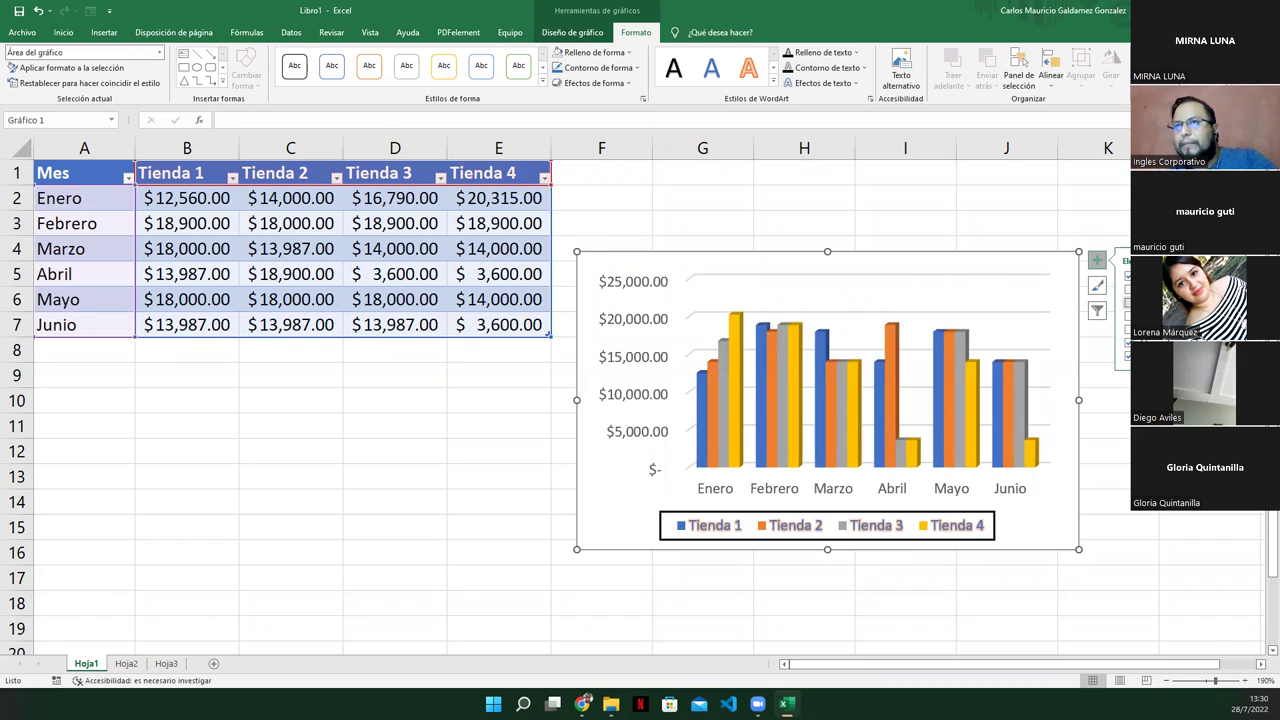
{"action": "left_click", "coordinate": [1127, 302]}
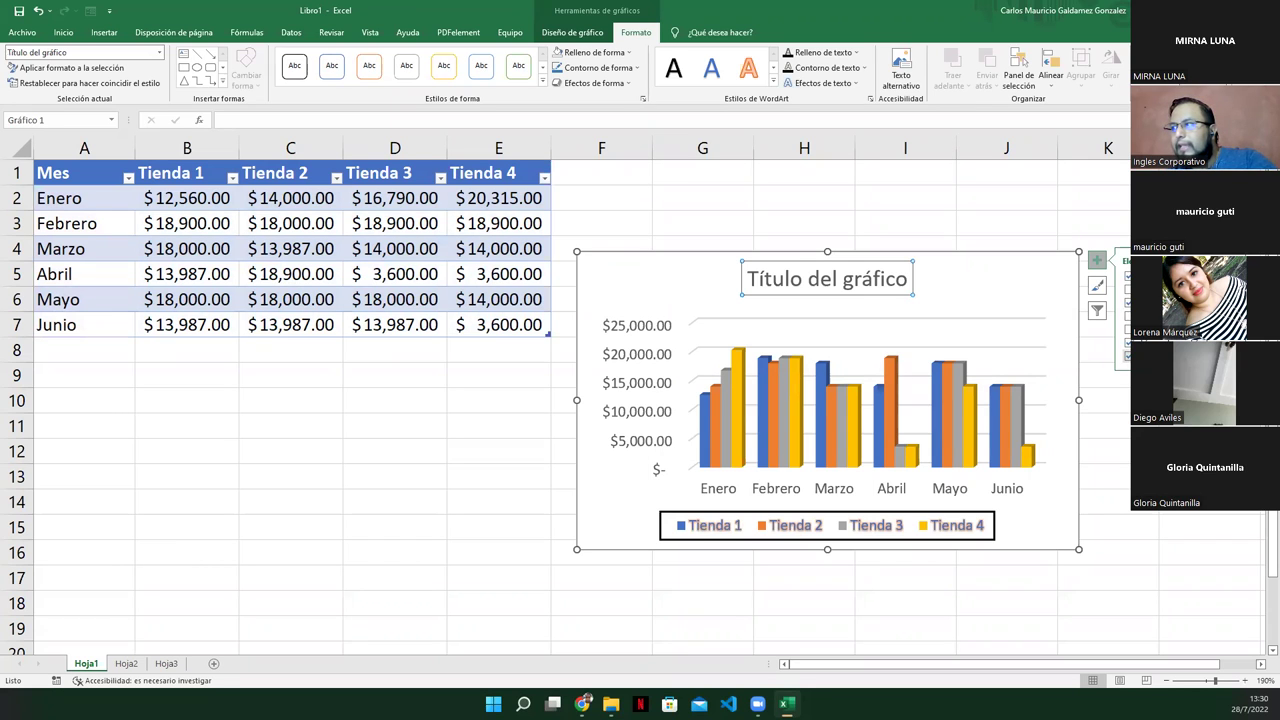
{"action": "left_click", "coordinate": [1127, 356]}
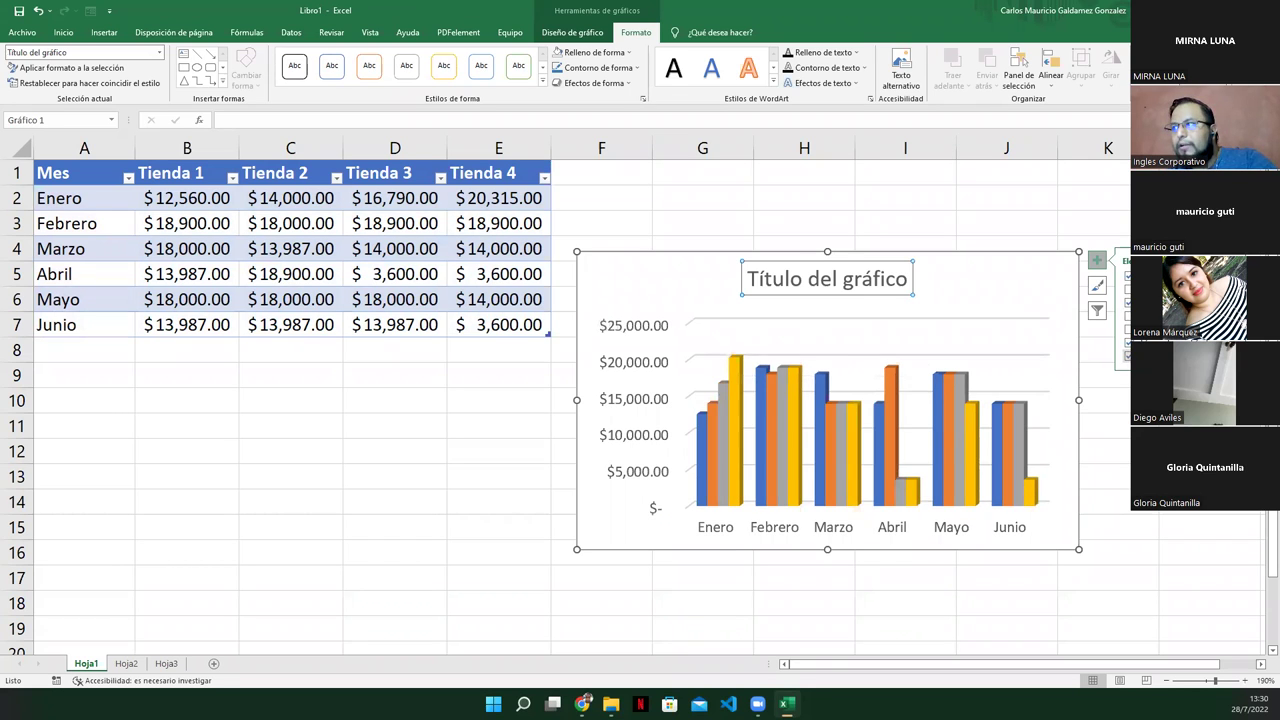
{"action": "left_click", "coordinate": [1127, 356]}
{"action": "left_click", "coordinate": [1250, 357]}
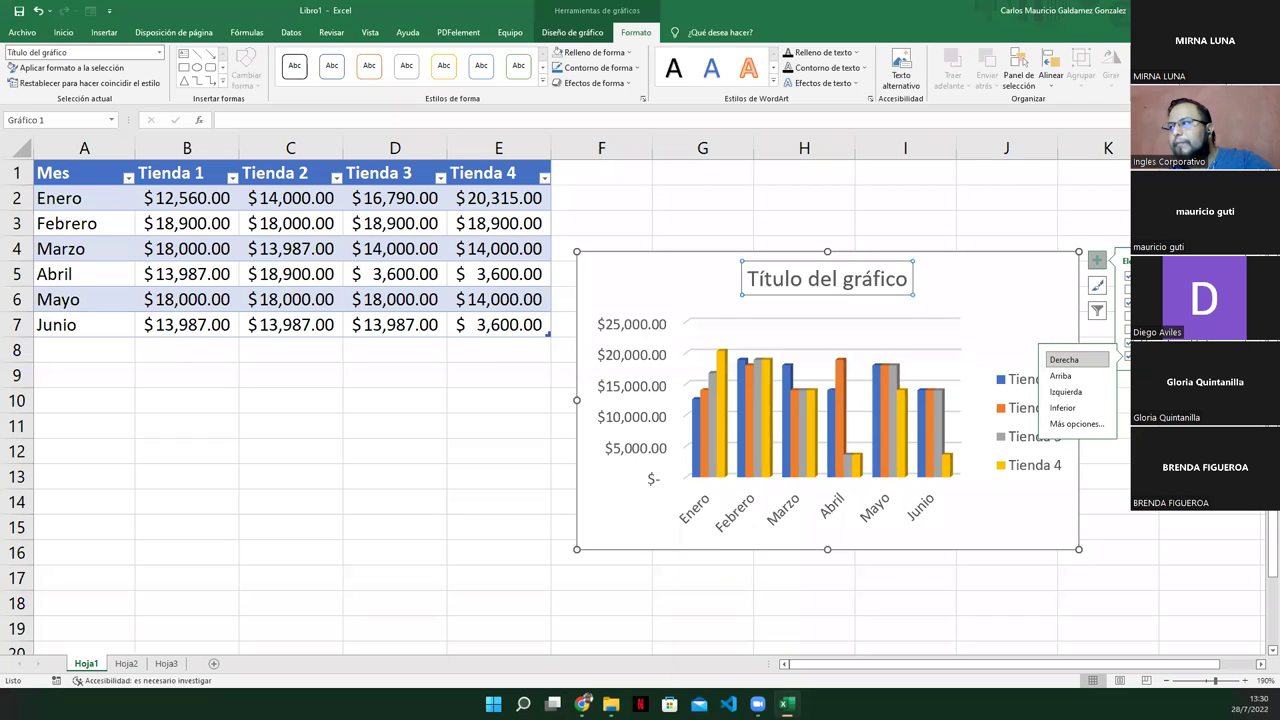
{"action": "left_click", "coordinate": [1063, 359]}
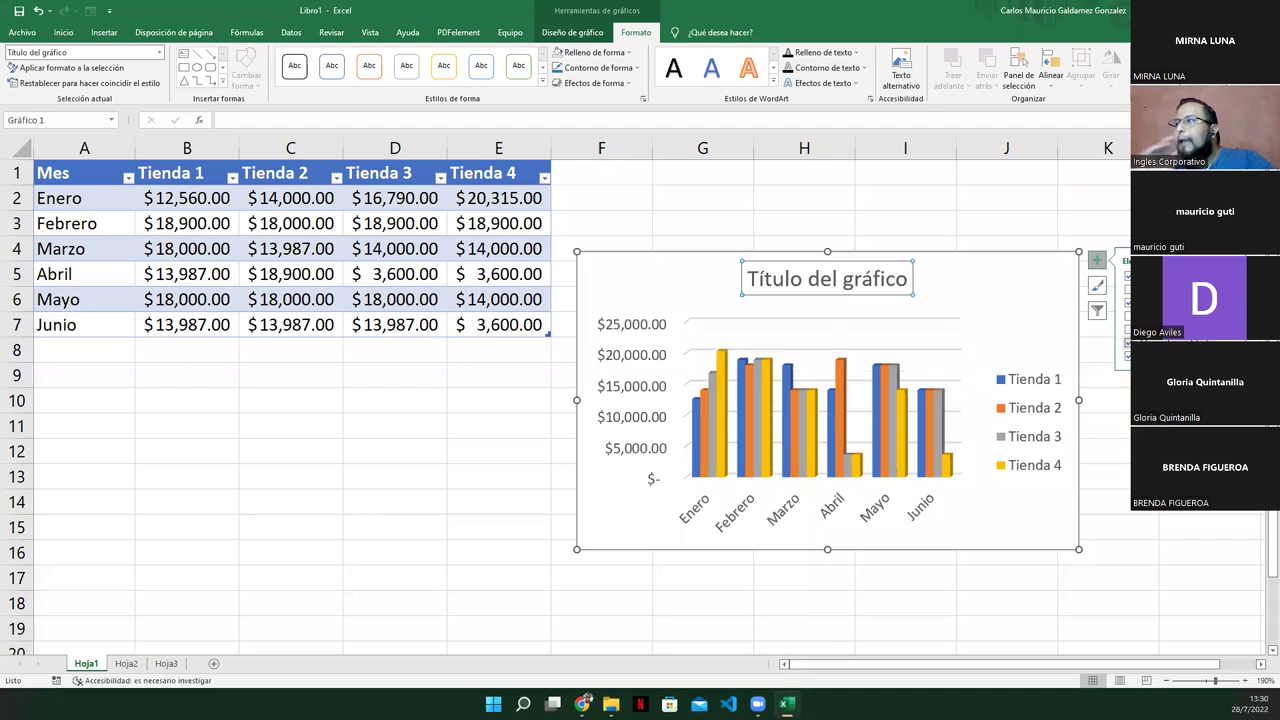
{"action": "left_click", "coordinate": [1094, 288]}
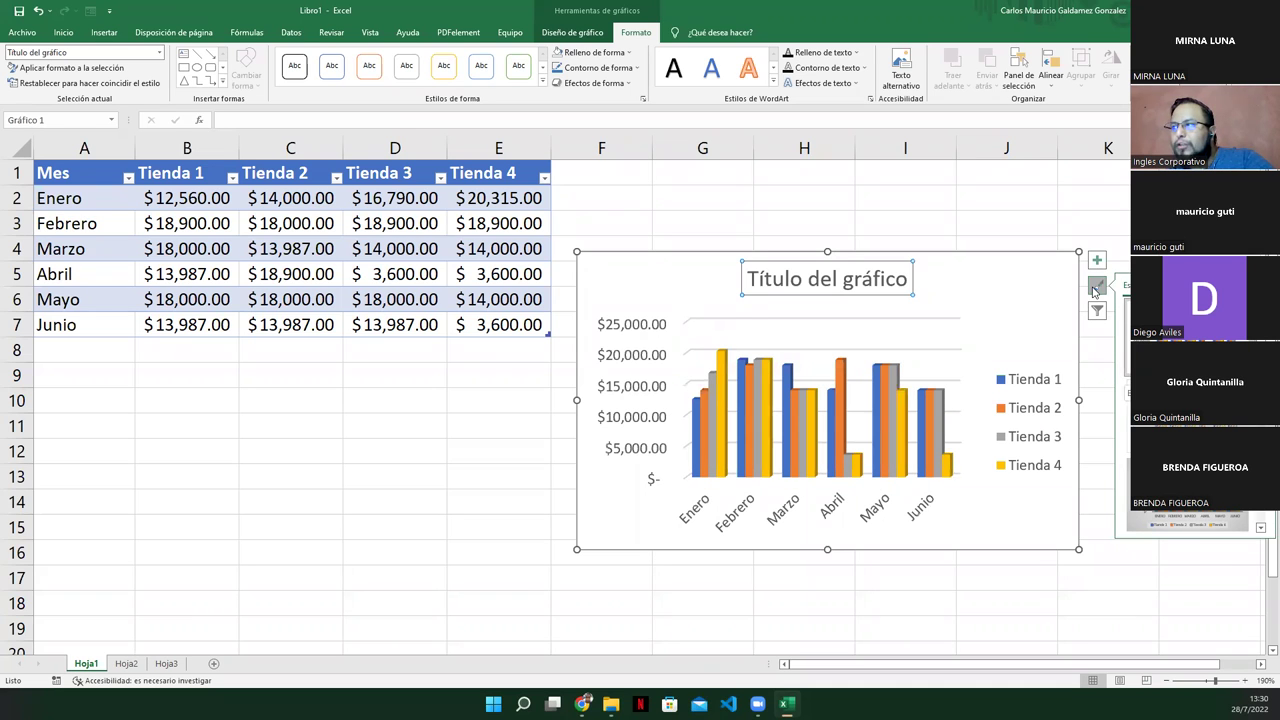
{"action": "left_click", "coordinate": [1065, 328]}
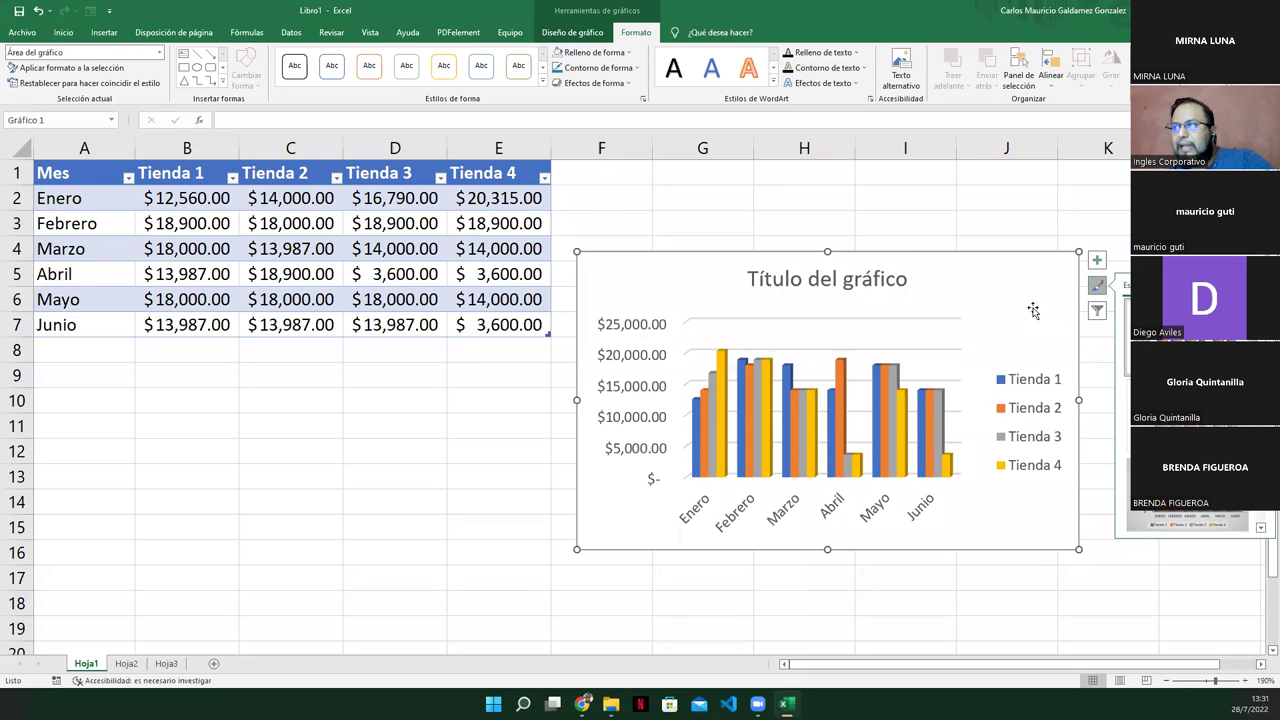
Step: Apply the dark Estilo 9 chart style and drag the chart slightly higher
{"action": "left_click", "coordinate": [576, 36]}
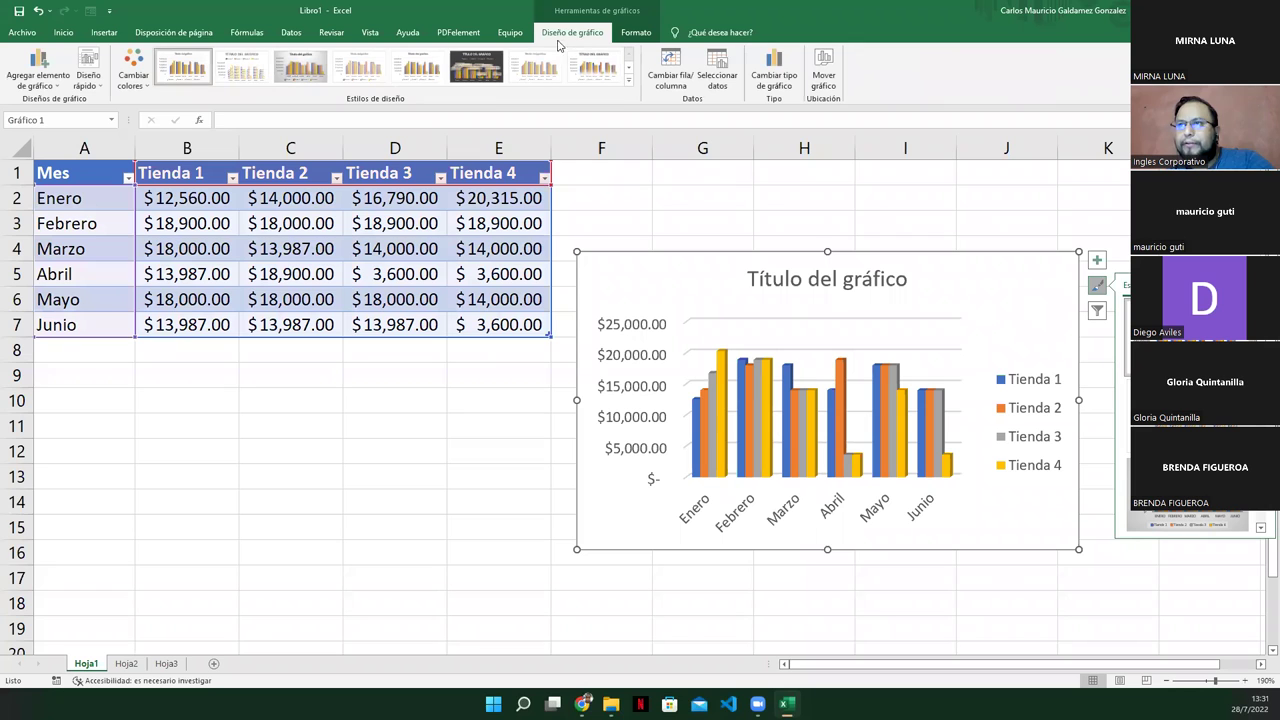
{"action": "left_click", "coordinate": [629, 84]}
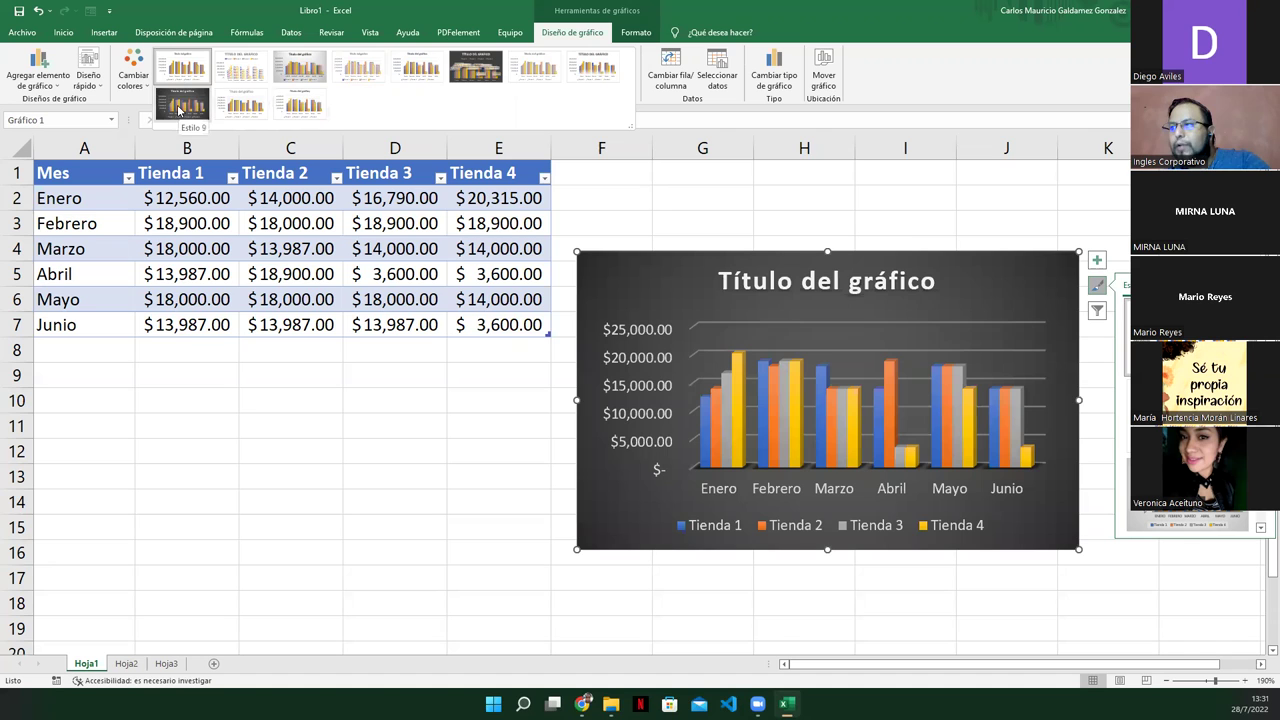
{"action": "left_click", "coordinate": [179, 110]}
{"action": "left_click_drag", "start_coordinate": [667, 280], "coordinate": [670, 214]}
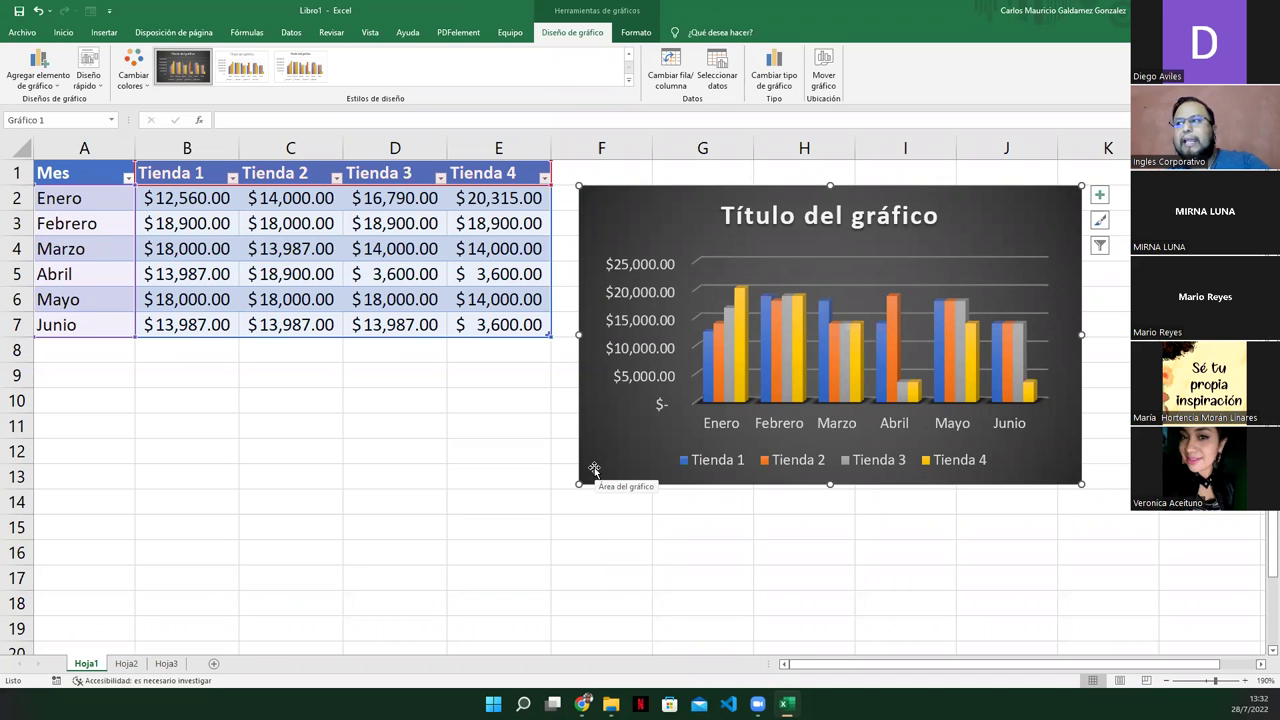
{"action": "left_click", "coordinate": [135, 75]}
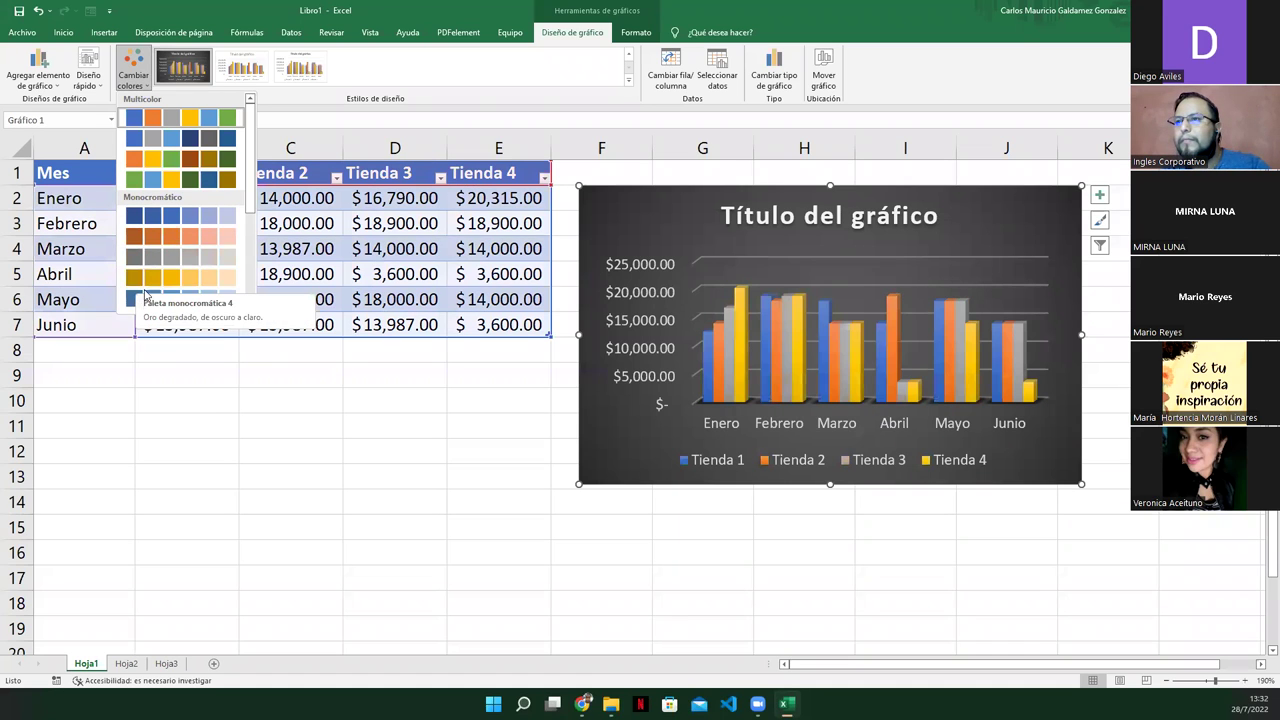
{"action": "scroll", "coordinate": [150, 280], "scroll_direction": "down", "scroll_amount": 3}
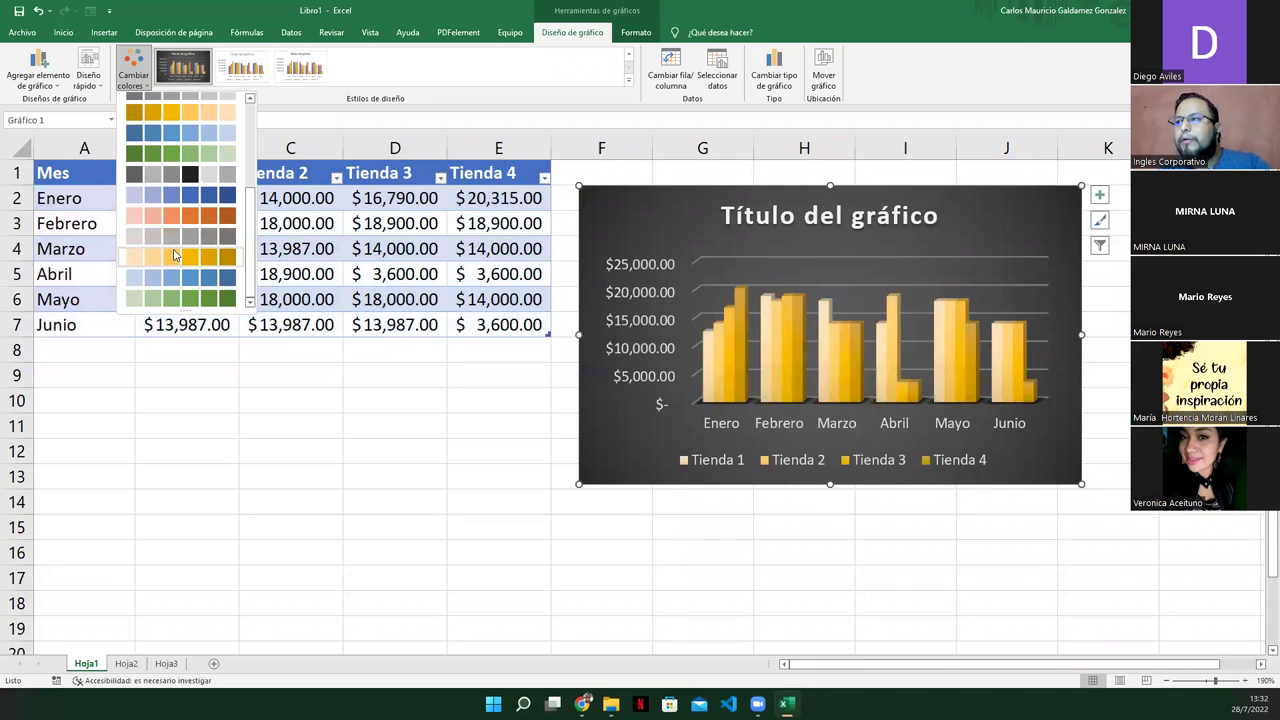
{"action": "left_click", "coordinate": [171, 255]}
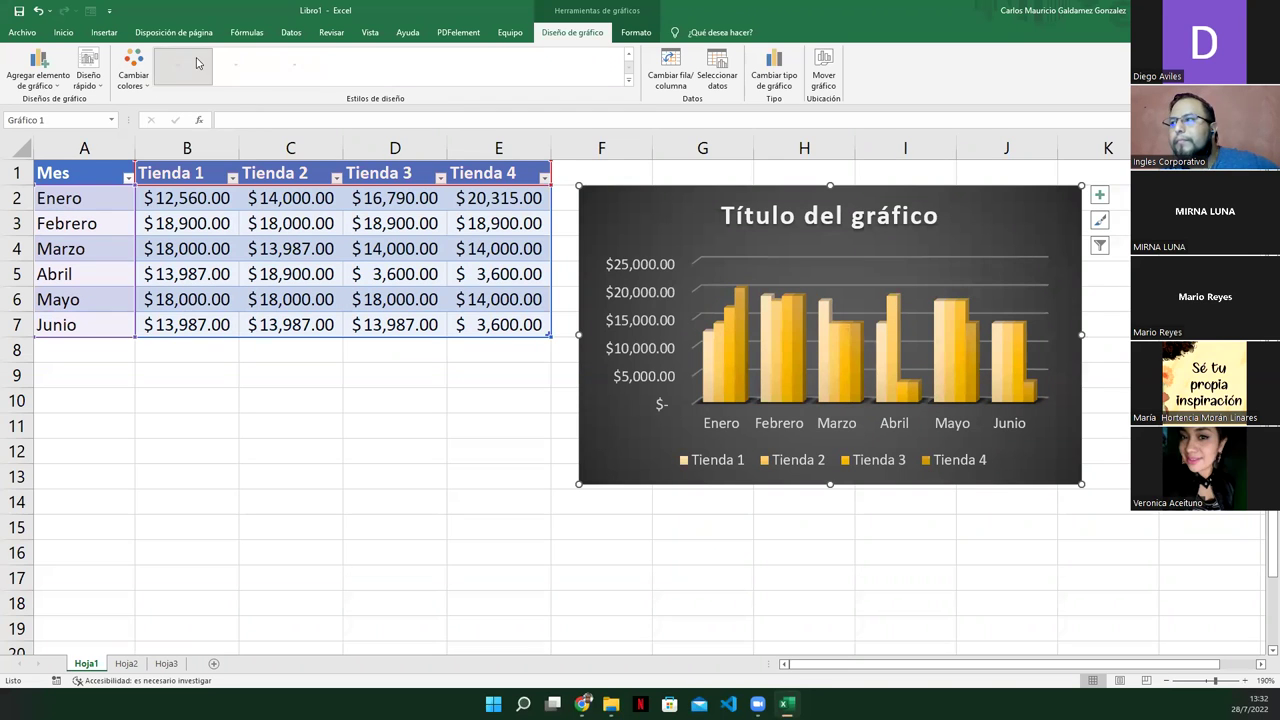
{"action": "left_click", "coordinate": [133, 72]}
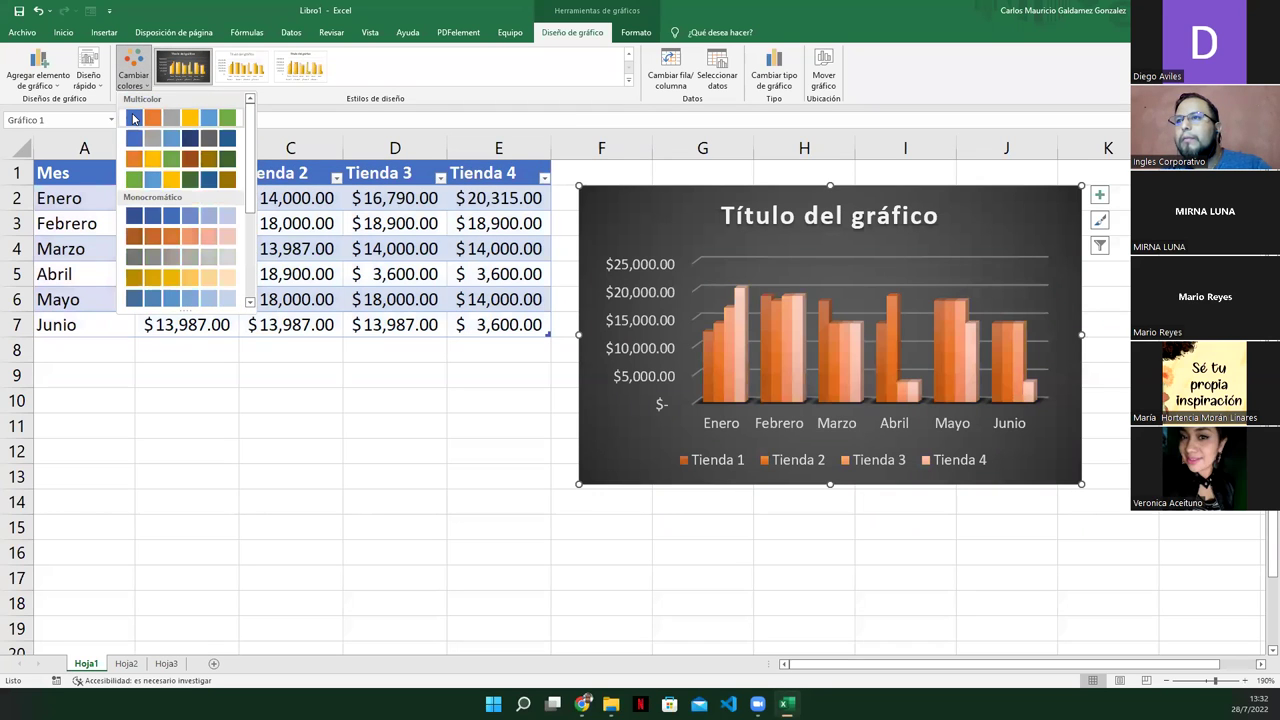
{"action": "left_click", "coordinate": [134, 118]}
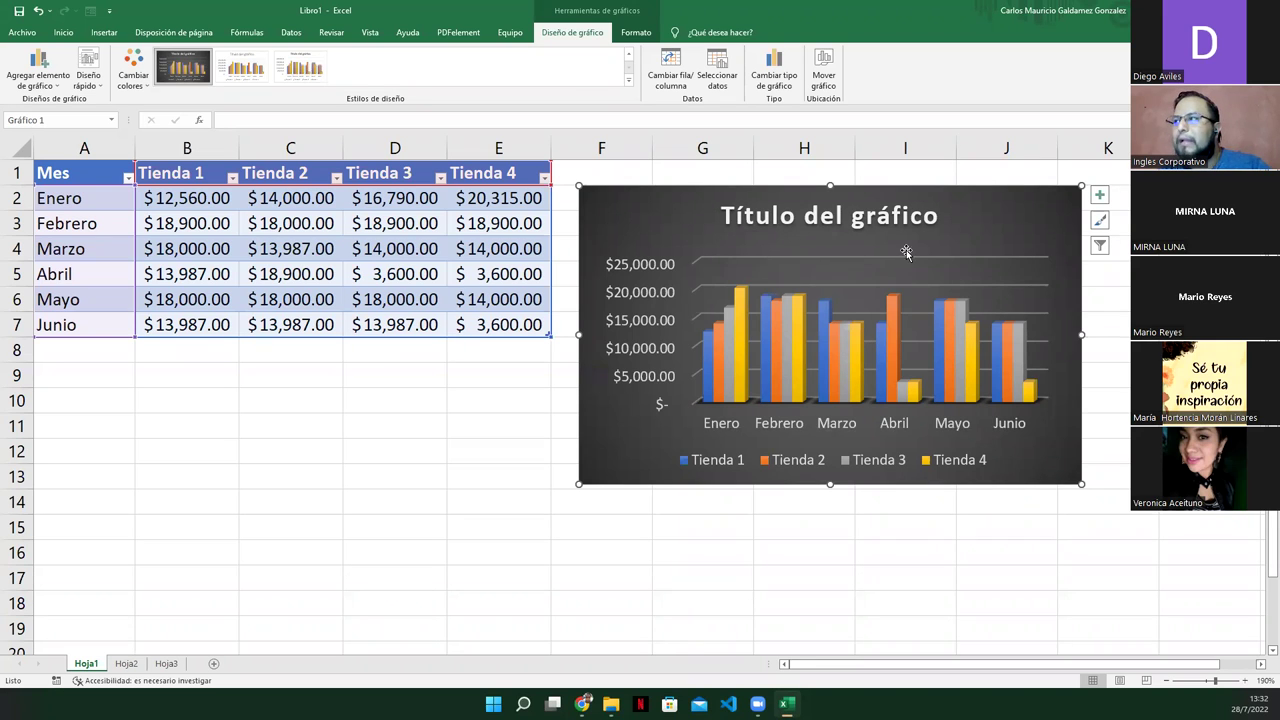
{"action": "left_click", "coordinate": [1100, 197]}
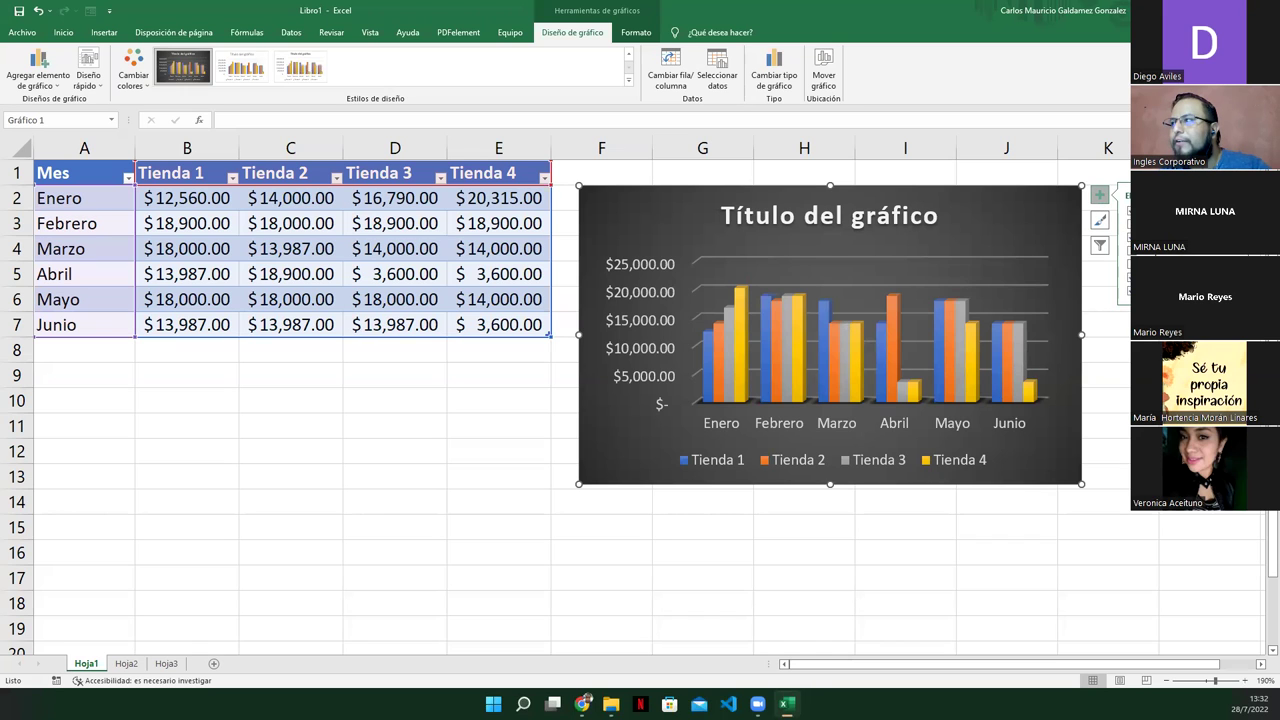
Step: Replace the chart title text with 'Ventas Tienda x Mes', correcting the 'MEs' typo
{"action": "left_click", "coordinate": [1124, 240]}
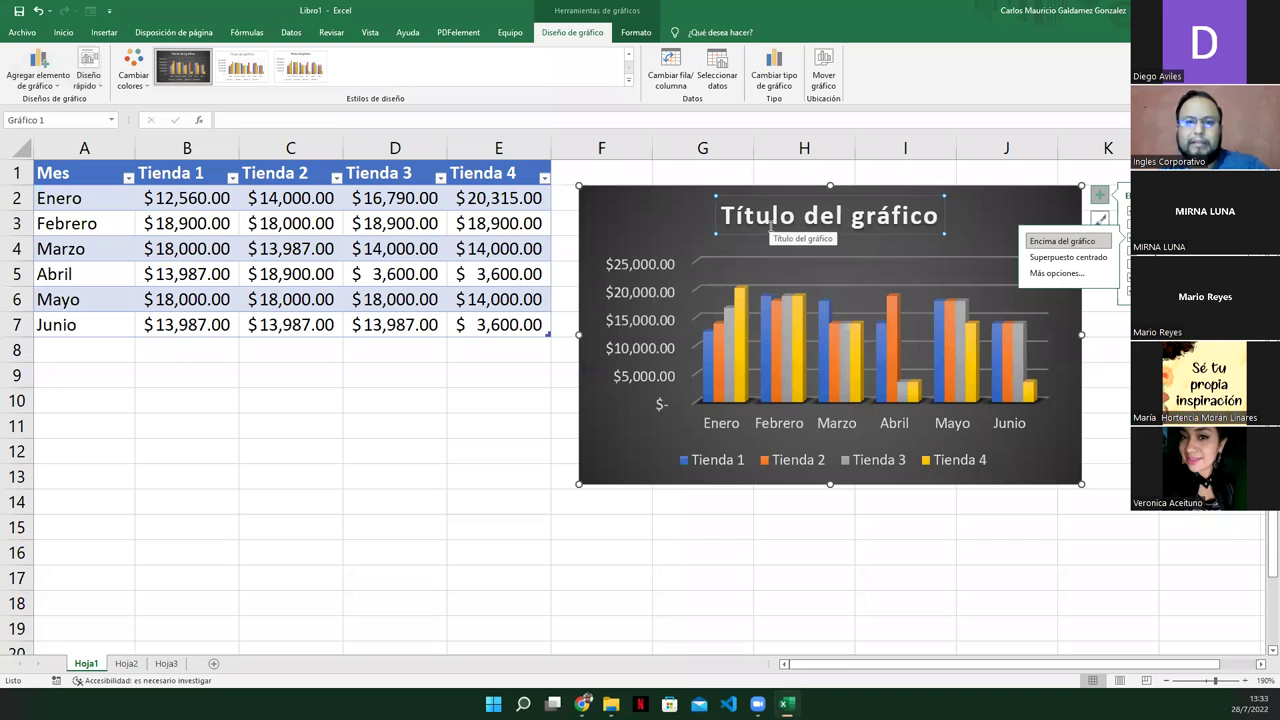
{"action": "left_click", "coordinate": [766, 215]}
{"action": "double_click", "coordinate": [768, 215]}
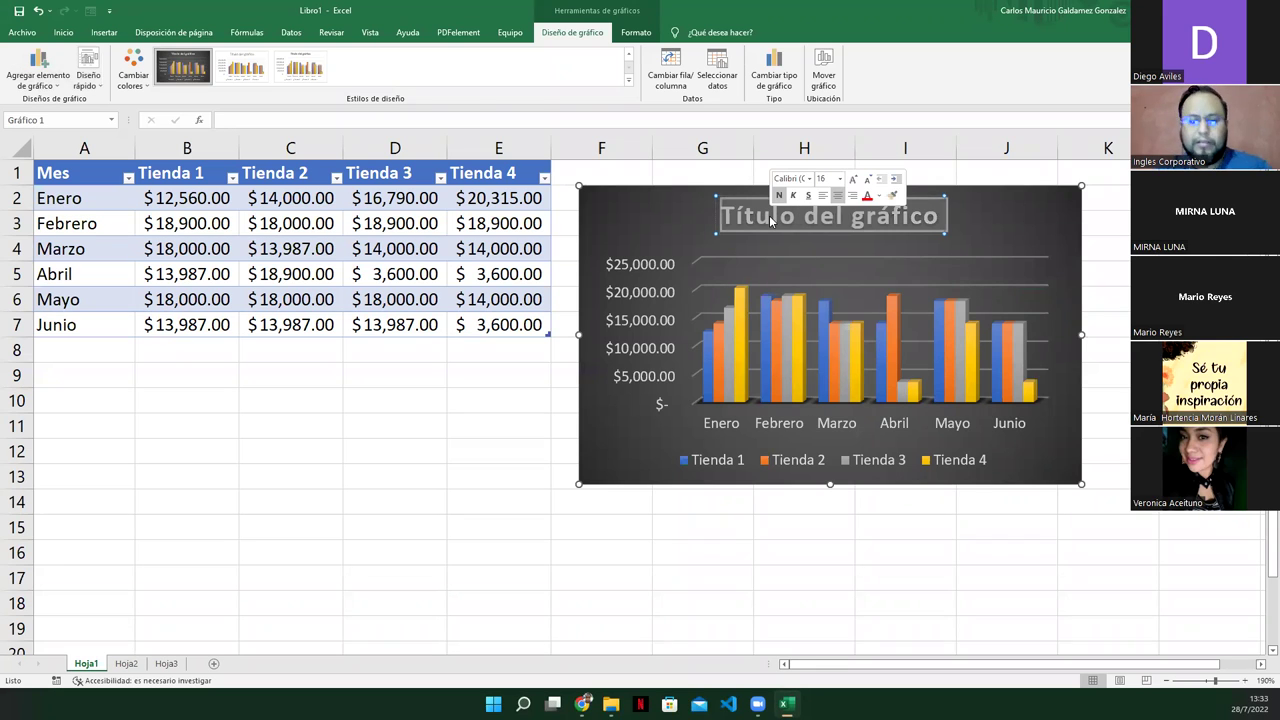
{"action": "type", "text": "Ventas Tienda x"}
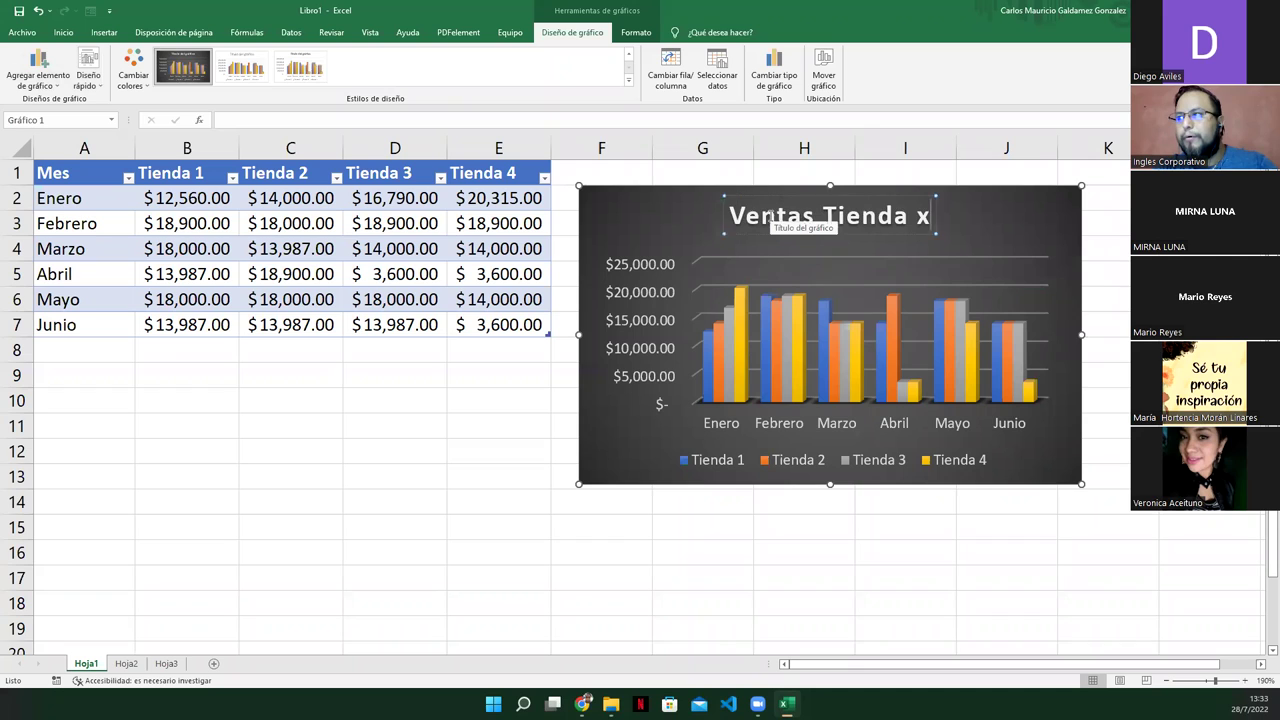
{"action": "type", "text": " MEs"}
{"action": "key", "text": "BackSpace"}
{"action": "key", "text": "BackSpace"}
{"action": "type", "text": "es"}
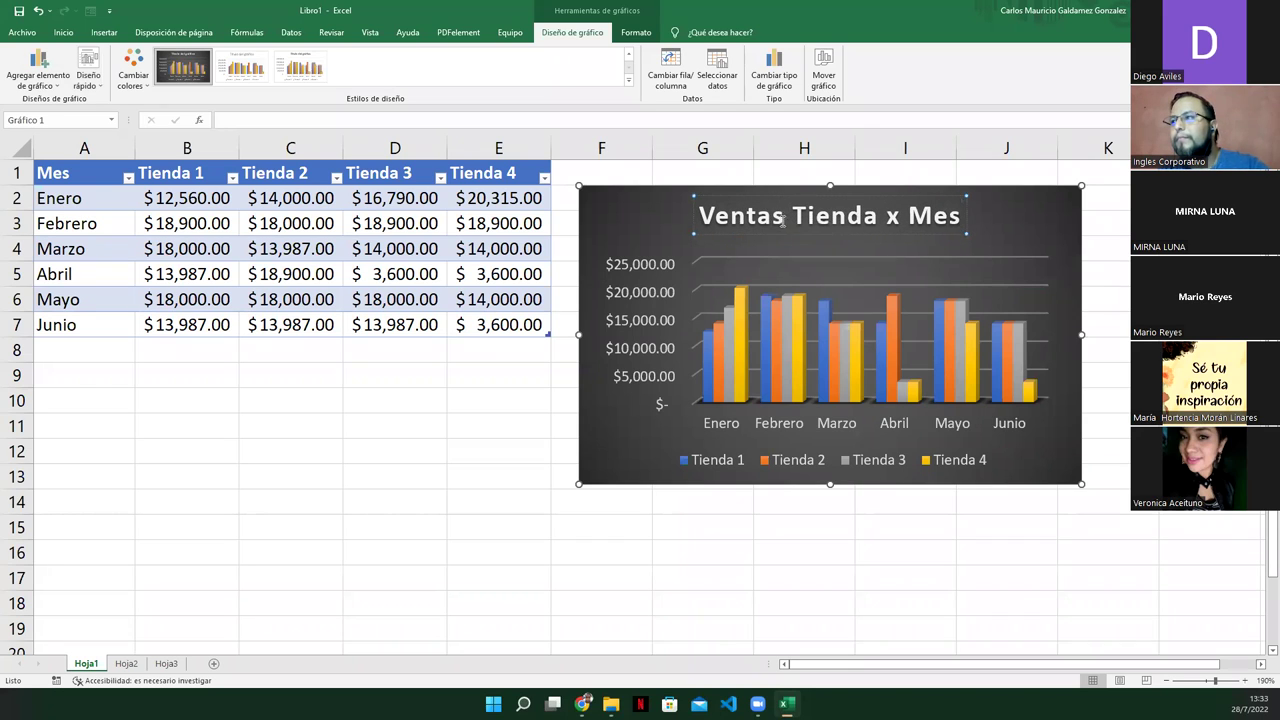
{"action": "left_click", "coordinate": [1108, 240]}
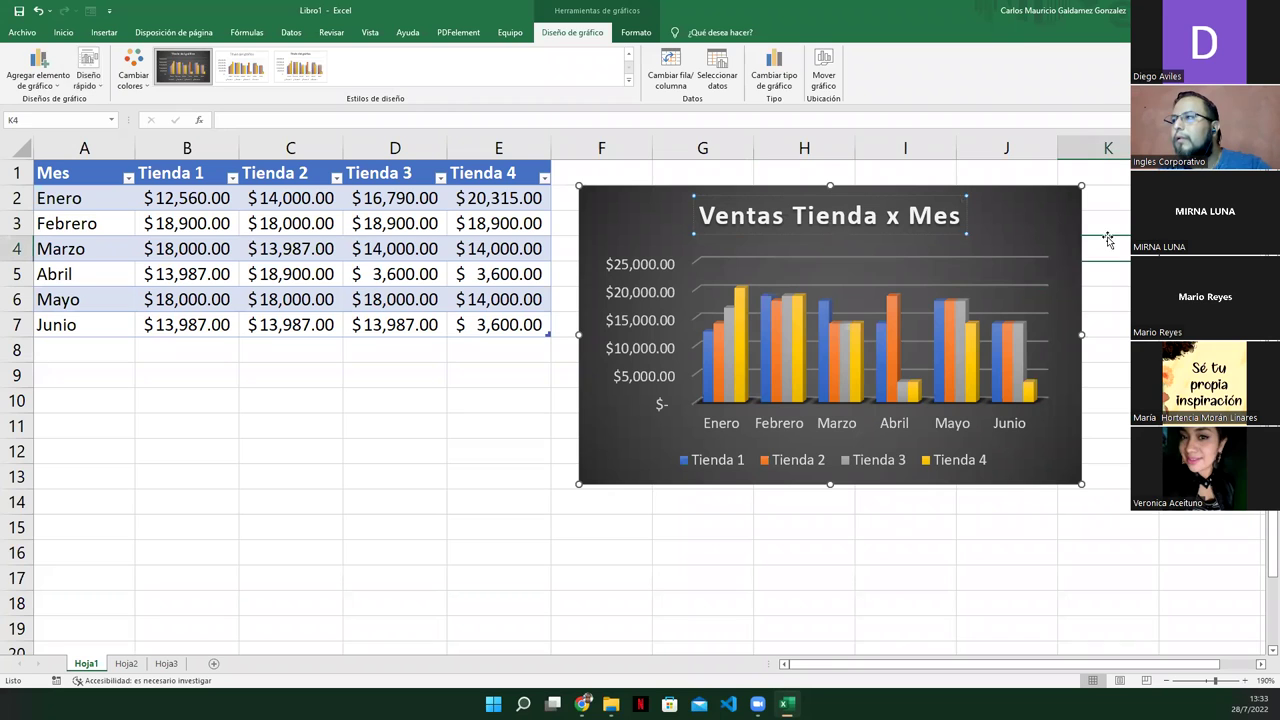
{"action": "left_click", "coordinate": [1006, 215]}
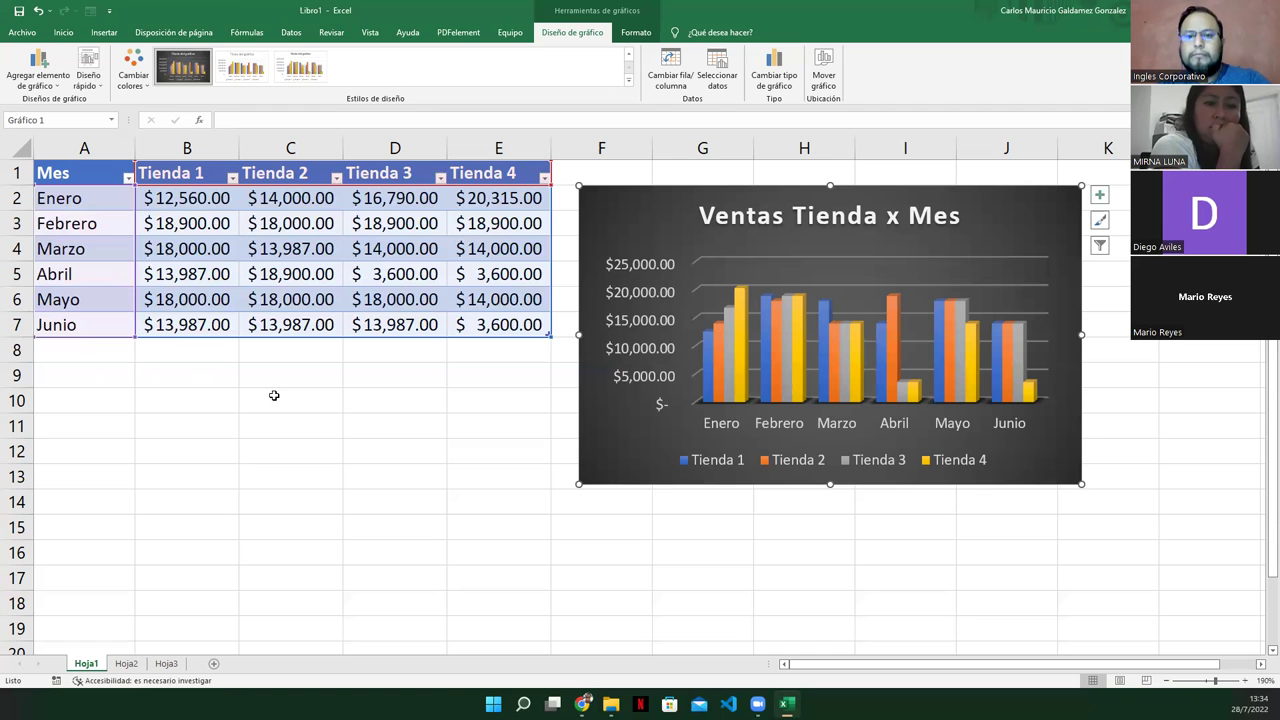
Step: Deselect the chart by clicking a cell beside the sales table
{"action": "left_click", "coordinate": [326, 330]}
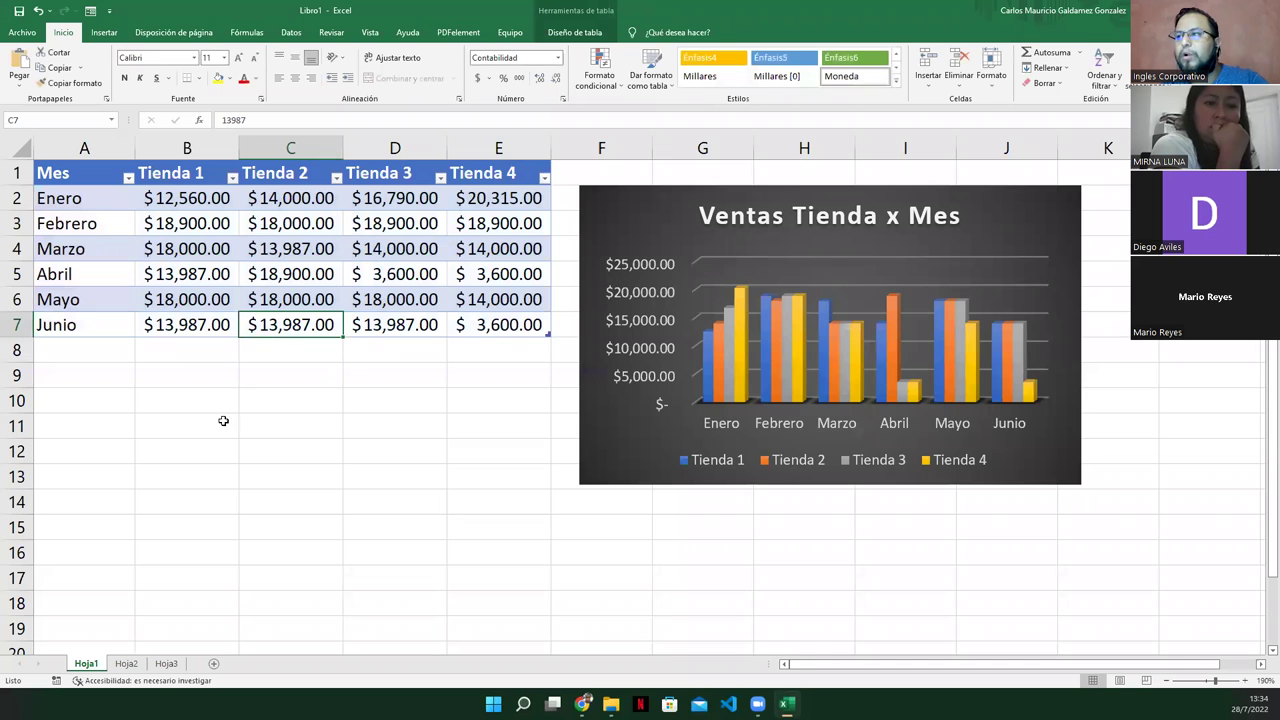
Step: Advance the lesson PDF from slide 6 to slide 9 on chart controls, then return to Excel
{"action": "left_click", "coordinate": [787, 703]}
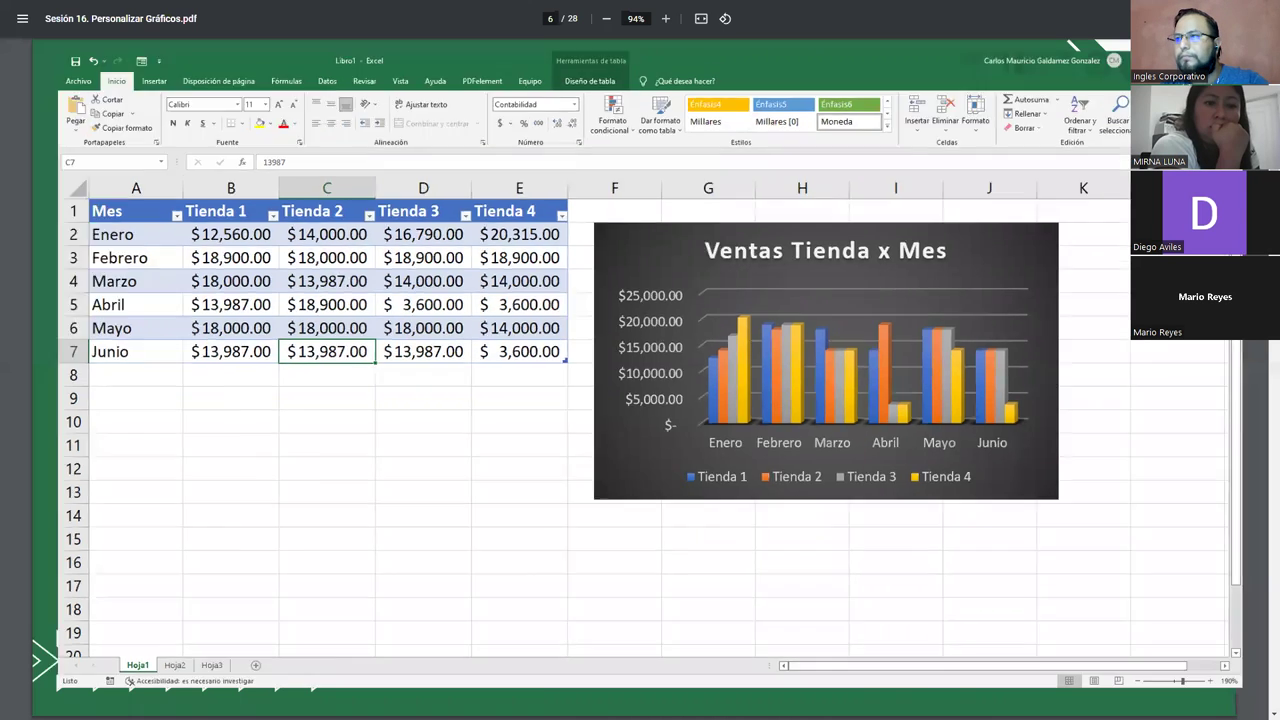
{"action": "key", "text": "Right"}
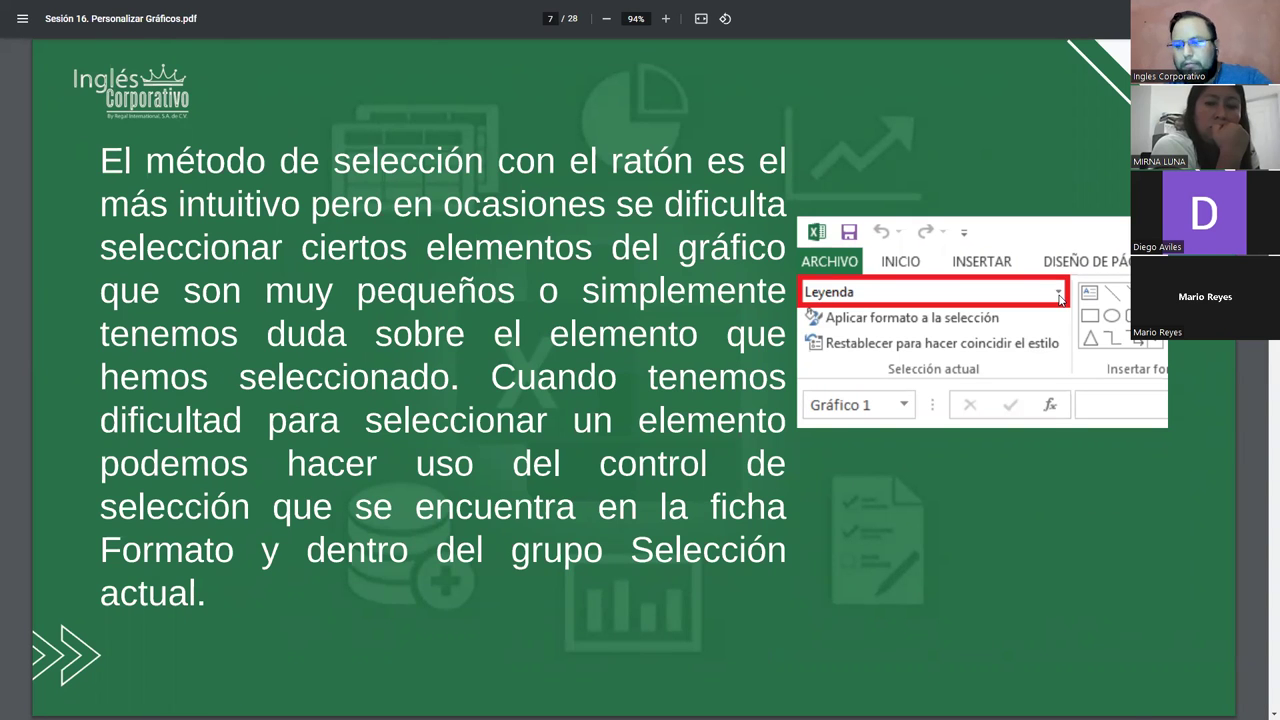
{"action": "key", "text": "Right"}
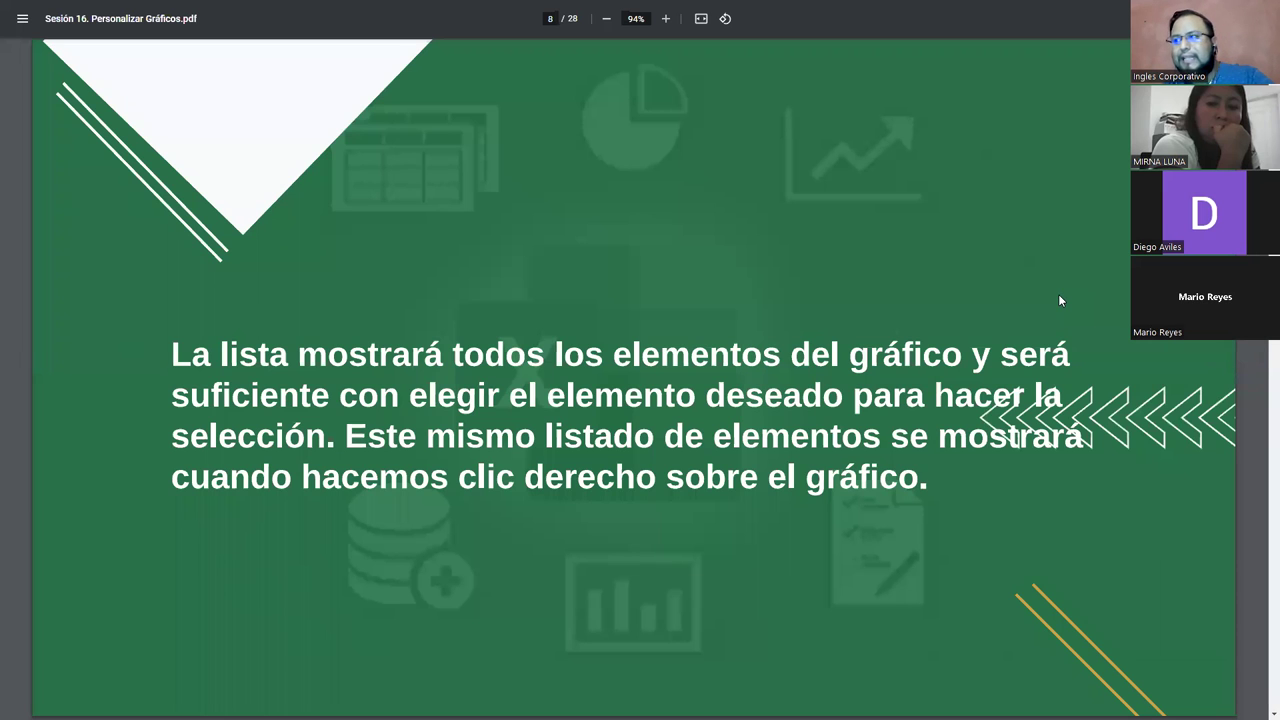
{"action": "key", "text": "Right"}
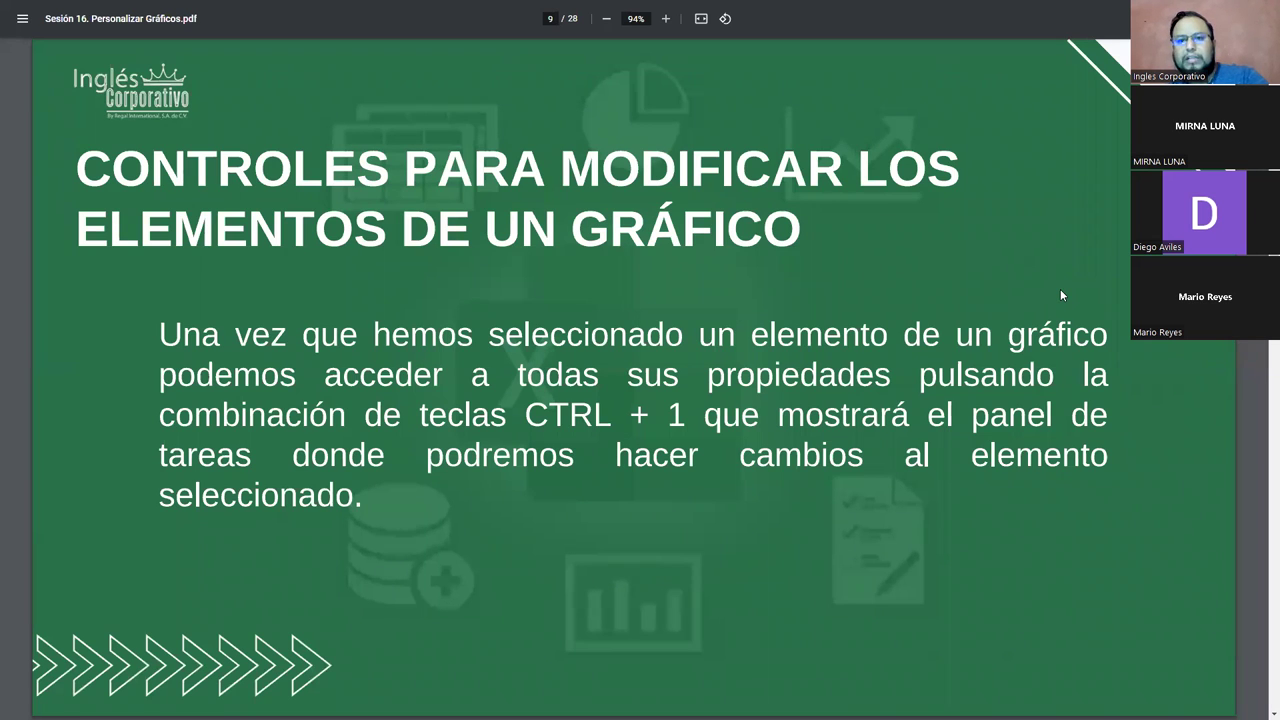
{"action": "key", "text": "alt+Tab"}
Step: Open Formato del área del gráfico for the Ventas Tienda x Mes chart, widen it, and show Efectos
{"action": "left_click", "coordinate": [621, 437]}
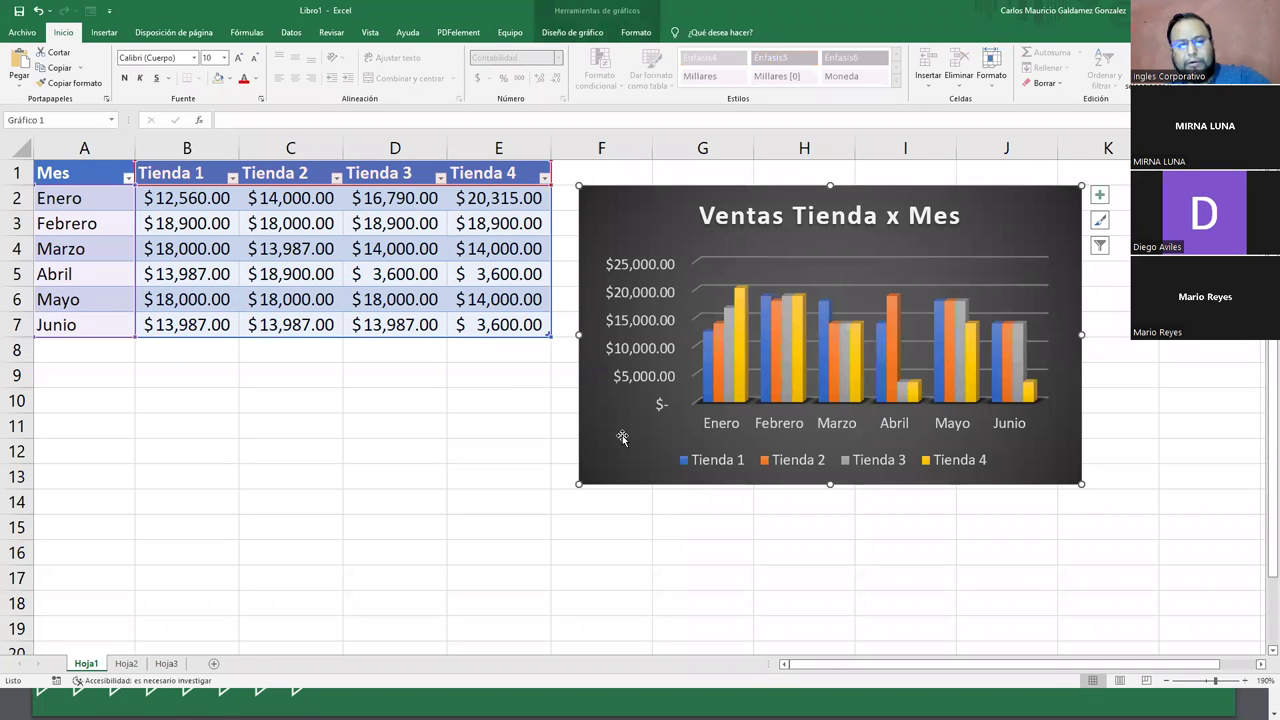
{"action": "double_click", "coordinate": [621, 437]}
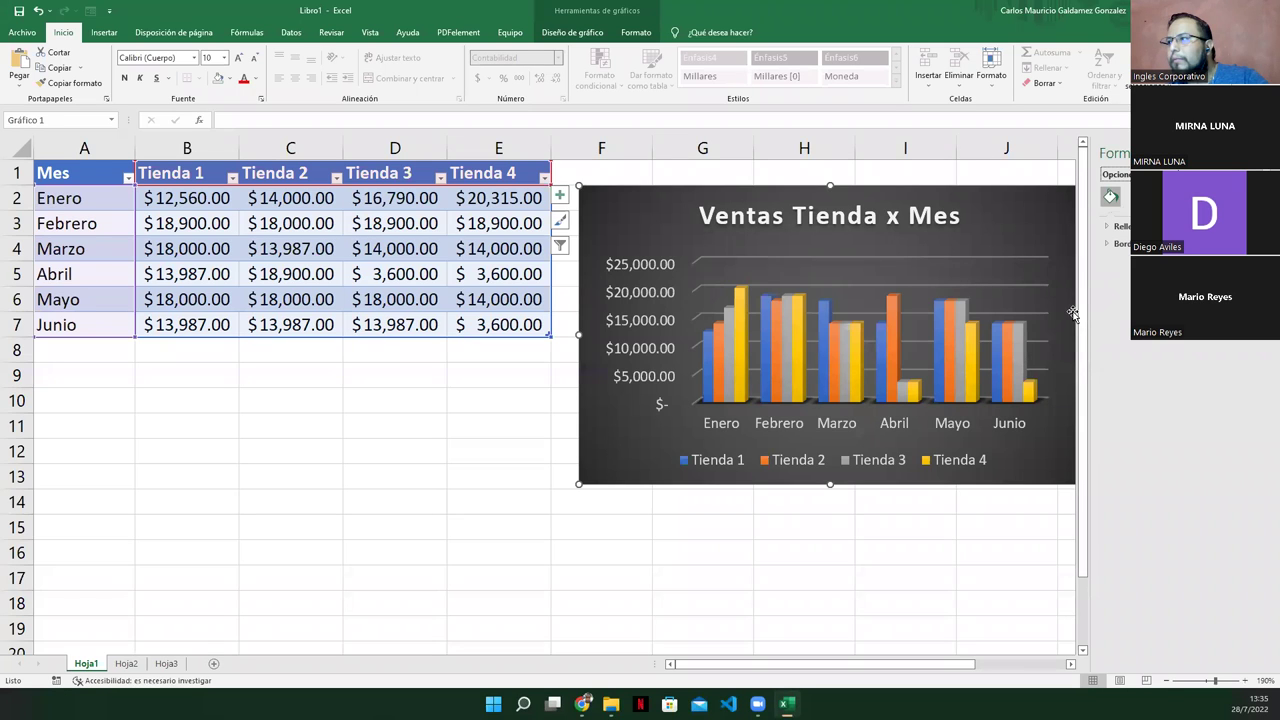
{"action": "left_click_drag", "start_coordinate": [1092, 322], "coordinate": [1020, 330]}
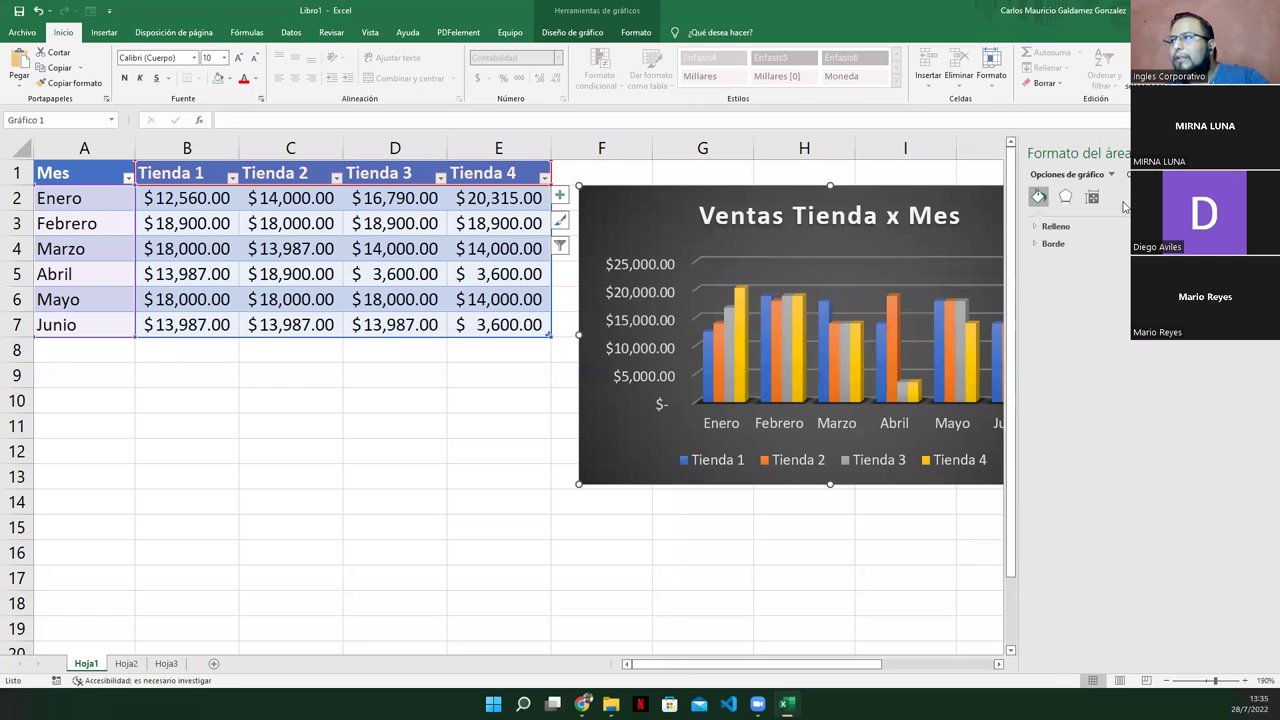
{"action": "left_click", "coordinate": [1045, 229]}
{"action": "left_click", "coordinate": [1040, 369]}
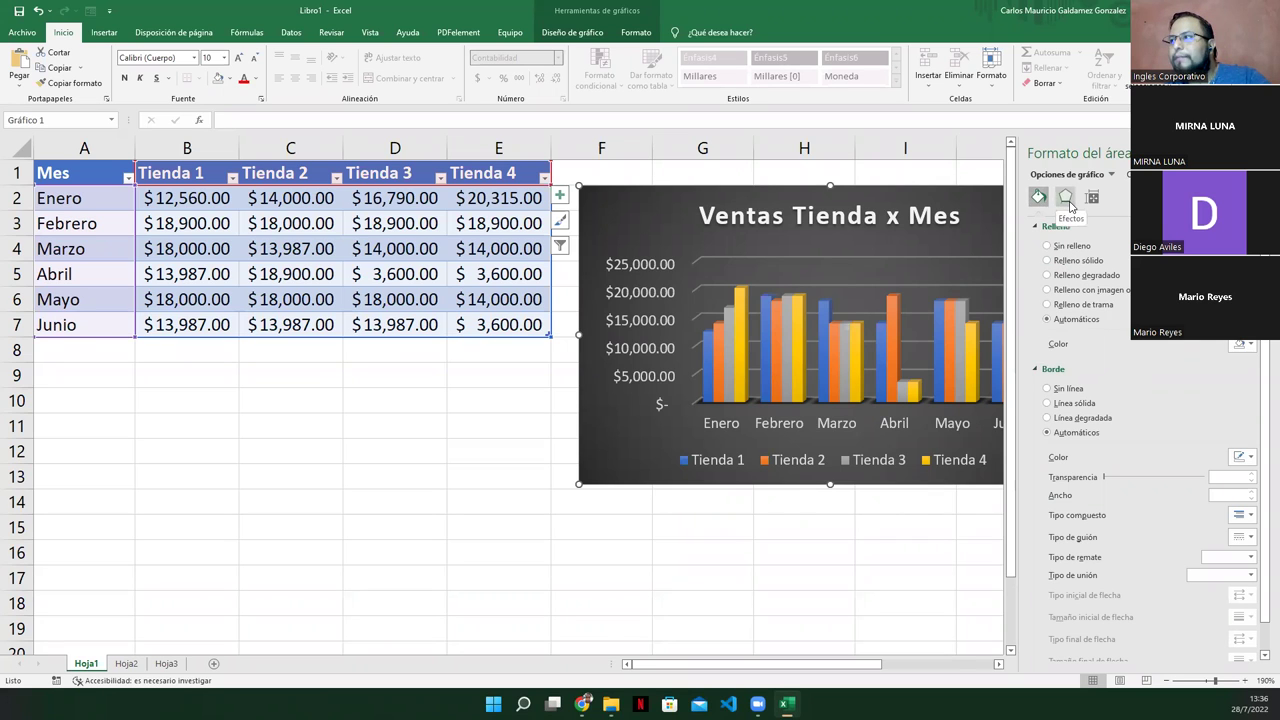
{"action": "left_click", "coordinate": [1065, 197]}
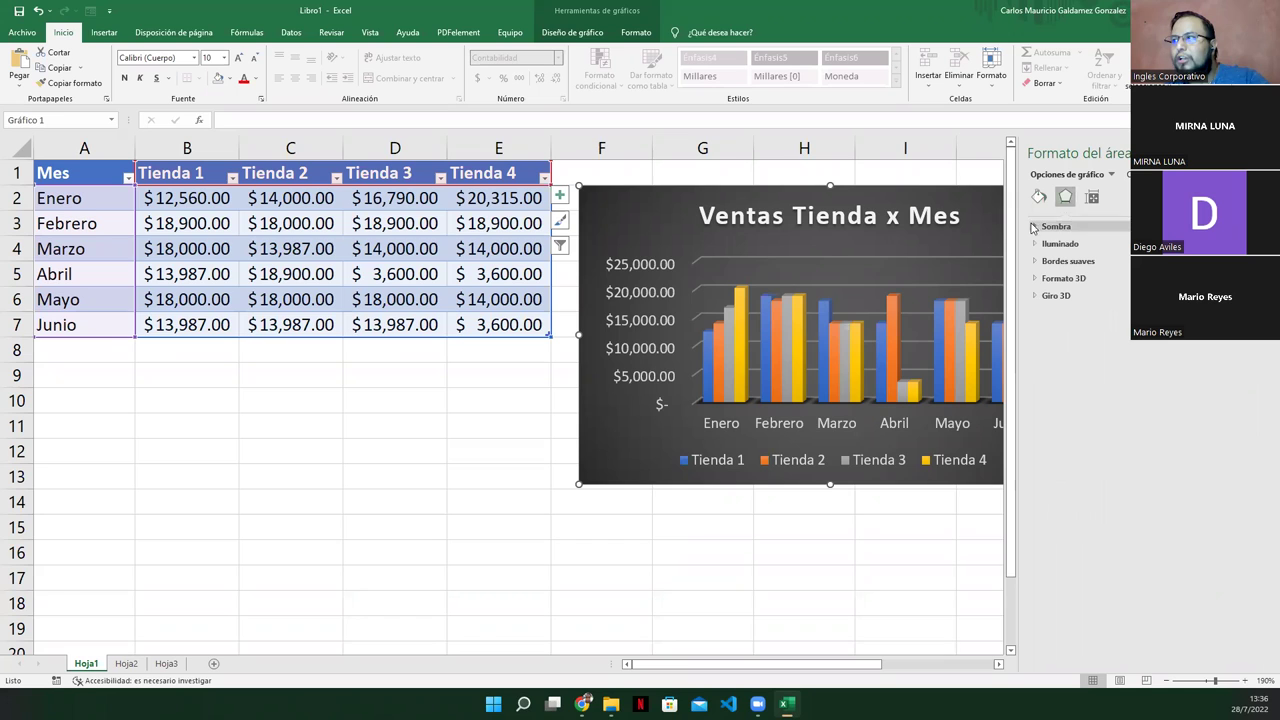
Step: Apply a preset drop shadow, enlarge and blur it, change its angle and set distance to 21 pt
{"action": "left_click", "coordinate": [1055, 226]}
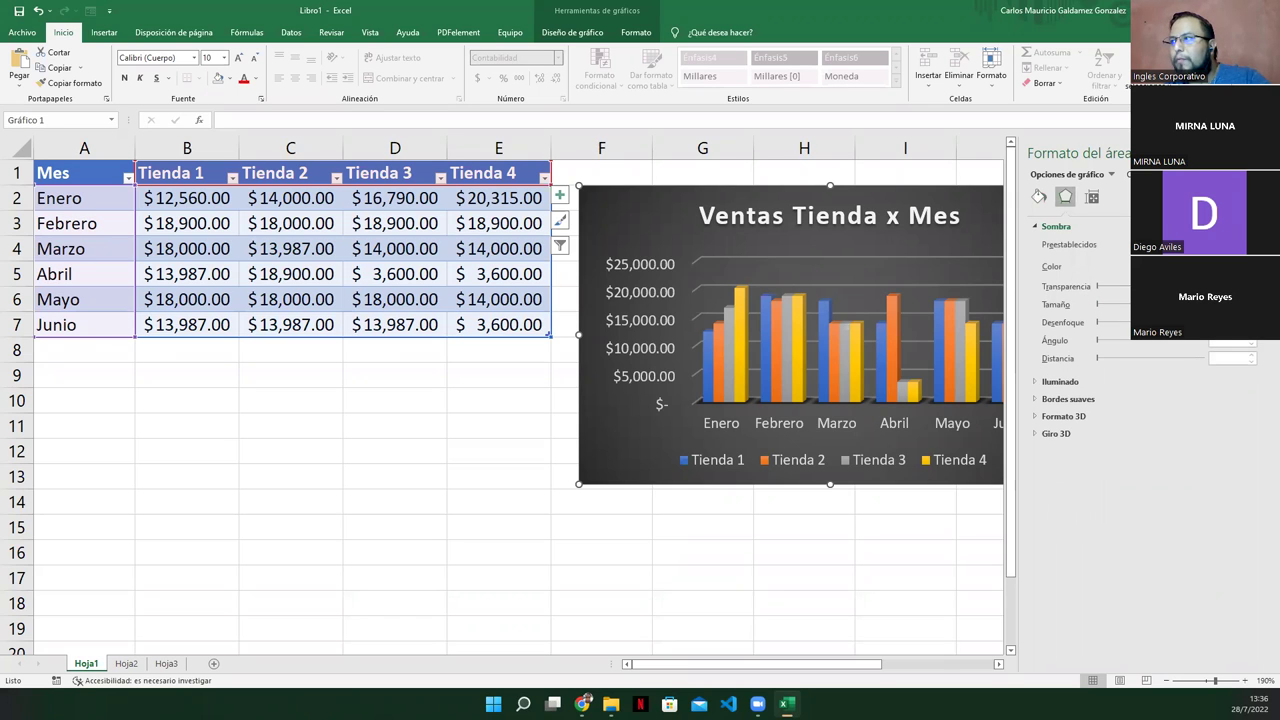
{"action": "left_click", "coordinate": [1128, 303]}
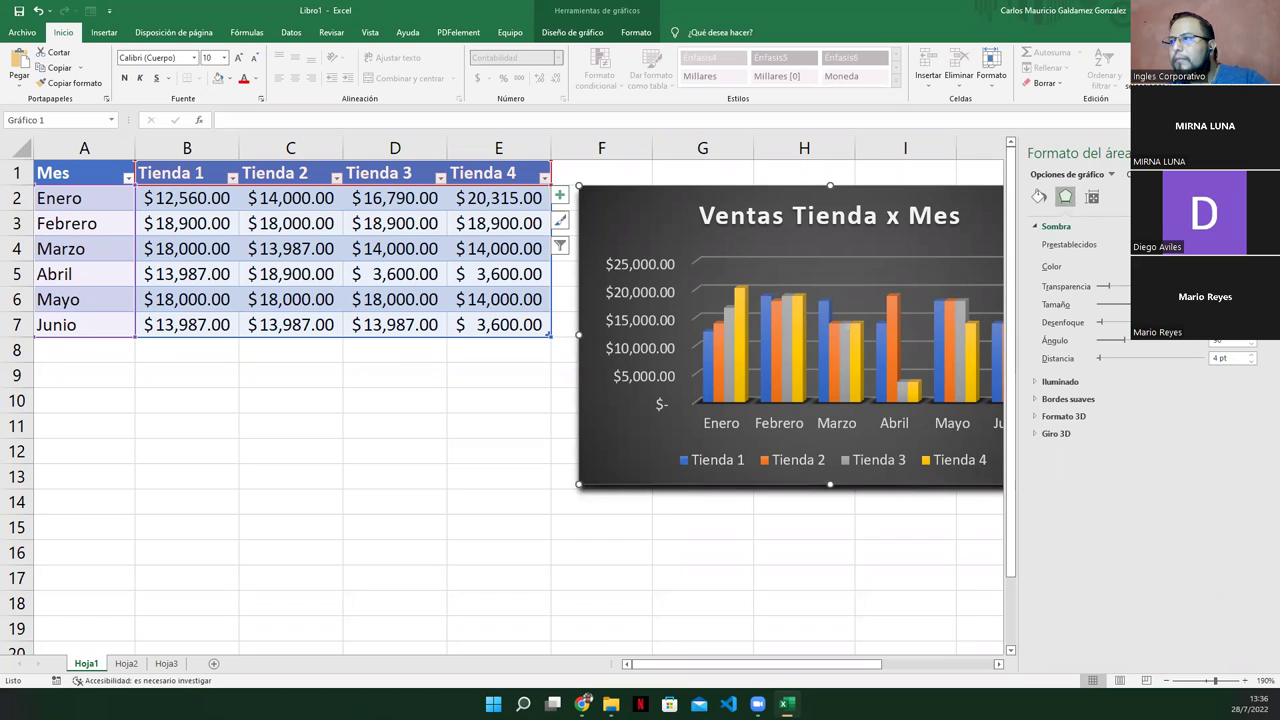
{"action": "left_click", "coordinate": [1120, 305]}
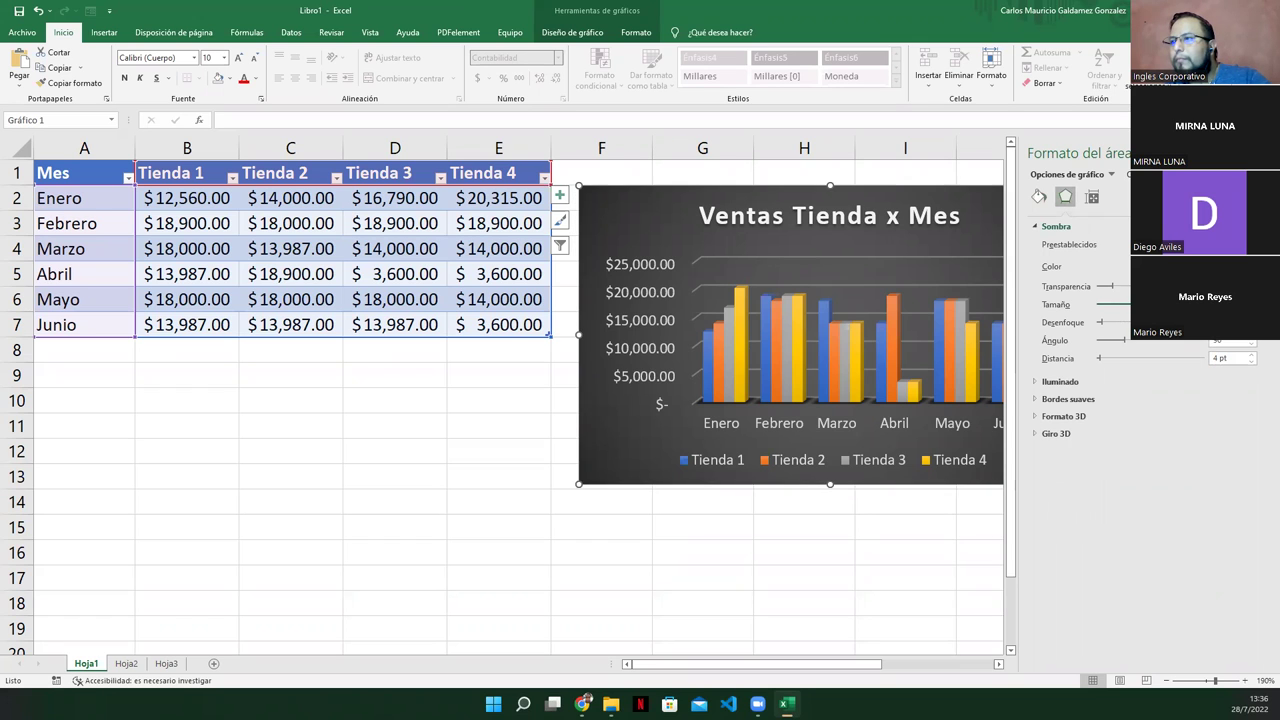
{"action": "left_click_drag", "start_coordinate": [1122, 305], "coordinate": [1165, 305]}
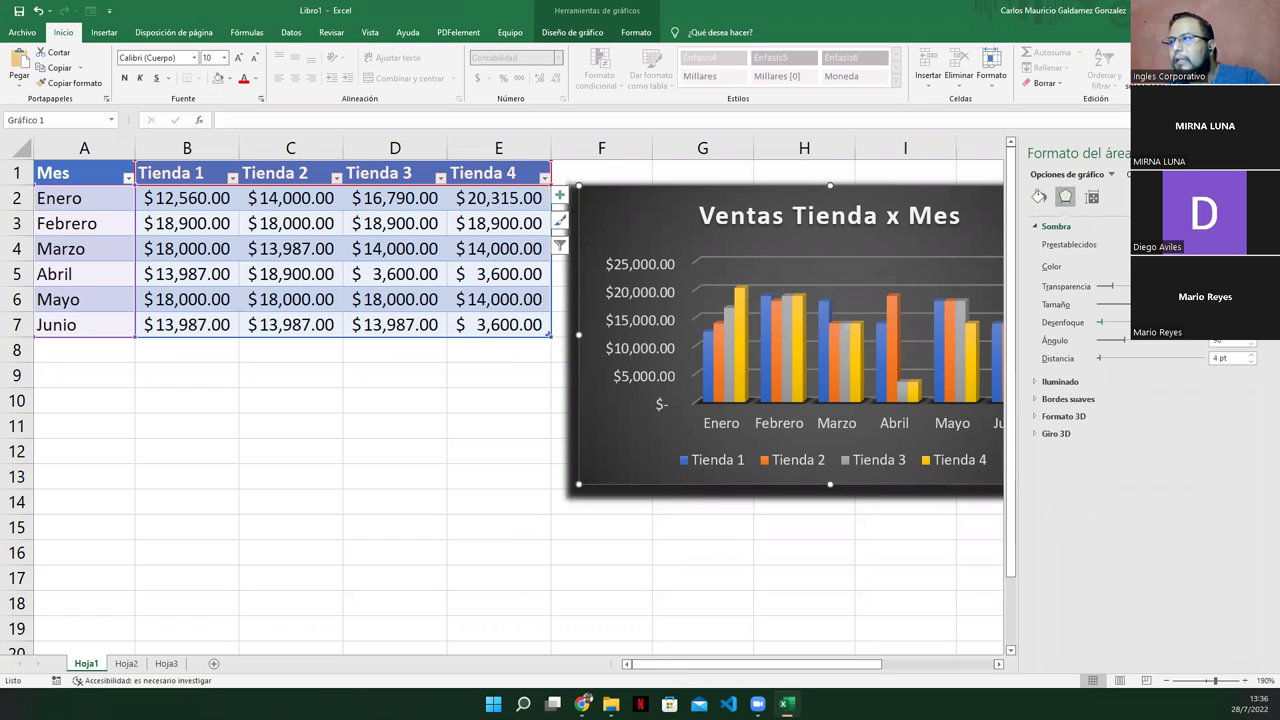
{"action": "left_click_drag", "start_coordinate": [1100, 322], "coordinate": [1150, 322]}
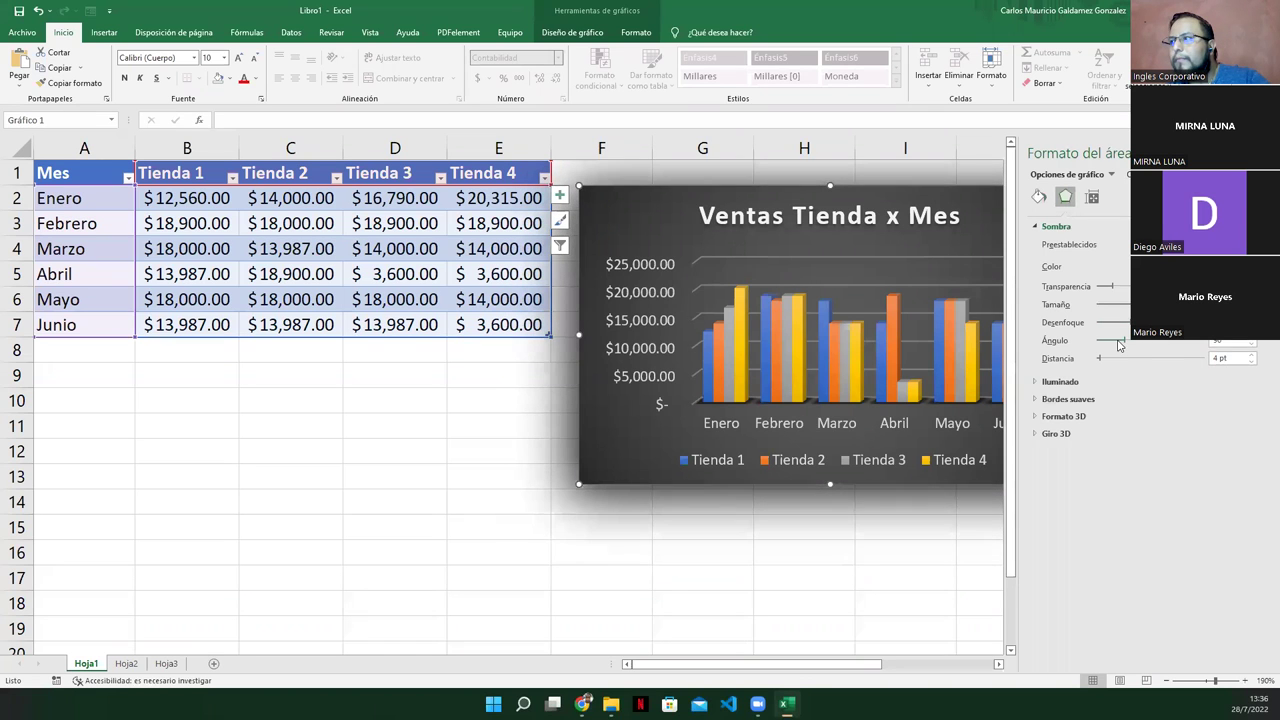
{"action": "left_click_drag", "start_coordinate": [1112, 346], "coordinate": [1100, 346]}
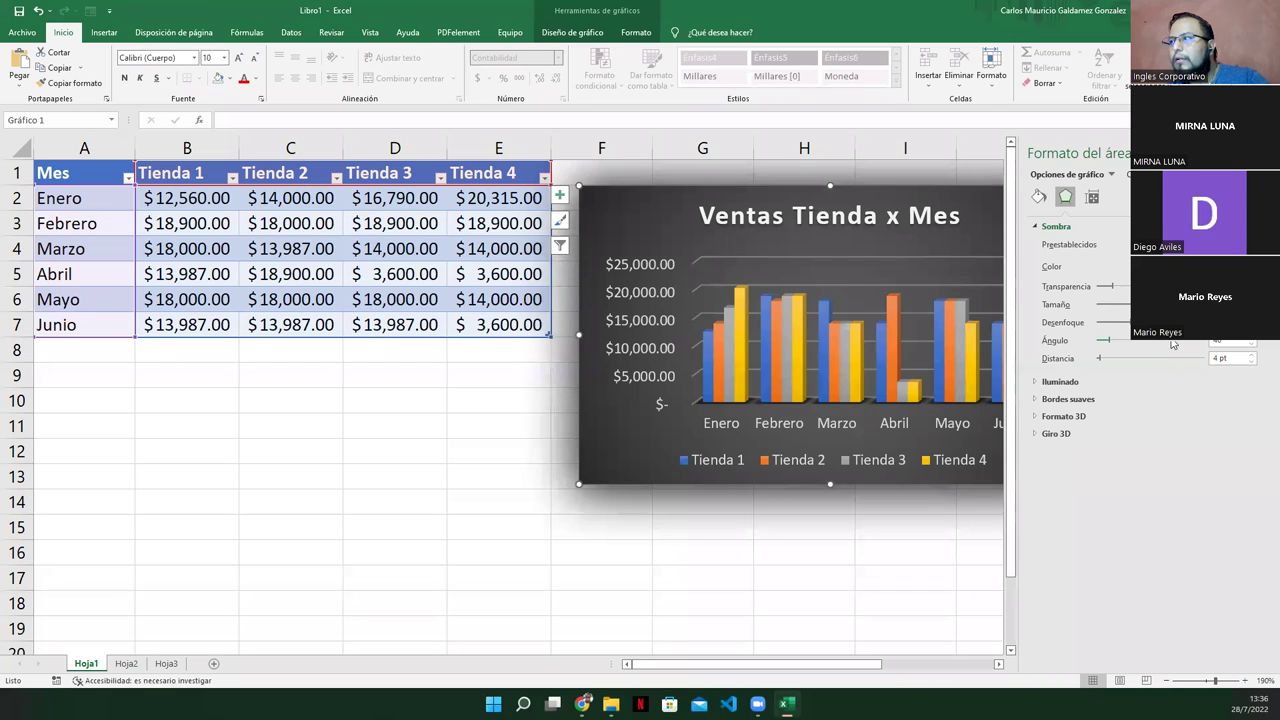
{"action": "left_click", "coordinate": [1173, 344]}
{"action": "mouse_move", "coordinate": [1100, 358]}
{"action": "left_mouse_down"}
{"action": "mouse_move", "coordinate": [1143, 361]}
{"action": "mouse_move", "coordinate": [1108, 360]}
{"action": "left_mouse_up"}
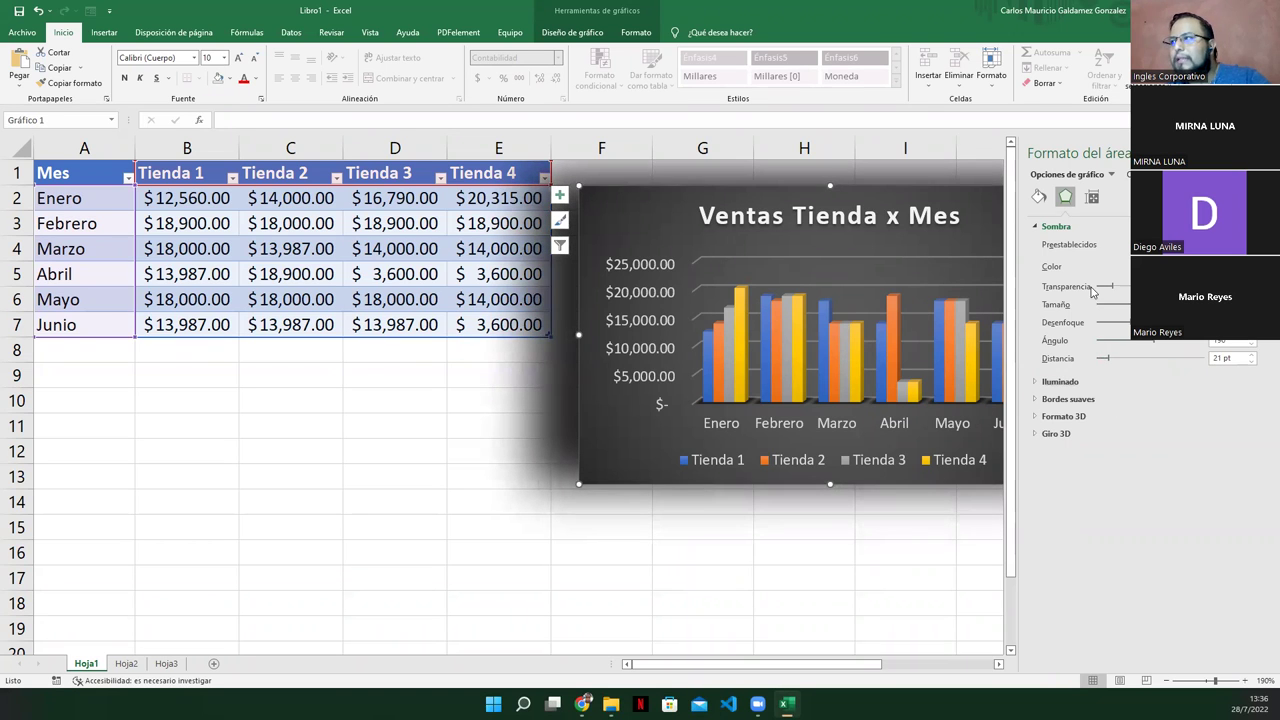
{"action": "left_click", "coordinate": [1058, 382]}
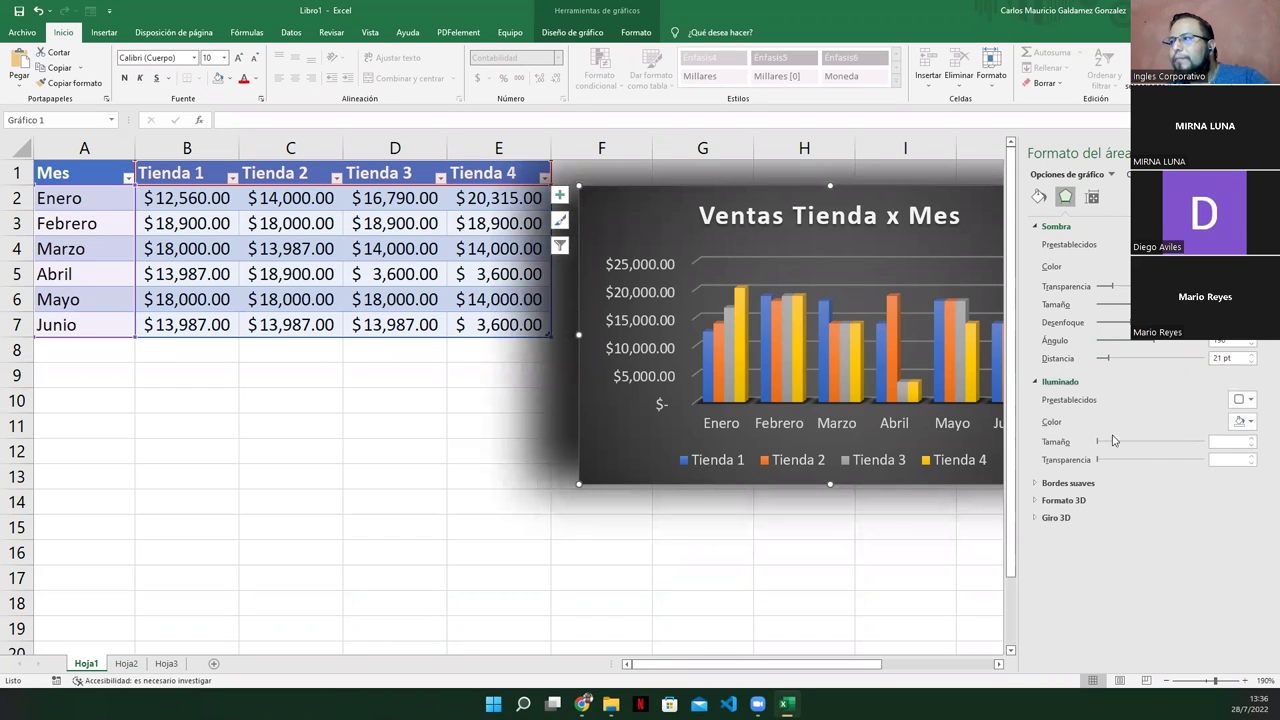
Step: Add an 11 pt green glow around the chart
{"action": "mouse_move", "coordinate": [1100, 441]}
{"action": "left_mouse_down"}
{"action": "mouse_move", "coordinate": [1147, 446]}
{"action": "mouse_move", "coordinate": [1100, 446]}
{"action": "left_mouse_up"}
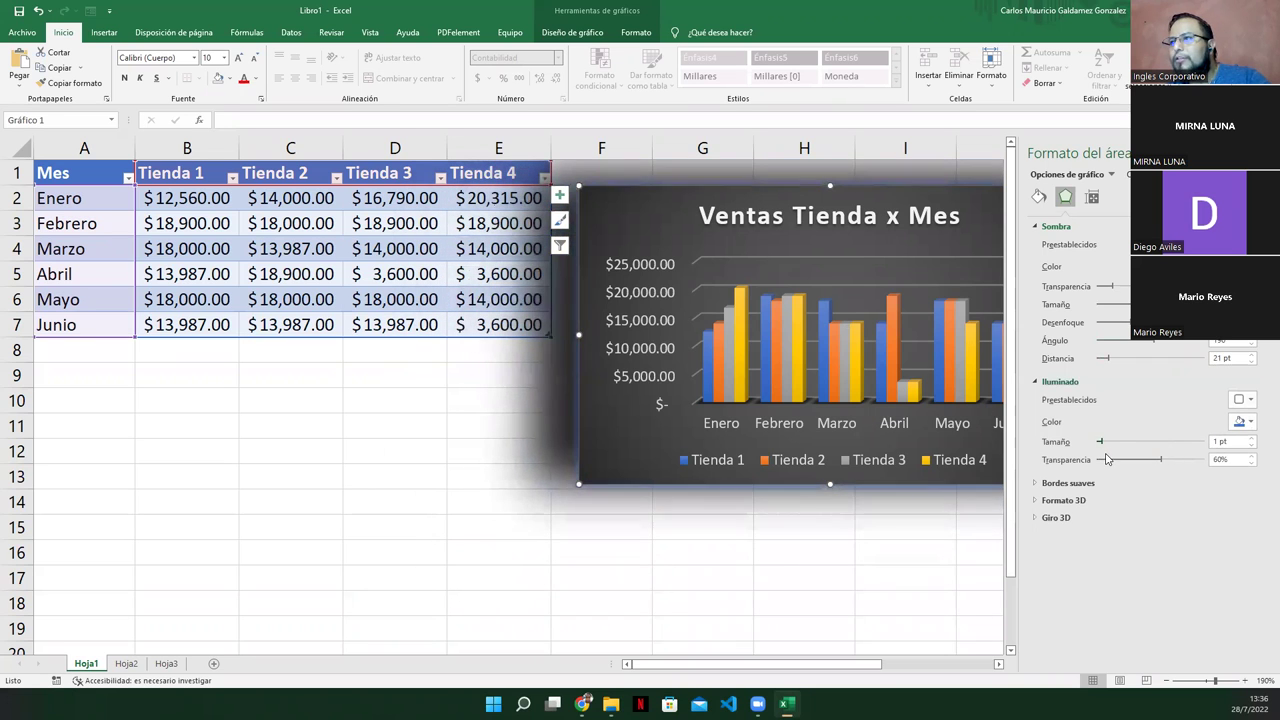
{"action": "left_click", "coordinate": [1239, 424]}
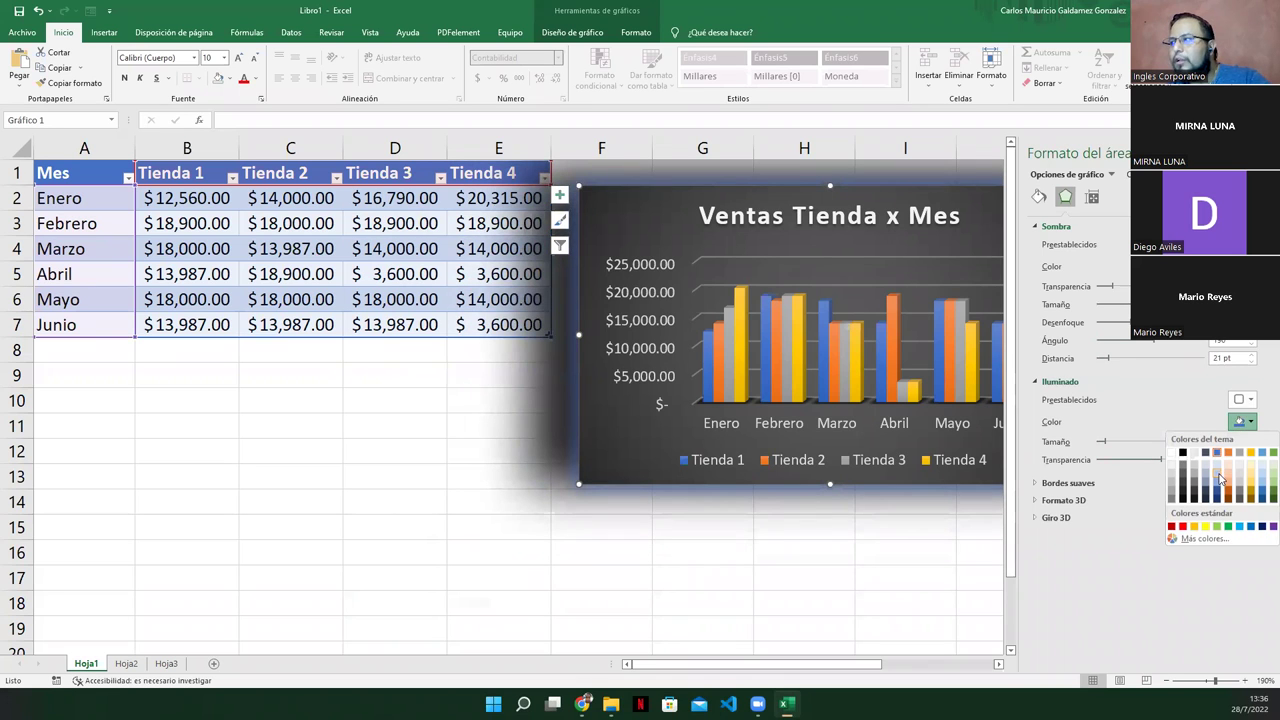
{"action": "left_click", "coordinate": [1227, 527]}
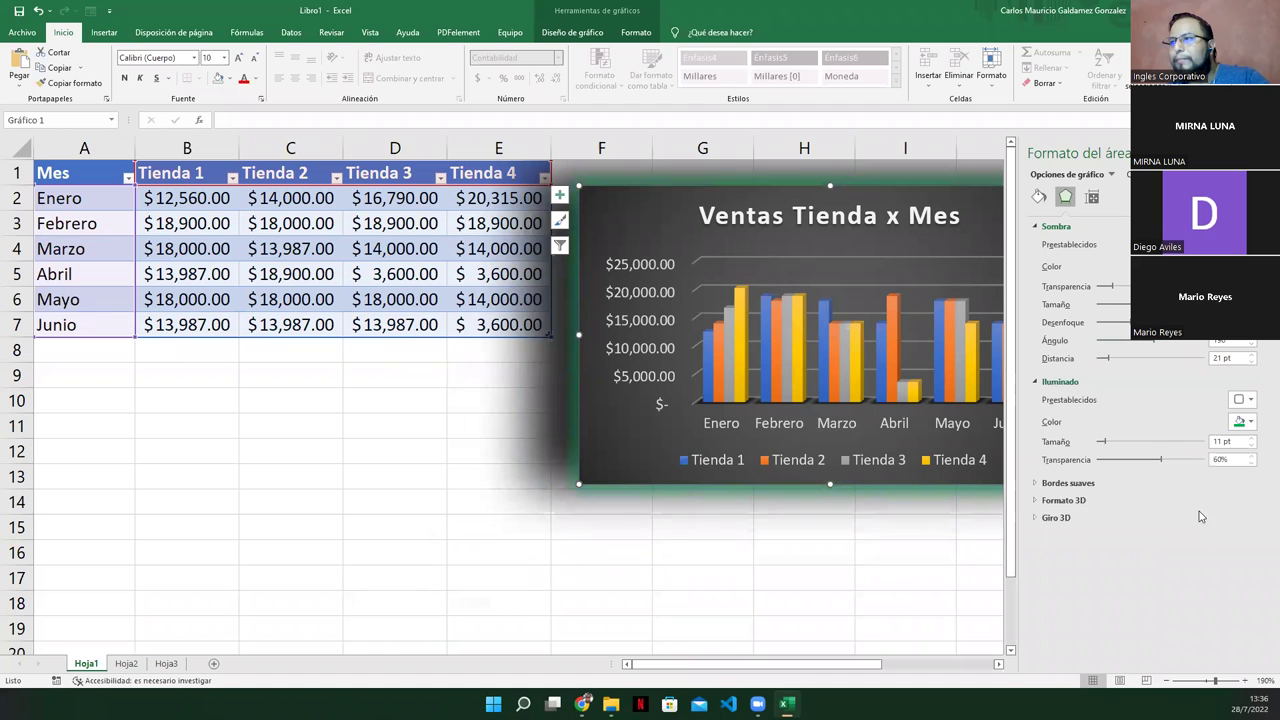
Step: Move the chart to the middle of the sheet, keeping the title in place
{"action": "left_click", "coordinate": [712, 230]}
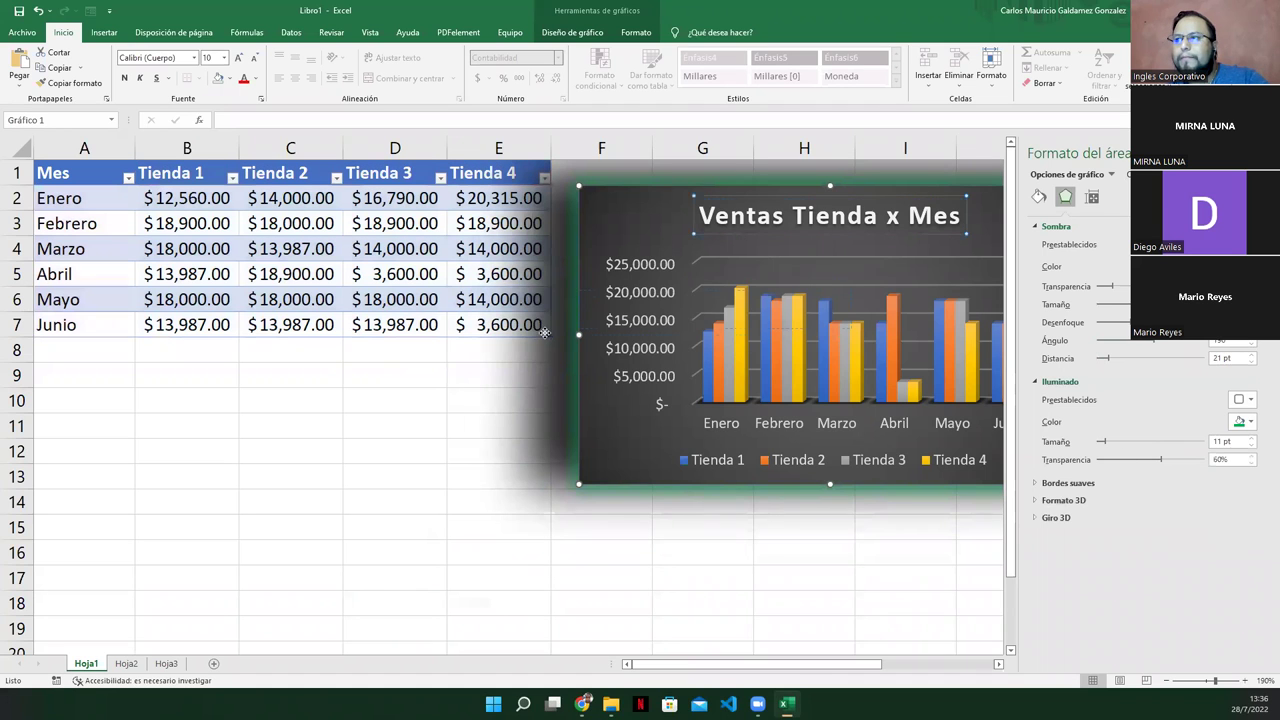
{"action": "left_click_drag", "start_coordinate": [545, 333], "coordinate": [620, 306]}
{"action": "mouse_move", "coordinate": [624, 305]}
{"action": "left_mouse_down"}
{"action": "mouse_move", "coordinate": [649, 224]}
{"action": "mouse_move", "coordinate": [374, 327]}
{"action": "left_mouse_up"}
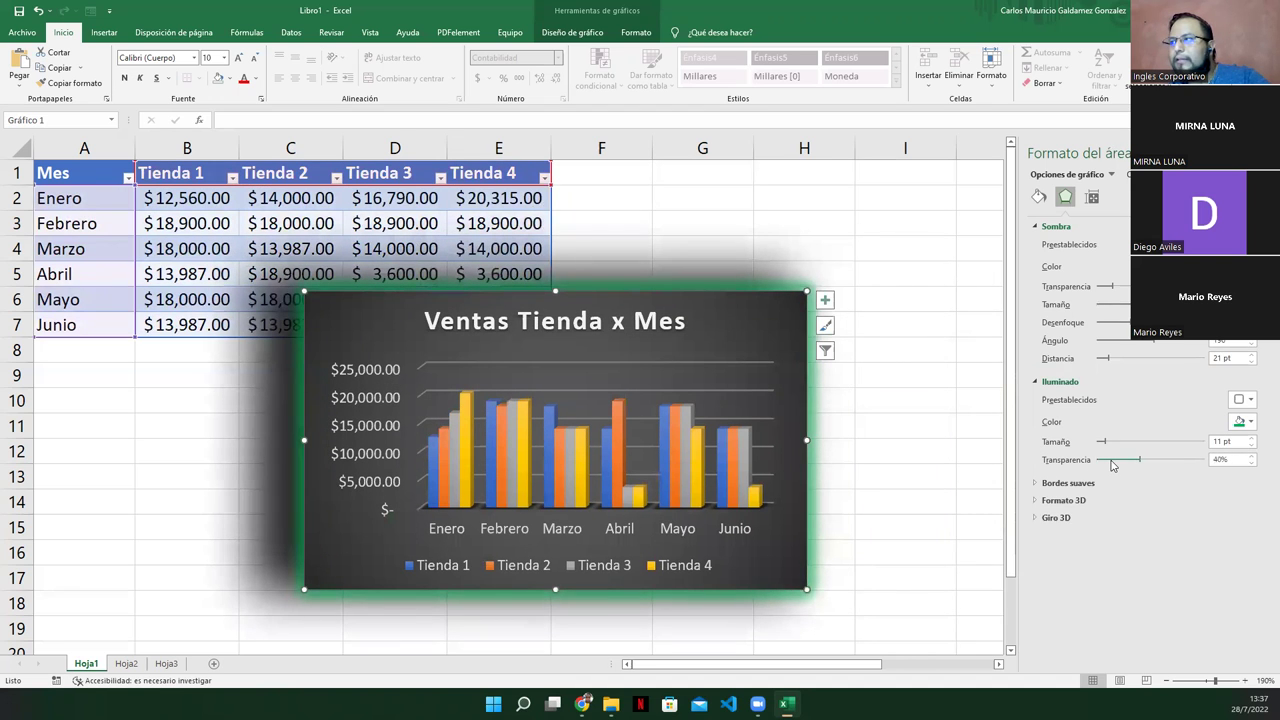
Step: Set the green glow's transparency to 49%
{"action": "left_click_drag", "start_coordinate": [1101, 465], "coordinate": [1097, 466]}
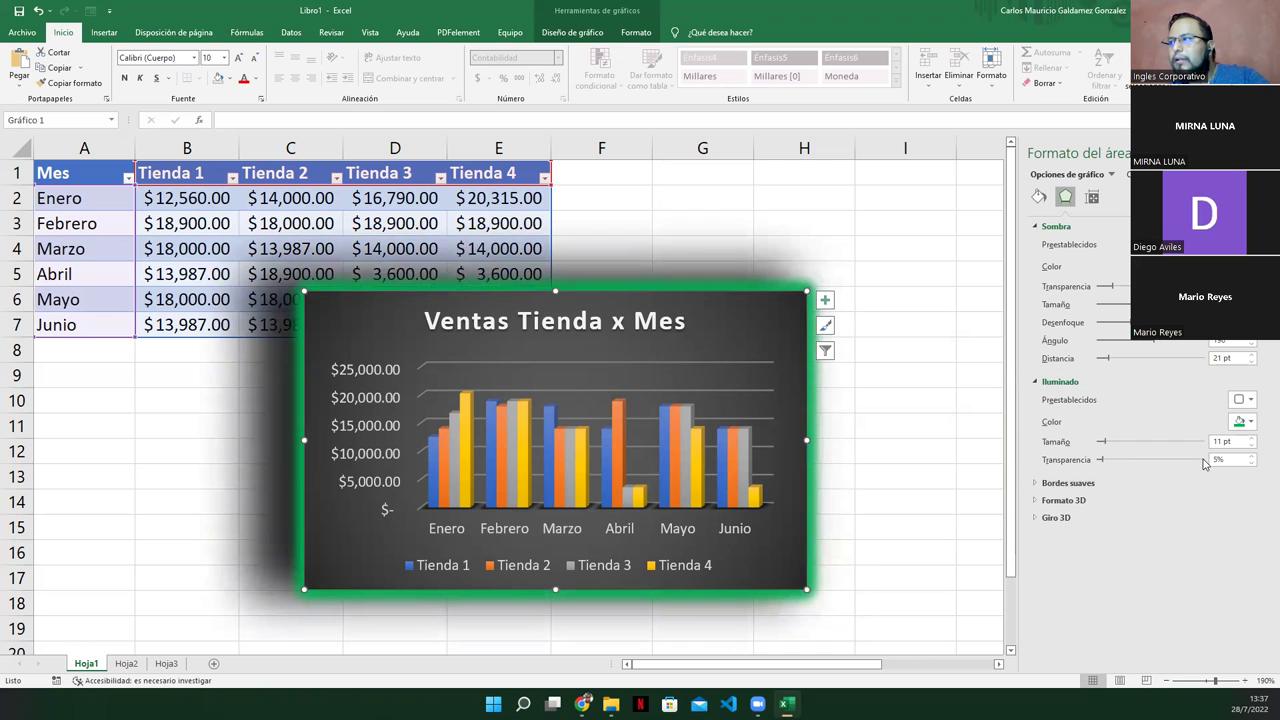
{"action": "triple_click", "coordinate": [1241, 462]}
{"action": "type", "text": "1"}
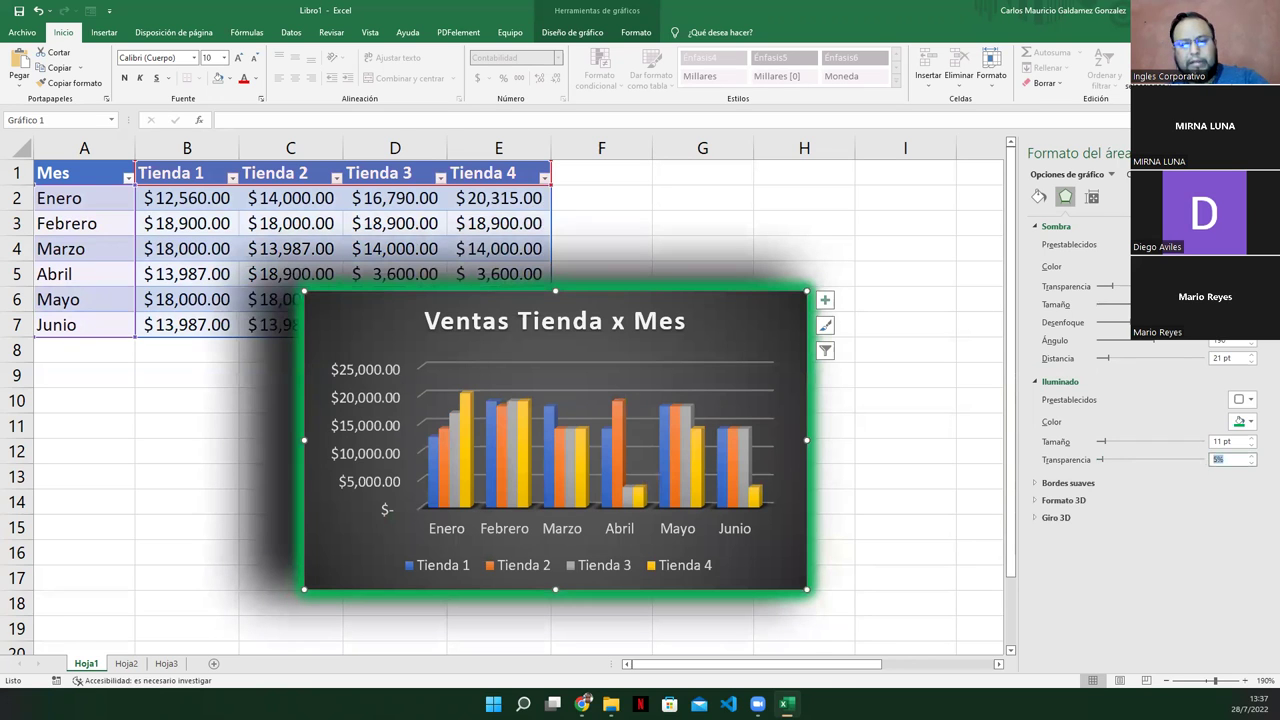
{"action": "type", "text": "00"}
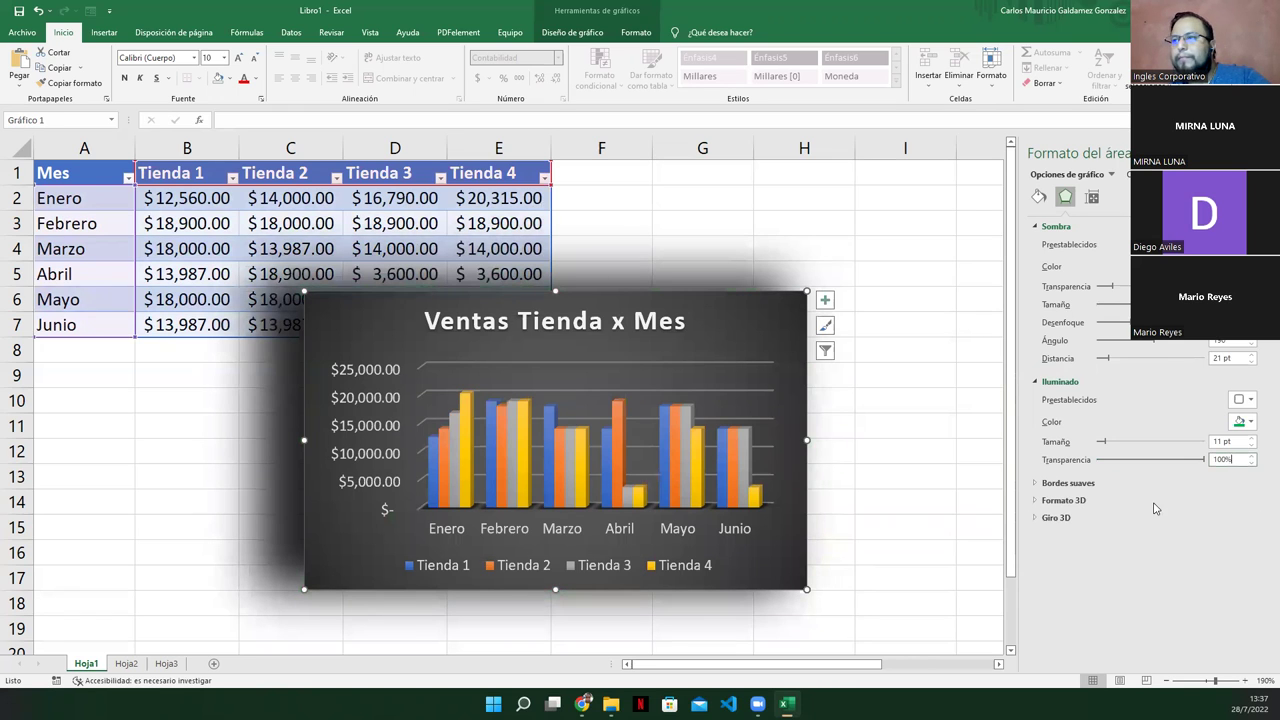
{"action": "left_click", "coordinate": [1200, 462]}
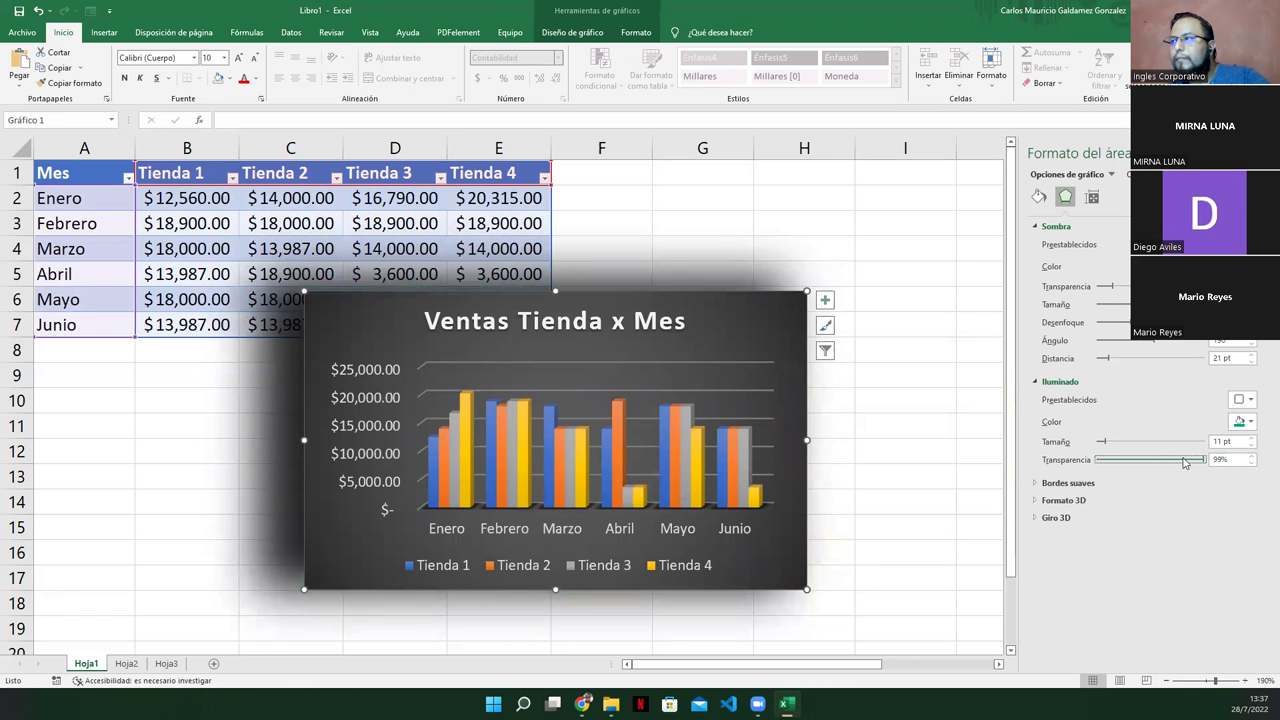
{"action": "left_click", "coordinate": [1148, 462]}
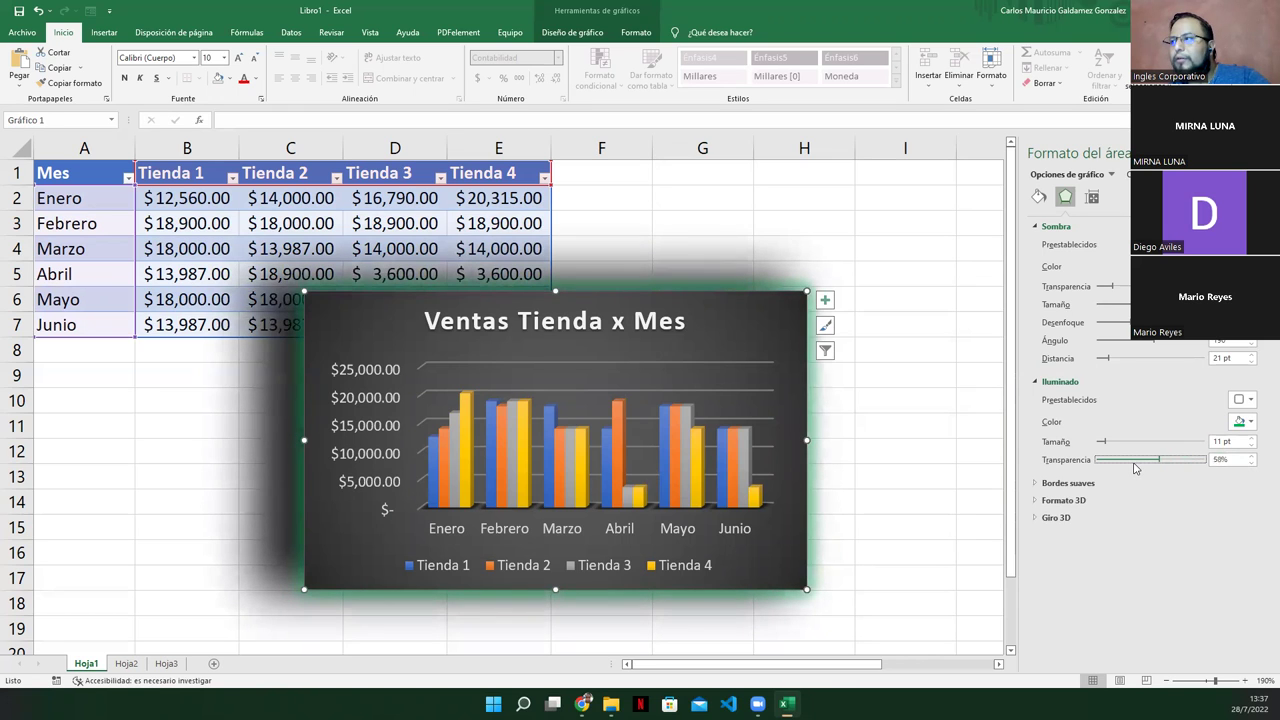
{"action": "left_click", "coordinate": [1135, 463]}
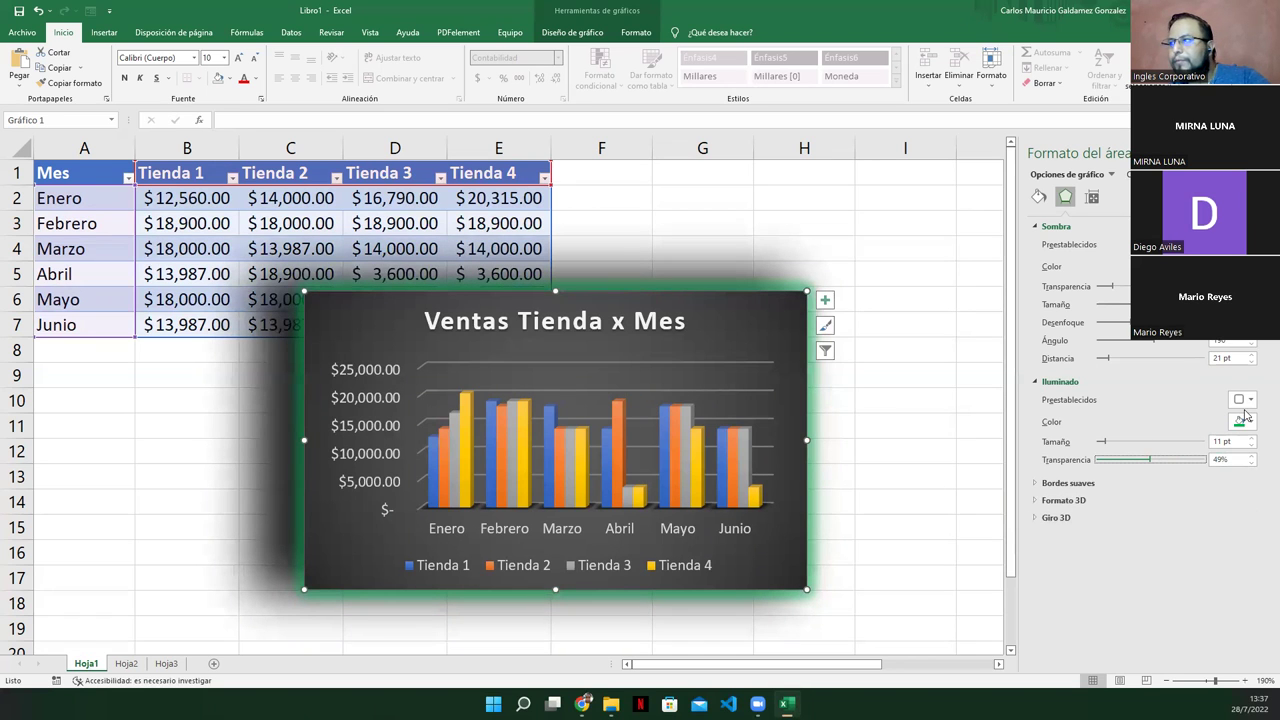
{"action": "left_click", "coordinate": [1070, 483]}
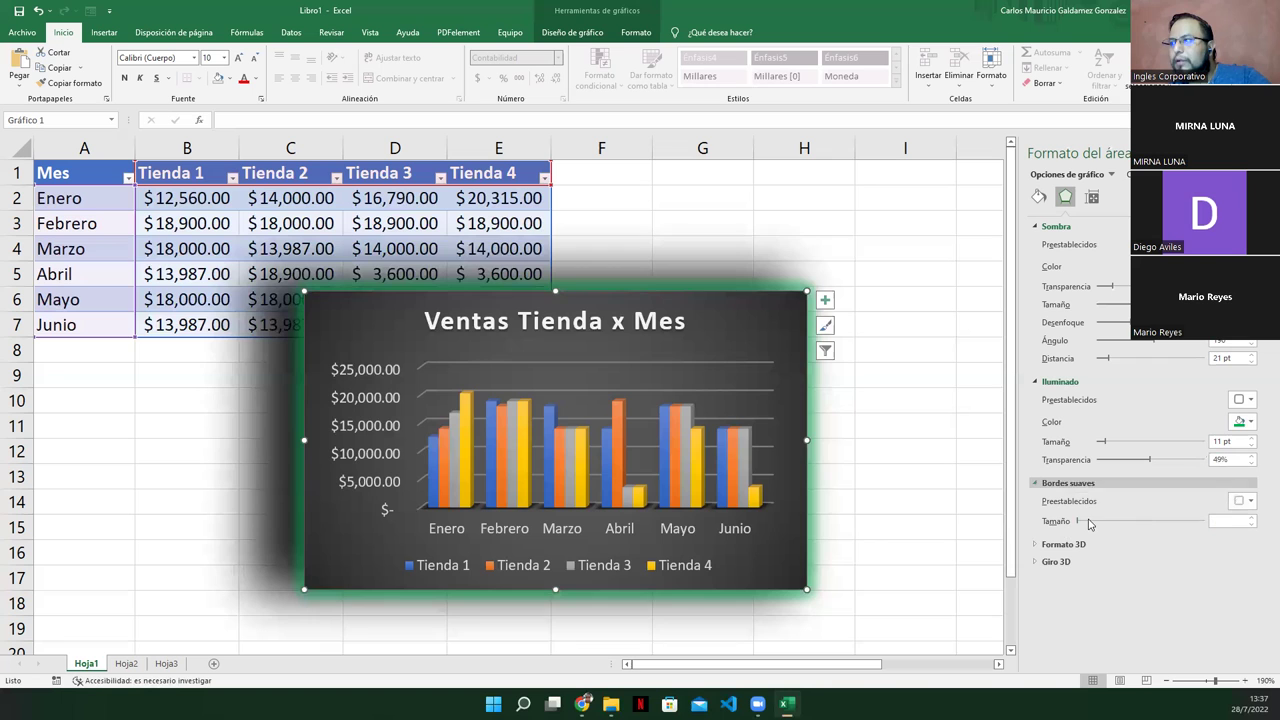
Step: Try several Soft Edges sizes, then step the size back down to 0 pt
{"action": "left_click", "coordinate": [1152, 522]}
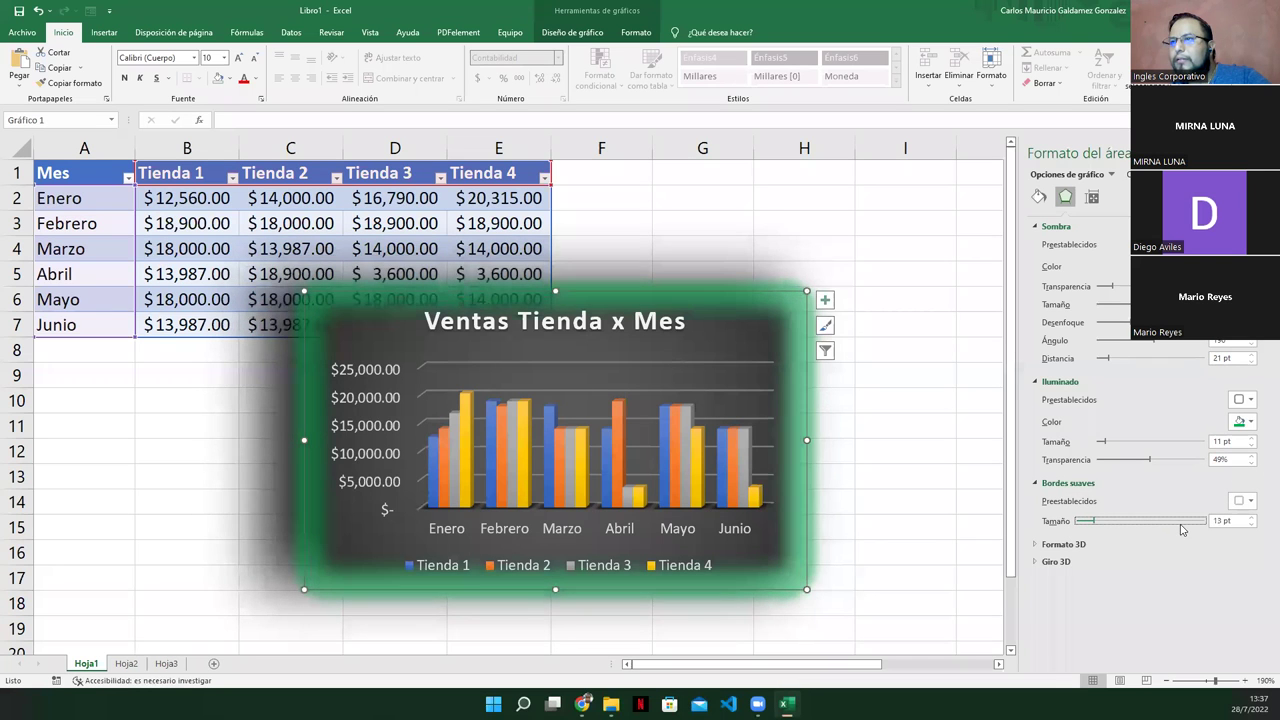
{"action": "left_click", "coordinate": [1102, 522]}
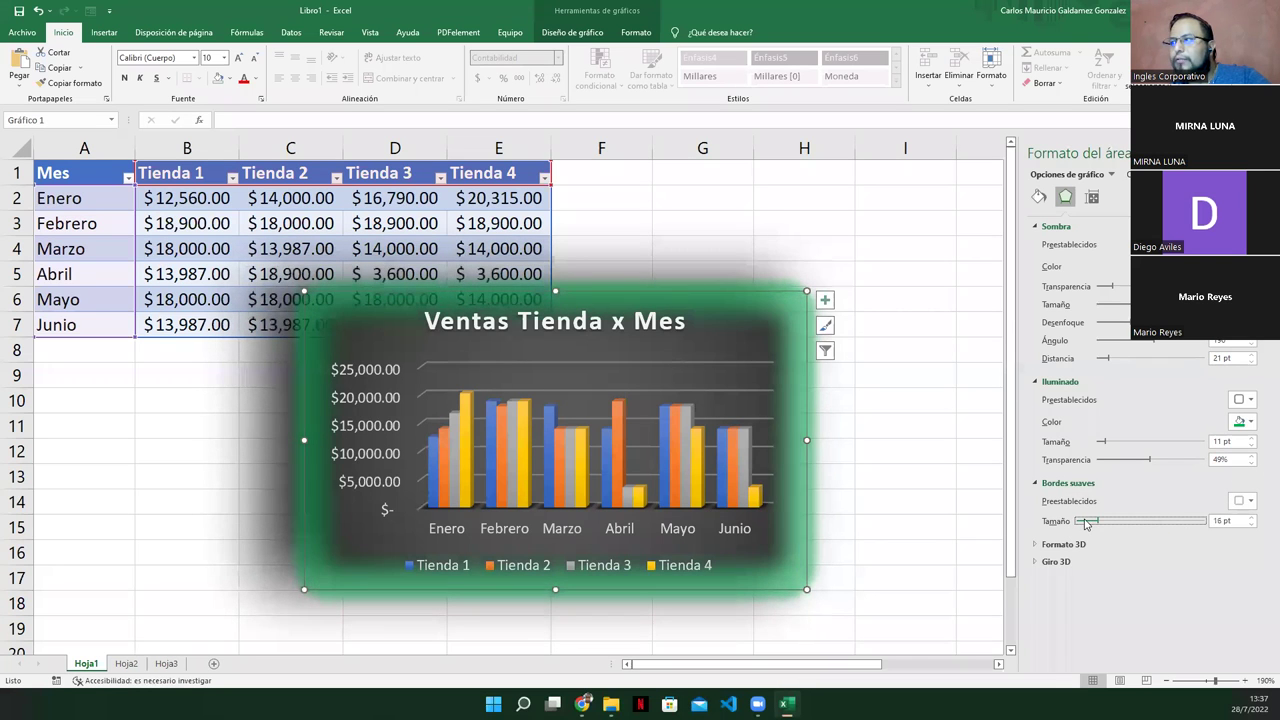
{"action": "left_click_drag", "start_coordinate": [1087, 522], "coordinate": [1085, 522]}
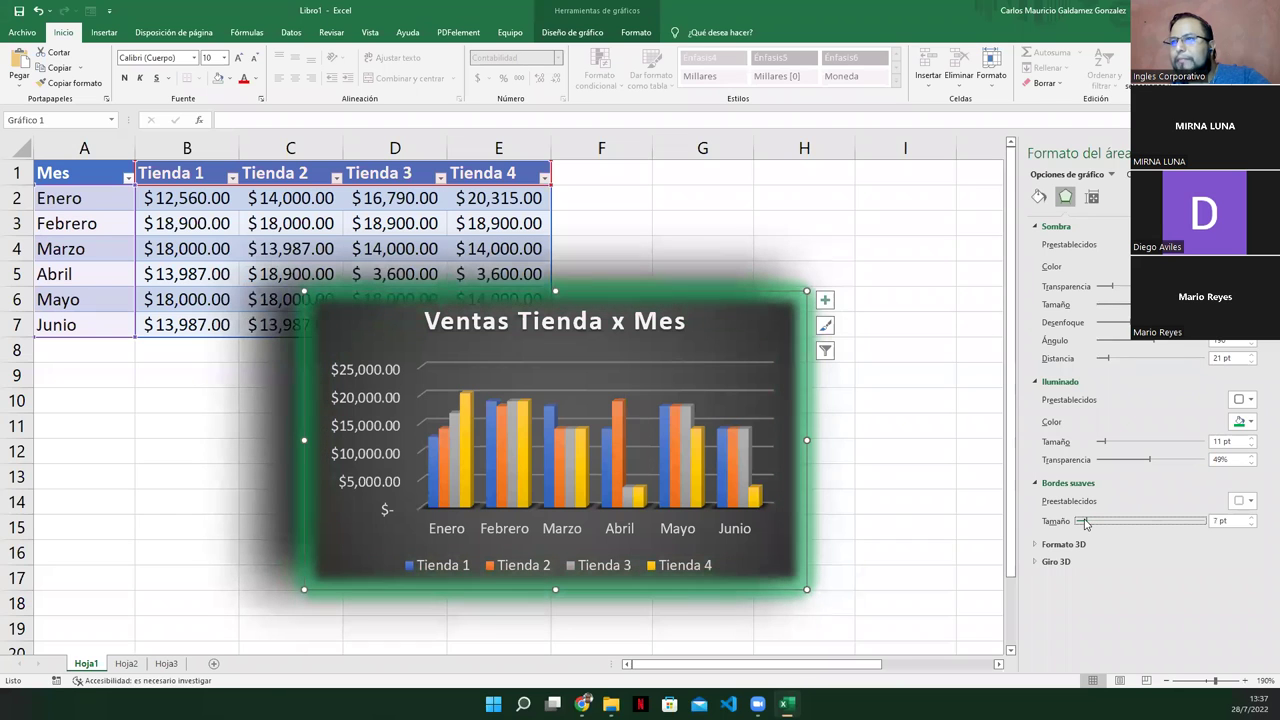
{"action": "left_click", "coordinate": [1250, 526]}
{"action": "left_click", "coordinate": [1250, 526]}
{"action": "left_click", "coordinate": [1250, 526]}
{"action": "left_click", "coordinate": [1250, 526]}
{"action": "left_click", "coordinate": [1250, 526]}
{"action": "left_click", "coordinate": [1250, 526]}
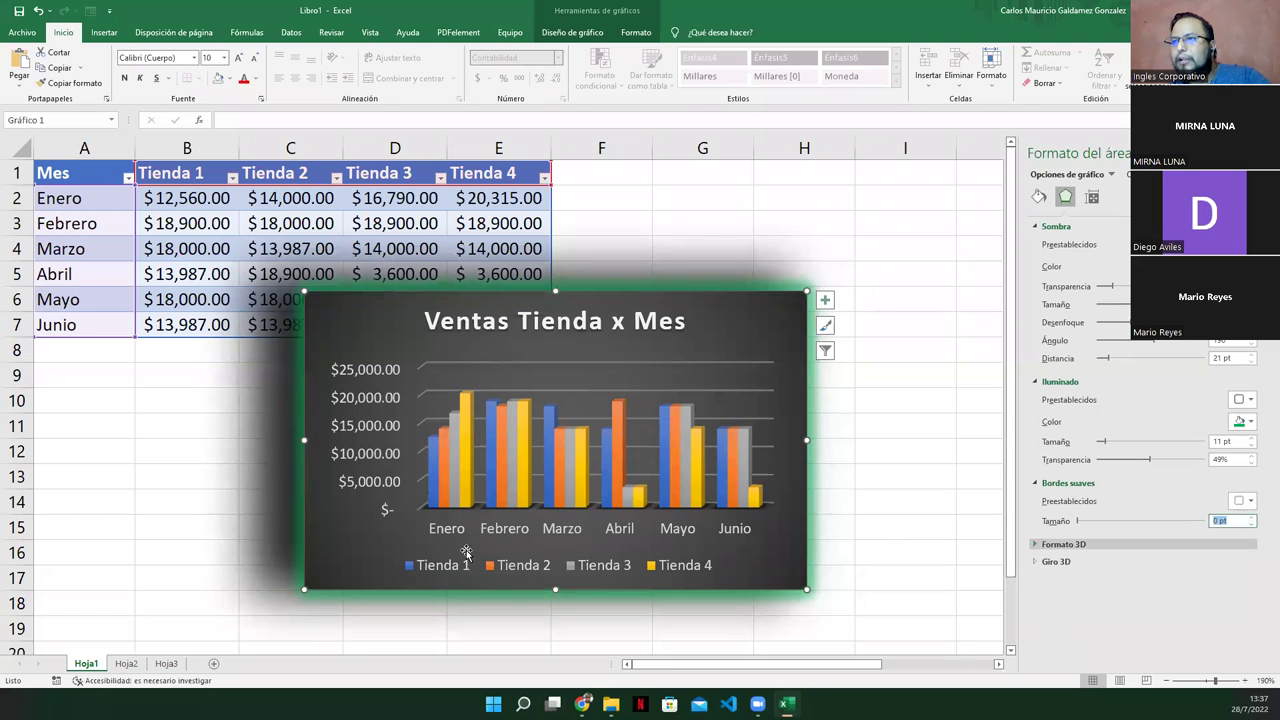
Step: Apply a Top Bevel preset to the chart area under 3D Format
{"action": "left_click", "coordinate": [1063, 544]}
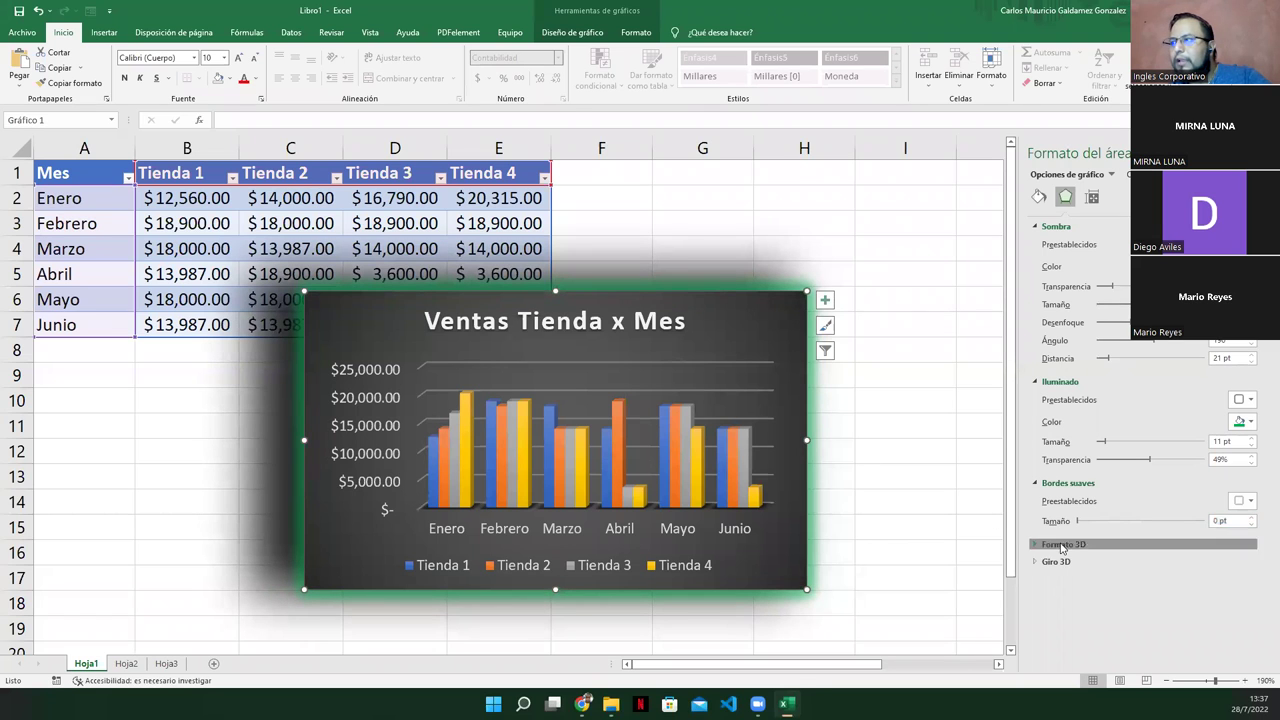
{"action": "scroll", "coordinate": [1081, 519], "scroll_direction": "down", "scroll_amount": 2}
{"action": "scroll", "coordinate": [1075, 505], "scroll_direction": "down", "scroll_amount": 2}
{"action": "scroll", "coordinate": [1070, 490], "scroll_direction": "down", "scroll_amount": 1}
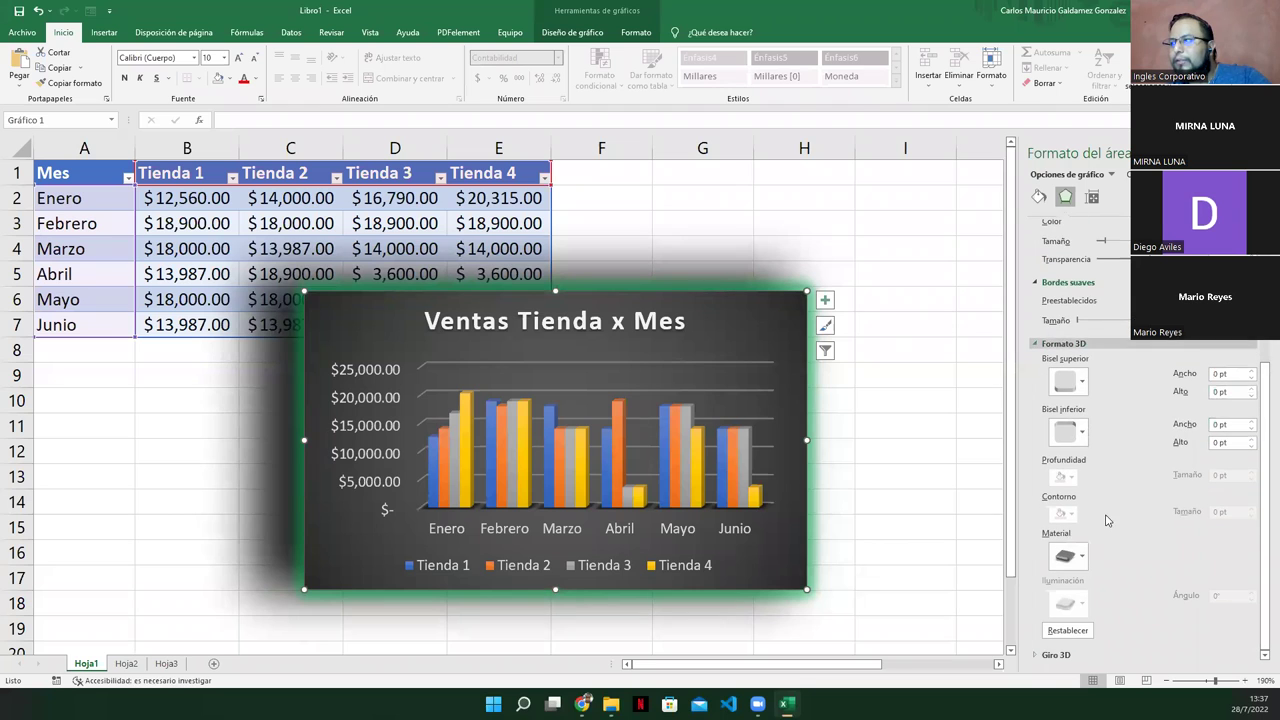
{"action": "left_click", "coordinate": [1066, 381]}
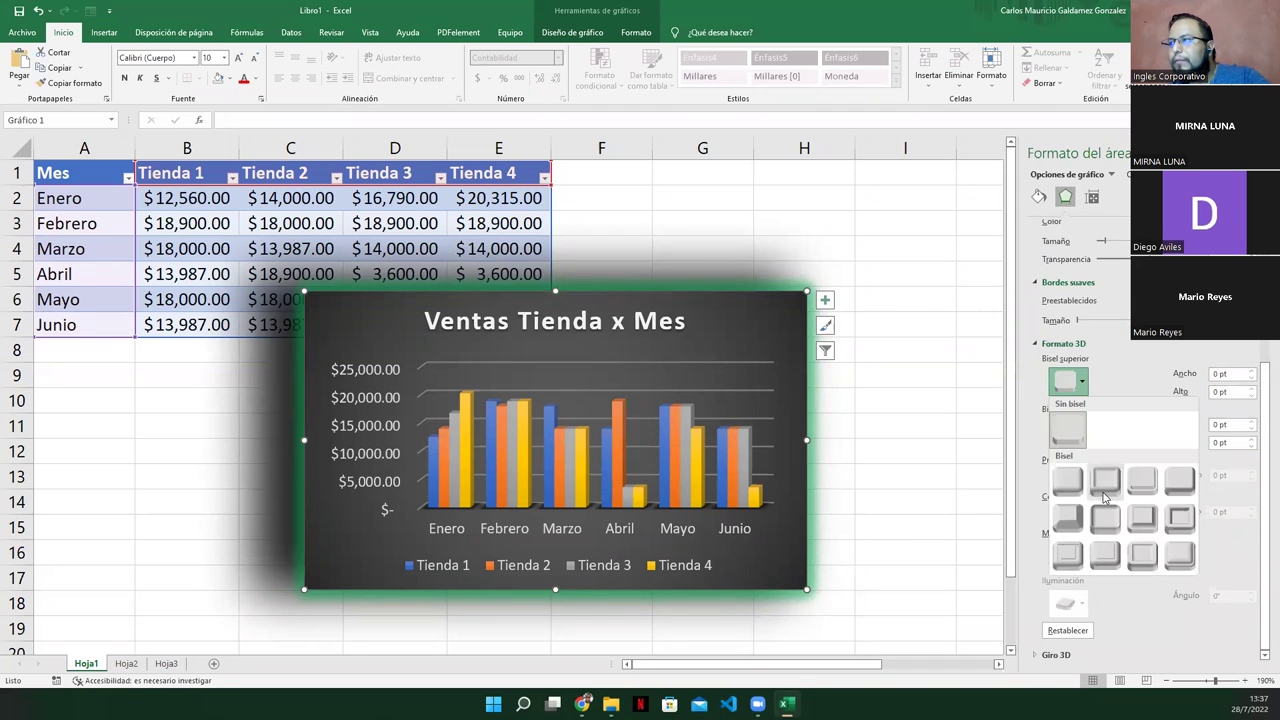
{"action": "left_click", "coordinate": [1105, 482]}
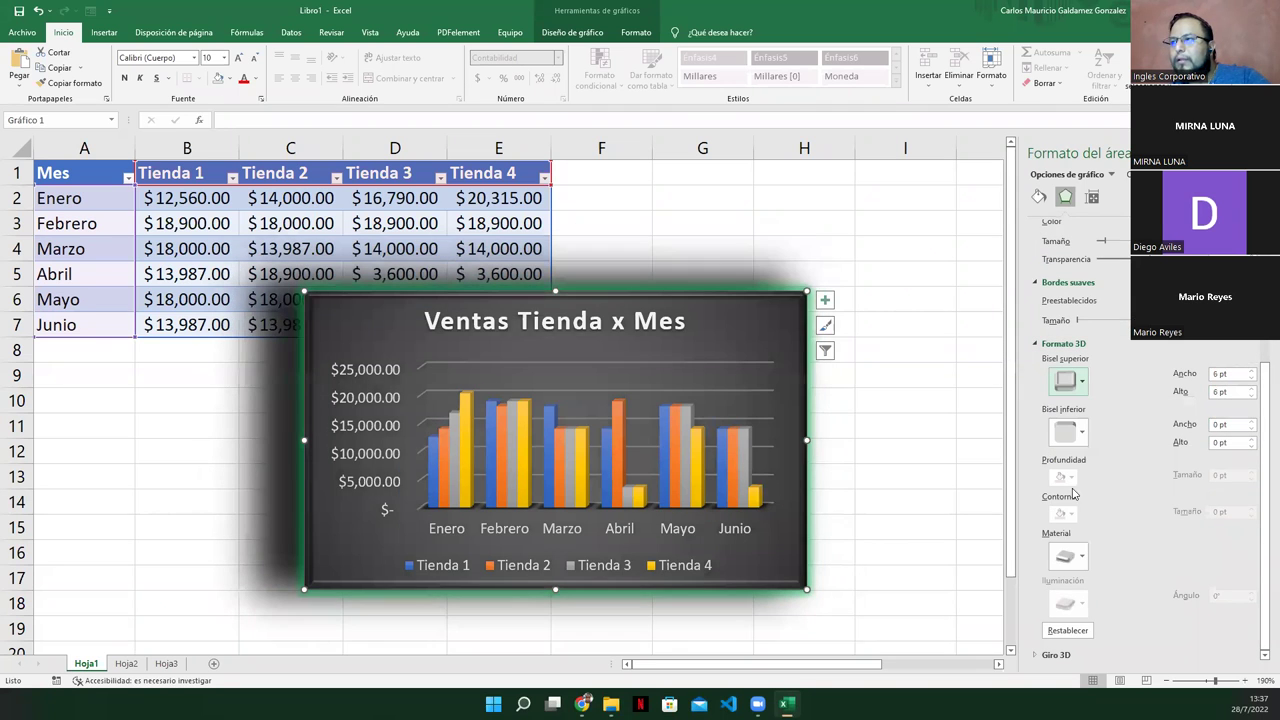
Step: Apply a Top Bevel preset to the Tienda 1 and Tienda 2 columns
{"action": "left_click", "coordinate": [436, 463]}
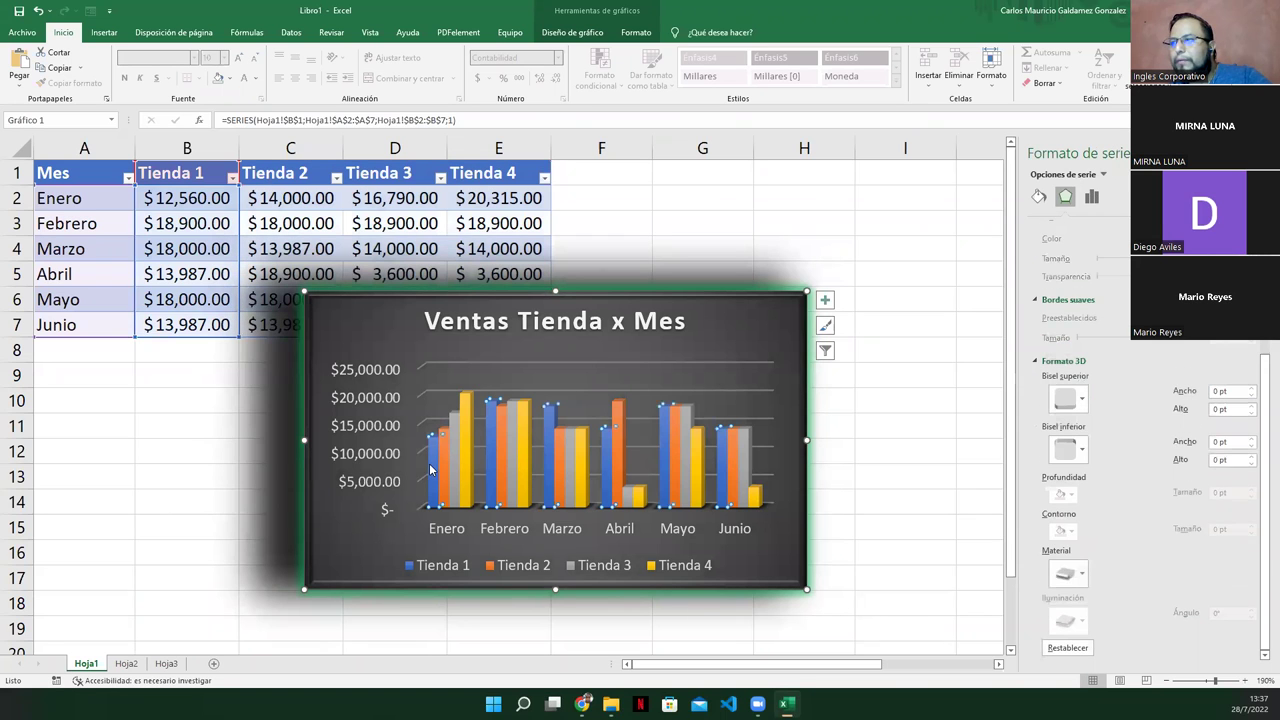
{"action": "left_click", "coordinate": [1068, 398]}
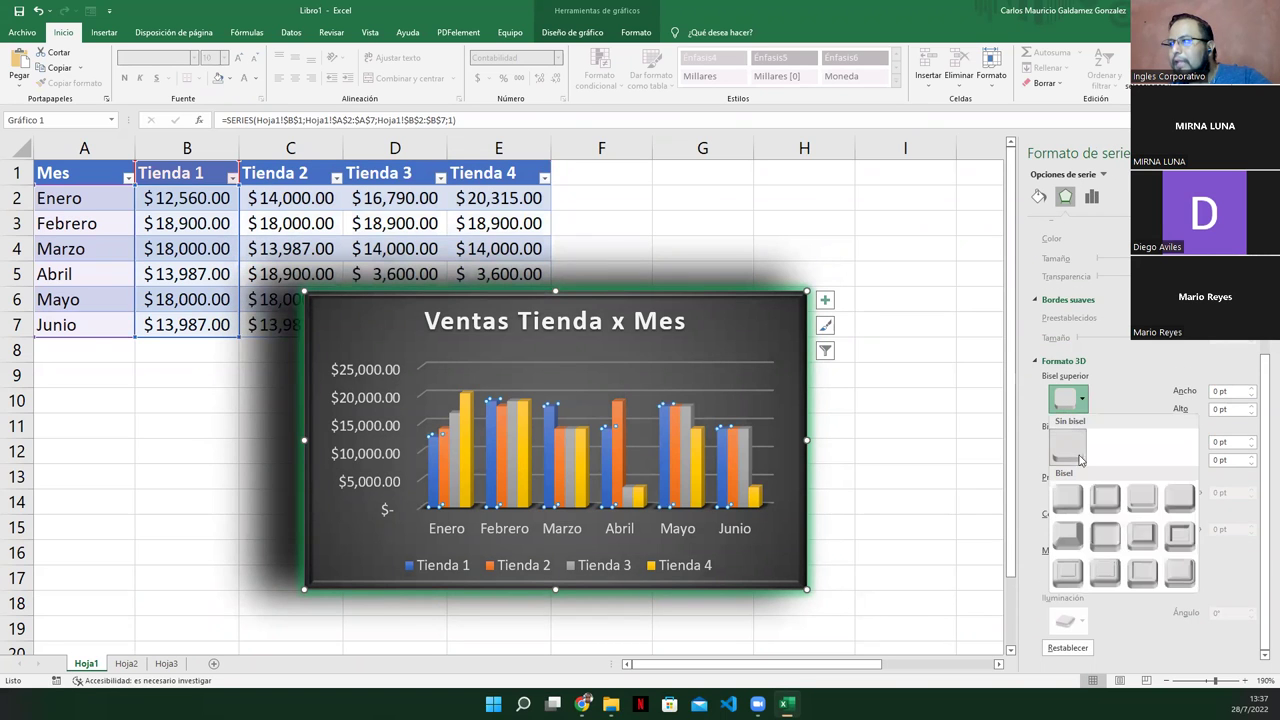
{"action": "left_click", "coordinate": [1138, 500]}
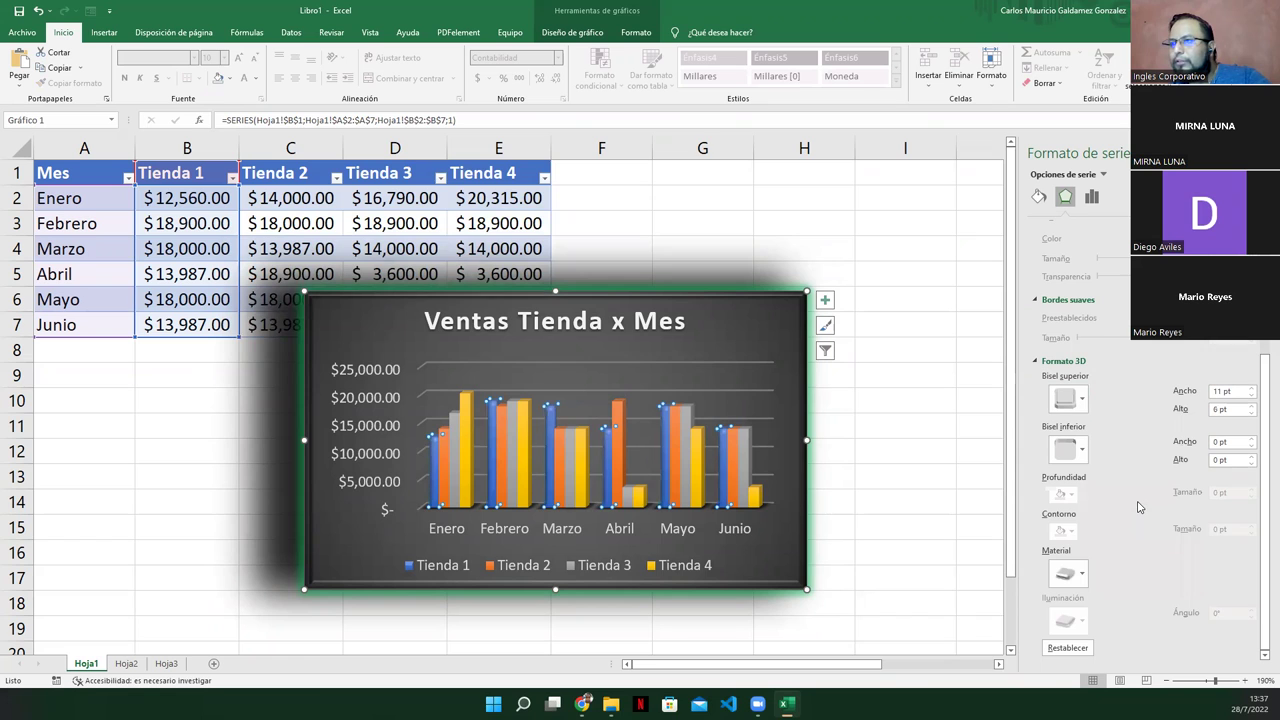
{"action": "left_click", "coordinate": [452, 422]}
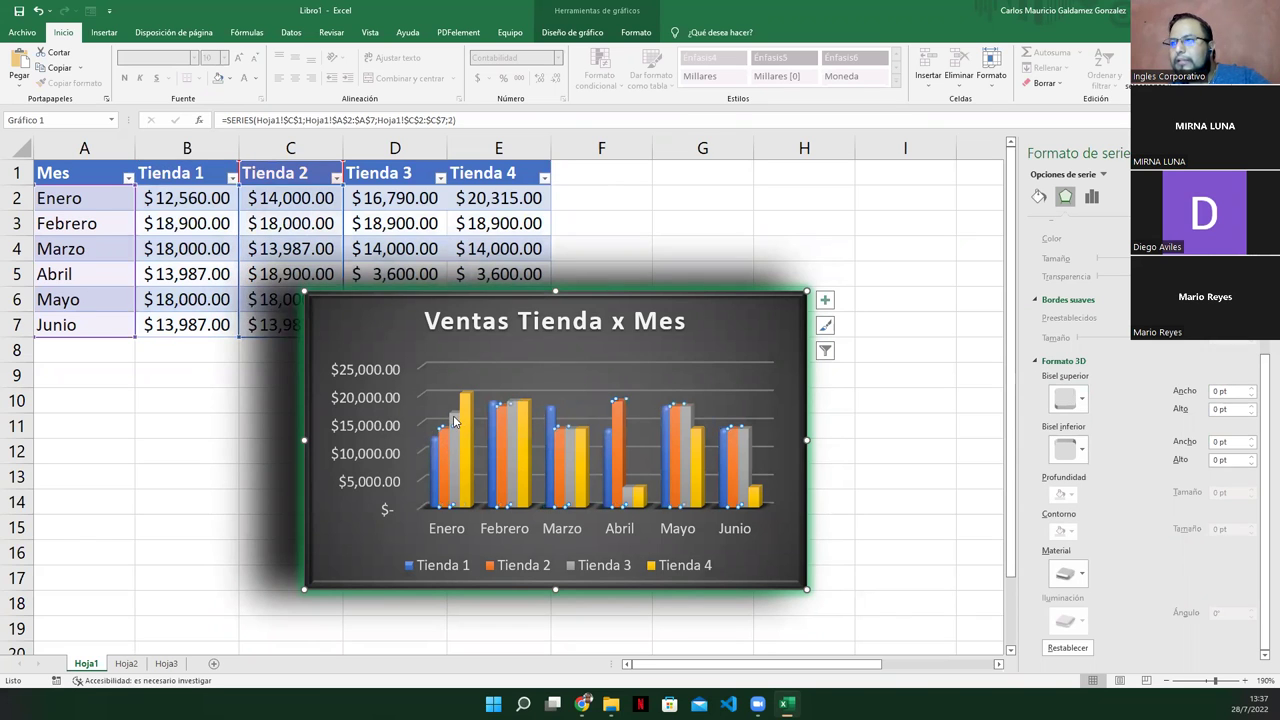
{"action": "left_click", "coordinate": [444, 448]}
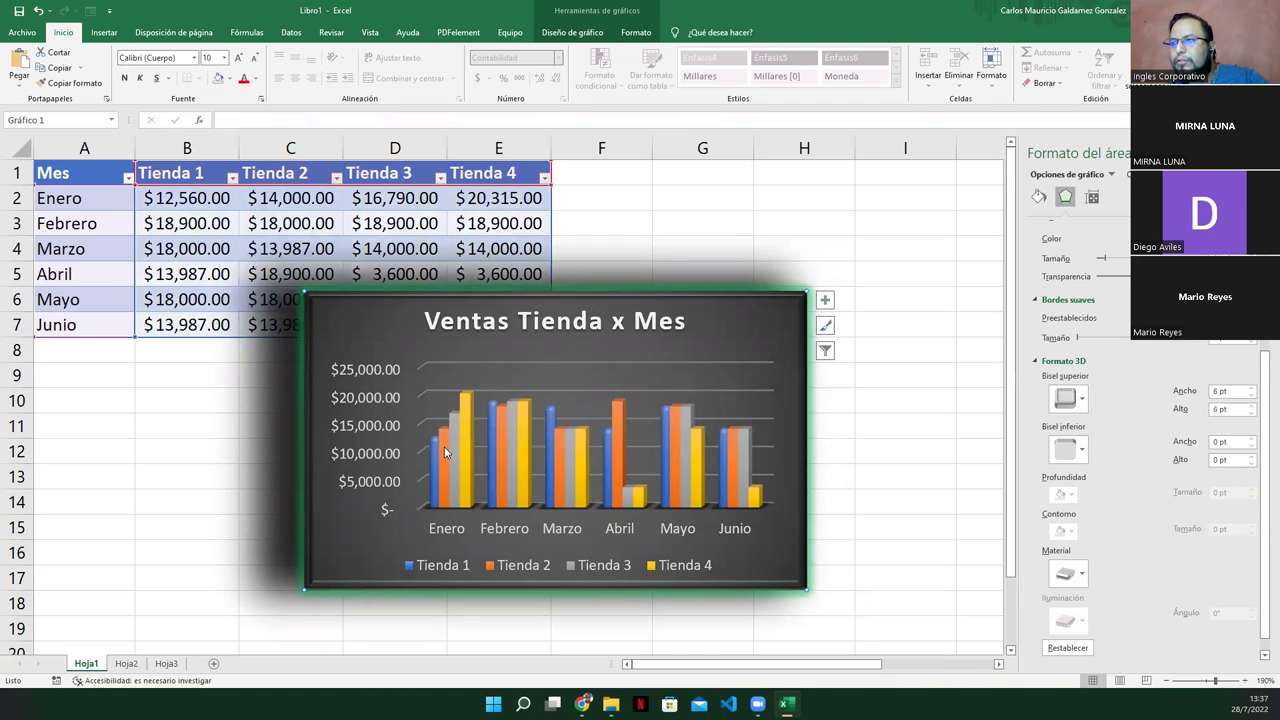
{"action": "left_click", "coordinate": [444, 446]}
{"action": "left_click", "coordinate": [450, 456]}
{"action": "left_click", "coordinate": [446, 456]}
{"action": "left_click", "coordinate": [1068, 399]}
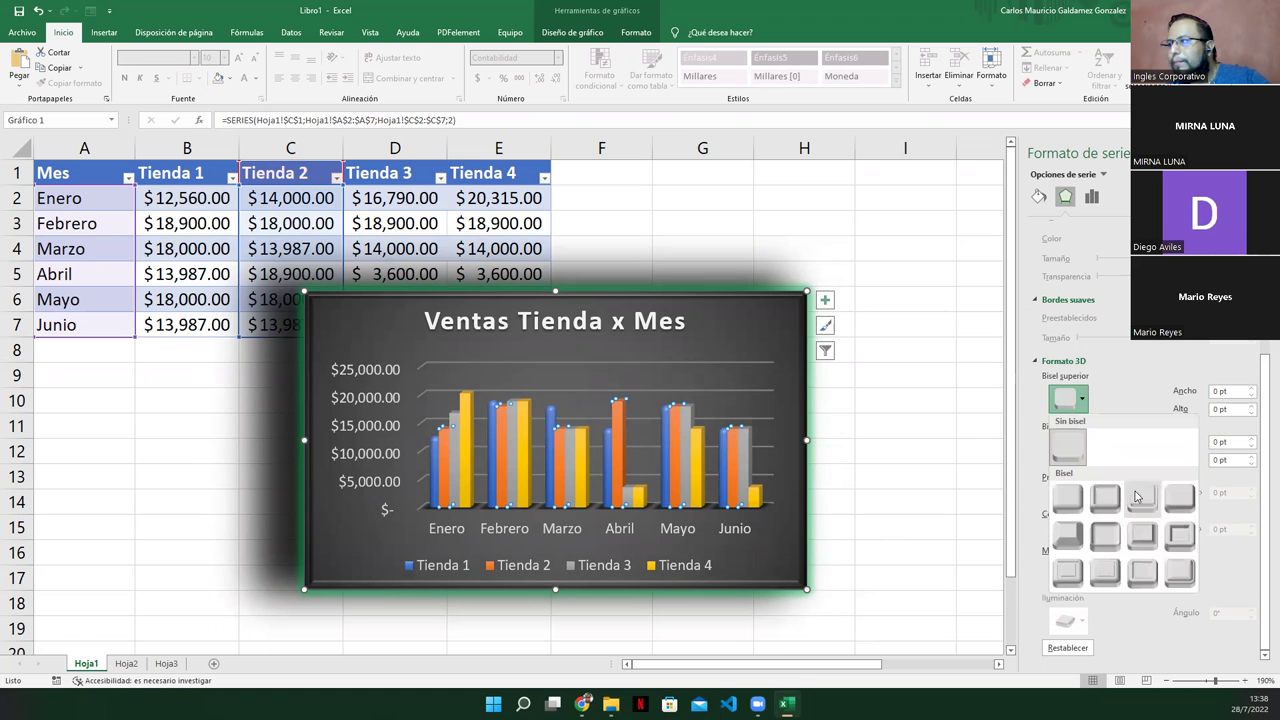
{"action": "left_click", "coordinate": [1141, 497]}
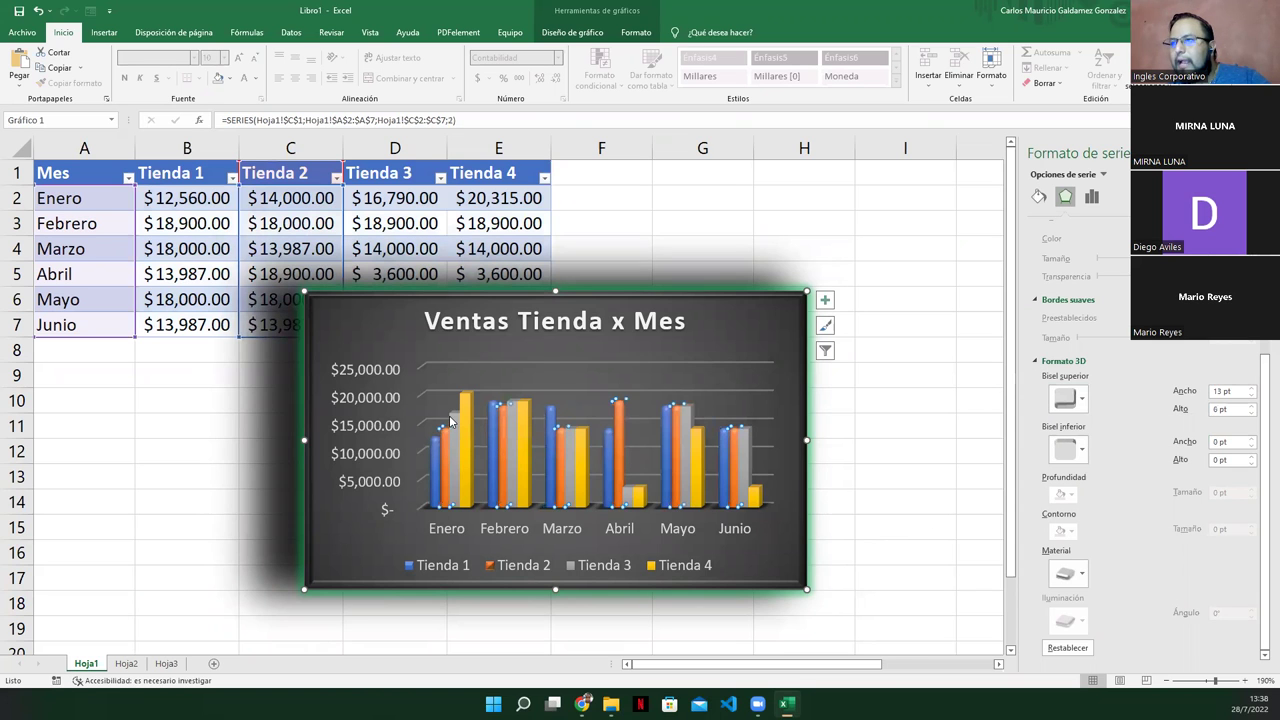
Step: Apply a Top Bevel preset to the Tienda 3 and Tienda 4 columns, then review the chart
{"action": "left_click", "coordinate": [450, 423]}
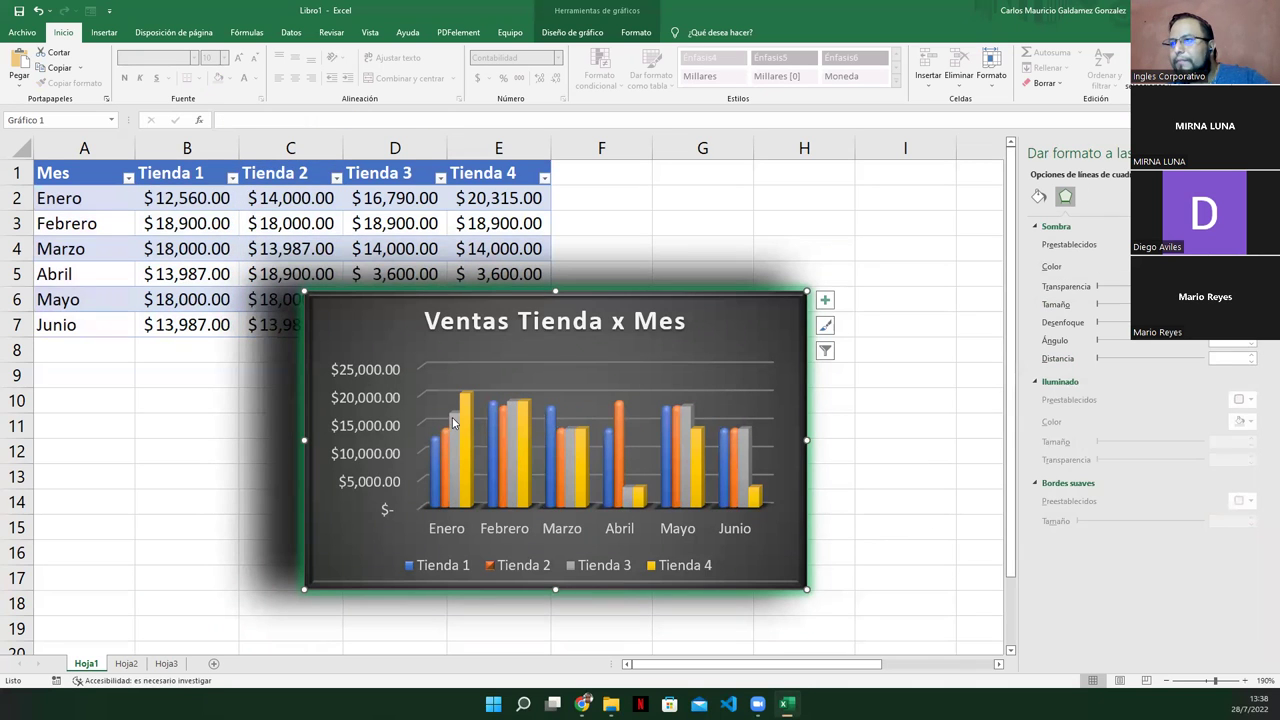
{"action": "left_click", "coordinate": [453, 423]}
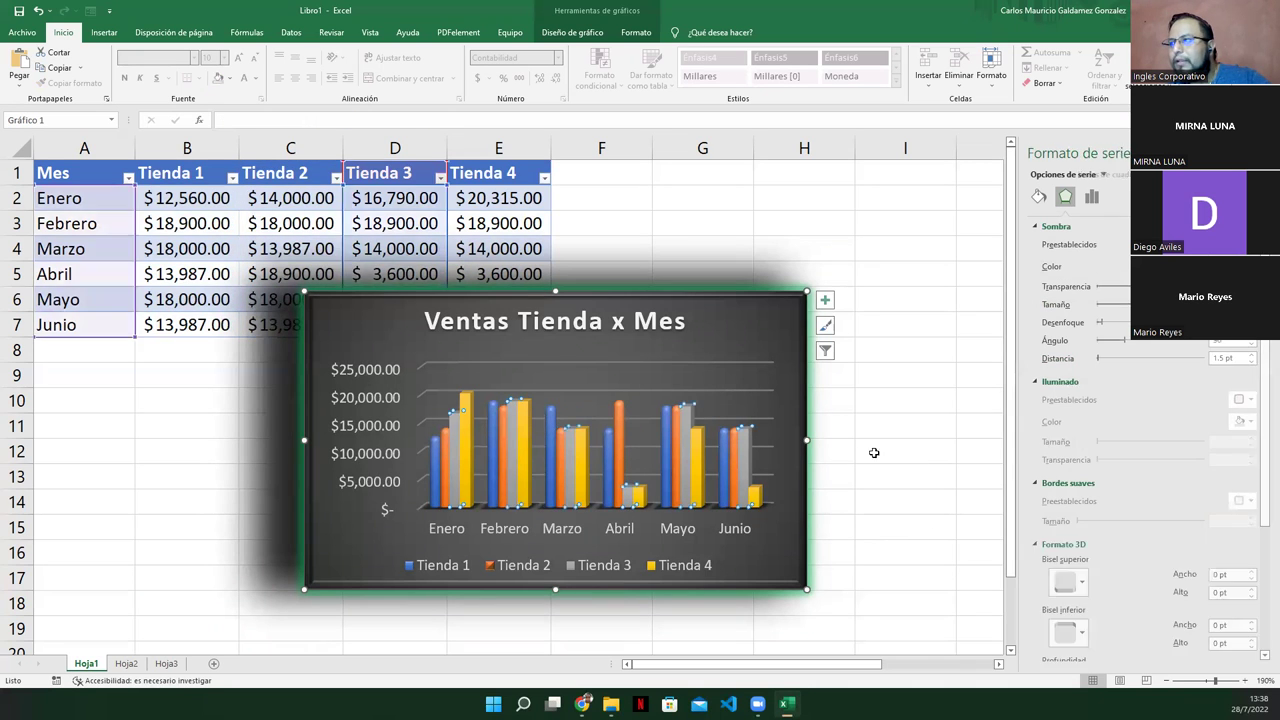
{"action": "left_click", "coordinate": [1083, 584]}
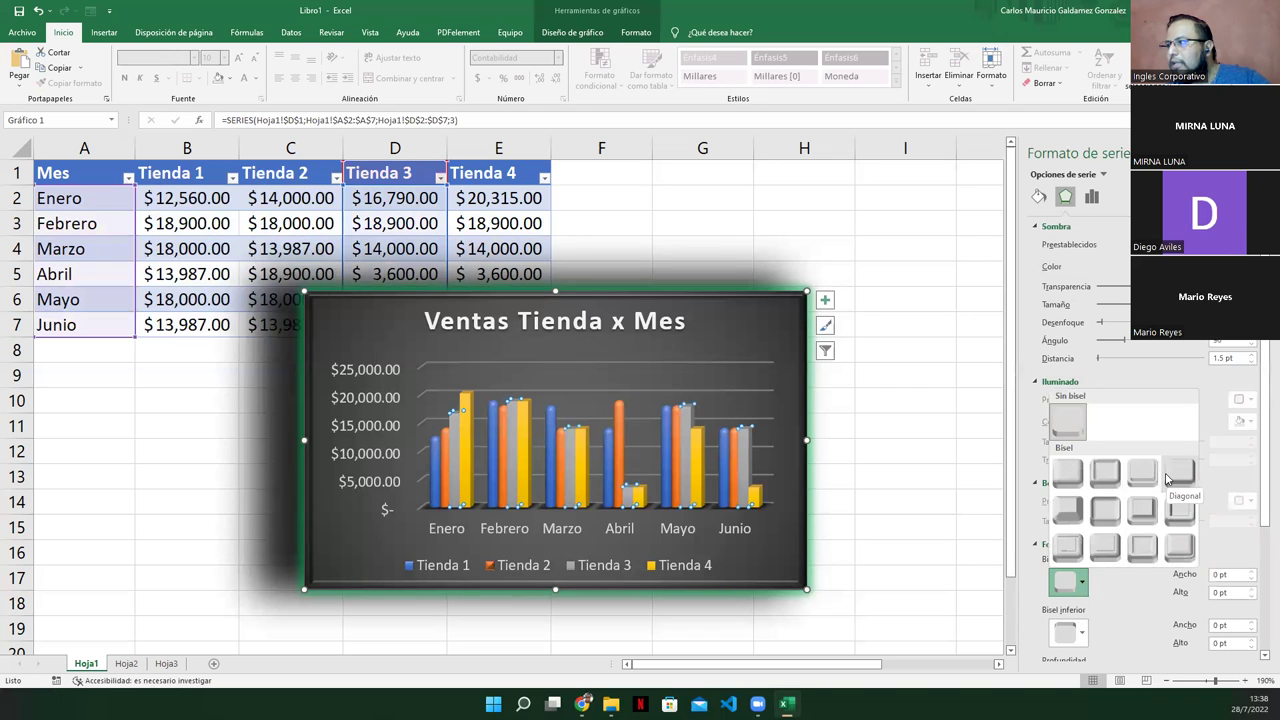
{"action": "left_click", "coordinate": [1166, 478]}
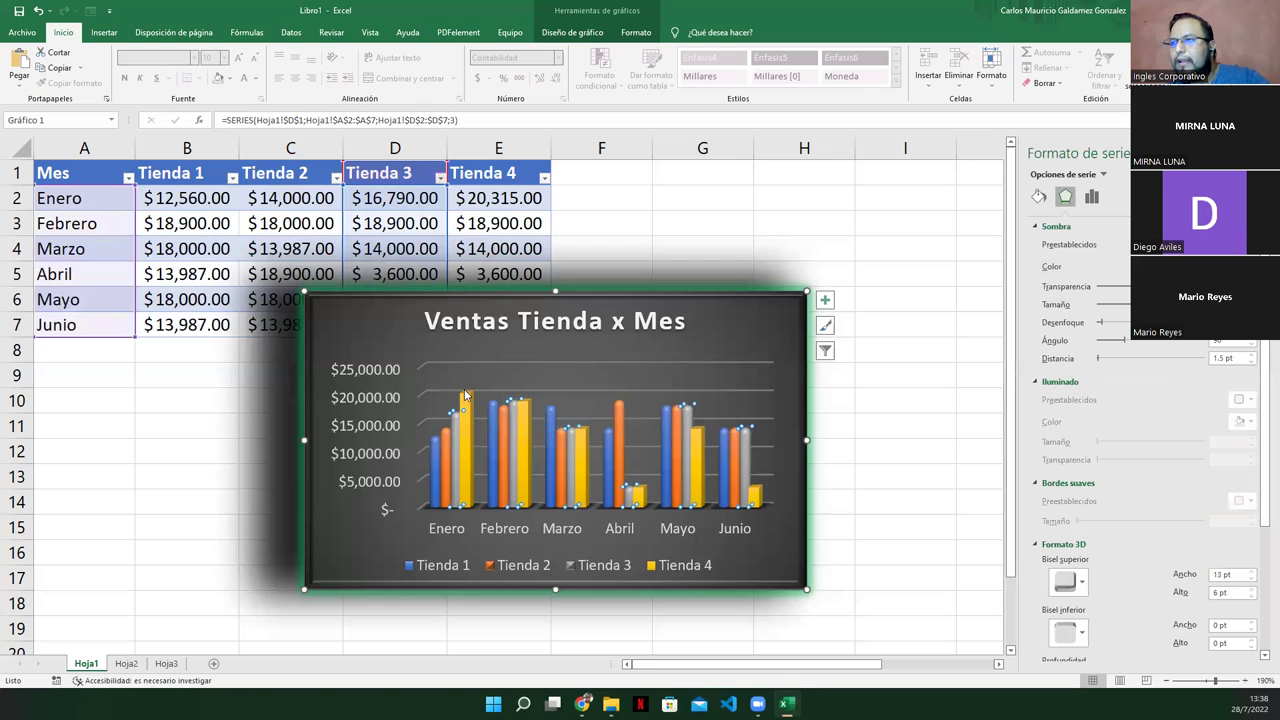
{"action": "left_click", "coordinate": [466, 403]}
{"action": "left_click", "coordinate": [466, 403]}
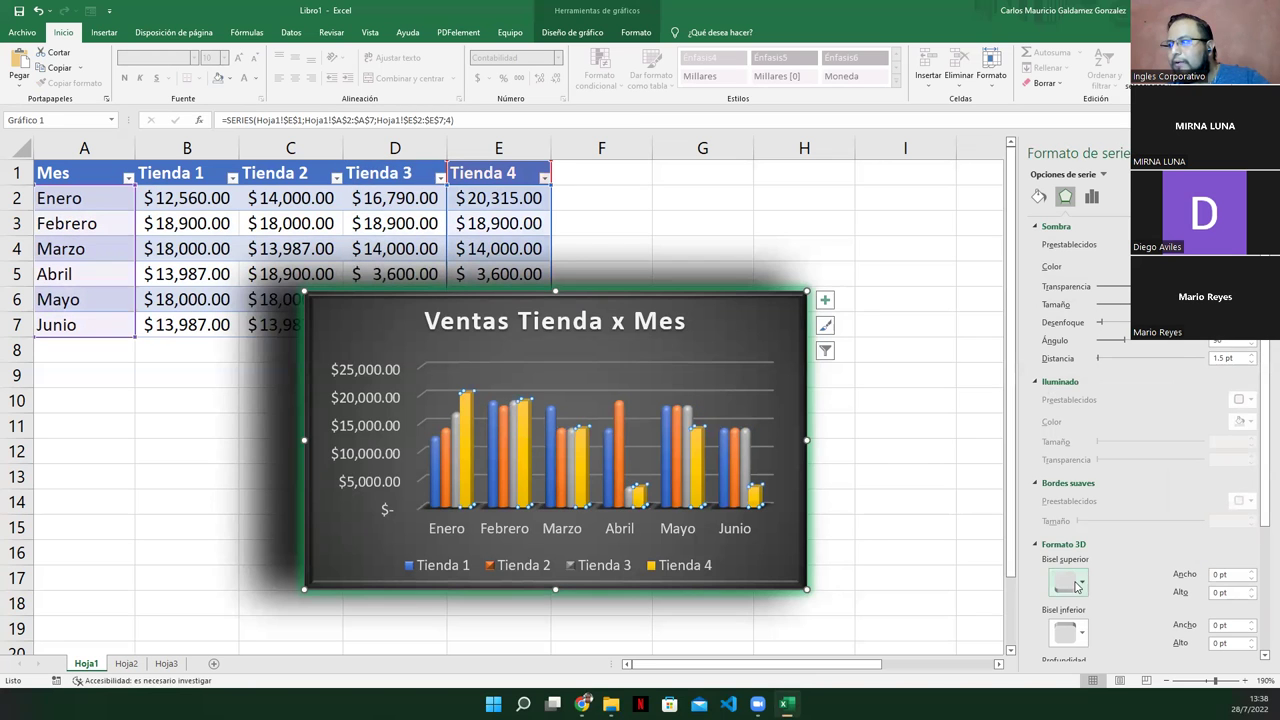
{"action": "left_click", "coordinate": [1080, 587]}
{"action": "left_click", "coordinate": [1178, 474]}
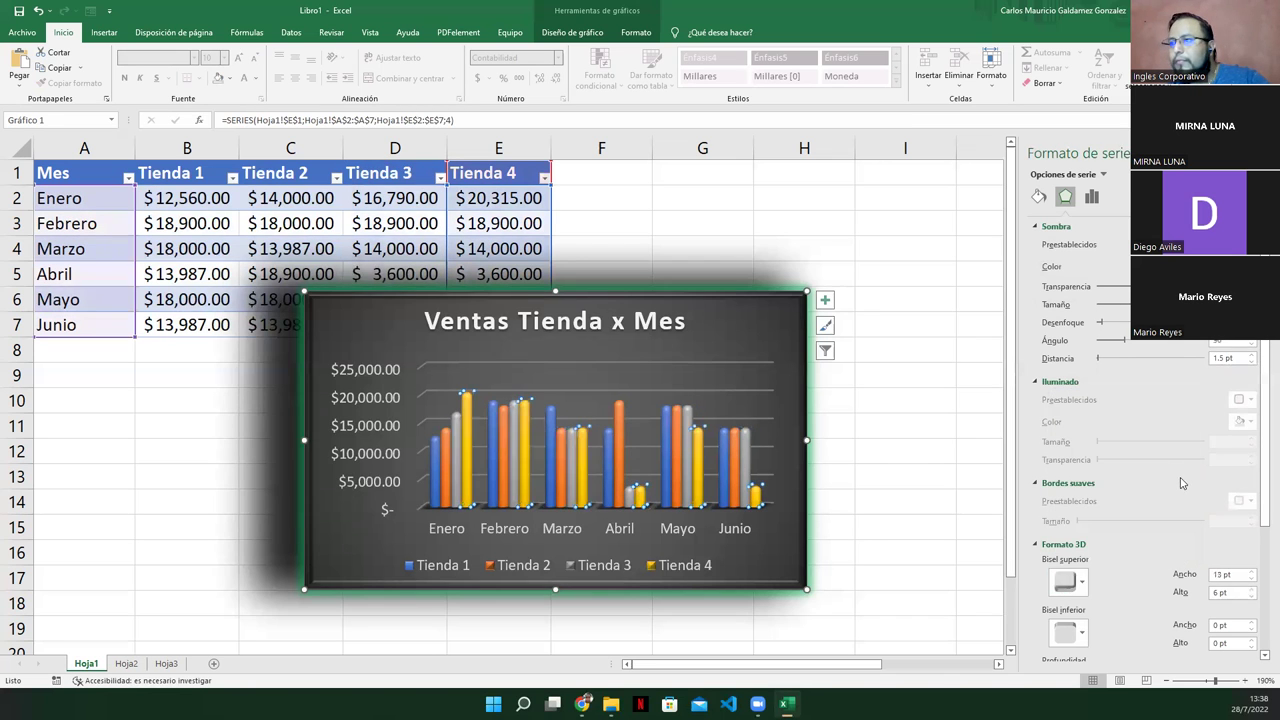
{"action": "left_click", "coordinate": [866, 487]}
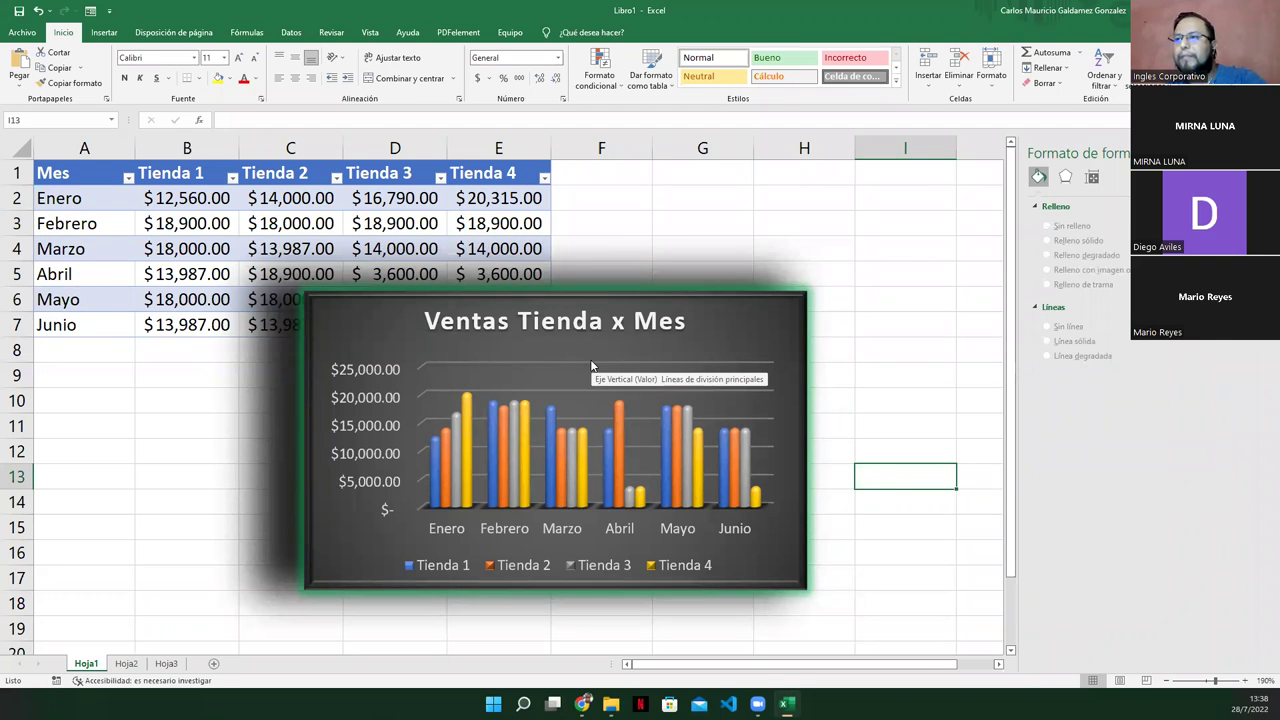
Step: Preview pyramid shapes for Tienda 3, revert to Box, and move the chart right over columns D–H
{"action": "left_click", "coordinate": [459, 466]}
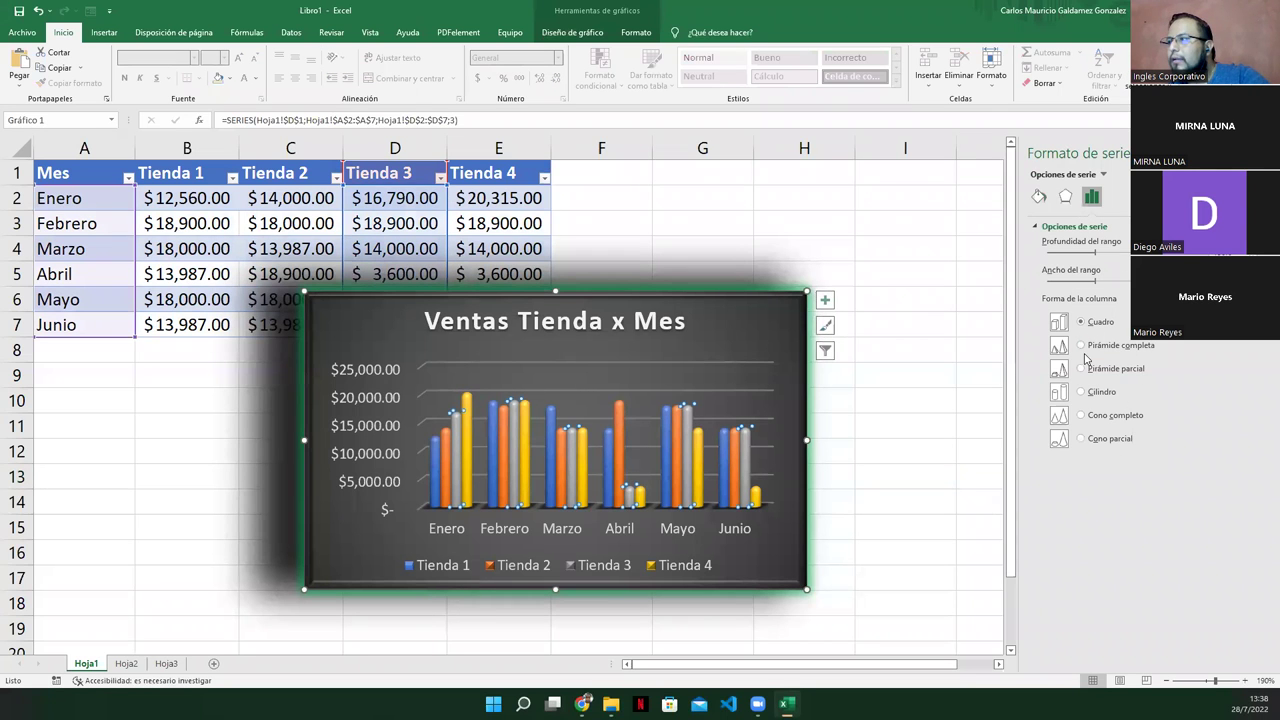
{"action": "left_click", "coordinate": [1081, 347]}
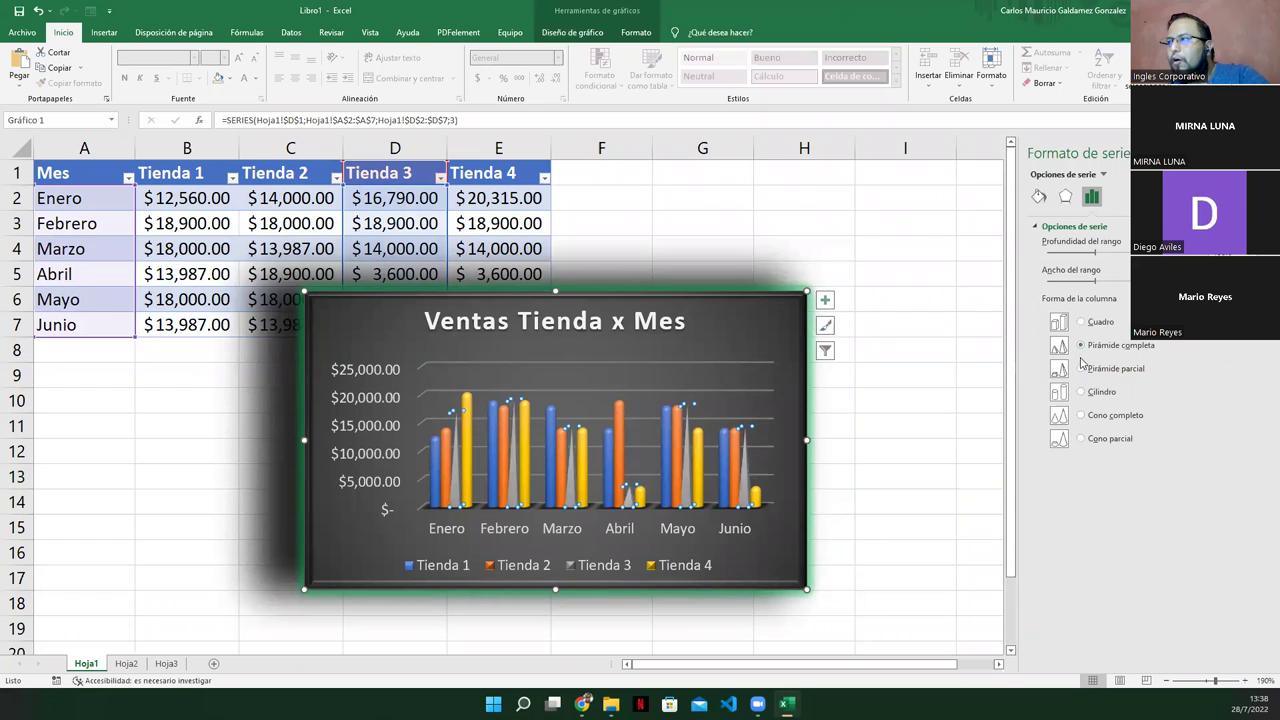
{"action": "left_click", "coordinate": [1080, 369]}
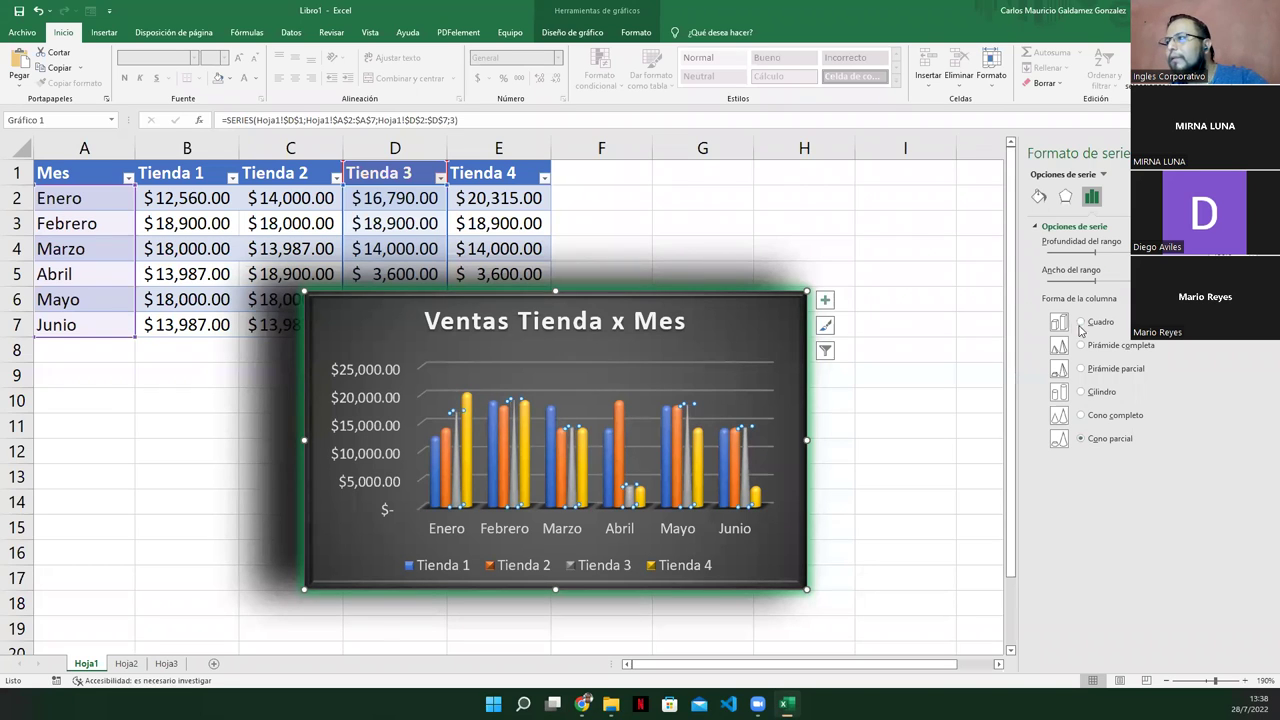
{"action": "left_click", "coordinate": [1110, 400]}
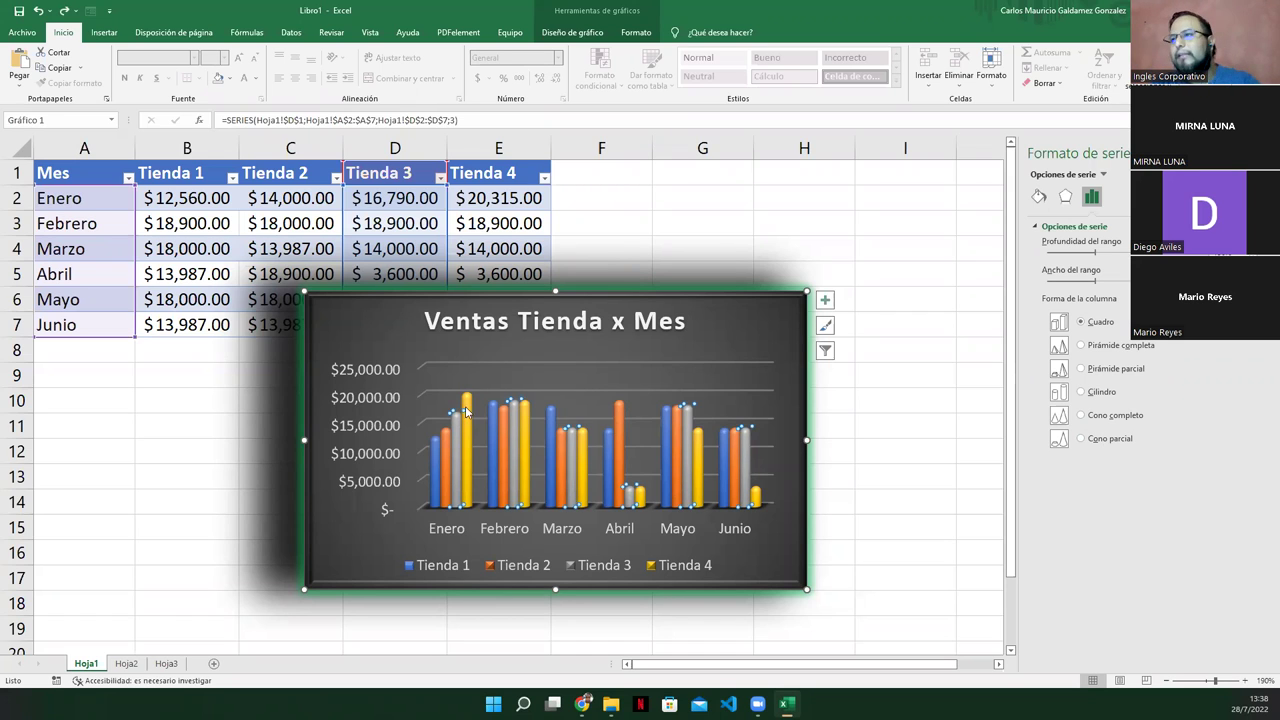
{"action": "left_click_drag", "start_coordinate": [720, 323], "coordinate": [840, 357]}
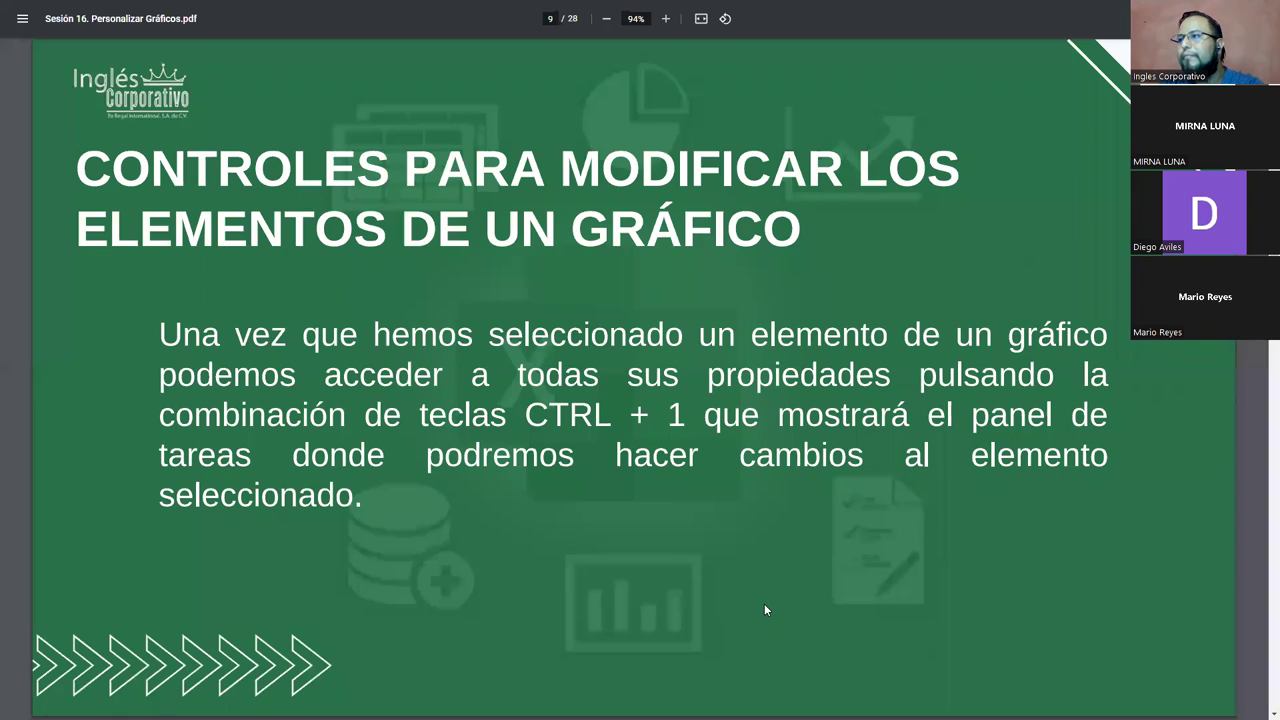
Step: Advance the lesson PDF to slide 11 on opening task panes, then return to the Excel chart
{"action": "key", "text": "Right"}
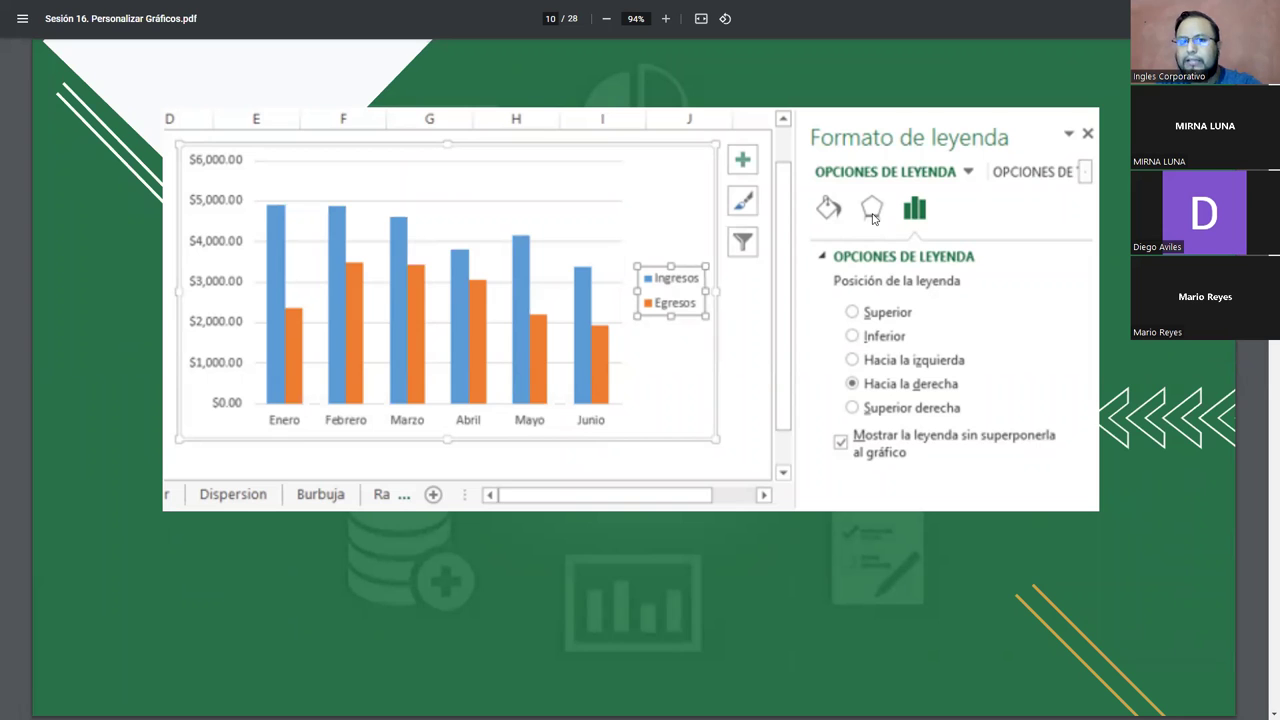
{"action": "key", "text": "alt+Tab"}
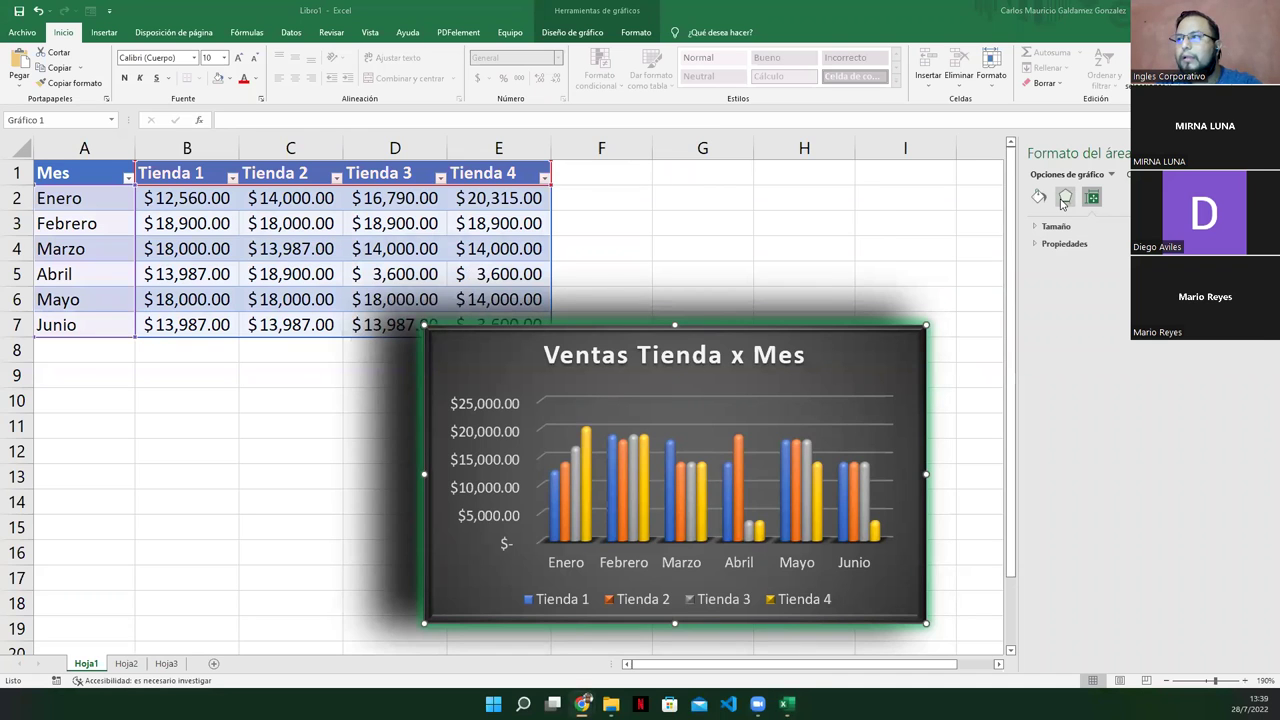
{"action": "key", "text": "alt+Tab"}
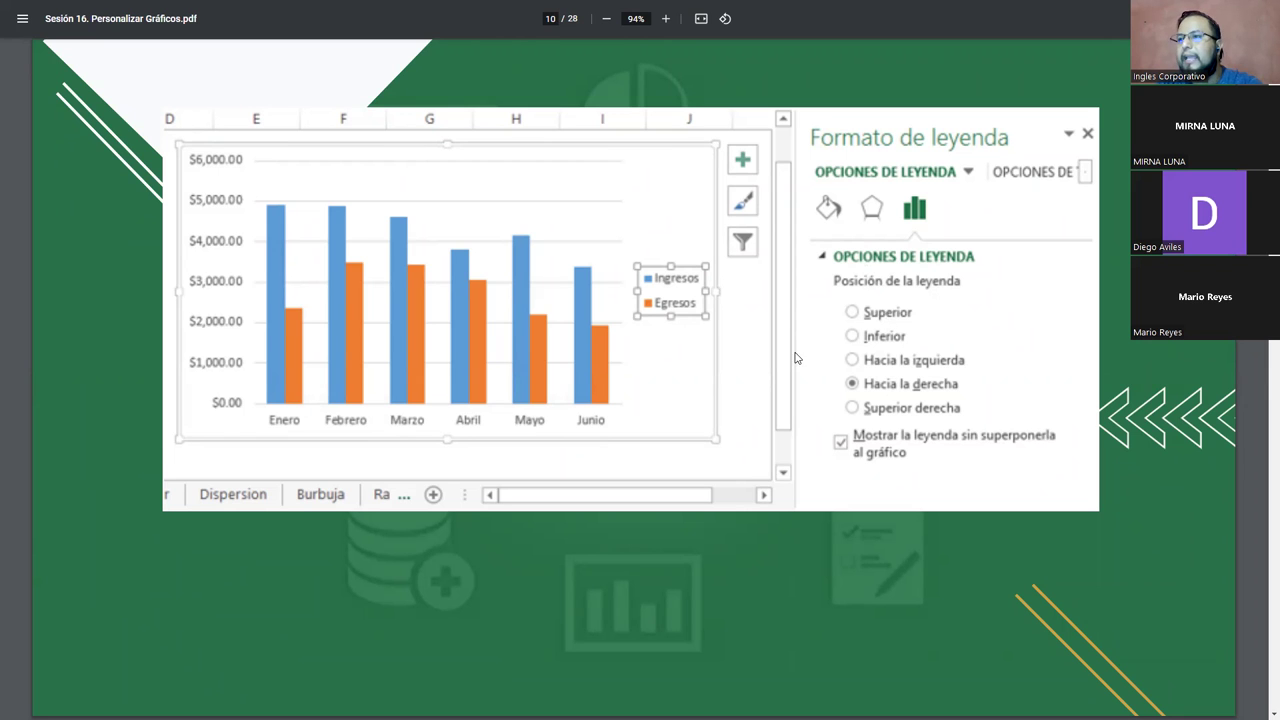
{"action": "key", "text": "Right"}
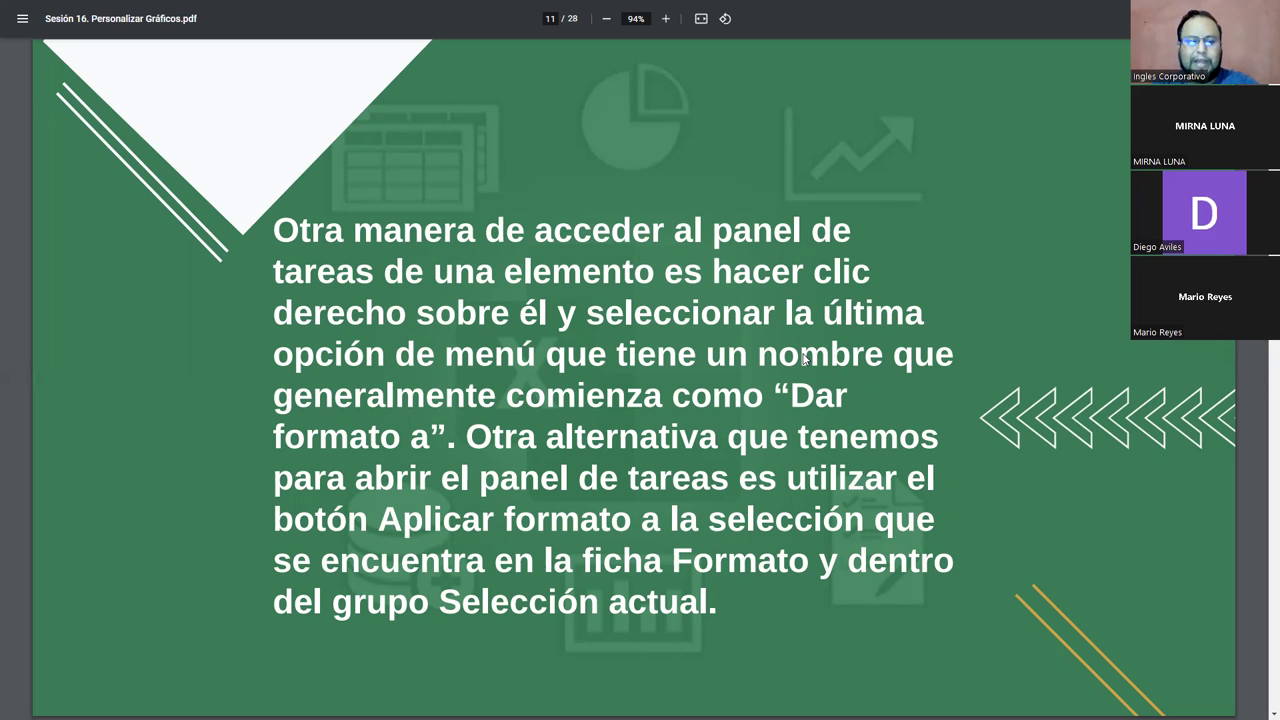
{"action": "key", "text": "alt+Tab"}
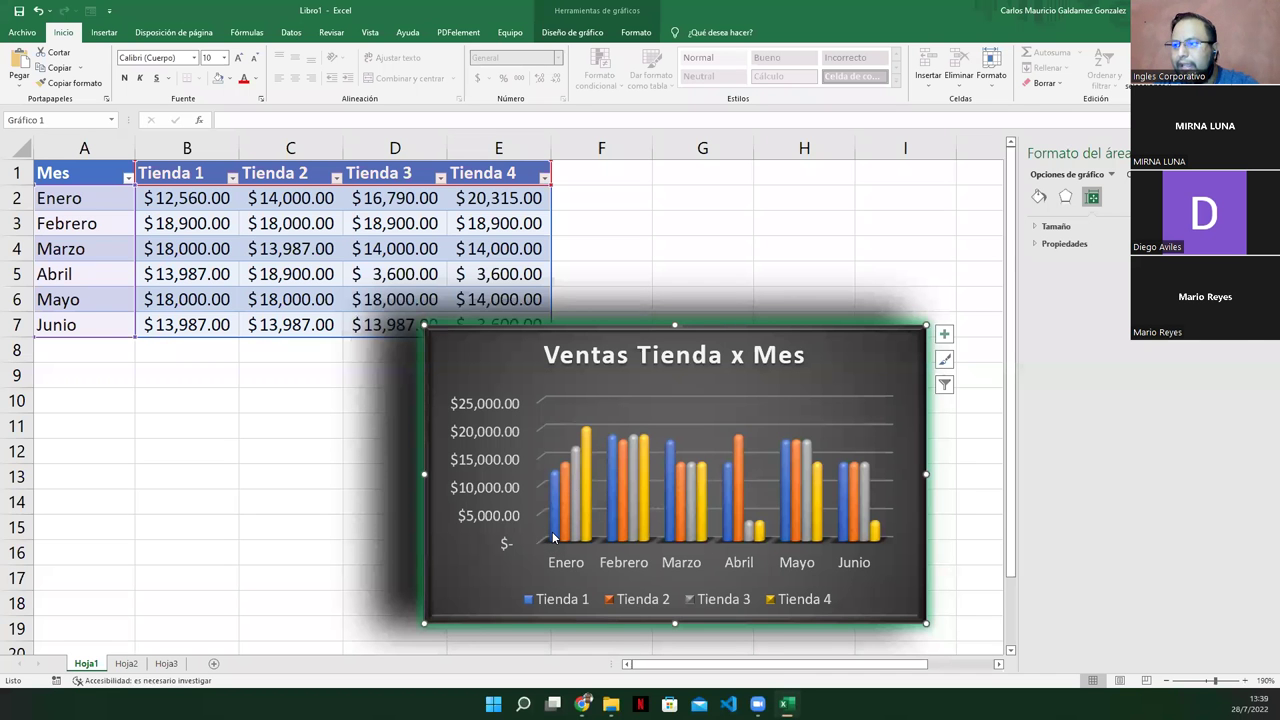
Step: Open Dar formato a serie de datos for the Tienda 1 series from its context menu, then close it
{"action": "left_click", "coordinate": [553, 537]}
{"action": "left_click", "coordinate": [556, 531]}
{"action": "right_click", "coordinate": [556, 531]}
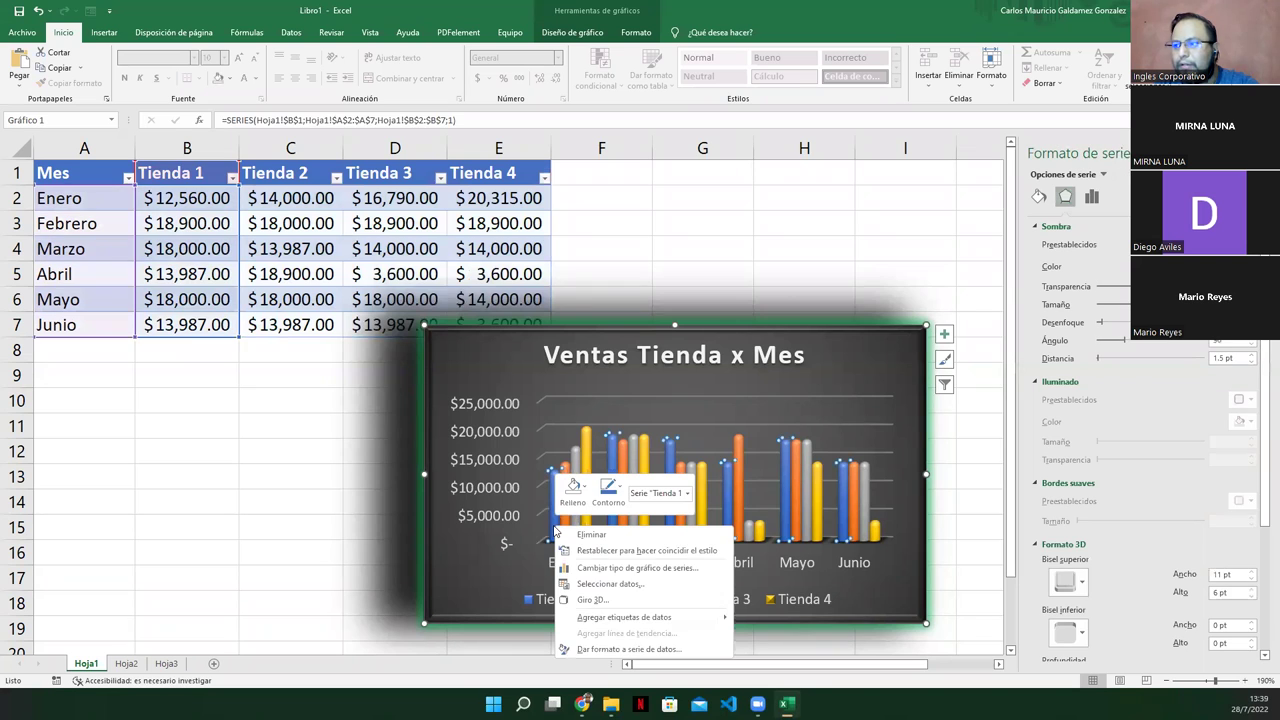
{"action": "left_click", "coordinate": [702, 651]}
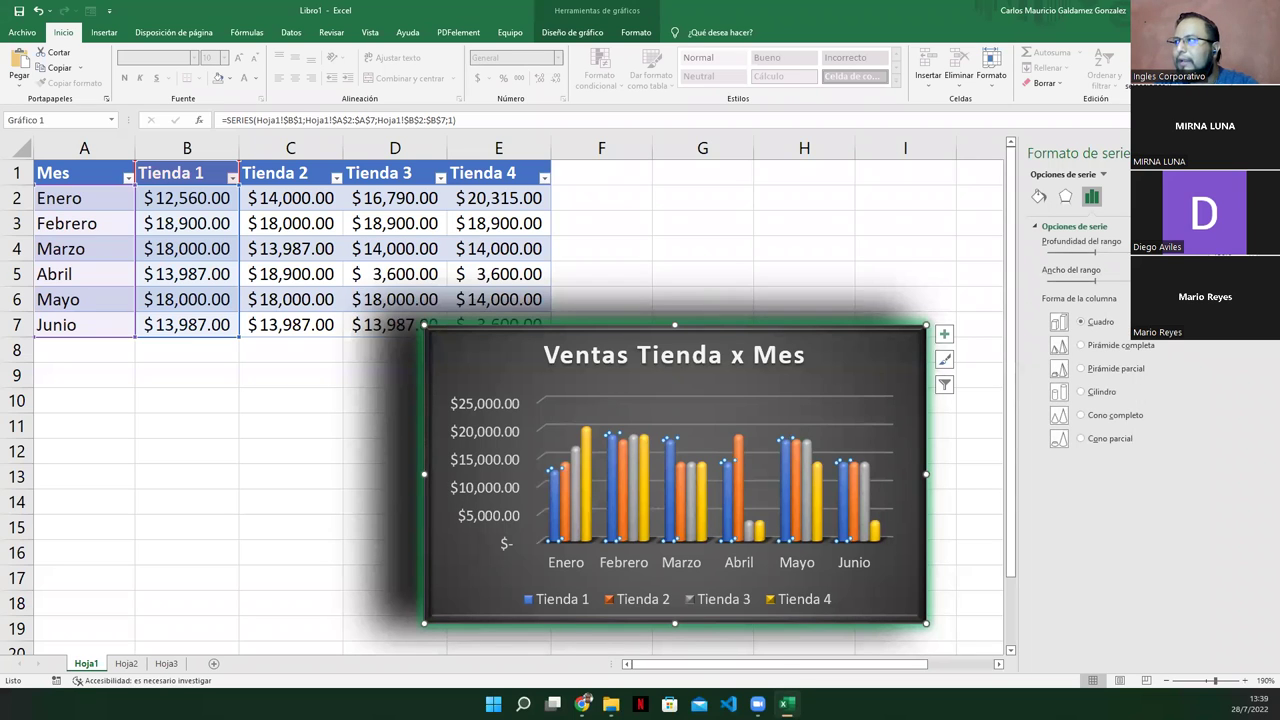
{"action": "left_click", "coordinate": [1258, 153]}
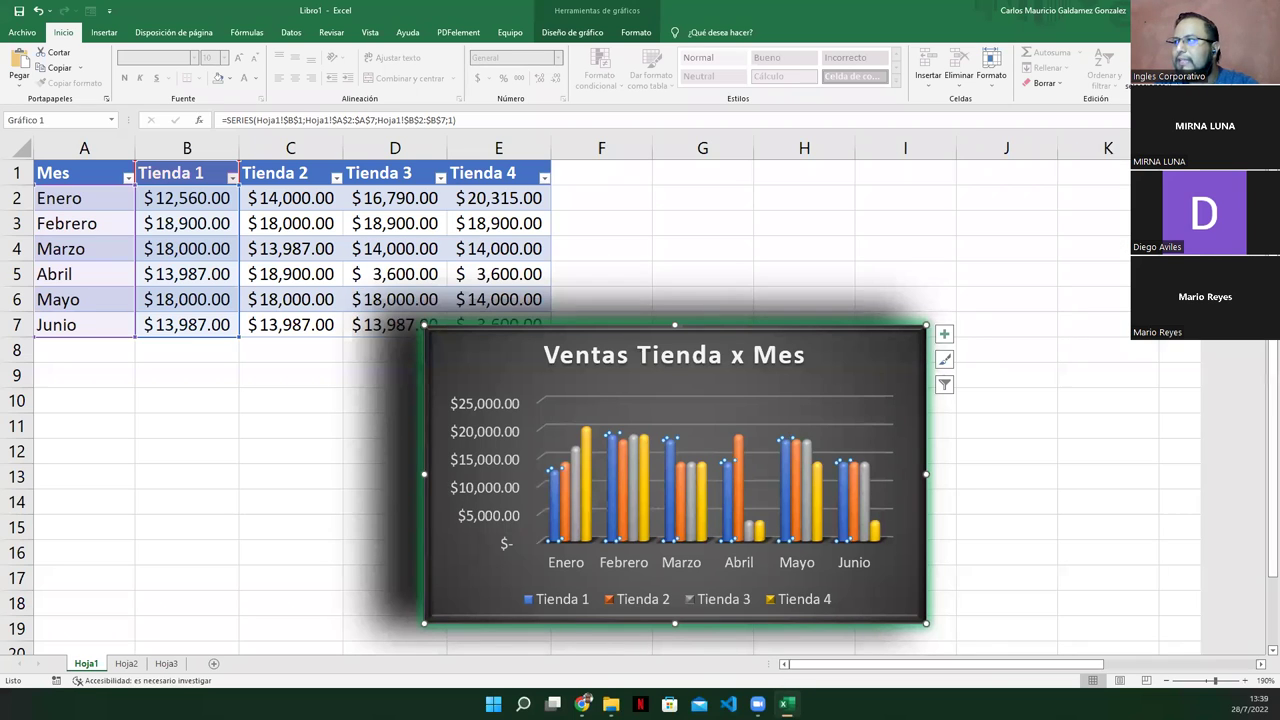
Step: Reopen series formatting for Tienda 3, then switch to the lesson PDF slide 11
{"action": "right_click", "coordinate": [577, 543]}
{"action": "left_click", "coordinate": [607, 656]}
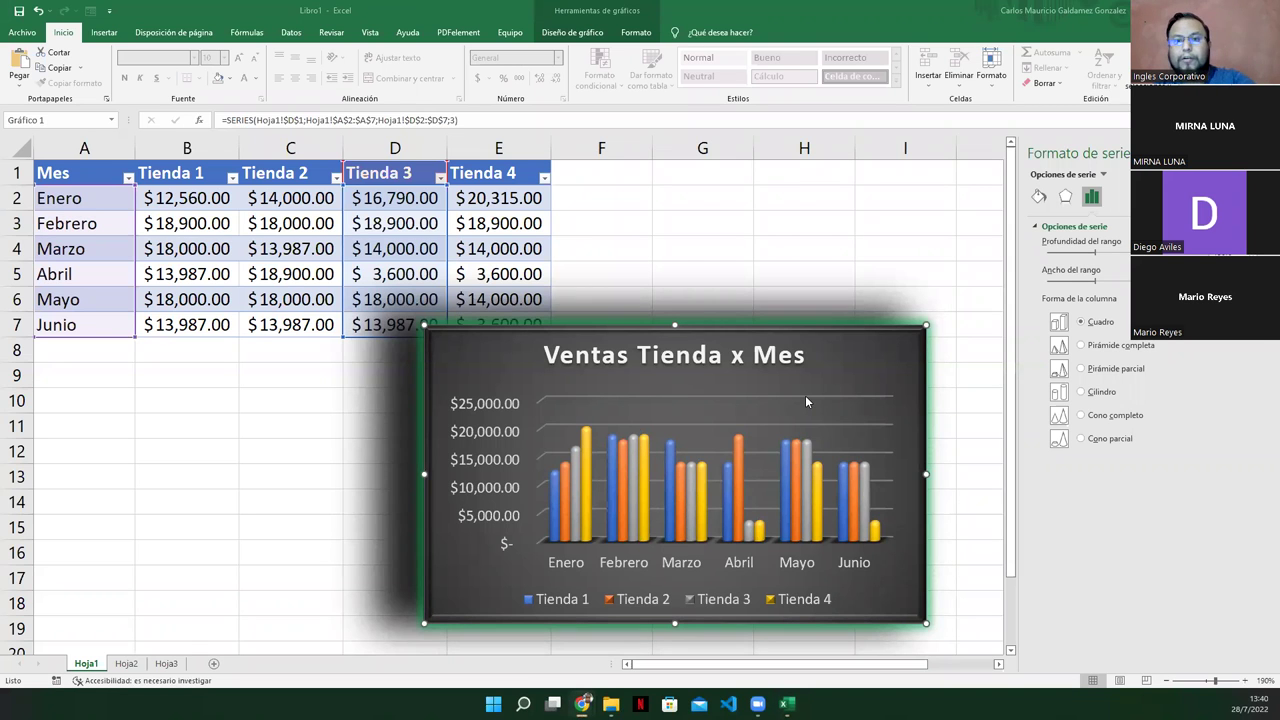
{"action": "key", "text": "alt+Tab"}
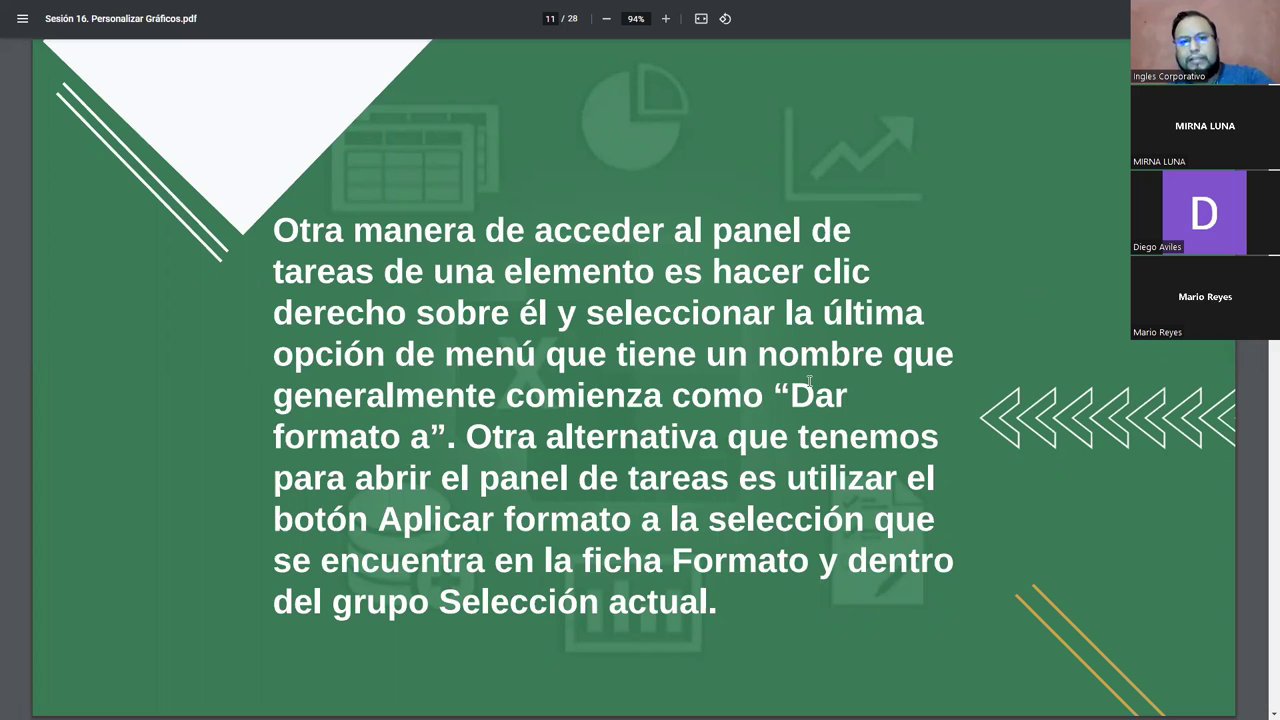
Step: Back in Excel, select the whole chart and show the Formato chart tools with Selección actual
{"action": "key", "text": "alt+Tab"}
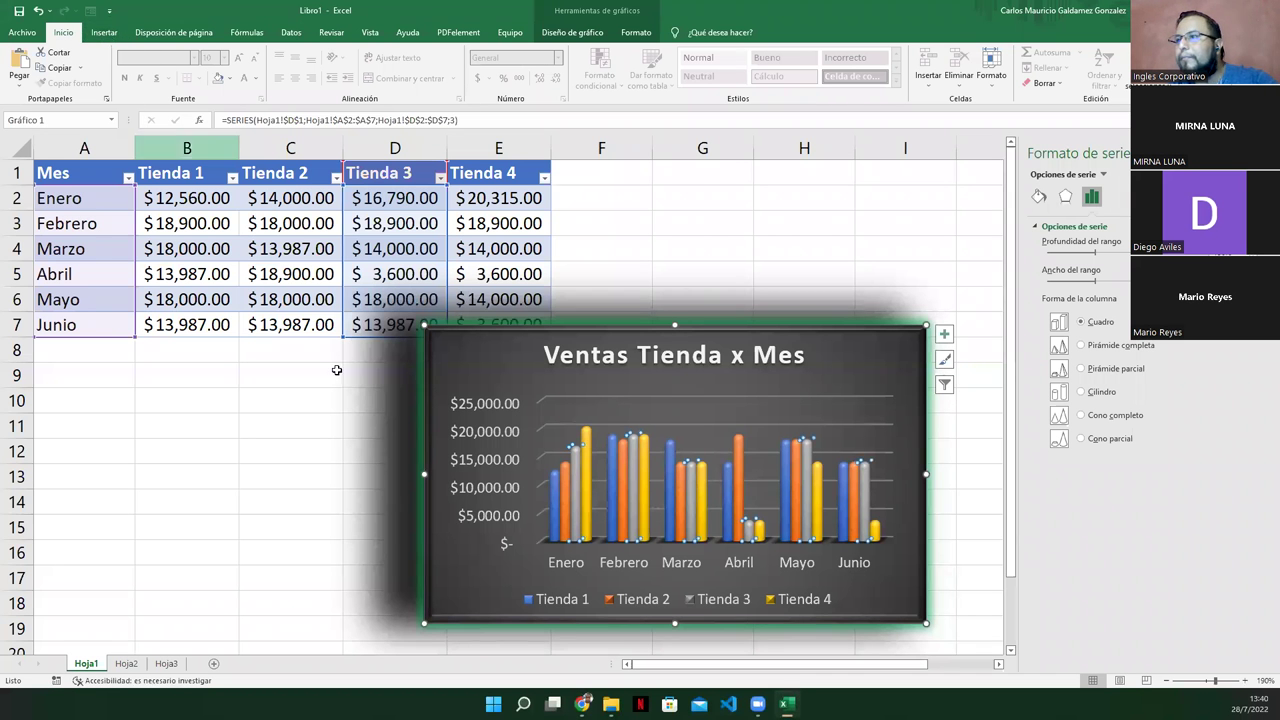
{"action": "left_click", "coordinate": [351, 450]}
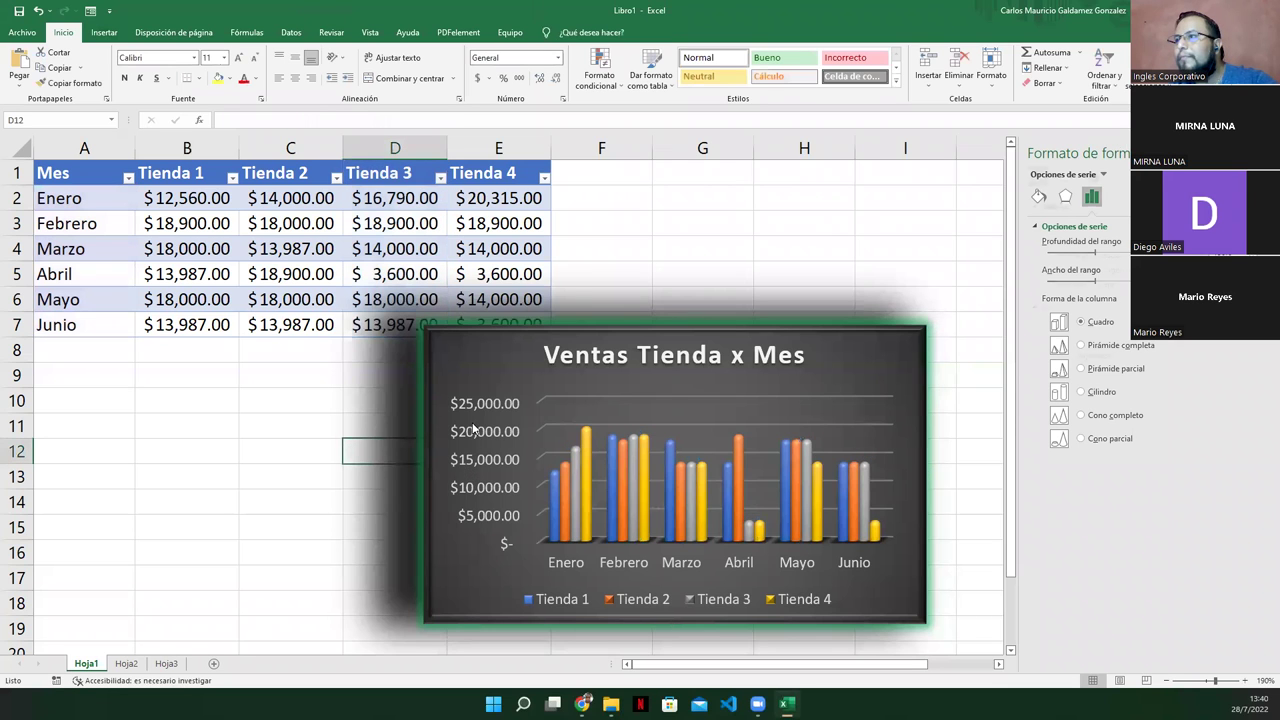
{"action": "left_click", "coordinate": [483, 363]}
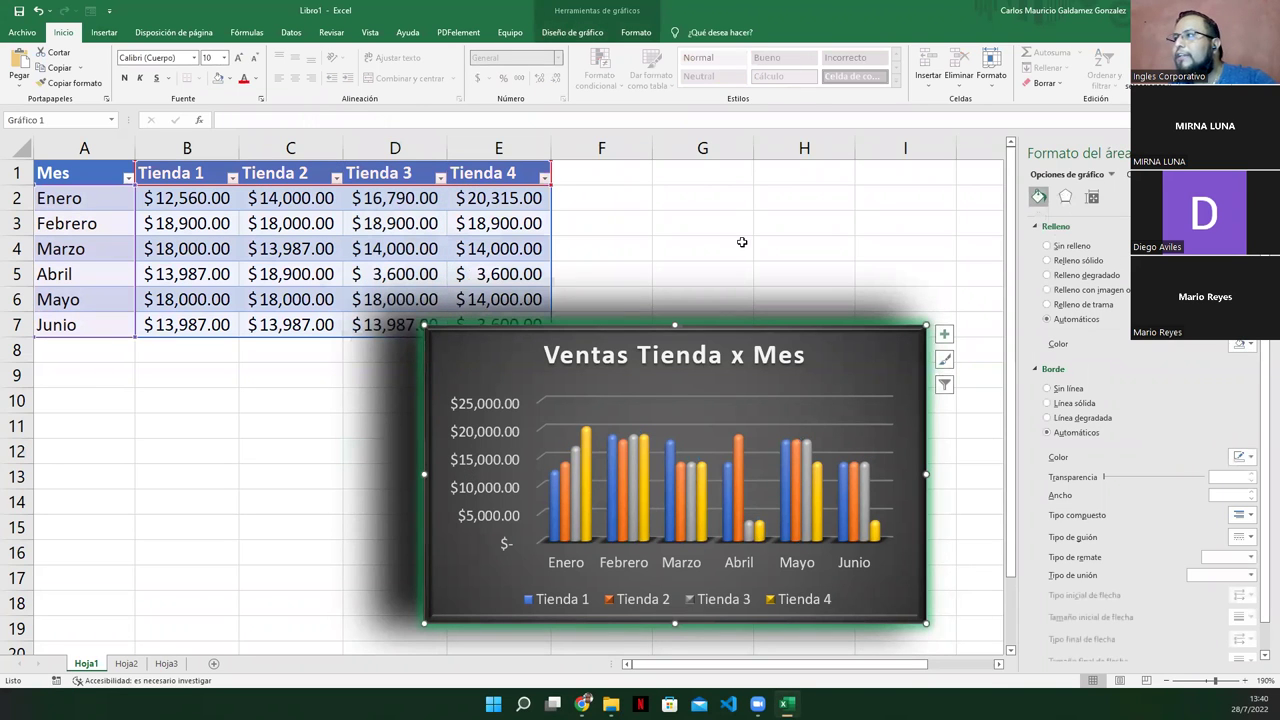
{"action": "left_click", "coordinate": [989, 88]}
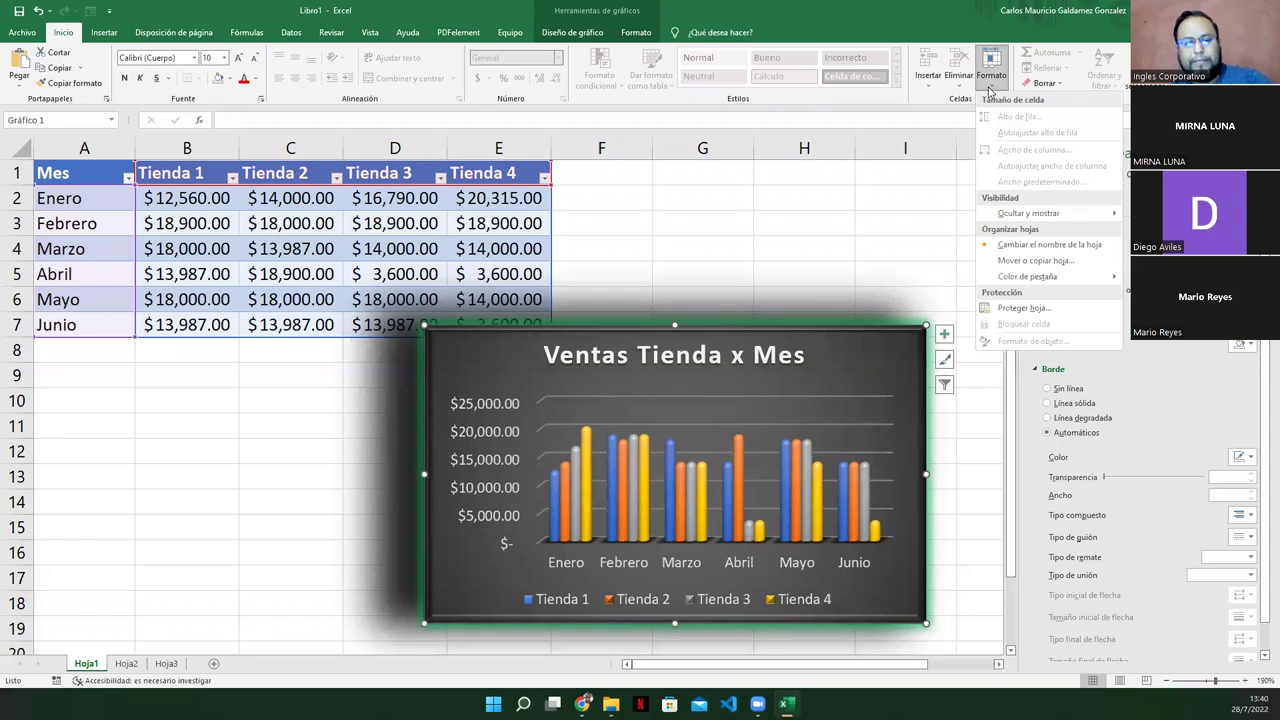
{"action": "left_click", "coordinate": [989, 90]}
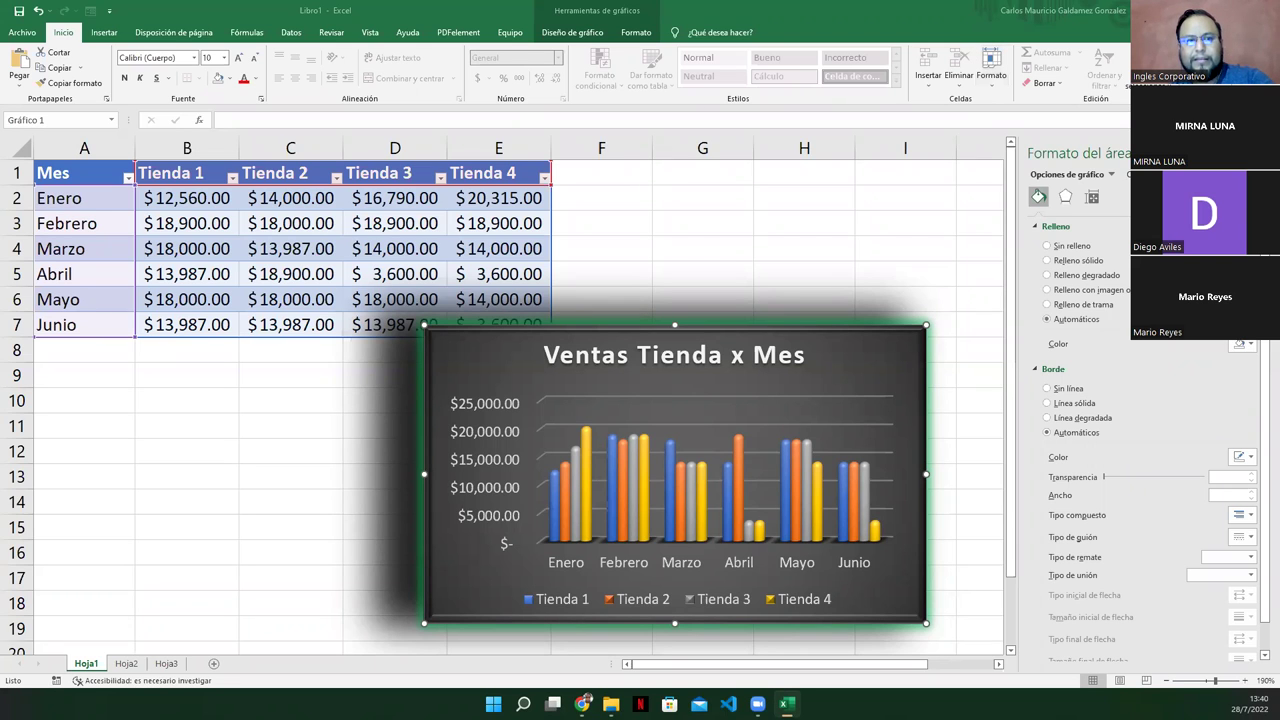
{"action": "left_click", "coordinate": [628, 275]}
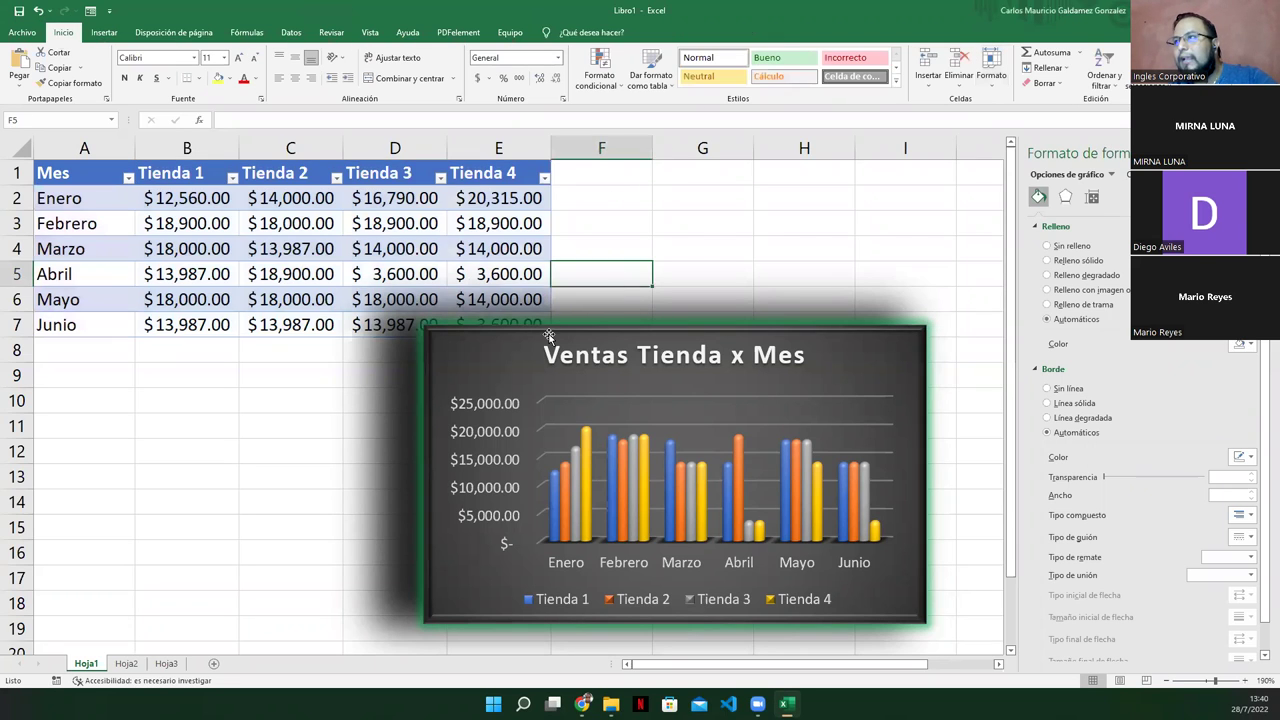
{"action": "left_click", "coordinate": [461, 355]}
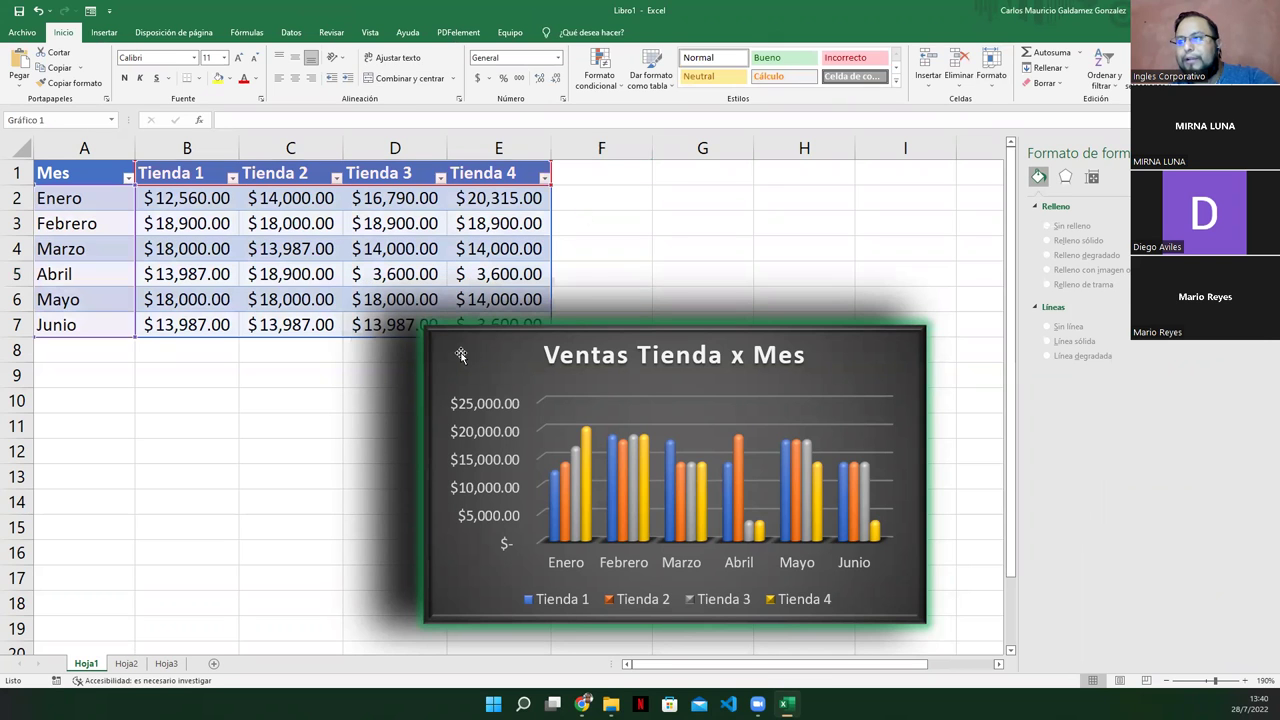
{"action": "left_click", "coordinate": [632, 33]}
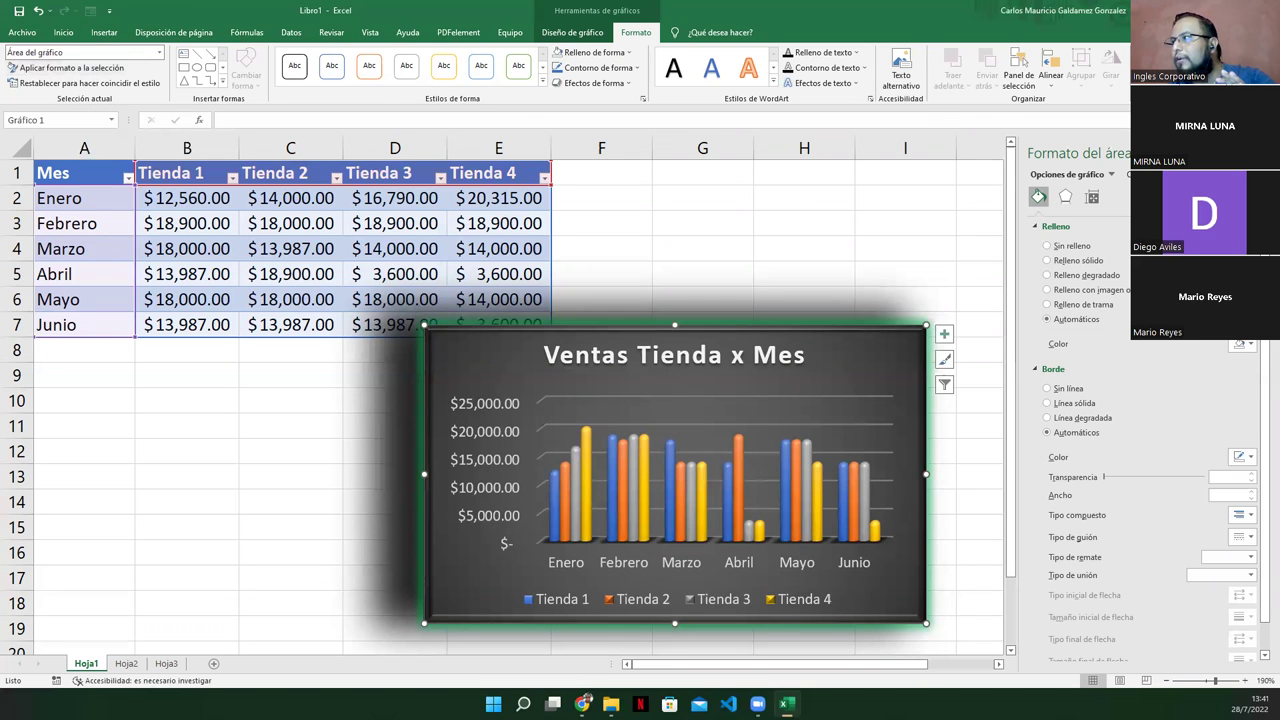
Step: Reopen formatting via Aplicar formato a la selección, inspect the Tienda 1 series menu, then reselect the chart area
{"action": "left_click", "coordinate": [1268, 153]}
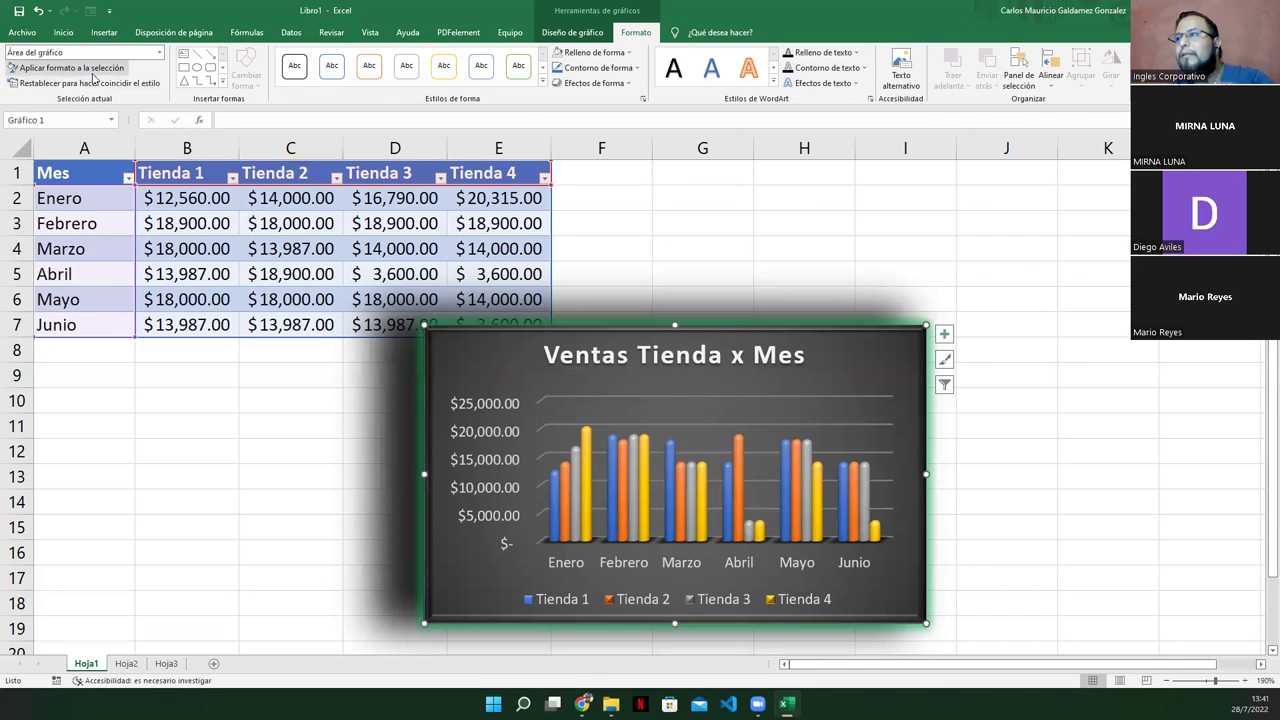
{"action": "left_click", "coordinate": [88, 67]}
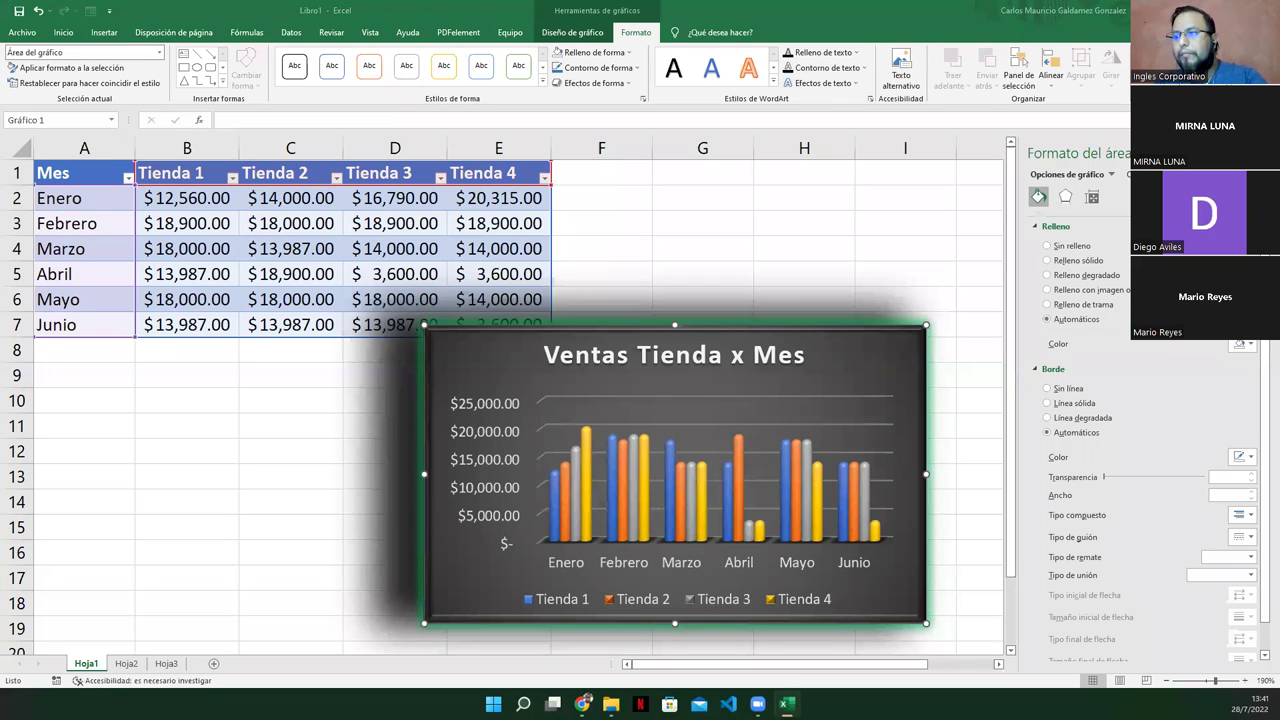
{"action": "left_click", "coordinate": [553, 532]}
{"action": "right_click", "coordinate": [556, 530]}
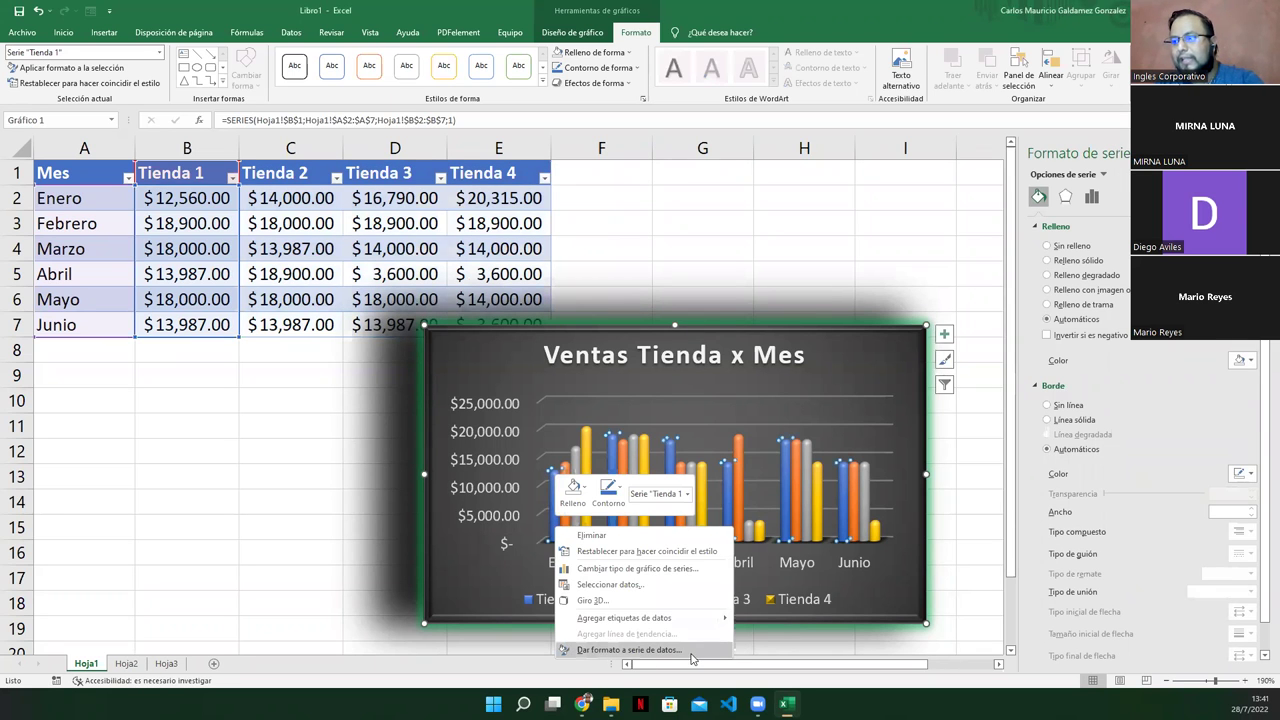
{"action": "key", "text": "Escape"}
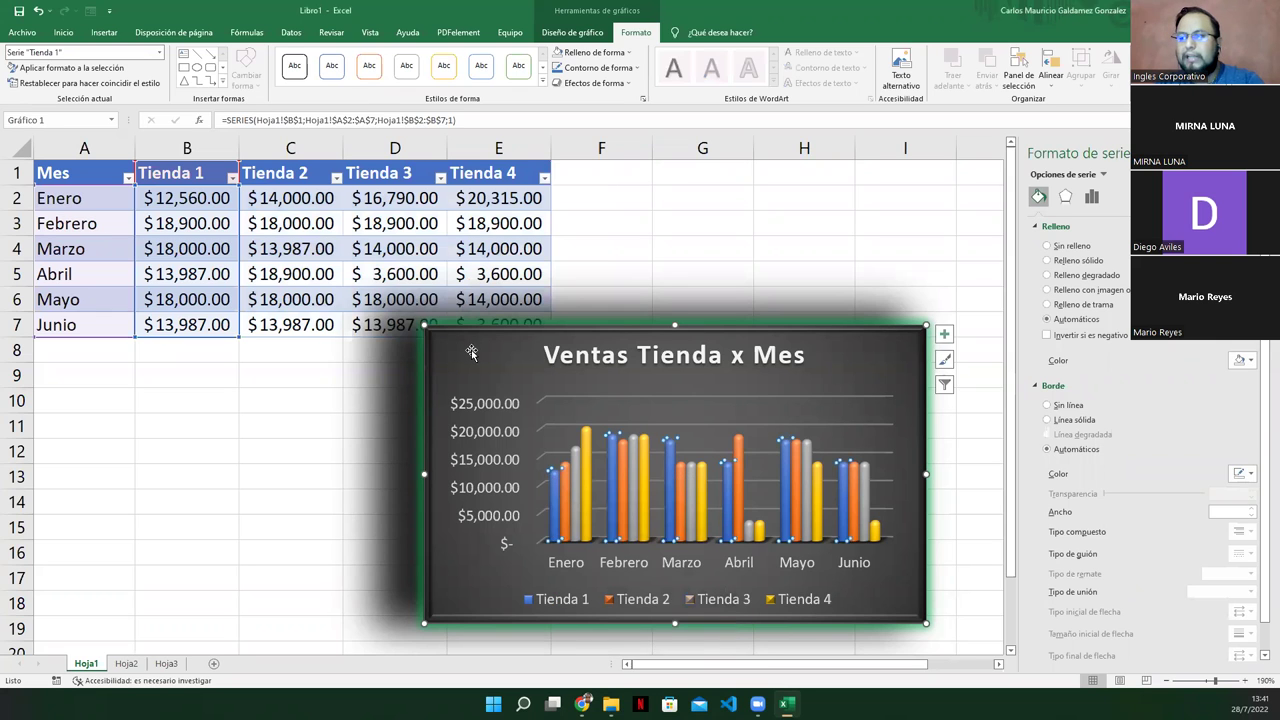
{"action": "left_click", "coordinate": [471, 353]}
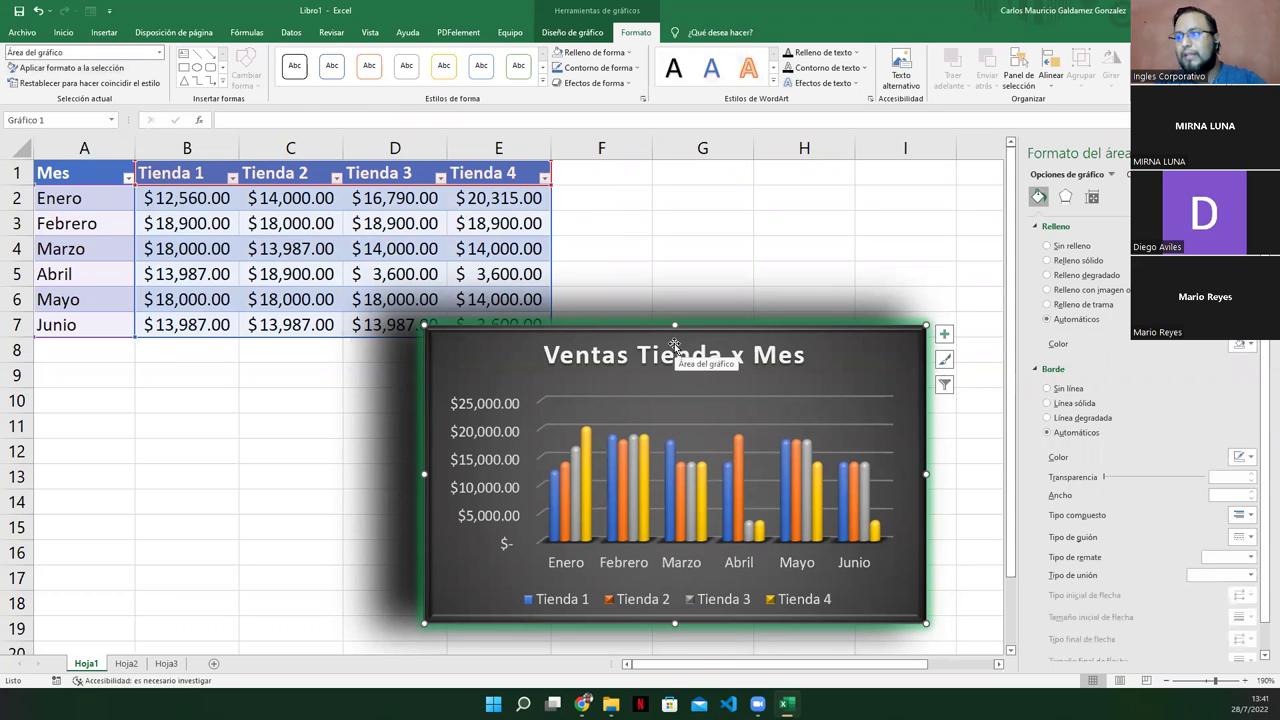
Step: Move the chart up beside the sales table and enlarge it leftward and downward over columns B–F
{"action": "left_click_drag", "start_coordinate": [724, 360], "coordinate": [727, 350]}
{"action": "left_click_drag", "start_coordinate": [482, 368], "coordinate": [482, 256]}
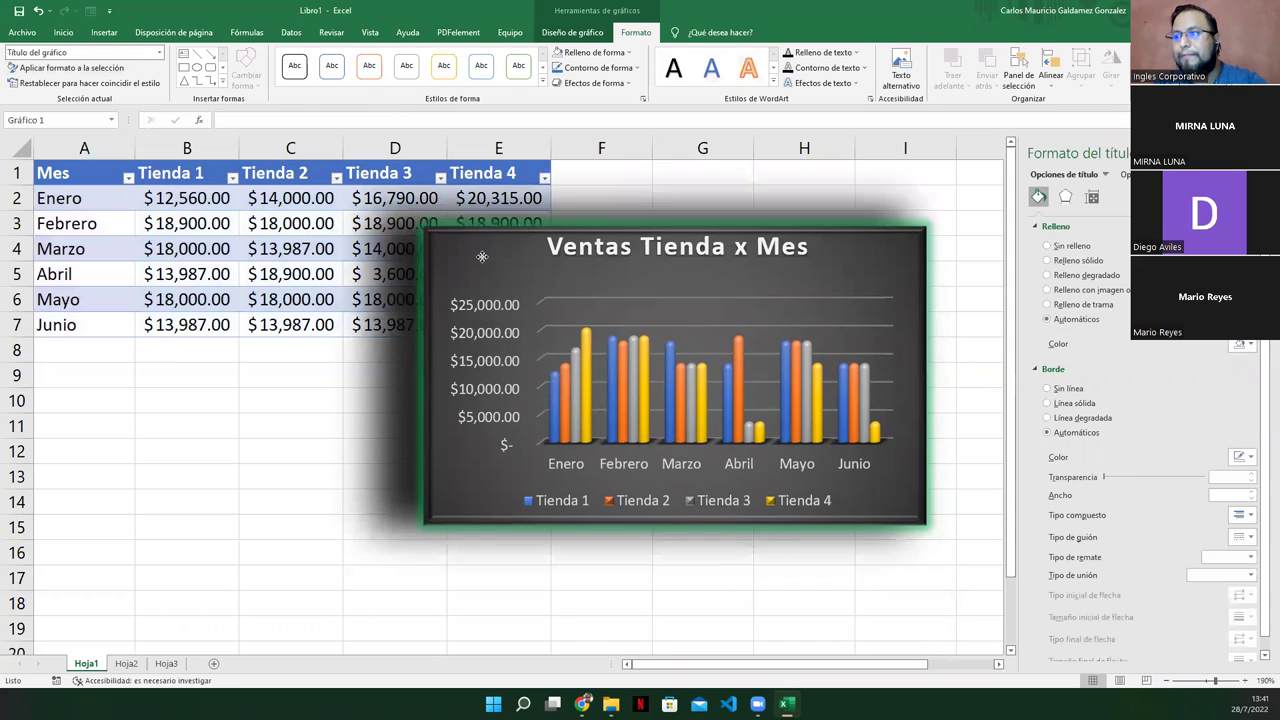
{"action": "key", "text": "ctrl+z"}
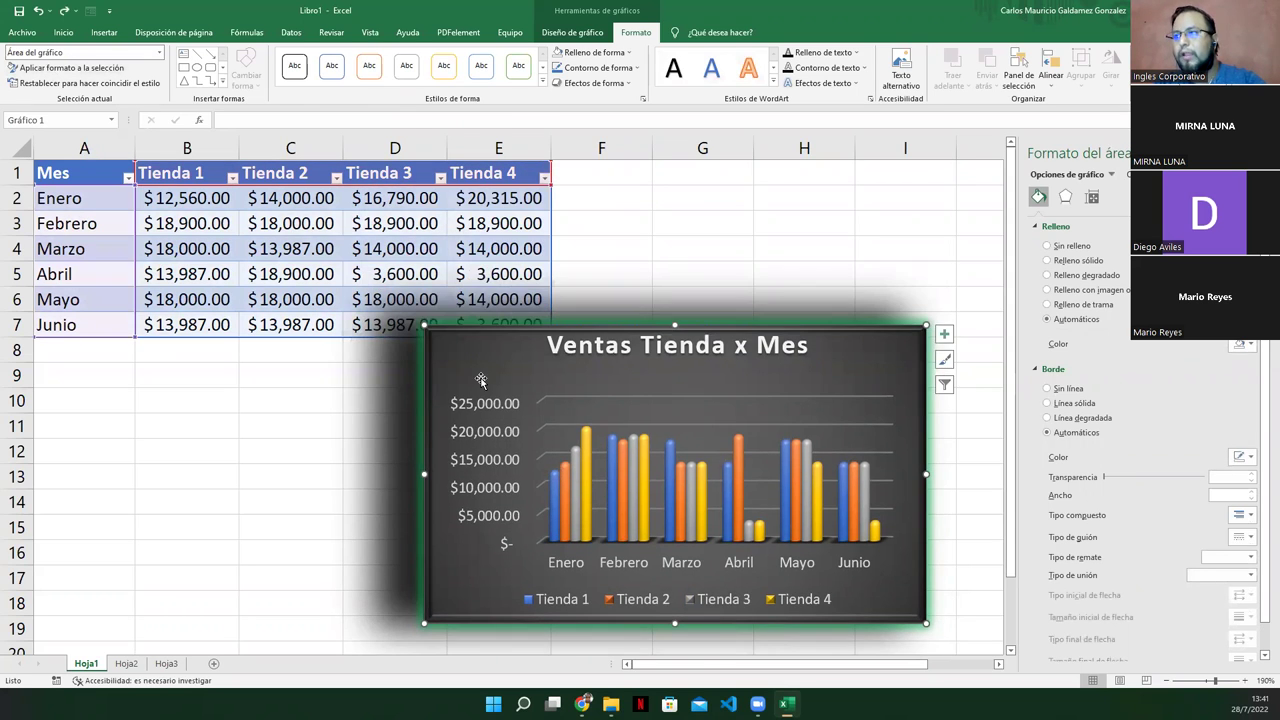
{"action": "left_click_drag", "start_coordinate": [481, 365], "coordinate": [474, 270]}
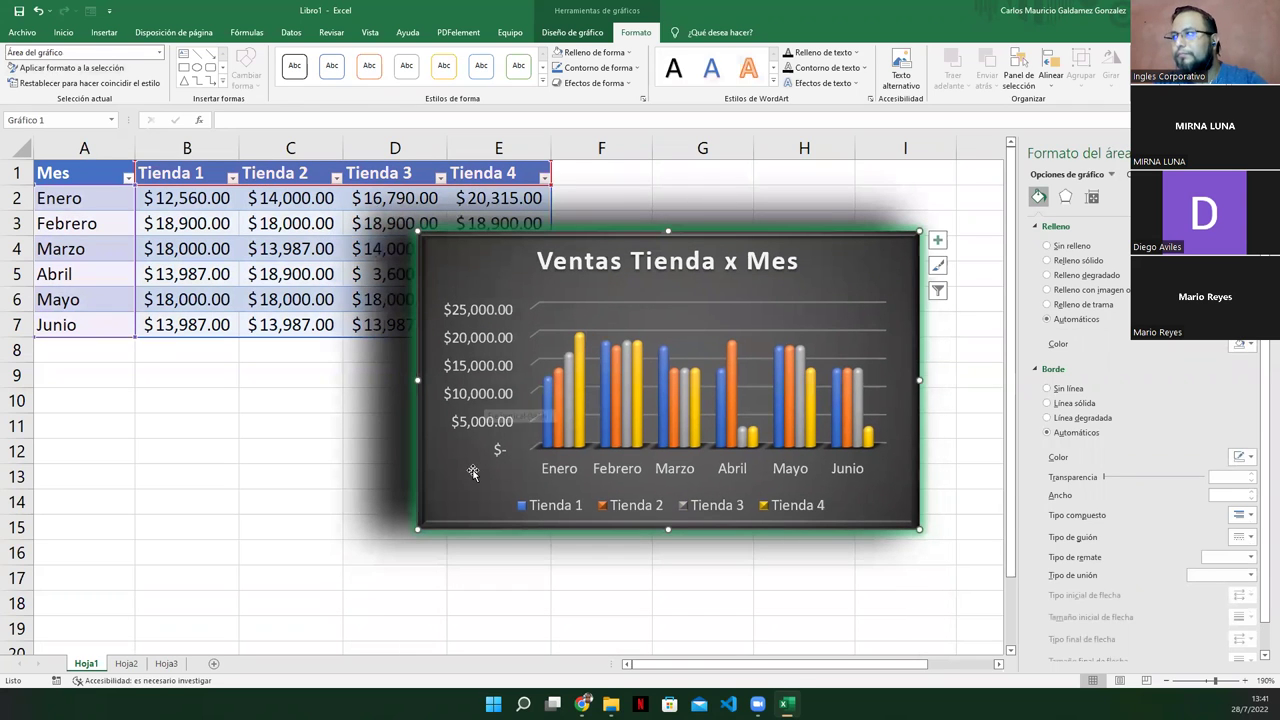
{"action": "left_click_drag", "start_coordinate": [419, 529], "coordinate": [264, 619]}
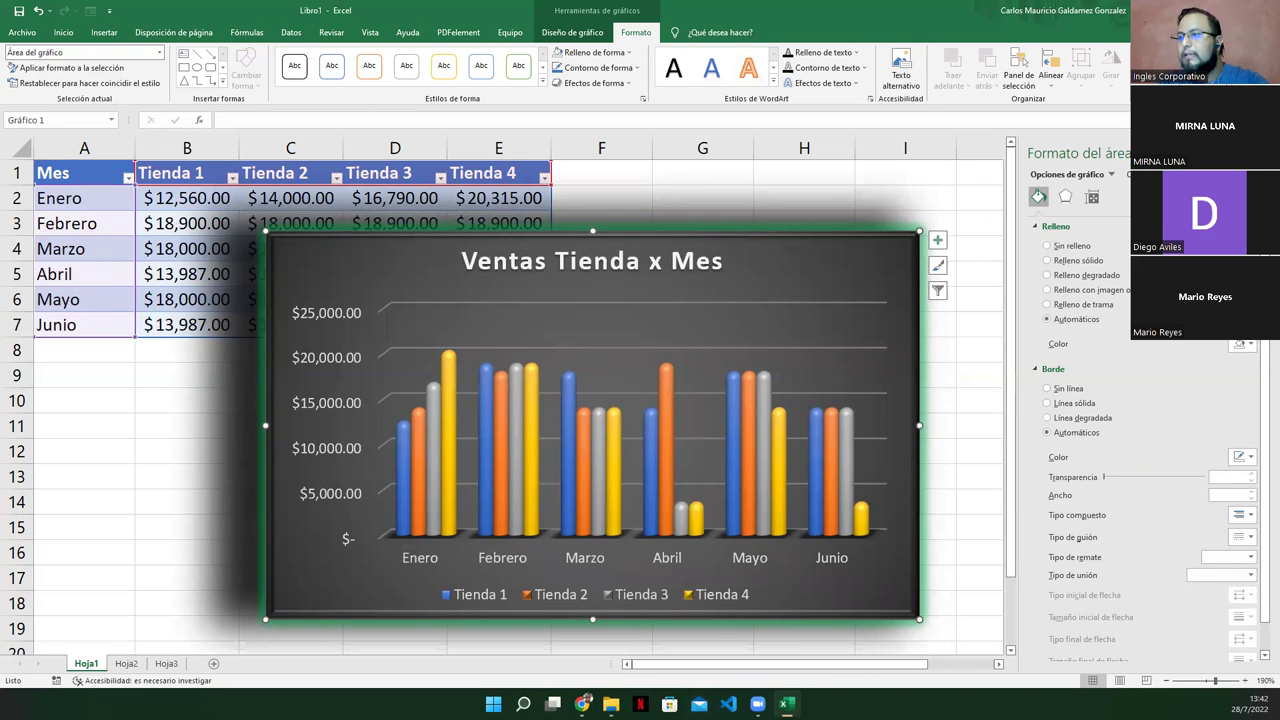
Step: View lesson slide 12 on quick per-element chart settings, then return to the Excel chart
{"action": "key", "text": "alt+Tab"}
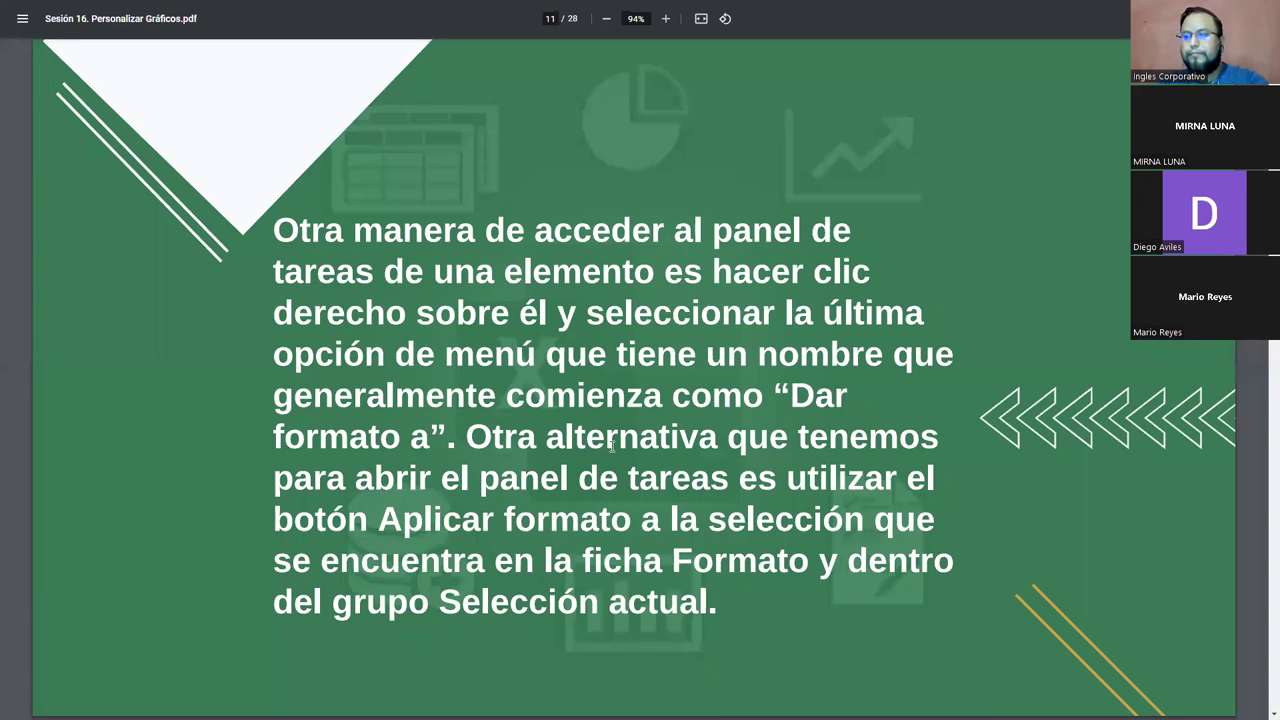
{"action": "key", "text": "Right"}
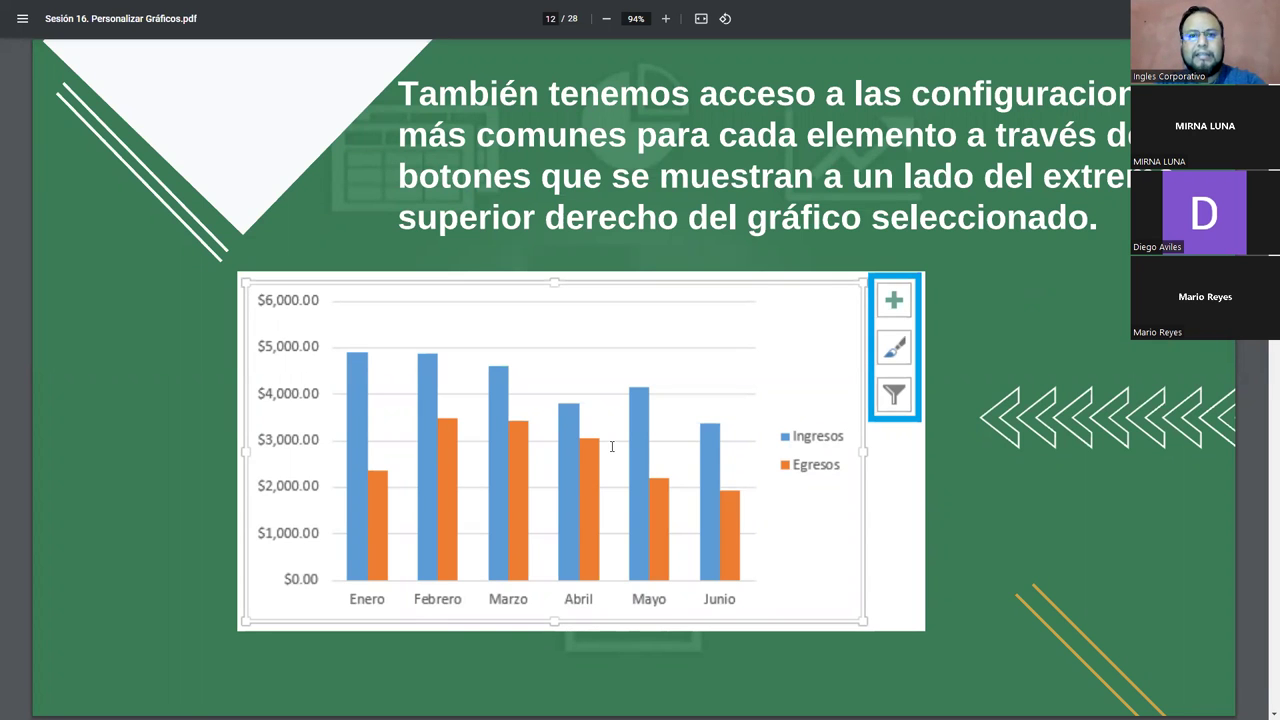
{"action": "key", "text": "alt+Tab"}
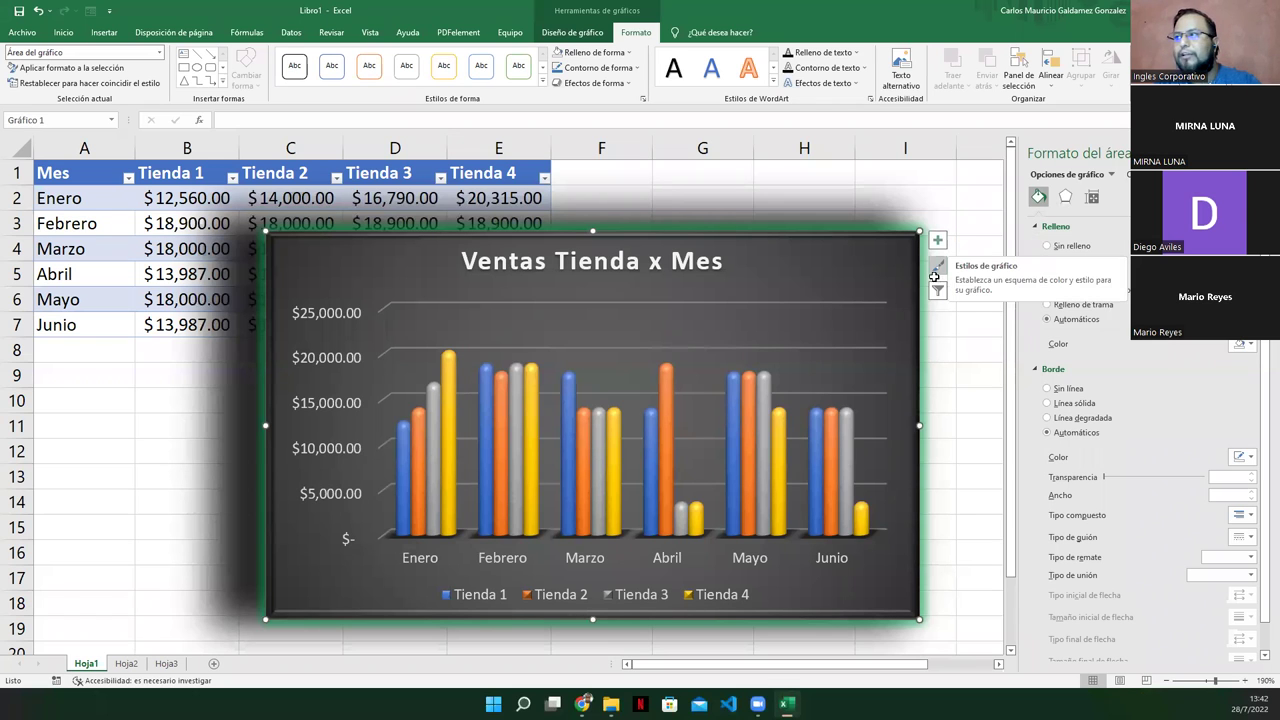
{"action": "left_click", "coordinate": [936, 292]}
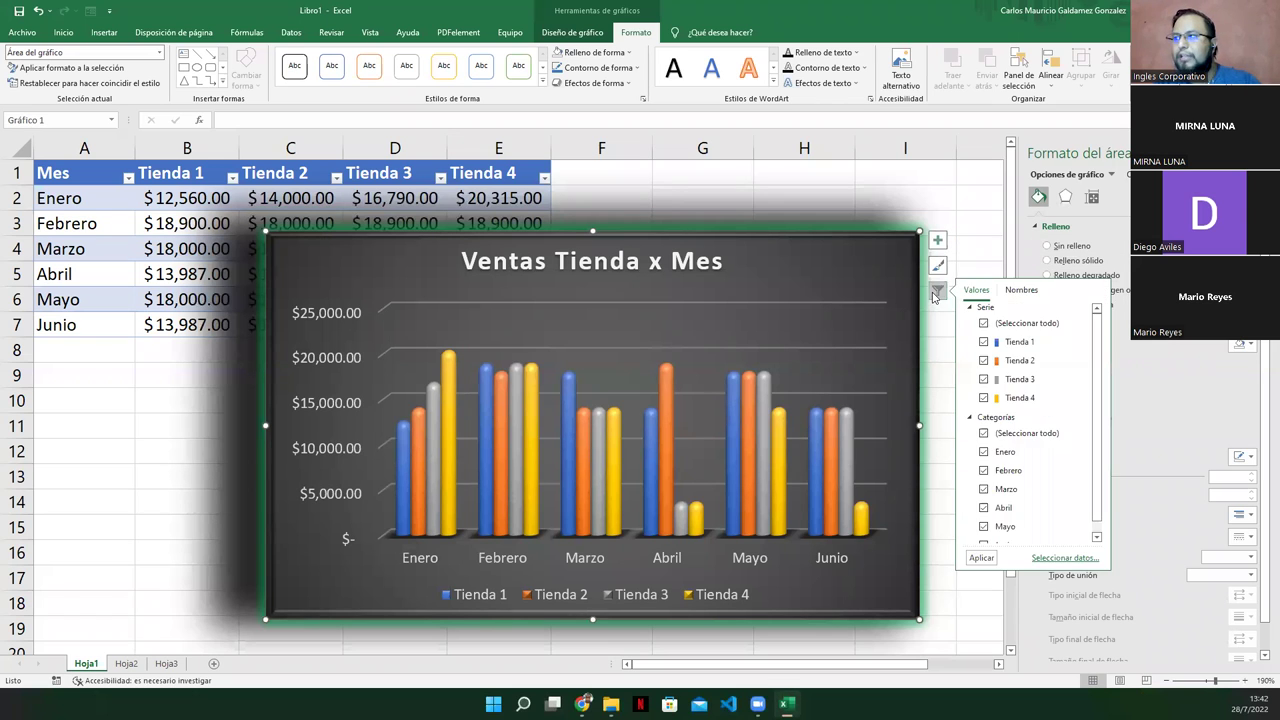
{"action": "scroll", "coordinate": [1010, 450], "scroll_direction": "down", "scroll_amount": 1}
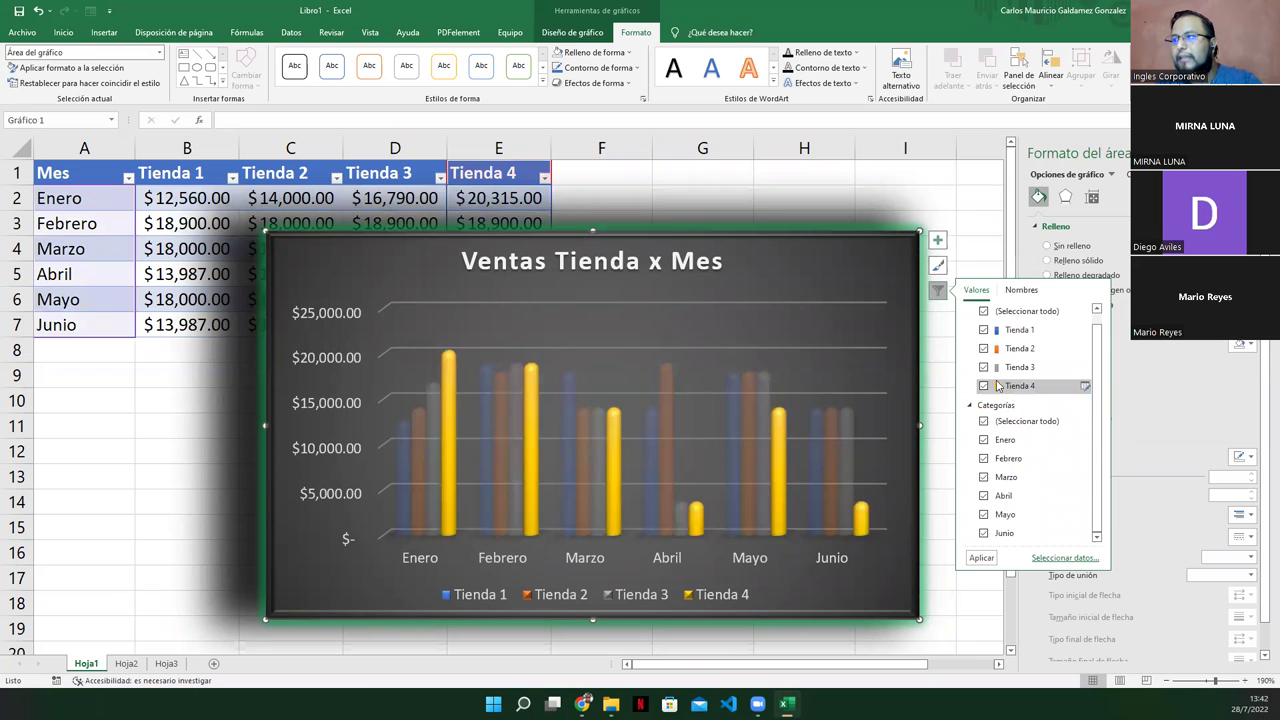
{"action": "scroll", "coordinate": [995, 350], "scroll_direction": "up", "scroll_amount": 1}
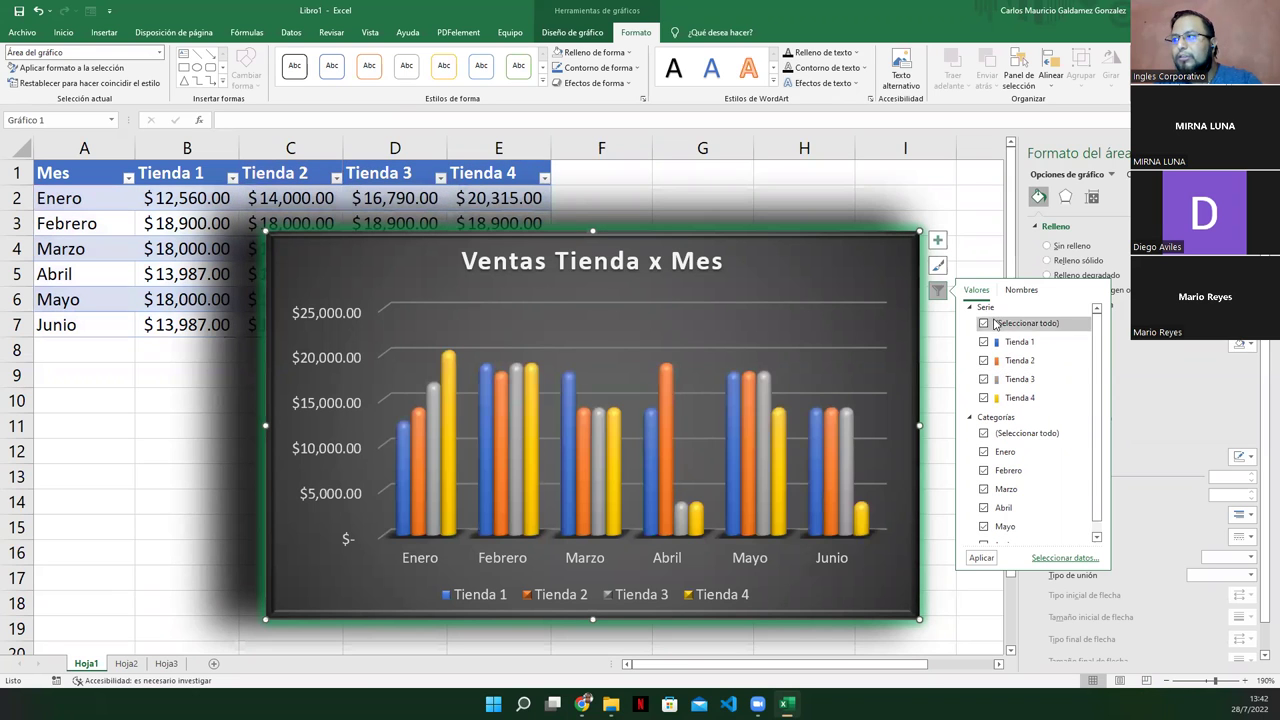
{"action": "scroll", "coordinate": [1007, 494], "scroll_direction": "down", "scroll_amount": 1}
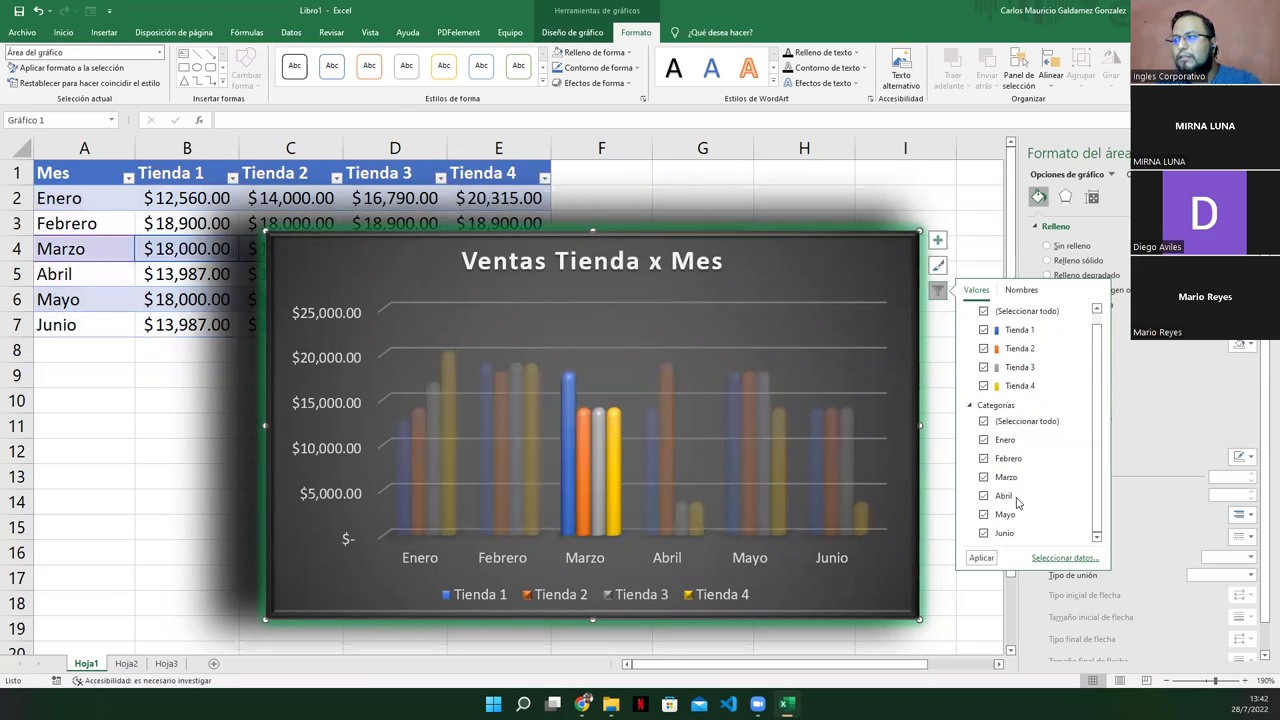
{"action": "left_click", "coordinate": [983, 330]}
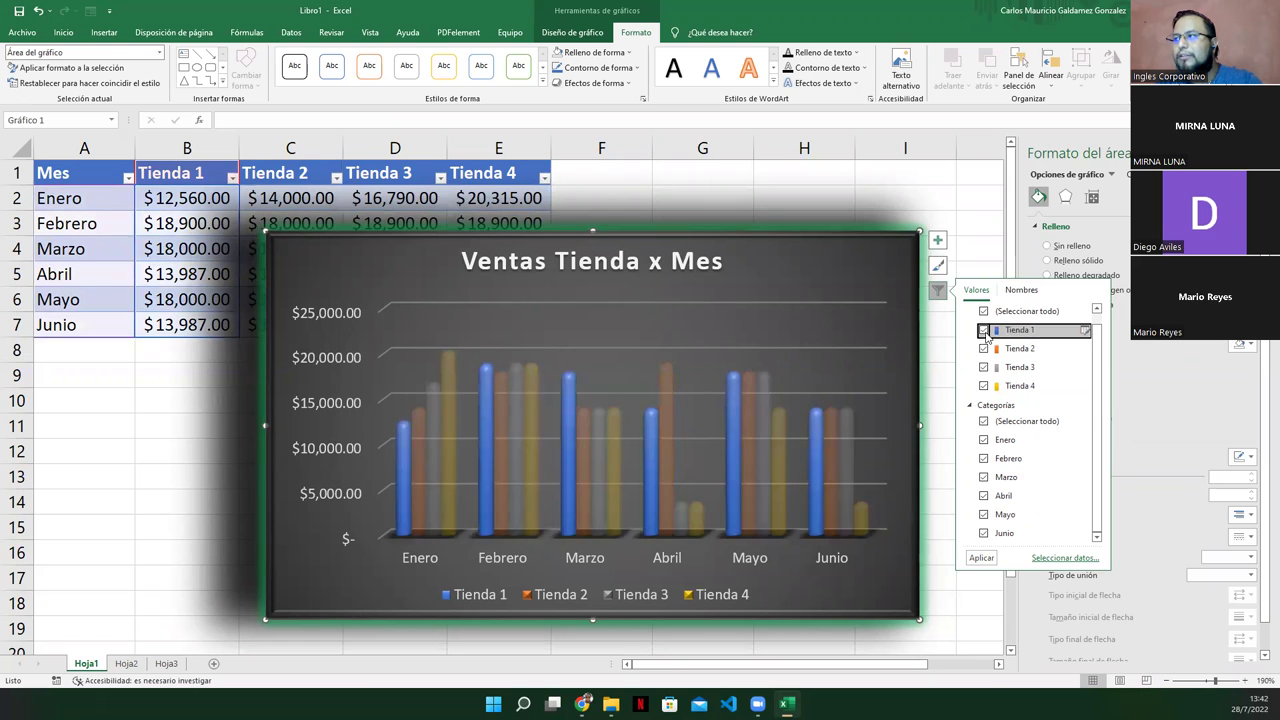
{"action": "left_click", "coordinate": [983, 386]}
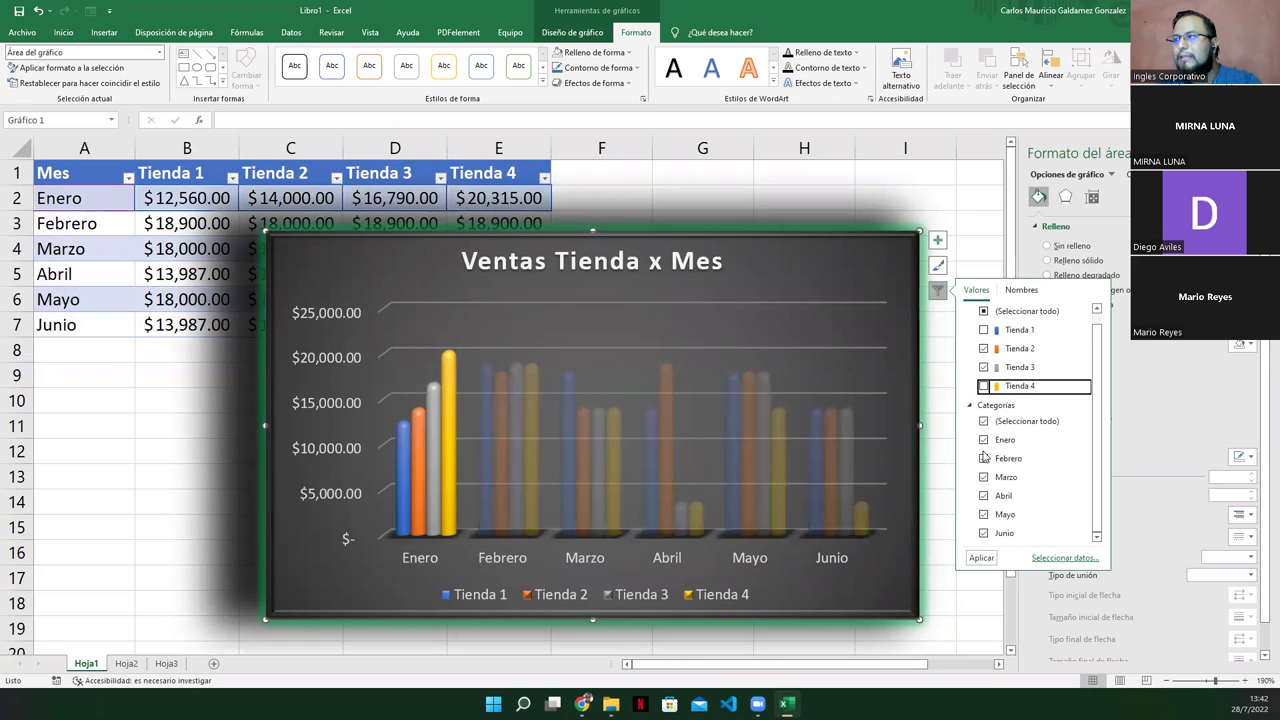
{"action": "left_click", "coordinate": [983, 421]}
{"action": "left_click", "coordinate": [983, 440]}
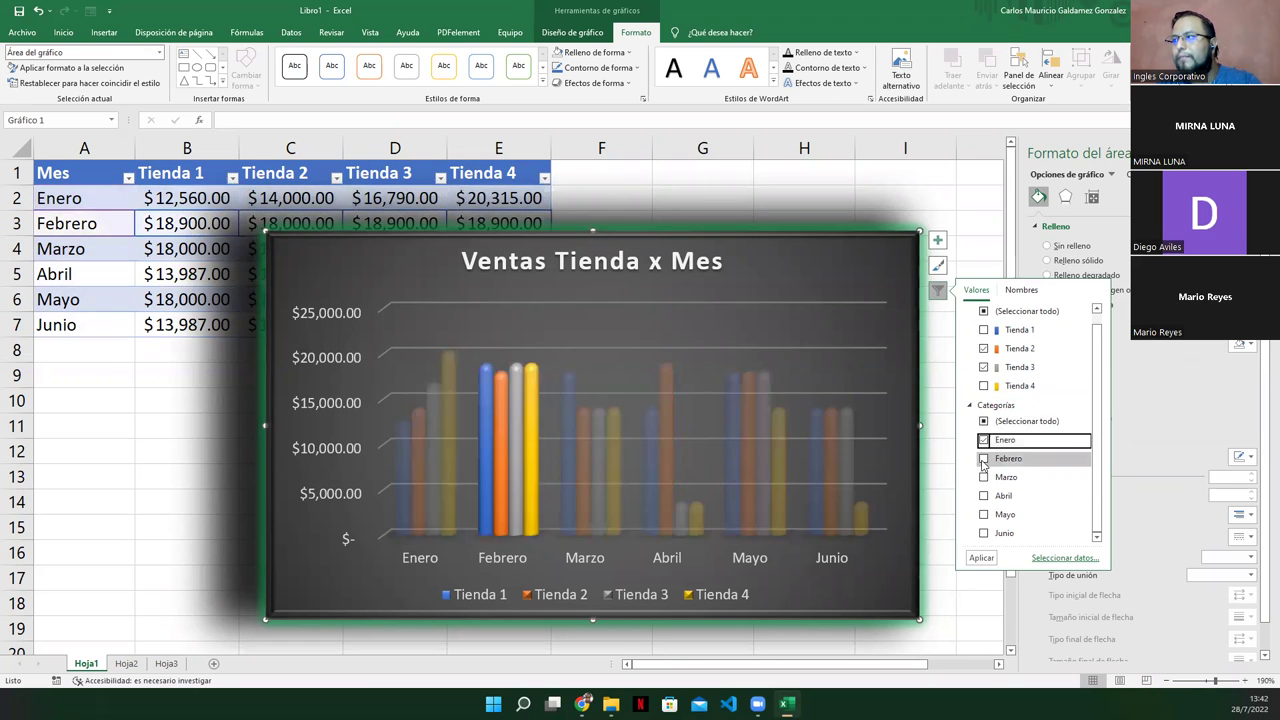
{"action": "left_click", "coordinate": [983, 458]}
{"action": "left_click", "coordinate": [983, 477]}
{"action": "left_click", "coordinate": [981, 557]}
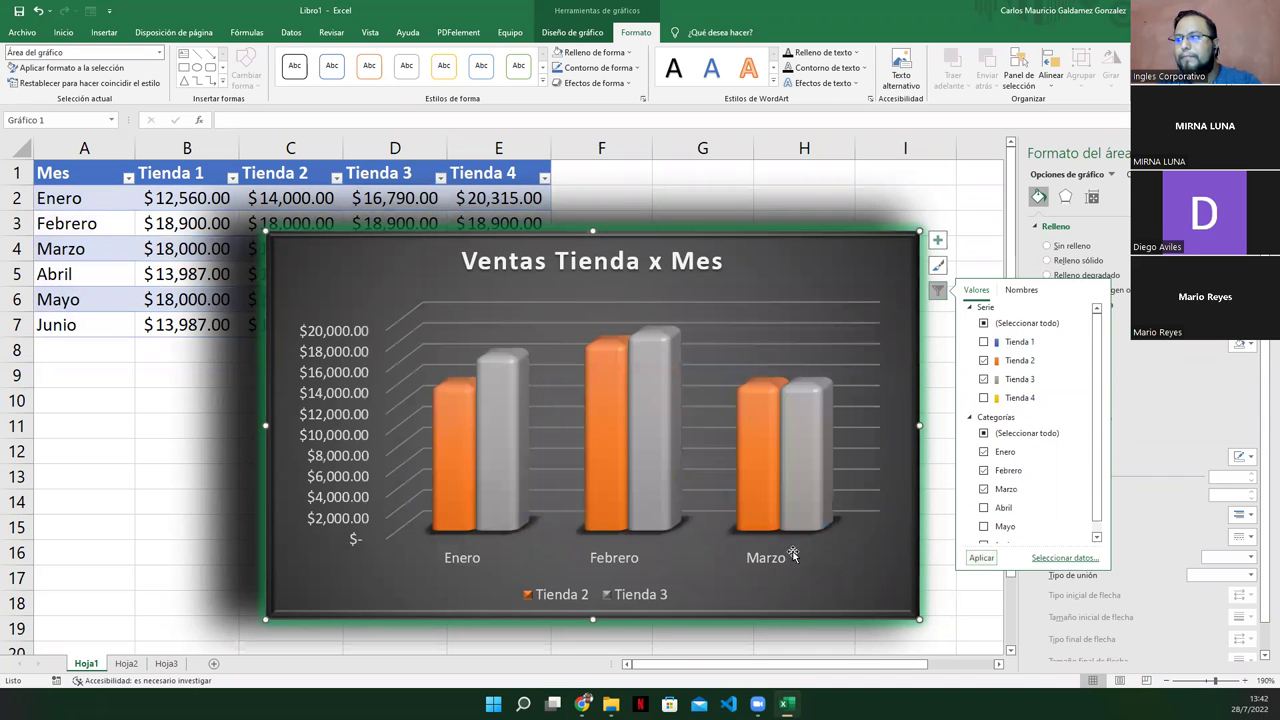
{"action": "left_click", "coordinate": [983, 342]}
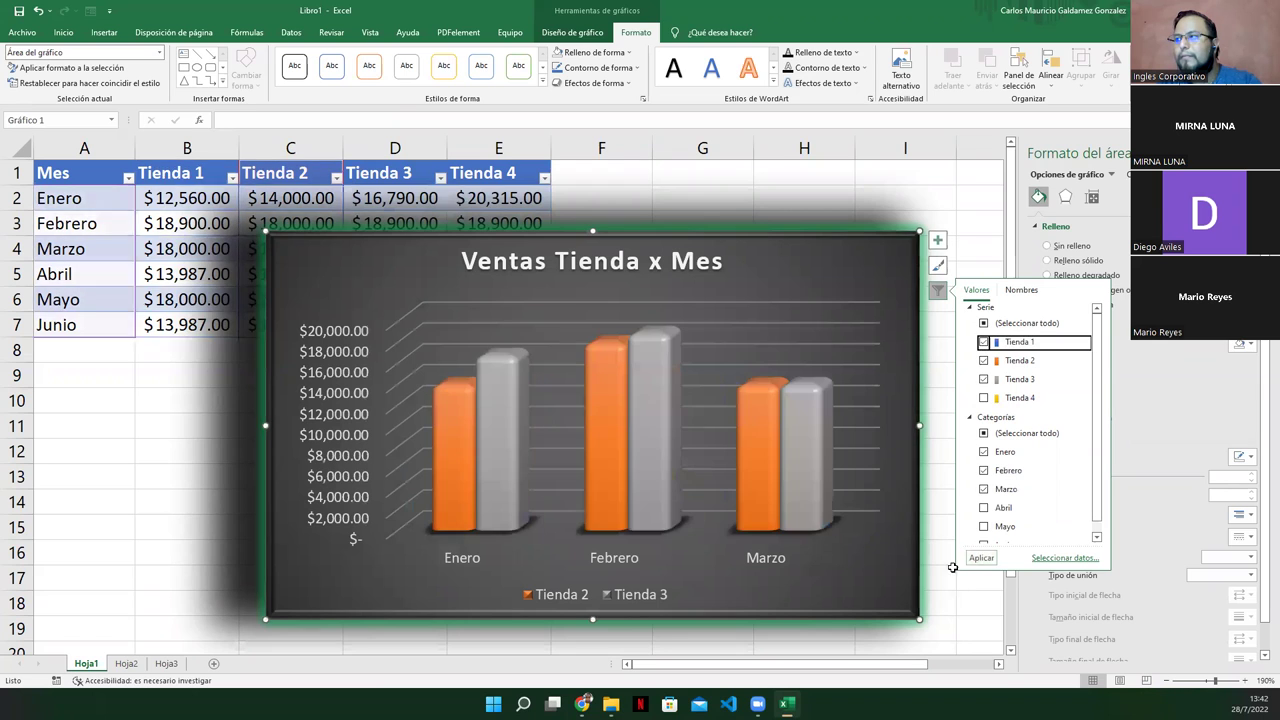
{"action": "left_click", "coordinate": [981, 558]}
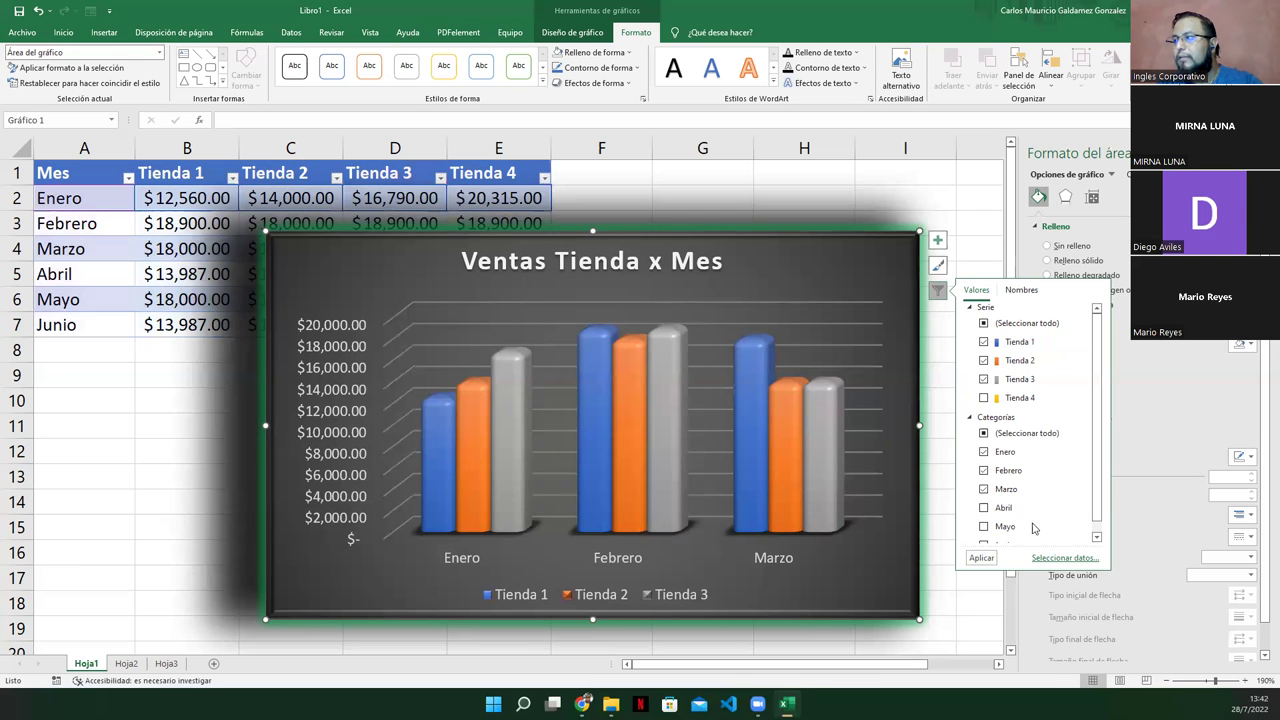
{"action": "left_click", "coordinate": [984, 323]}
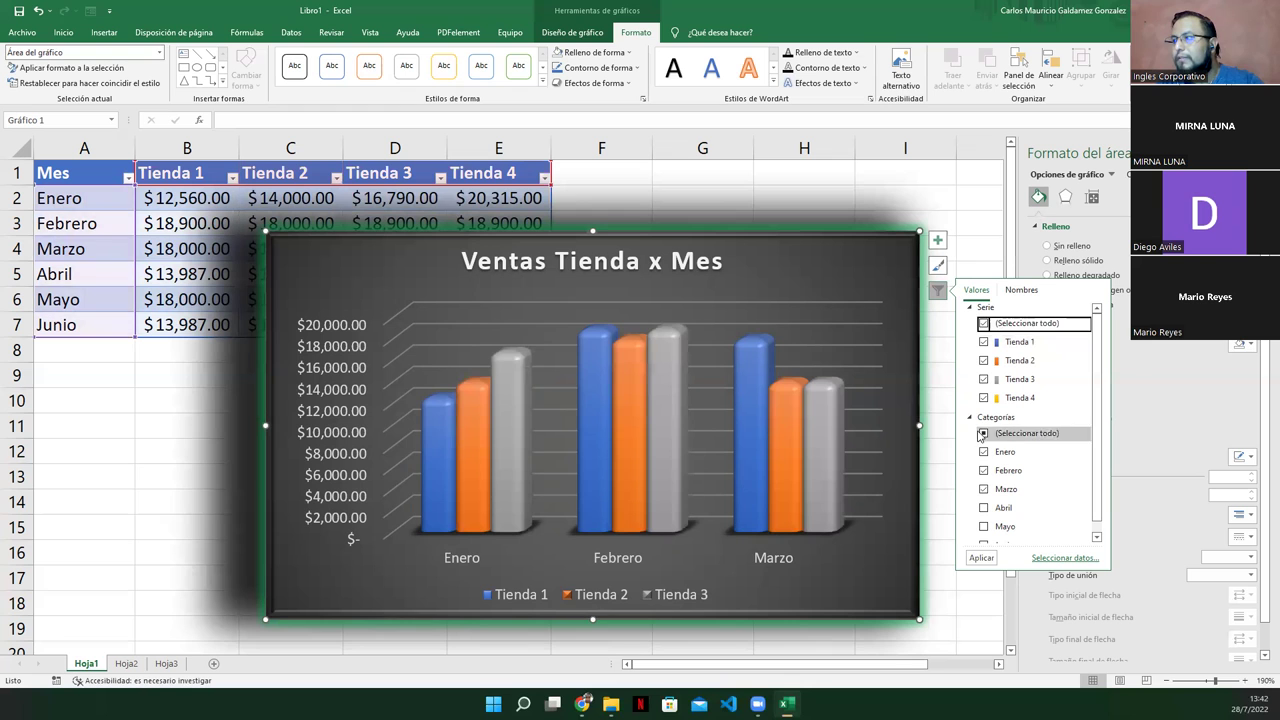
{"action": "left_click", "coordinate": [1000, 437]}
{"action": "key", "text": "space"}
{"action": "left_click", "coordinate": [981, 558]}
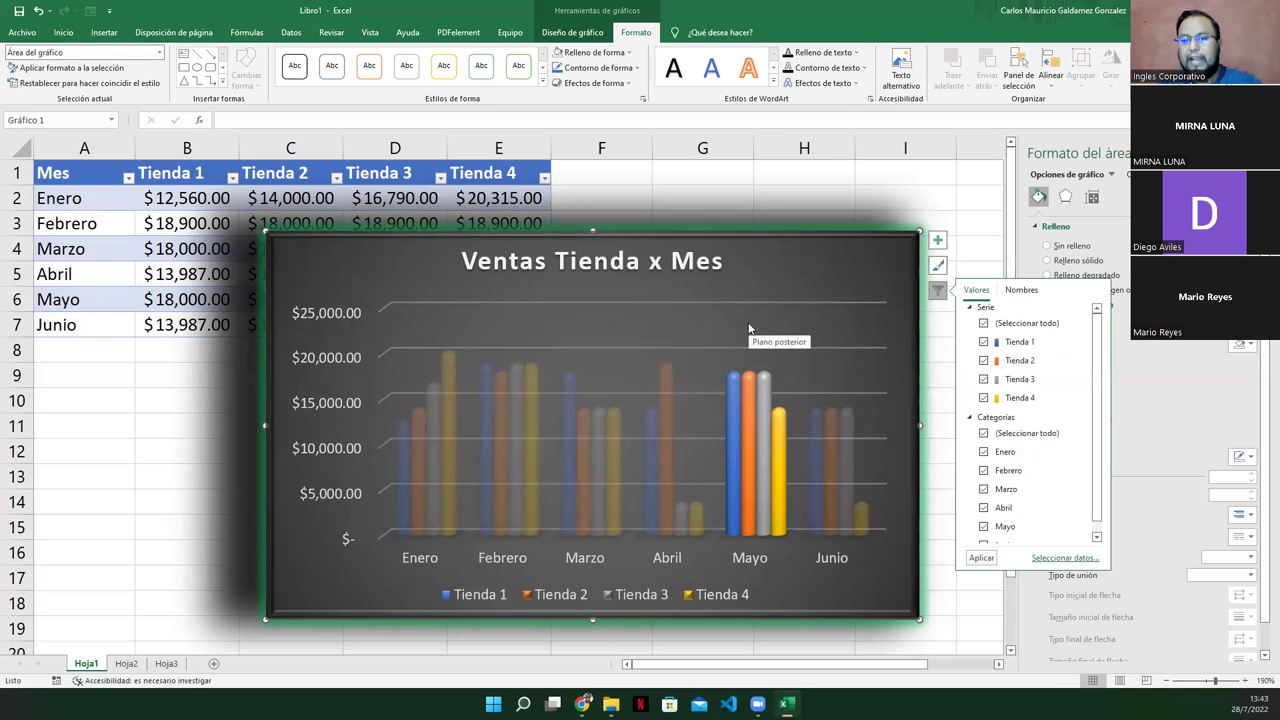
{"action": "left_click", "coordinate": [806, 258]}
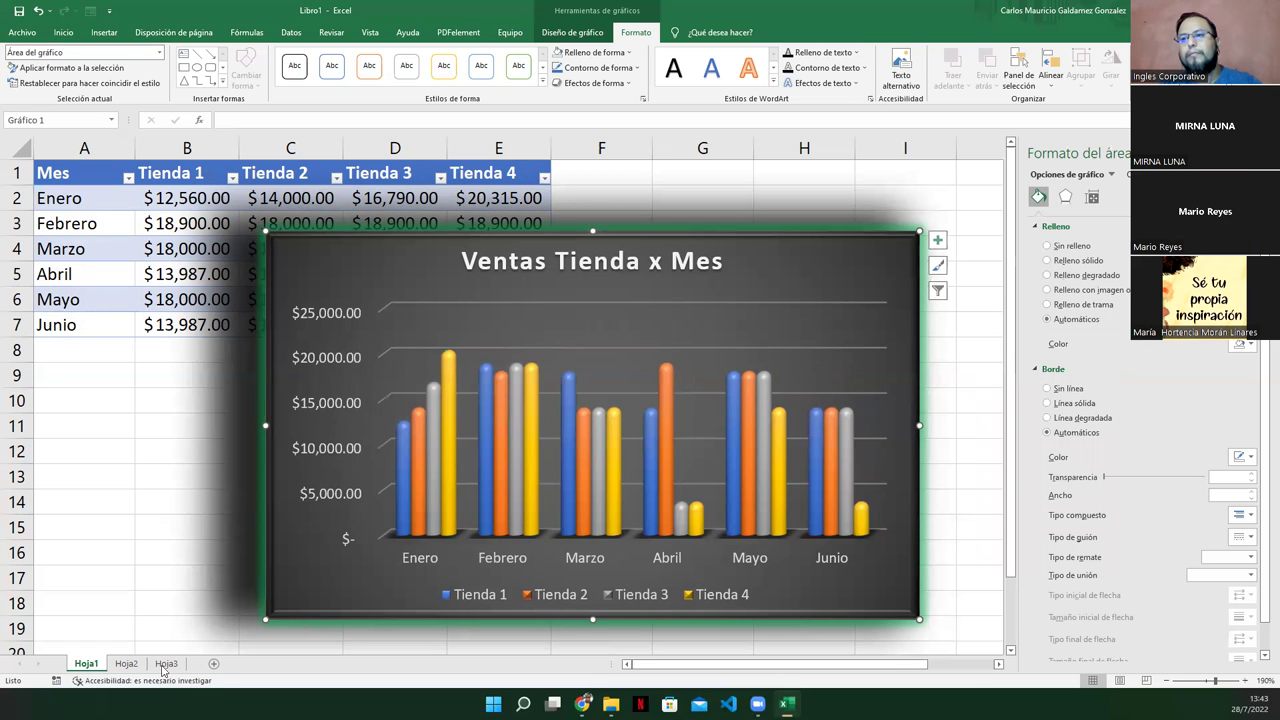
Step: On Hoja2, apply chart style Estilo 9 to the Cantidad 3D pie chart
{"action": "left_click", "coordinate": [128, 664]}
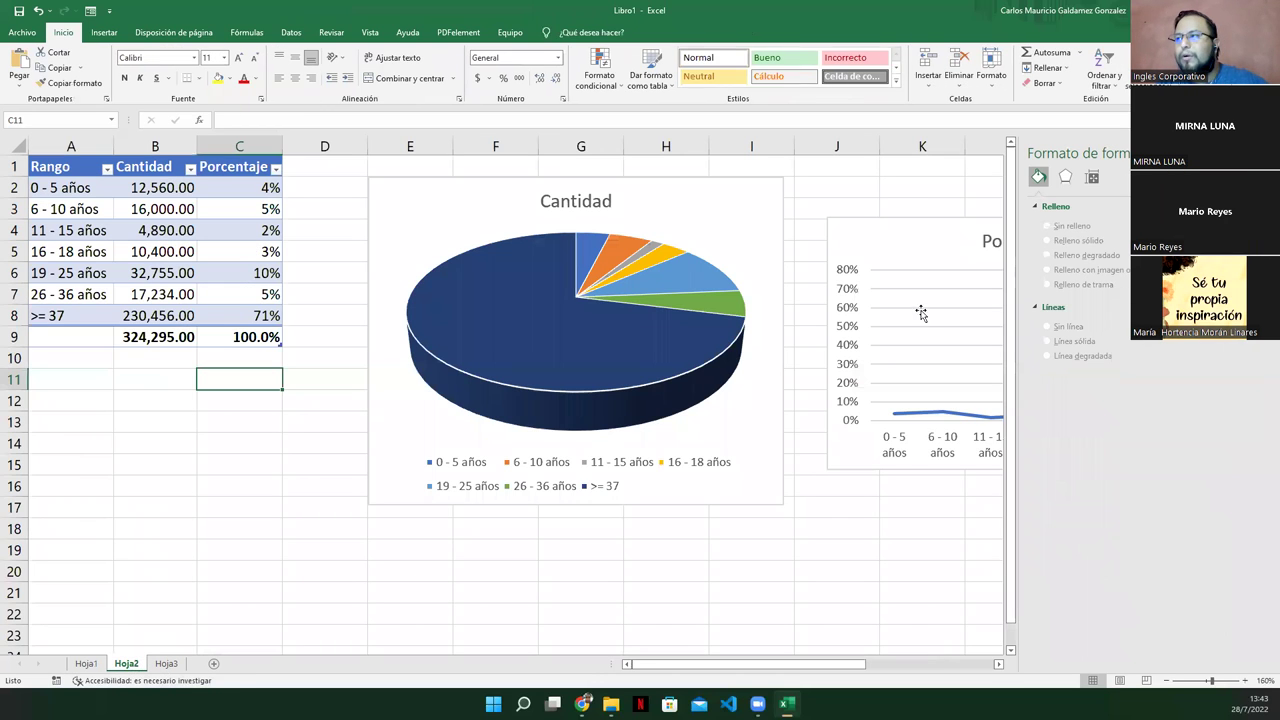
{"action": "left_click", "coordinate": [433, 213]}
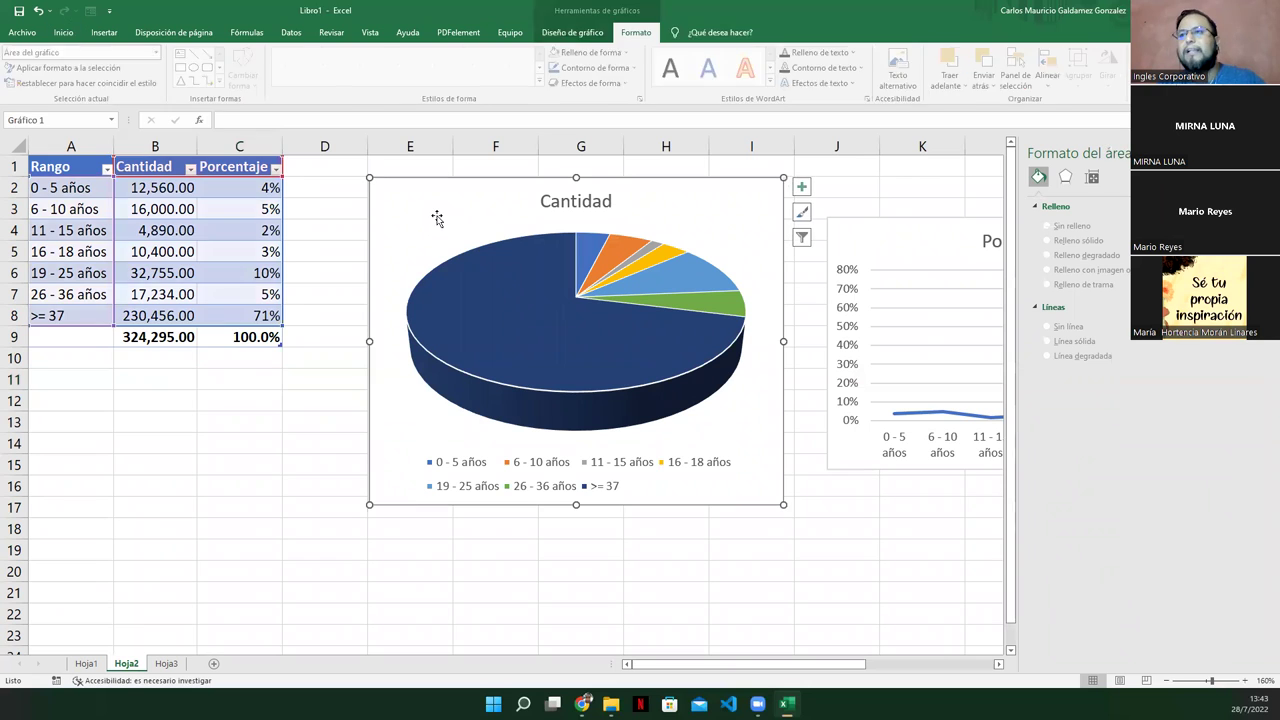
{"action": "left_click", "coordinate": [264, 503]}
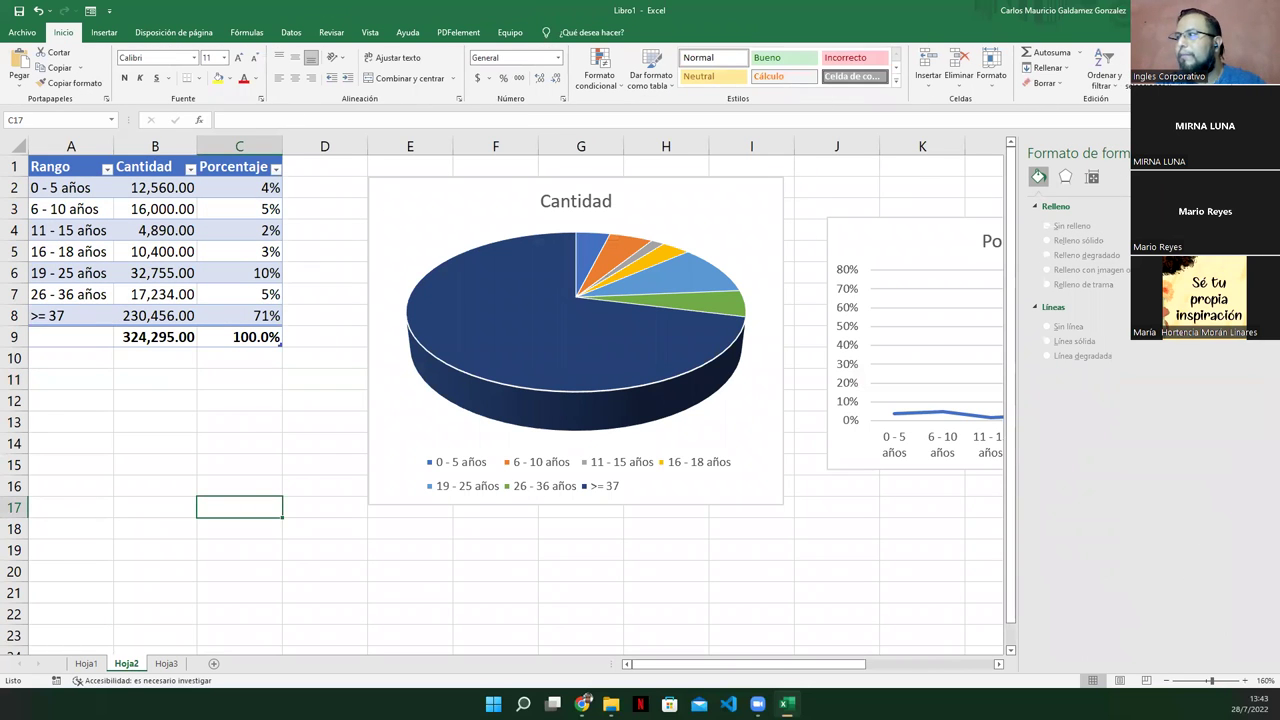
{"action": "left_click", "coordinate": [458, 216]}
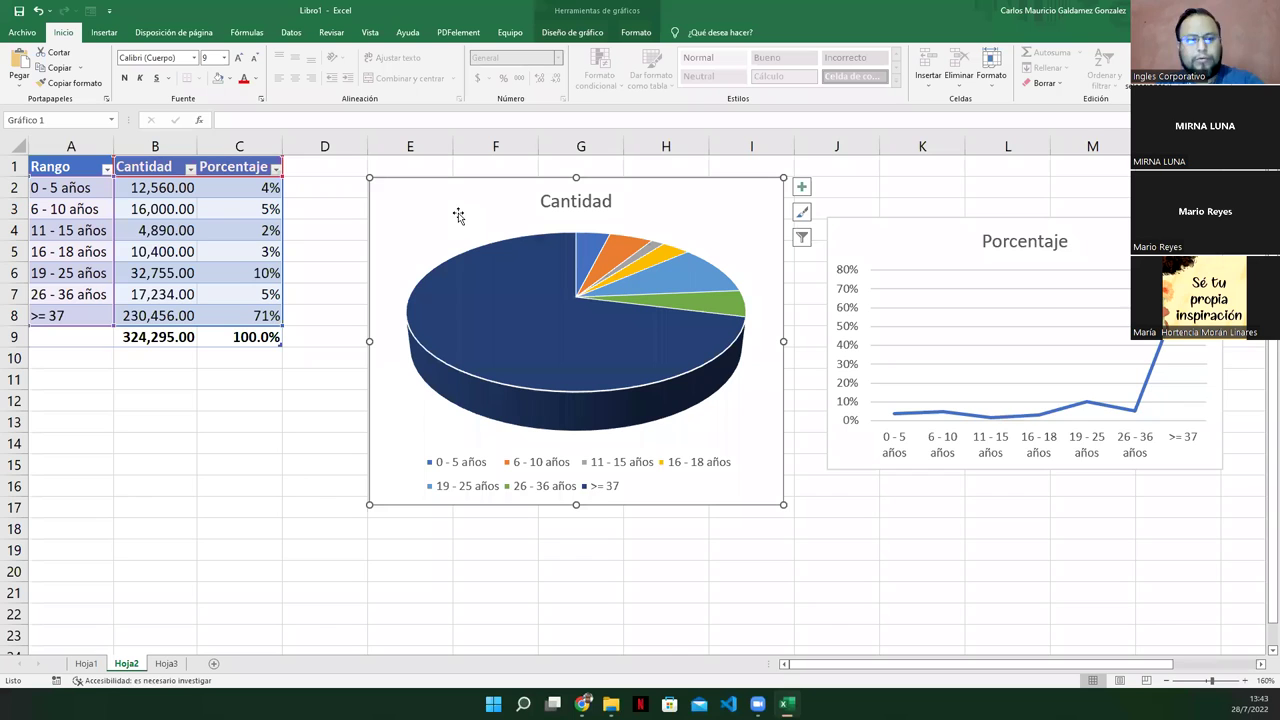
{"action": "double_click", "coordinate": [458, 216]}
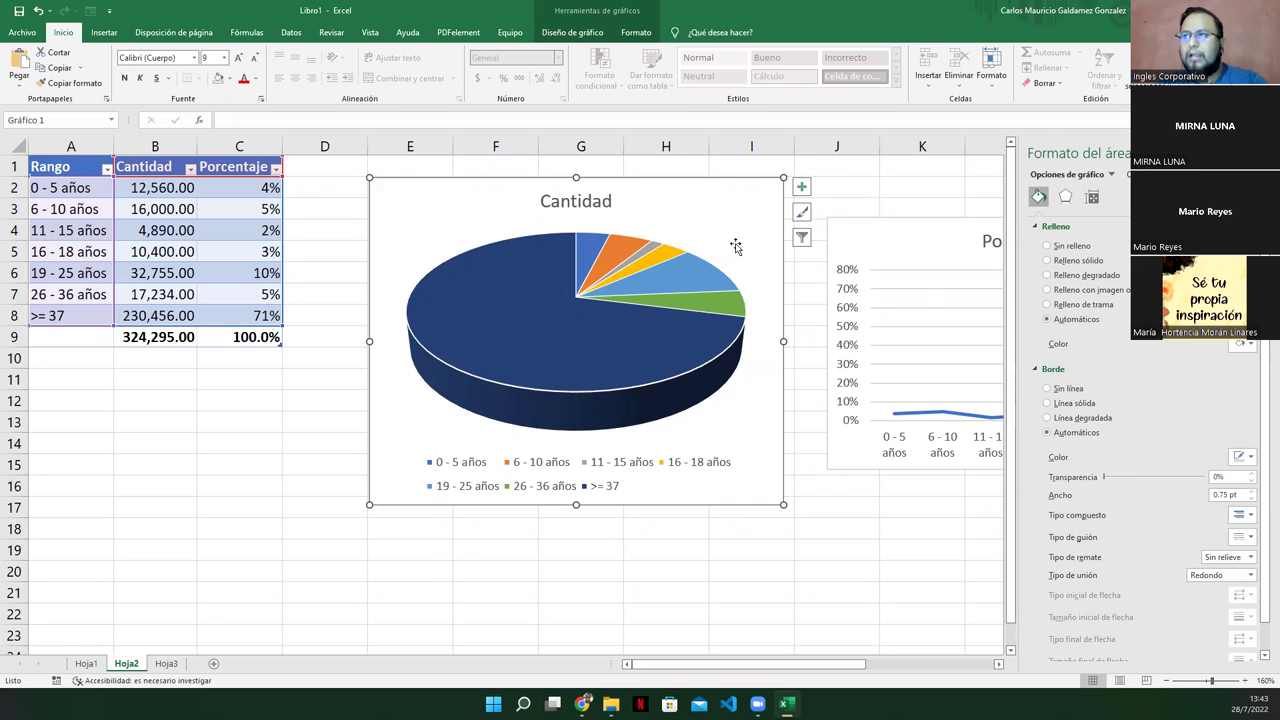
{"action": "left_click", "coordinate": [570, 33]}
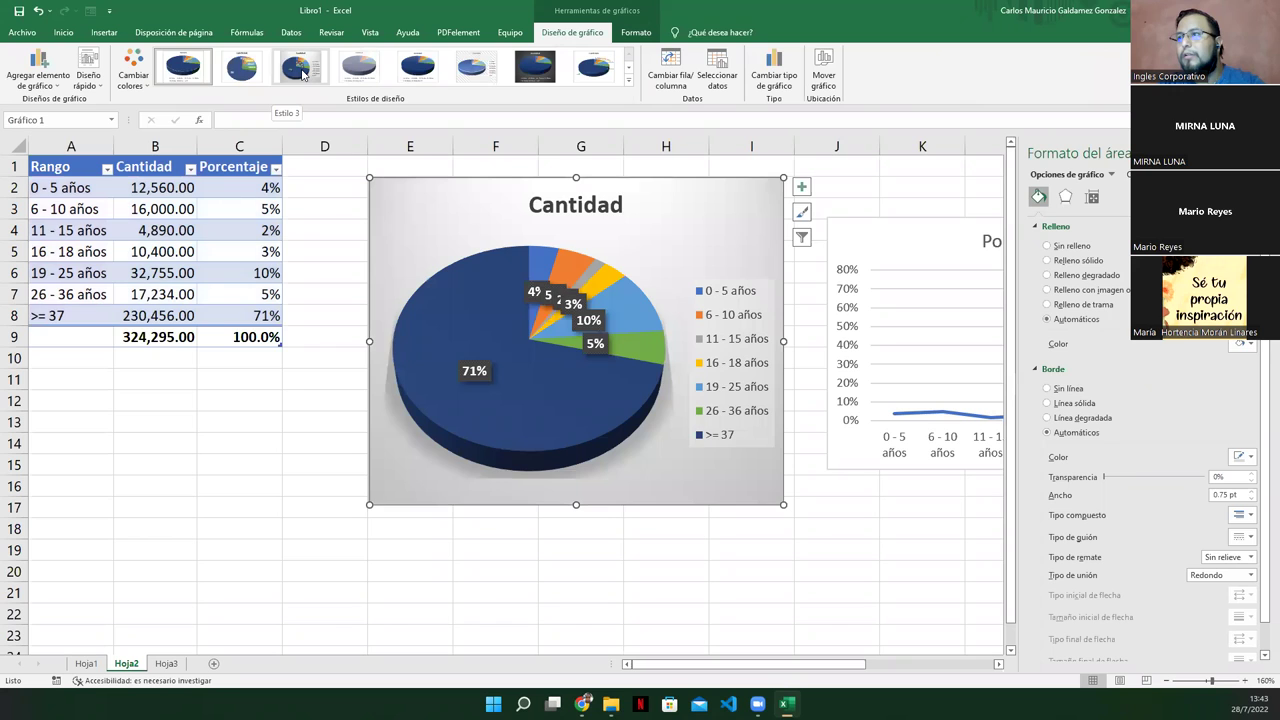
{"action": "left_click", "coordinate": [628, 80]}
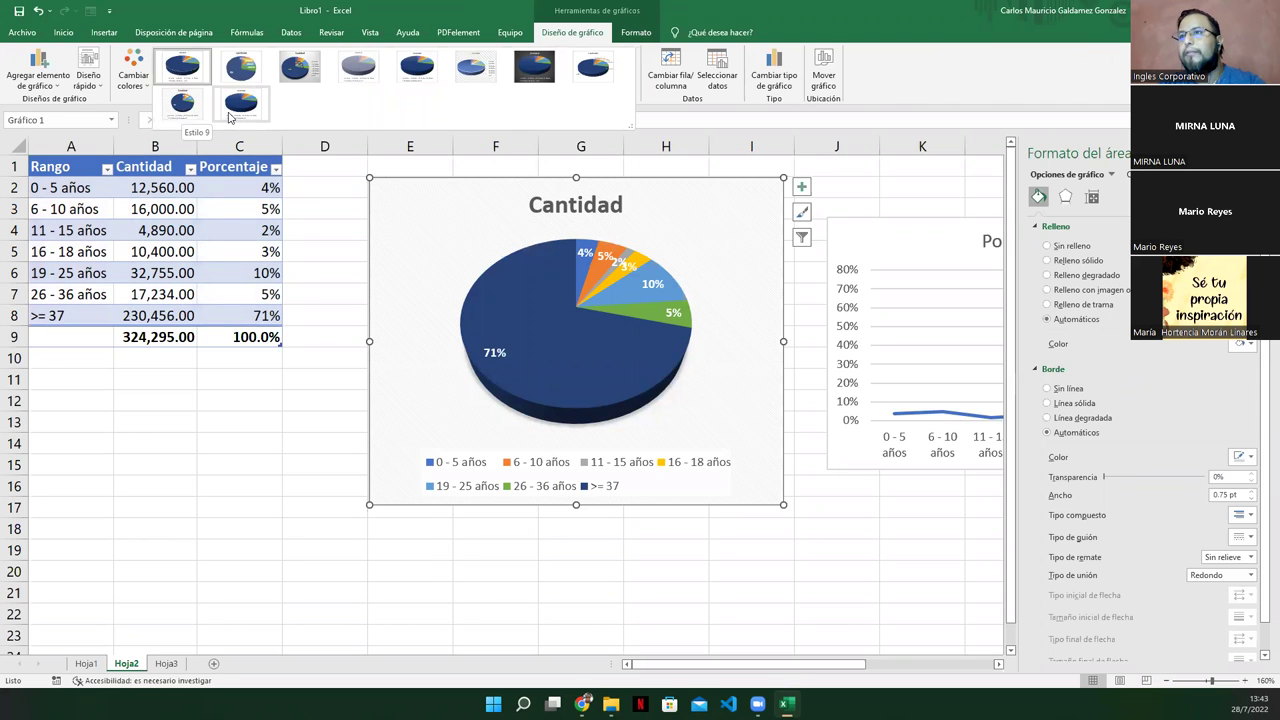
{"action": "left_click", "coordinate": [183, 105]}
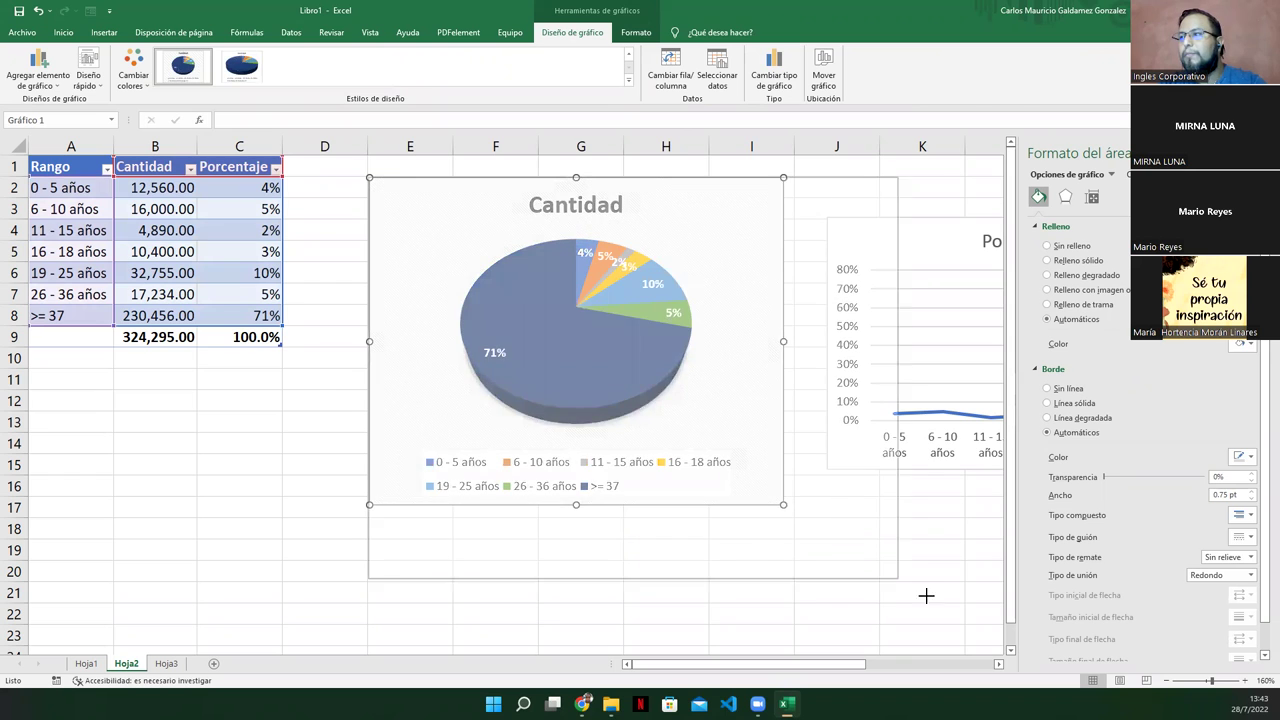
Step: Enlarge the pie chart toward the lower right and undo the accidental slice explosion
{"action": "left_click_drag", "start_coordinate": [787, 509], "coordinate": [947, 608]}
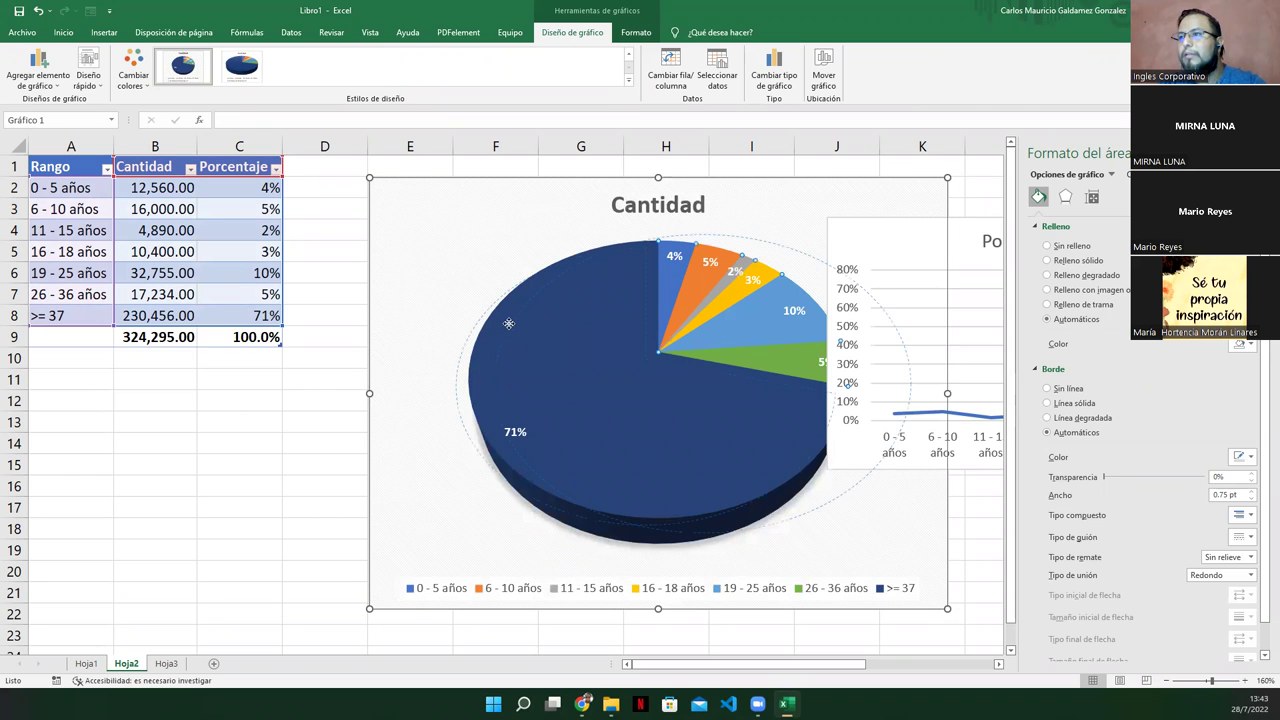
{"action": "left_click_drag", "start_coordinate": [533, 332], "coordinate": [423, 277]}
{"action": "left_click", "coordinate": [415, 226]}
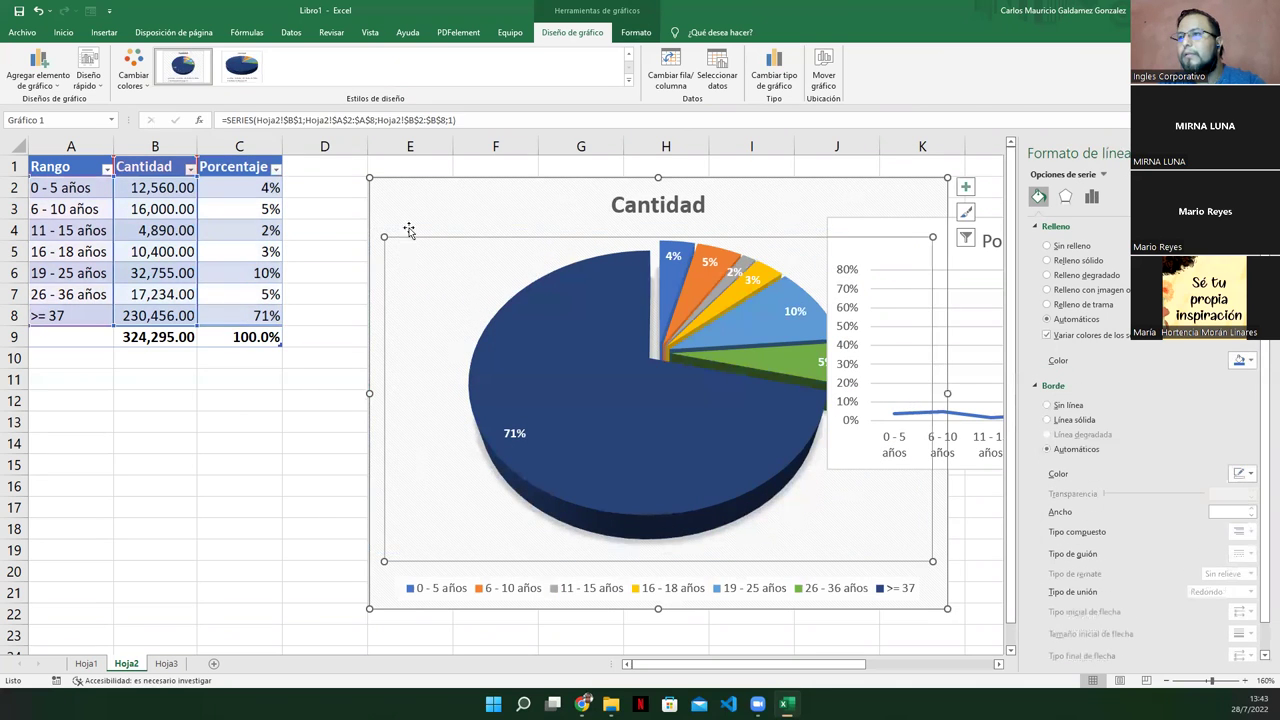
{"action": "key", "text": "ctrl+z"}
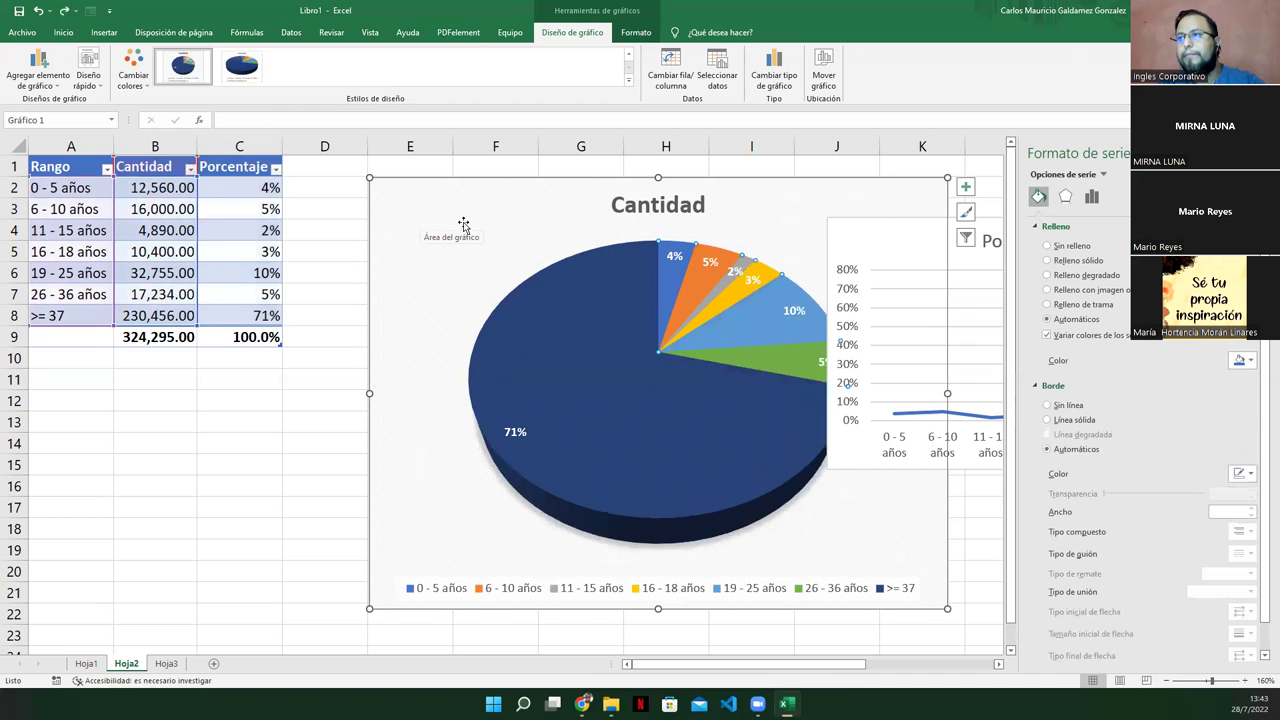
{"action": "key", "text": "ctrl+z"}
{"action": "left_click", "coordinate": [689, 566]}
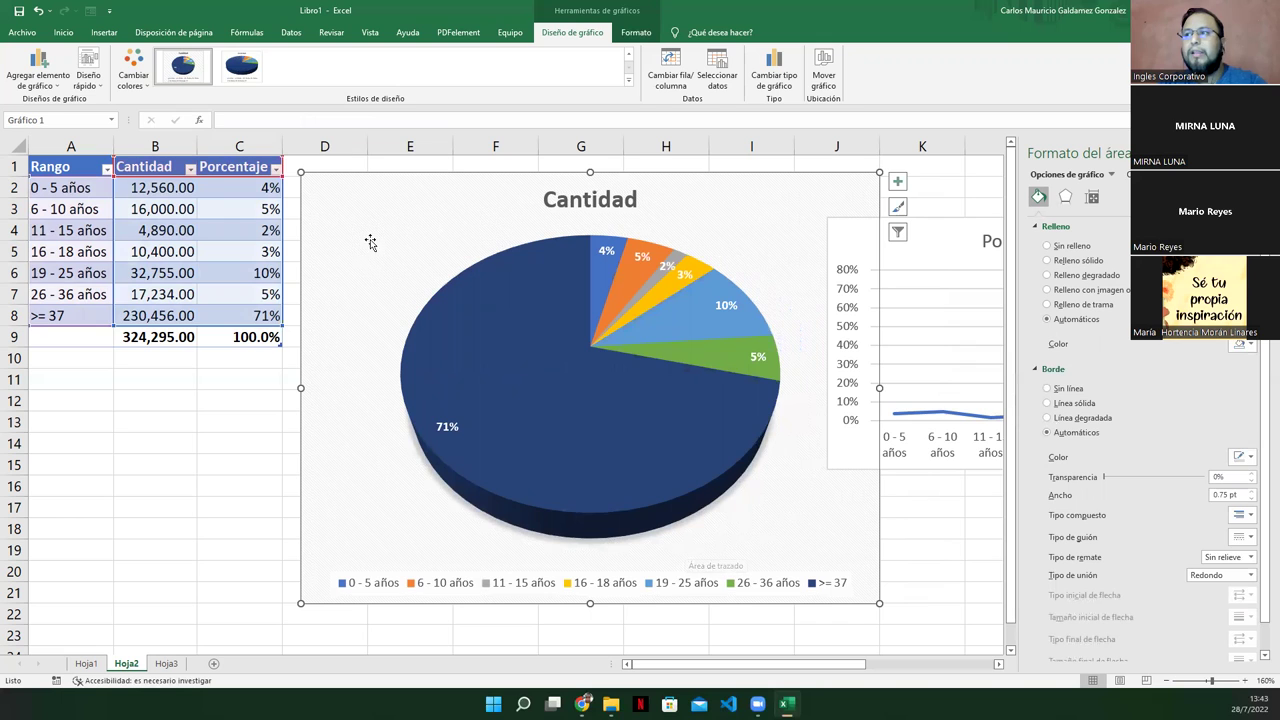
Step: Replace the chart title 'Cantidad' with 'Población por Rangos de Edades'
{"action": "left_click", "coordinate": [561, 203]}
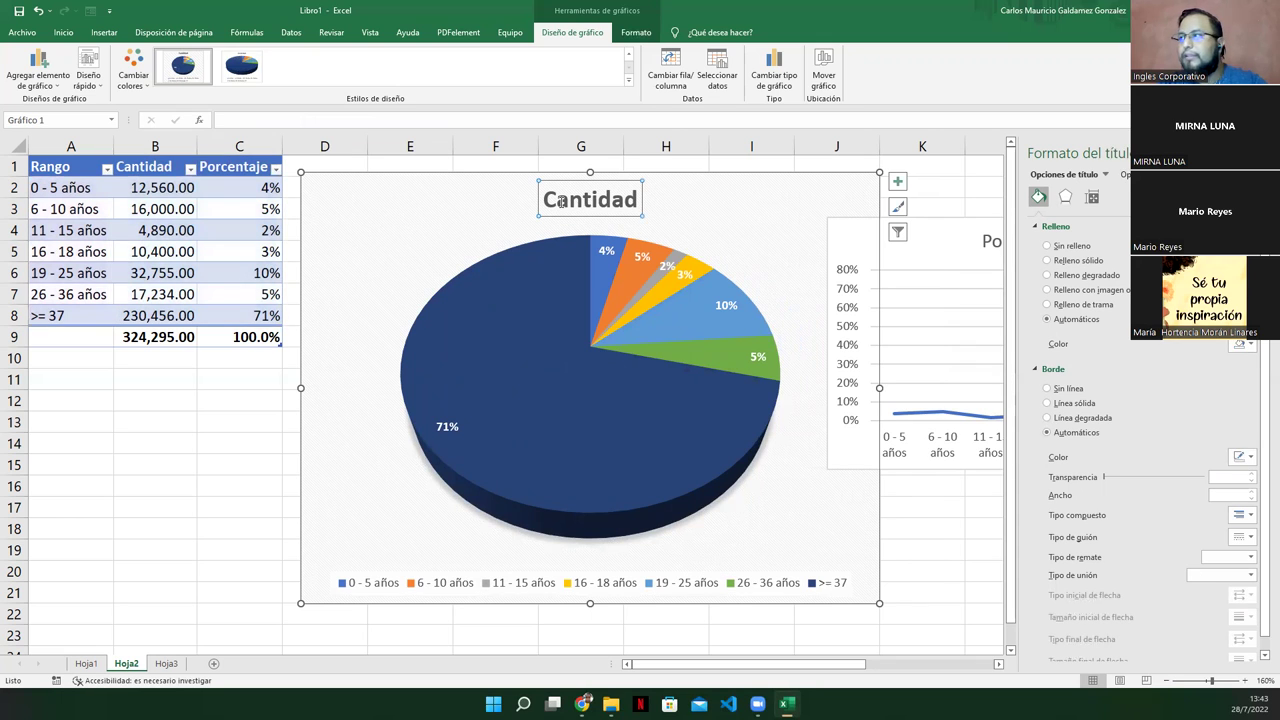
{"action": "double_click", "coordinate": [561, 202]}
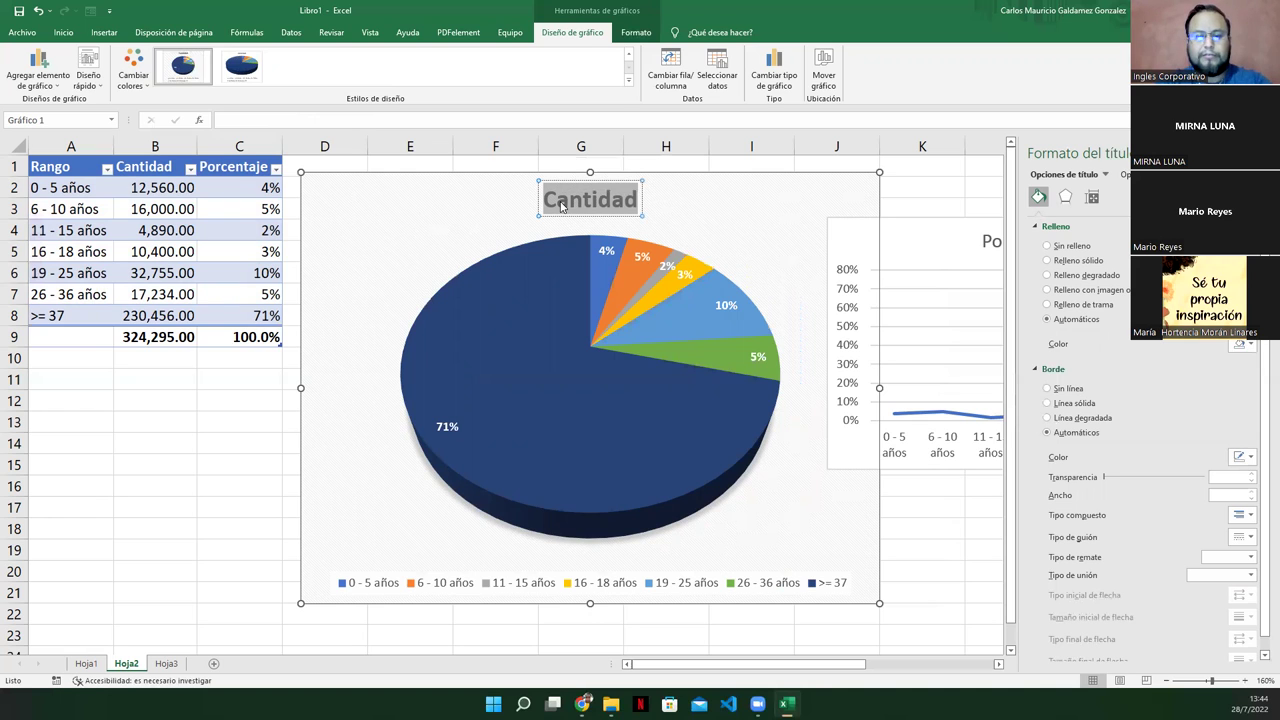
{"action": "type", "text": "Población por Rangos de Edades"}
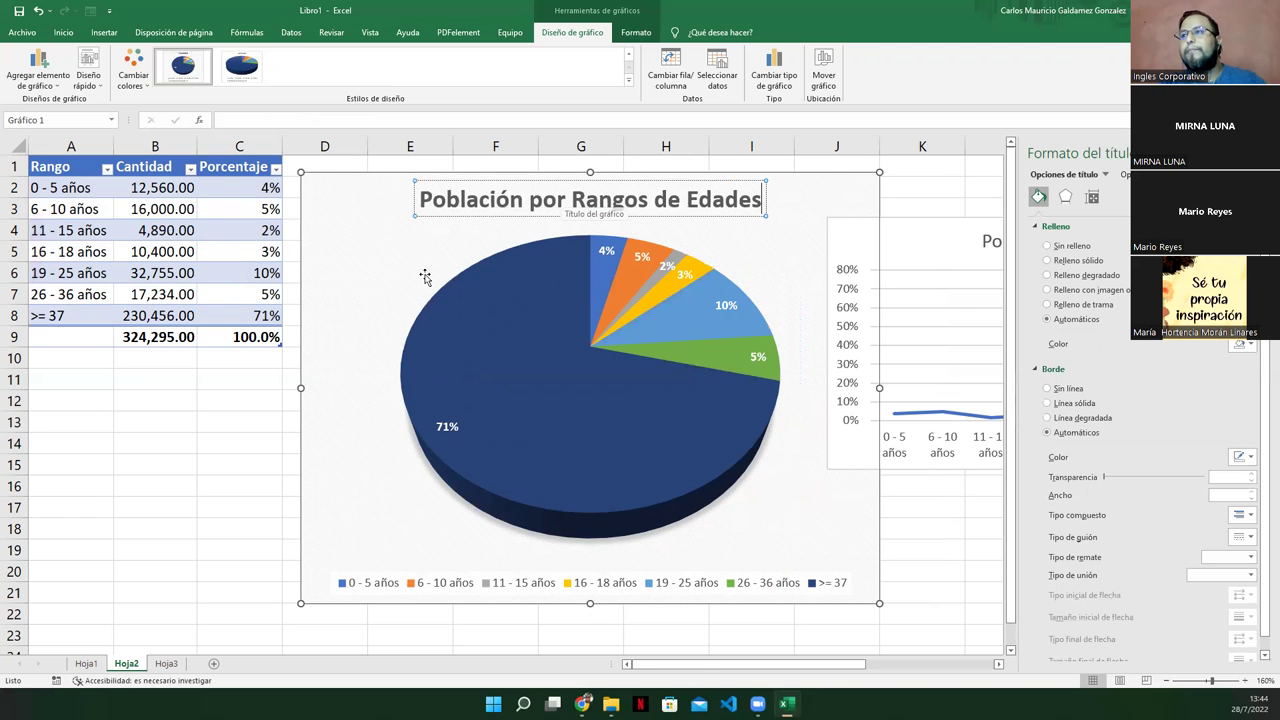
{"action": "left_click", "coordinate": [400, 272]}
{"action": "left_click", "coordinate": [330, 585]}
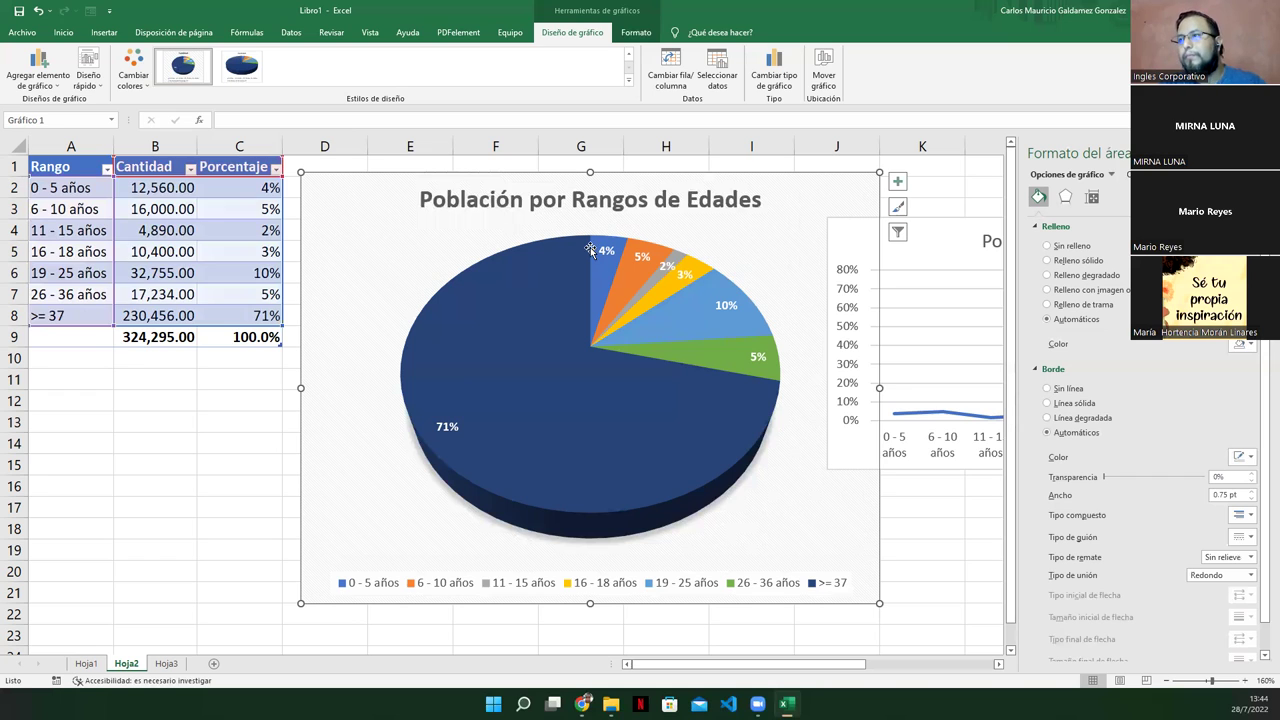
Step: Place the chart title Encima del gráfico and bring up the Etiquetas de datos placement options
{"action": "left_click", "coordinate": [467, 332]}
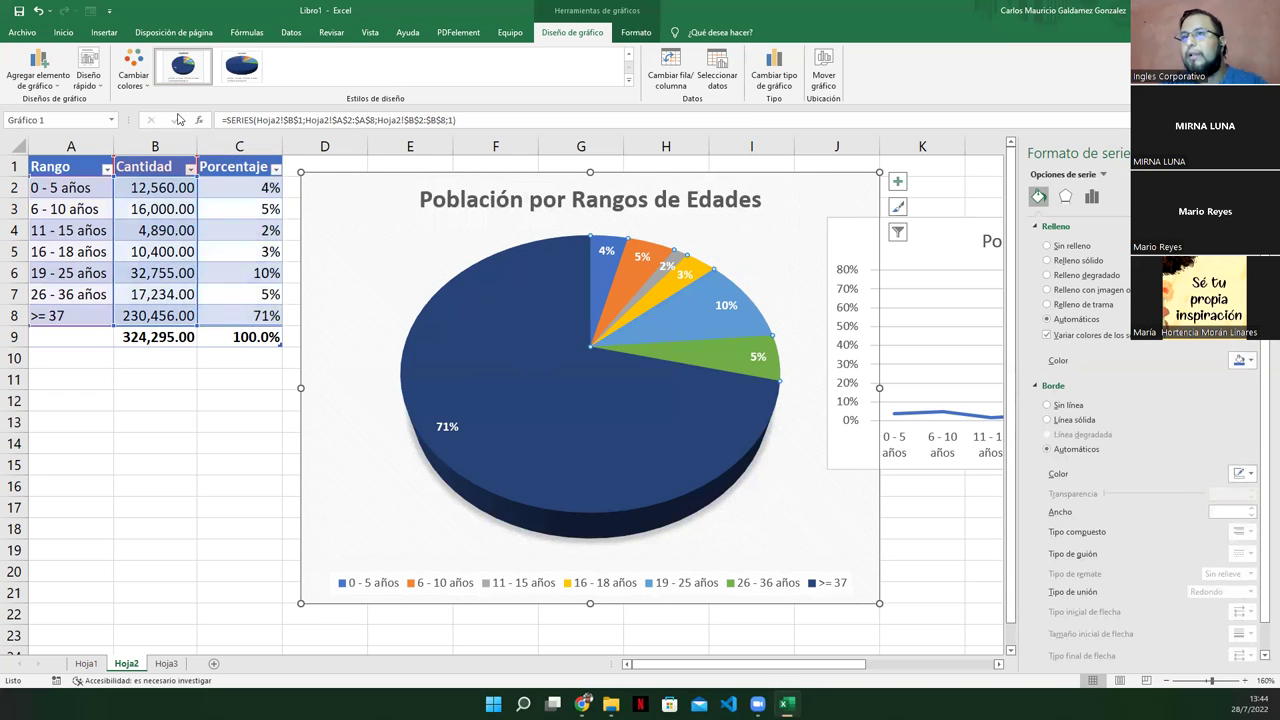
{"action": "left_click", "coordinate": [43, 88]}
{"action": "mouse_move", "coordinate": [58, 100]}
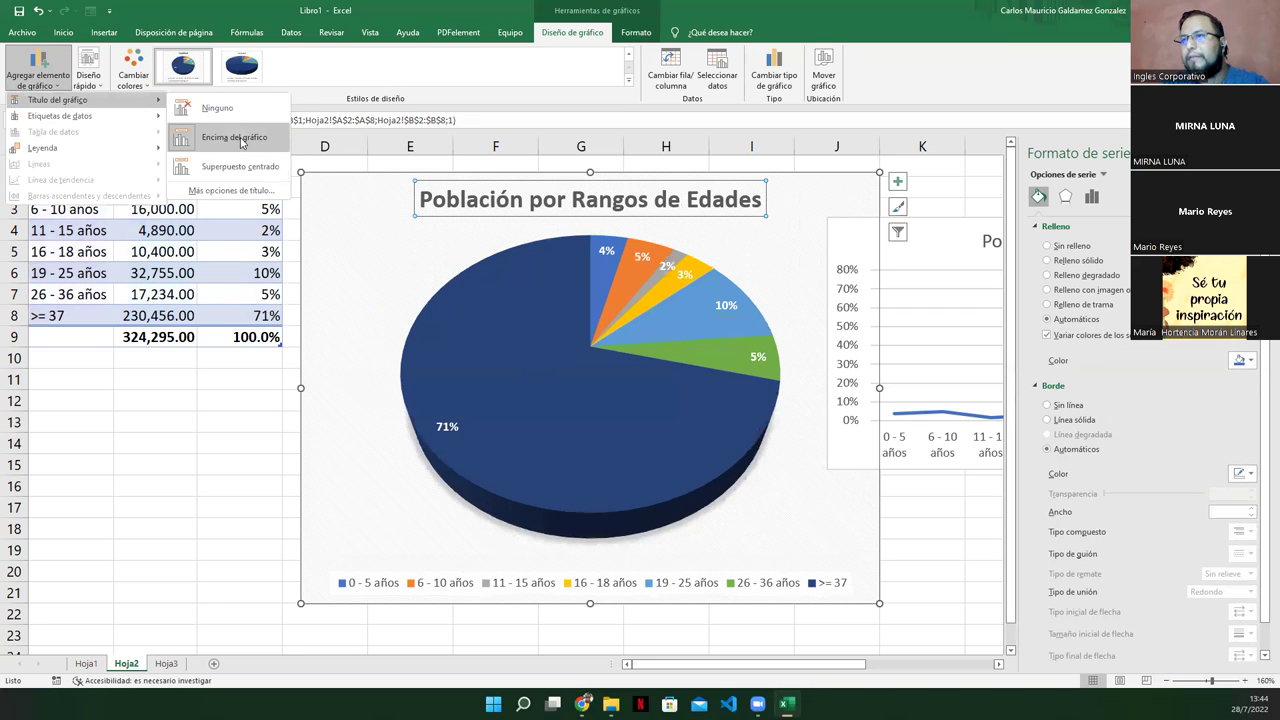
{"action": "left_click", "coordinate": [240, 142]}
{"action": "left_click", "coordinate": [38, 70]}
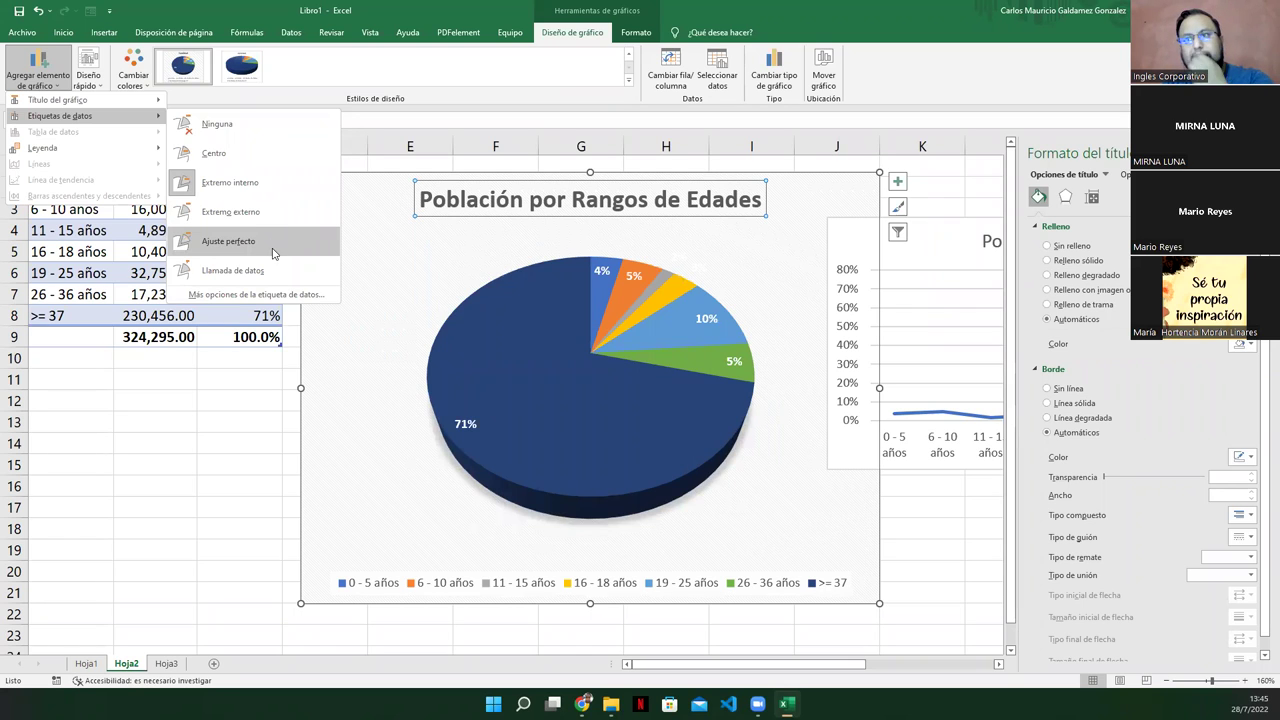
Step: Add callout data labels and start spreading the 16 - 18, 11 - 15, 6 - 10 and 0 - 5 años labels
{"action": "left_click", "coordinate": [280, 282]}
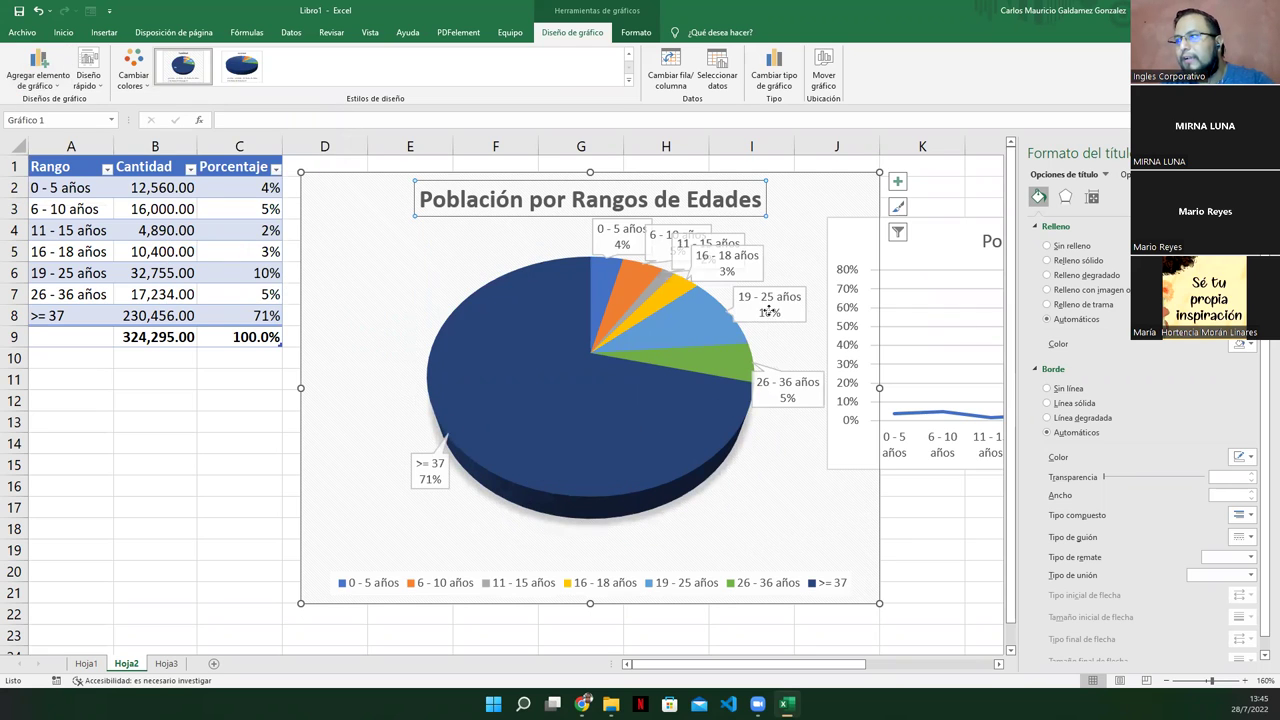
{"action": "left_click", "coordinate": [767, 306]}
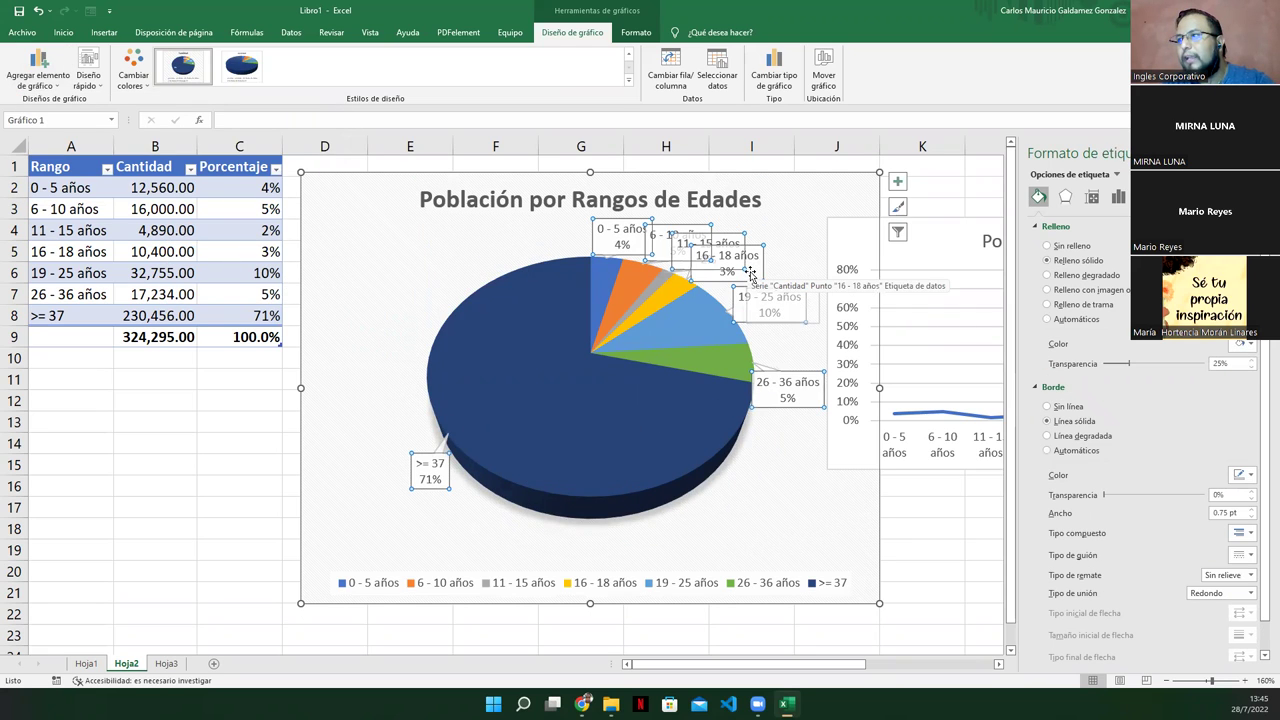
{"action": "left_click", "coordinate": [750, 272]}
{"action": "left_click_drag", "start_coordinate": [800, 271], "coordinate": [803, 271]}
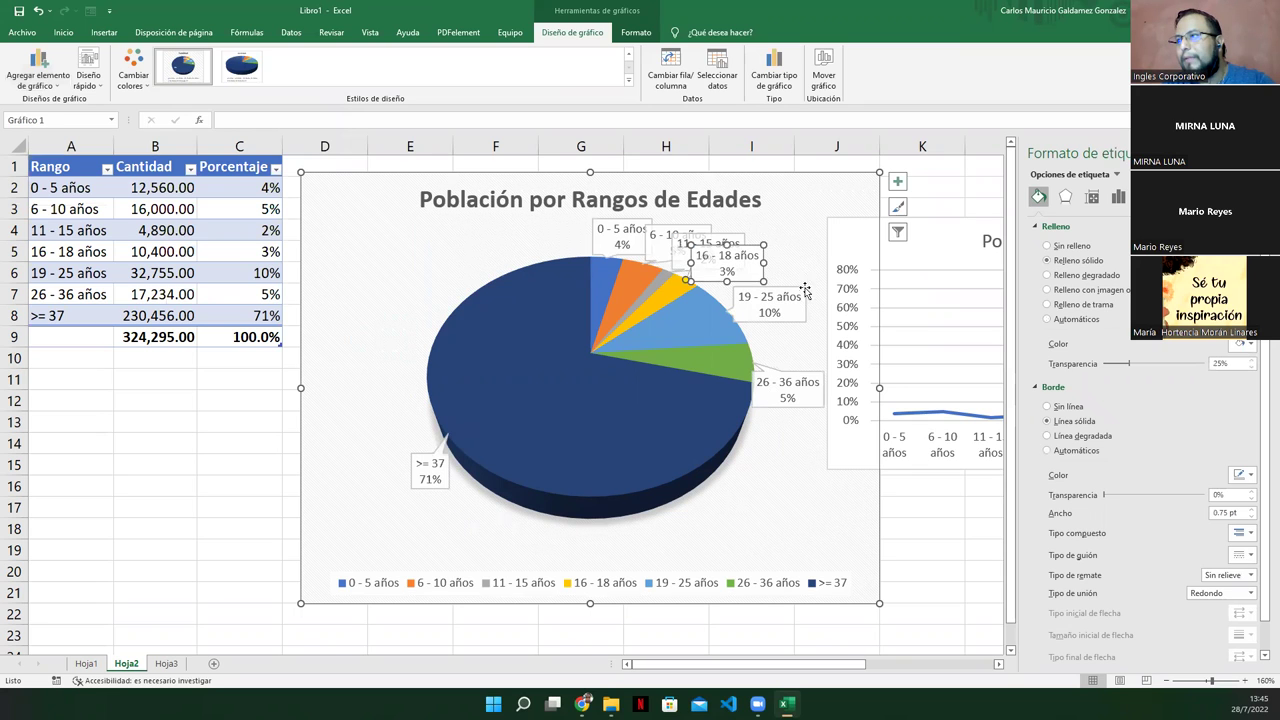
{"action": "left_click_drag", "start_coordinate": [716, 244], "coordinate": [773, 226]}
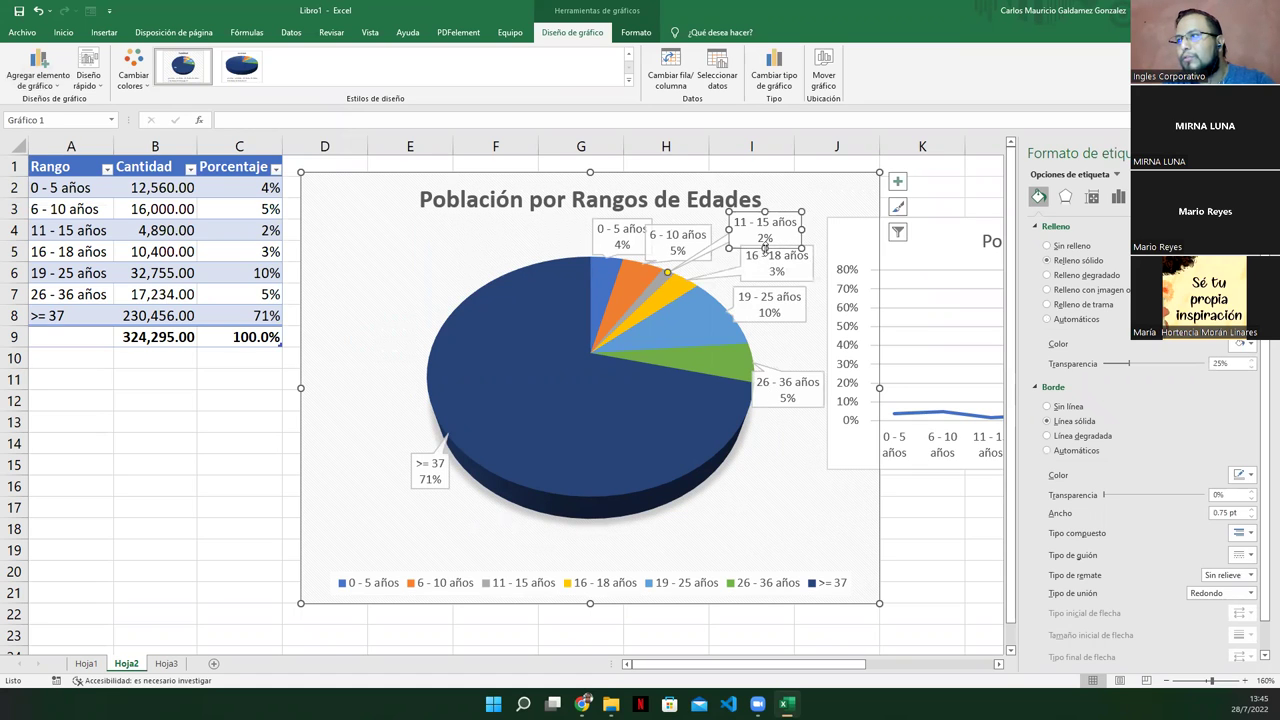
{"action": "left_click", "coordinate": [668, 246]}
{"action": "left_click_drag", "start_coordinate": [604, 266], "coordinate": [508, 308]}
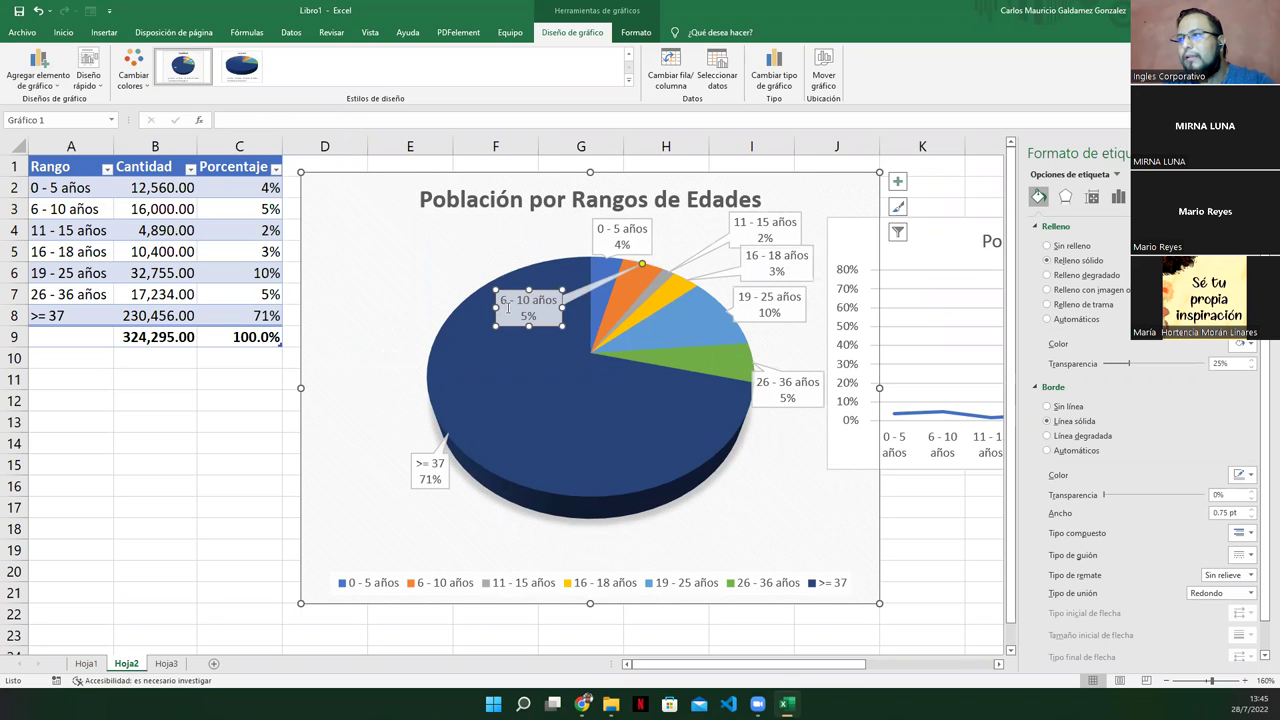
{"action": "left_click_drag", "start_coordinate": [621, 243], "coordinate": [552, 243]}
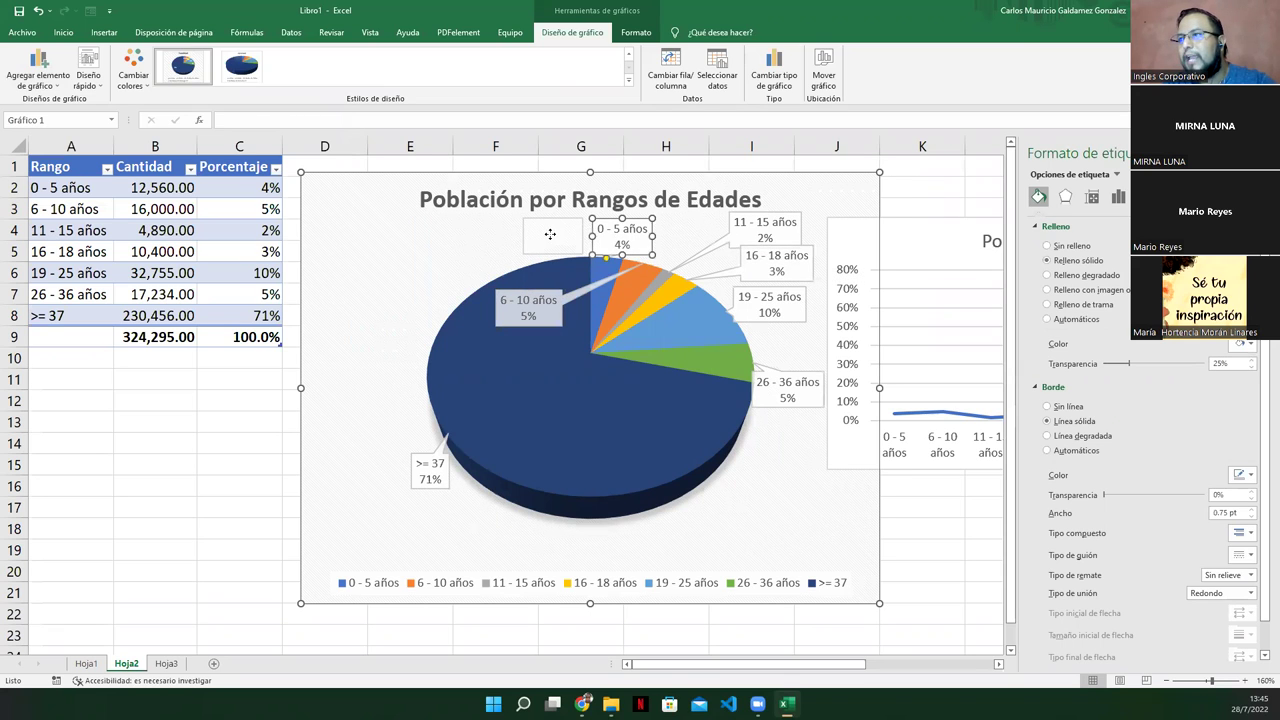
Step: Place the 11 - 15 and 6 - 10 años labels above the pie and nudge the 19 - 25 label
{"action": "left_click", "coordinate": [752, 234]}
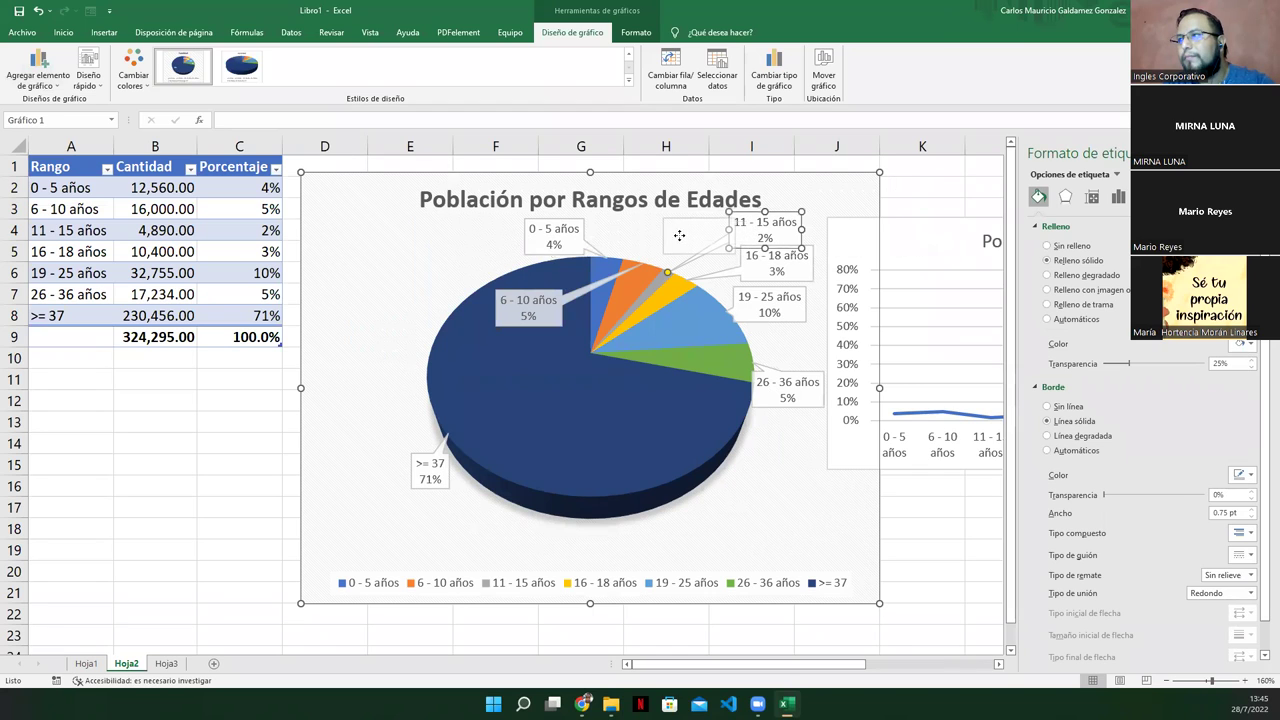
{"action": "left_click_drag", "start_coordinate": [678, 244], "coordinate": [463, 240]}
{"action": "left_click", "coordinate": [522, 314]}
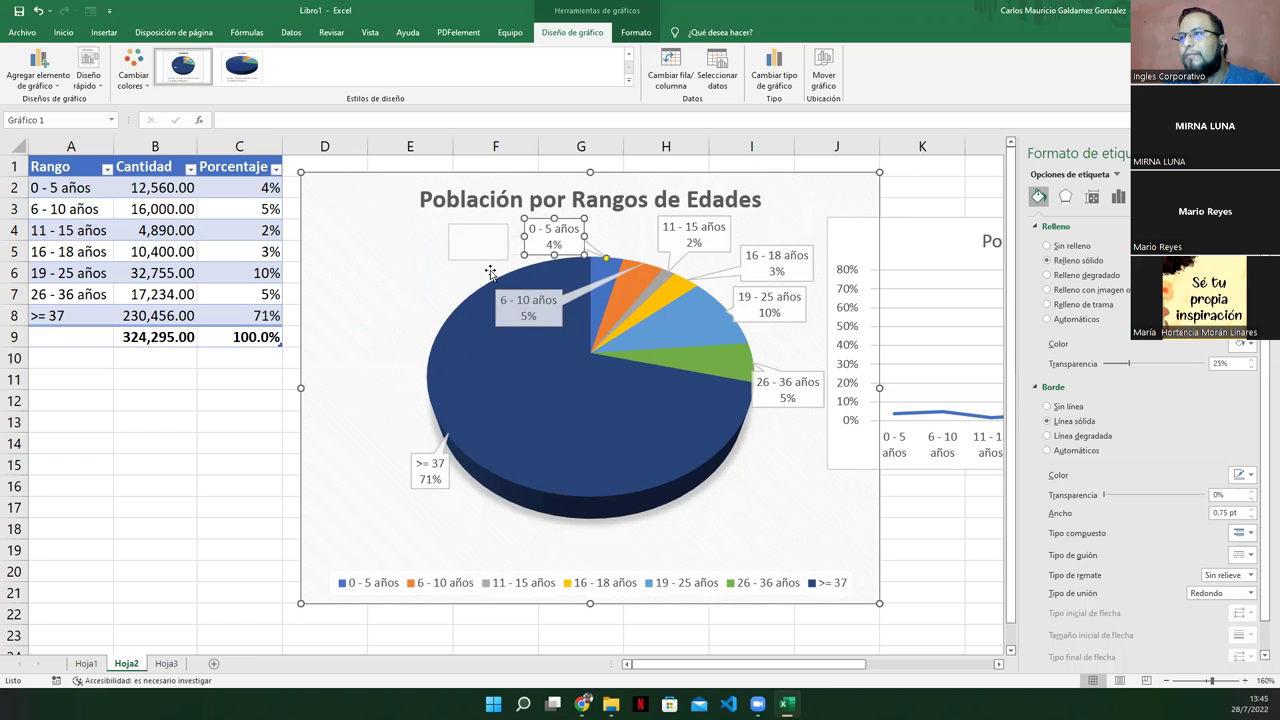
{"action": "left_click_drag", "start_coordinate": [530, 313], "coordinate": [529, 308]}
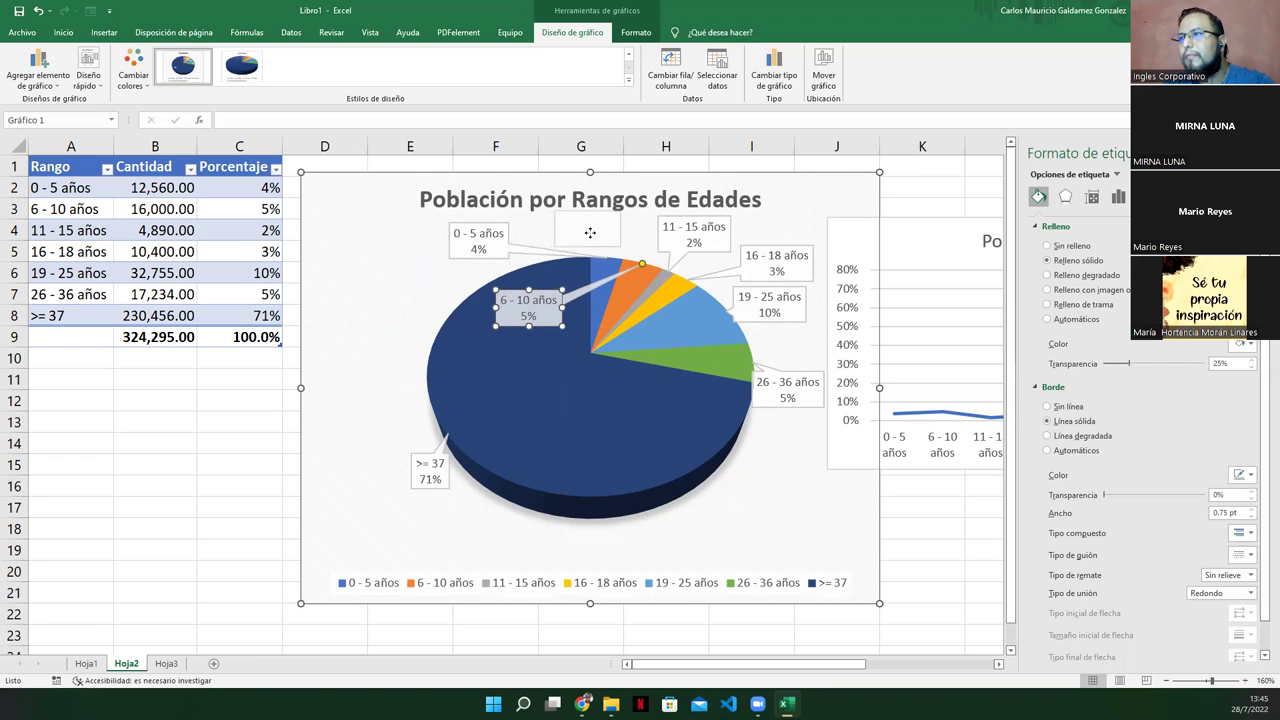
{"action": "left_click_drag", "start_coordinate": [594, 268], "coordinate": [594, 240]}
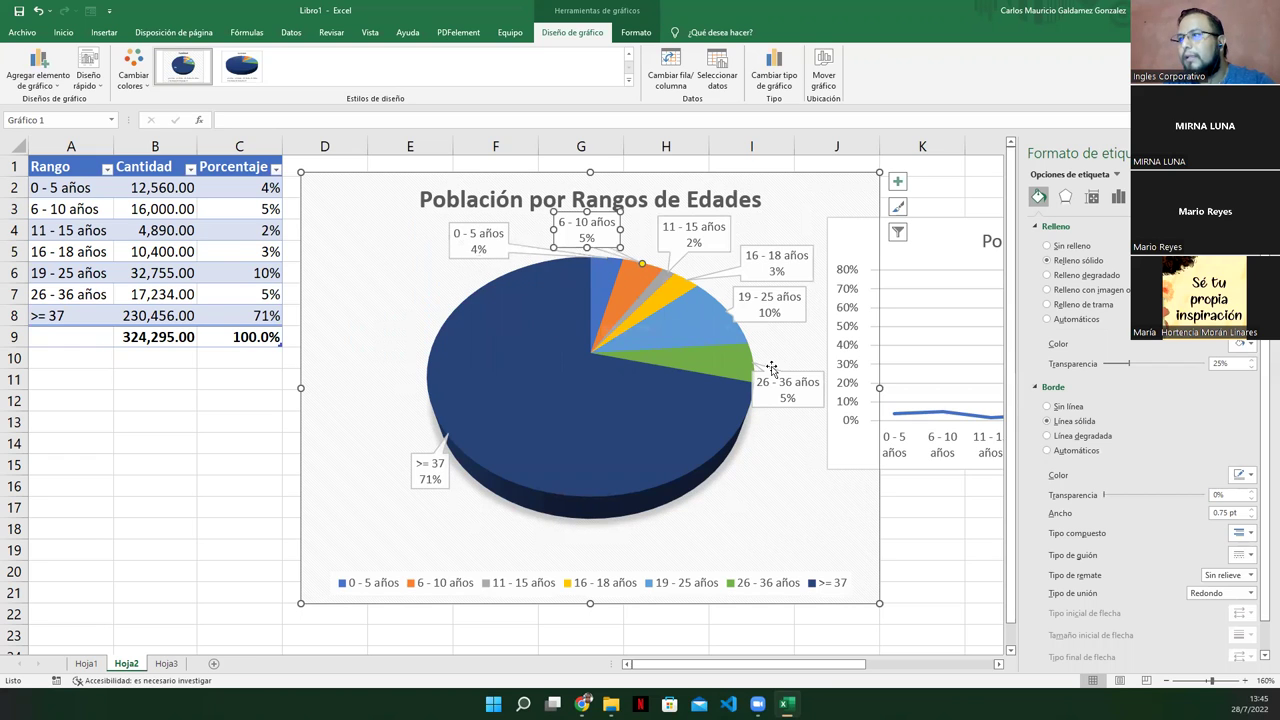
{"action": "left_click_drag", "start_coordinate": [777, 313], "coordinate": [789, 327]}
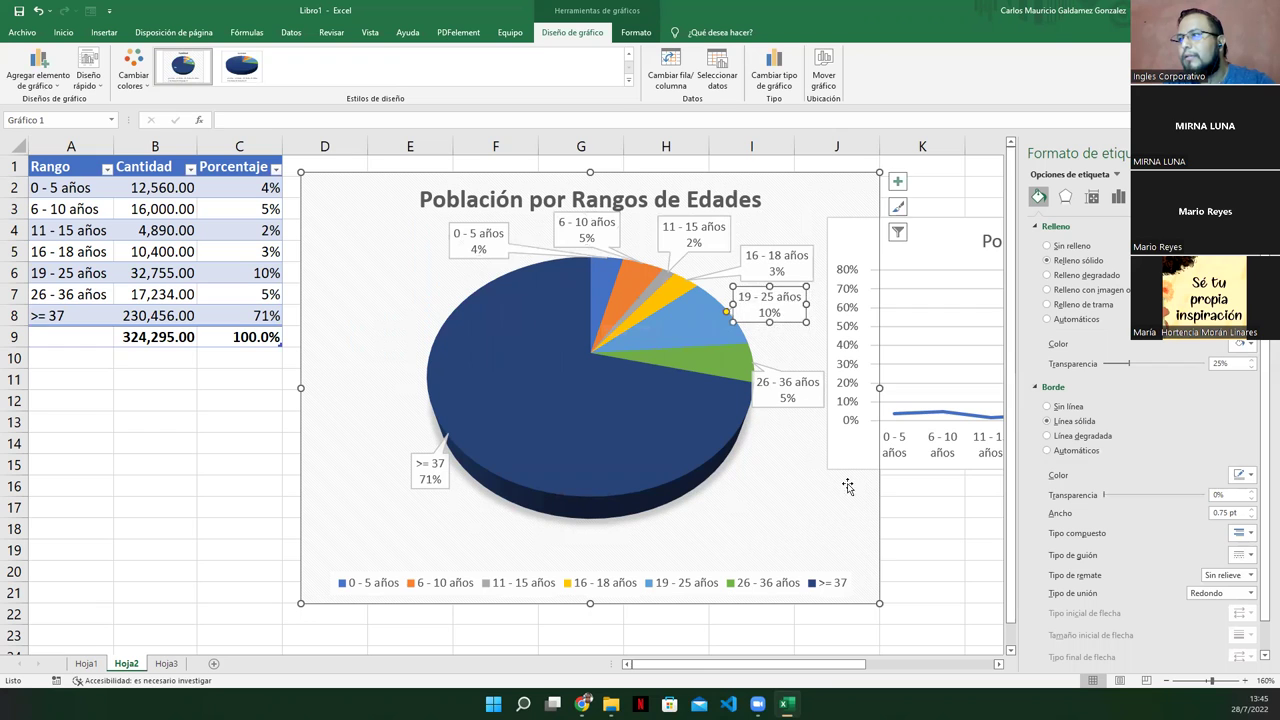
{"action": "left_click_drag", "start_coordinate": [930, 367], "coordinate": [990, 265]}
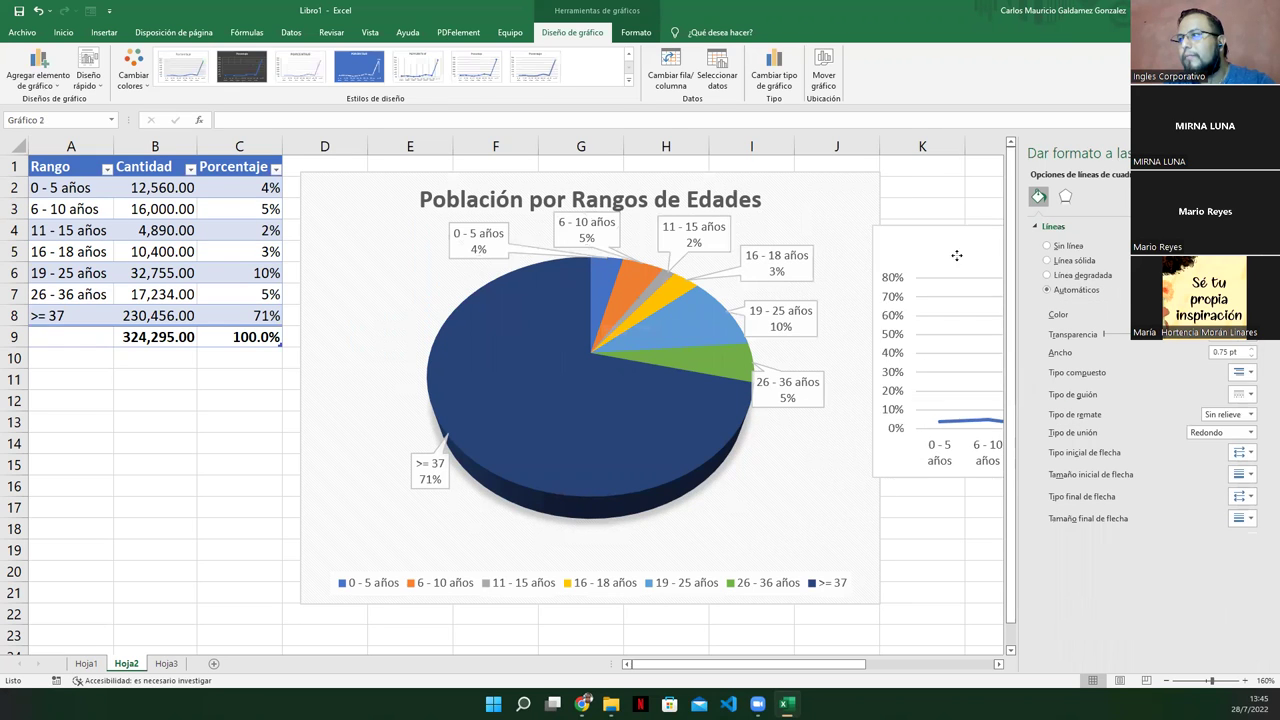
{"action": "left_click", "coordinate": [597, 240]}
{"action": "left_click", "coordinate": [597, 240]}
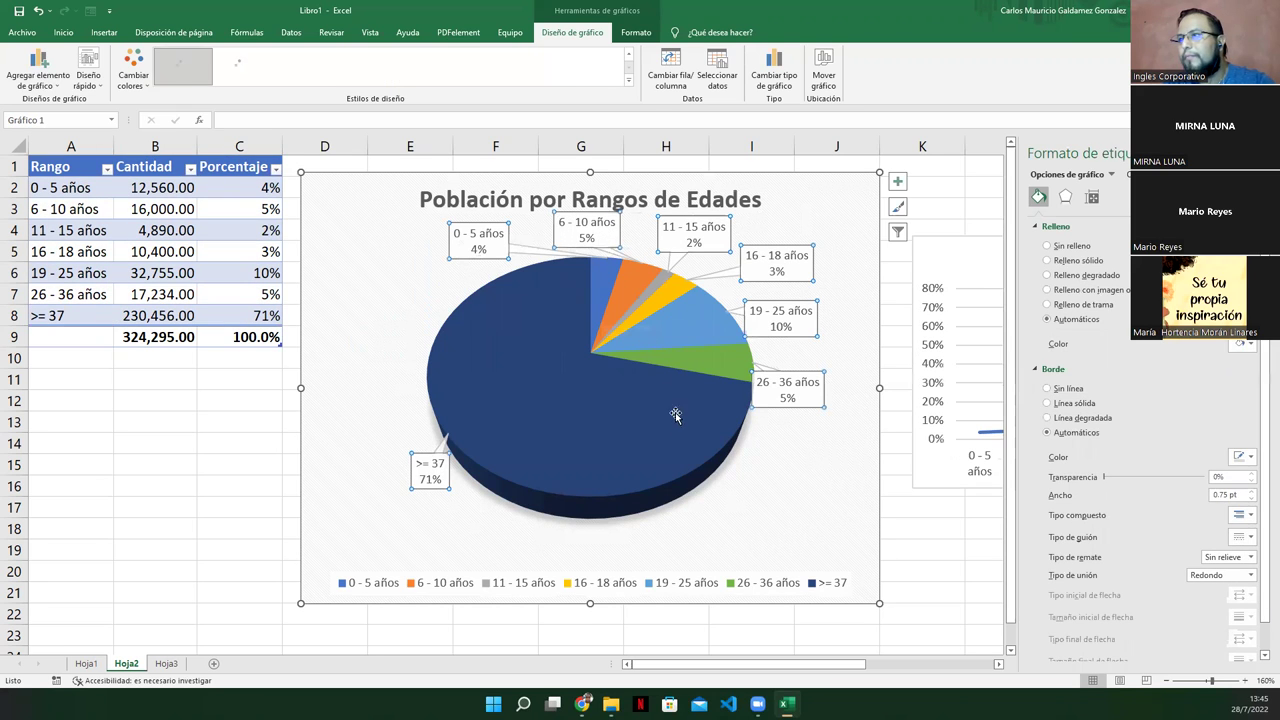
{"action": "left_click", "coordinate": [594, 234]}
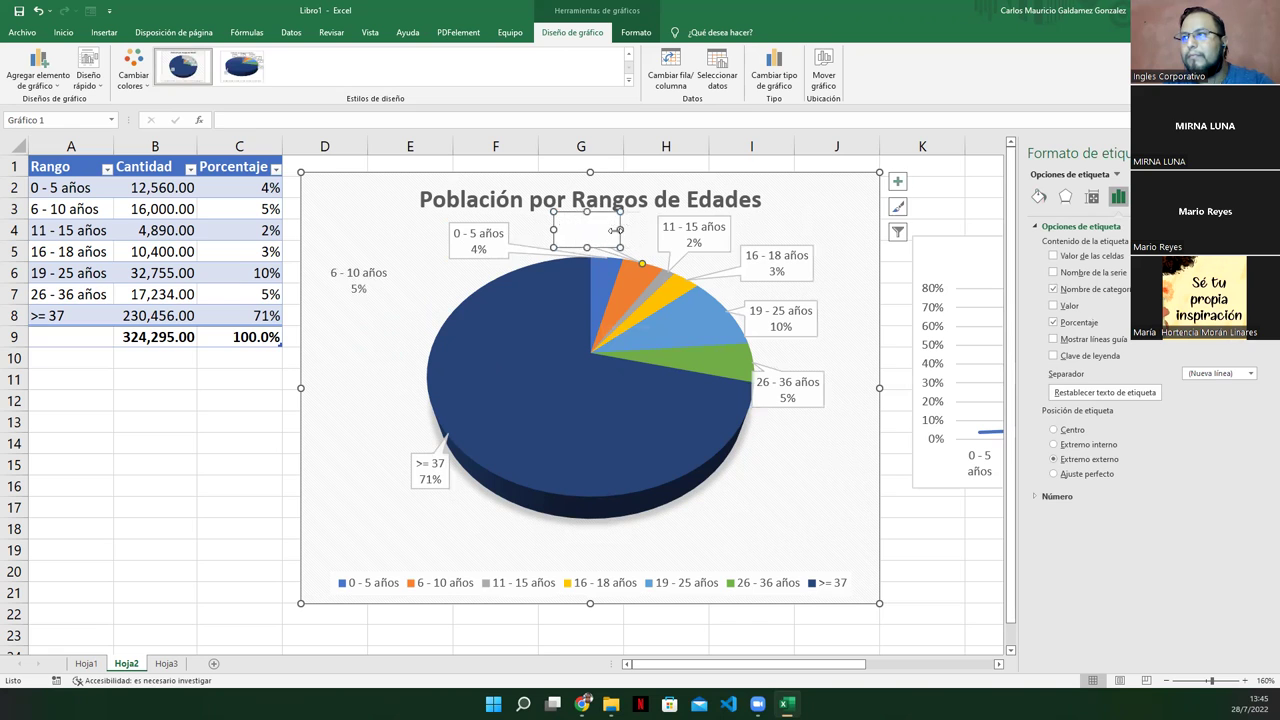
{"action": "left_click_drag", "start_coordinate": [617, 232], "coordinate": [615, 232]}
Step: Move the >= 37 label up beside its slice
{"action": "left_click", "coordinate": [772, 525]}
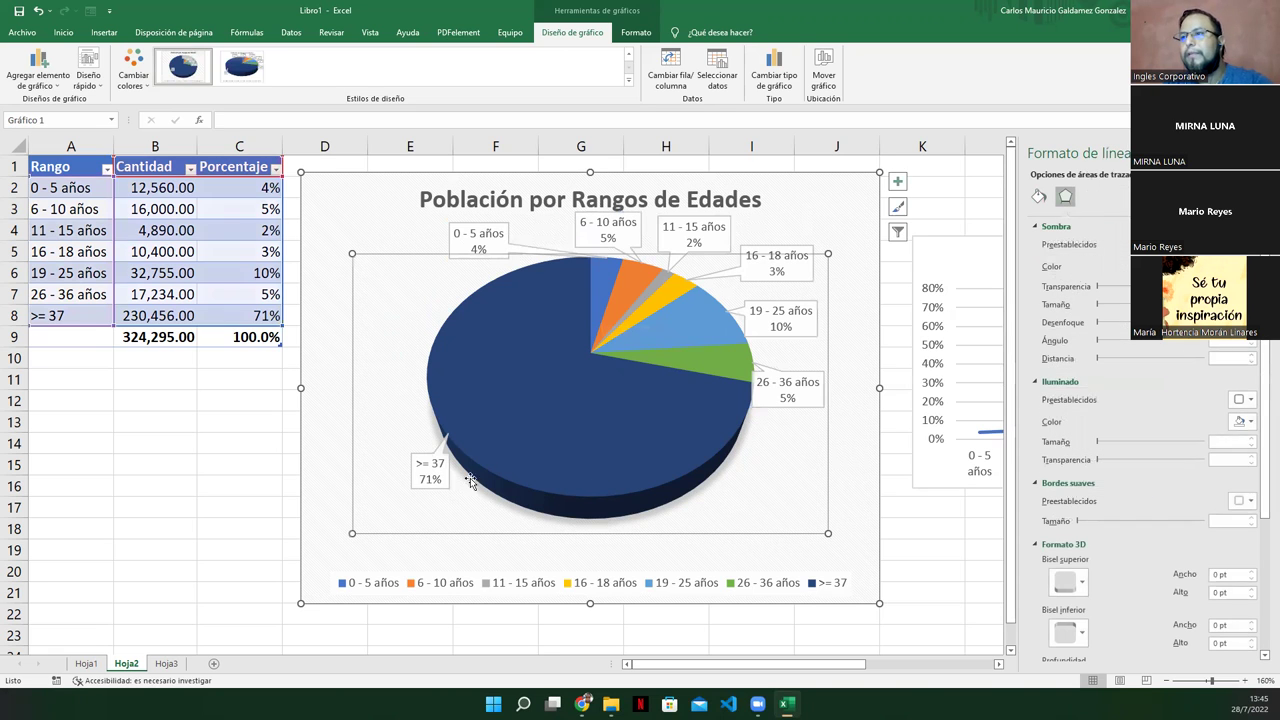
{"action": "left_click", "coordinate": [424, 476]}
{"action": "left_click", "coordinate": [407, 476]}
{"action": "left_click_drag", "start_coordinate": [407, 476], "coordinate": [389, 460]}
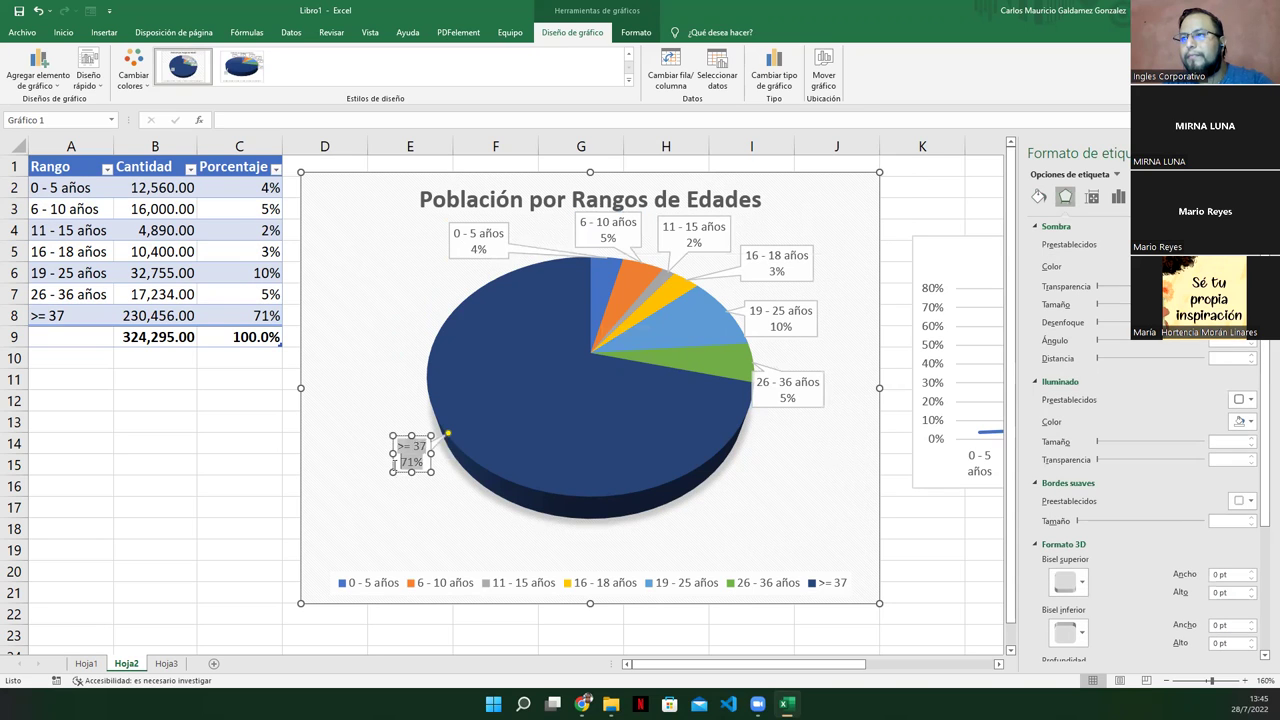
{"action": "left_click", "coordinate": [403, 474]}
{"action": "left_click", "coordinate": [403, 474]}
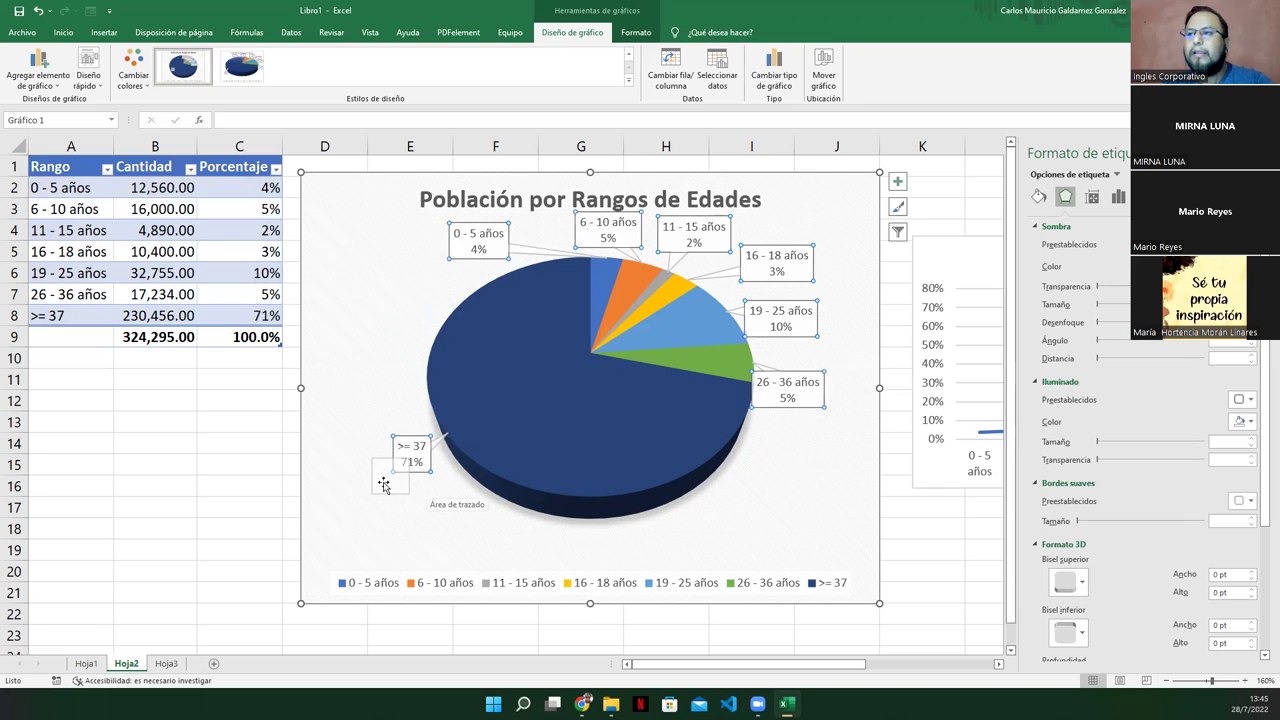
{"action": "left_click", "coordinate": [420, 514]}
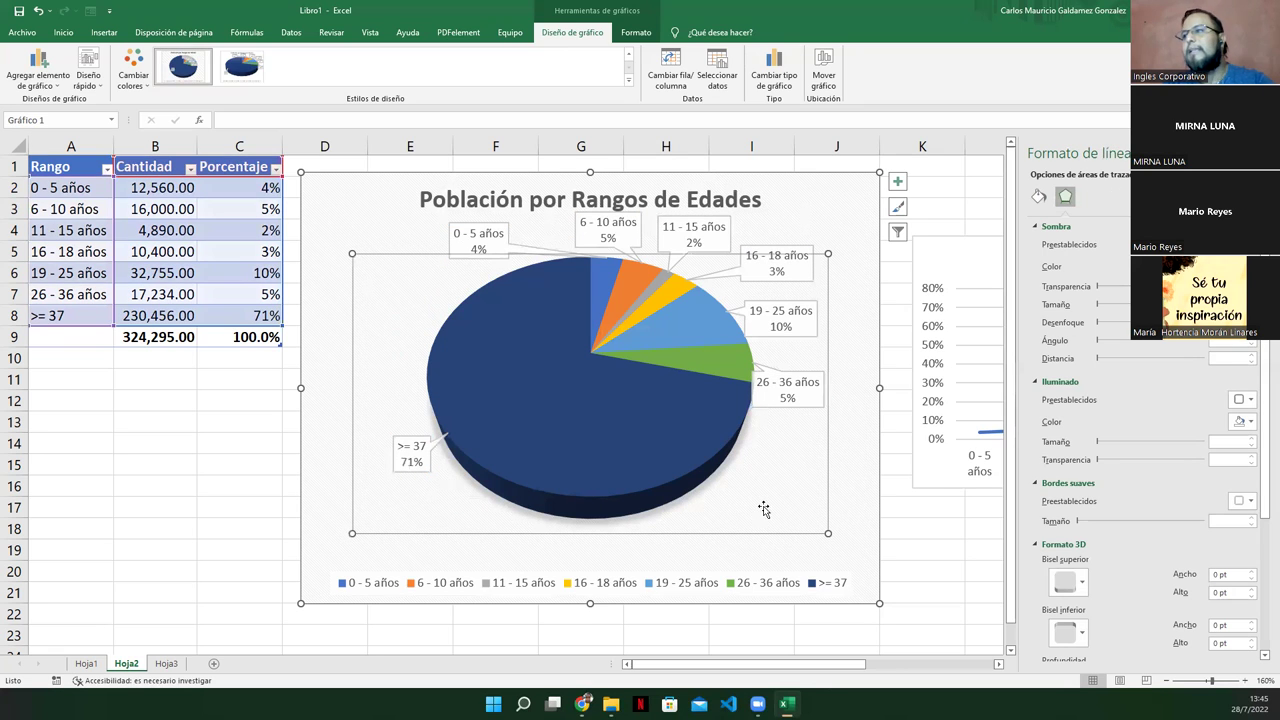
{"action": "mouse_move", "coordinate": [631, 498]}
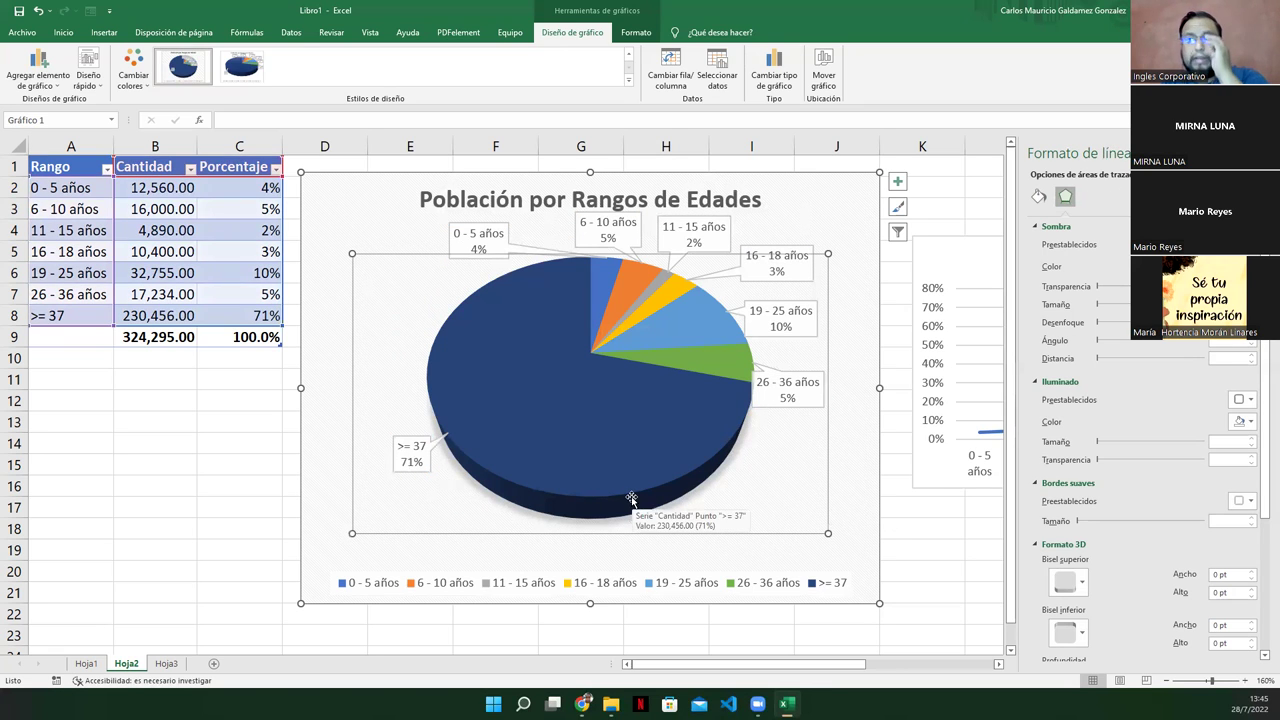
{"action": "left_click", "coordinate": [590, 200]}
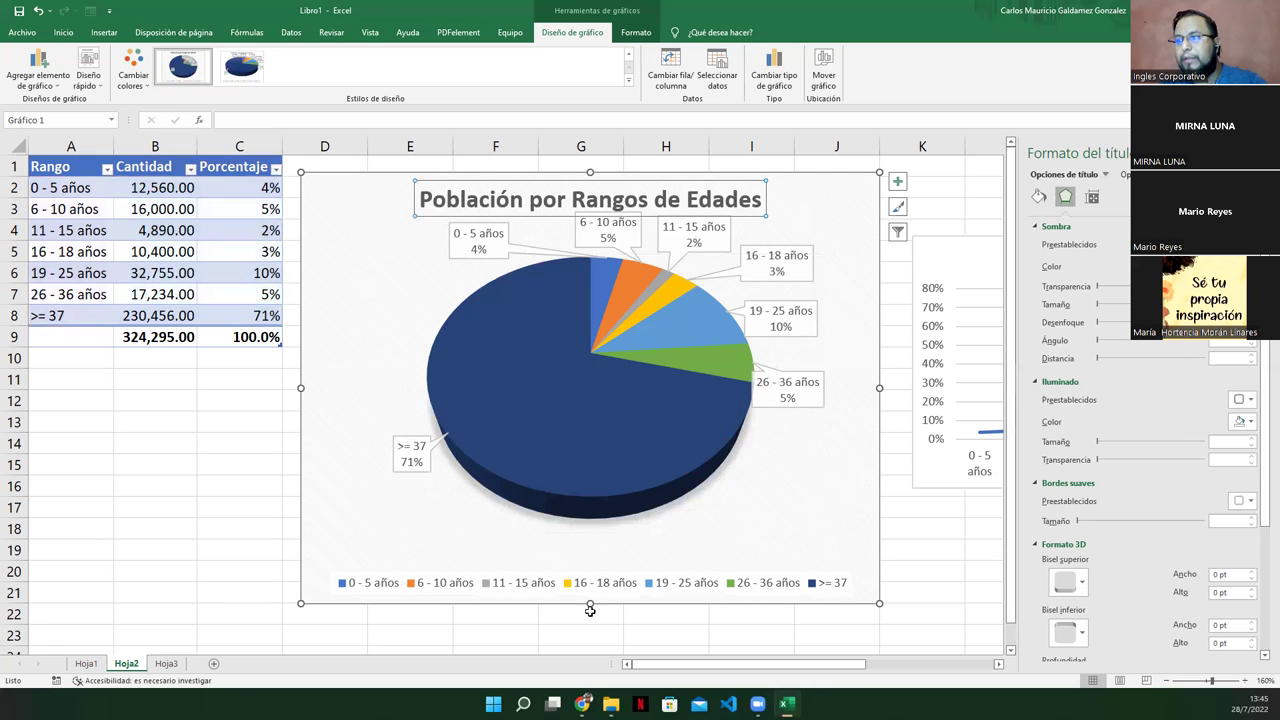
Step: Extend the chart downward and lower the plot area and chart title slightly
{"action": "left_click_drag", "start_coordinate": [590, 604], "coordinate": [590, 630]}
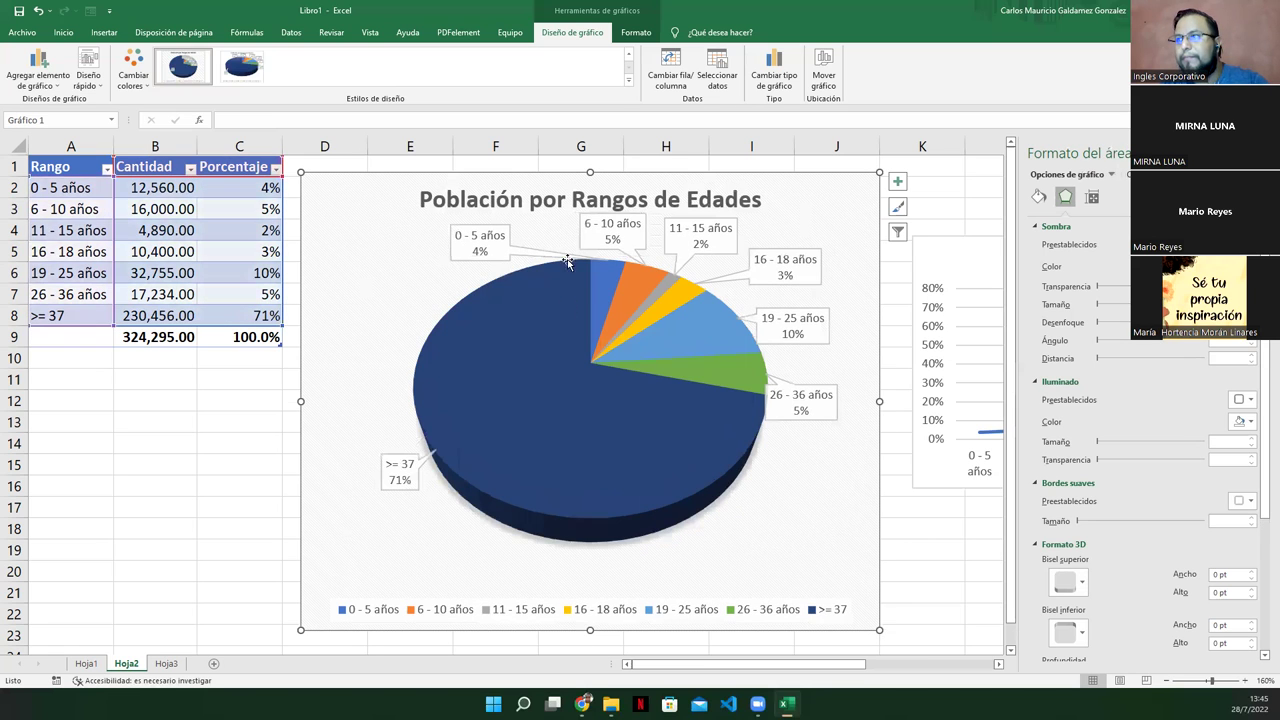
{"action": "left_click", "coordinate": [556, 355]}
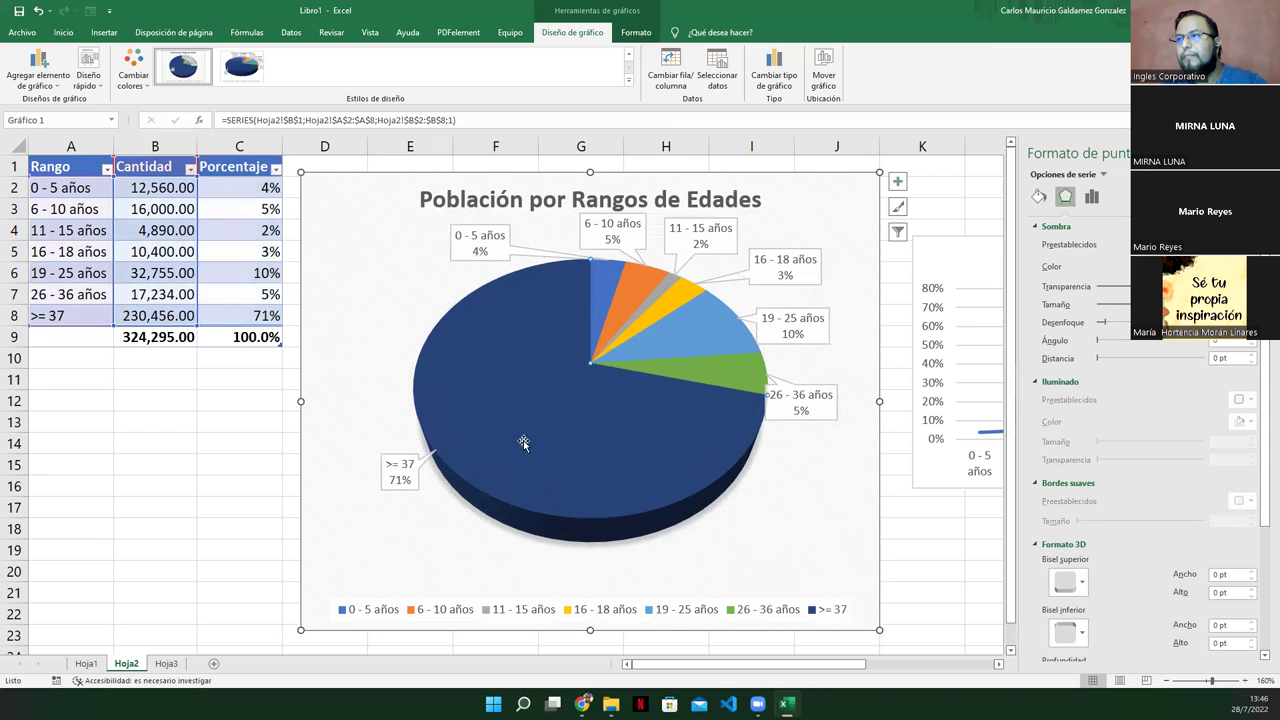
{"action": "left_click", "coordinate": [354, 408]}
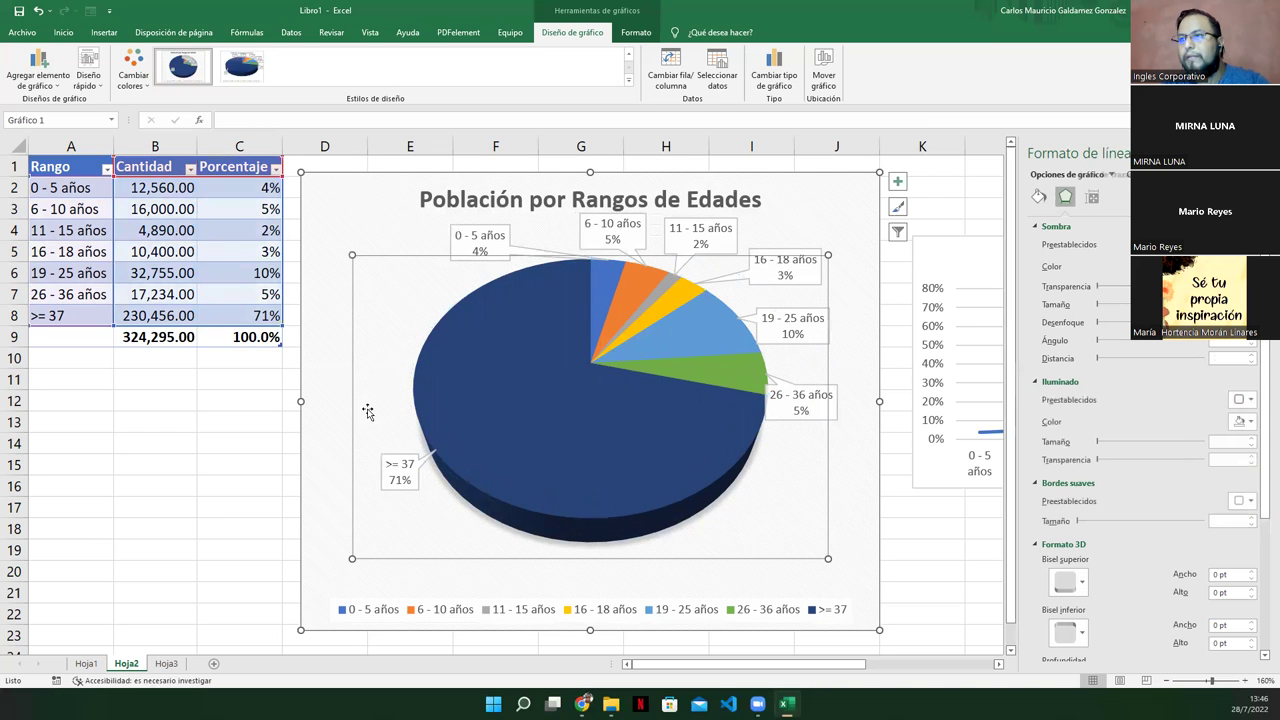
{"action": "left_click_drag", "start_coordinate": [372, 274], "coordinate": [373, 274]}
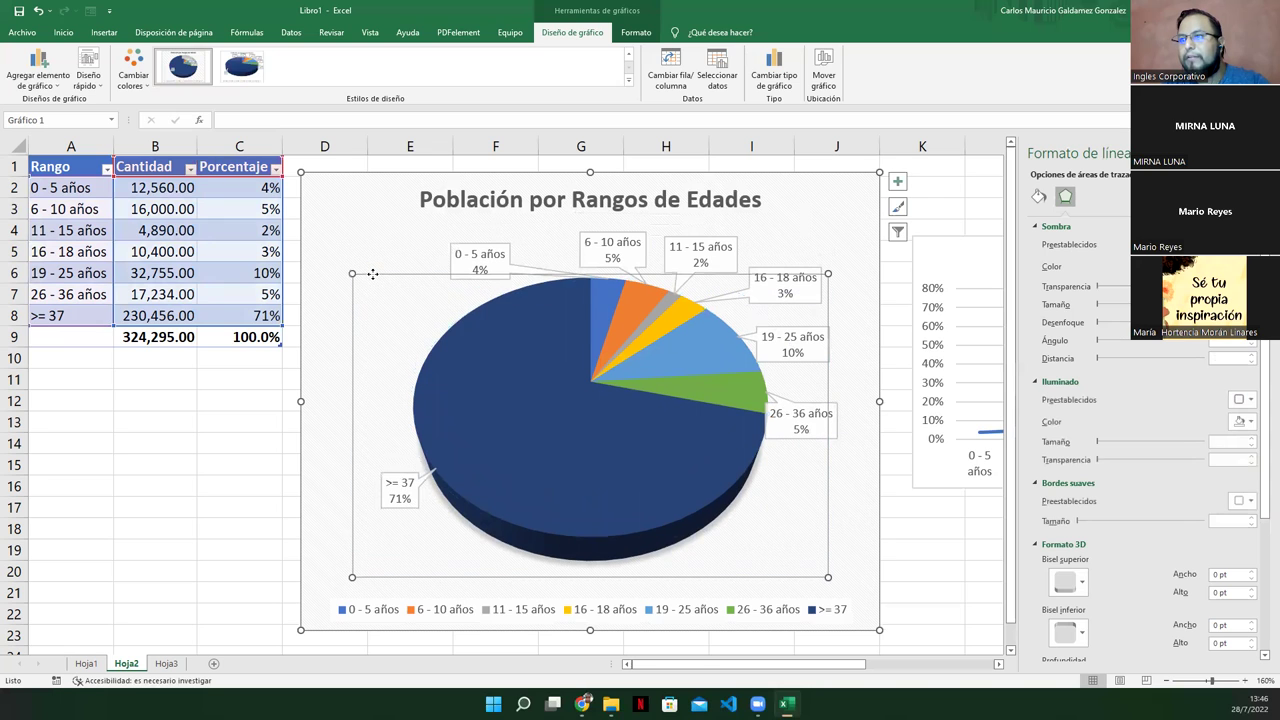
{"action": "left_click", "coordinate": [470, 203]}
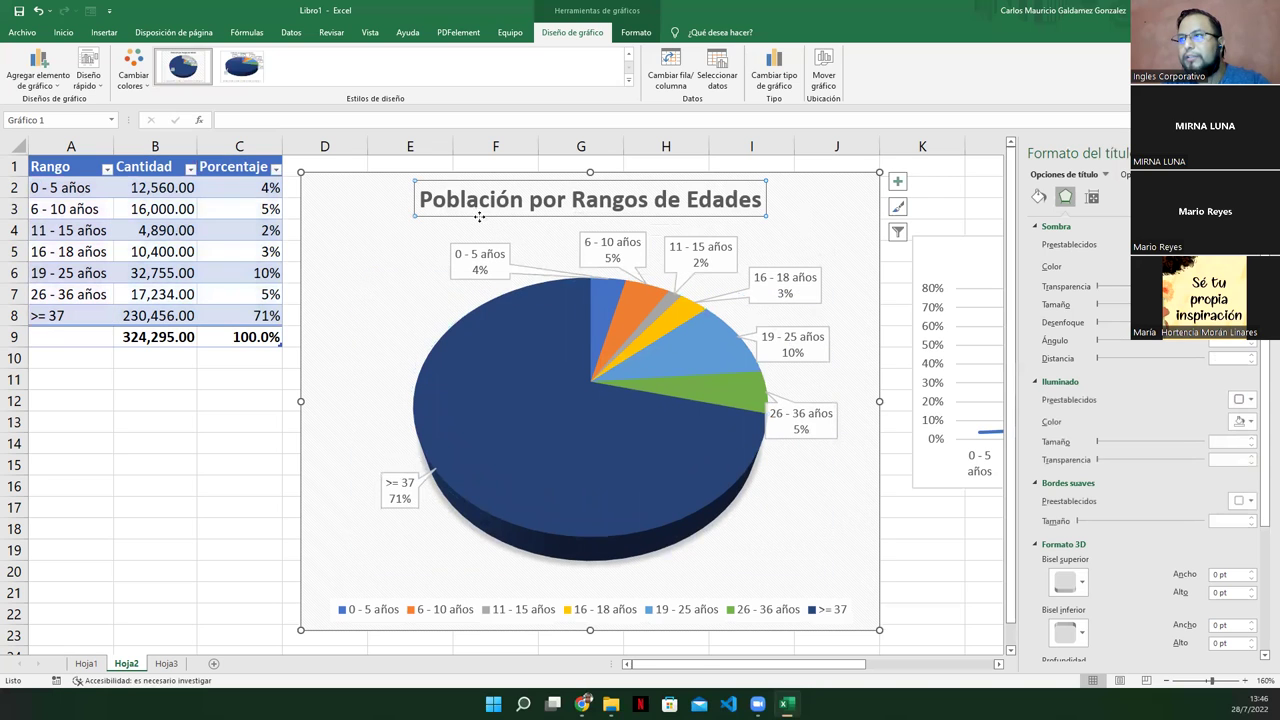
{"action": "left_click_drag", "start_coordinate": [480, 234], "coordinate": [480, 235]}
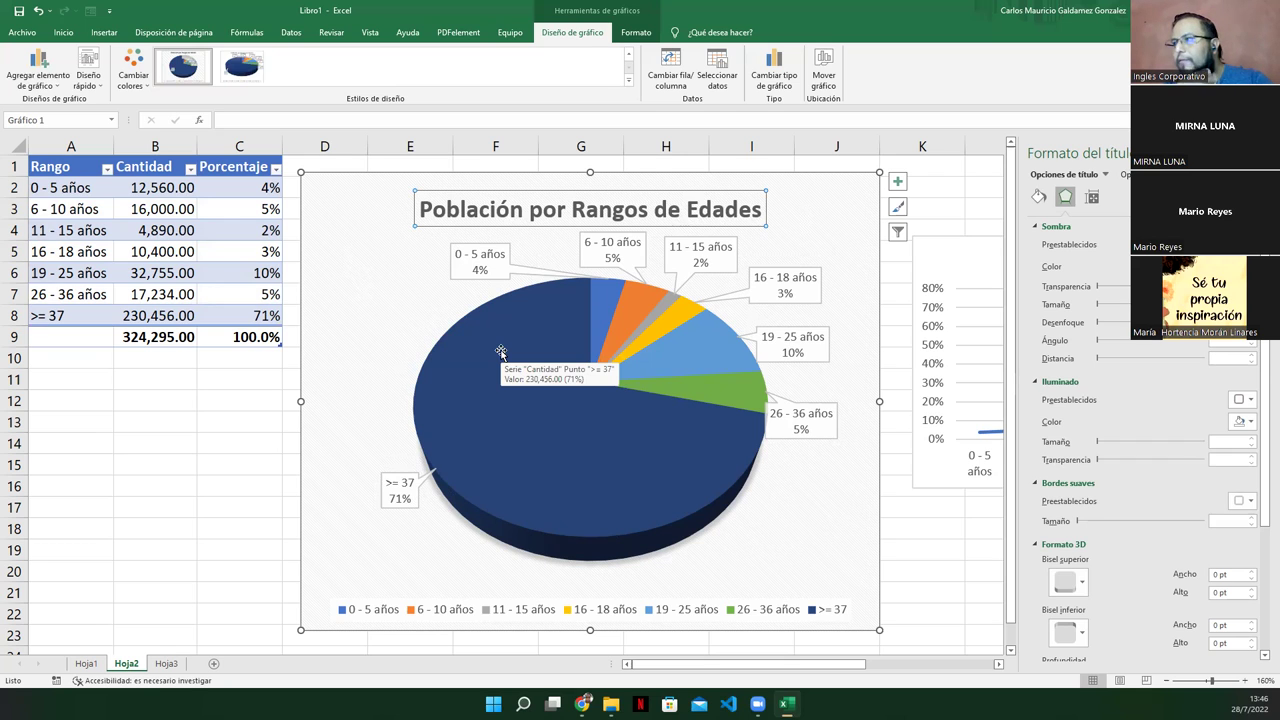
Step: Shift the pie and its labels further down and slightly left within the chart
{"action": "left_click", "coordinate": [530, 395]}
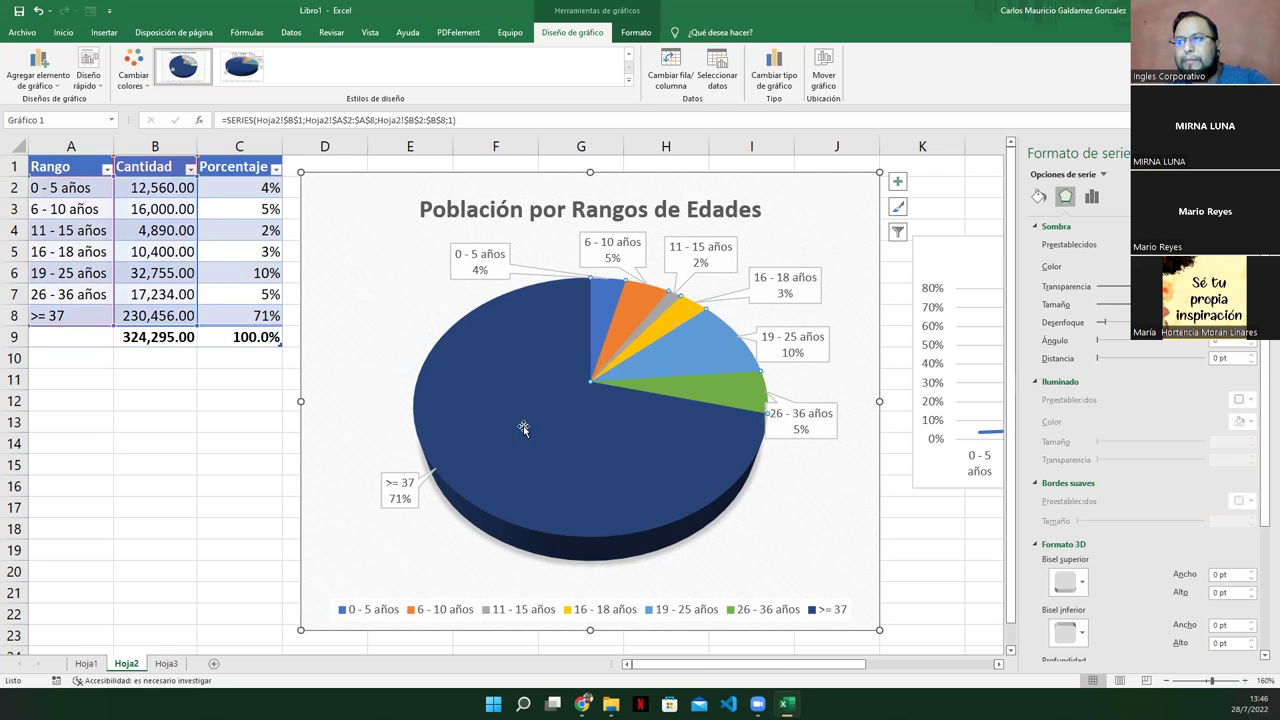
{"action": "left_click", "coordinate": [381, 348]}
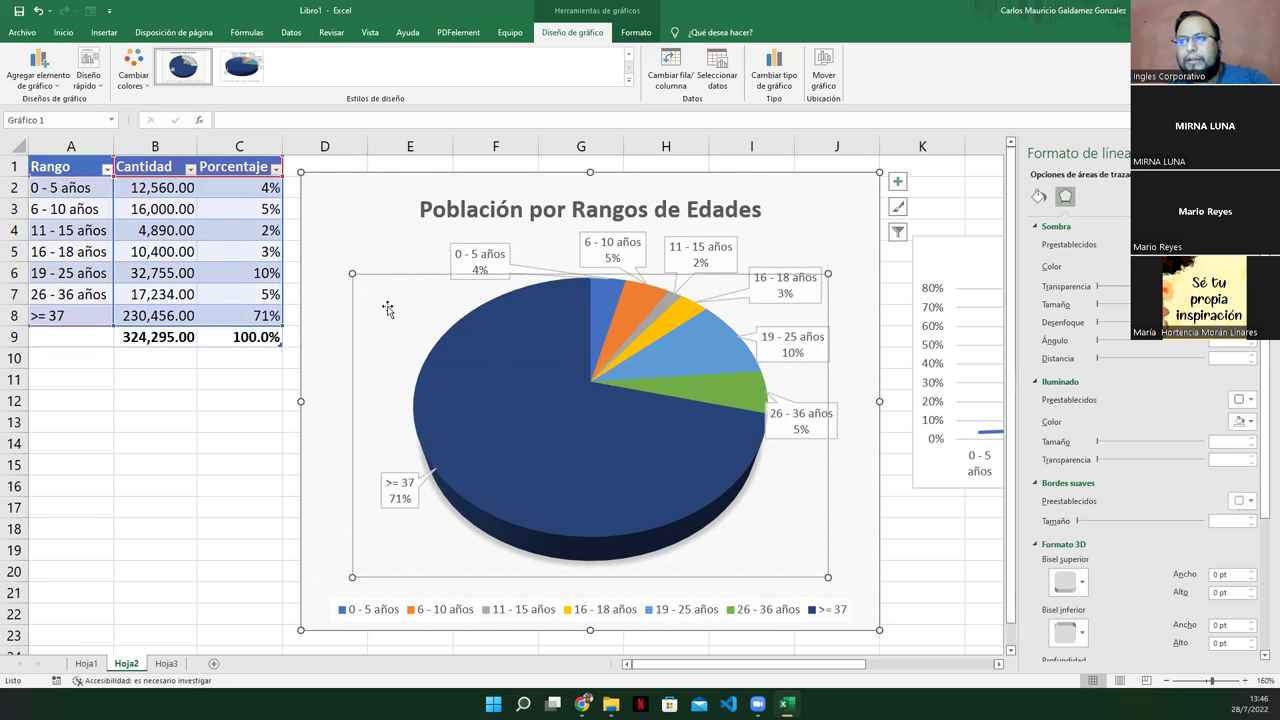
{"action": "mouse_move", "coordinate": [387, 331]}
{"action": "left_mouse_down"}
{"action": "mouse_move", "coordinate": [389, 291]}
{"action": "mouse_move", "coordinate": [367, 331]}
{"action": "mouse_move", "coordinate": [399, 347]}
{"action": "left_mouse_up"}
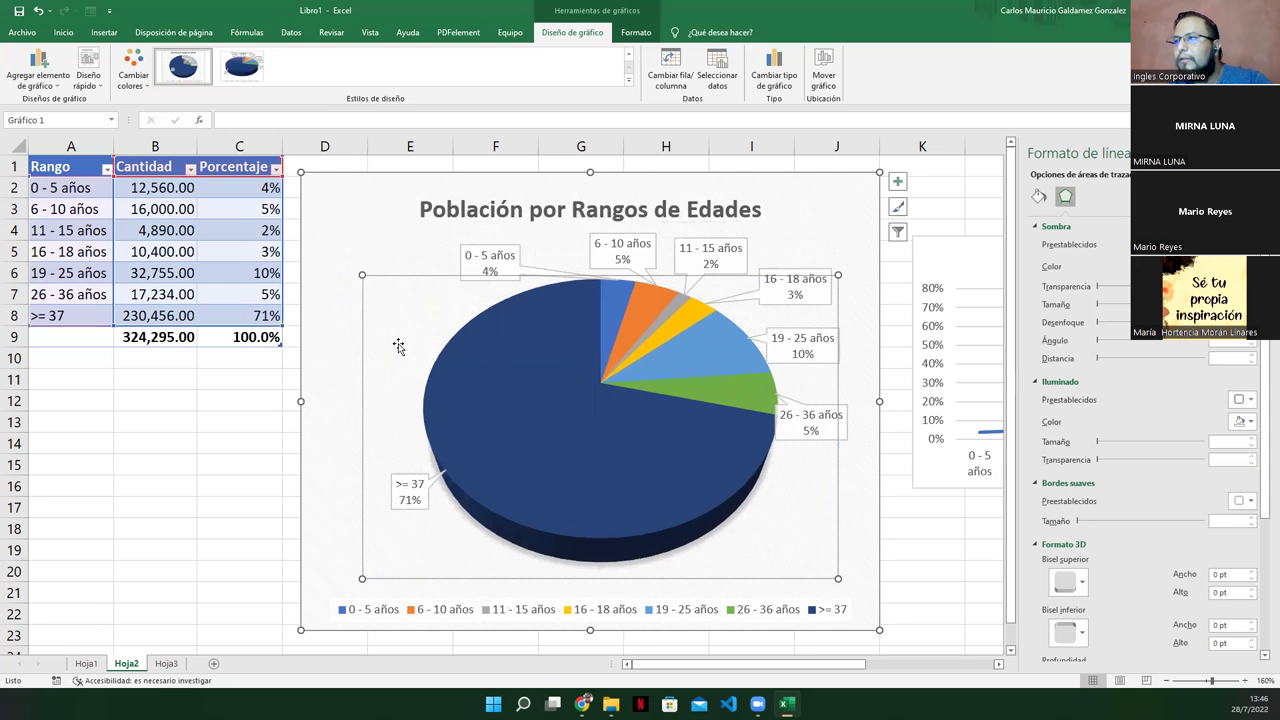
{"action": "left_click_drag", "start_coordinate": [380, 347], "coordinate": [376, 349]}
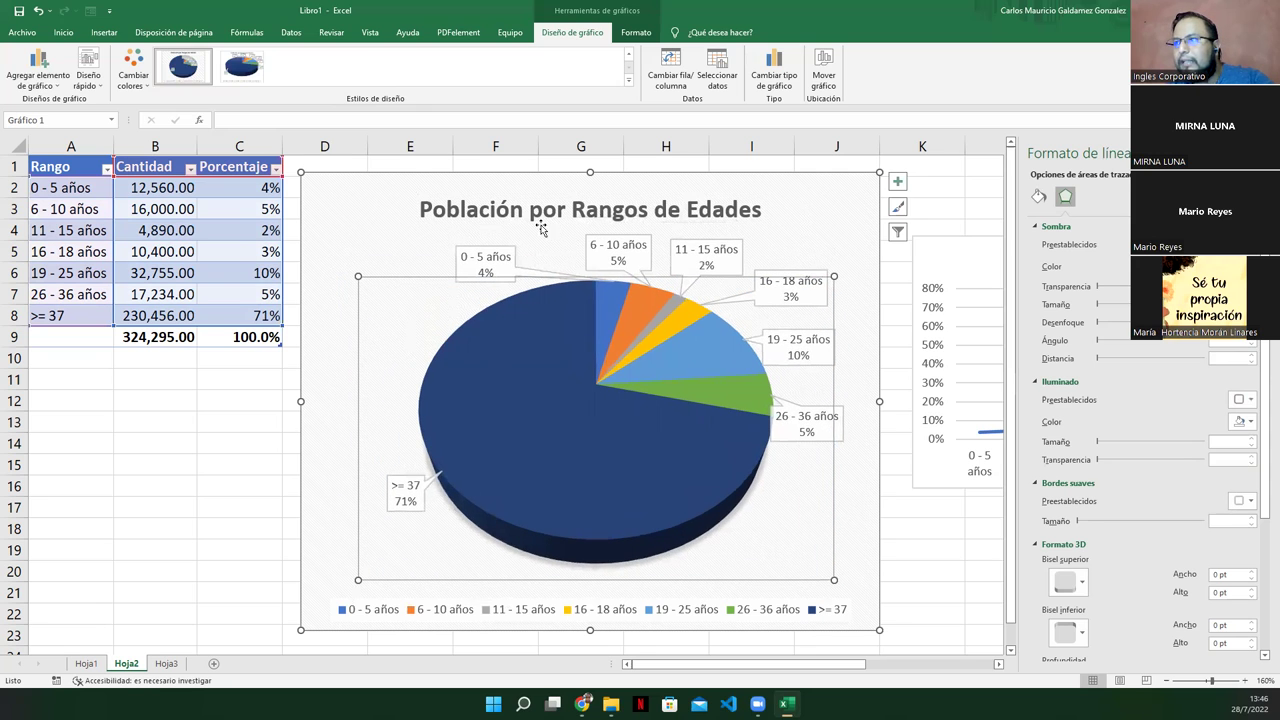
{"action": "mouse_move", "coordinate": [526, 428]}
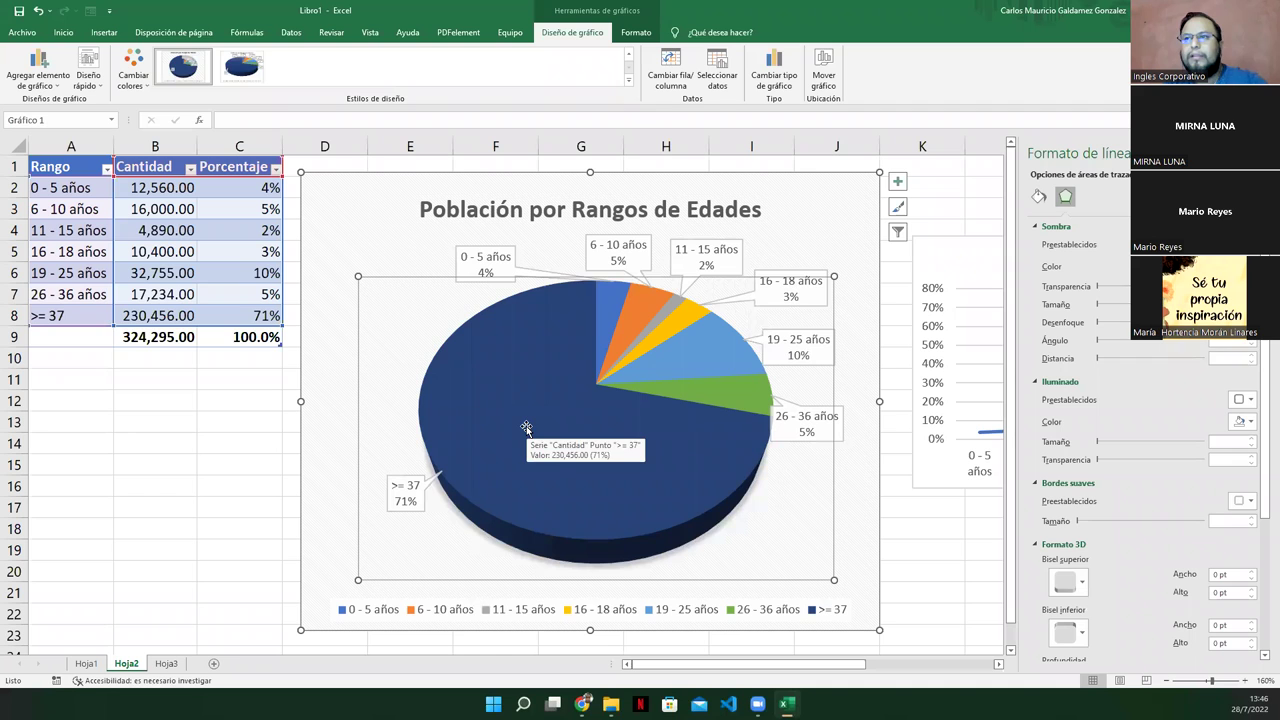
{"action": "left_click", "coordinate": [340, 348]}
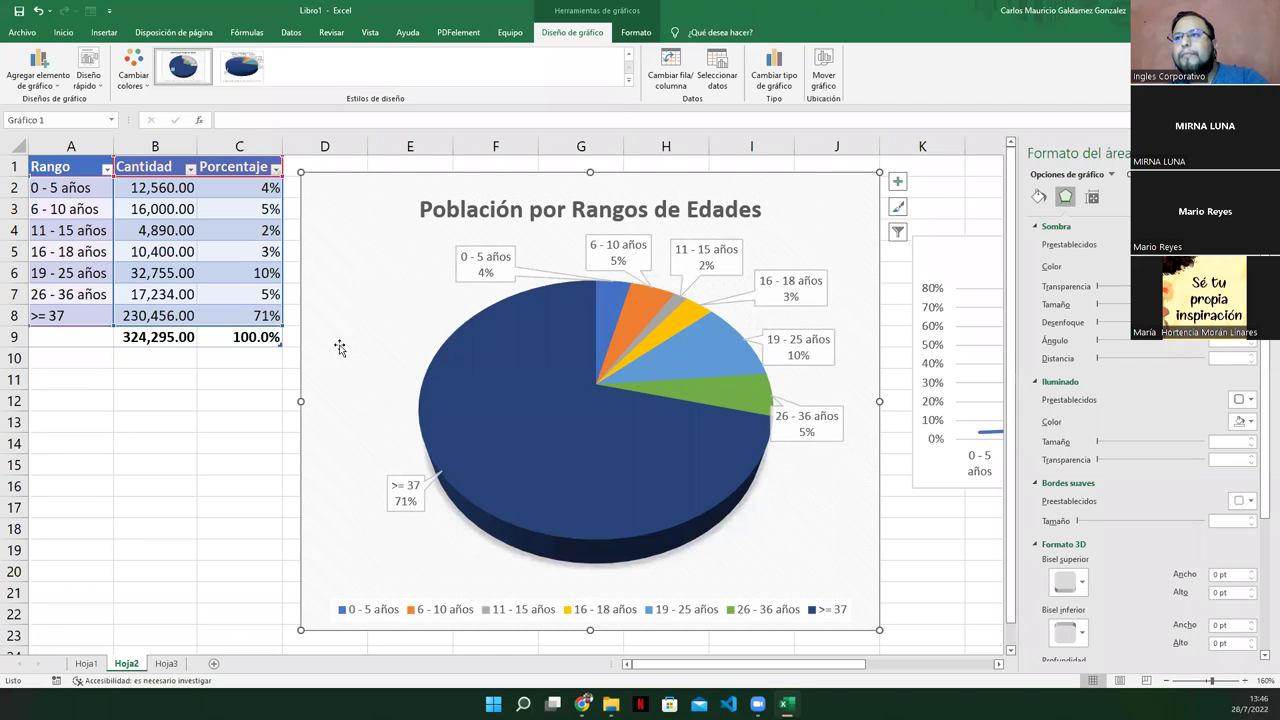
{"action": "left_click", "coordinate": [398, 320]}
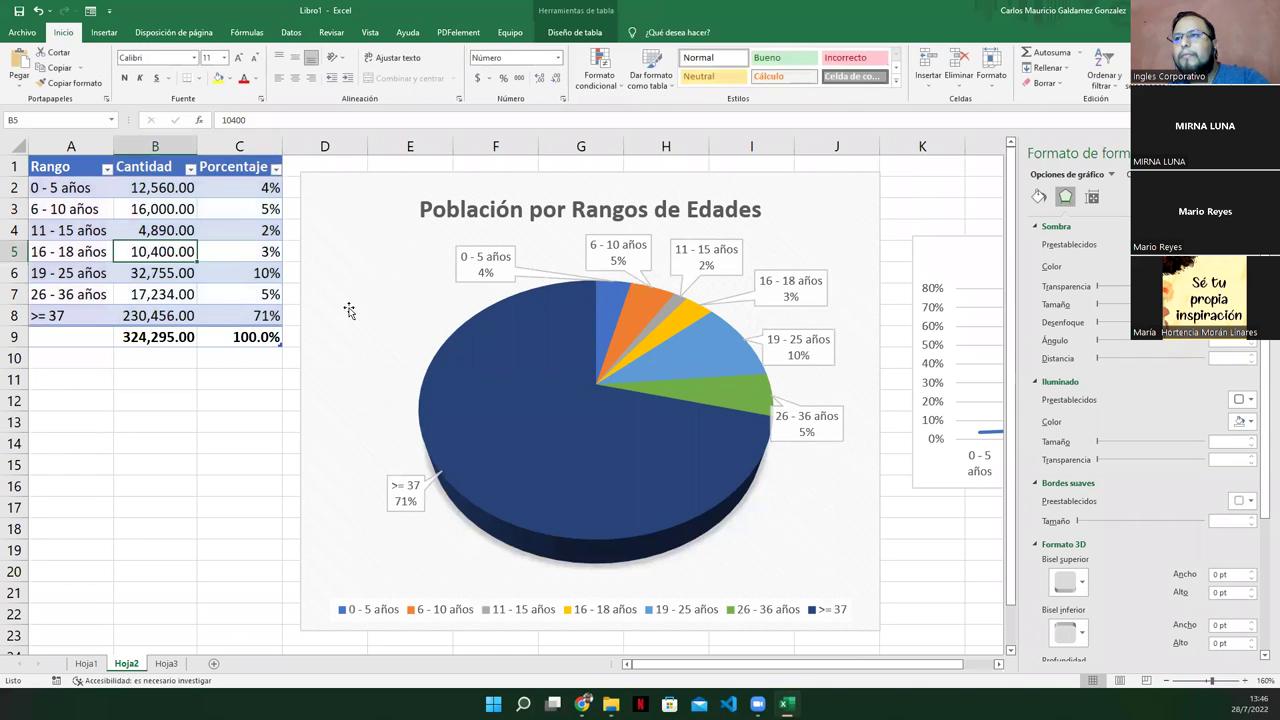
Step: Delete the extra line chart beside the pie chart
{"action": "left_click", "coordinate": [342, 251]}
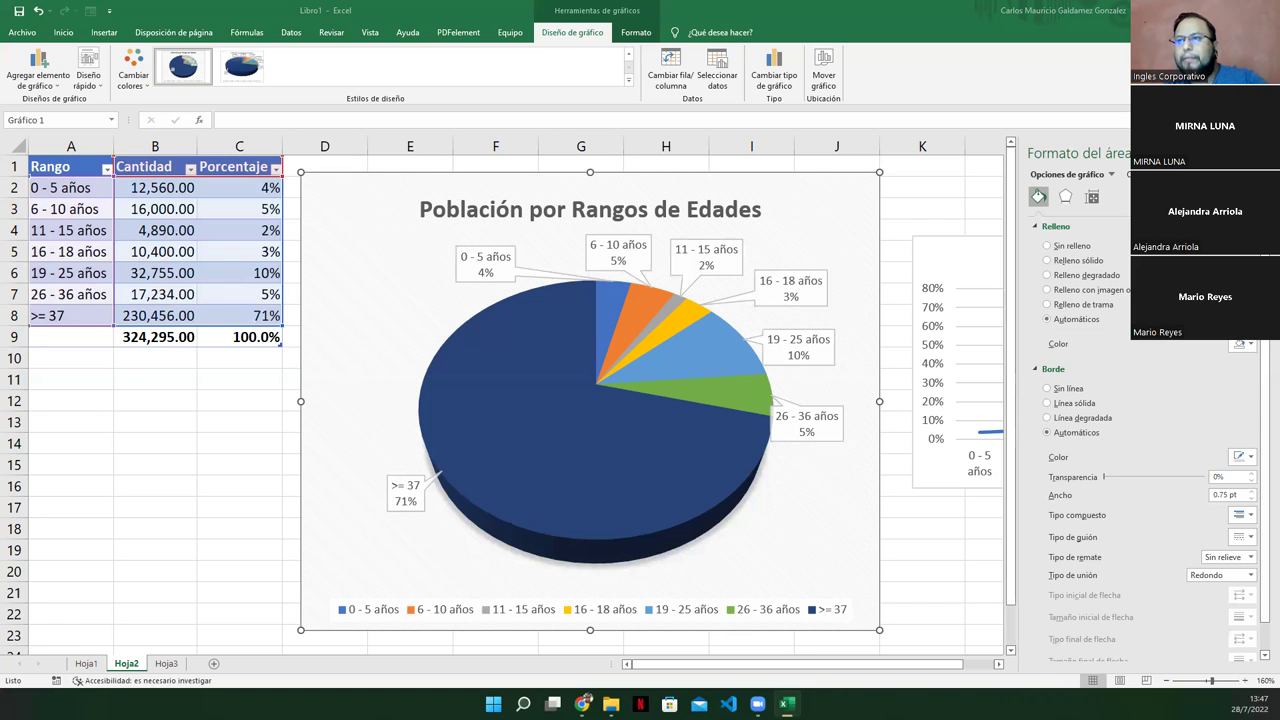
{"action": "key", "text": "F2"}
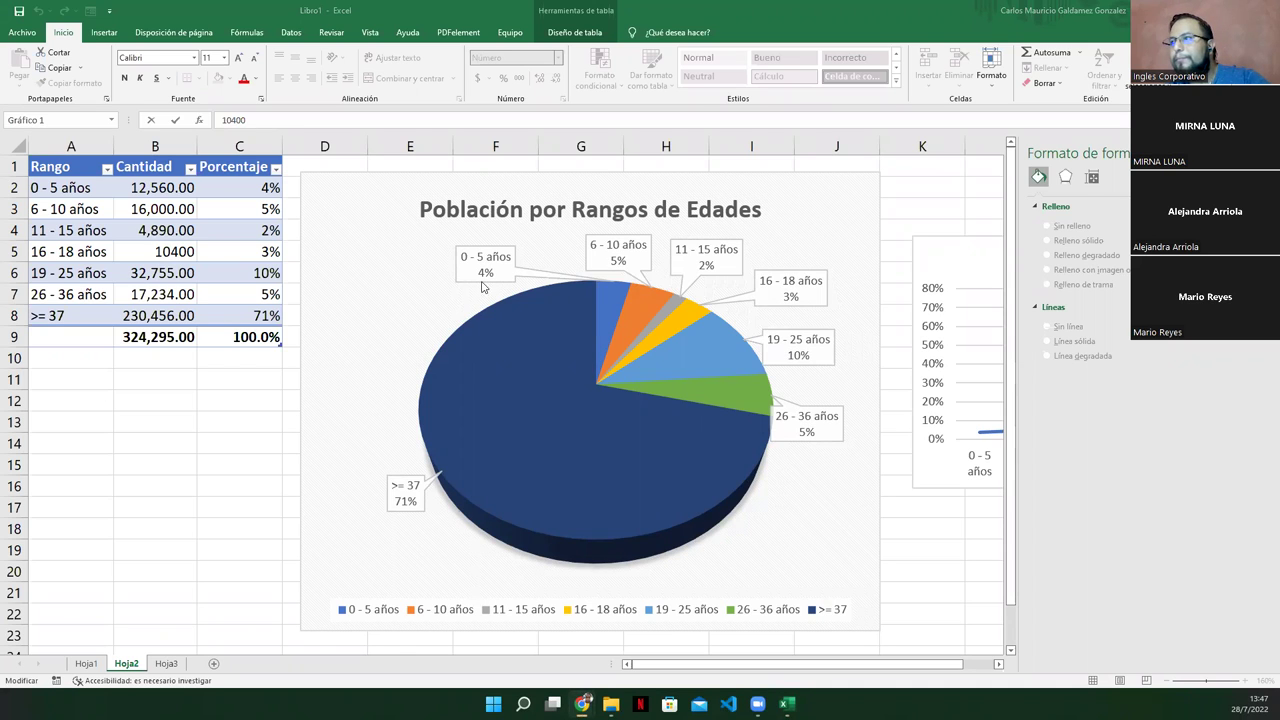
{"action": "left_click", "coordinate": [938, 252]}
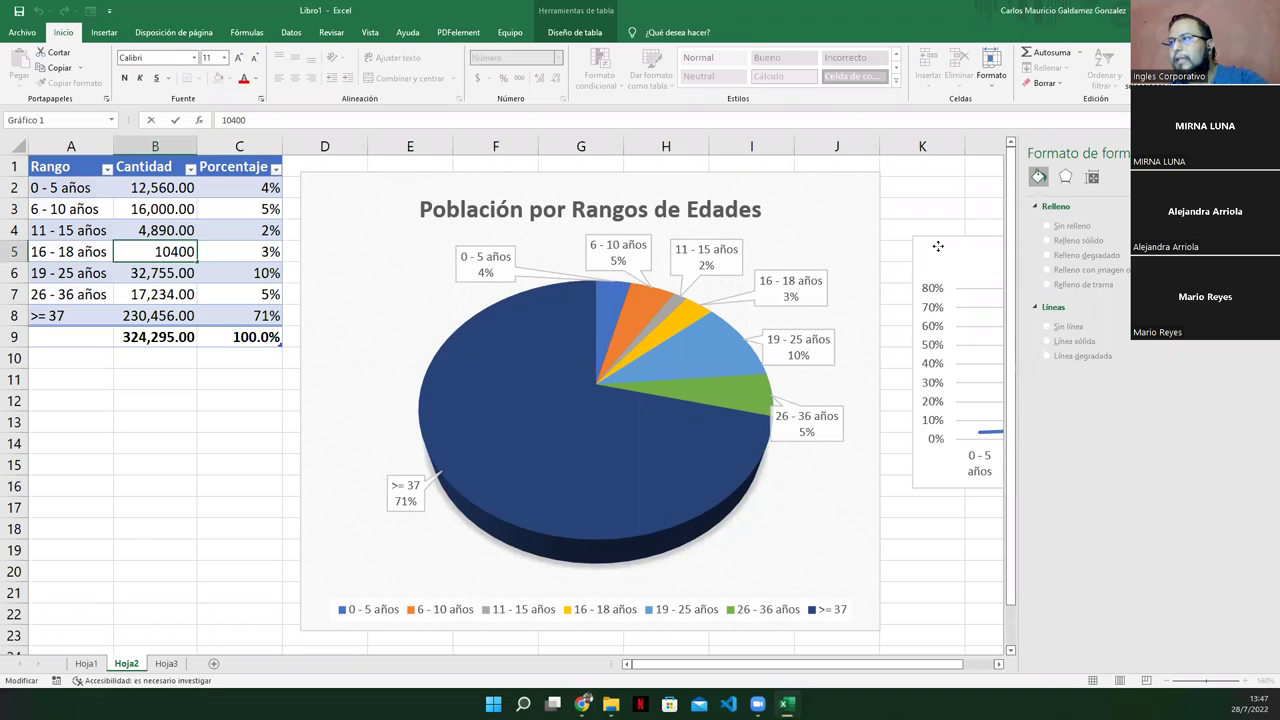
{"action": "key", "text": "Delete"}
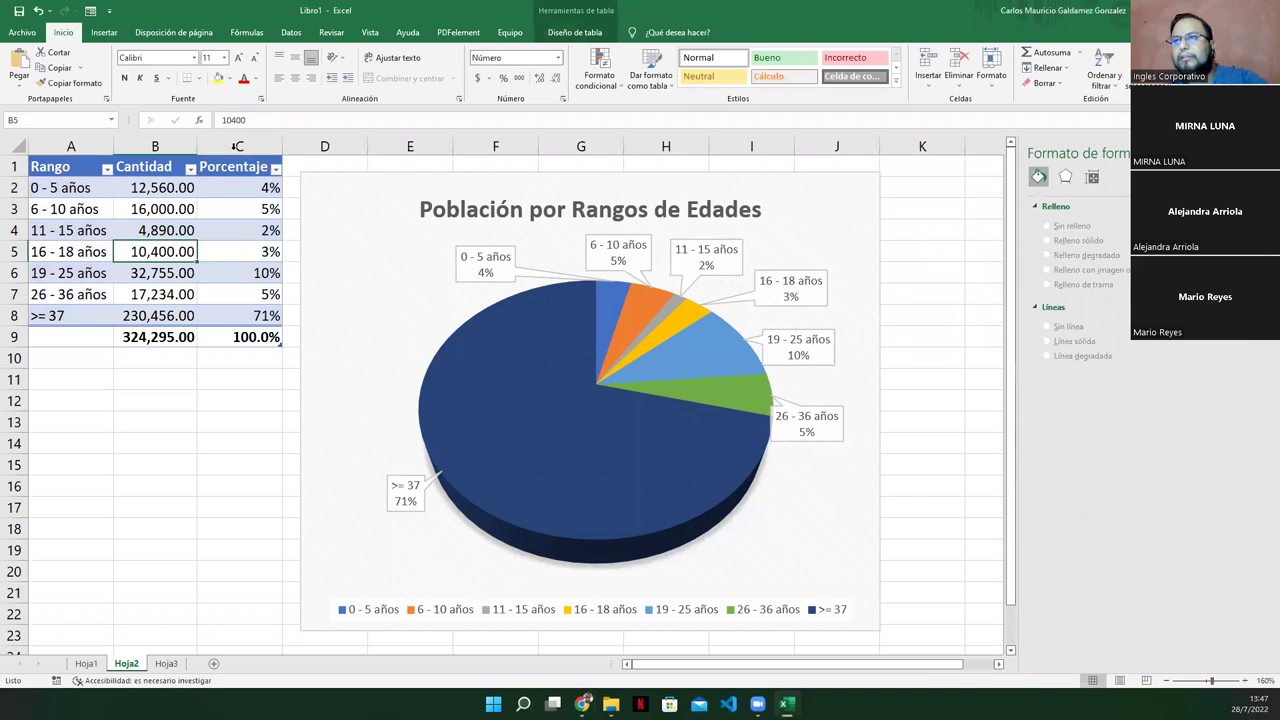
Step: Clear the contents of the Porcentaje column C
{"action": "left_click", "coordinate": [239, 146]}
{"action": "right_click", "coordinate": [239, 148]}
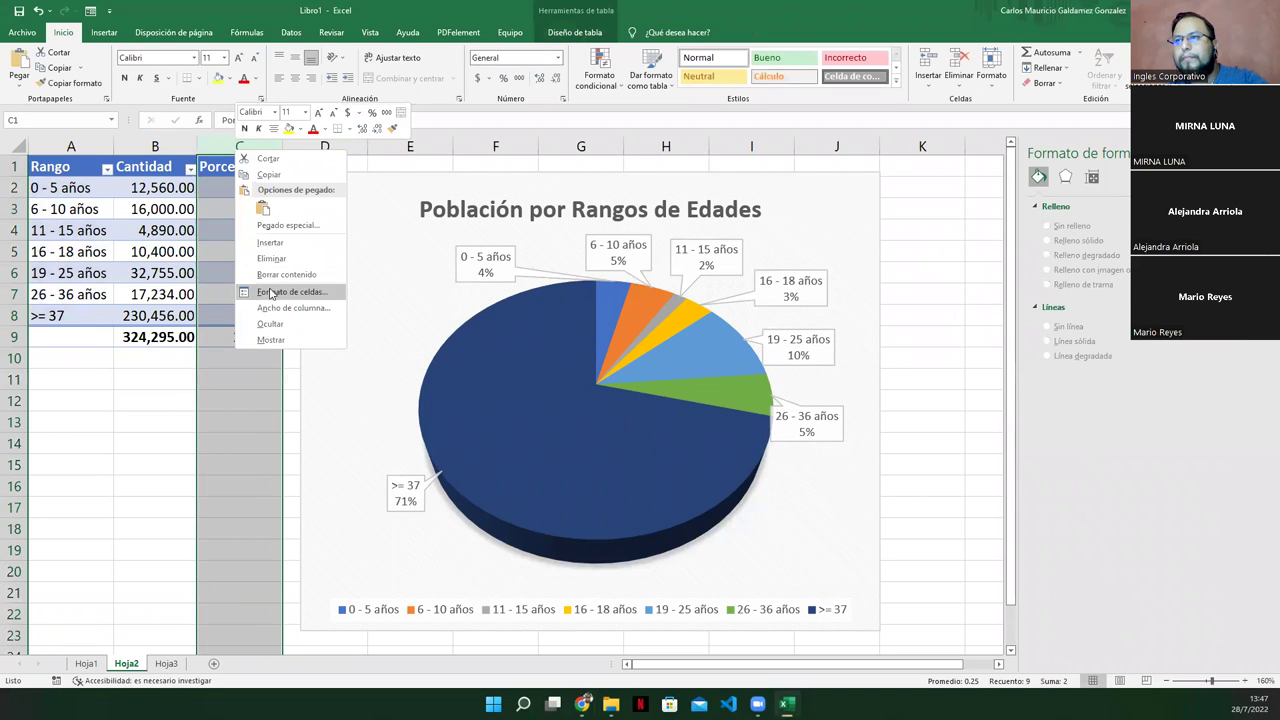
{"action": "left_click", "coordinate": [286, 274]}
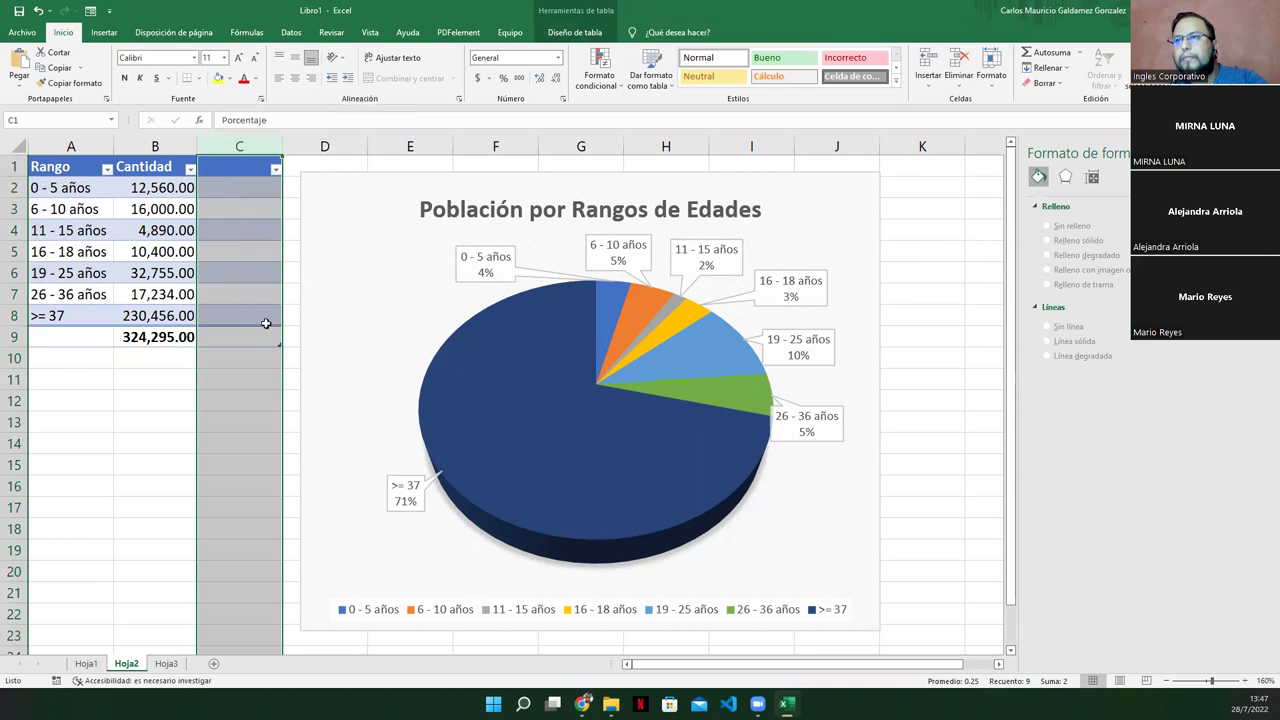
{"action": "left_click", "coordinate": [234, 380]}
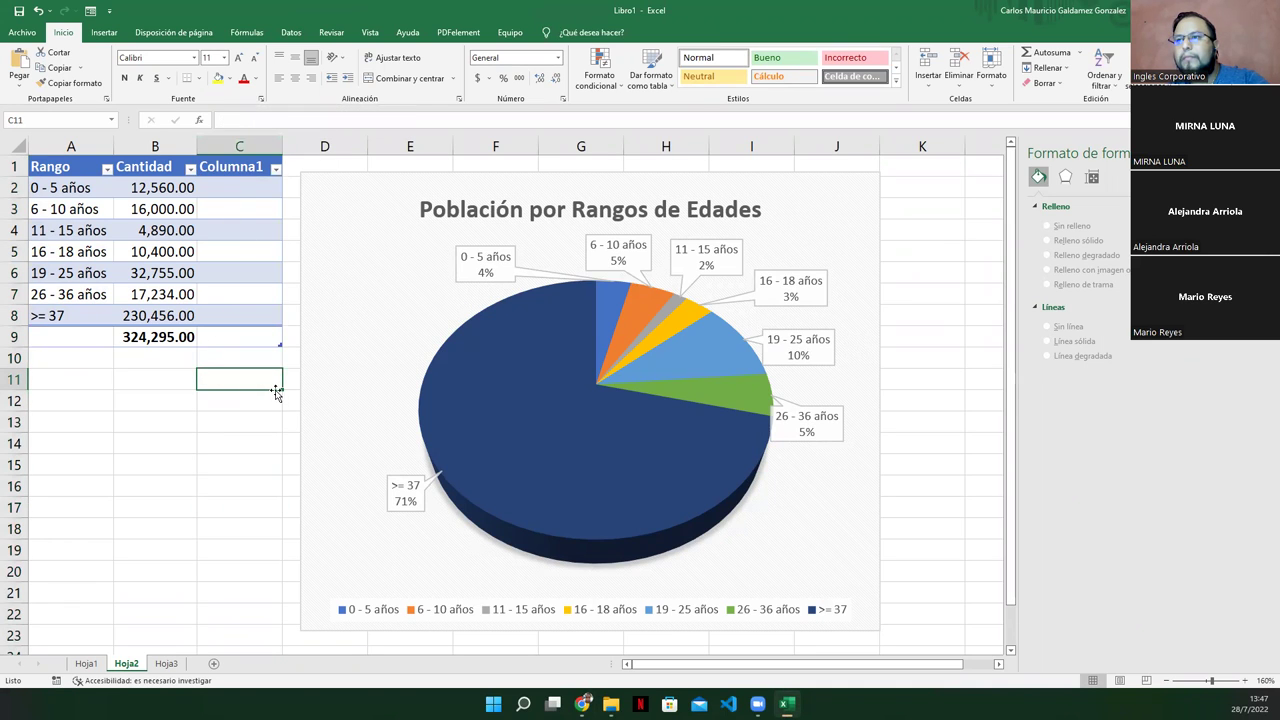
{"action": "left_click_drag", "start_coordinate": [281, 389], "coordinate": [270, 152]}
{"action": "left_click", "coordinate": [222, 420]}
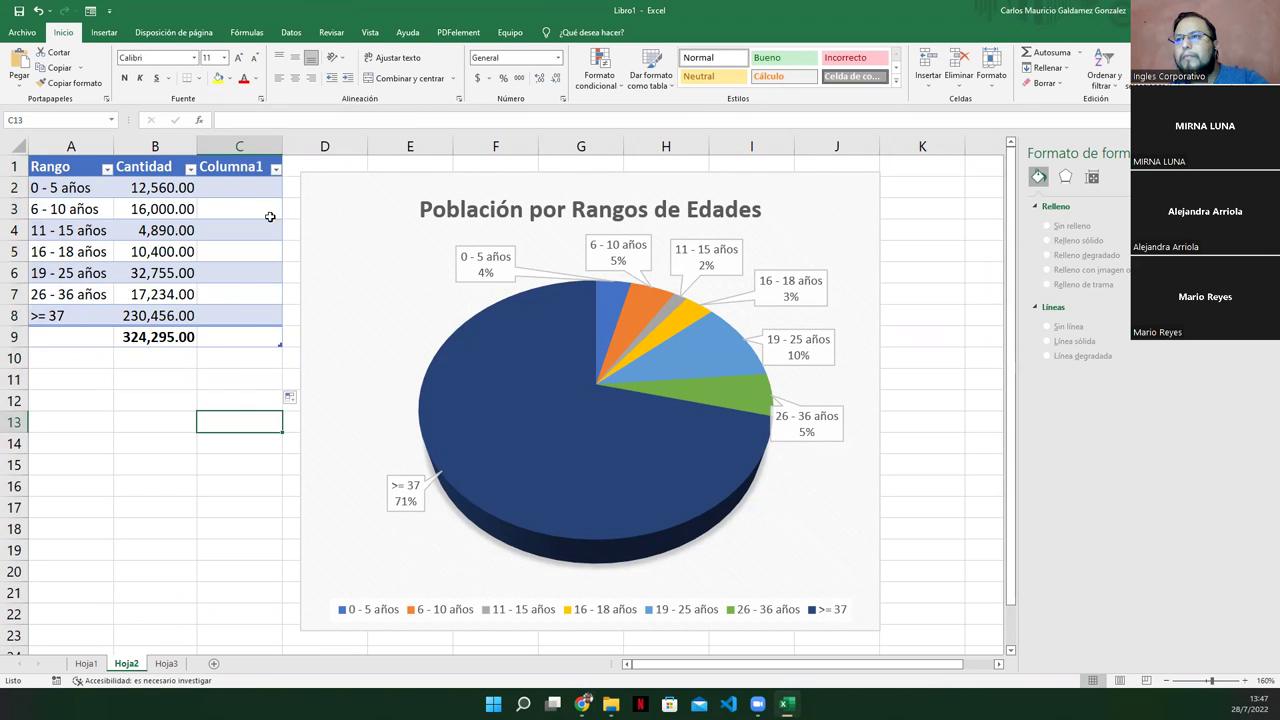
Step: Shrink the table to columns A and B and delete the leftover Columna1 heading in C1
{"action": "left_click_drag", "start_coordinate": [279, 347], "coordinate": [214, 338]}
{"action": "left_click", "coordinate": [216, 378]}
{"action": "left_click", "coordinate": [243, 168]}
{"action": "key", "text": "Delete"}
{"action": "left_click", "coordinate": [252, 251]}
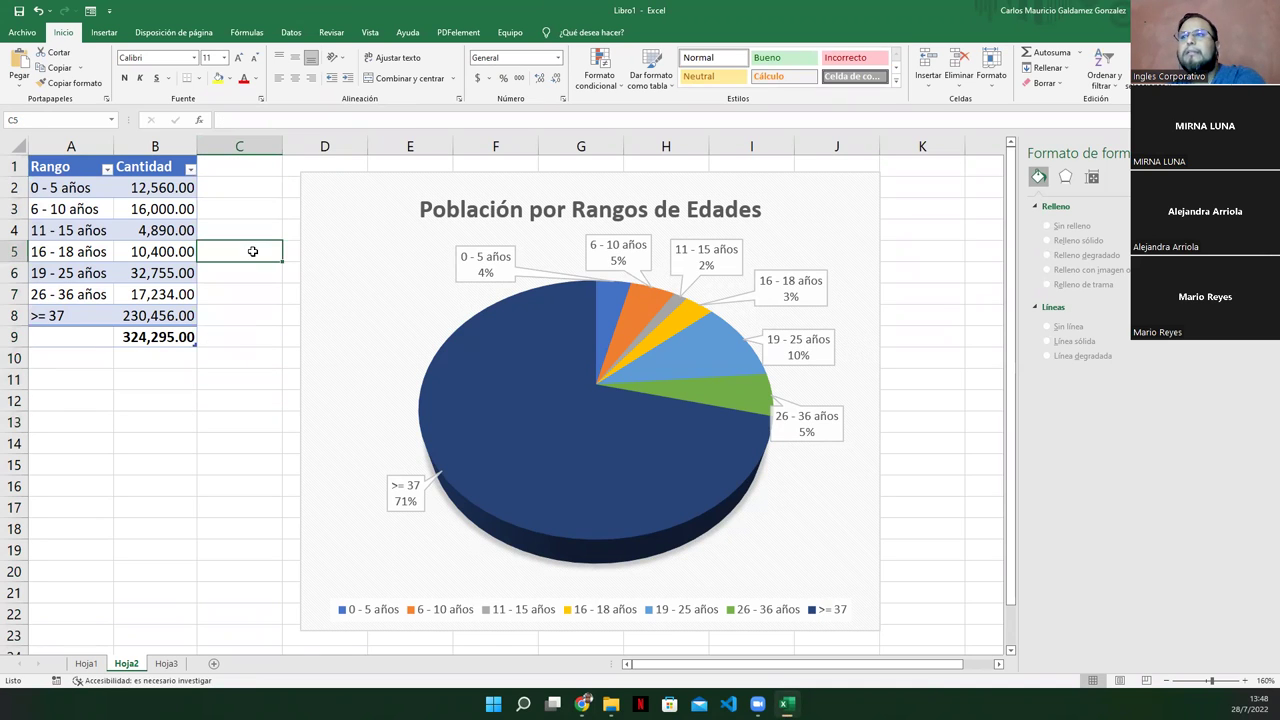
{"action": "left_click", "coordinate": [398, 287]}
{"action": "left_click", "coordinate": [398, 288]}
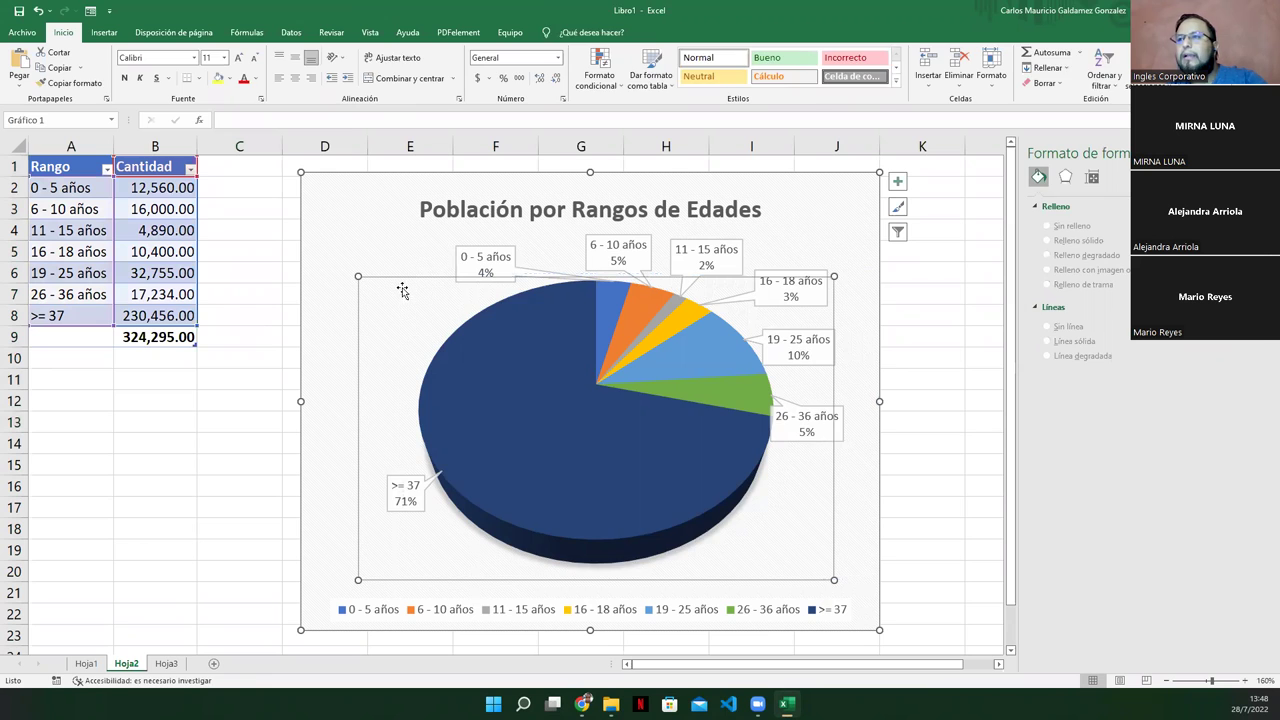
Step: Move the chart closer to the table and try Cambiar fila/columna and Seleccionar datos
{"action": "mouse_move", "coordinate": [337, 237]}
{"action": "left_mouse_down"}
{"action": "mouse_move", "coordinate": [359, 239]}
{"action": "mouse_move", "coordinate": [315, 226]}
{"action": "left_mouse_up"}
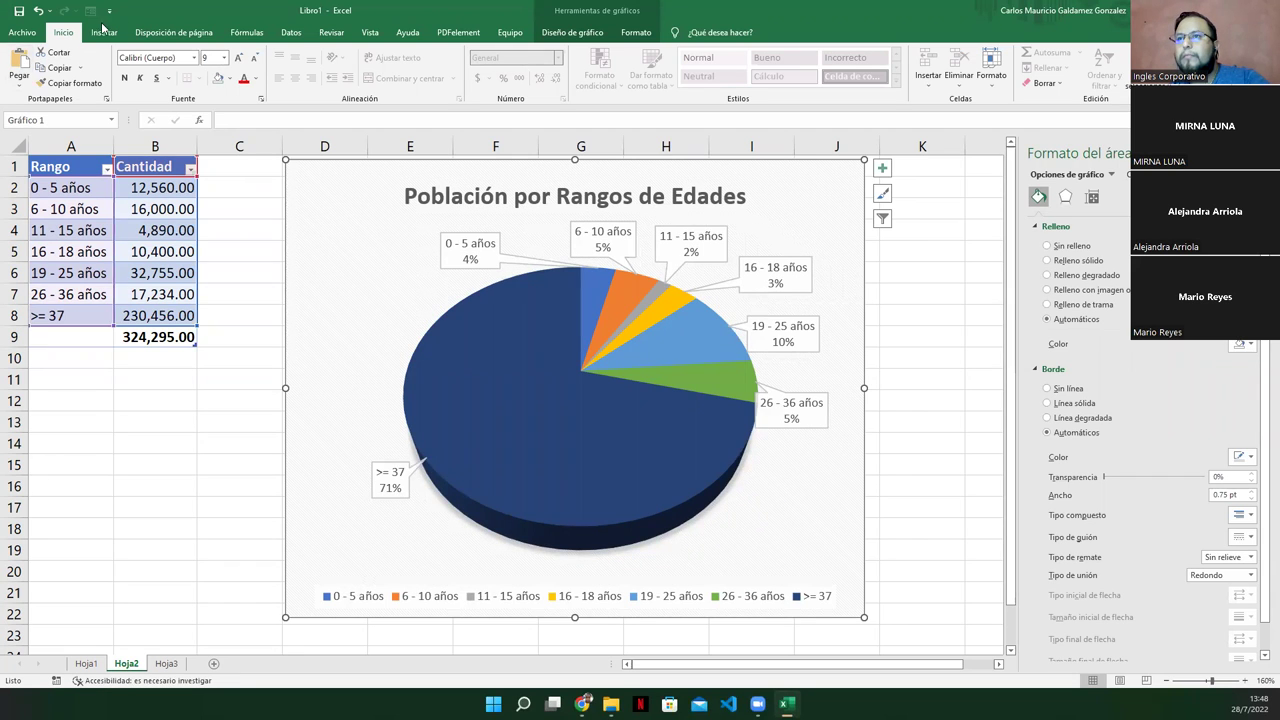
{"action": "left_click", "coordinate": [568, 32]}
{"action": "left_click", "coordinate": [675, 70]}
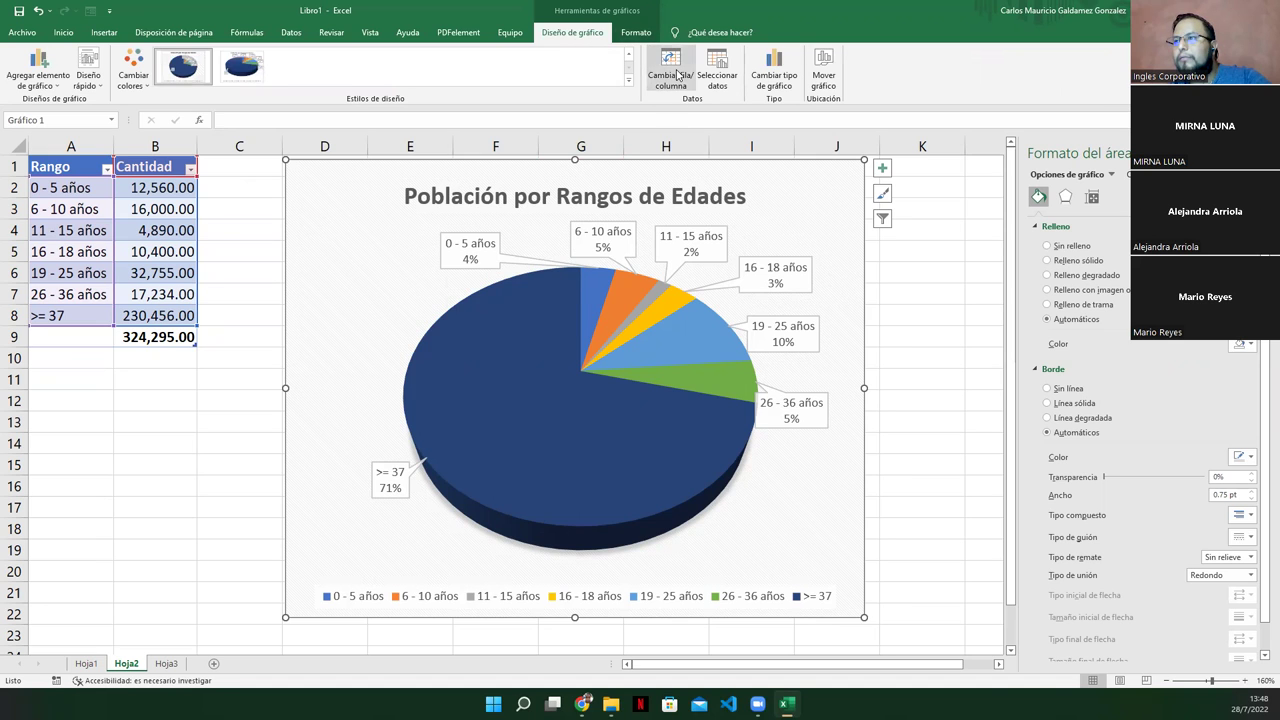
{"action": "left_click", "coordinate": [677, 75]}
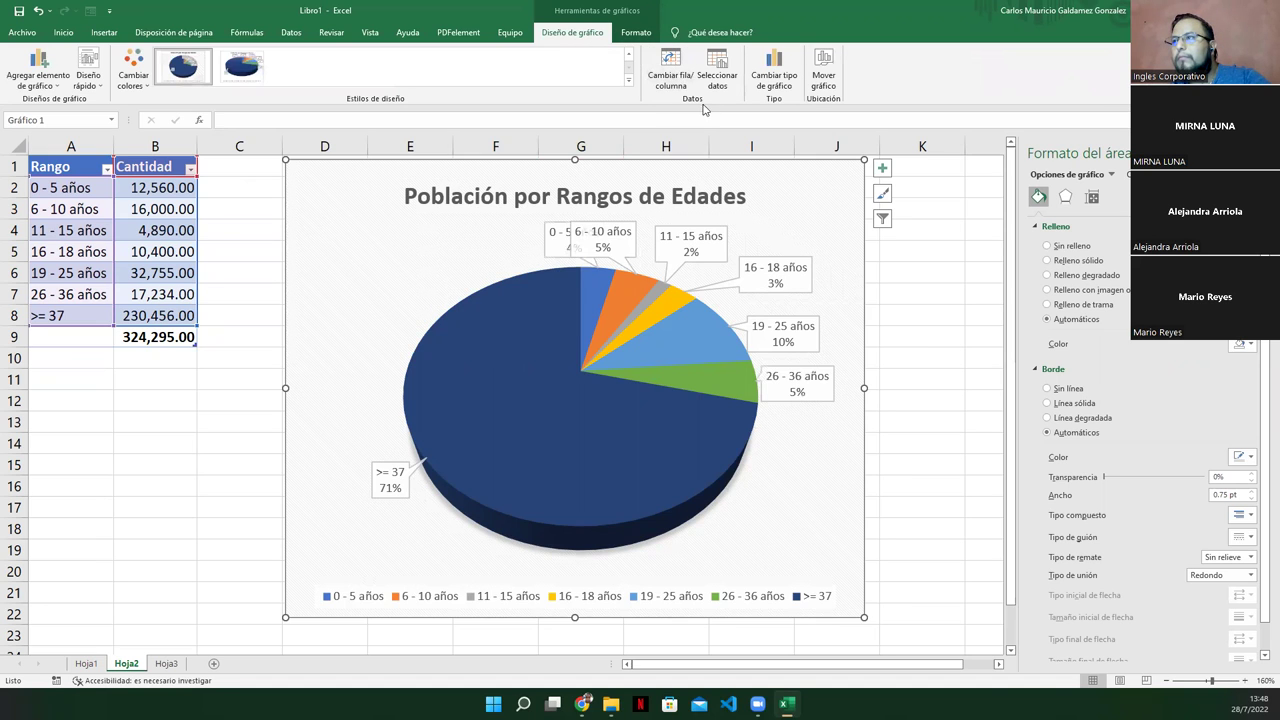
{"action": "left_click", "coordinate": [718, 78]}
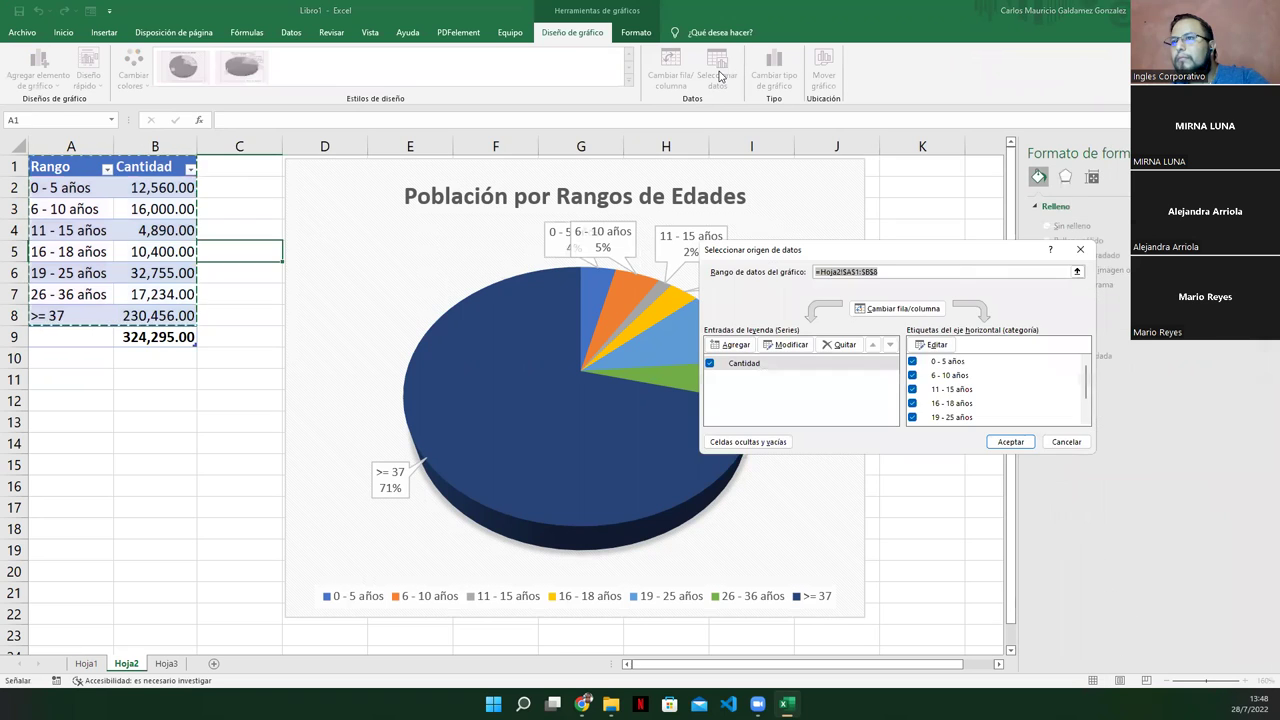
{"action": "key", "text": "Return"}
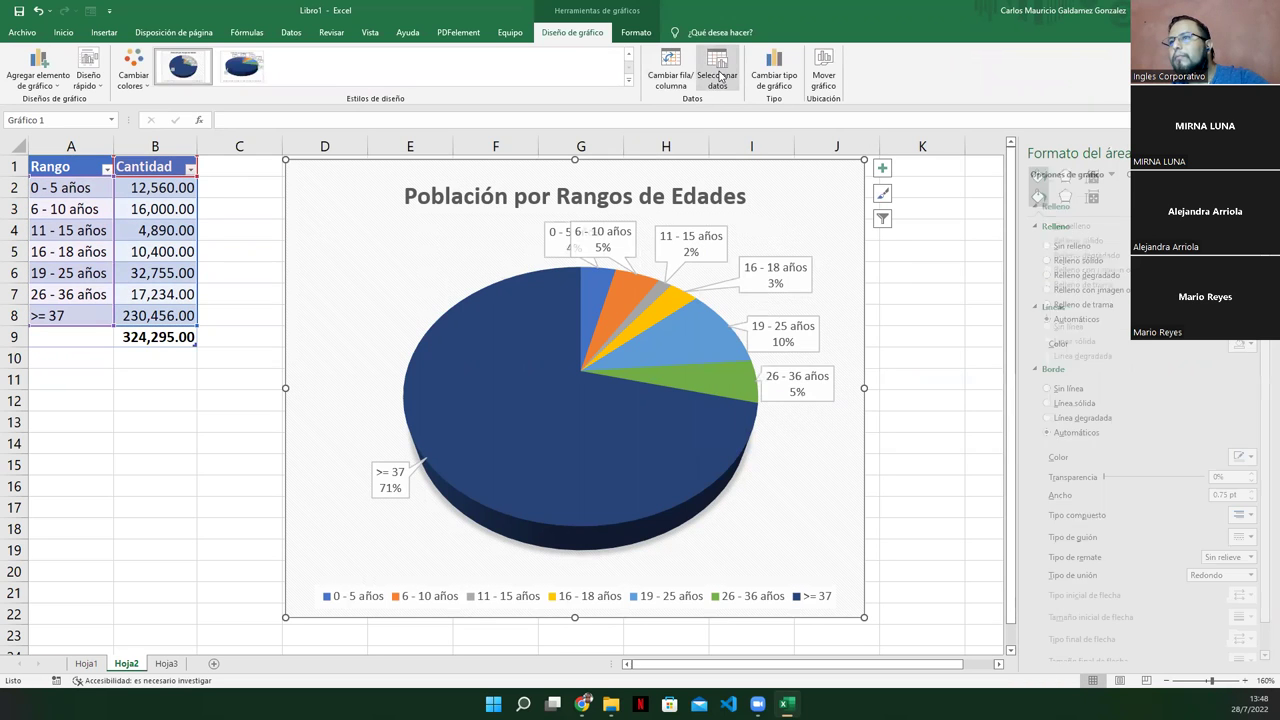
Step: Drag the 0 - 5 años label left, nudge 6 - 10 años up, then view lesson slide 13
{"action": "left_click", "coordinate": [638, 32]}
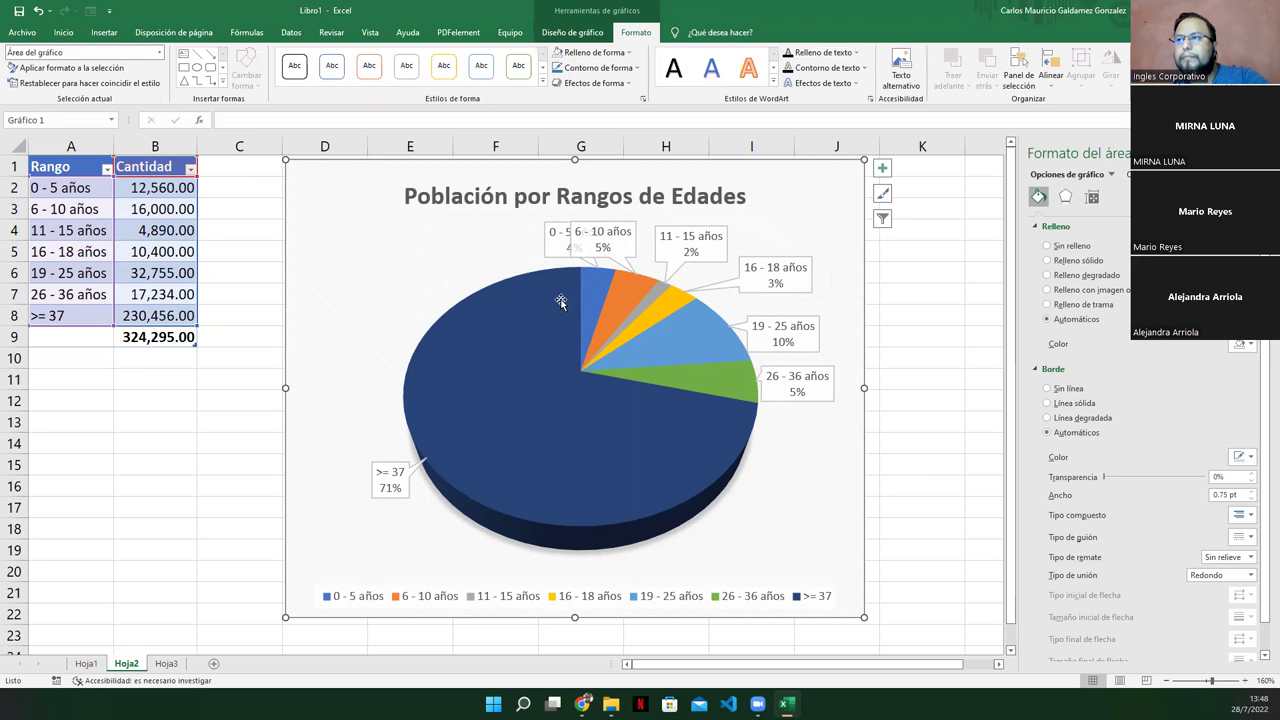
{"action": "left_click", "coordinate": [523, 237]}
{"action": "left_click_drag", "start_coordinate": [523, 237], "coordinate": [541, 252]}
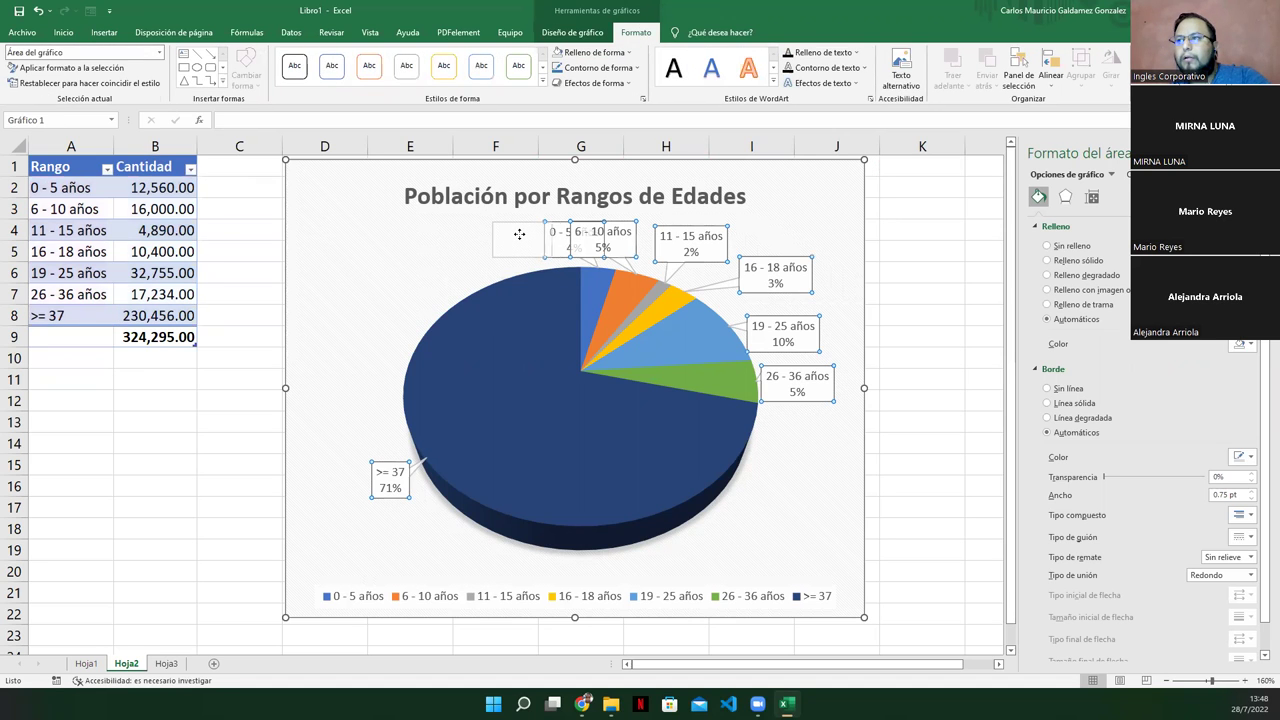
{"action": "left_click", "coordinate": [440, 268]}
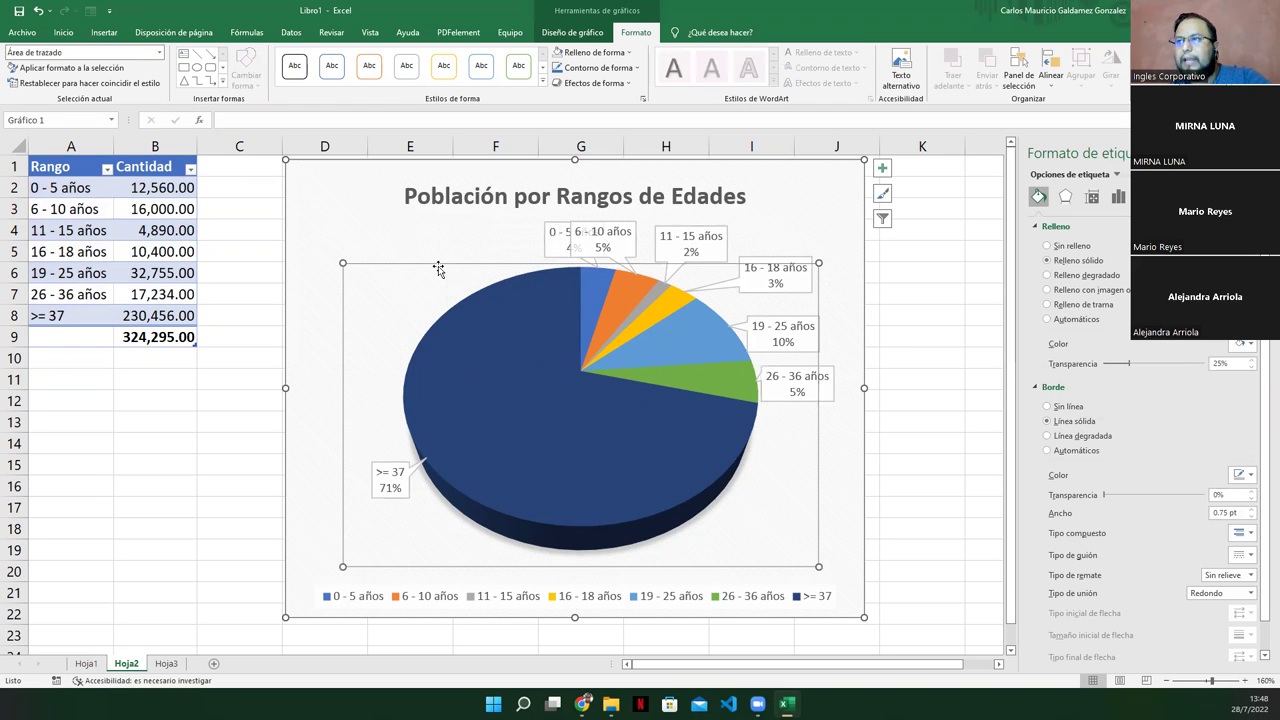
{"action": "left_click_drag", "start_coordinate": [549, 243], "coordinate": [568, 248]}
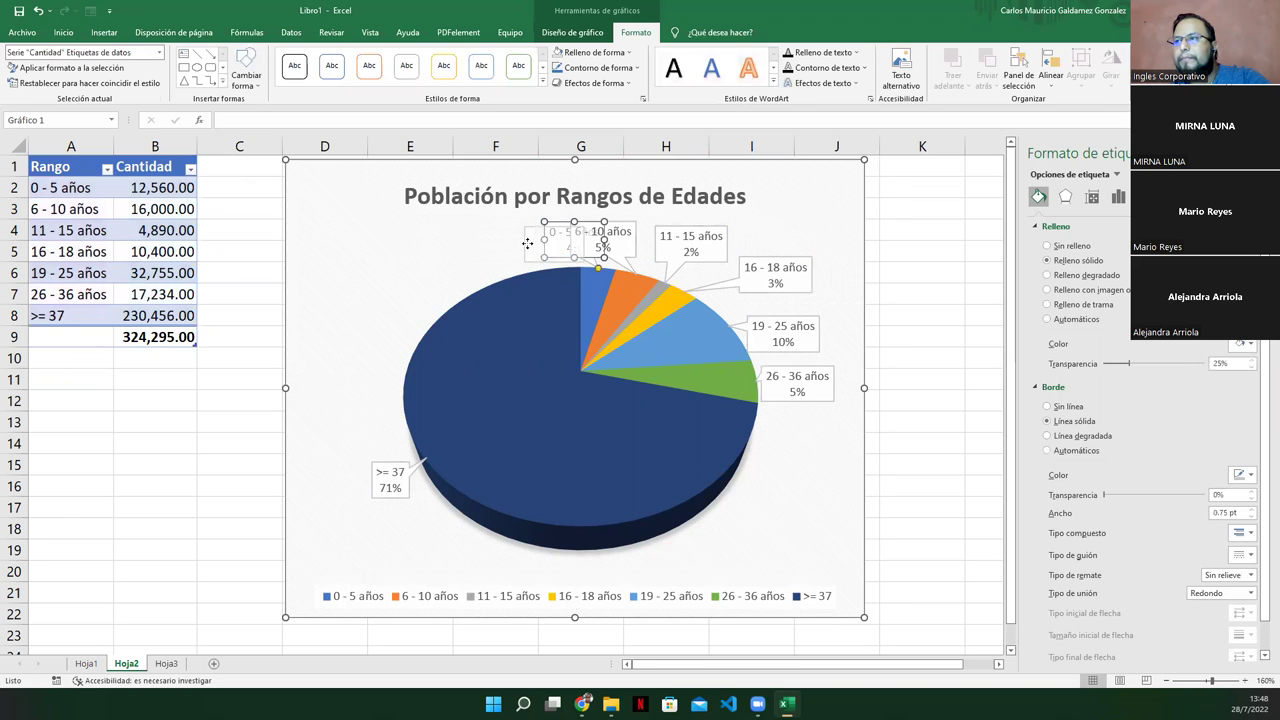
{"action": "left_click_drag", "start_coordinate": [568, 248], "coordinate": [495, 257]}
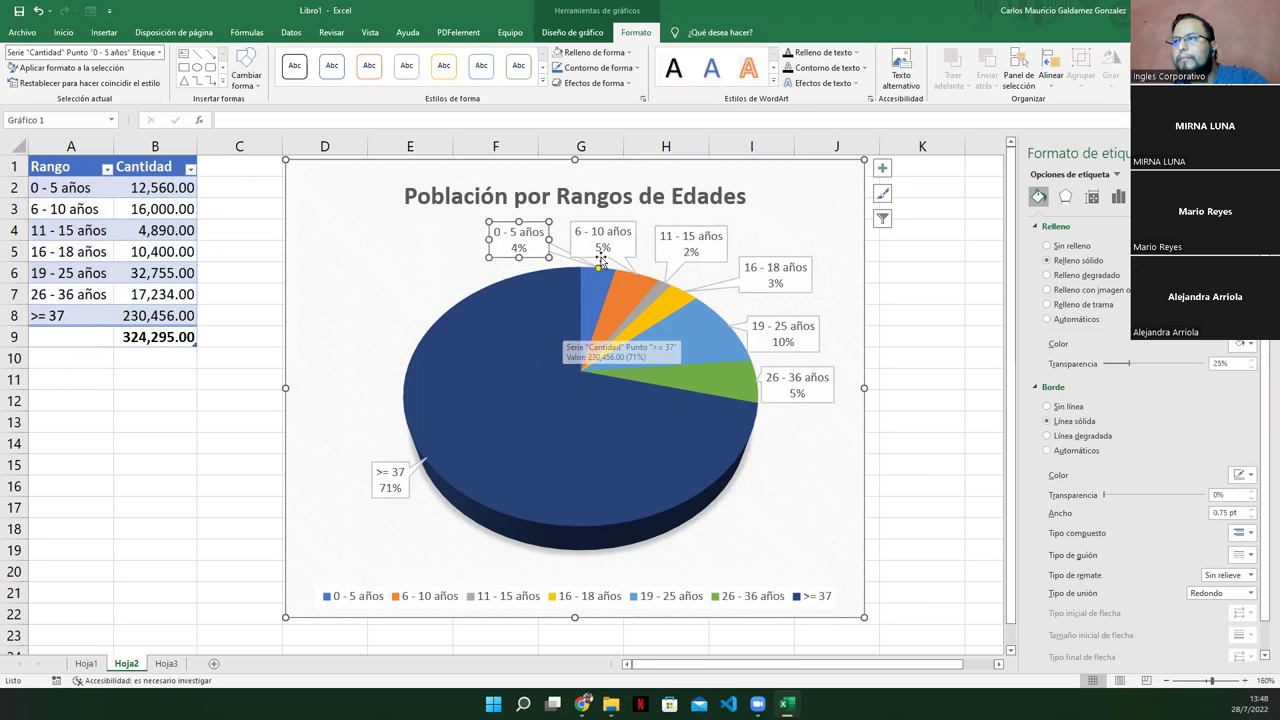
{"action": "left_click", "coordinate": [603, 247]}
{"action": "left_click_drag", "start_coordinate": [603, 247], "coordinate": [612, 240]}
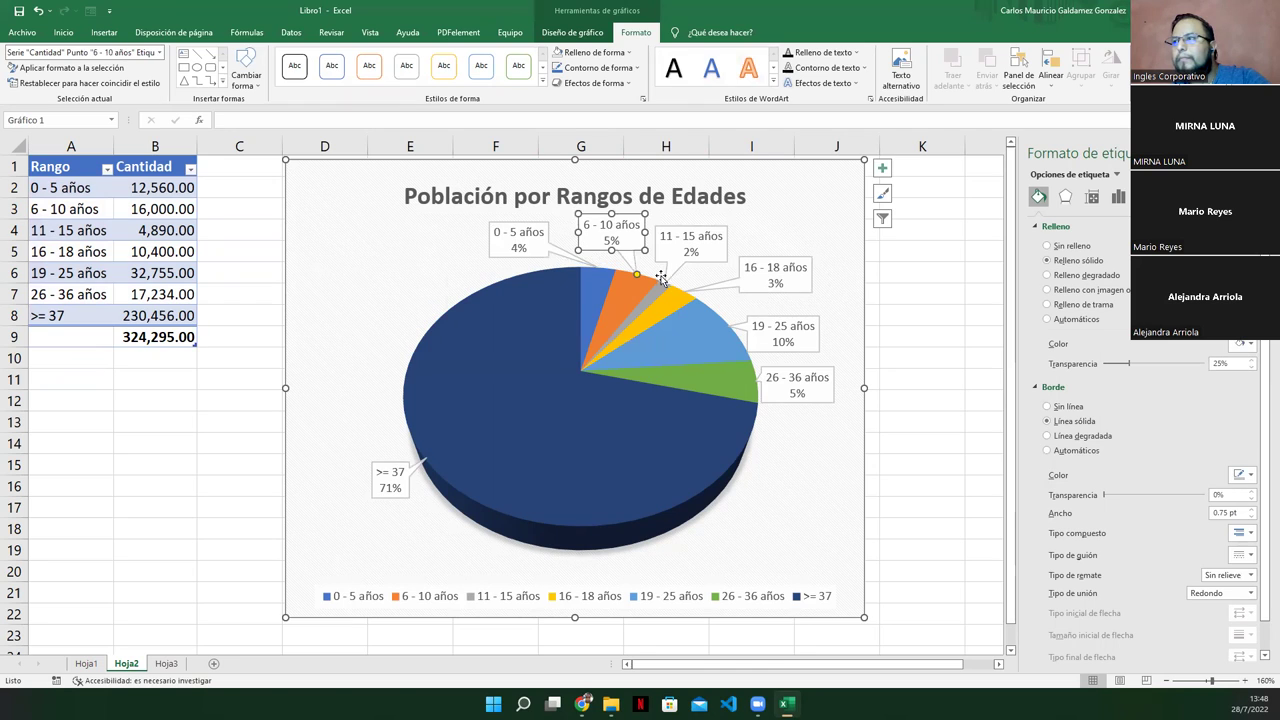
{"action": "left_click", "coordinate": [748, 529]}
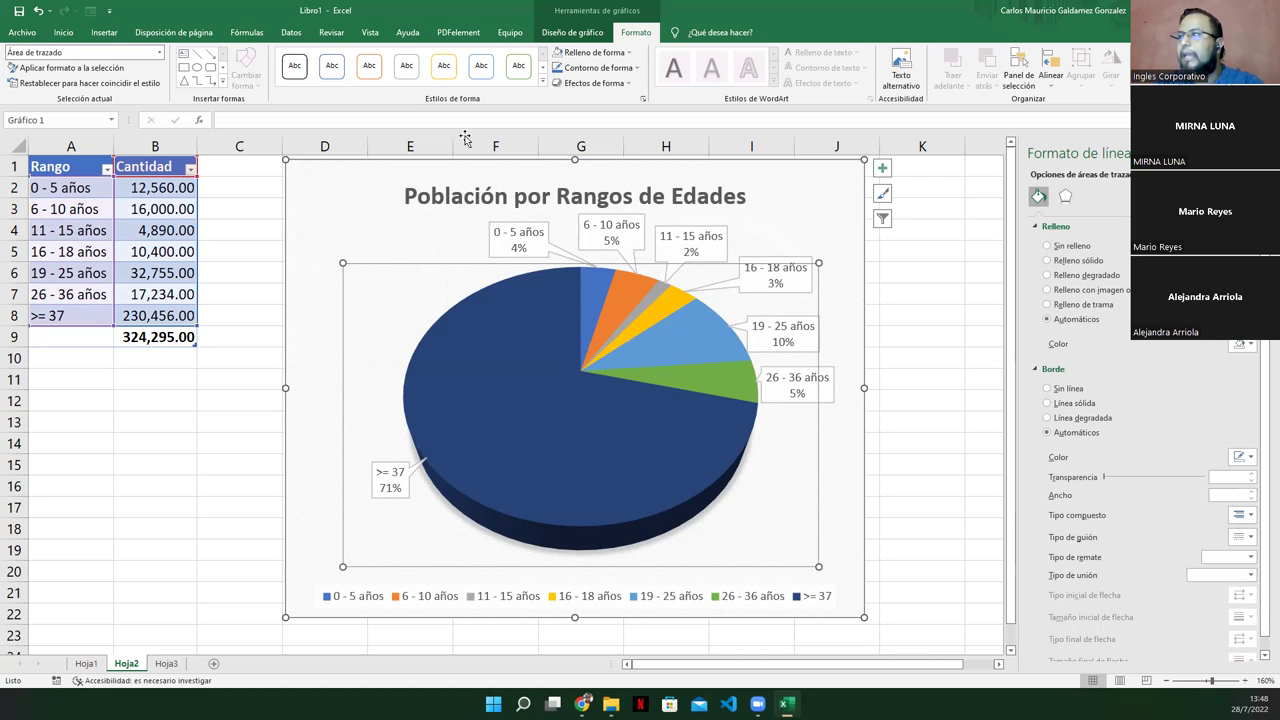
{"action": "key", "text": "alt+Tab"}
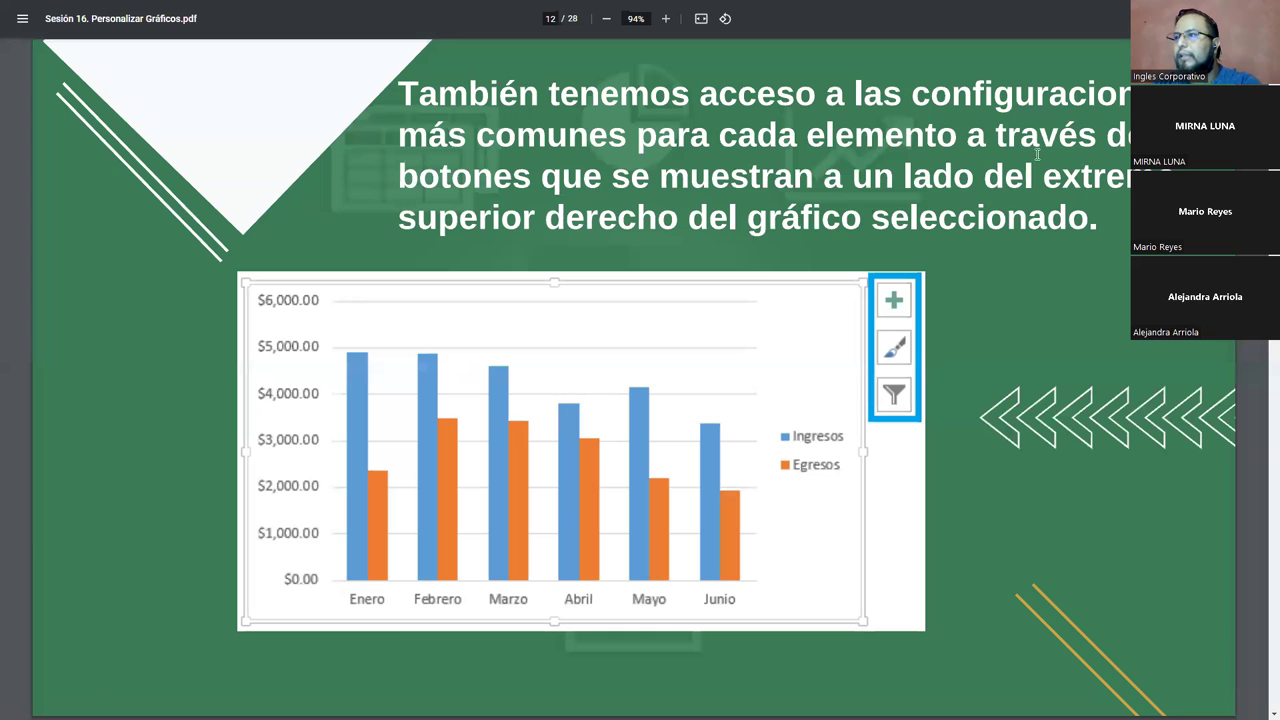
{"action": "key", "text": "Right"}
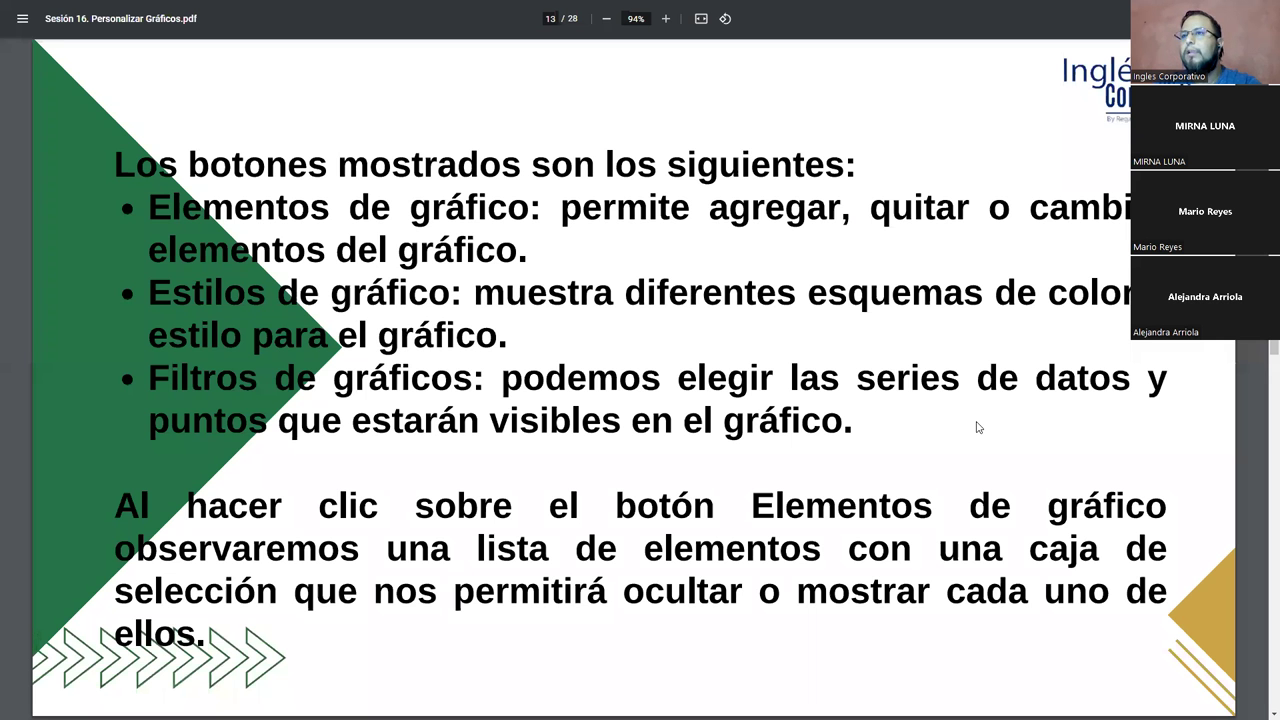
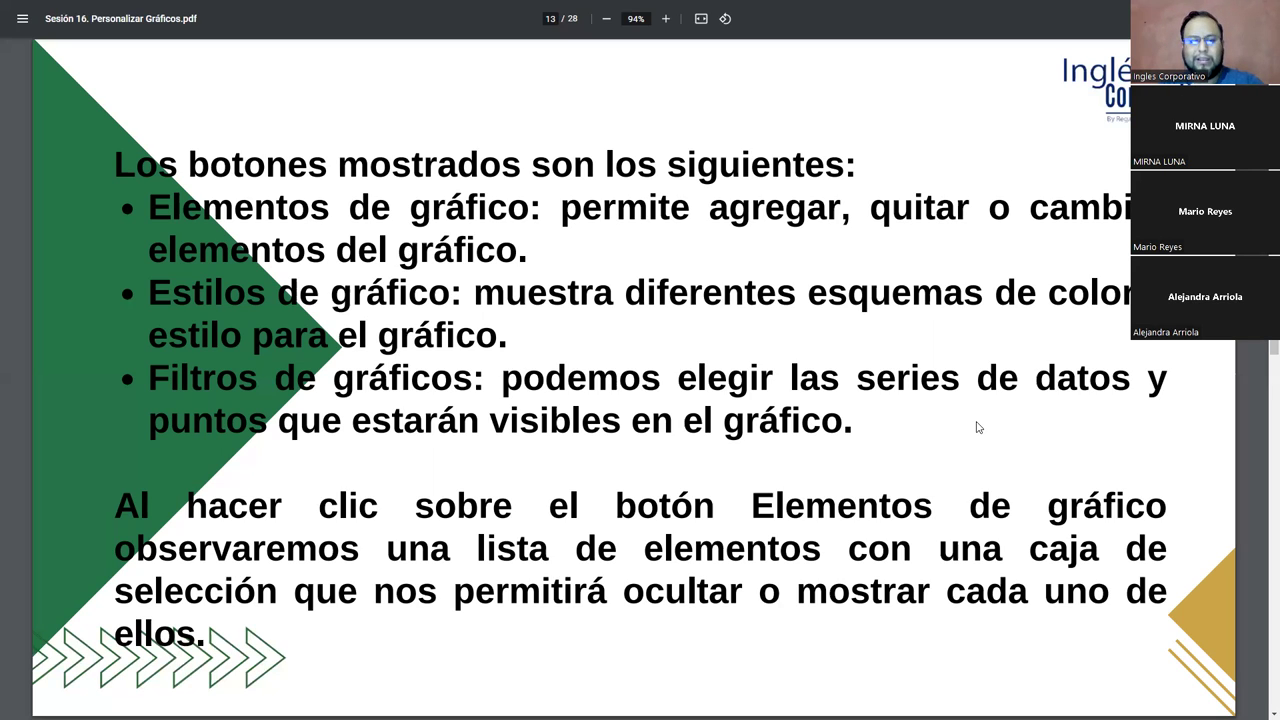
Step: Switch from the PDF slides to the Excel workbook with the Población por Rangos de Edades pie chart
{"action": "key", "text": "alt+Tab"}
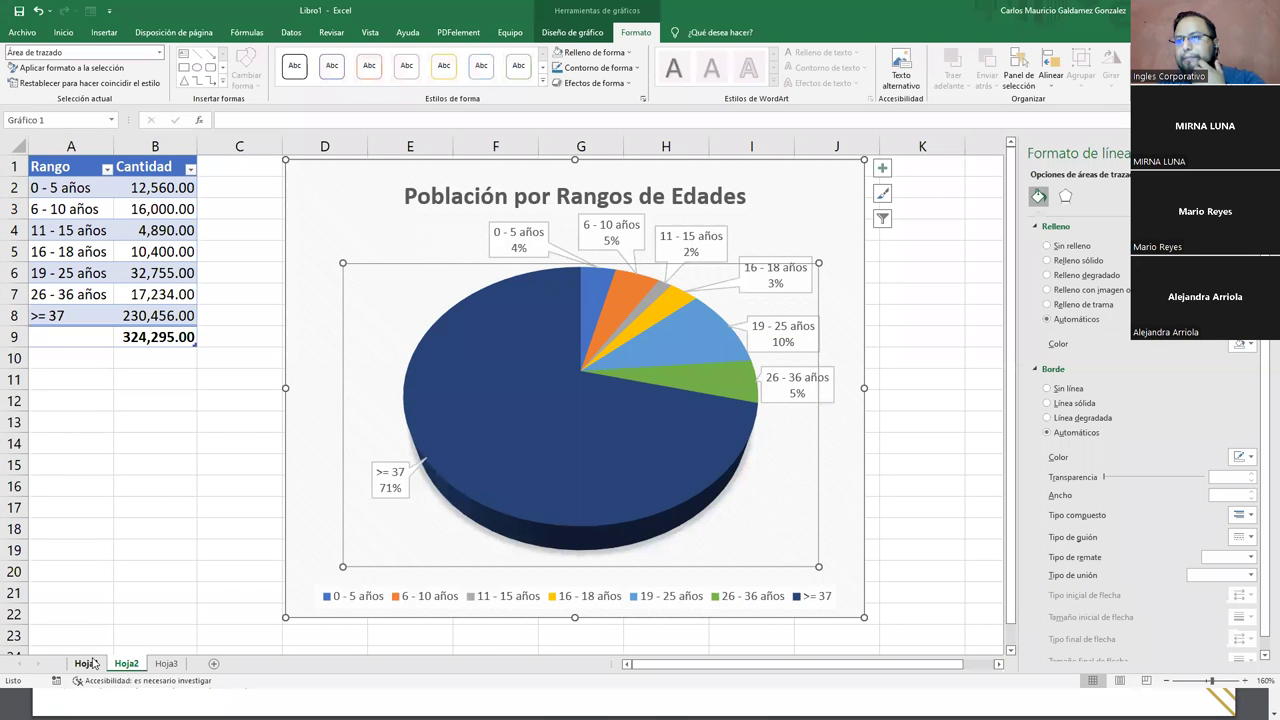
Step: On Hoja1, filter the Ventas Tienda x Mes chart to show only Tienda 1
{"action": "left_click", "coordinate": [86, 663]}
{"action": "left_click", "coordinate": [838, 289]}
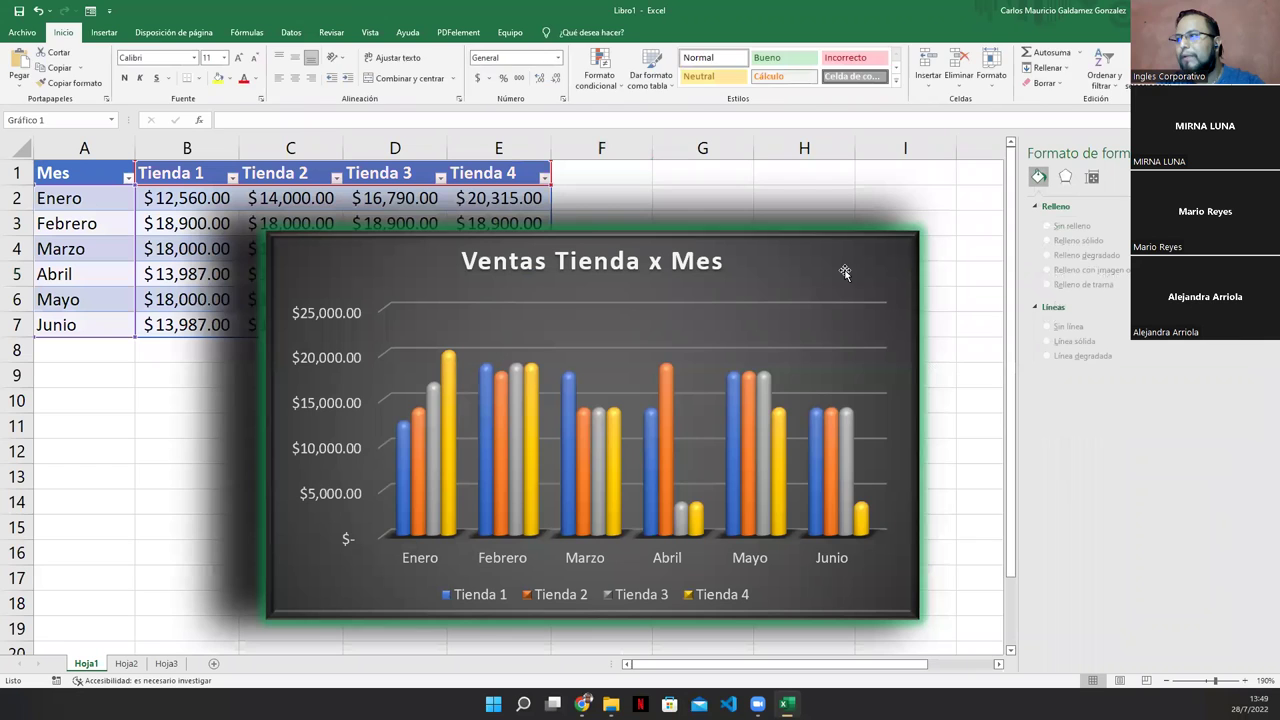
{"action": "left_click", "coordinate": [937, 290]}
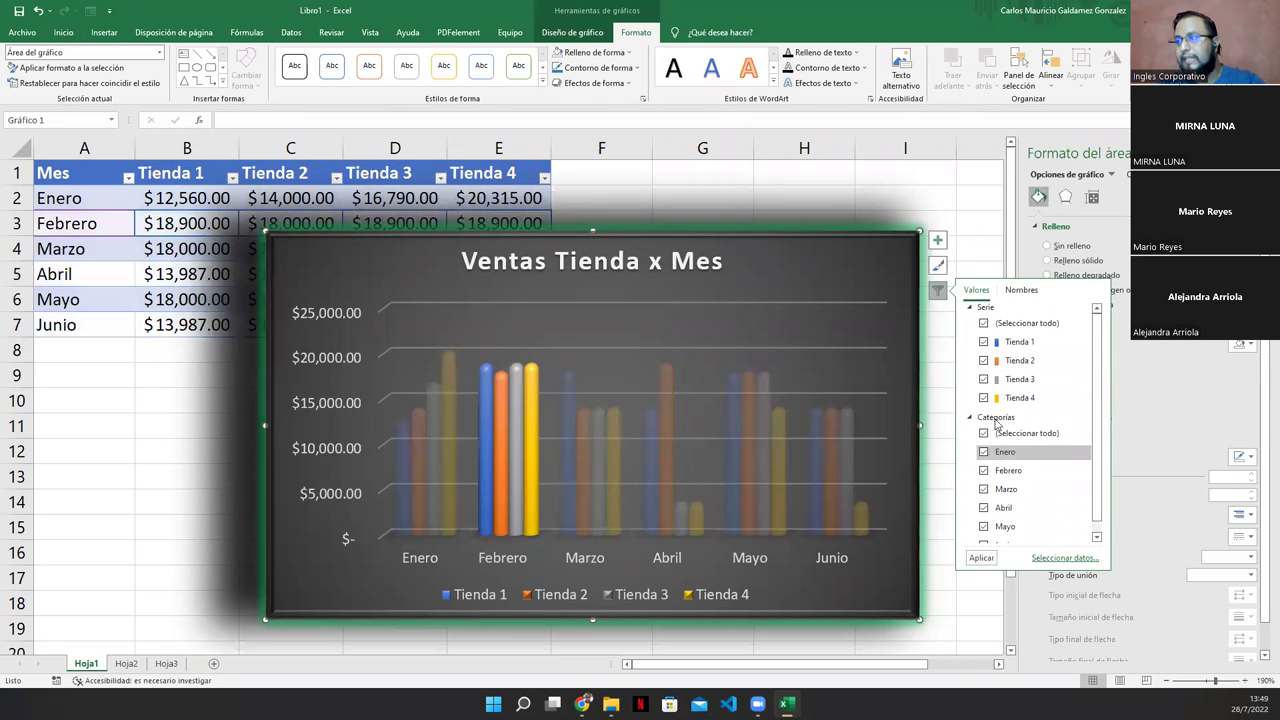
{"action": "left_click", "coordinate": [984, 360]}
{"action": "left_click", "coordinate": [984, 379]}
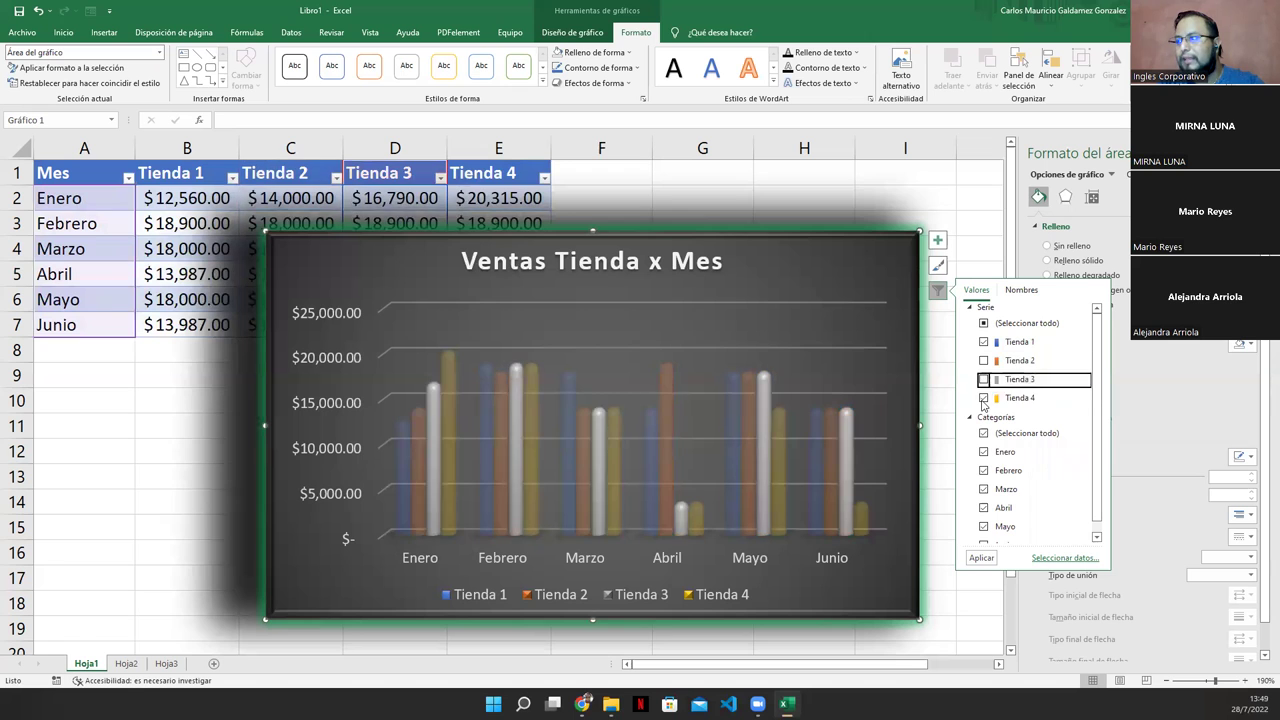
{"action": "left_click", "coordinate": [984, 398]}
{"action": "left_click", "coordinate": [981, 558]}
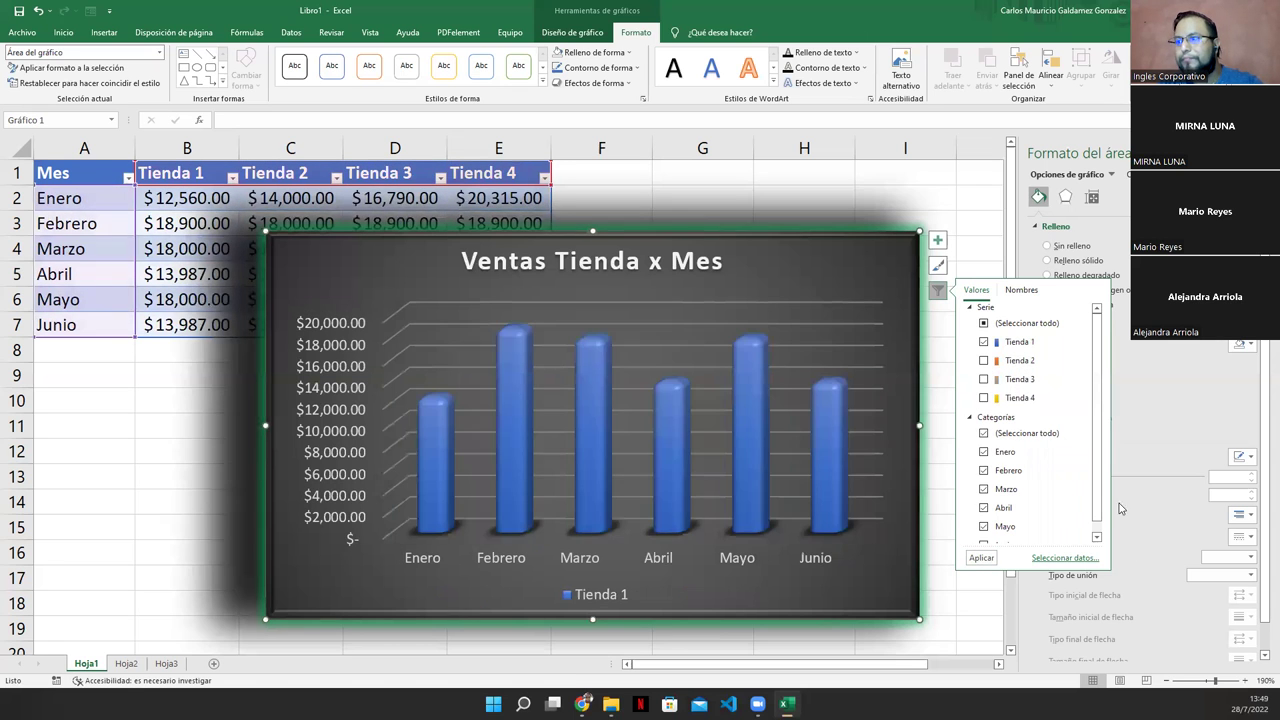
{"action": "left_click", "coordinate": [839, 260]}
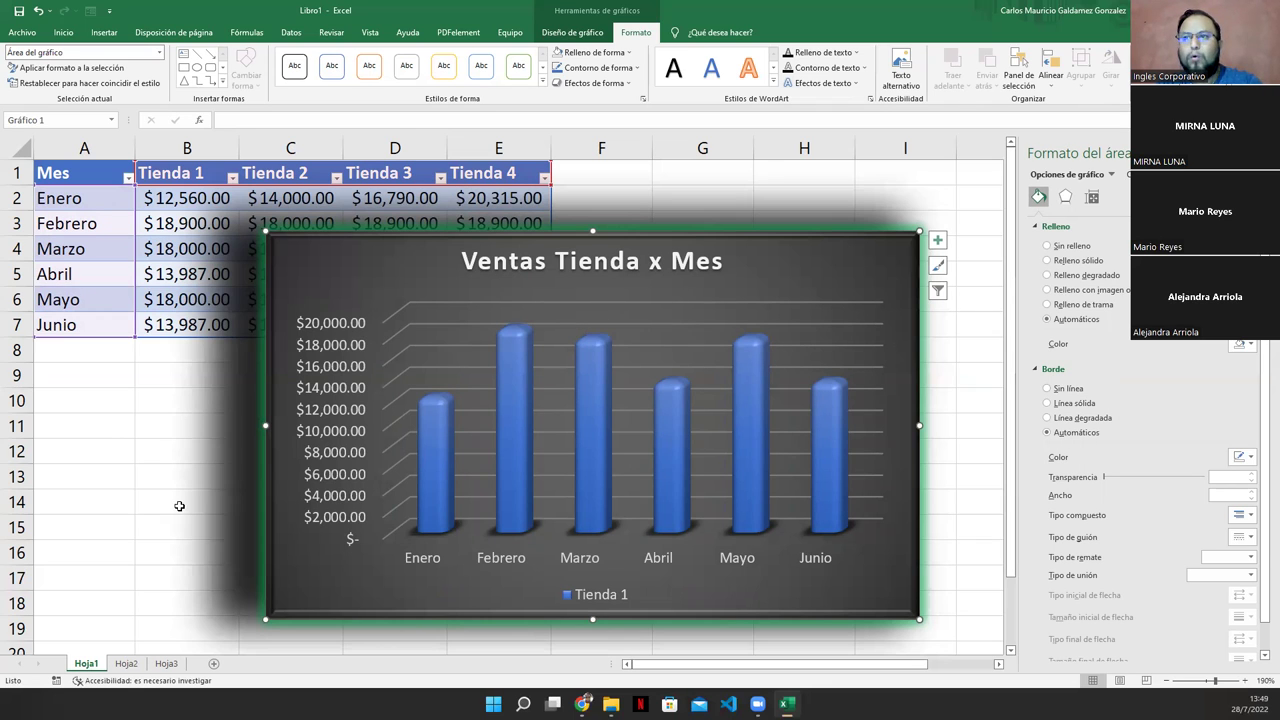
Step: Change the chart filter so only the Tienda 2 series is shown
{"action": "left_click", "coordinate": [937, 290]}
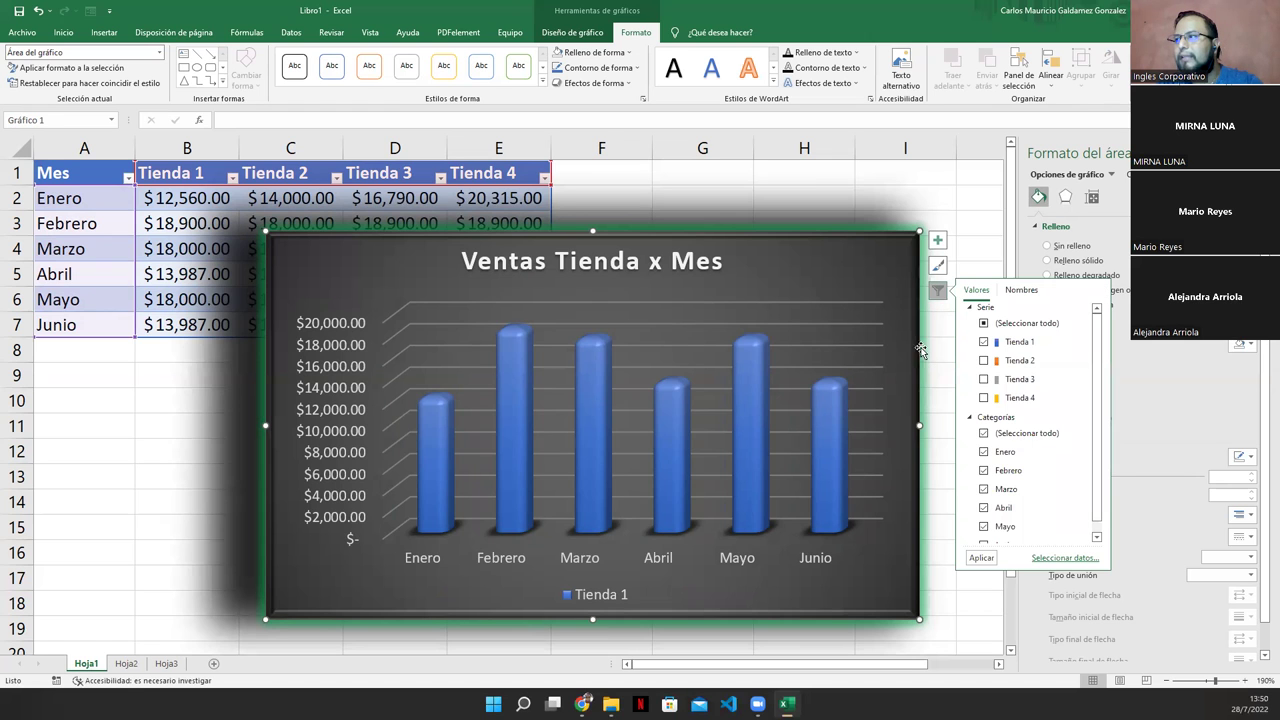
{"action": "left_click", "coordinate": [983, 360]}
{"action": "left_click", "coordinate": [983, 341]}
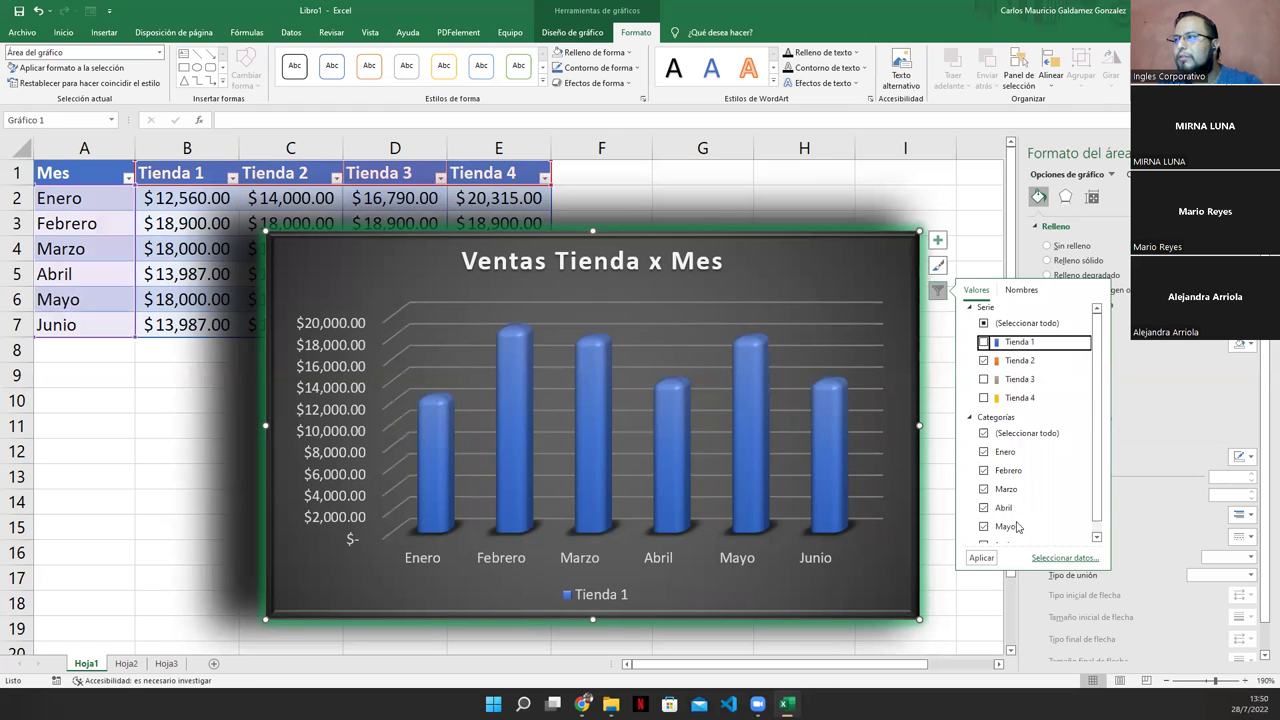
{"action": "left_click", "coordinate": [977, 557]}
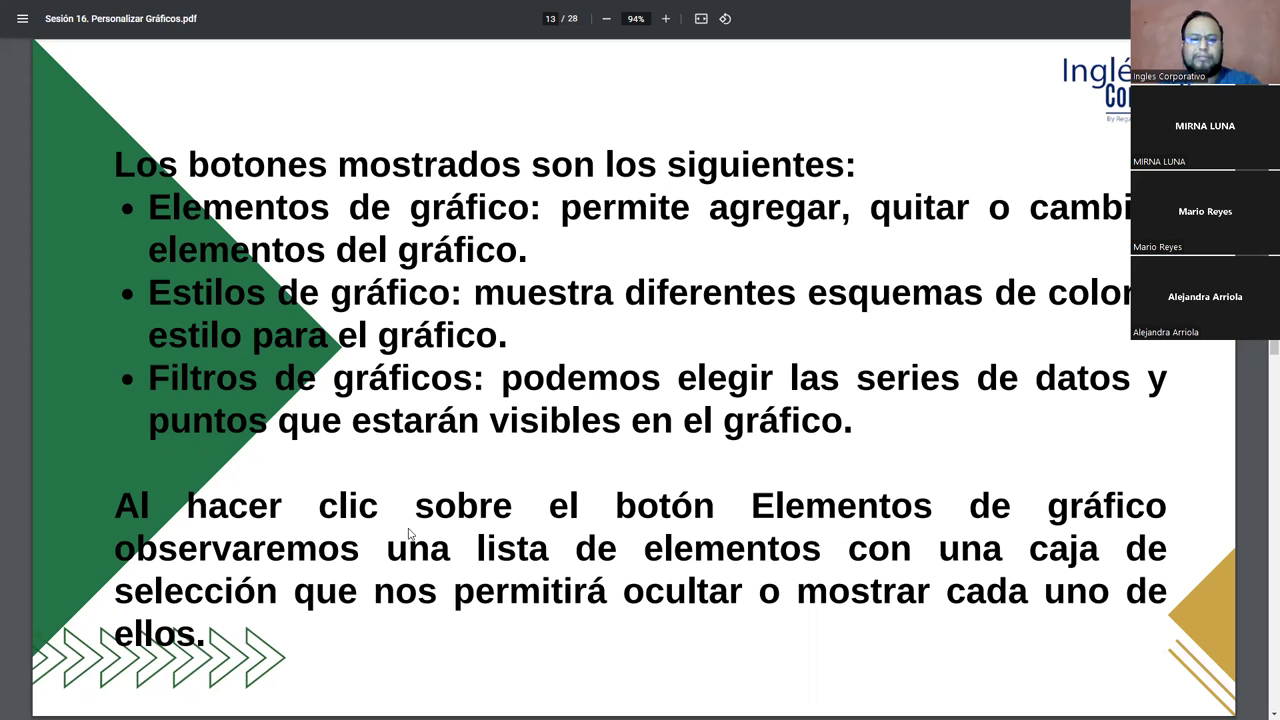
{"action": "key", "text": "alt+Tab"}
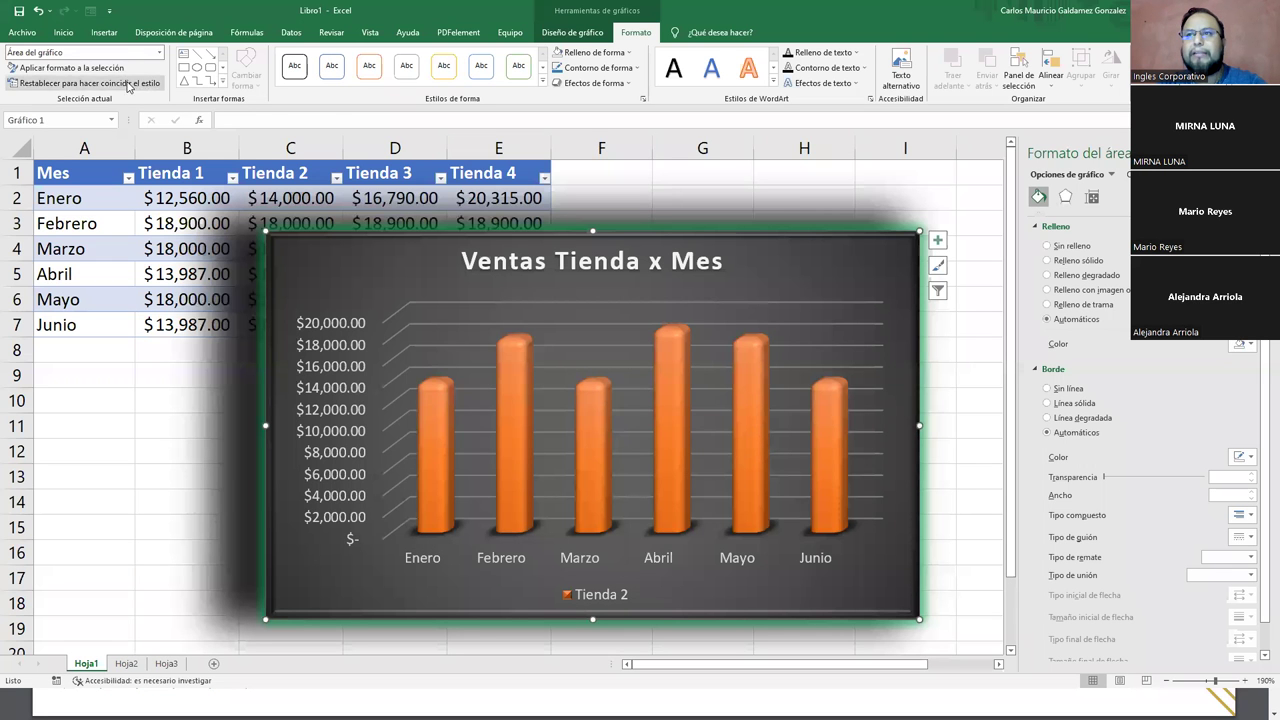
Step: Select the chart's Planos laterales from the element list and set their fill to Sin relleno
{"action": "left_click", "coordinate": [158, 56]}
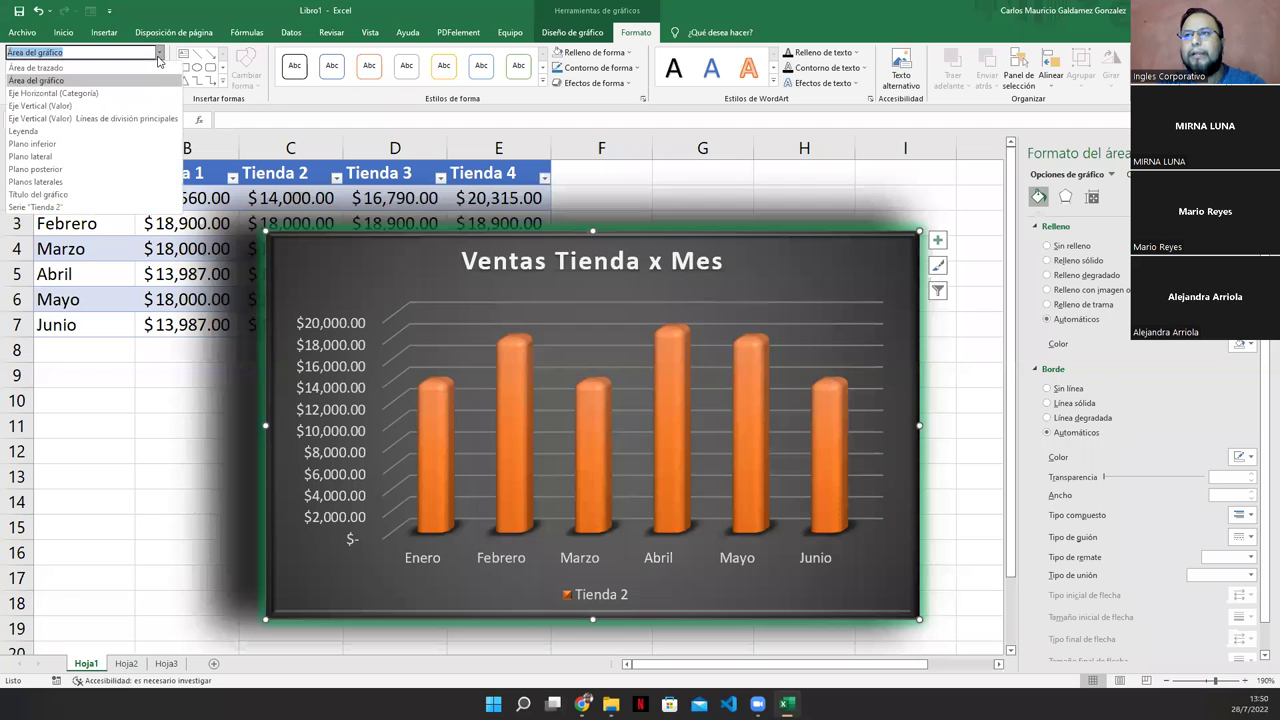
{"action": "left_click", "coordinate": [40, 106]}
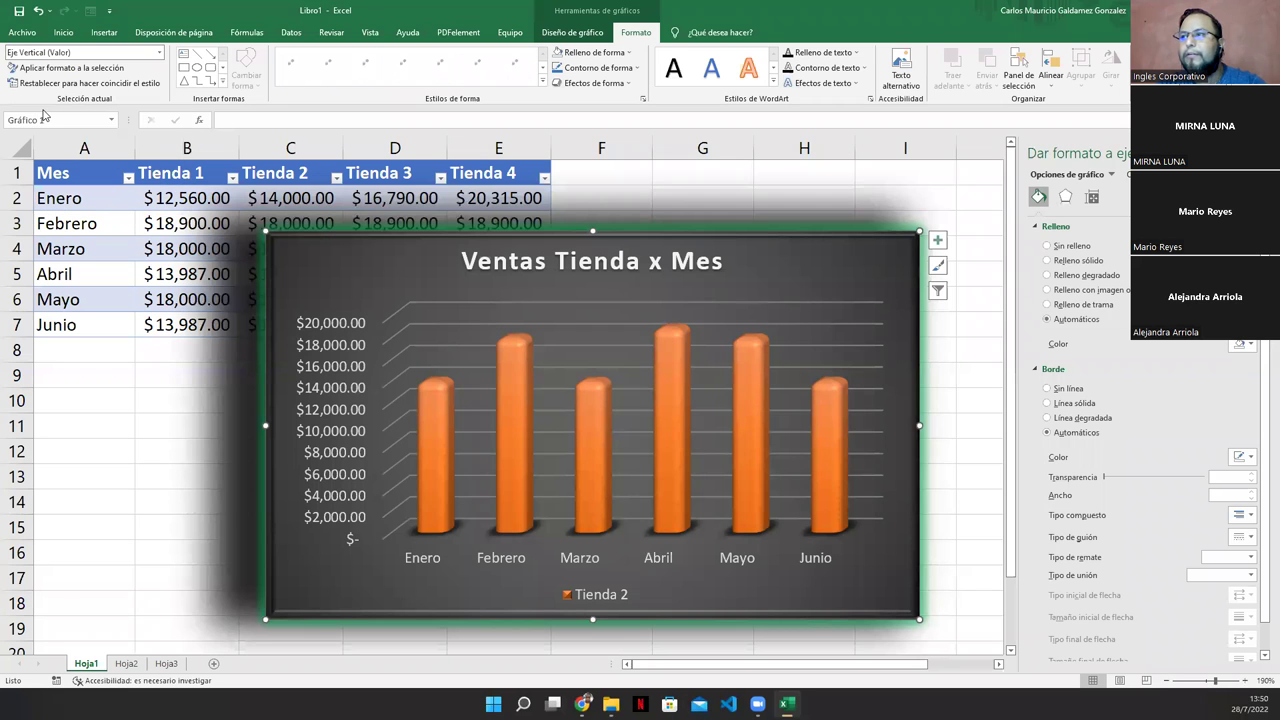
{"action": "left_click", "coordinate": [161, 56]}
{"action": "left_click", "coordinate": [56, 188]}
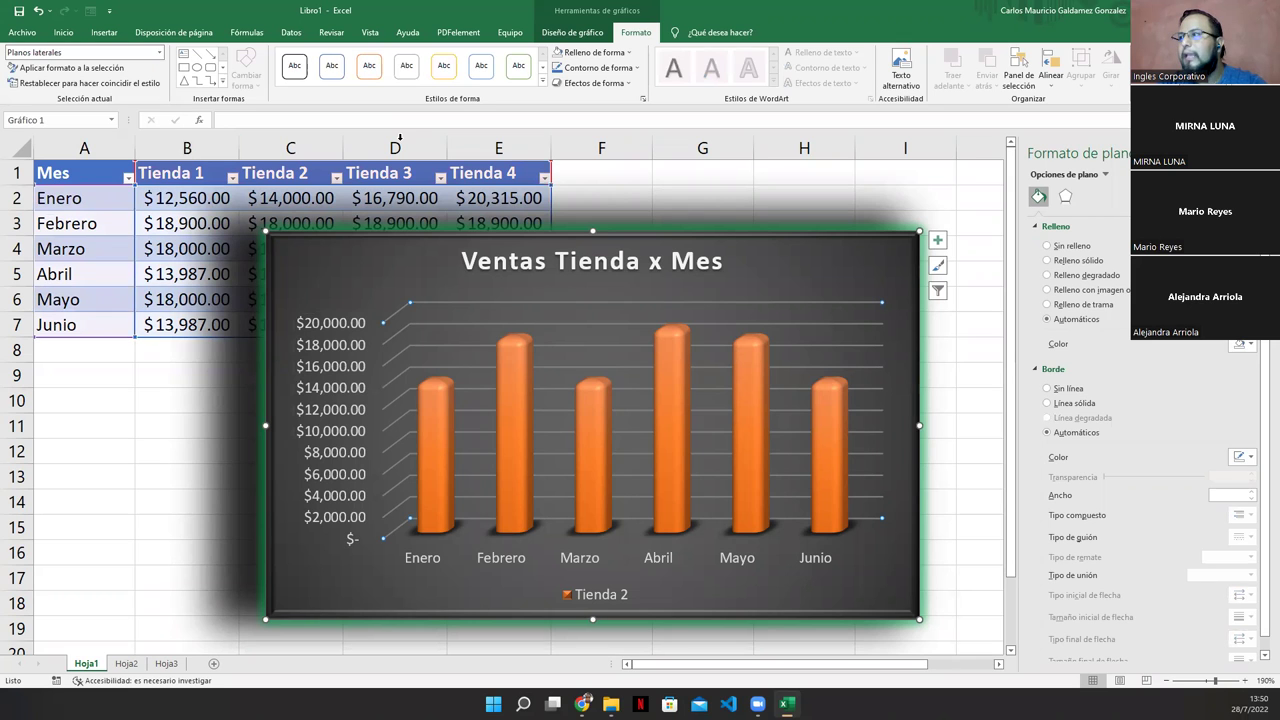
{"action": "left_click", "coordinate": [572, 32]}
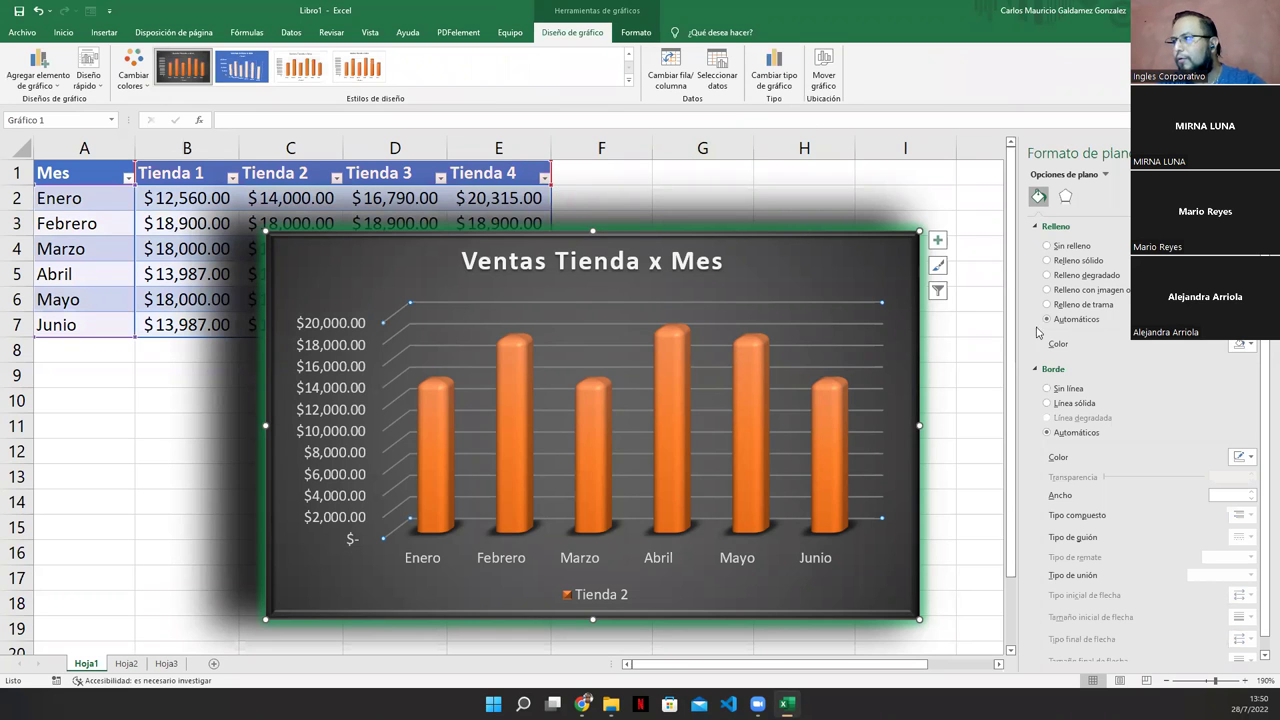
{"action": "left_click", "coordinate": [1055, 249]}
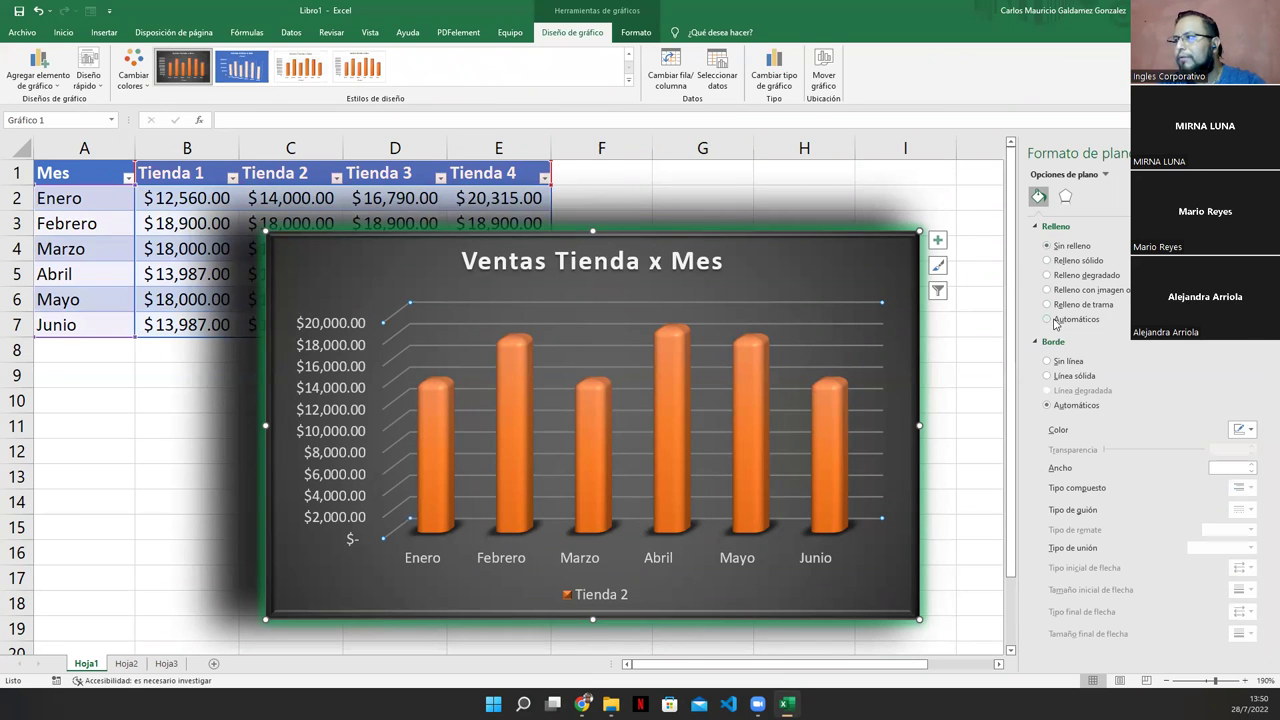
{"action": "left_click", "coordinate": [1065, 197]}
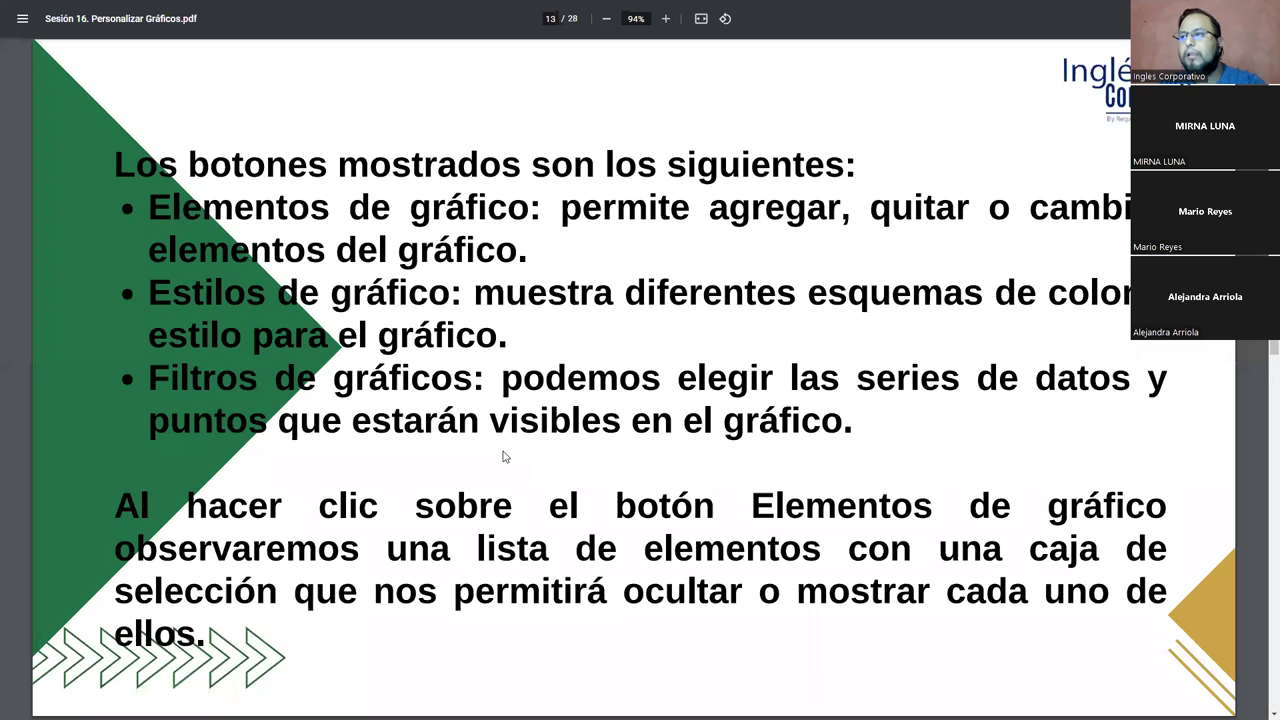
Step: On slide 14, draw three red arrows marking the plus button, Ejes-to-Leyenda, and the Derecha option
{"action": "key", "text": "Right"}
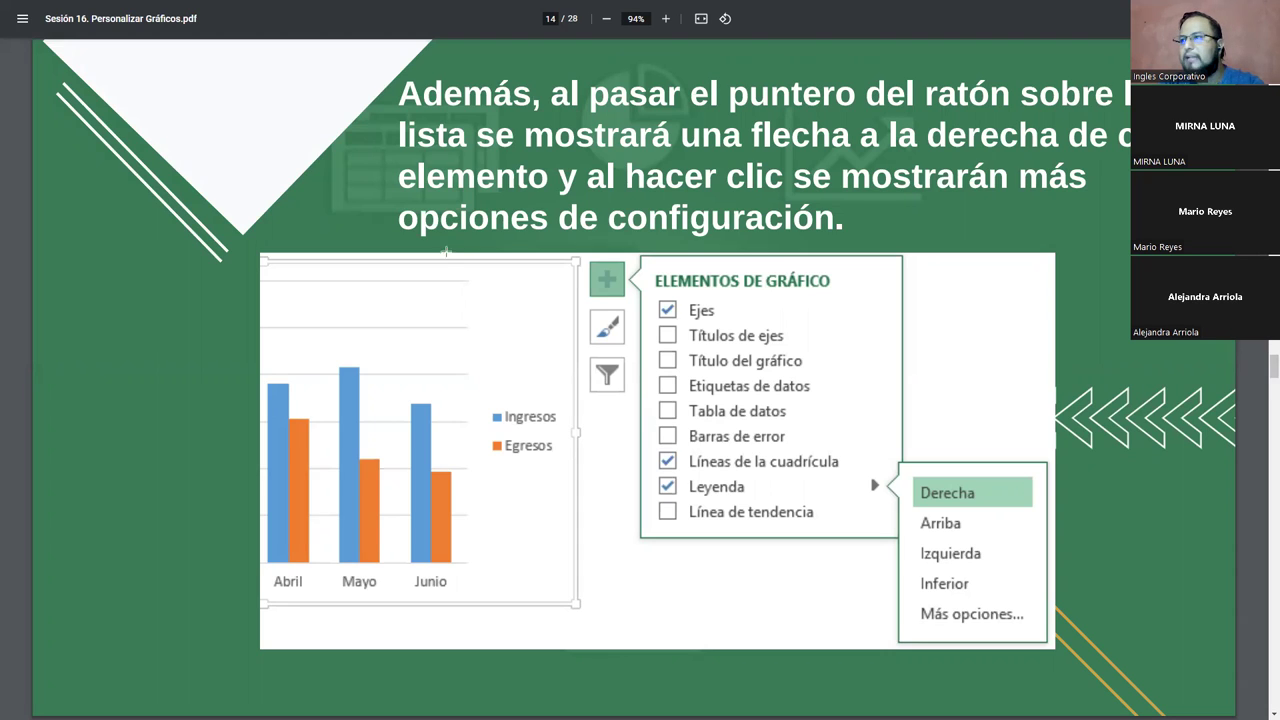
{"action": "left_click_drag", "start_coordinate": [505, 289], "coordinate": [572, 284]}
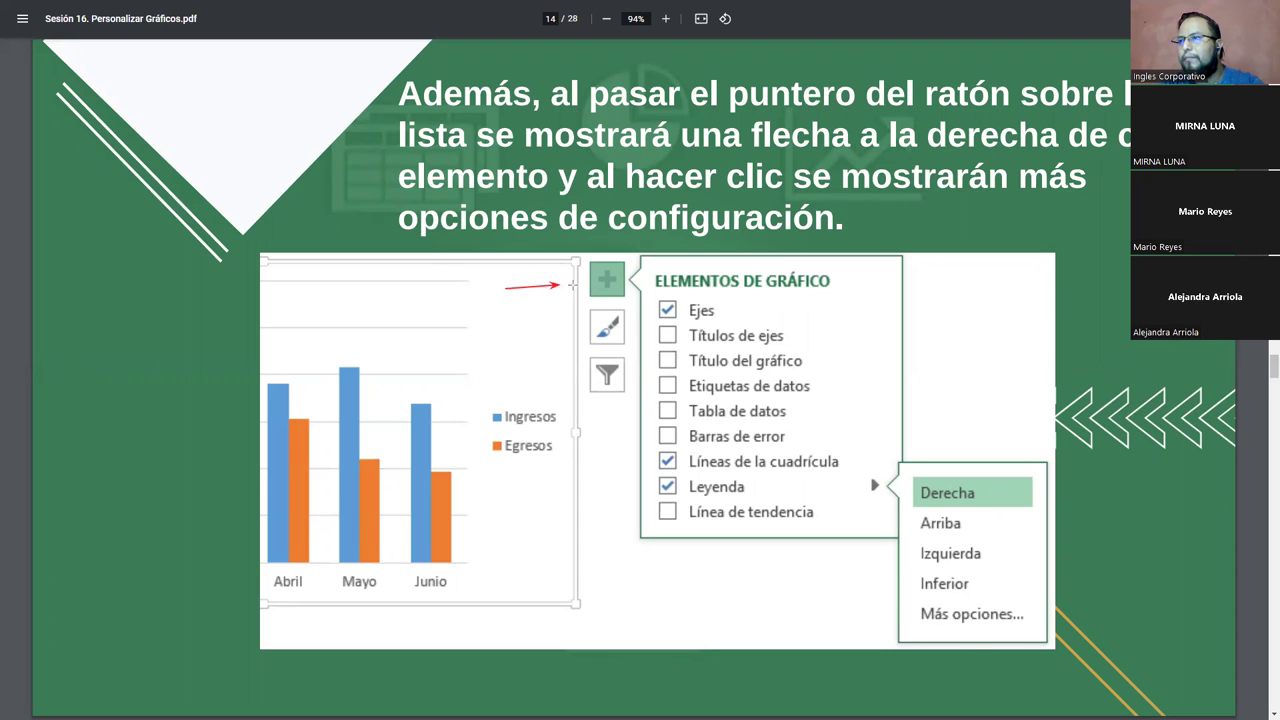
{"action": "mouse_move", "coordinate": [652, 302]}
{"action": "left_mouse_down"}
{"action": "mouse_move", "coordinate": [748, 488]}
{"action": "mouse_move", "coordinate": [857, 486]}
{"action": "left_mouse_up"}
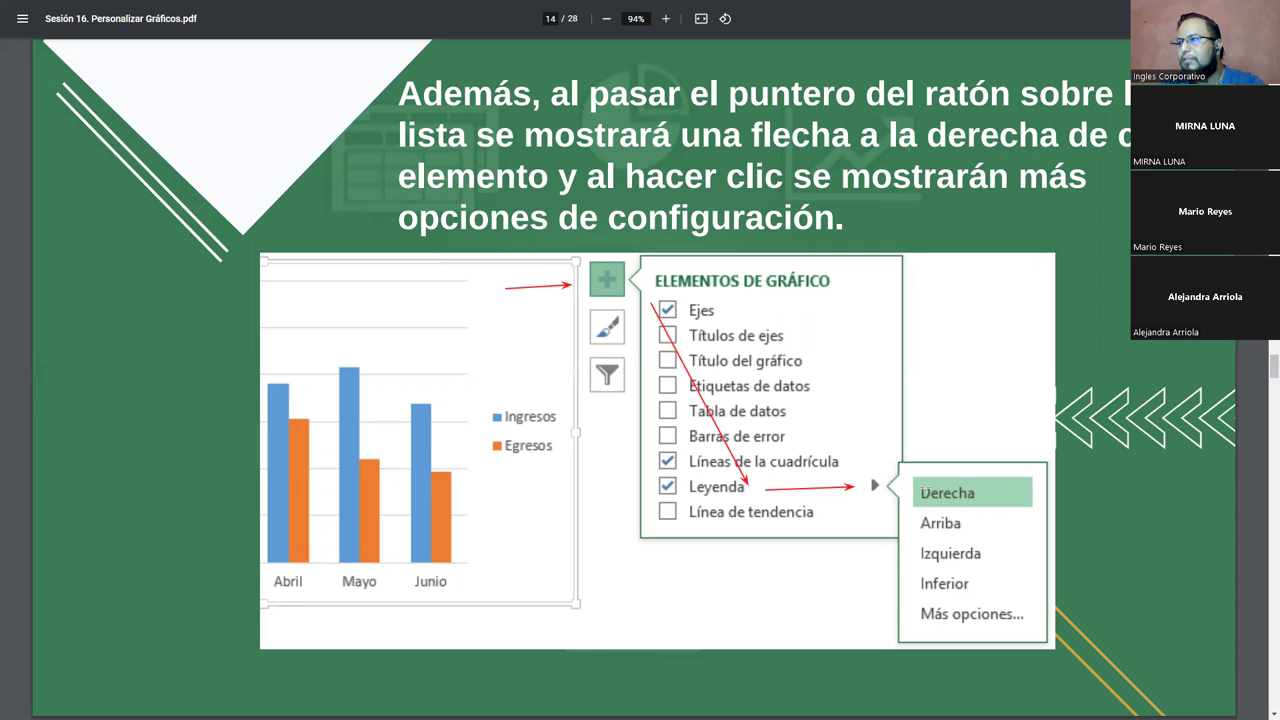
{"action": "left_click_drag", "start_coordinate": [973, 392], "coordinate": [963, 476]}
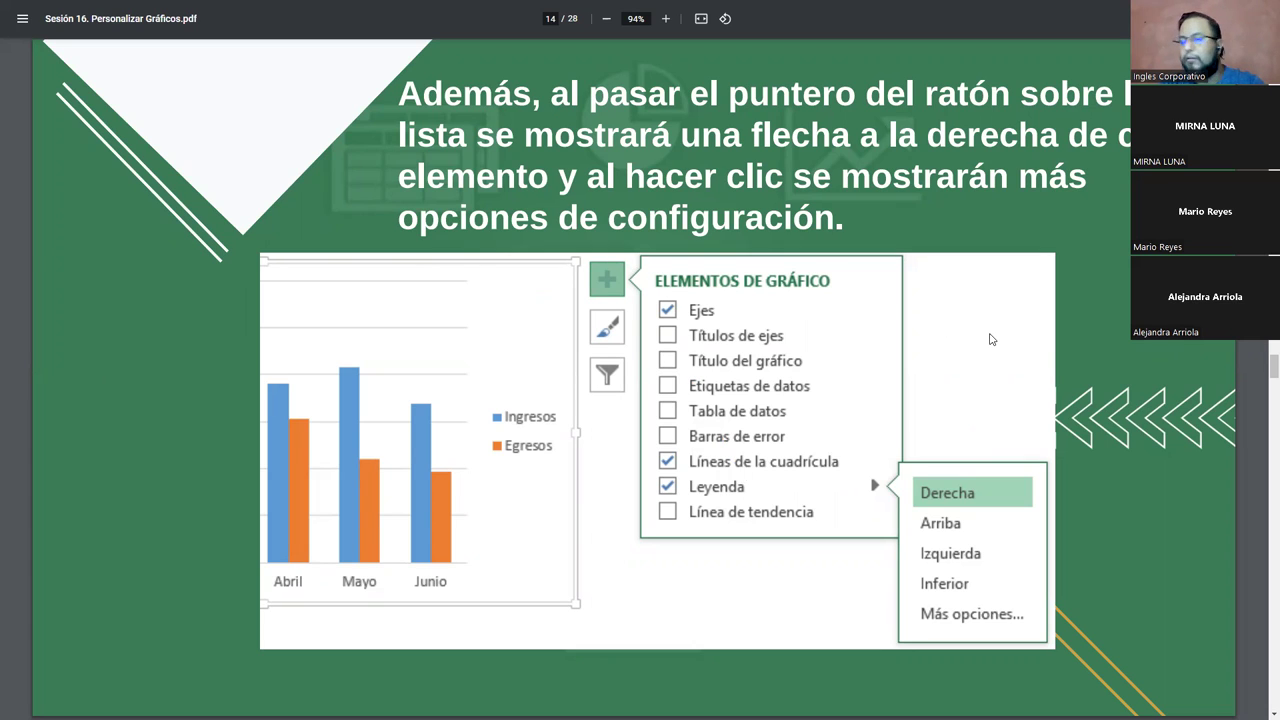
Step: Page through the slides to slide 16, Modificar el área del gráfico
{"action": "key", "text": "Right"}
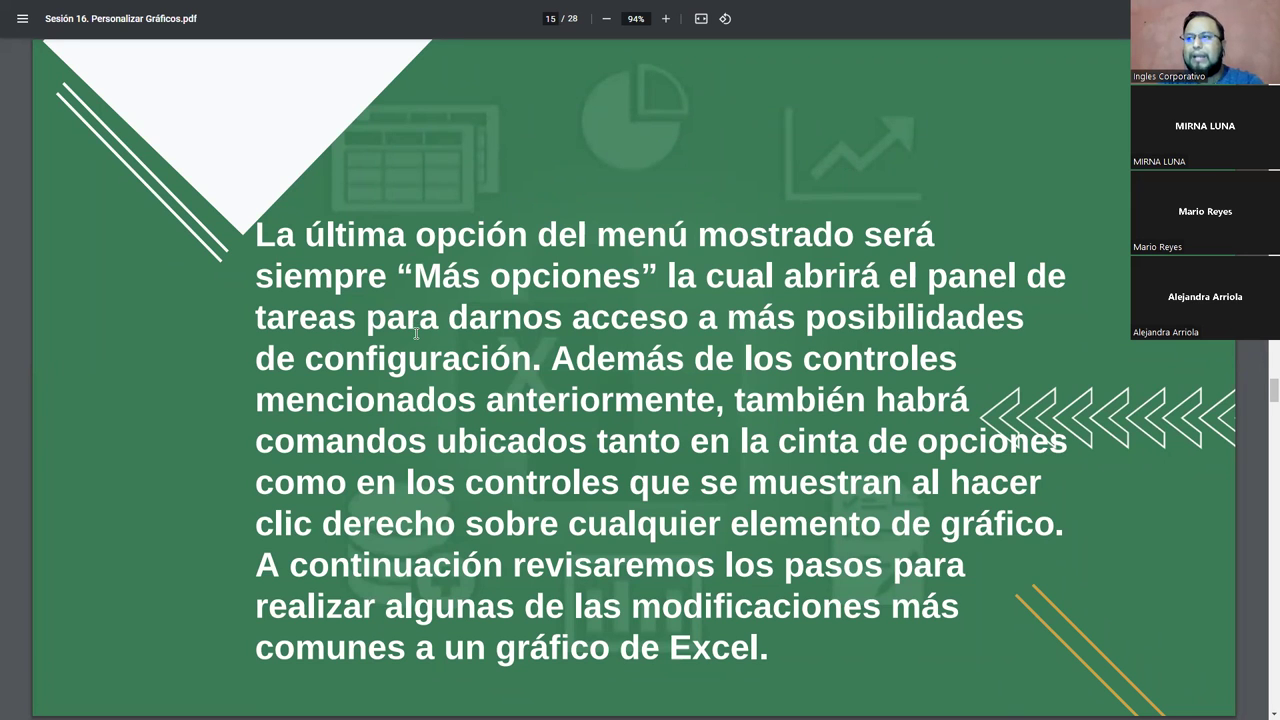
{"action": "key", "text": "Right"}
{"action": "key", "text": "Left"}
{"action": "key", "text": "Left"}
{"action": "key", "text": "Left"}
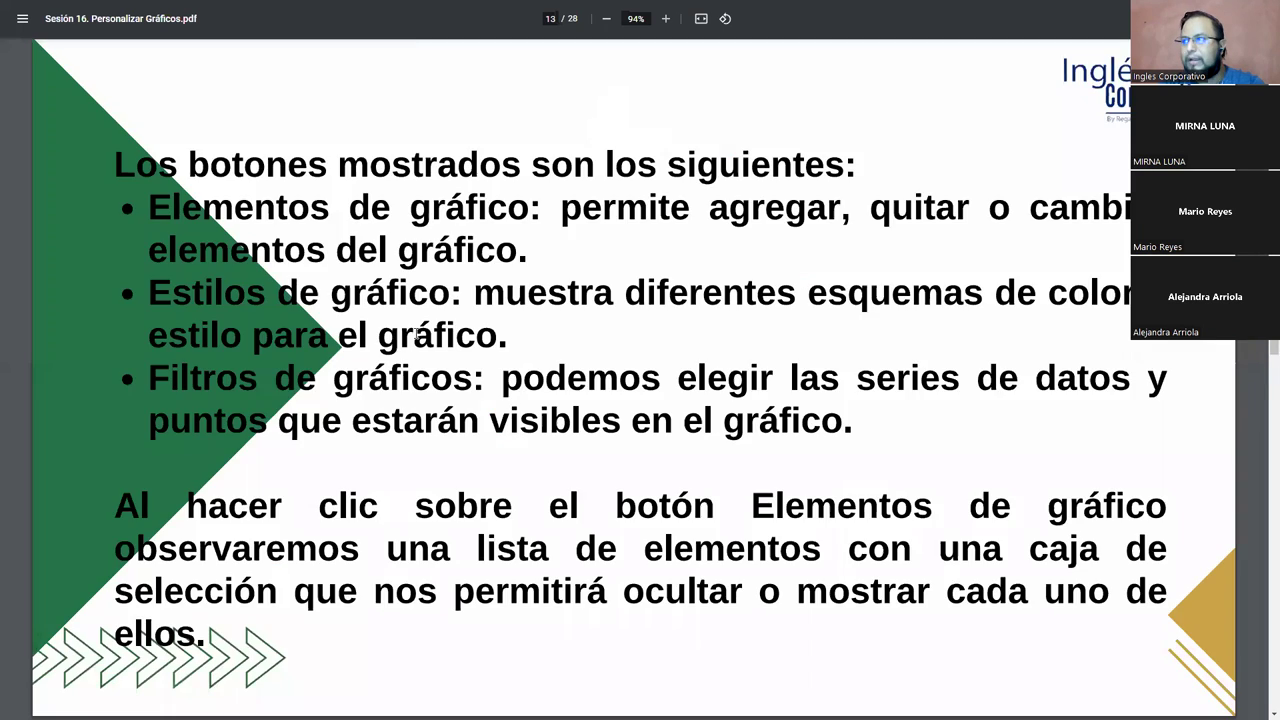
{"action": "key", "text": "Left"}
{"action": "key", "text": "Left"}
{"action": "key", "text": "Left"}
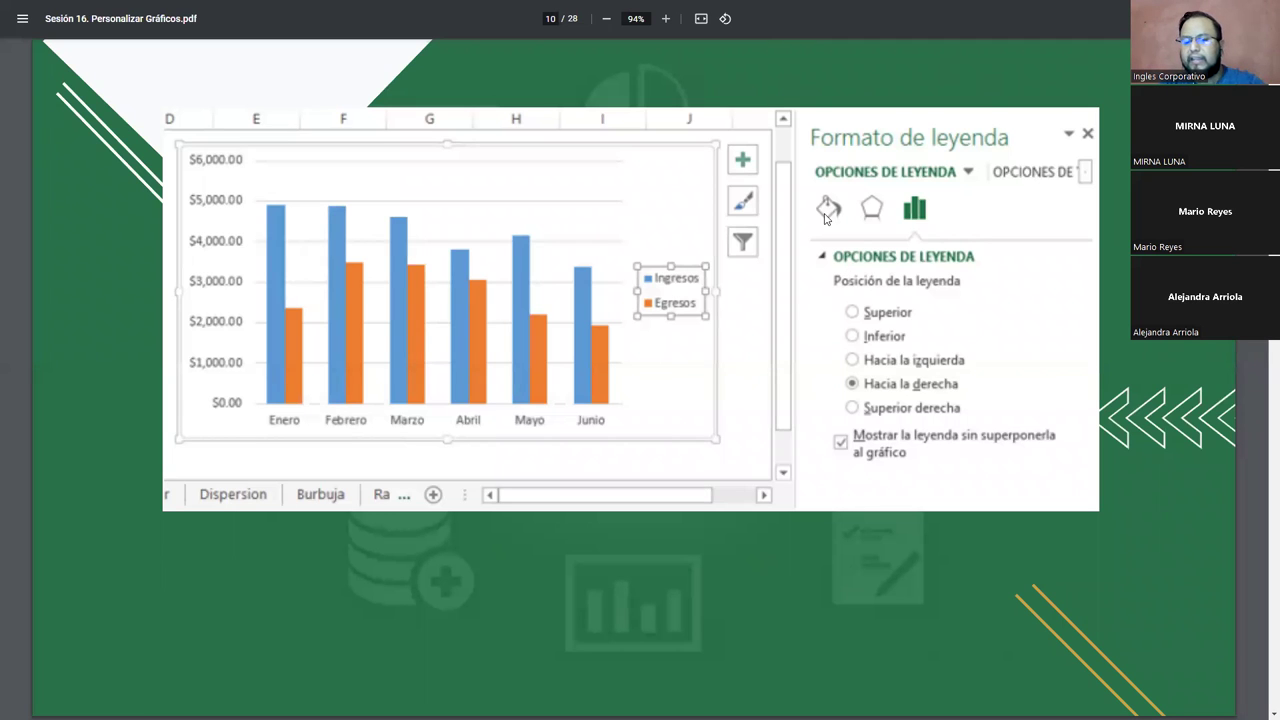
{"action": "key", "text": "Right"}
{"action": "key", "text": "Right"}
{"action": "key", "text": "Right"}
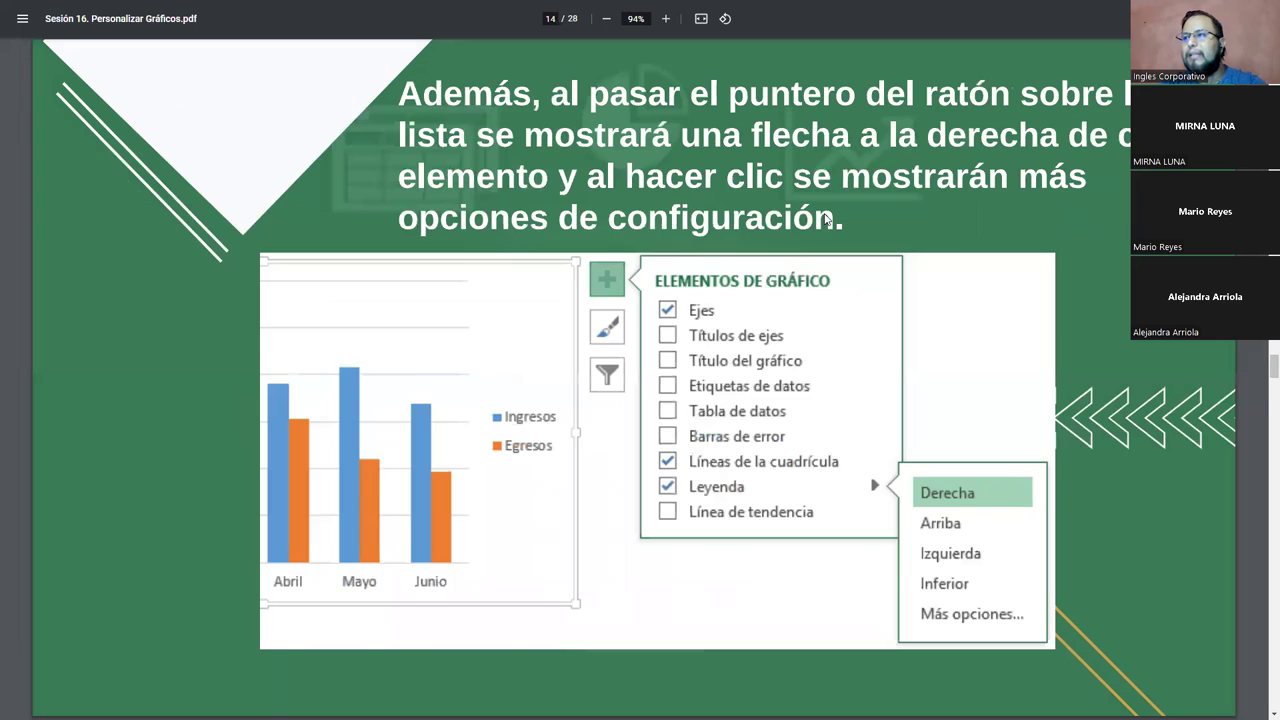
{"action": "key", "text": "Right"}
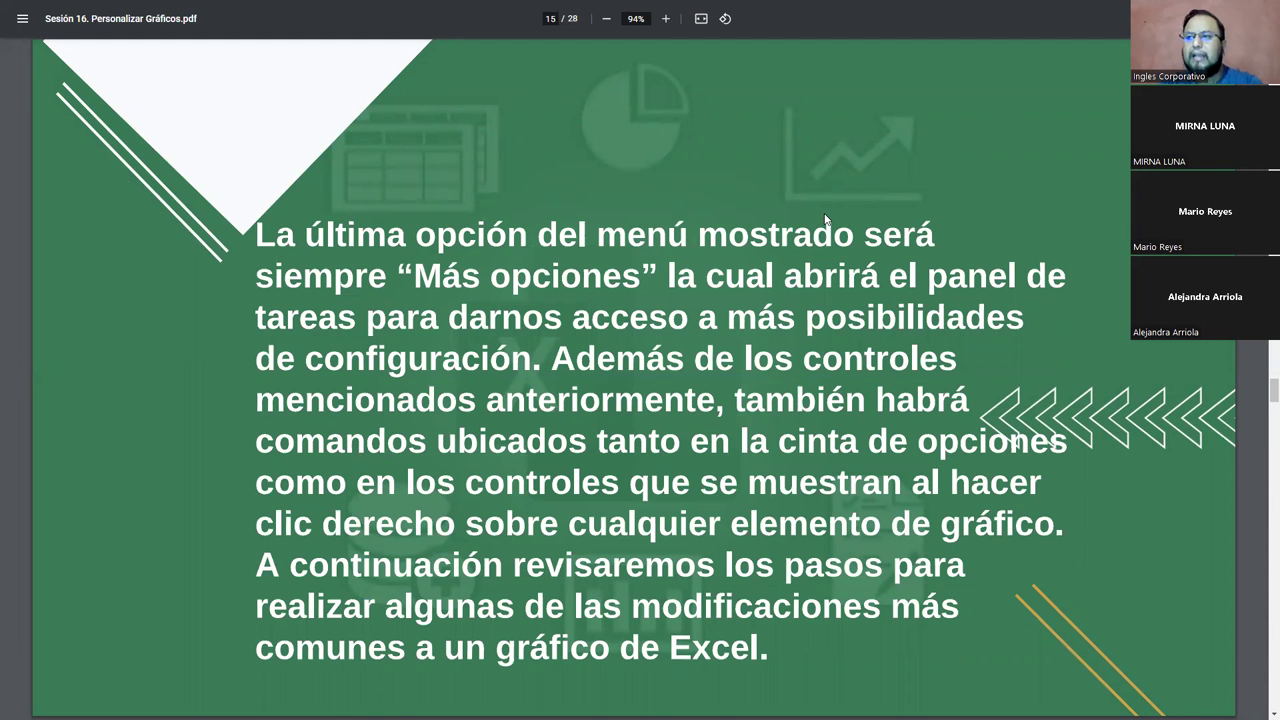
{"action": "key", "text": "Right"}
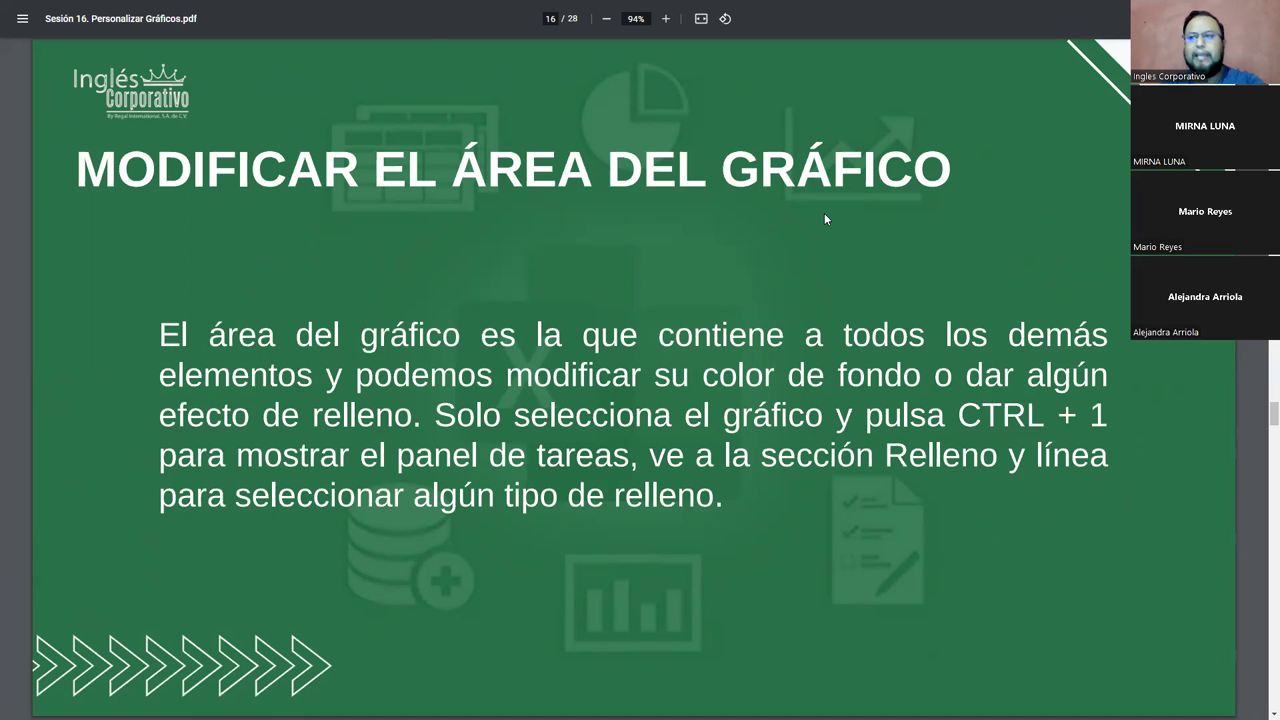
Step: Select the Tienda 2 columns and collapse their fill, border, shadow, glow and soft-edge settings
{"action": "key", "text": "alt+Tab"}
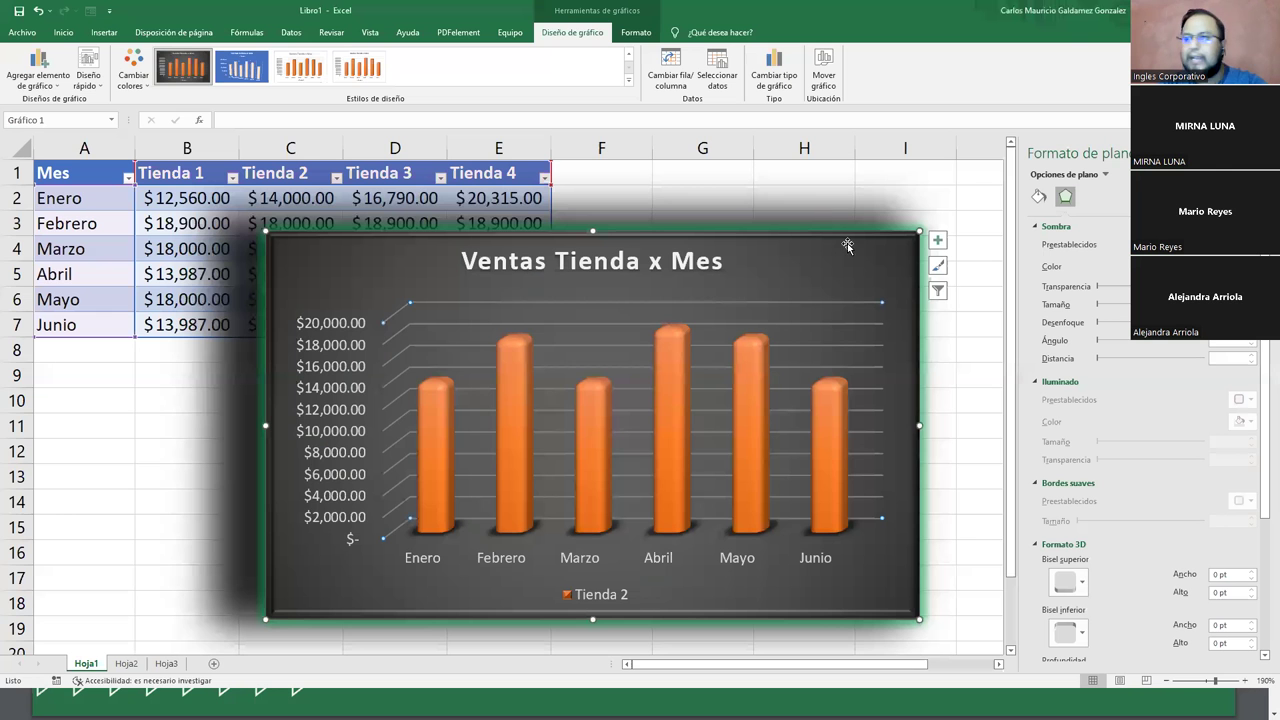
{"action": "left_click", "coordinate": [450, 413]}
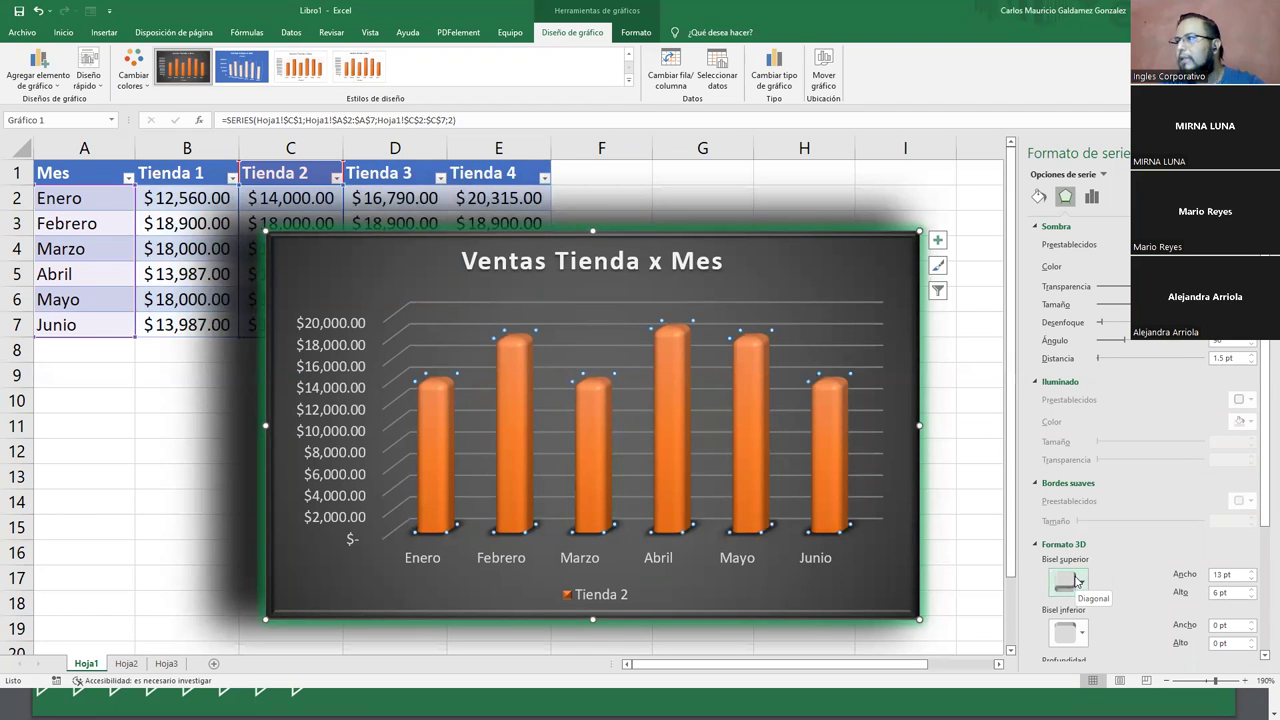
{"action": "left_click", "coordinate": [1039, 196]}
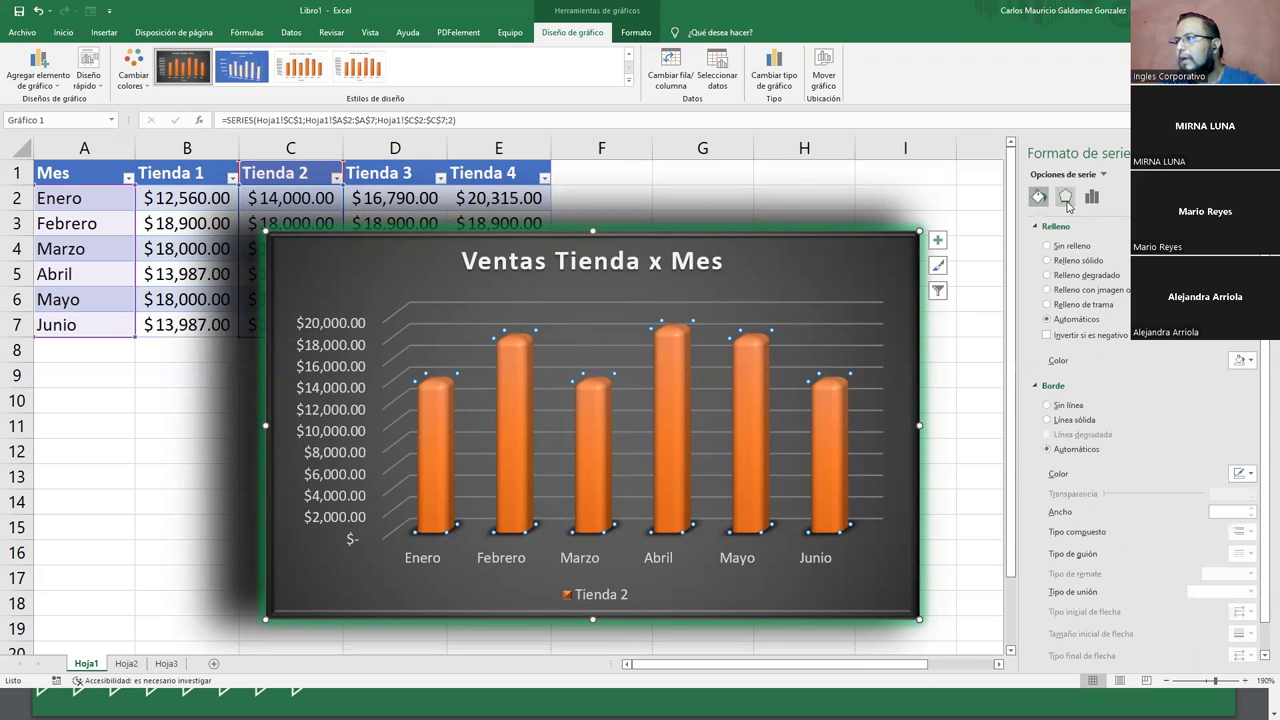
{"action": "left_click", "coordinate": [1045, 226]}
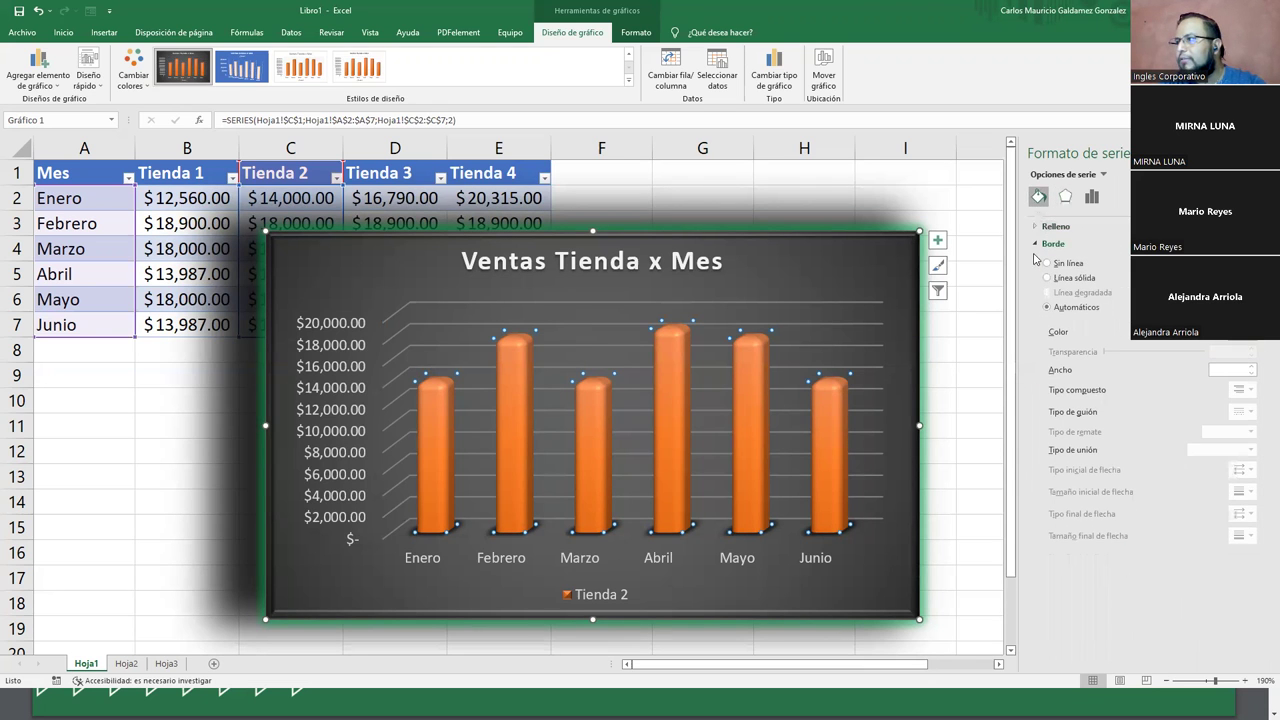
{"action": "left_click", "coordinate": [1050, 243]}
{"action": "left_click", "coordinate": [1065, 196]}
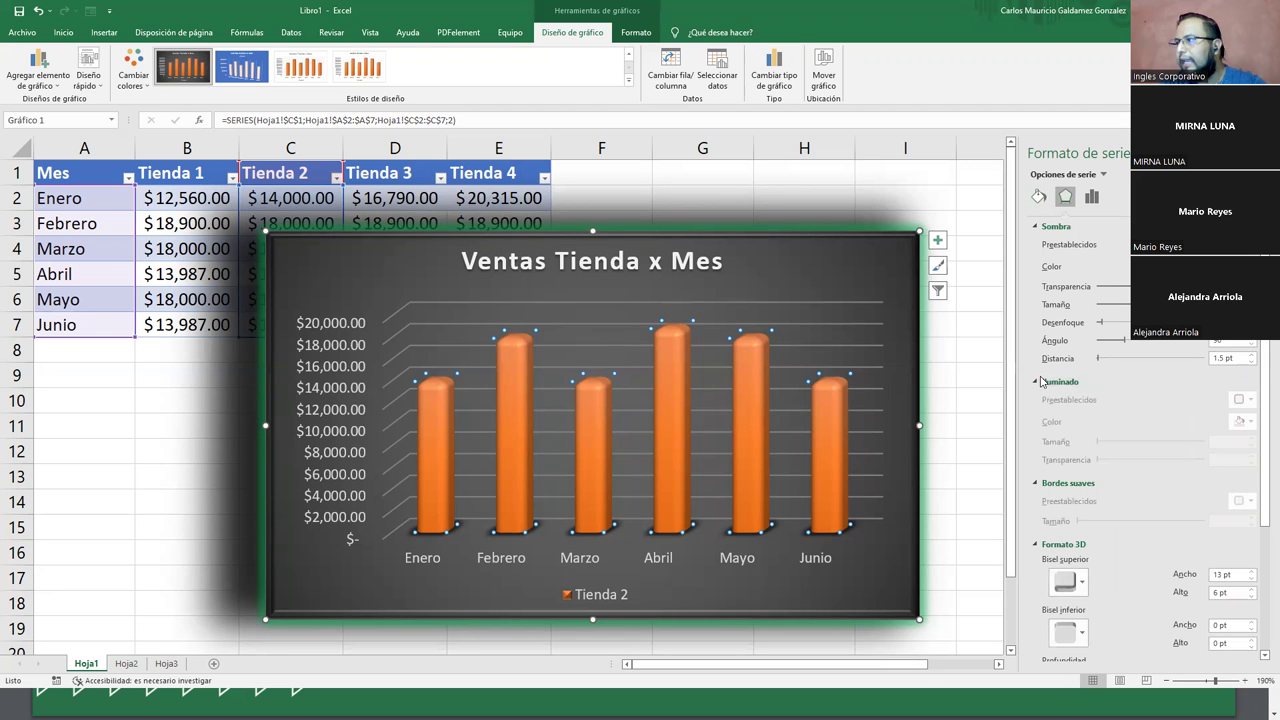
{"action": "left_click", "coordinate": [1036, 228]}
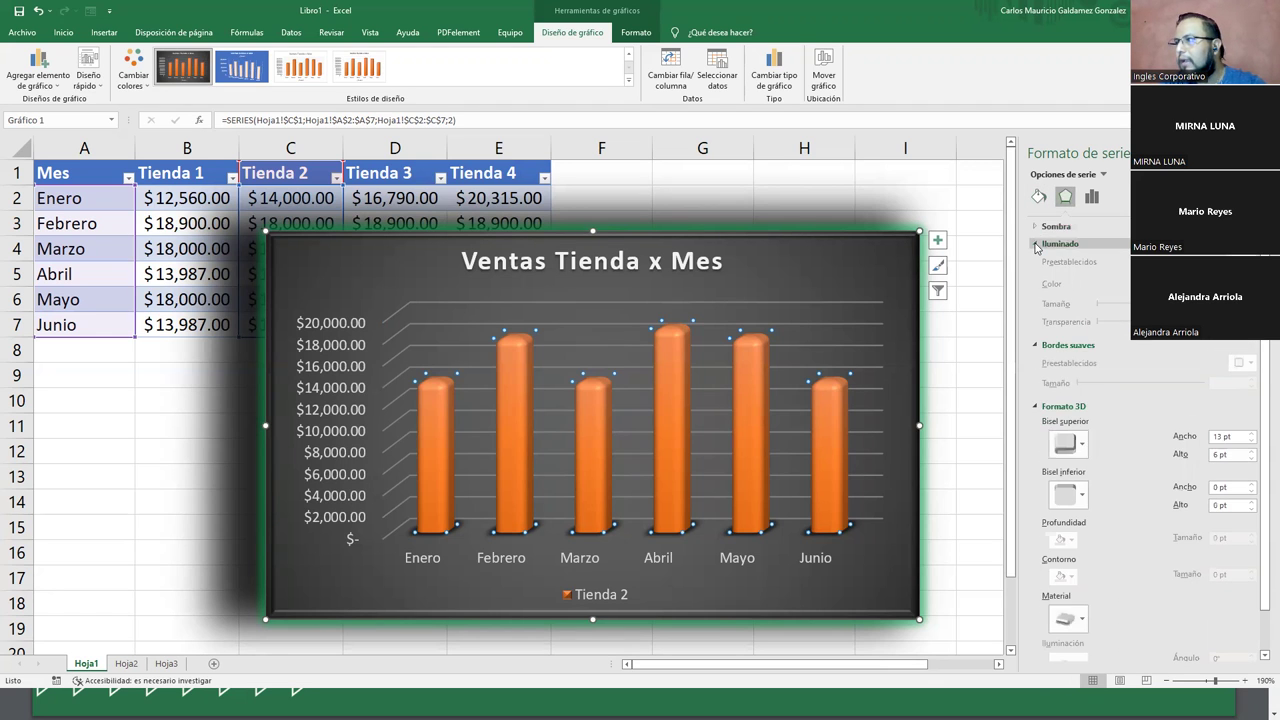
{"action": "left_click", "coordinate": [1036, 244]}
{"action": "left_click", "coordinate": [1036, 261]}
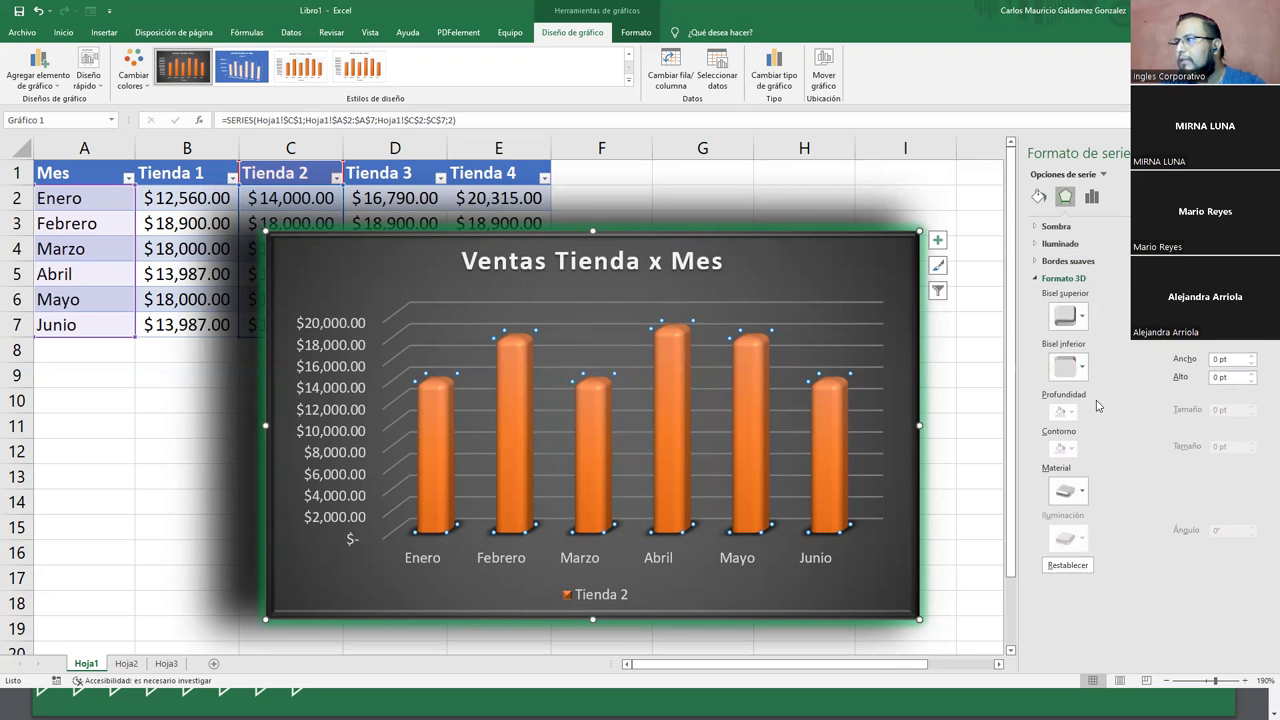
Step: Give the Tienda 2 columns a Soft Round top bevel
{"action": "left_click", "coordinate": [1080, 315]}
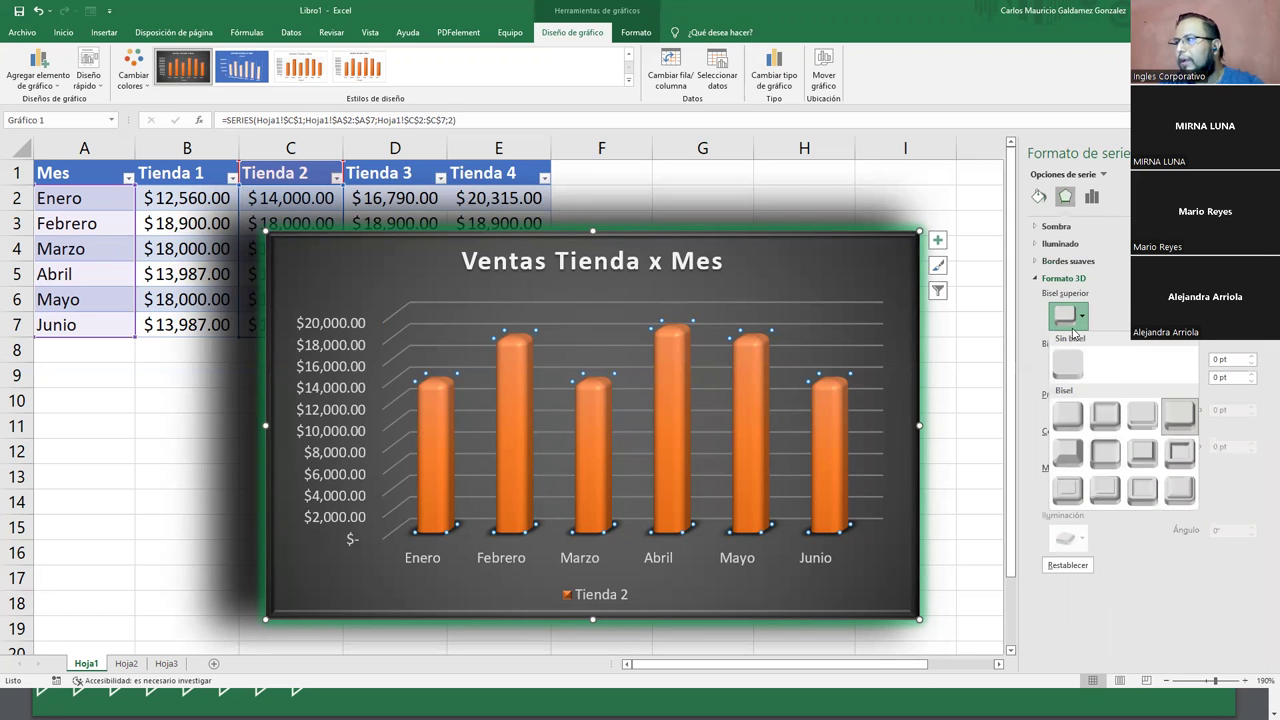
{"action": "left_click", "coordinate": [1043, 331]}
{"action": "left_click", "coordinate": [1072, 316]}
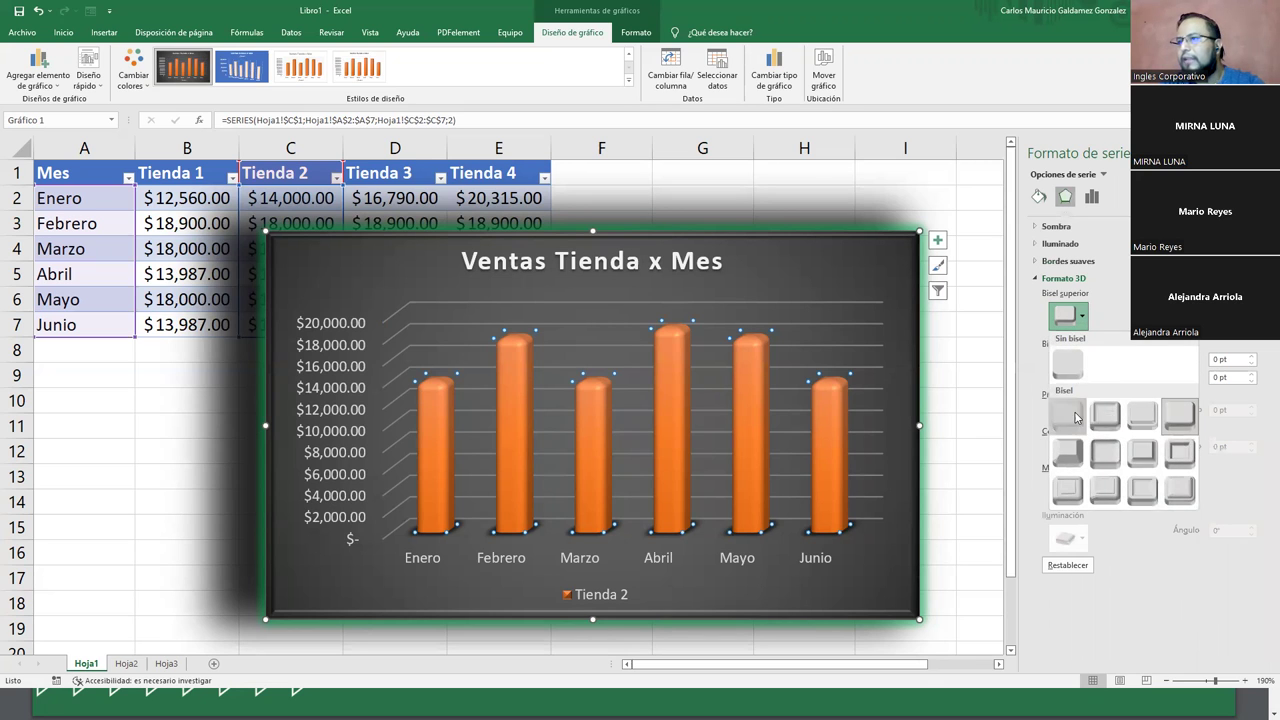
{"action": "left_click", "coordinate": [1078, 414]}
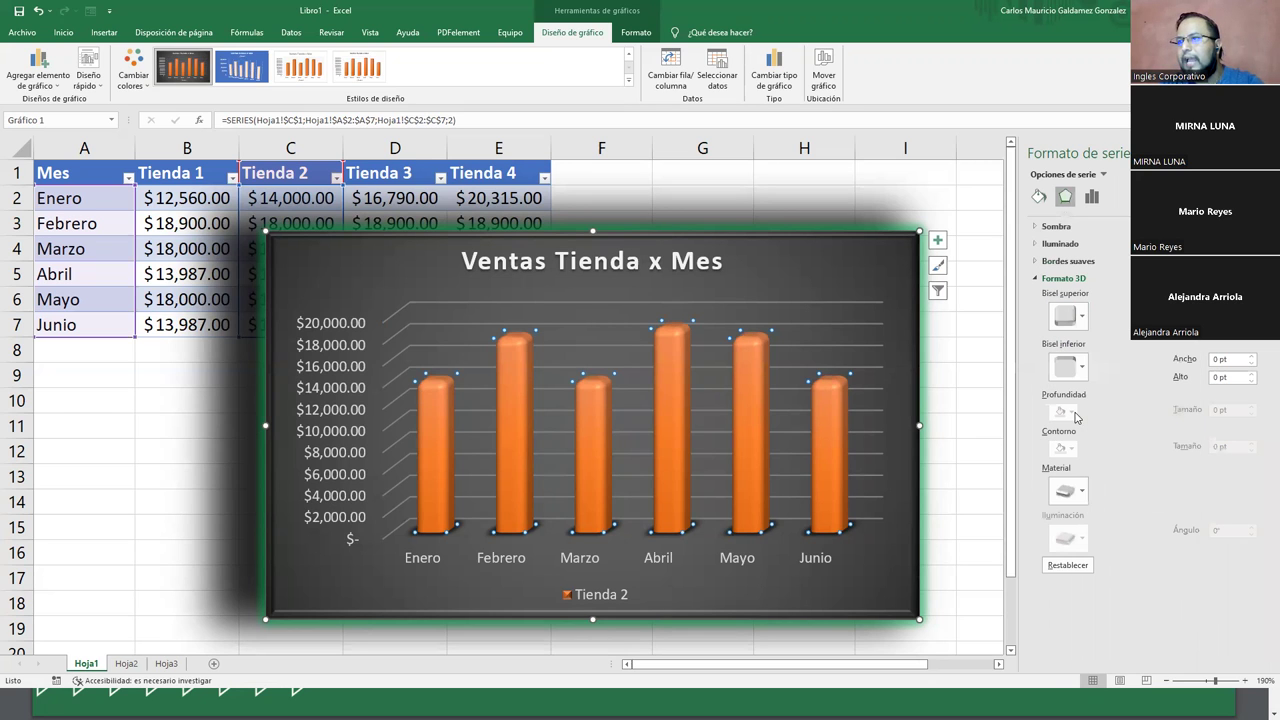
{"action": "left_click", "coordinate": [1075, 318]}
{"action": "left_click", "coordinate": [1106, 489]}
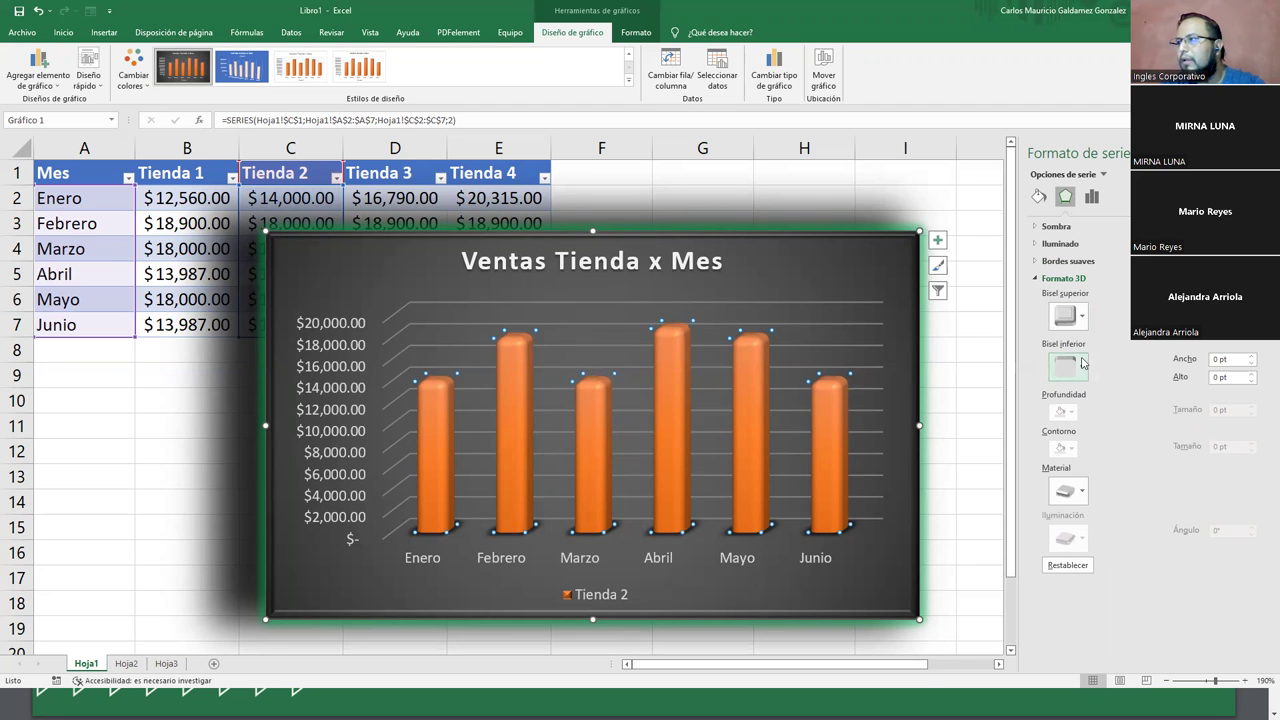
{"action": "left_click", "coordinate": [1076, 318]}
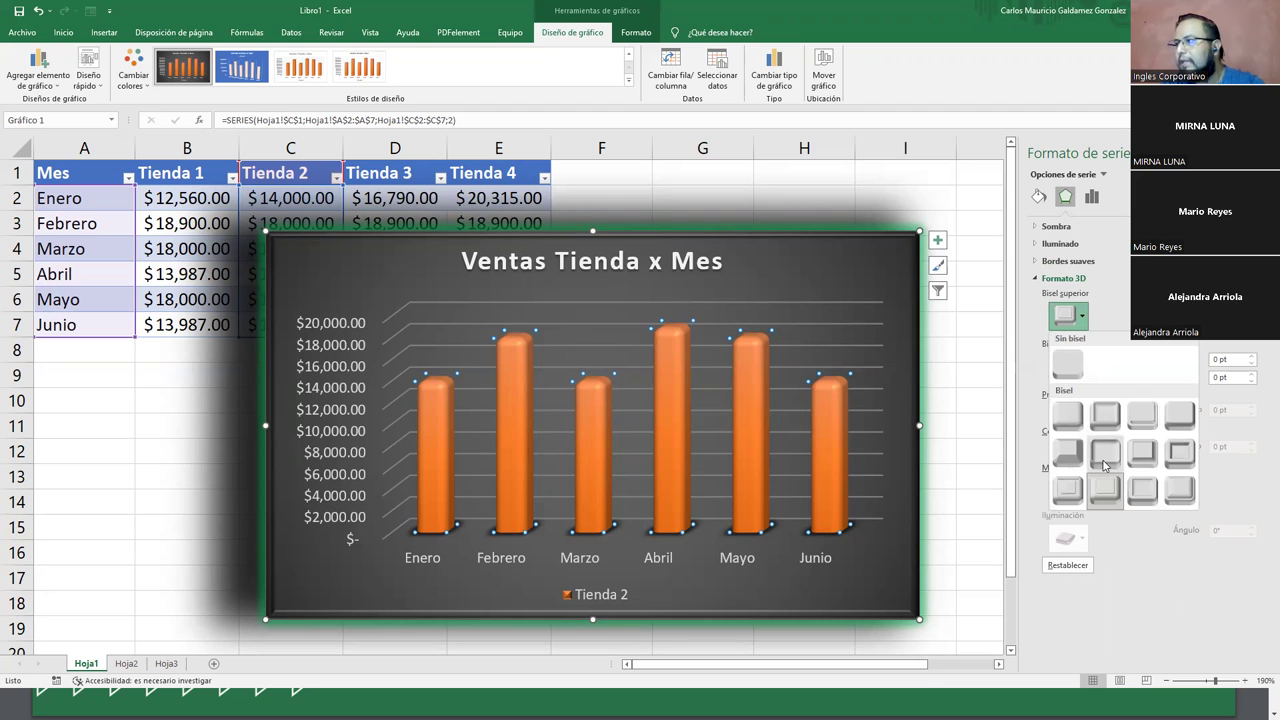
{"action": "left_click", "coordinate": [1105, 455]}
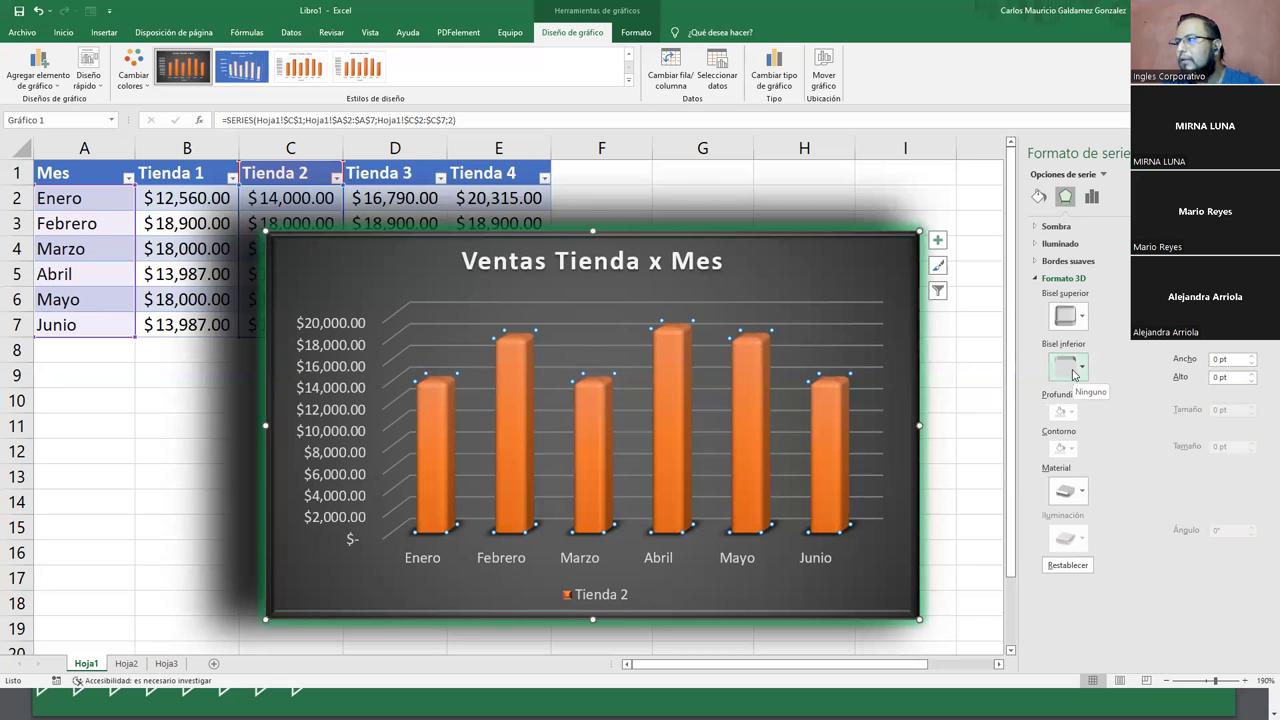
Step: Apply a dark standard 3-D material to the Tienda 2 columns
{"action": "left_click", "coordinate": [1068, 491]}
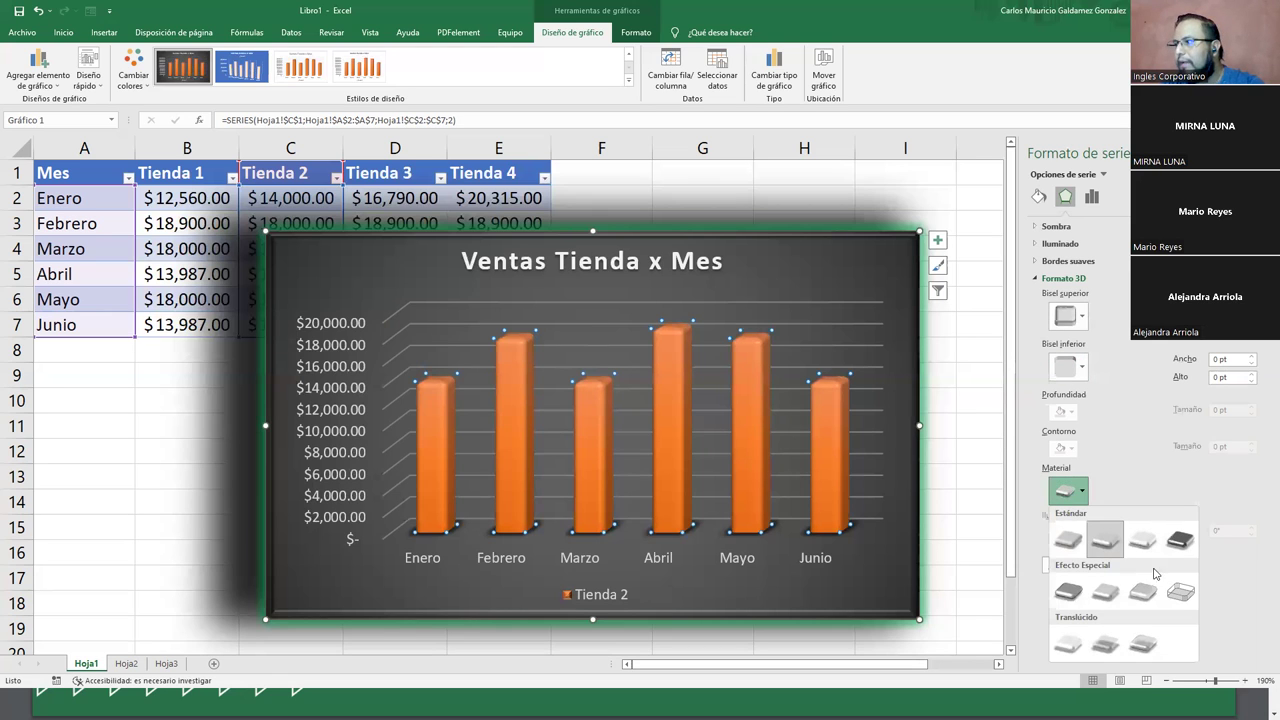
{"action": "left_click", "coordinate": [1180, 541]}
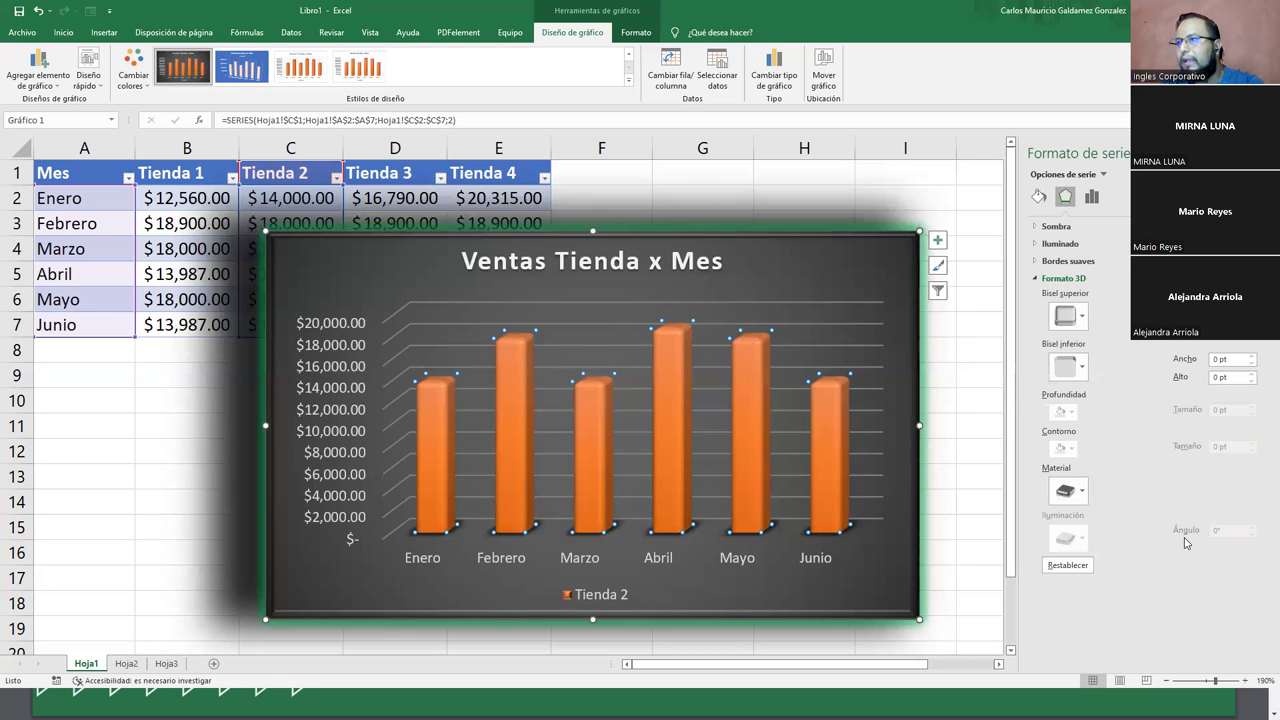
{"action": "left_click", "coordinate": [1072, 500]}
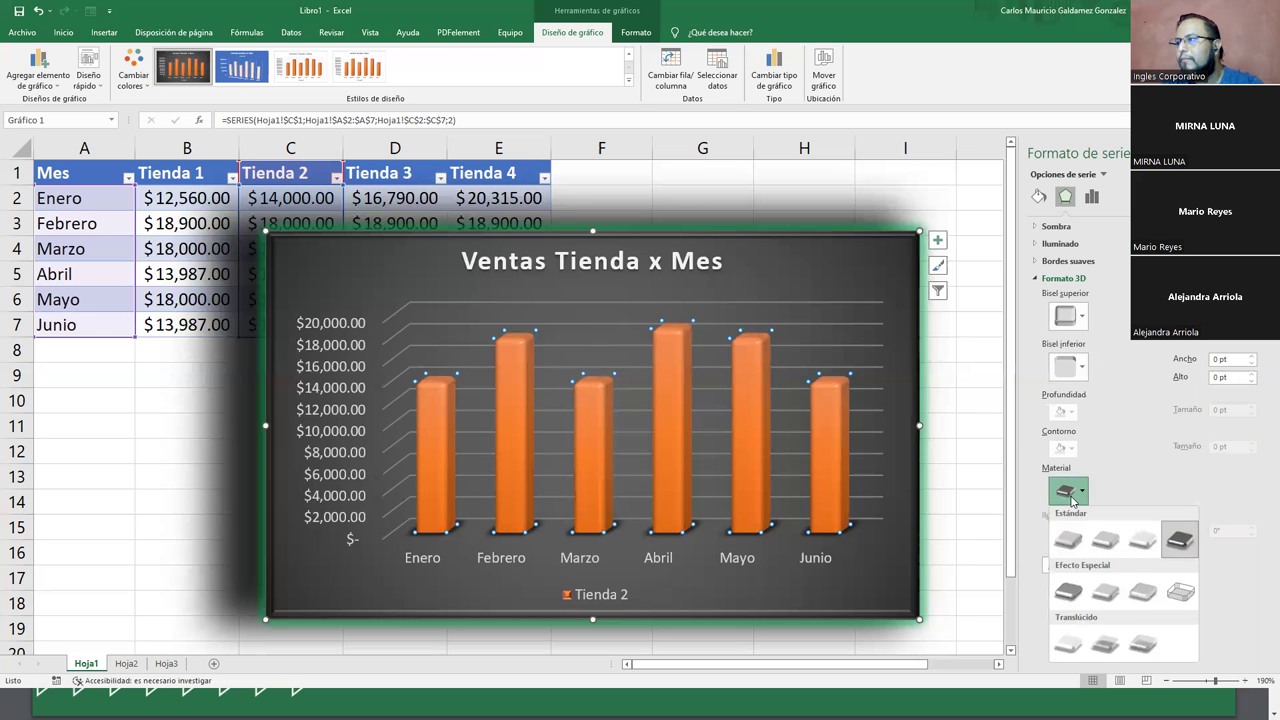
{"action": "left_click", "coordinate": [1079, 604]}
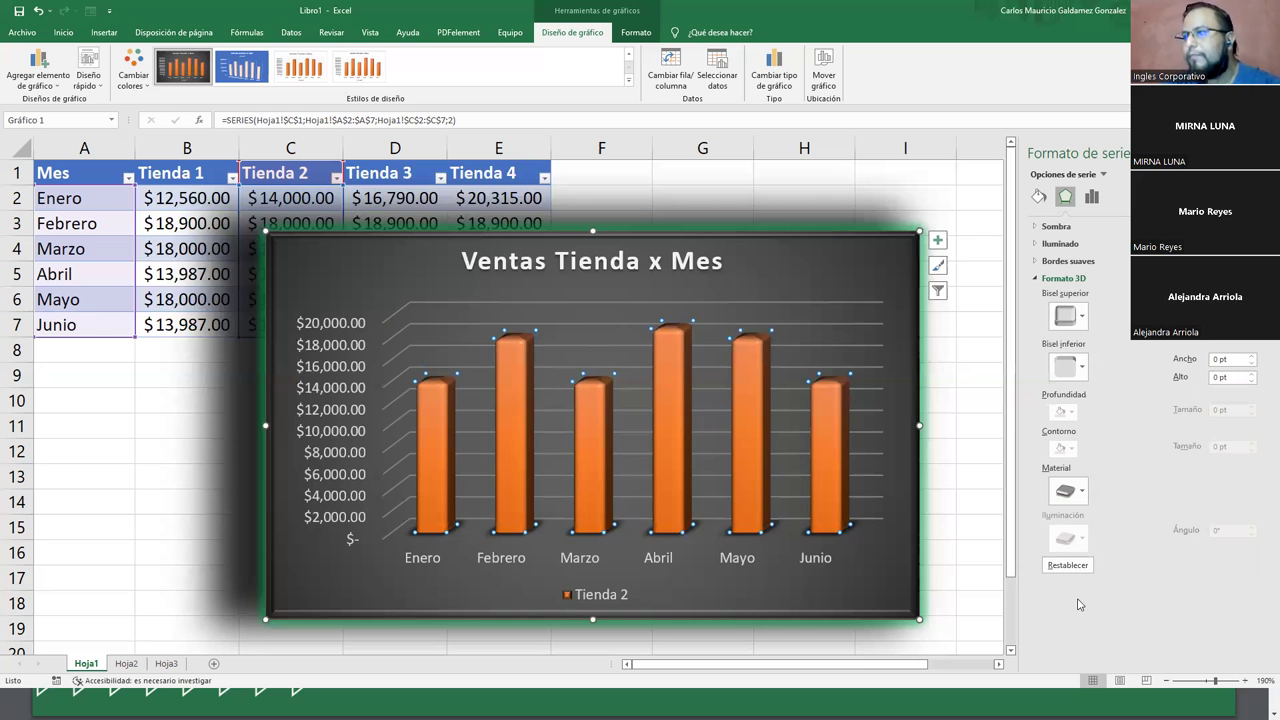
{"action": "left_click", "coordinate": [938, 292]}
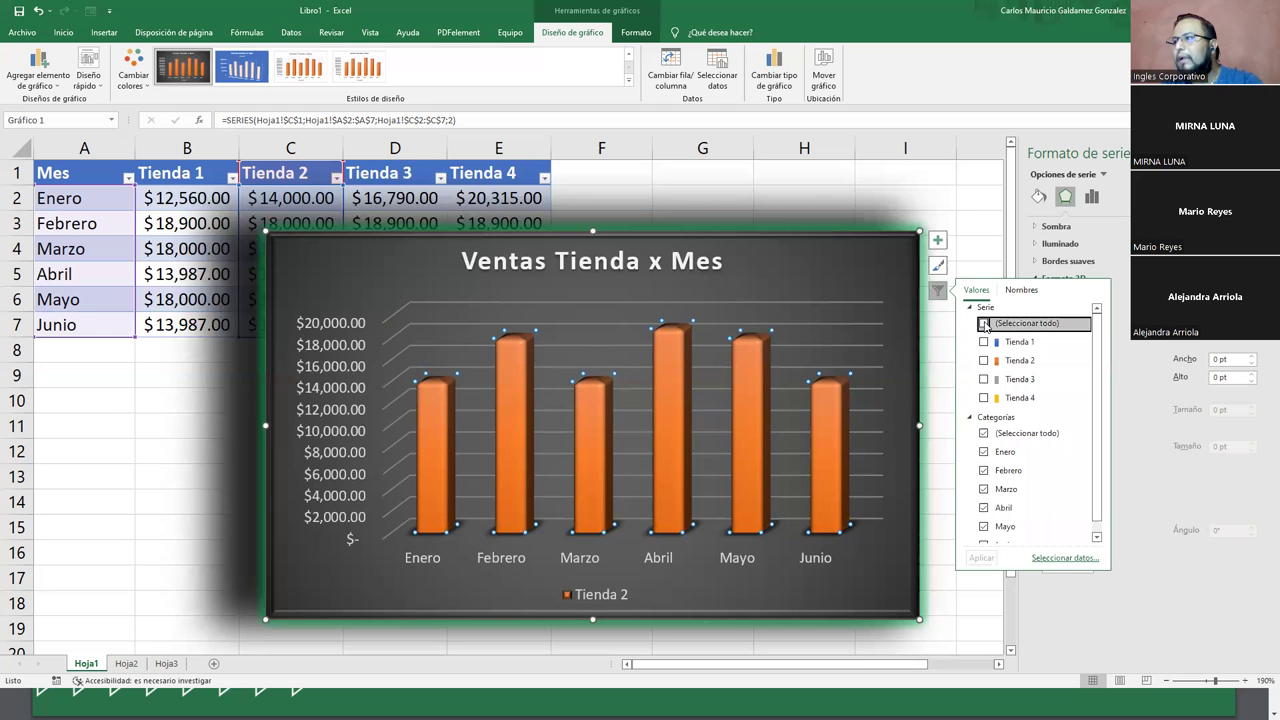
Step: Filter the chart to show all four Tienda series and bevel the chart area's top edge
{"action": "left_click", "coordinate": [985, 324]}
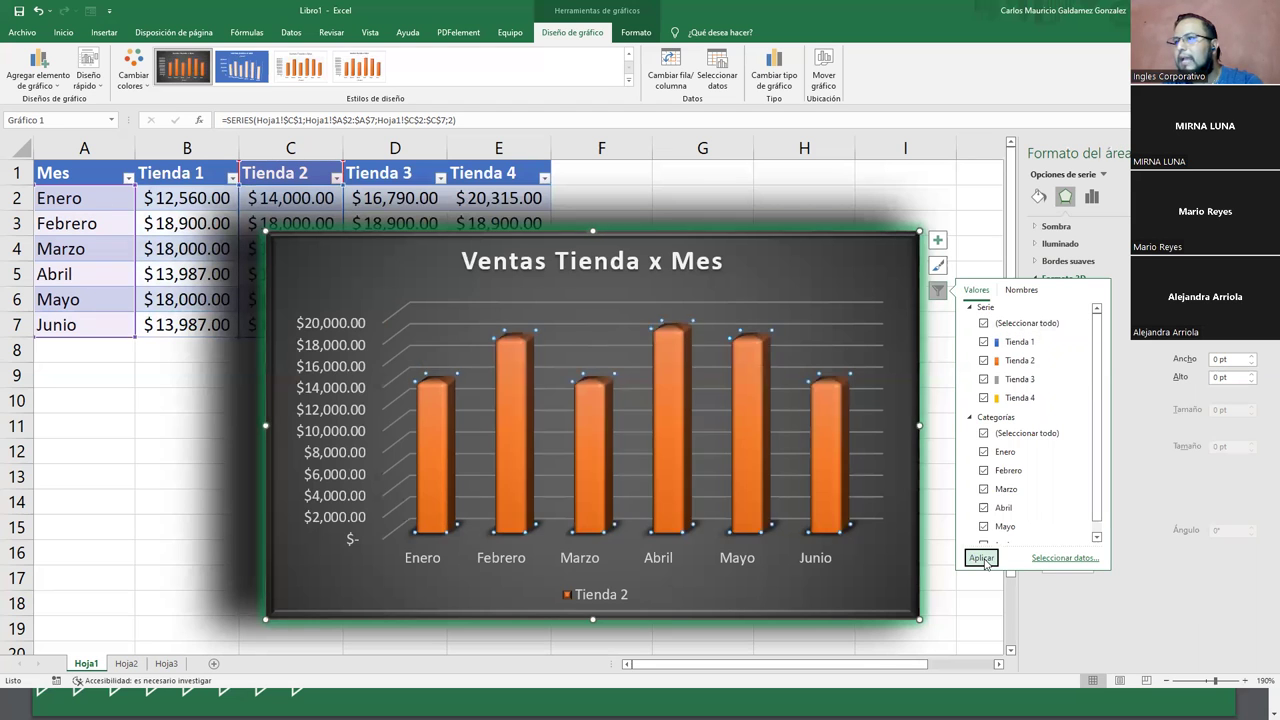
{"action": "left_click", "coordinate": [982, 559]}
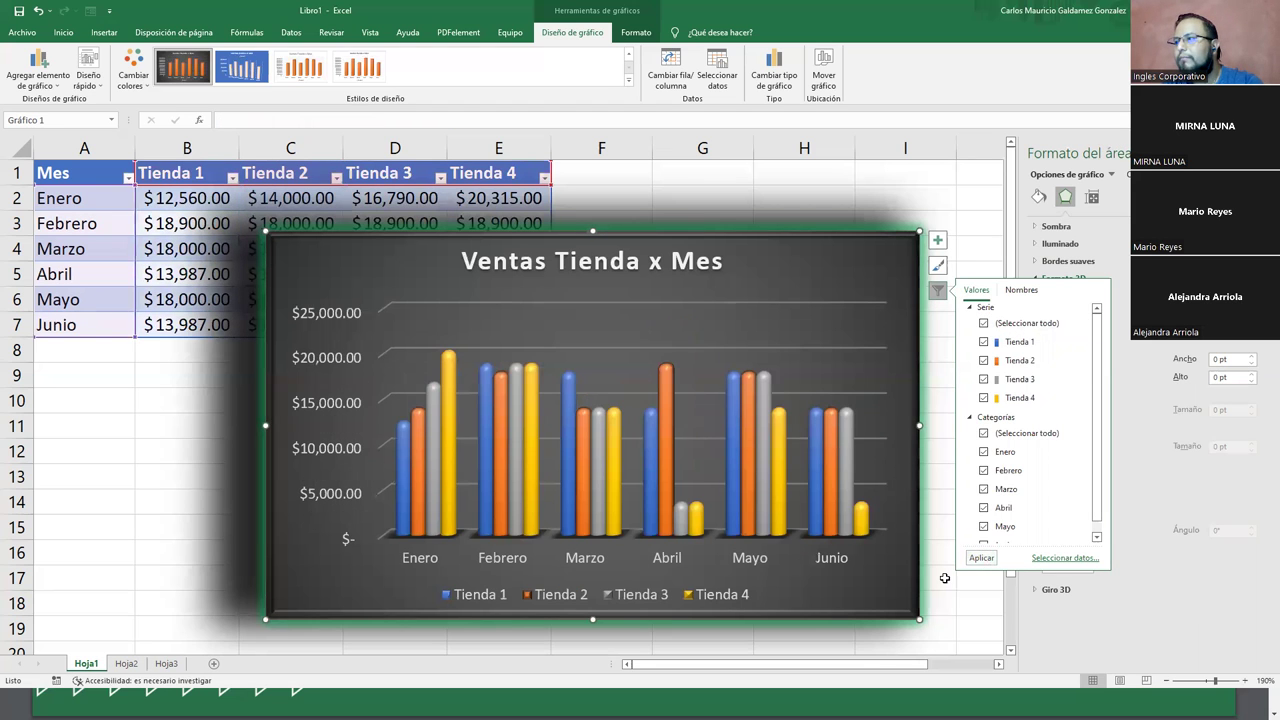
{"action": "left_click", "coordinate": [913, 272]}
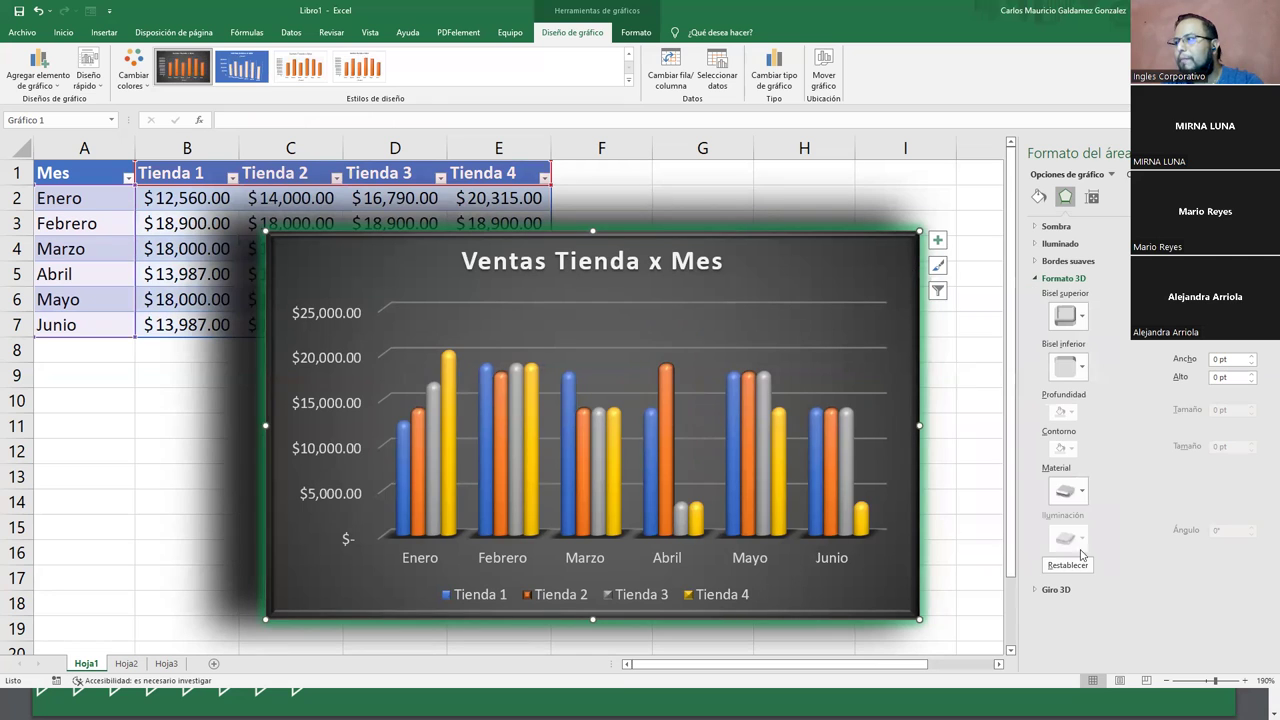
{"action": "left_click", "coordinate": [1068, 367]}
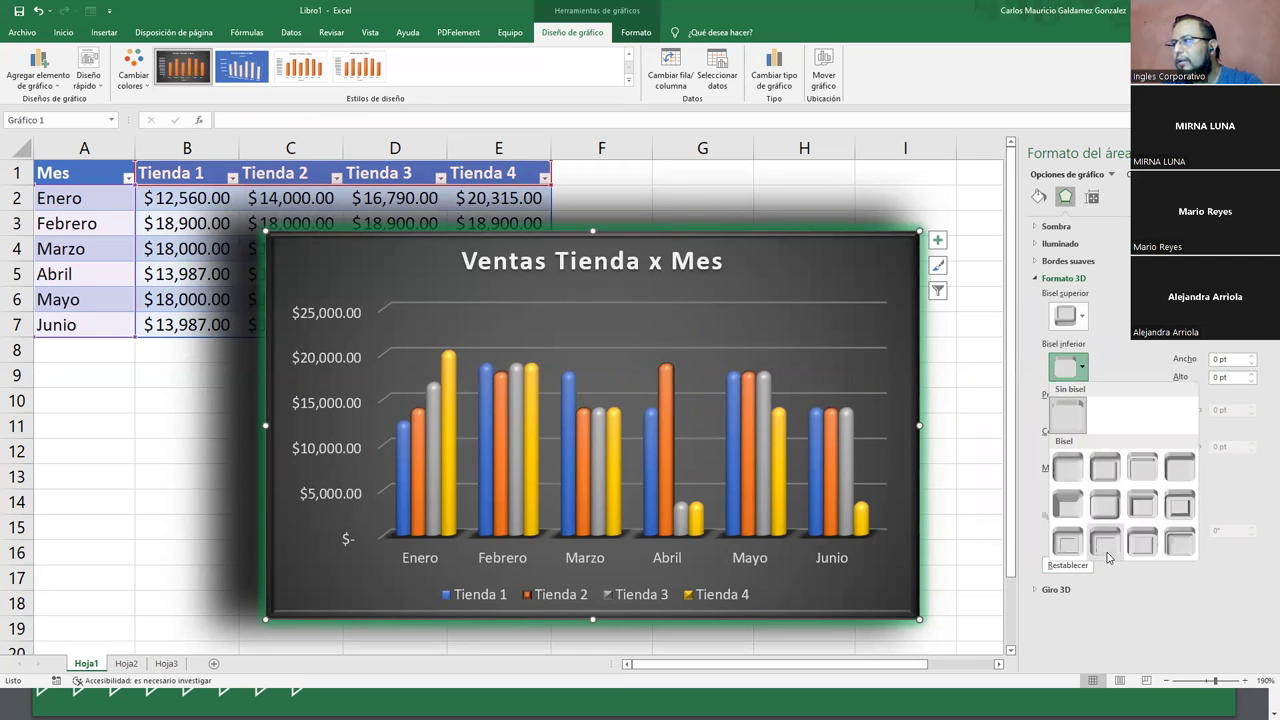
{"action": "left_click", "coordinate": [1080, 324]}
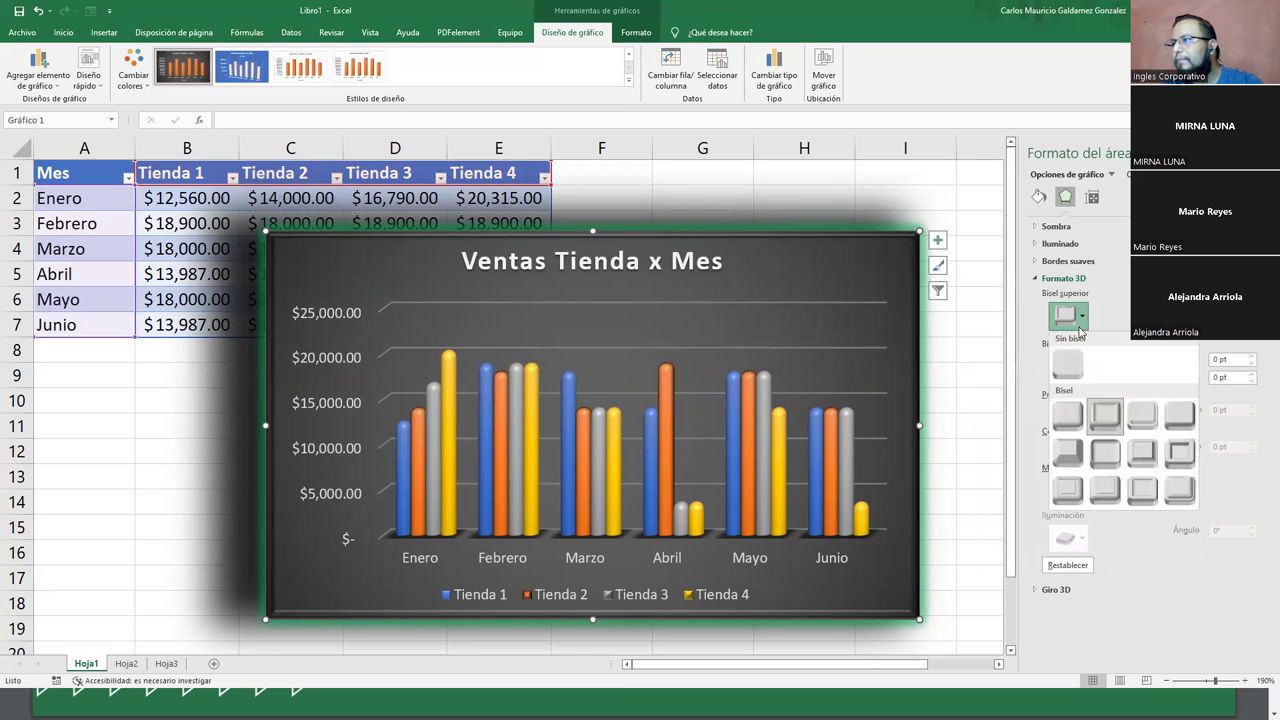
{"action": "left_click", "coordinate": [1113, 461]}
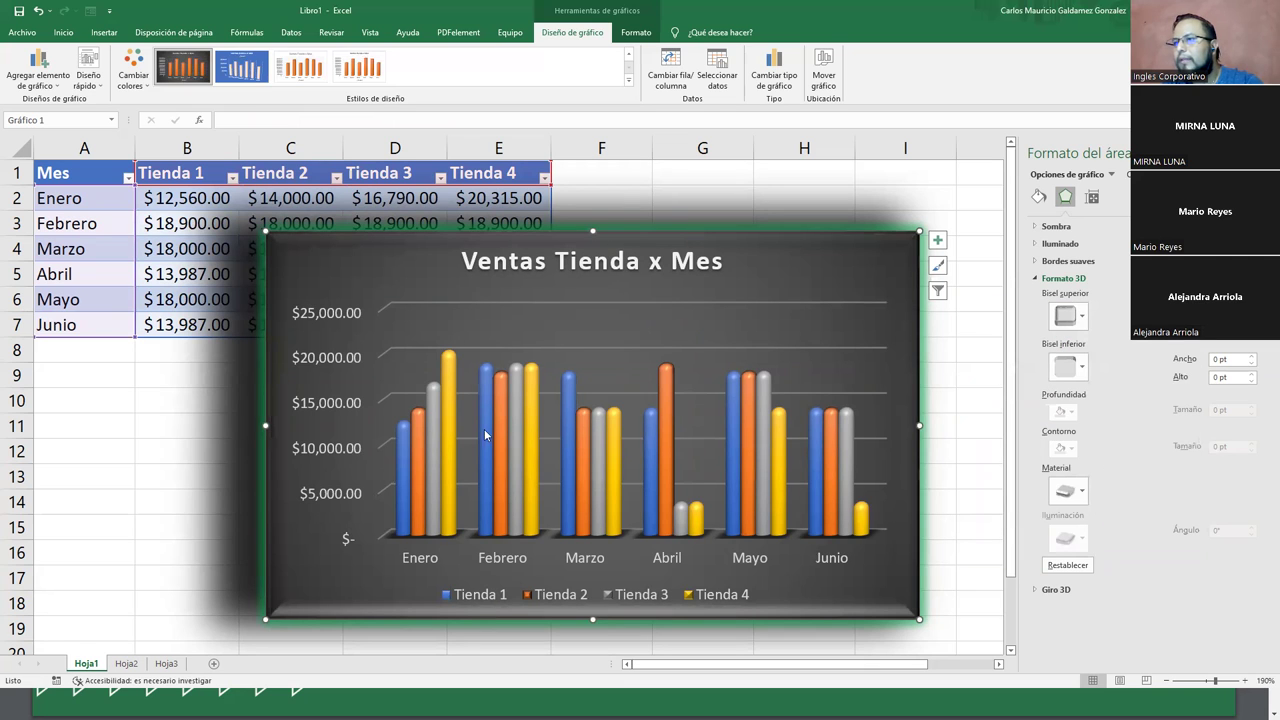
Step: Apply a rounded top bevel to the Tienda 1 and Tienda 4 columns
{"action": "left_click", "coordinate": [403, 456]}
{"action": "left_click", "coordinate": [1082, 317]}
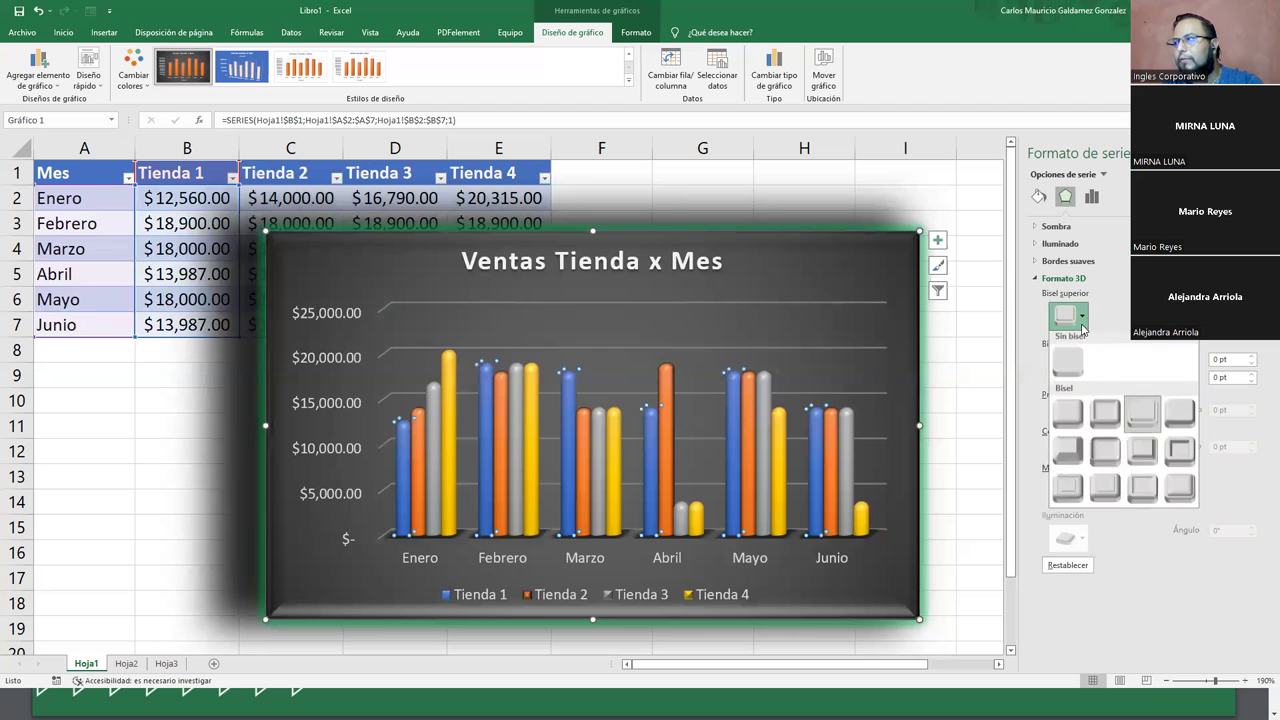
{"action": "left_click", "coordinate": [1100, 463]}
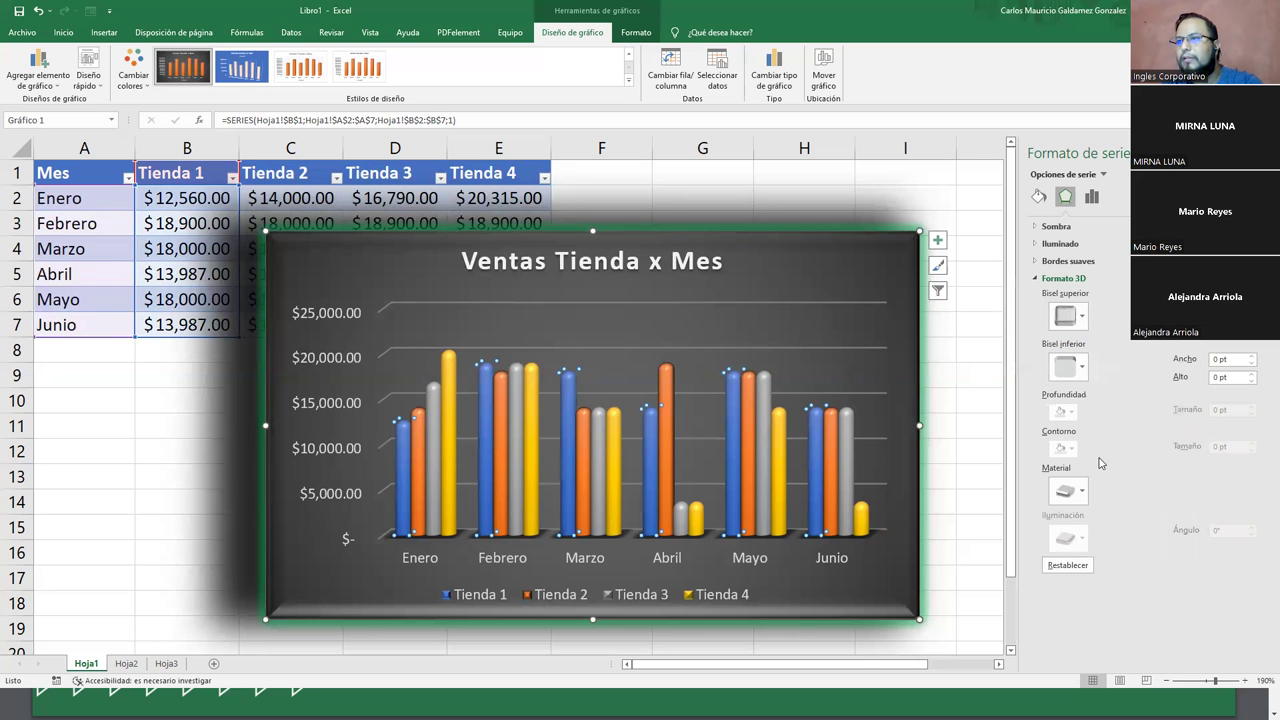
{"action": "left_click", "coordinate": [865, 525]}
{"action": "left_click", "coordinate": [1082, 317]}
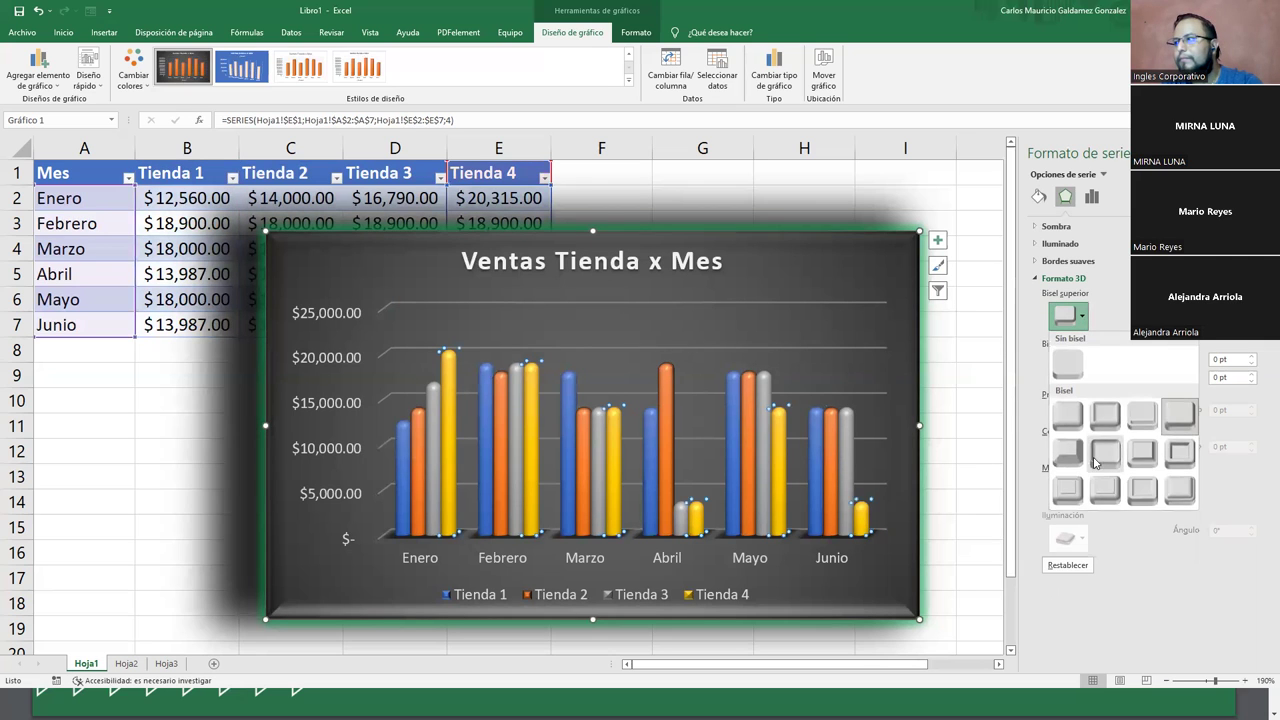
{"action": "left_click", "coordinate": [1101, 462]}
Step: Apply the same rounded bevel to the Tienda 3 and Tienda 2 columns
{"action": "left_click", "coordinate": [845, 450]}
{"action": "left_click", "coordinate": [845, 447]}
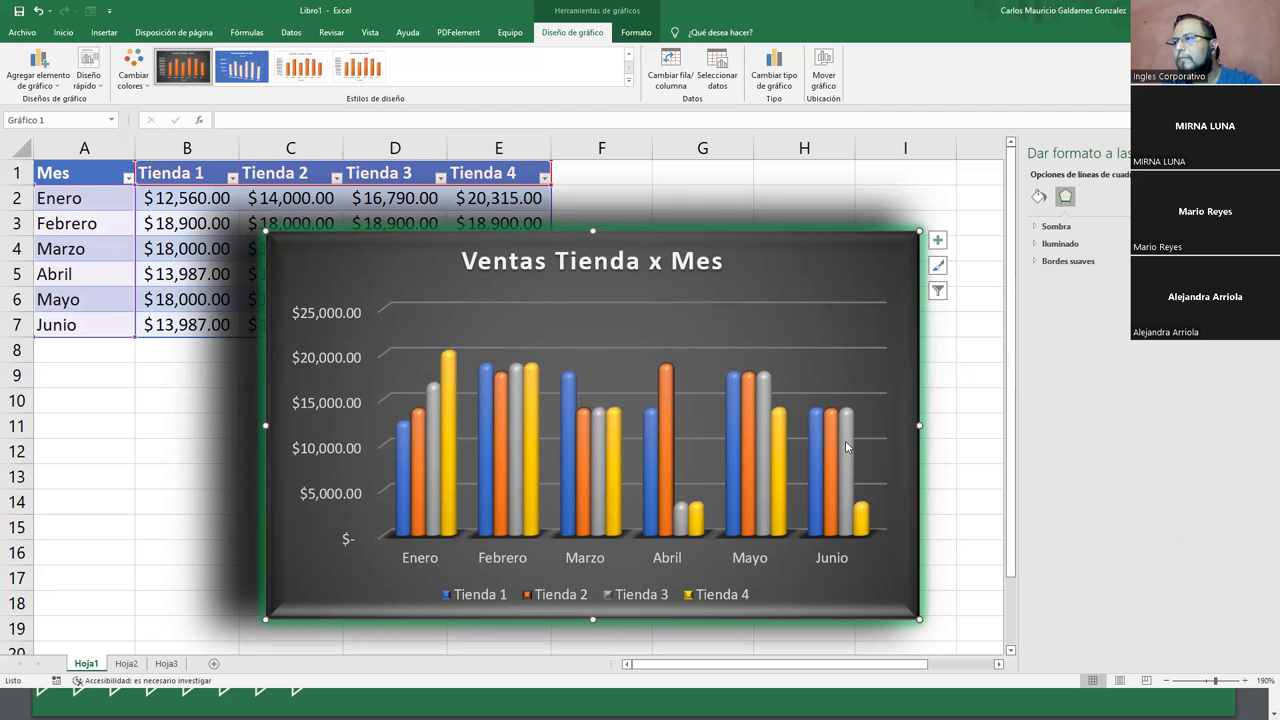
{"action": "left_click", "coordinate": [845, 447]}
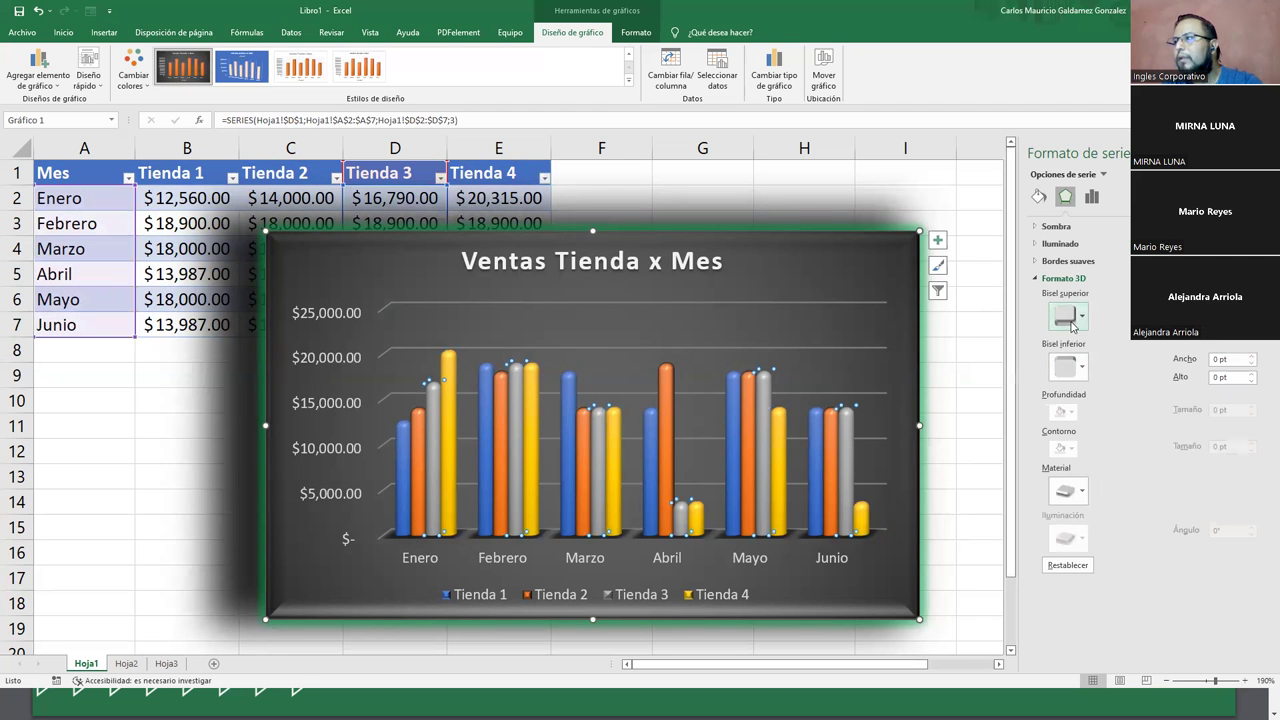
{"action": "left_click", "coordinate": [1070, 317]}
{"action": "left_click", "coordinate": [1110, 452]}
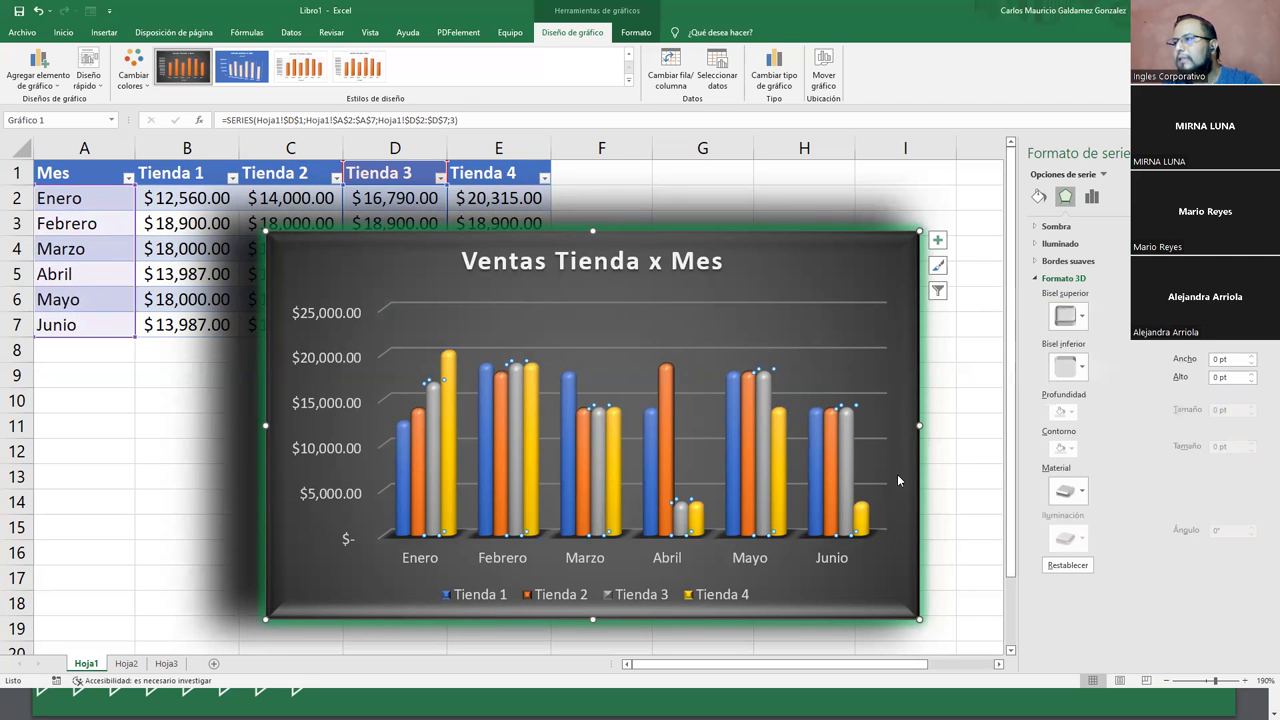
{"action": "left_click", "coordinate": [829, 452]}
{"action": "left_click", "coordinate": [829, 452]}
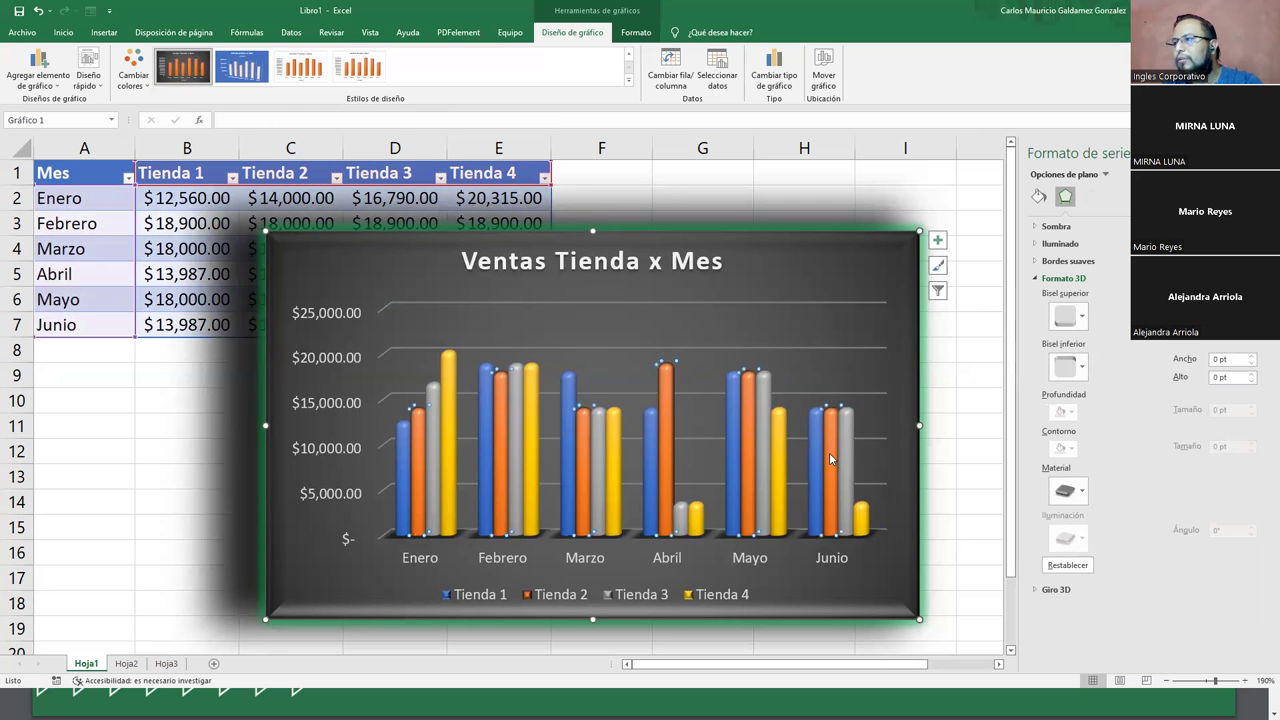
{"action": "left_click", "coordinate": [1066, 366]}
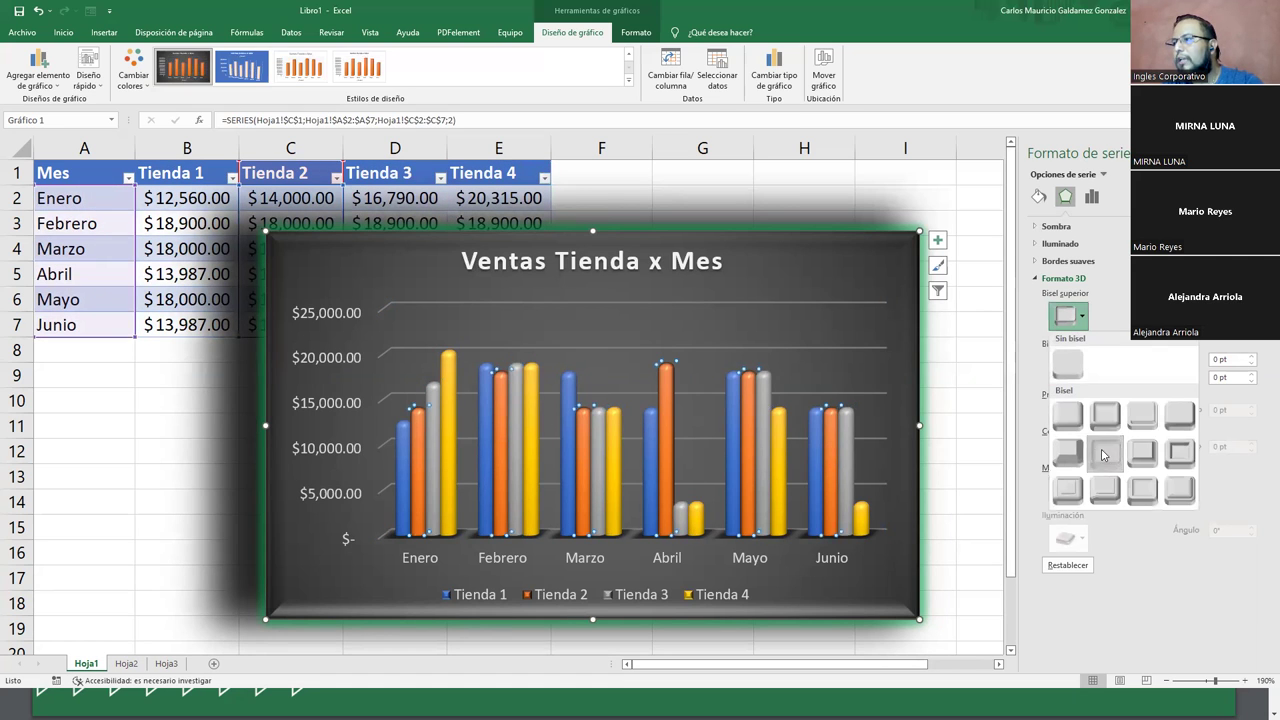
{"action": "left_click", "coordinate": [1103, 455]}
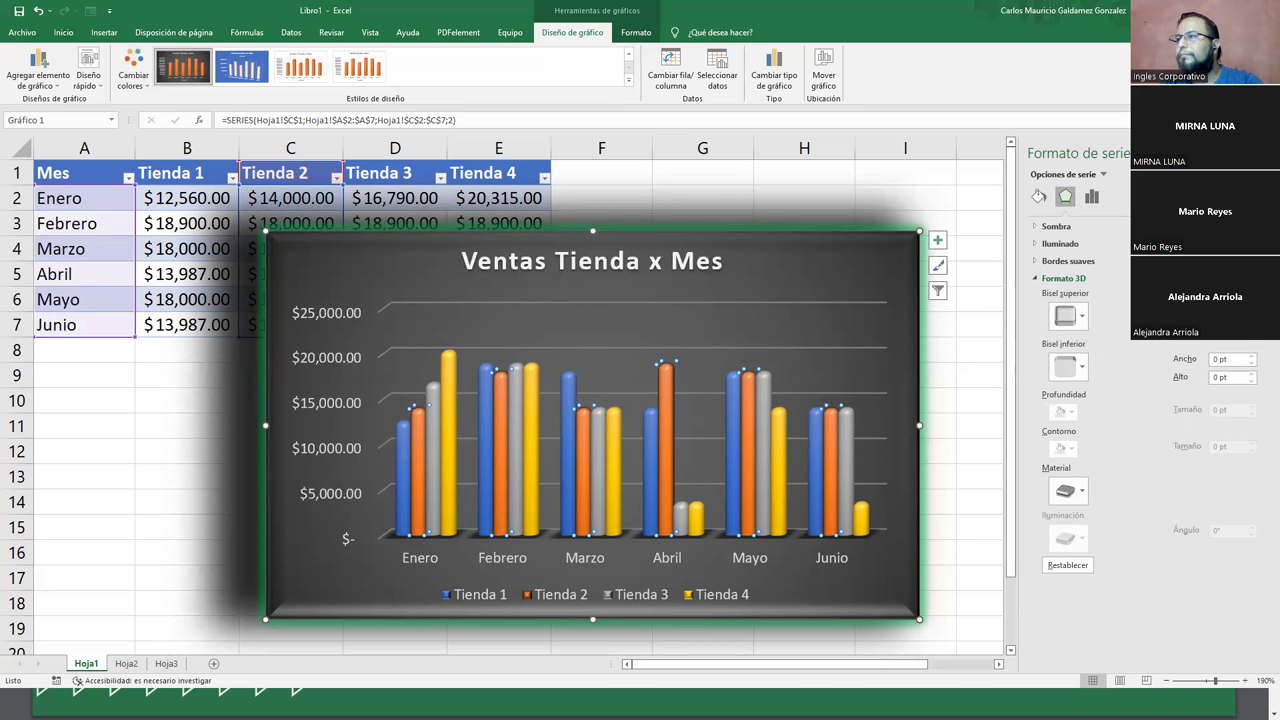
{"action": "key", "text": "alt+Tab"}
Step: Page past the title, legend and gridline slides to slide 26, VAMOS A PRACTICAR, then return to Excel
{"action": "key", "text": "Right"}
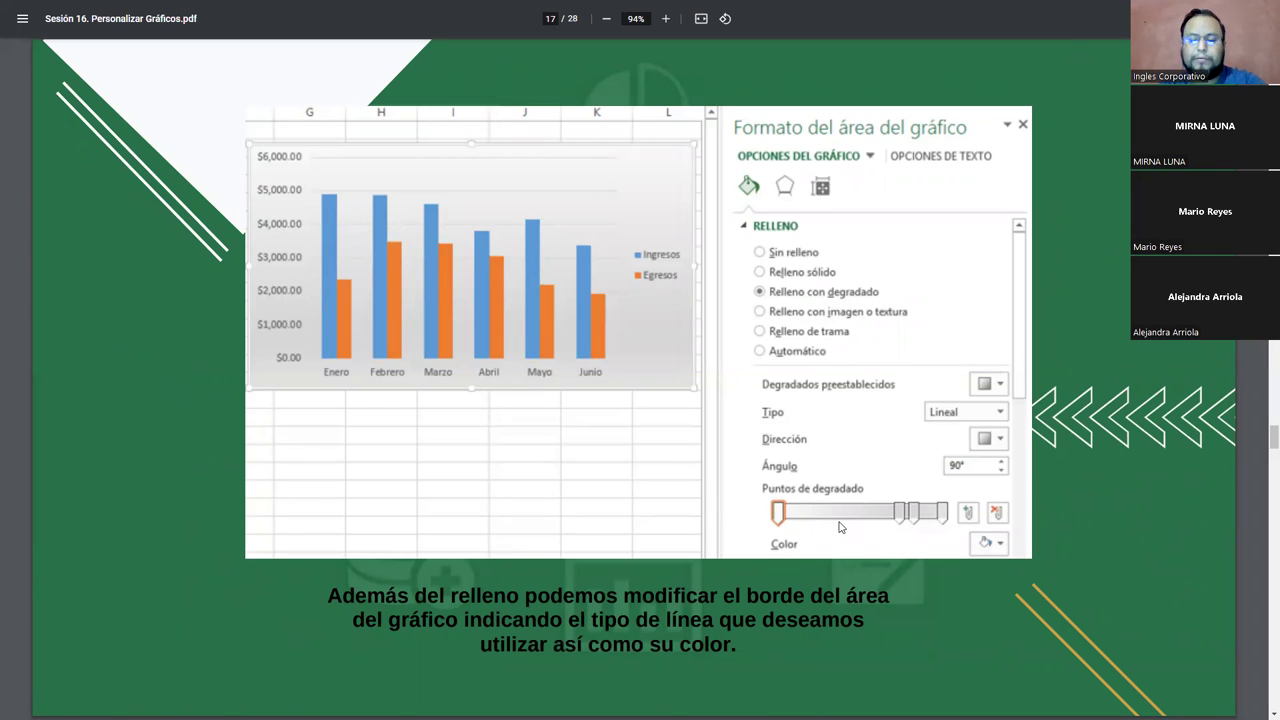
{"action": "key", "text": "Right"}
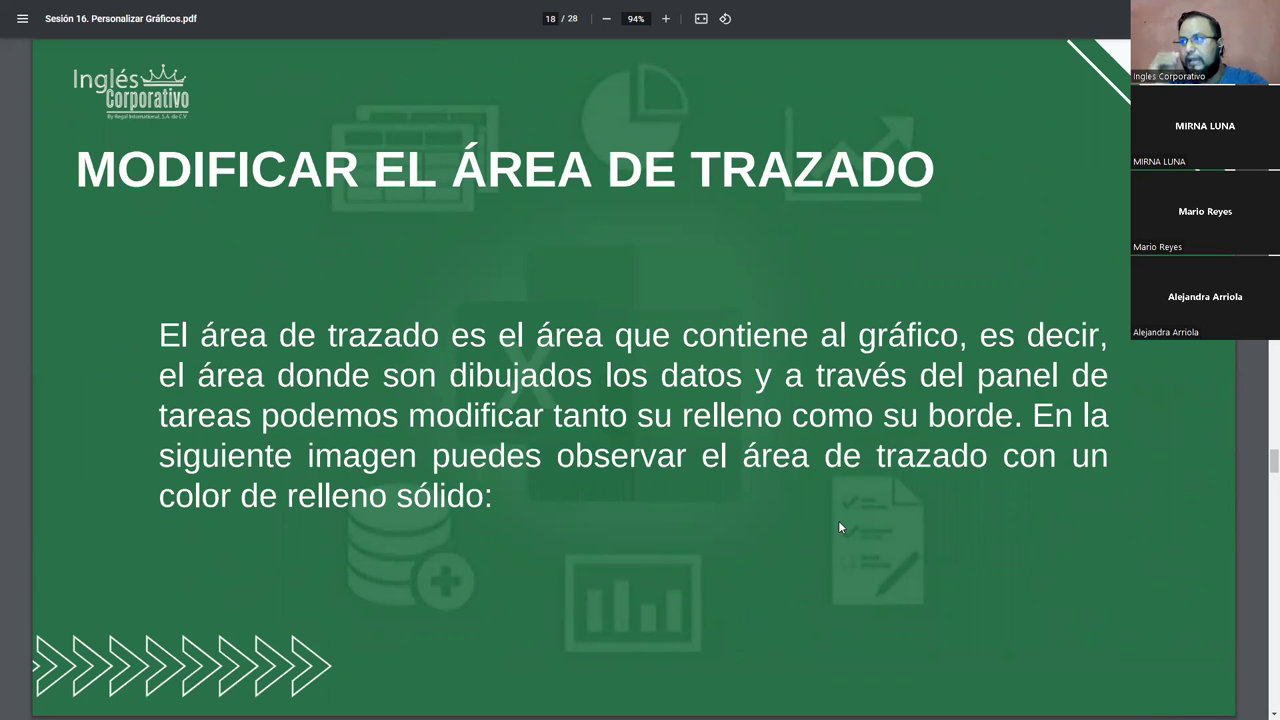
{"action": "key", "text": "Right"}
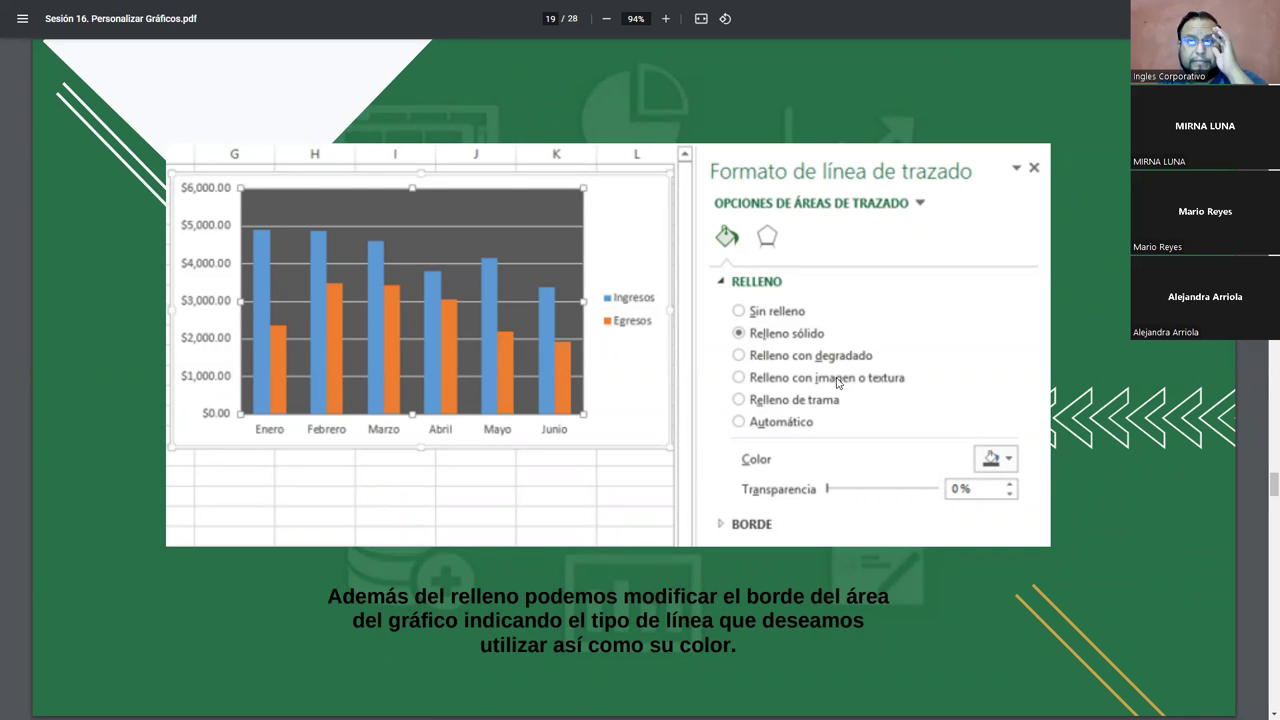
{"action": "key", "text": "Right"}
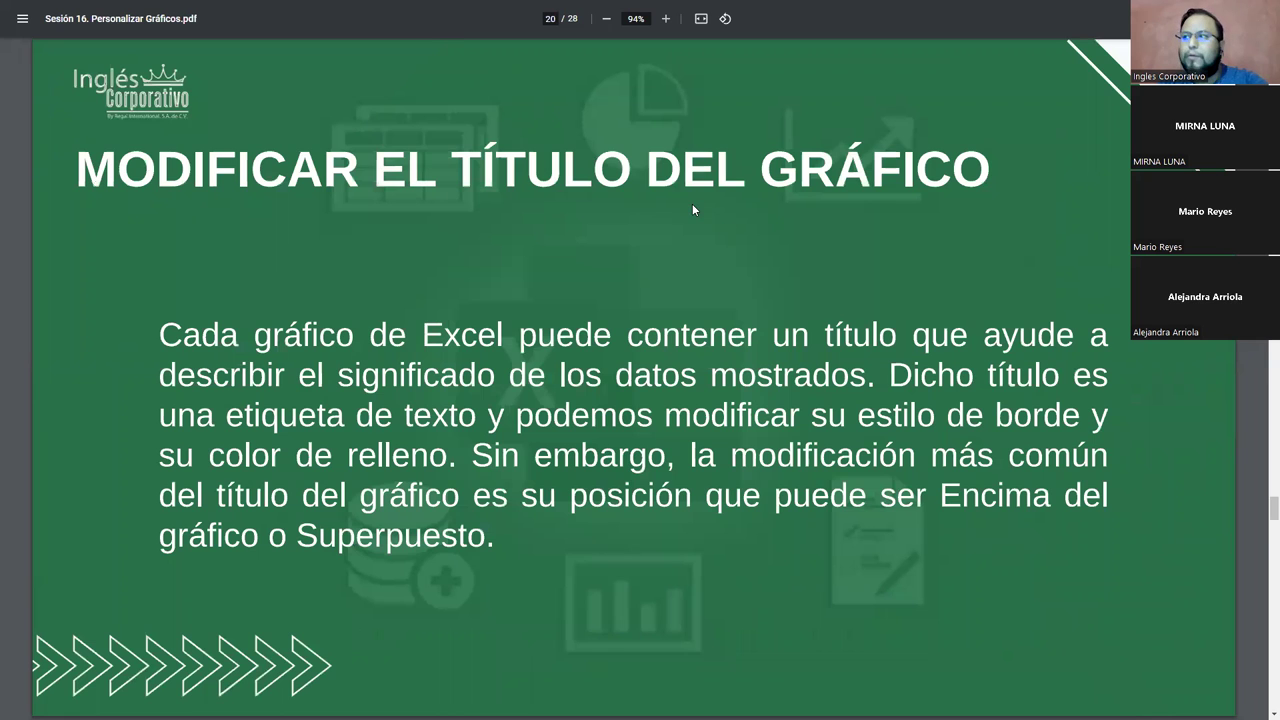
{"action": "key", "text": "Right"}
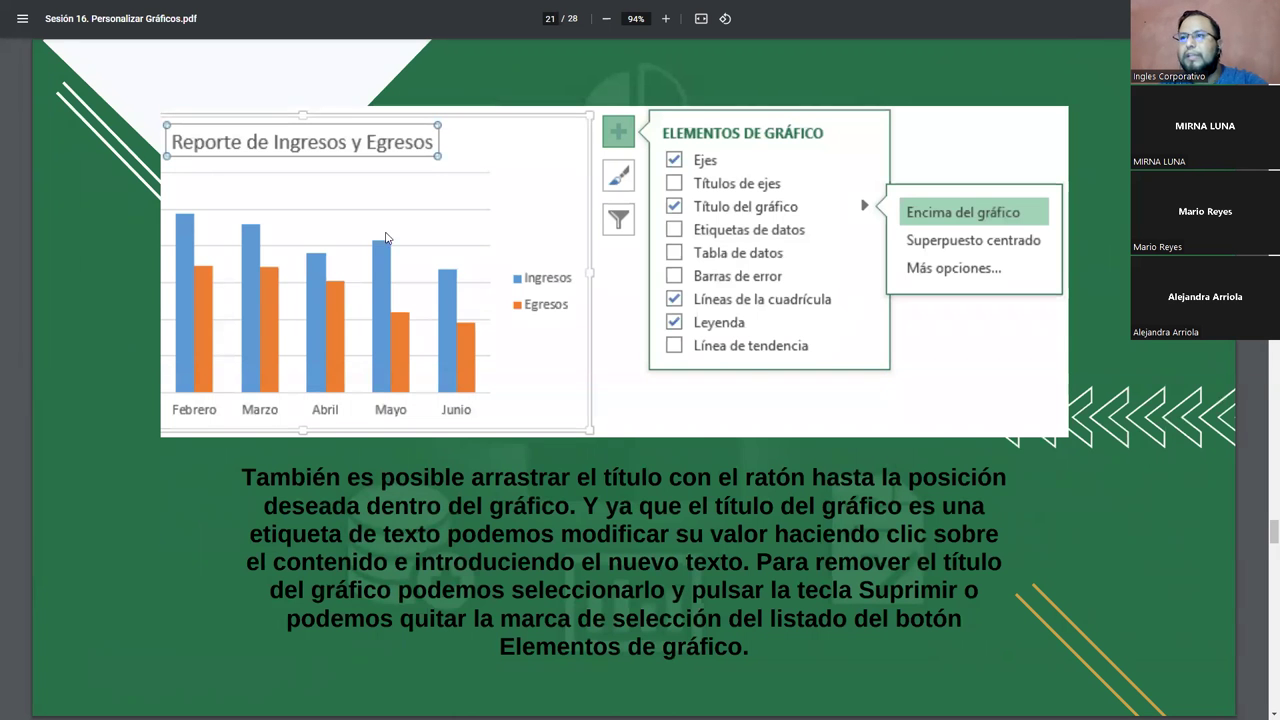
{"action": "key", "text": "Right"}
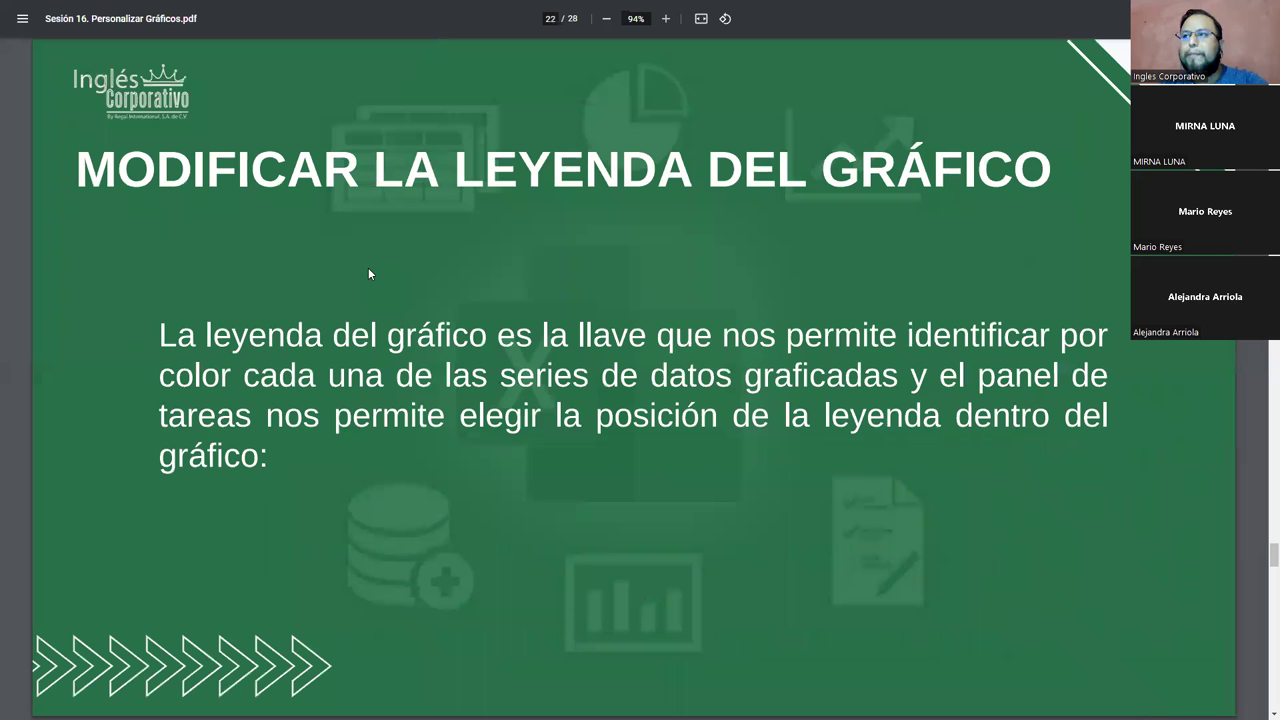
{"action": "key", "text": "Right"}
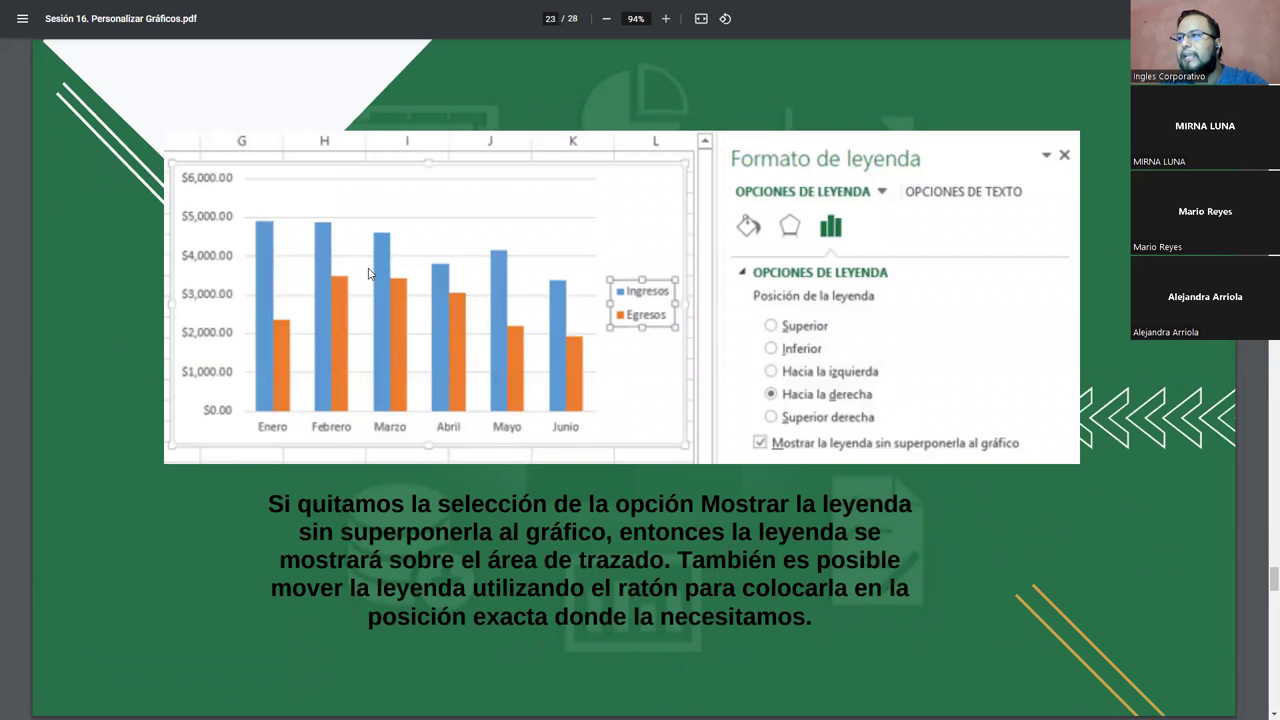
{"action": "key", "text": "Right"}
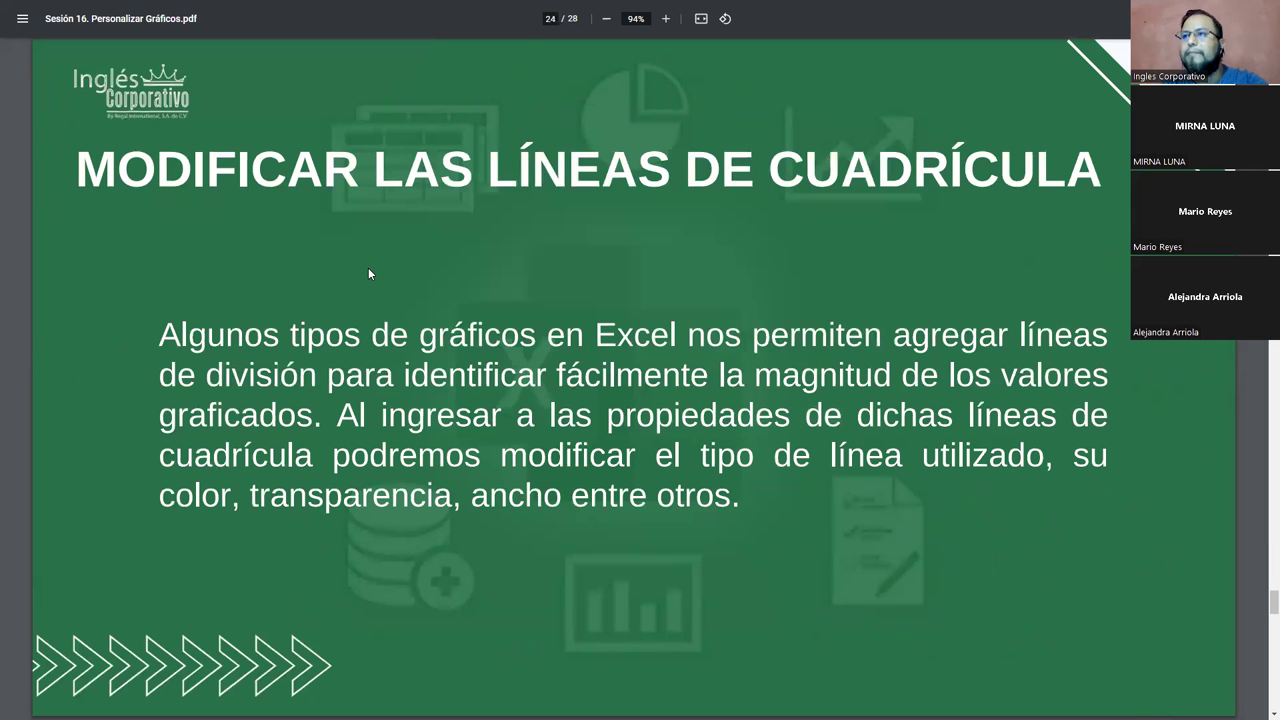
{"action": "key", "text": "Right"}
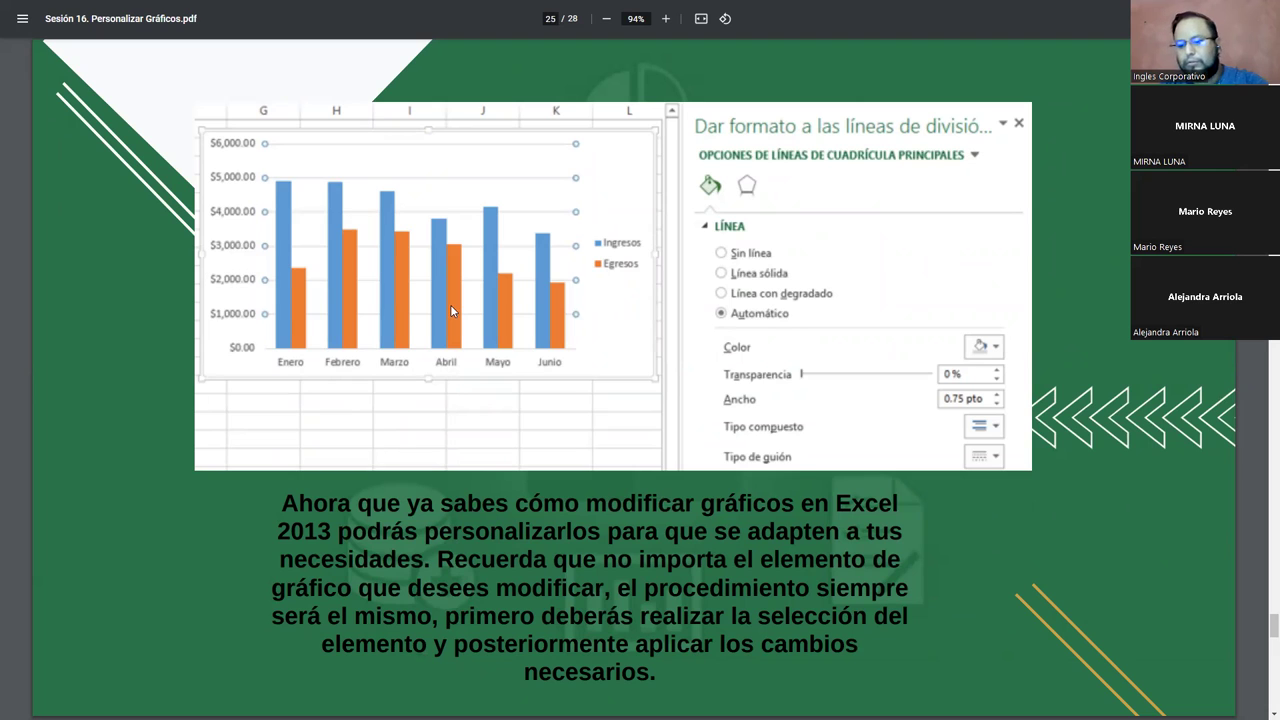
{"action": "key", "text": "Right"}
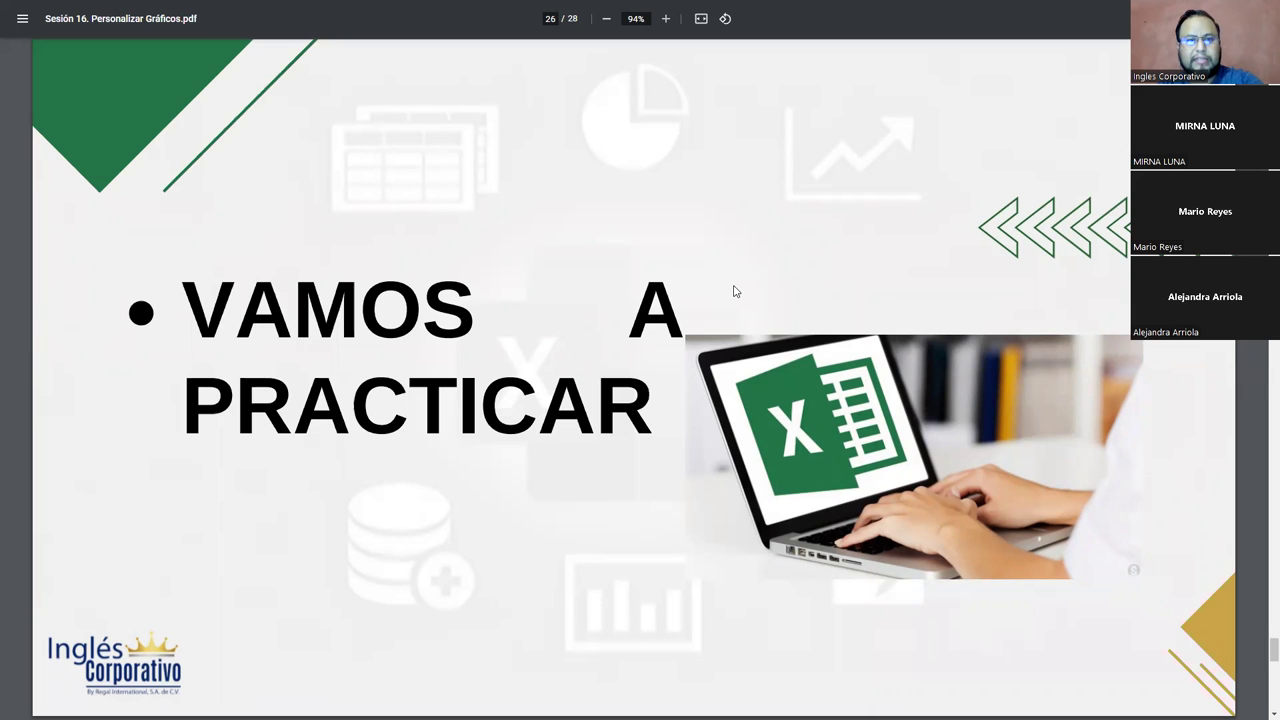
{"action": "key", "text": "alt+Tab"}
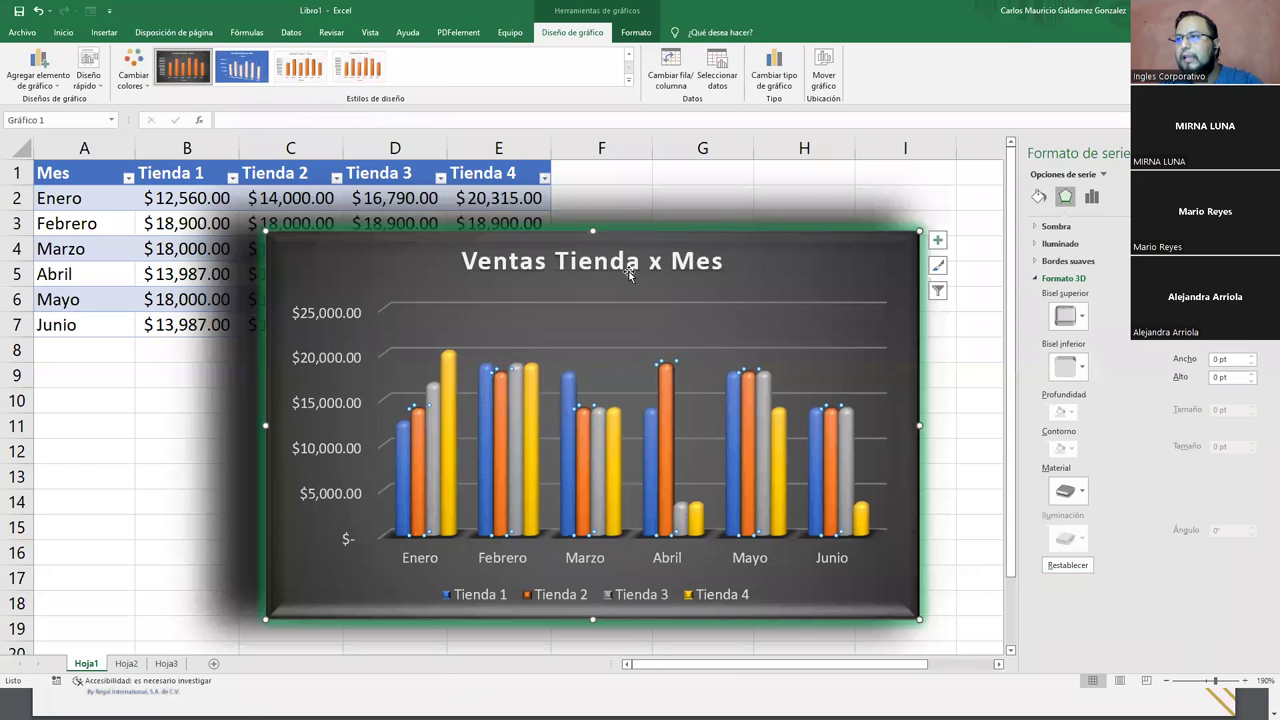
Step: Drag the chart to the right of the Hoja1 sales table, then zoom in on the empty Hoja3
{"action": "left_click_drag", "start_coordinate": [355, 252], "coordinate": [685, 240]}
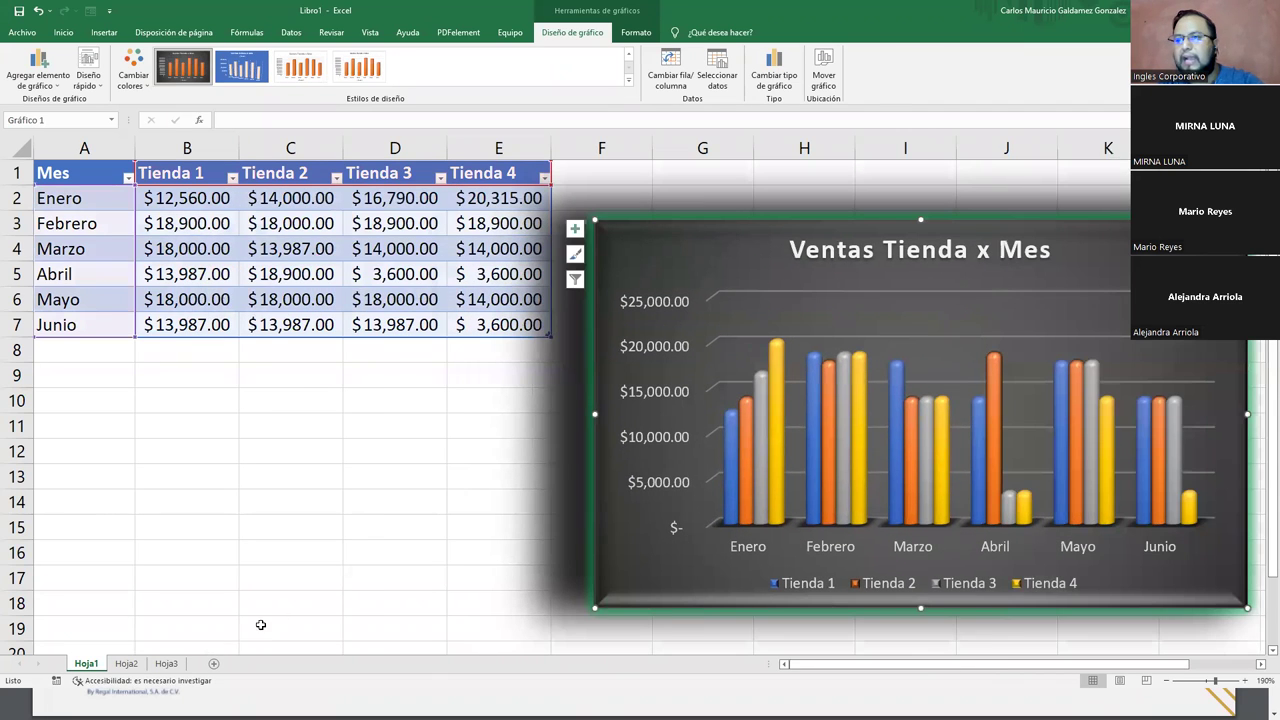
{"action": "left_click", "coordinate": [166, 663]}
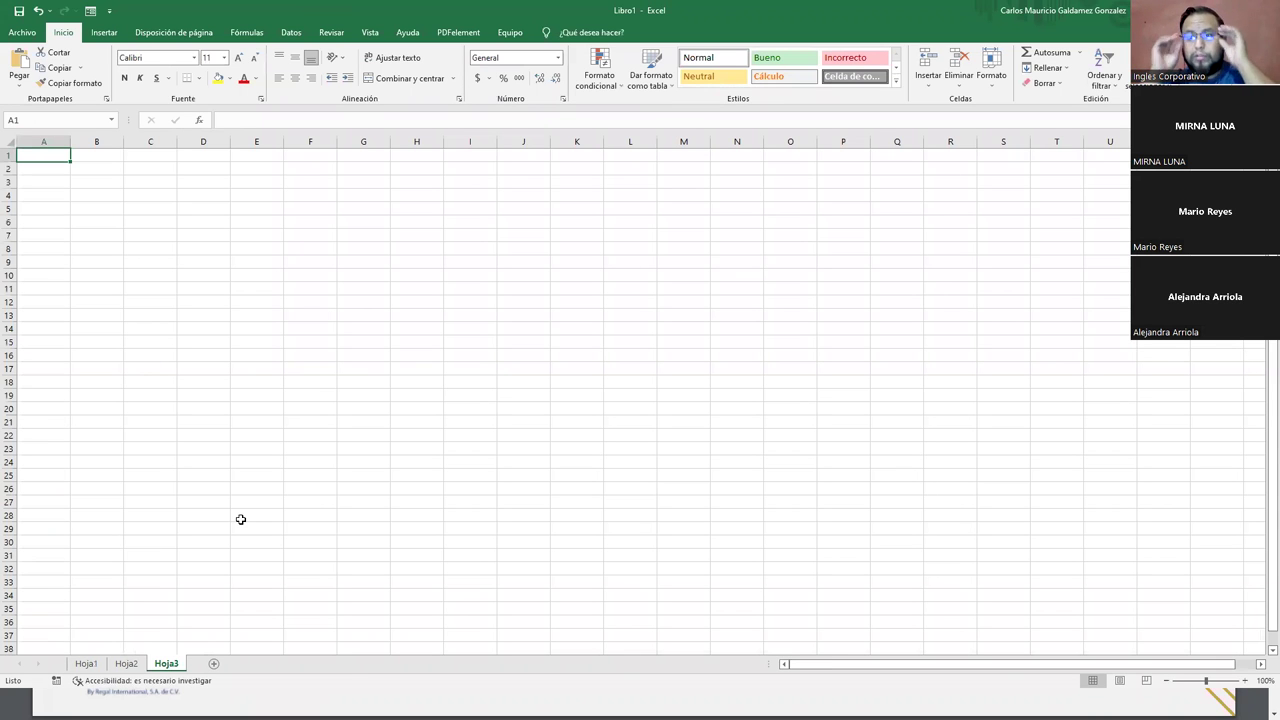
{"action": "scroll", "coordinate": [240, 519], "scroll_direction": "up", "scroll_amount": 3}
{"action": "scroll", "coordinate": [240, 519], "scroll_direction": "up", "scroll_amount": 2}
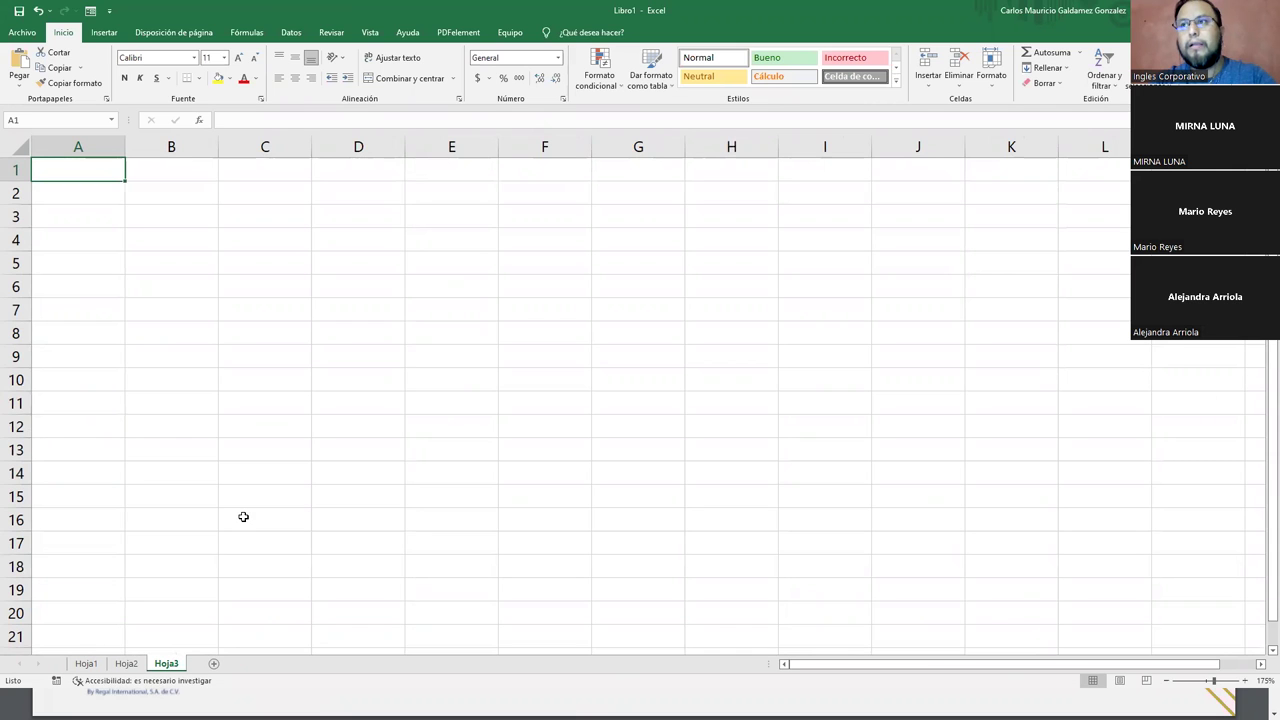
{"action": "left_click", "coordinate": [87, 664]}
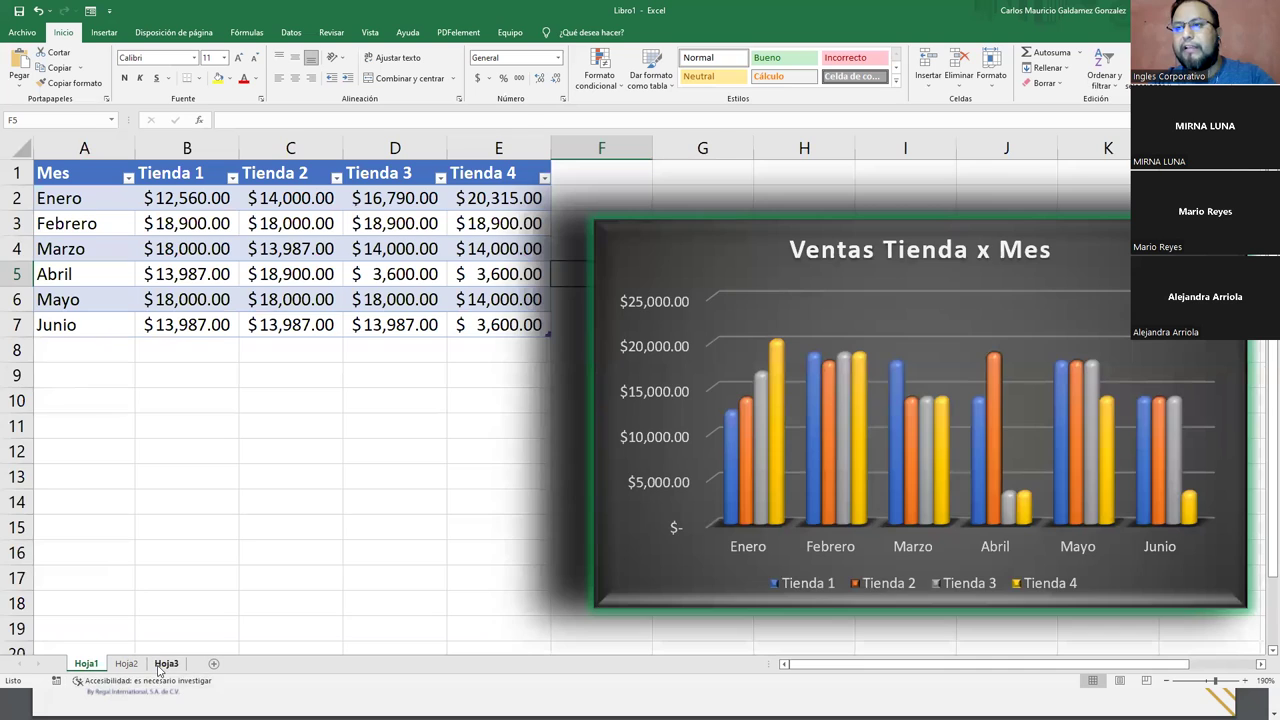
{"action": "left_click", "coordinate": [162, 665]}
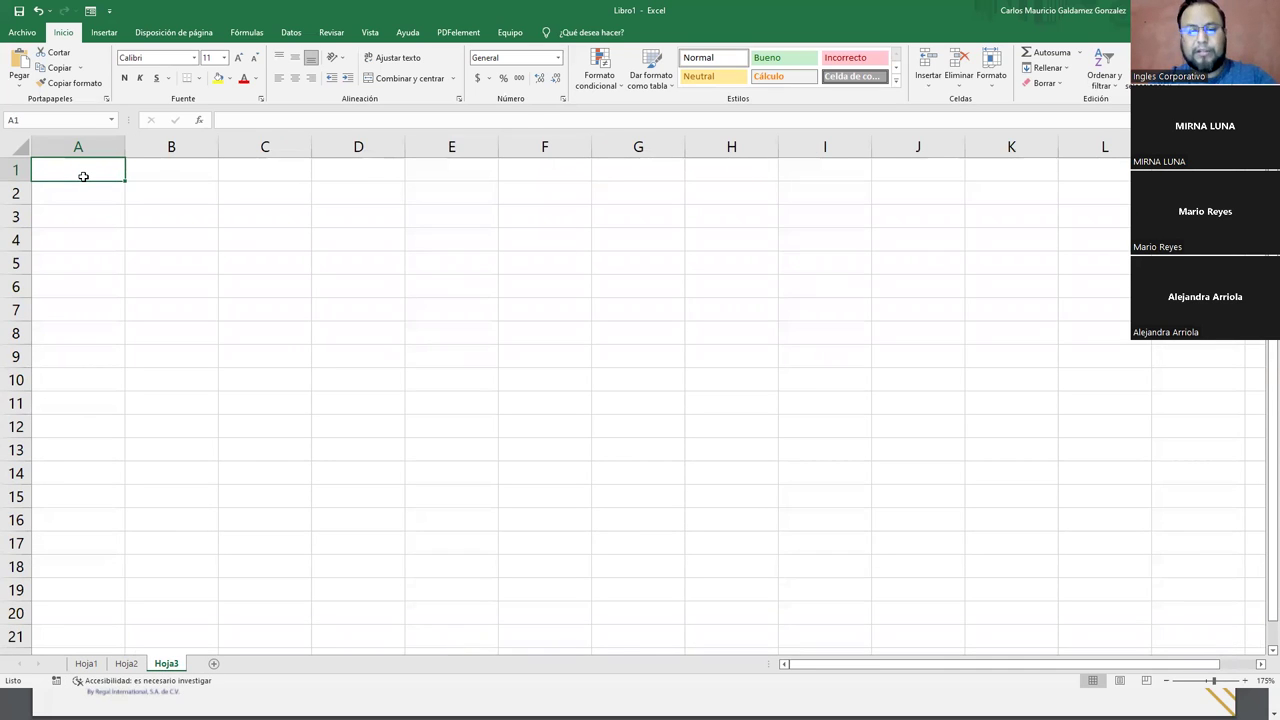
Step: Enter headers Dia, Vendedor 1 and Vendedor 2 in row 1, extending them to Vendedor 4
{"action": "type", "text": "Dia"}
{"action": "key", "text": "Return"}
{"action": "key", "text": "Right"}
{"action": "key", "text": "Up"}
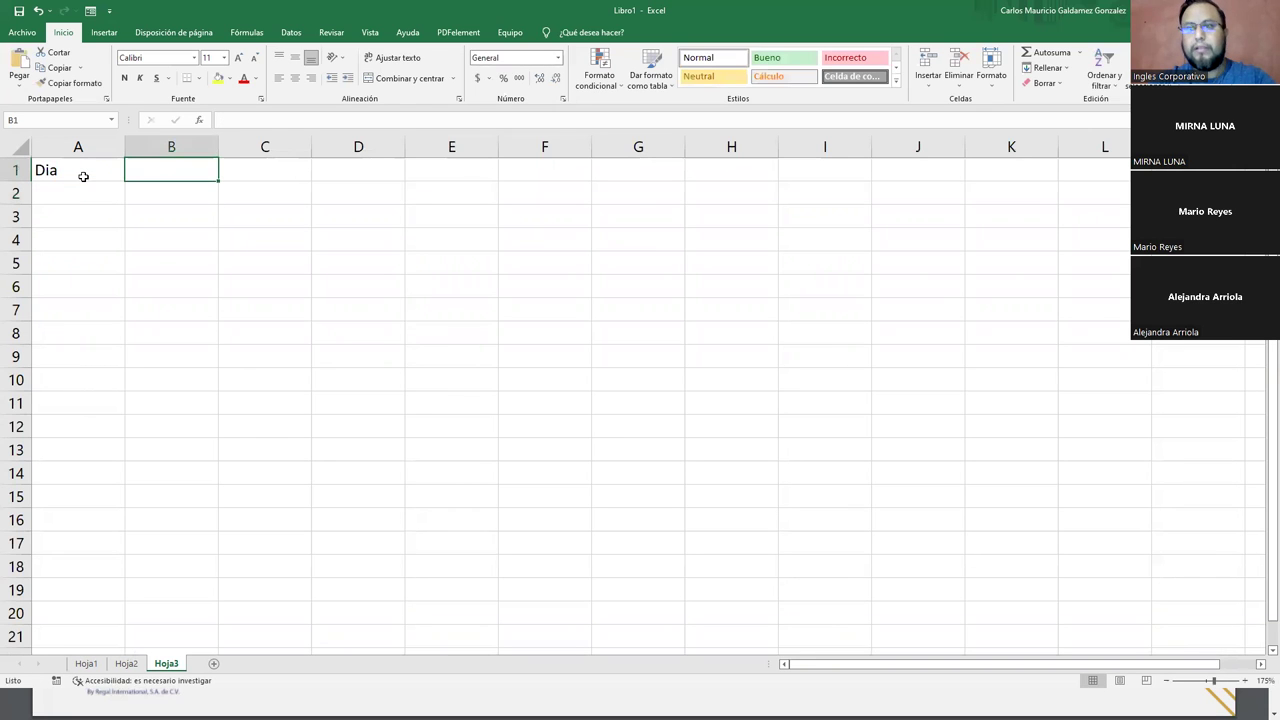
{"action": "type", "text": "Vendedor 1"}
{"action": "key", "text": "Return"}
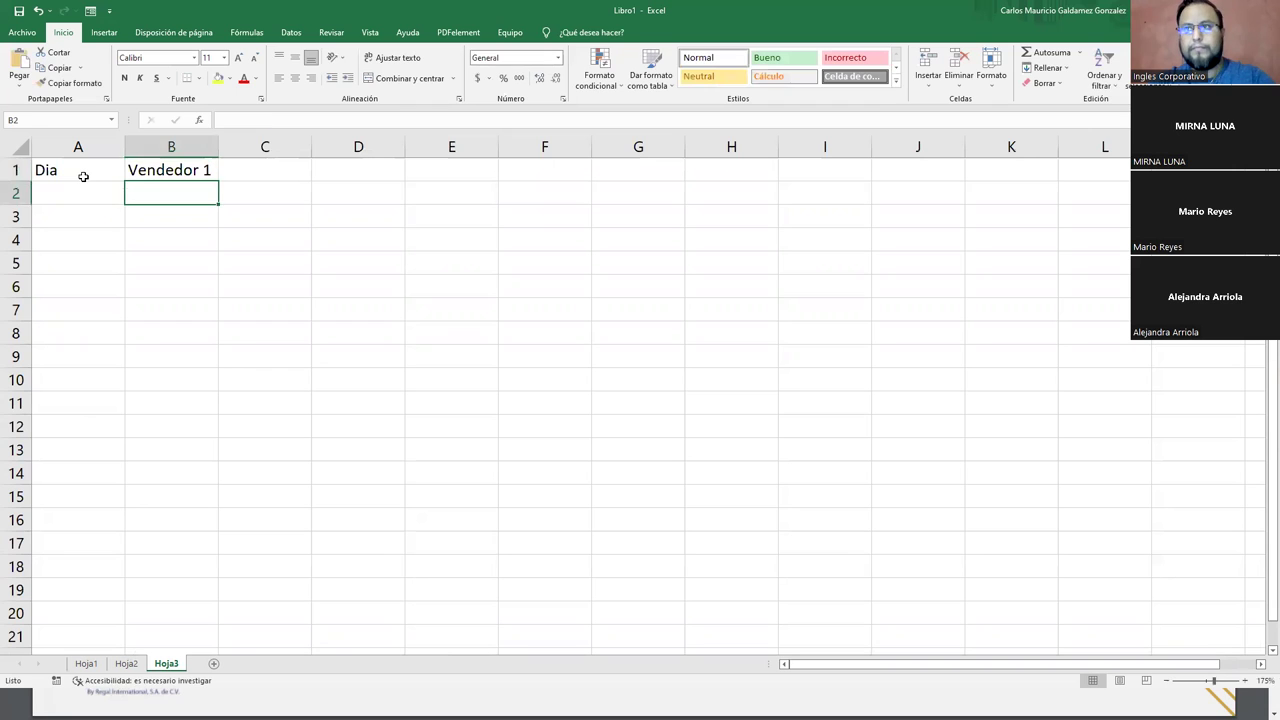
{"action": "key", "text": "Up"}
{"action": "key", "text": "Right"}
{"action": "type", "text": "Vendedor 2"}
{"action": "left_click_drag", "start_coordinate": [146, 174], "coordinate": [495, 178]}
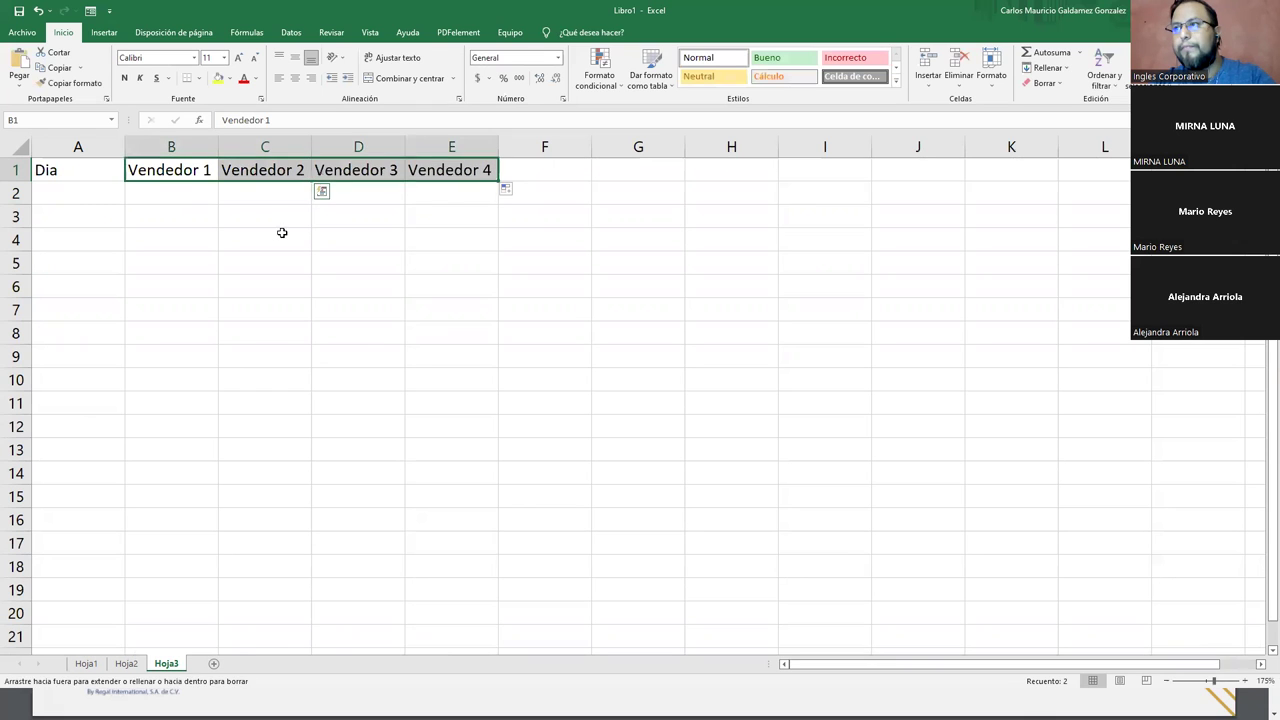
Step: Type Lunes and Martes in A2:A3 and fill the weekdays down to Sábado
{"action": "left_click", "coordinate": [91, 191]}
{"action": "type", "text": "lune"}
{"action": "key", "text": "BackSpace"}
{"action": "key", "text": "BackSpace"}
{"action": "key", "text": "BackSpace"}
{"action": "type", "text": "Lune"}
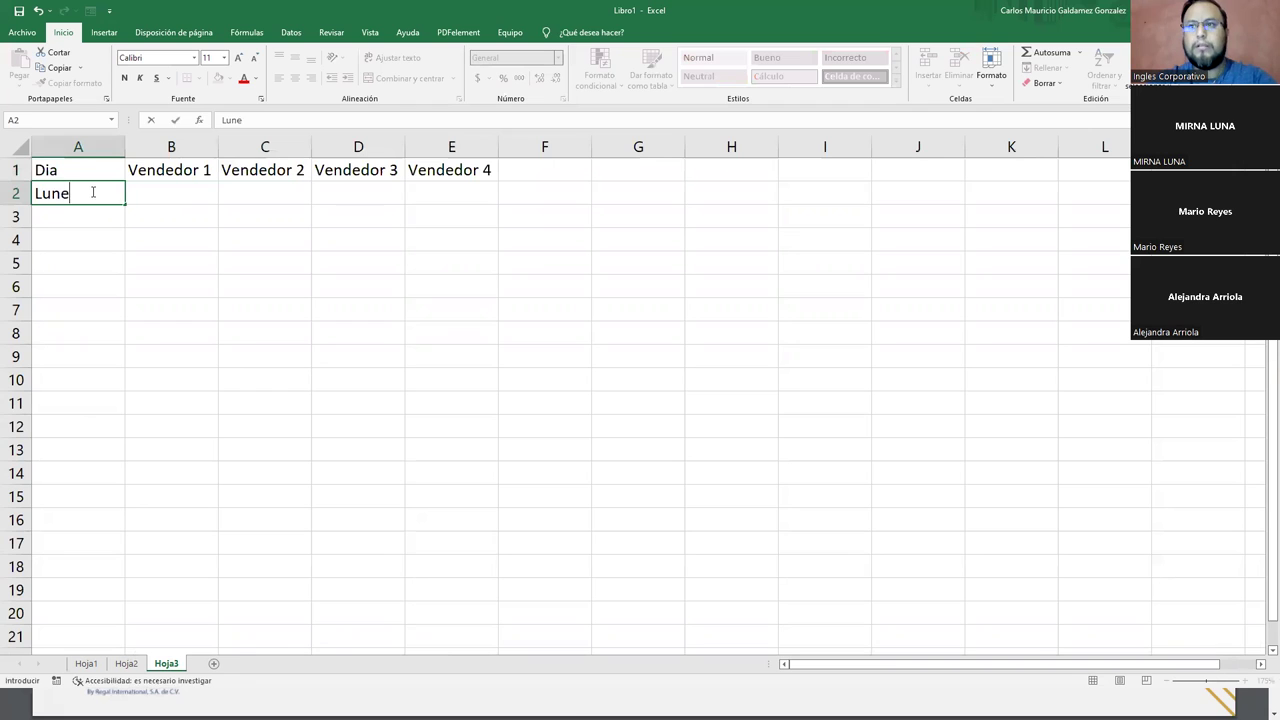
{"action": "type", "text": "s"}
{"action": "key", "text": "Return"}
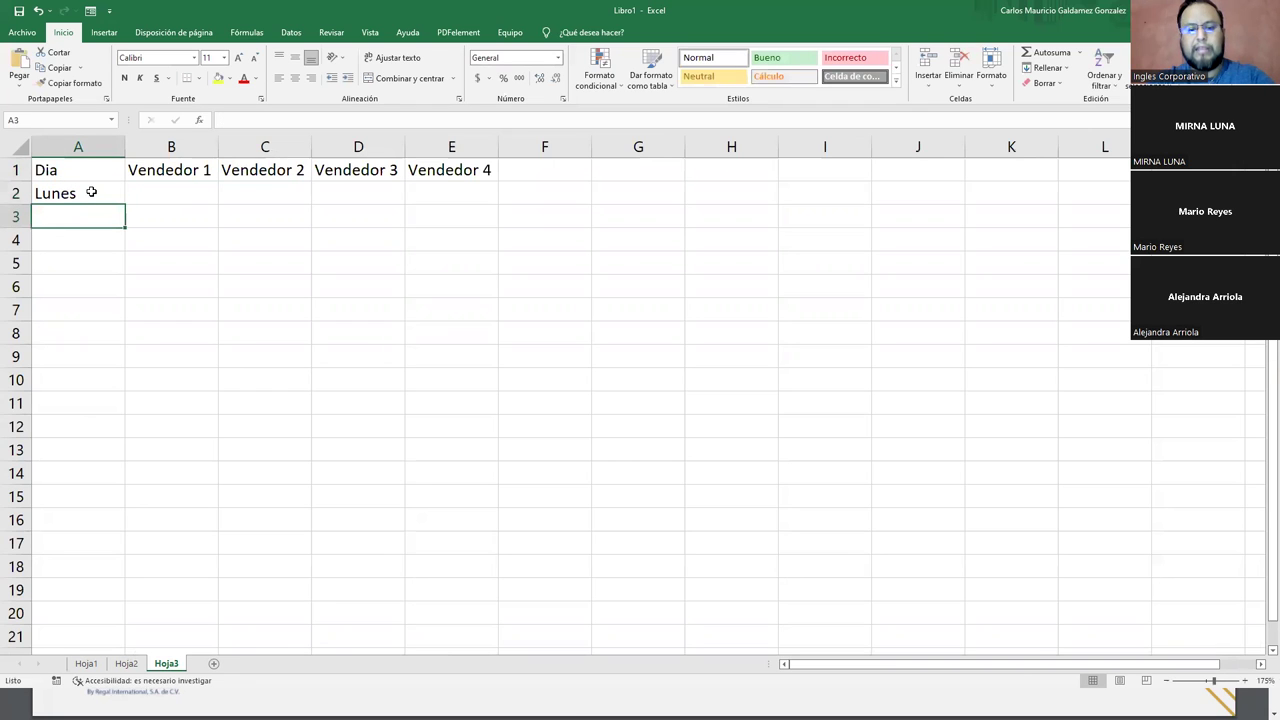
{"action": "type", "text": "Marte"}
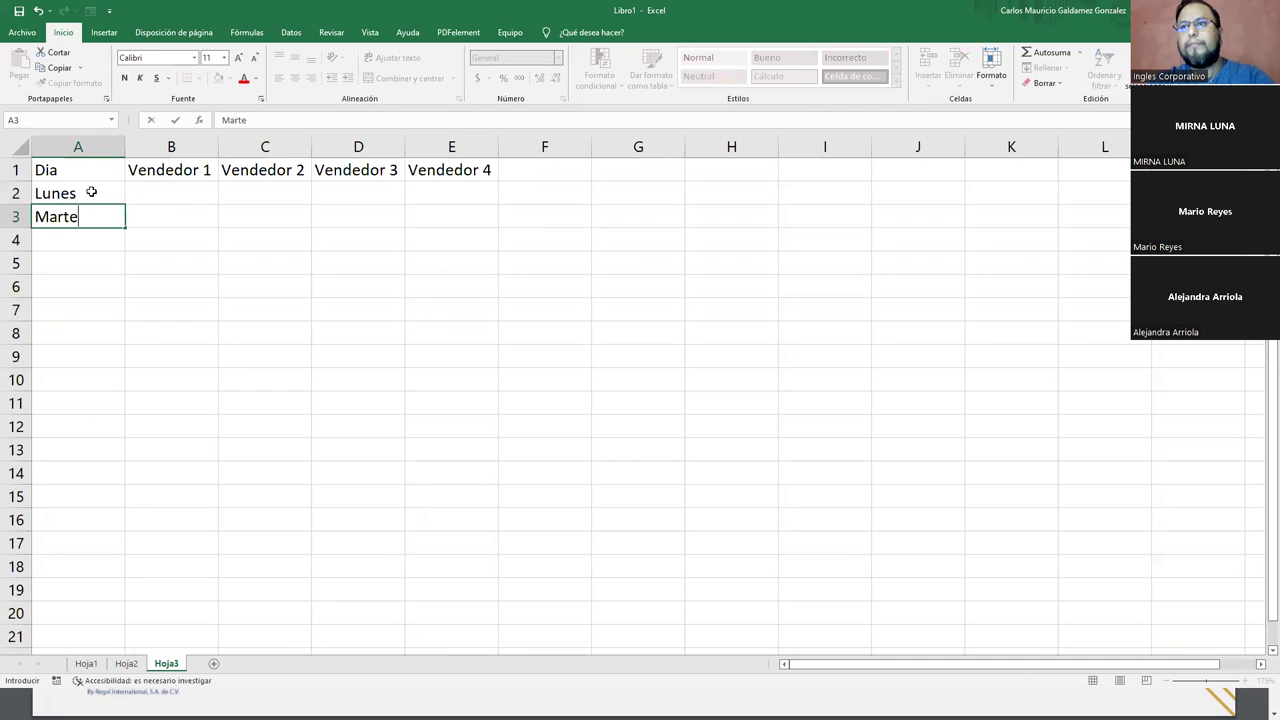
{"action": "type", "text": "s"}
{"action": "key", "text": "Return"}
{"action": "left_click", "coordinate": [100, 201]}
{"action": "left_click_drag", "start_coordinate": [100, 207], "coordinate": [100, 310]}
Step: Enter Vendedor 1's sales Lunes to Sábado in B2:B7: 230, 340, 320, 280, 150, 98
{"action": "left_click", "coordinate": [163, 192]}
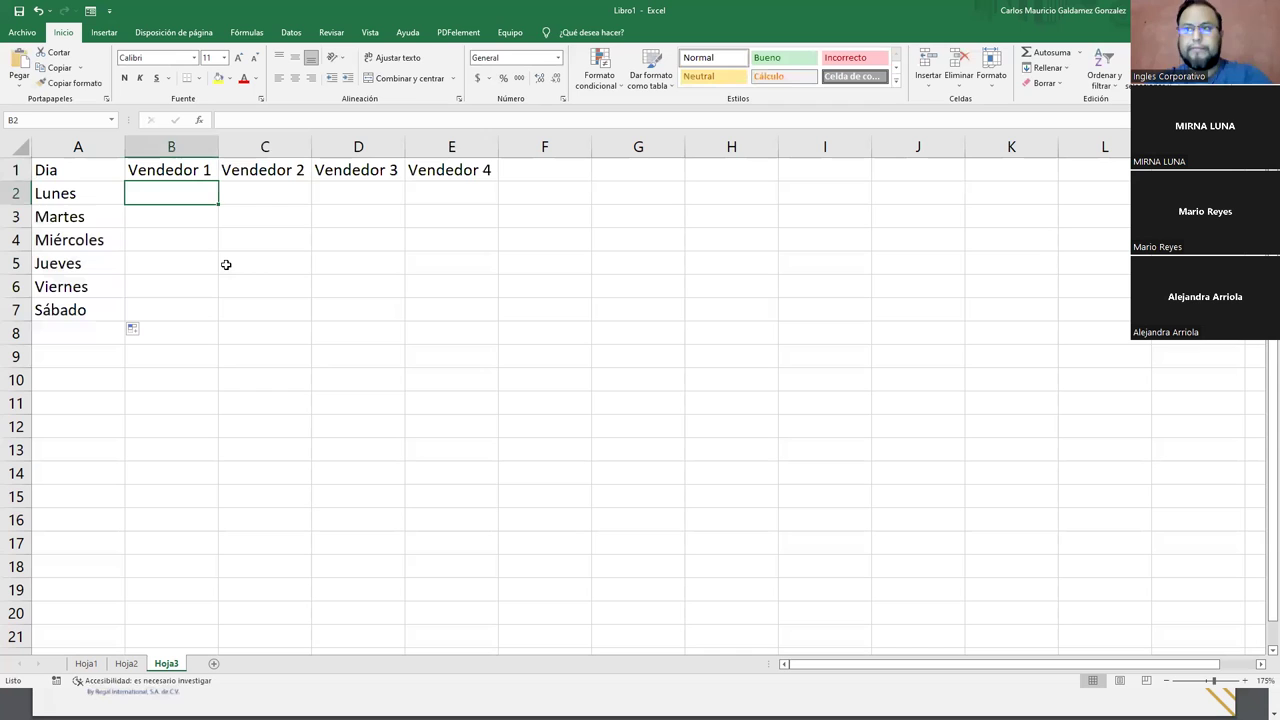
{"action": "type", "text": "230"}
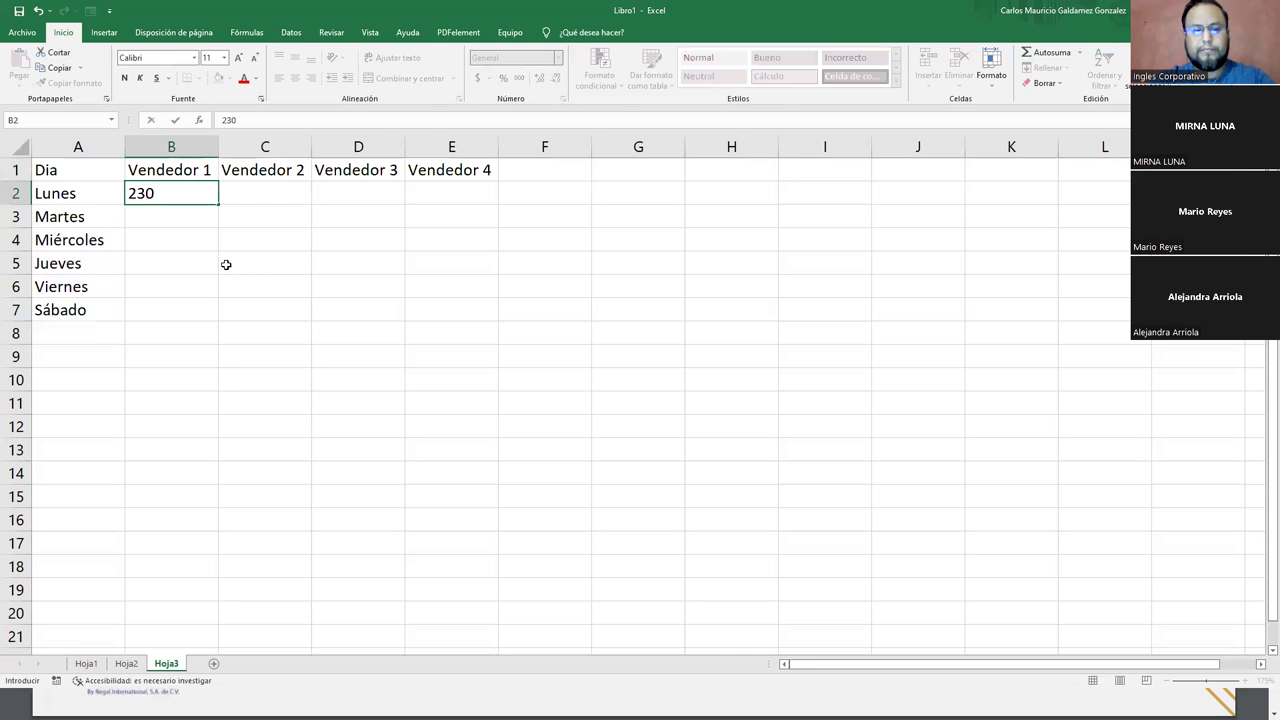
{"action": "key", "text": "Return"}
{"action": "type", "text": "340"}
{"action": "key", "text": "Return"}
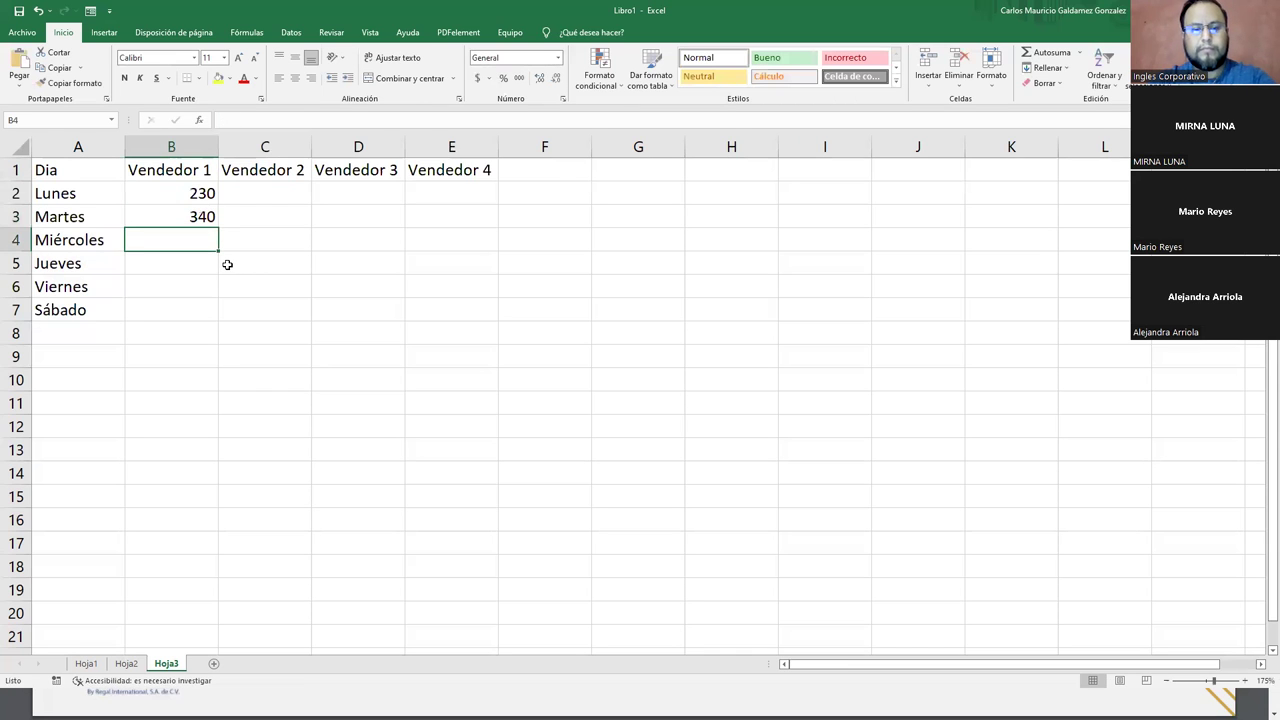
{"action": "type", "text": "32"}
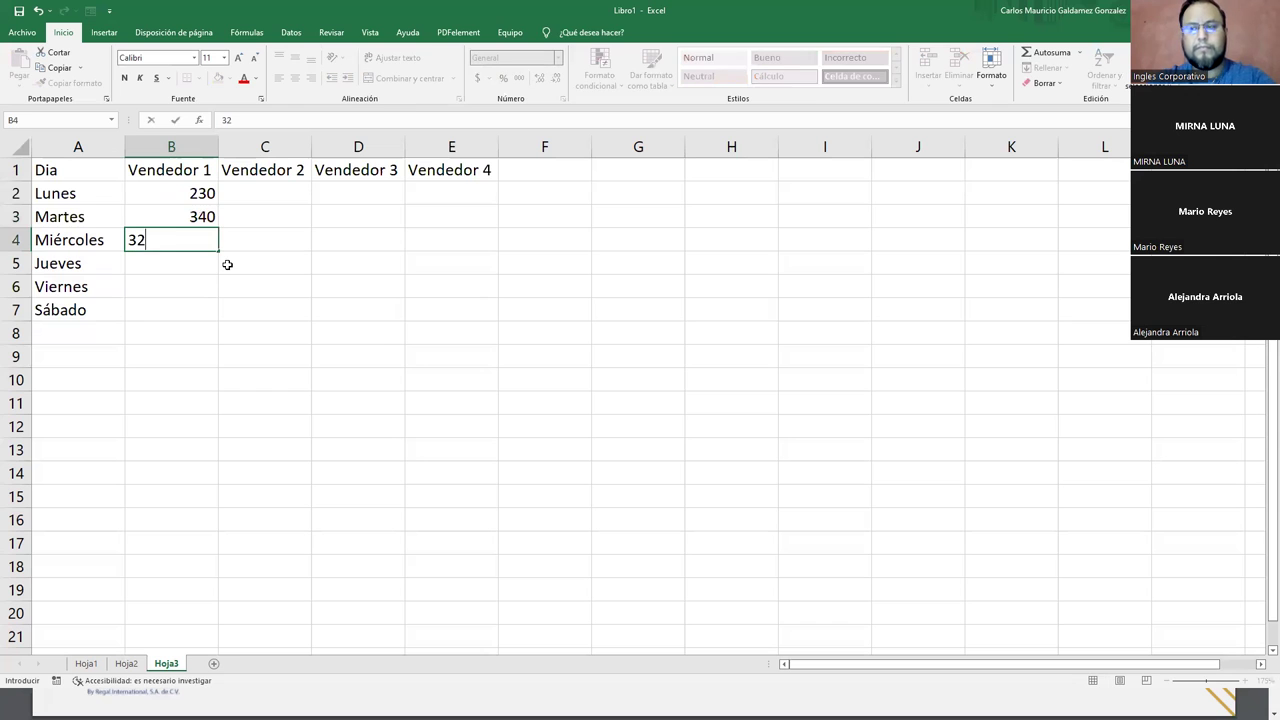
{"action": "type", "text": "0"}
{"action": "key", "text": "Return"}
{"action": "type", "text": "280"}
{"action": "key", "text": "Return"}
{"action": "type", "text": "1"}
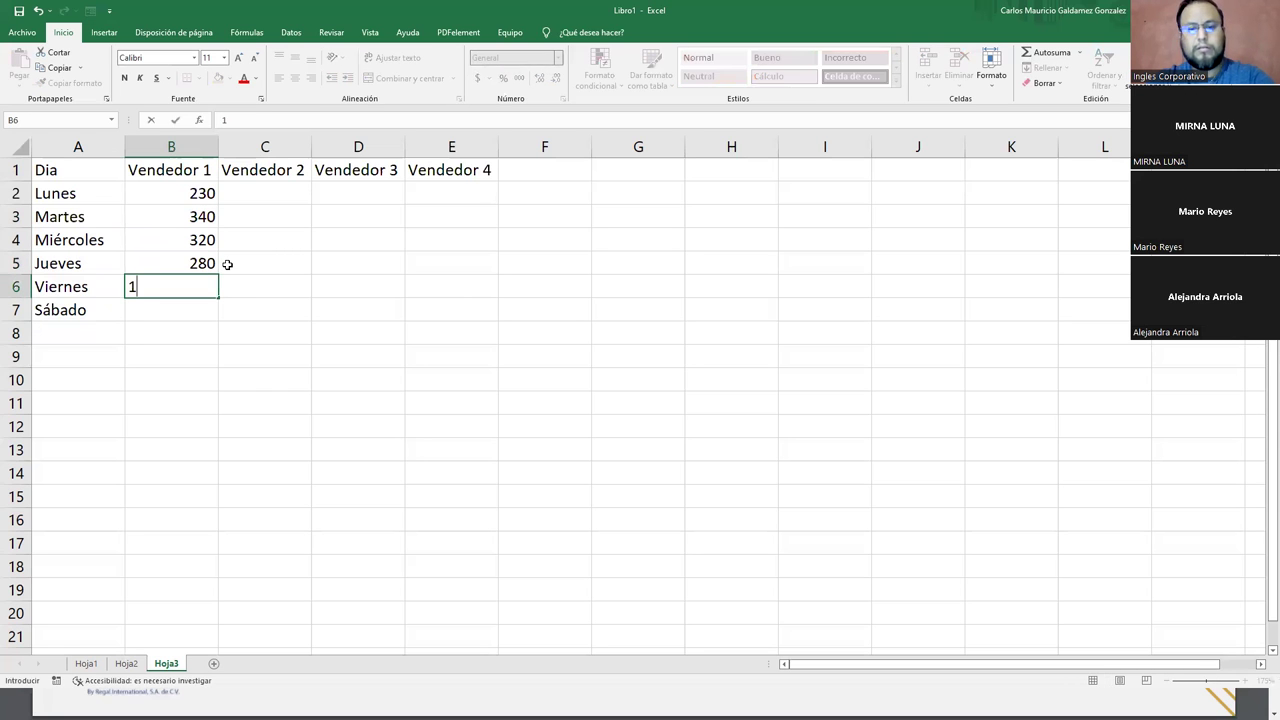
{"action": "type", "text": "50"}
{"action": "key", "text": "Return"}
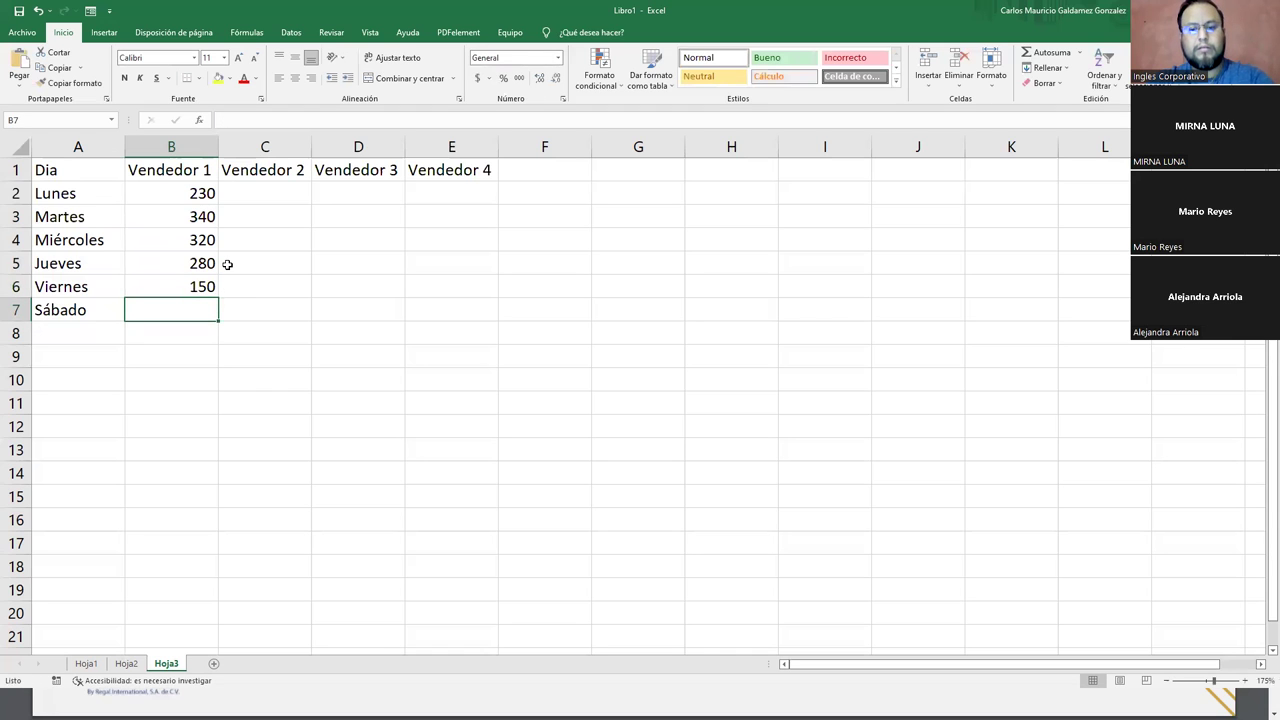
{"action": "type", "text": "98"}
{"action": "key", "text": "Return"}
Step: Copy Vendedor 1's Miércoles–Viernes amounts into C2:C4, D3:D5 and E5:E7
{"action": "left_click_drag", "start_coordinate": [195, 242], "coordinate": [175, 290]}
{"action": "key", "text": "ctrl+c"}
{"action": "left_click", "coordinate": [300, 202]}
{"action": "key", "text": "ctrl+v"}
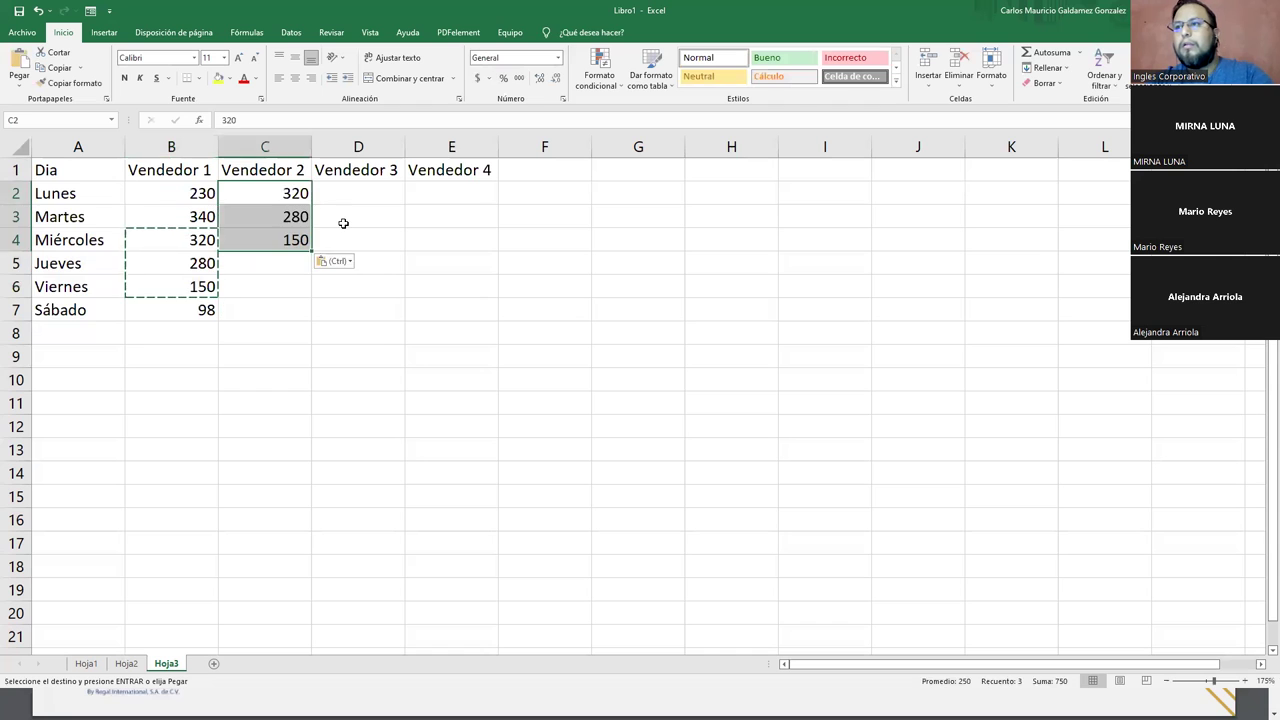
{"action": "left_click", "coordinate": [340, 220]}
{"action": "key", "text": "ctrl+v"}
{"action": "left_click", "coordinate": [440, 262]}
{"action": "key", "text": "ctrl+v"}
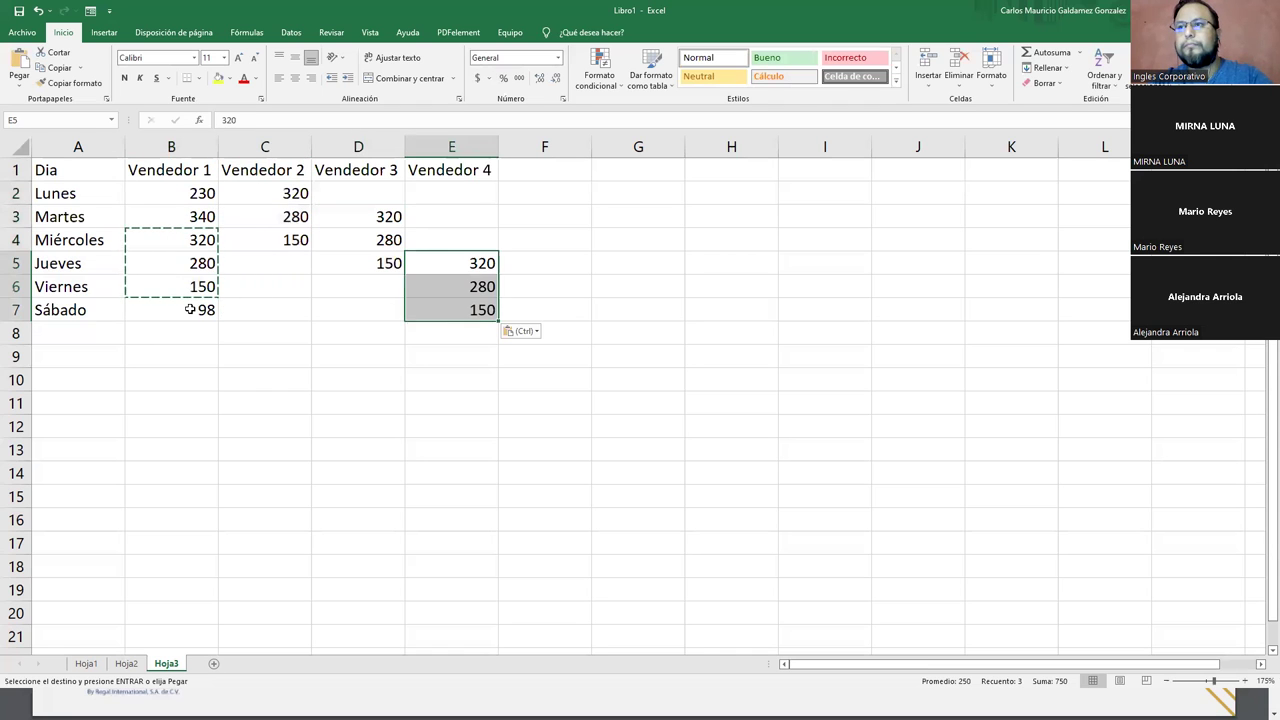
Step: Copy the Jueves–Sábado amounts into C5:C7, D2:D4 and D6, removing the extra 98 in D8
{"action": "left_click_drag", "start_coordinate": [186, 309], "coordinate": [192, 268]}
{"action": "key", "text": "ctrl+c"}
{"action": "left_click", "coordinate": [300, 265]}
{"action": "key", "text": "ctrl+v"}
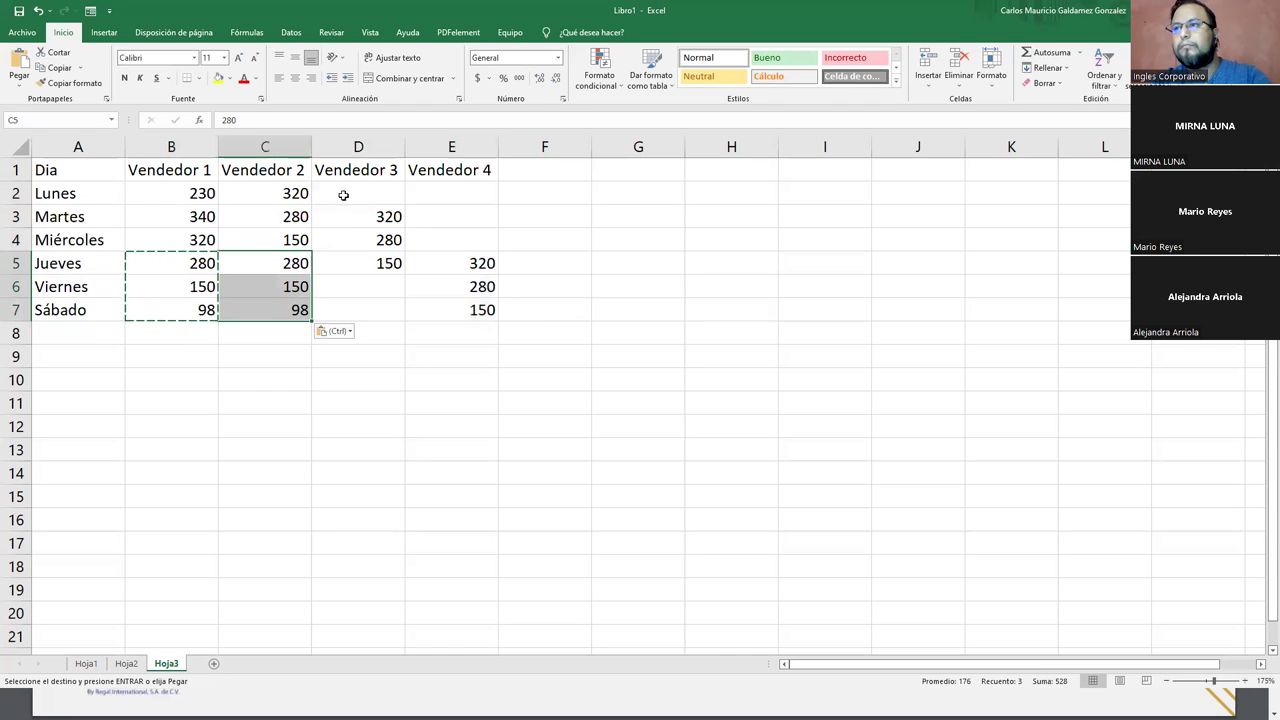
{"action": "left_click", "coordinate": [347, 195]}
{"action": "key", "text": "ctrl+v"}
{"action": "left_click", "coordinate": [368, 280]}
{"action": "key", "text": "ctrl+v"}
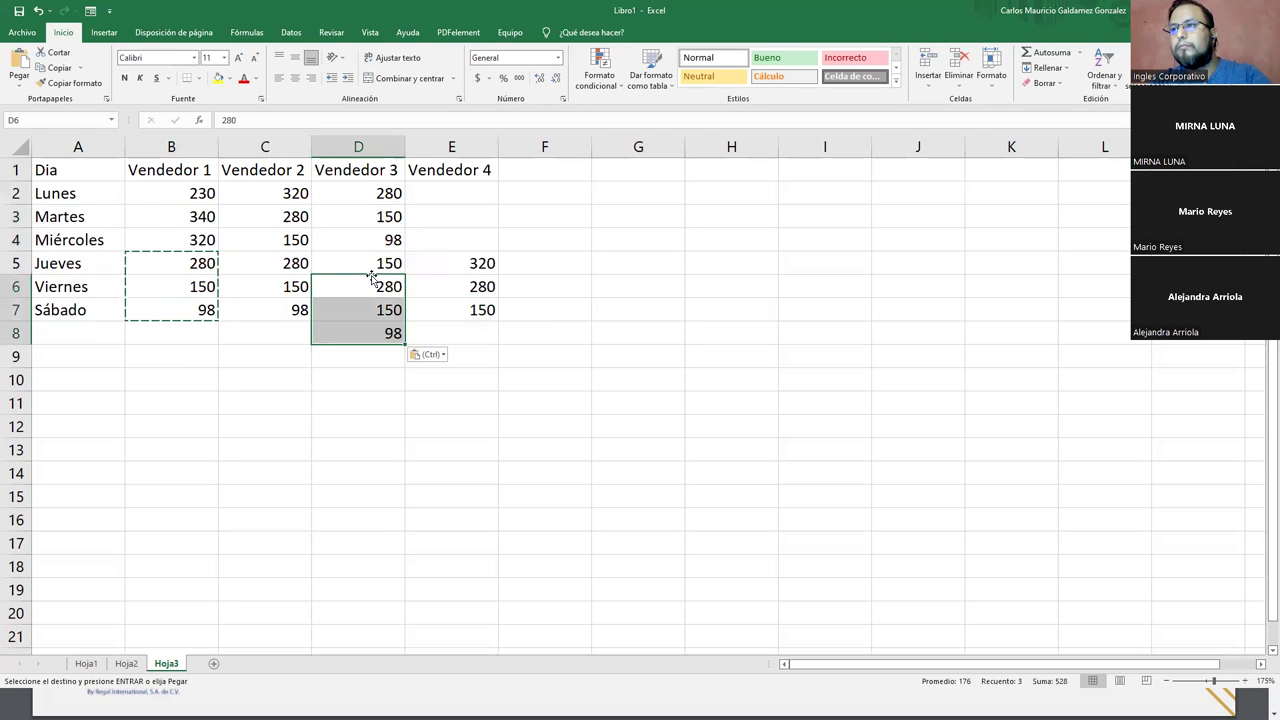
{"action": "left_click", "coordinate": [382, 331]}
{"action": "key", "text": "Delete"}
Step: Fill Vendedor 4's gaps with 340 and 320 in E2:E3 and 280 in E4
{"action": "left_click_drag", "start_coordinate": [176, 210], "coordinate": [181, 237]}
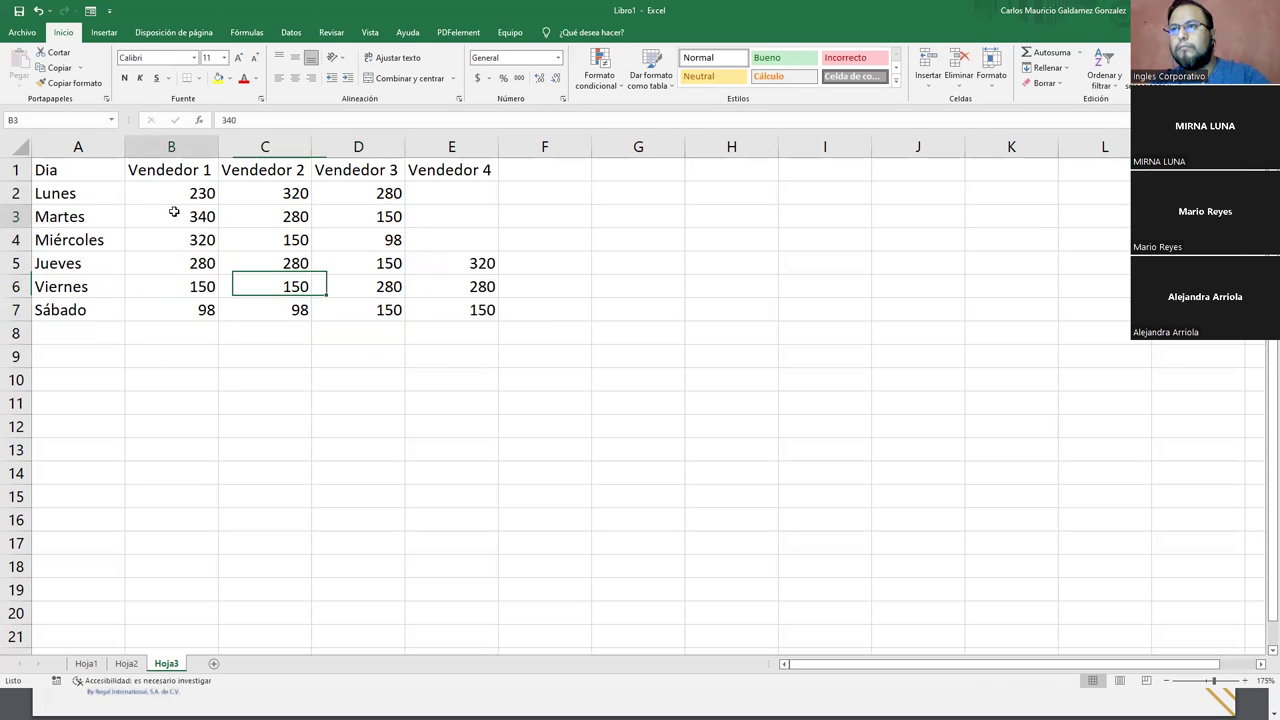
{"action": "key", "text": "ctrl+c"}
{"action": "left_click", "coordinate": [422, 191]}
{"action": "key", "text": "ctrl+v"}
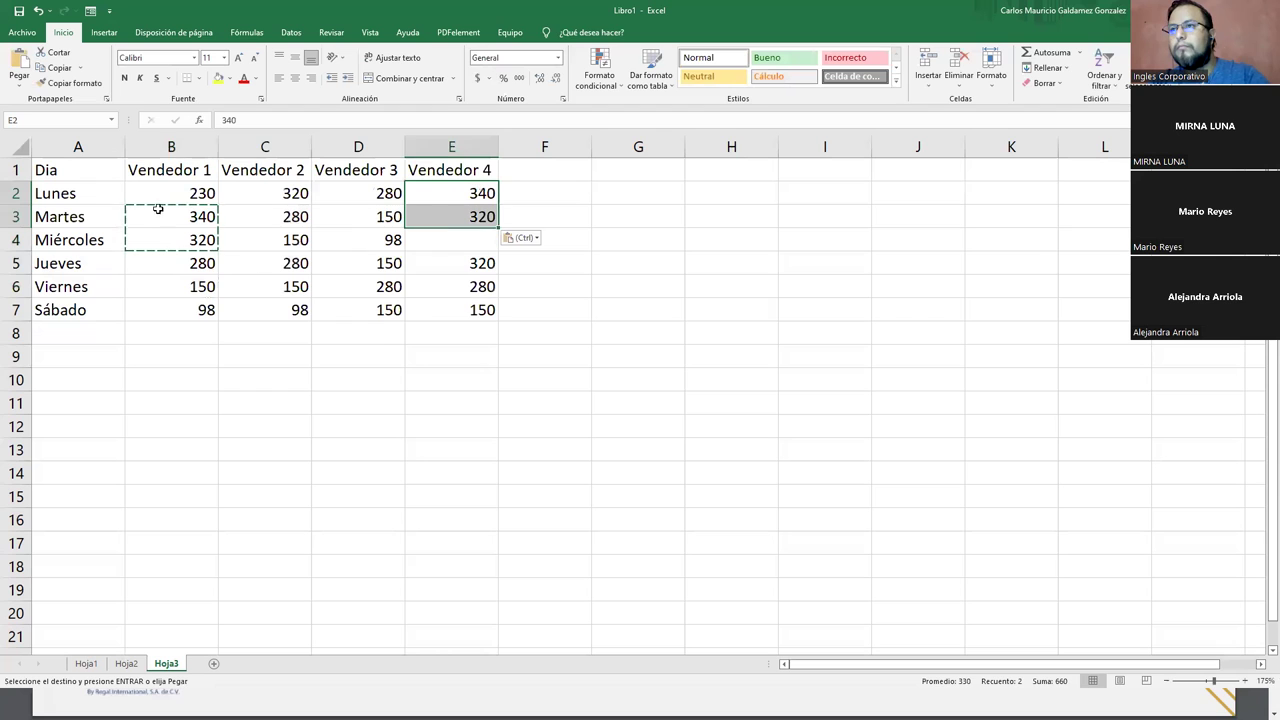
{"action": "left_click", "coordinate": [162, 270]}
{"action": "key", "text": "ctrl+c"}
{"action": "left_click", "coordinate": [440, 245]}
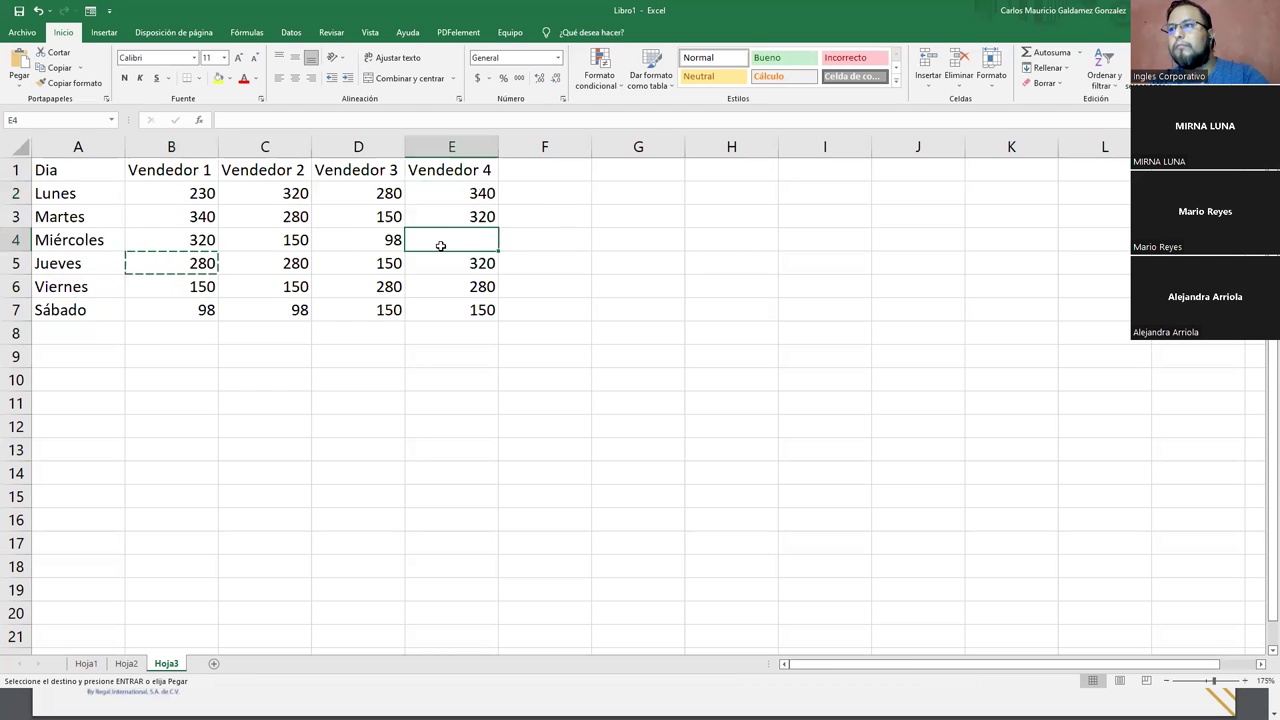
{"action": "key", "text": "ctrl+v"}
Step: Apply the $ Accounting format to the sales figures B2:E7
{"action": "left_click_drag", "start_coordinate": [174, 192], "coordinate": [443, 317]}
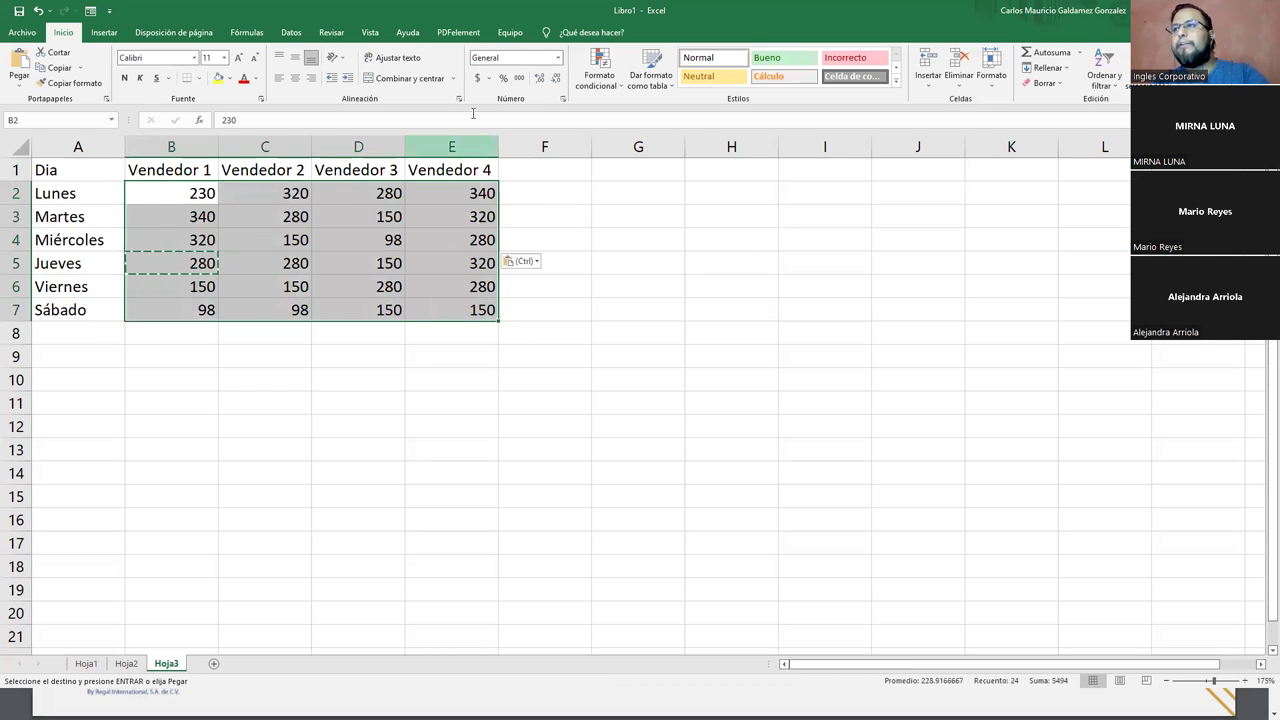
{"action": "left_click", "coordinate": [479, 82]}
{"action": "left_click_drag", "start_coordinate": [75, 165], "coordinate": [442, 308]}
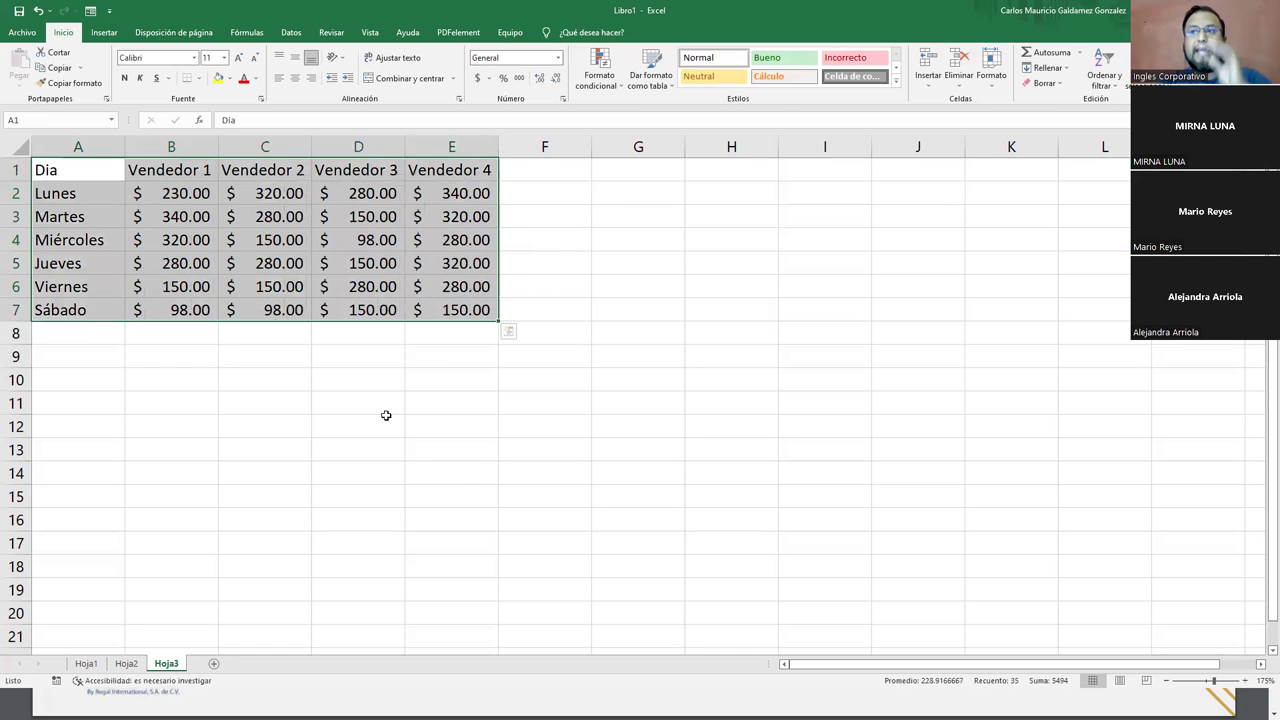
{"action": "left_click", "coordinate": [86, 199]}
{"action": "left_click_drag", "start_coordinate": [100, 172], "coordinate": [421, 310]}
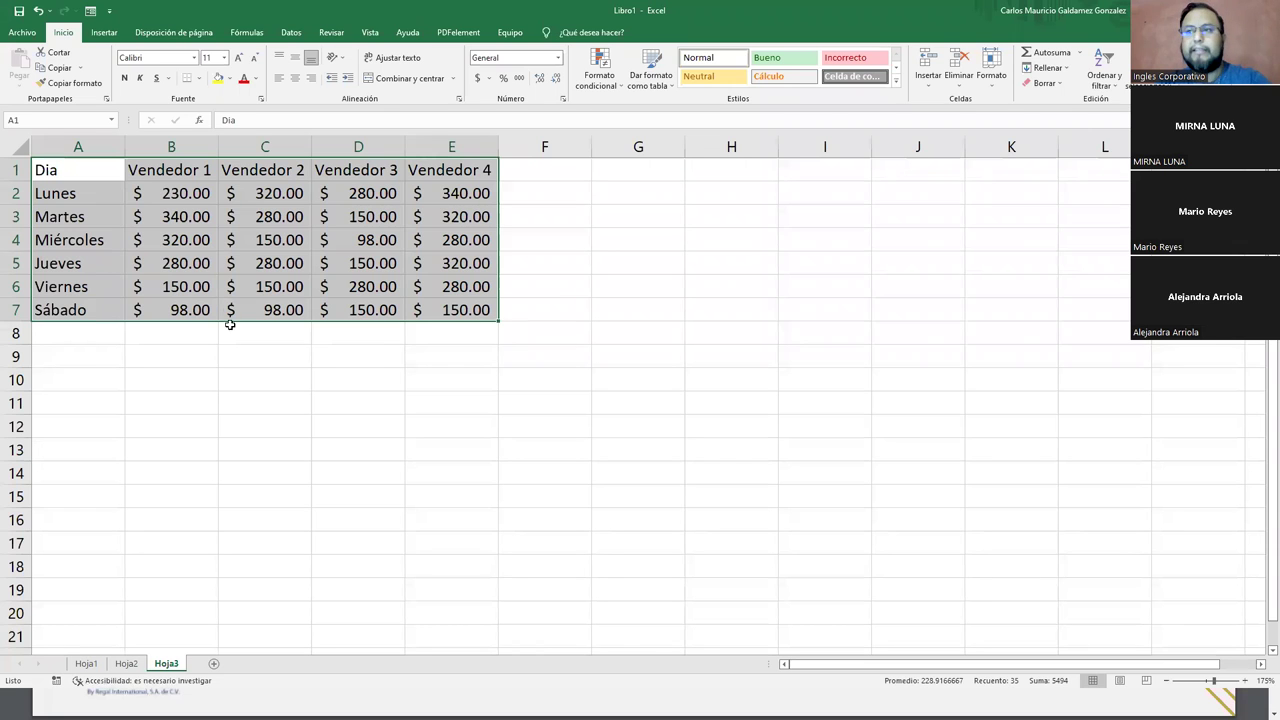
Step: Create the series Dia Vendedor 1 through 4 and move it to A11:A14
{"action": "left_click", "coordinate": [185, 378]}
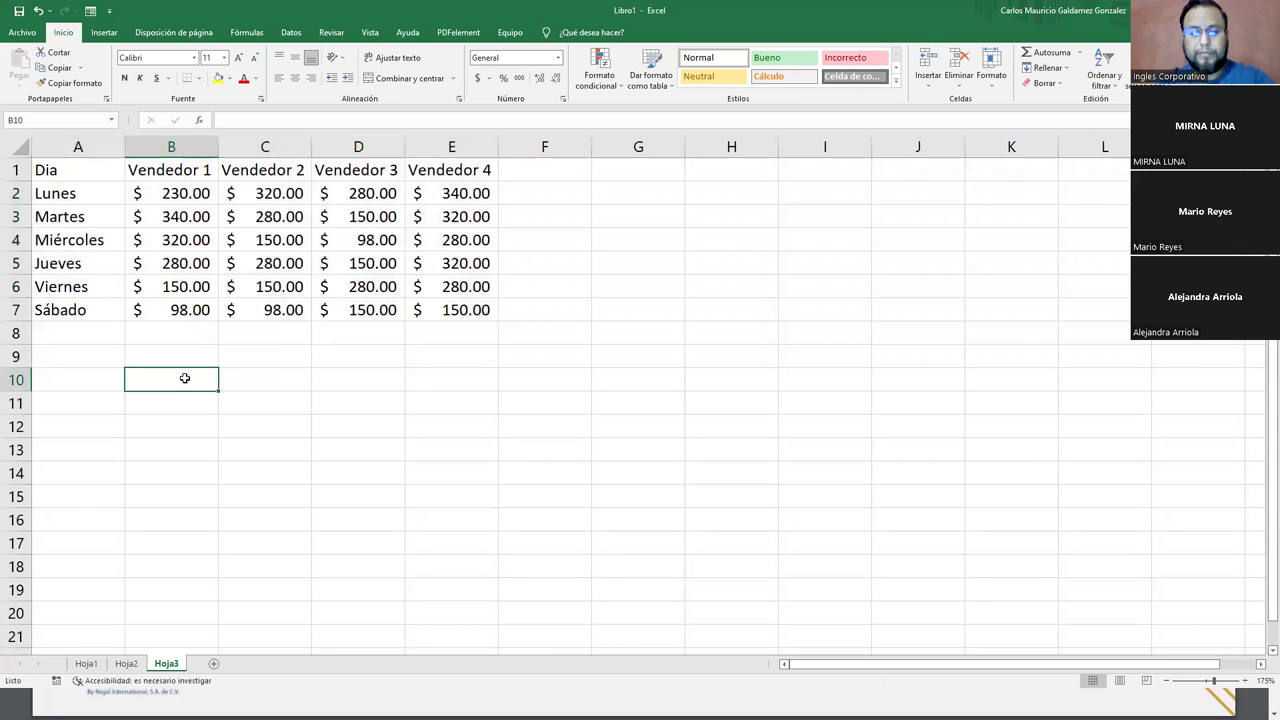
{"action": "type", "text": "Dia Vendedor 1"}
{"action": "key", "text": "Return"}
{"action": "type", "text": "Dia Ve"}
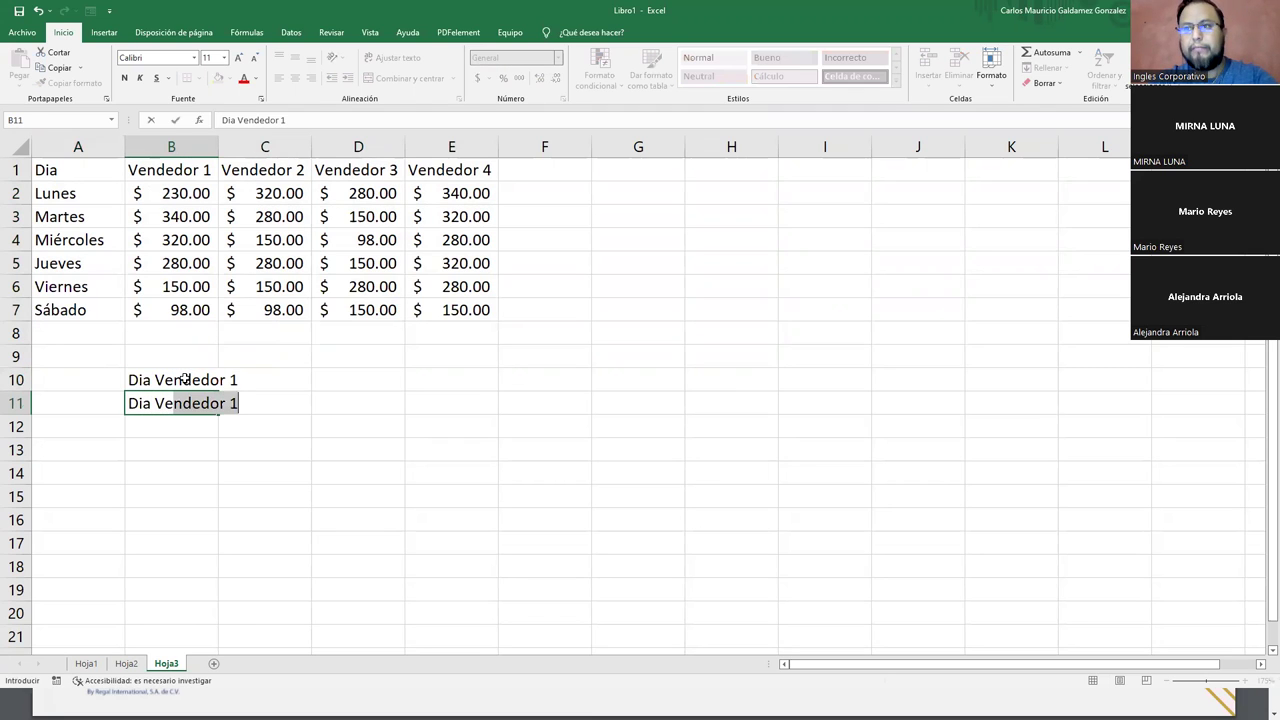
{"action": "type", "text": "ndedor 2"}
{"action": "mouse_move", "coordinate": [185, 379]}
{"action": "left_mouse_down"}
{"action": "mouse_move", "coordinate": [188, 404]}
{"action": "mouse_move", "coordinate": [208, 410]}
{"action": "mouse_move", "coordinate": [206, 456]}
{"action": "left_mouse_up"}
{"action": "left_click", "coordinate": [203, 470]}
{"action": "mouse_move", "coordinate": [170, 380]}
{"action": "left_mouse_down"}
{"action": "mouse_move", "coordinate": [177, 450]}
{"action": "mouse_move", "coordinate": [101, 472]}
{"action": "left_mouse_up"}
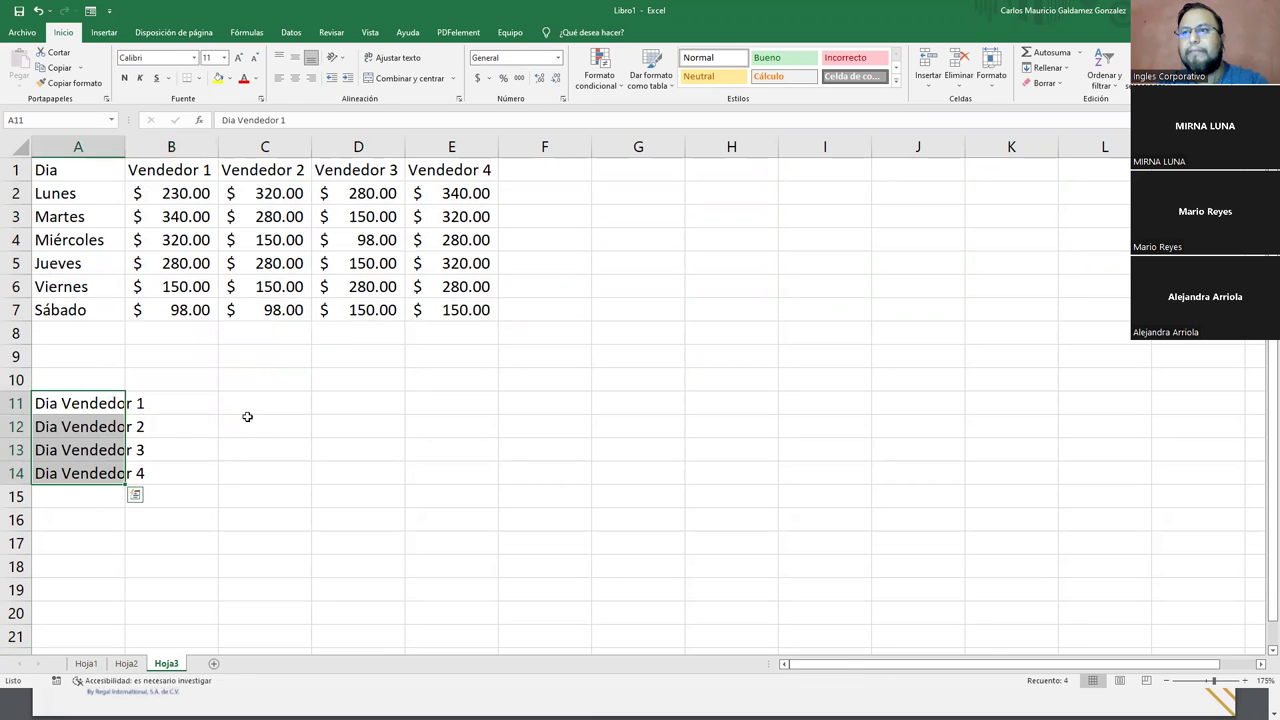
{"action": "left_click", "coordinate": [90, 497]}
Step: Enter 'Grafica de todos los dias con todos los vendedores' in A15
{"action": "type", "text": "Grafica de todos ld"}
{"action": "key", "text": "BackSpace"}
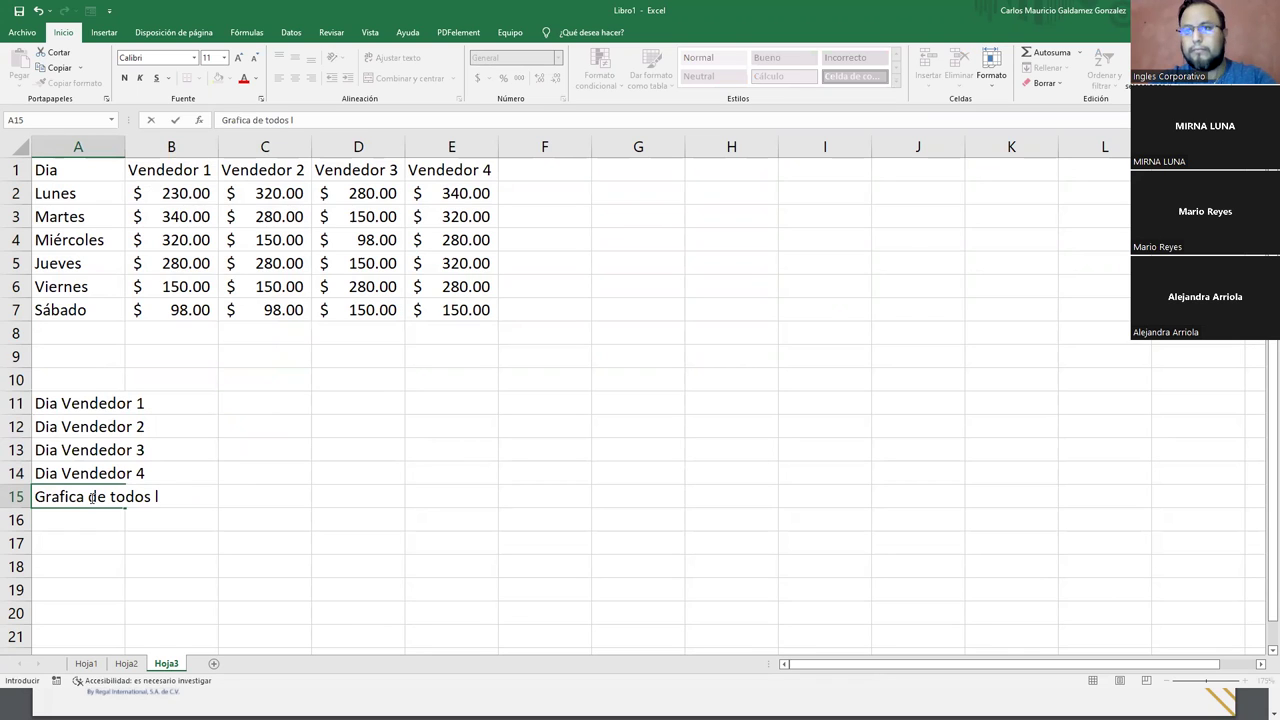
{"action": "type", "text": "os dias con todos los vendedores"}
{"action": "key", "text": "Return"}
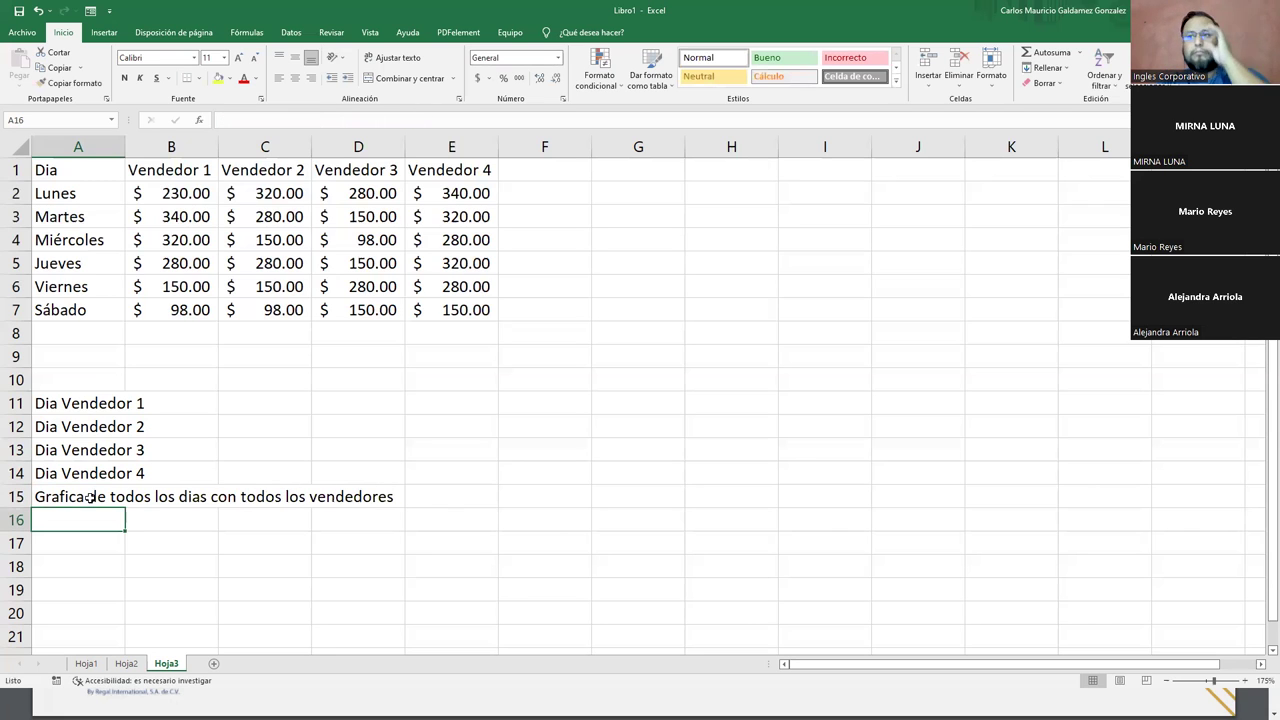
Step: Try out selecting the Dia column with each of the Vendedor 1, 2 and 3 columns
{"action": "left_click", "coordinate": [102, 398]}
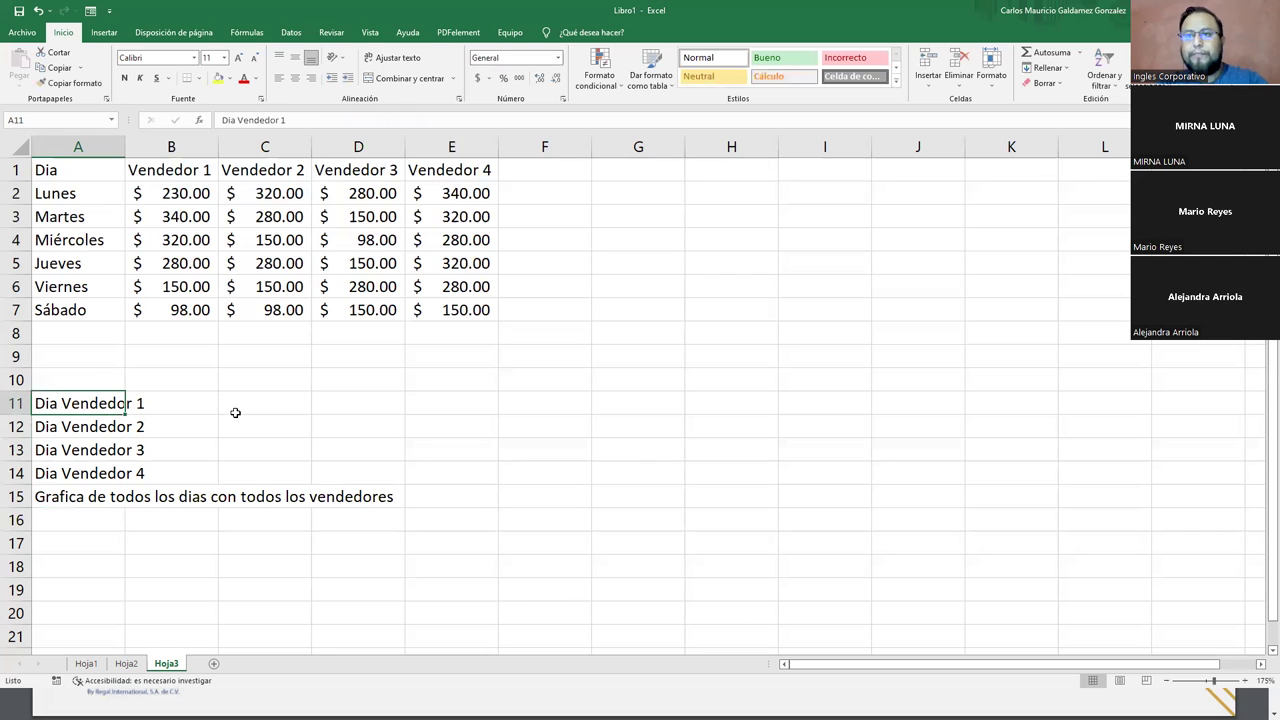
{"action": "left_click_drag", "start_coordinate": [79, 174], "coordinate": [180, 312]}
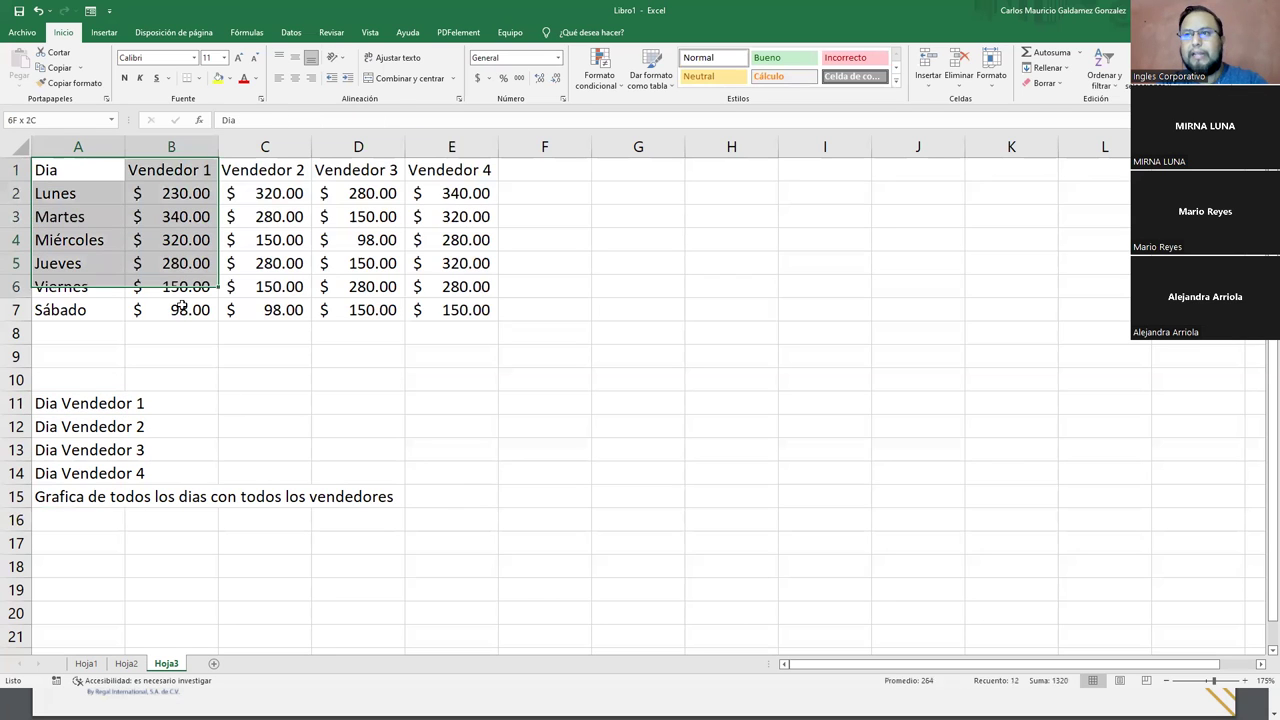
{"action": "left_click", "coordinate": [43, 404]}
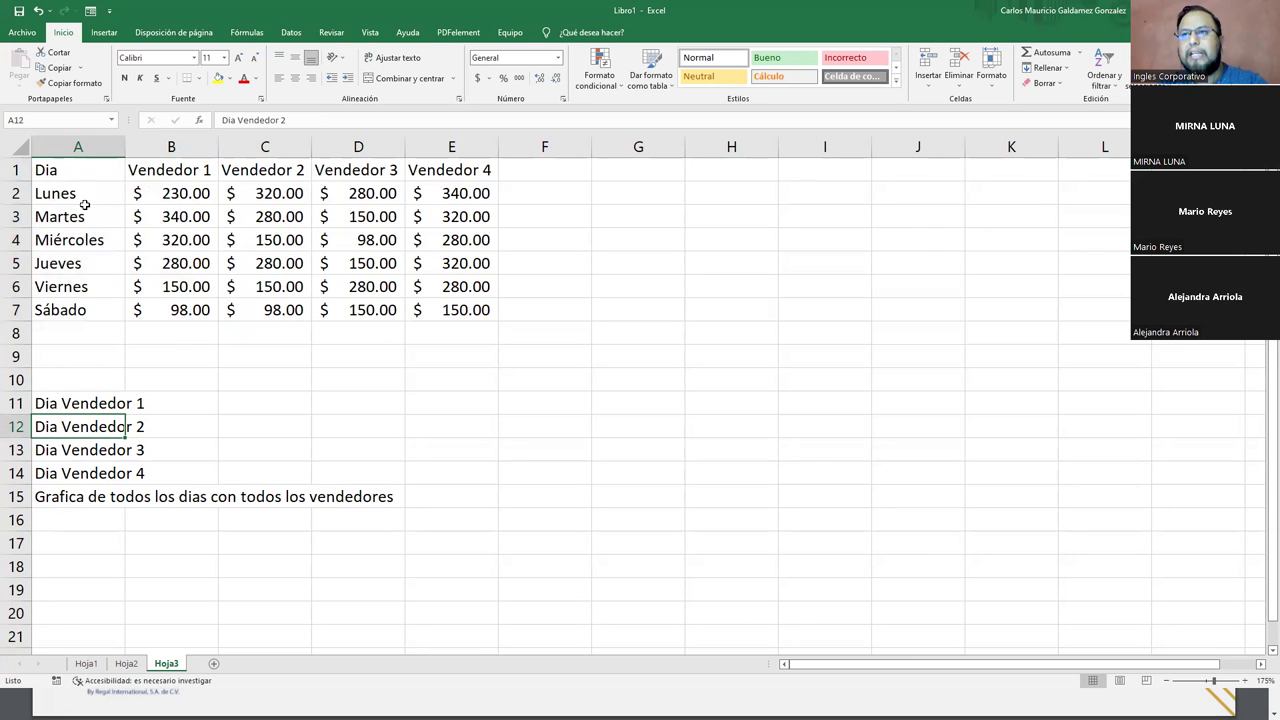
{"action": "left_click_drag", "start_coordinate": [84, 175], "coordinate": [88, 309]}
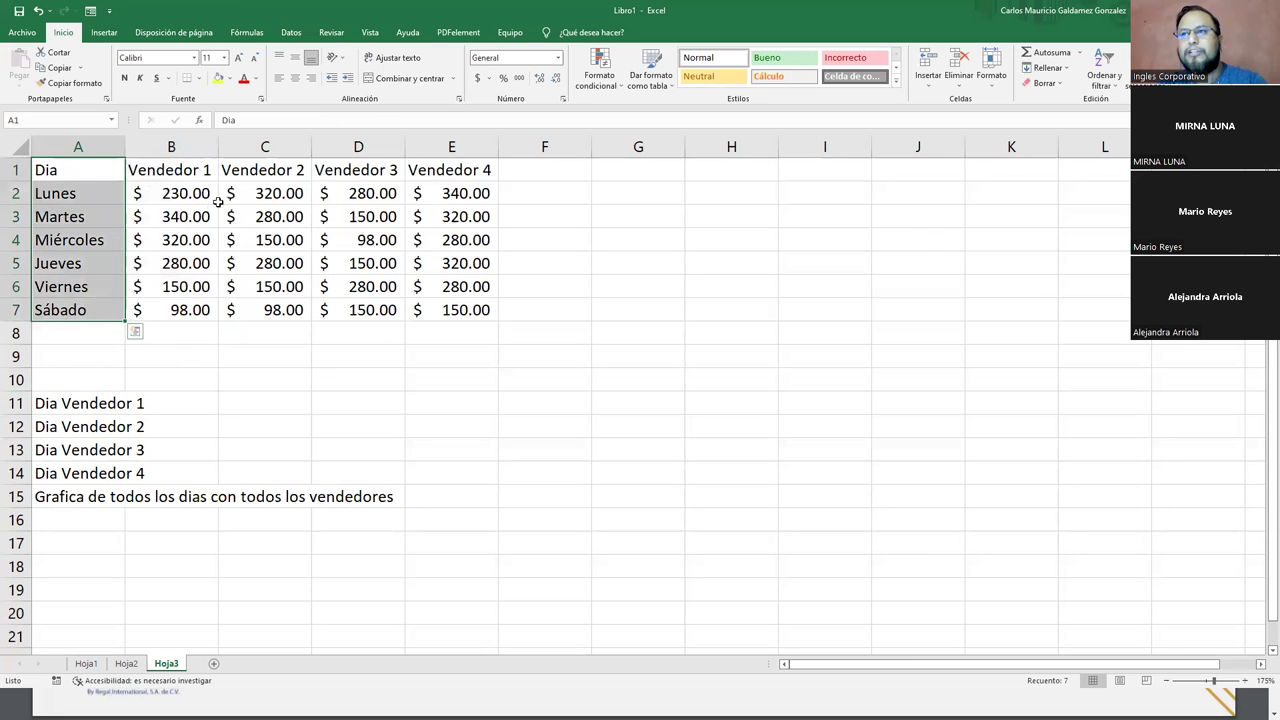
{"action": "left_click_drag", "start_coordinate": [272, 170], "coordinate": [273, 306]}
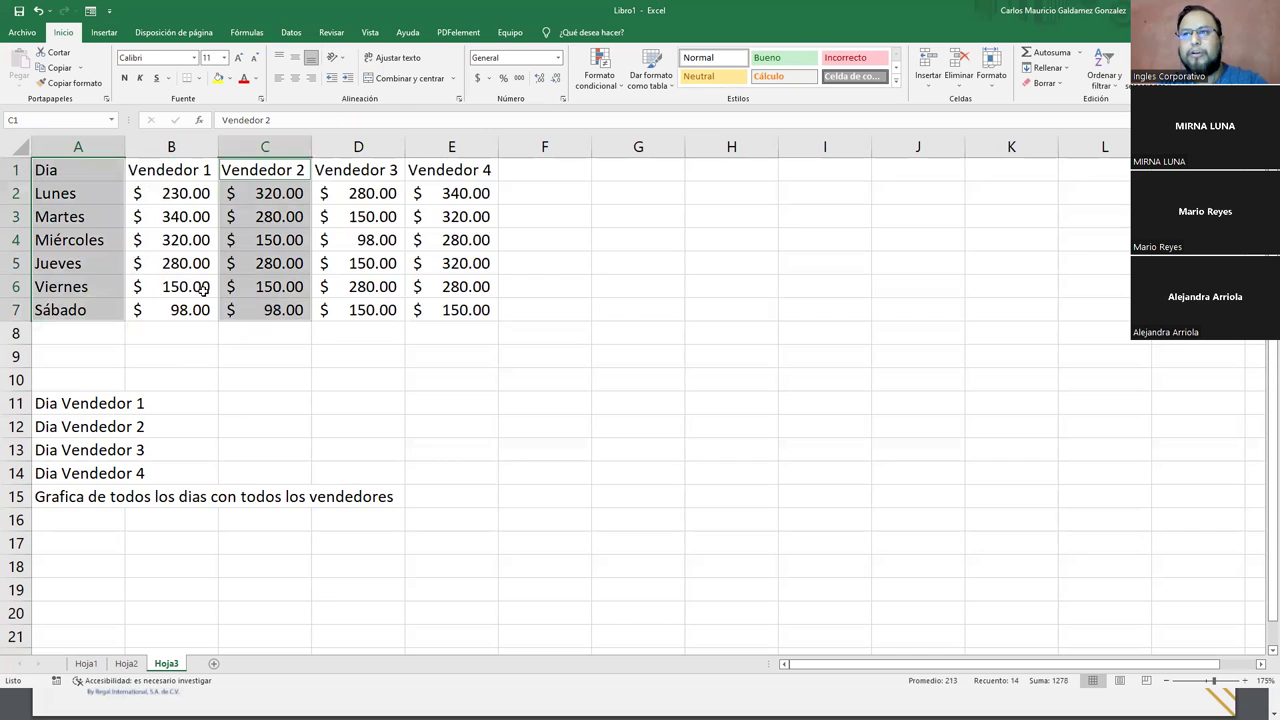
{"action": "left_click", "coordinate": [92, 168]}
{"action": "left_click_drag", "start_coordinate": [91, 193], "coordinate": [94, 306]}
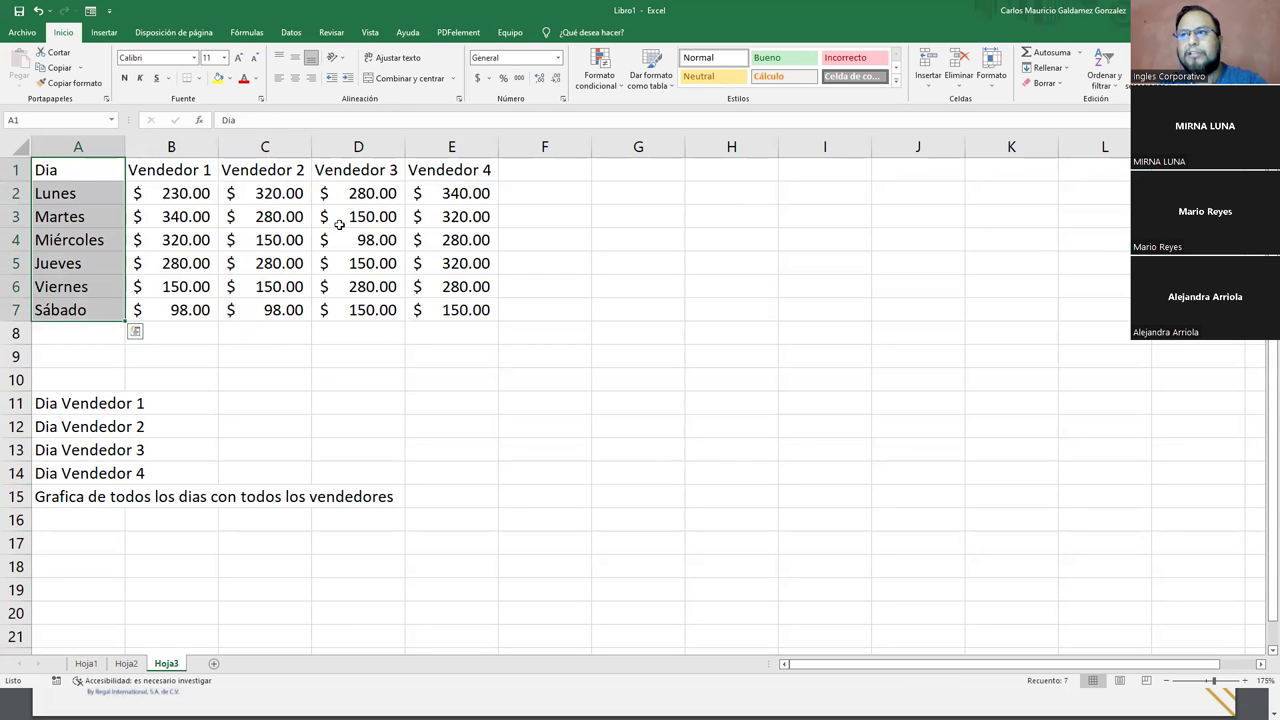
{"action": "left_click", "coordinate": [354, 178], "text": "ctrl"}
{"action": "left_click_drag", "start_coordinate": [354, 198], "coordinate": [354, 310]}
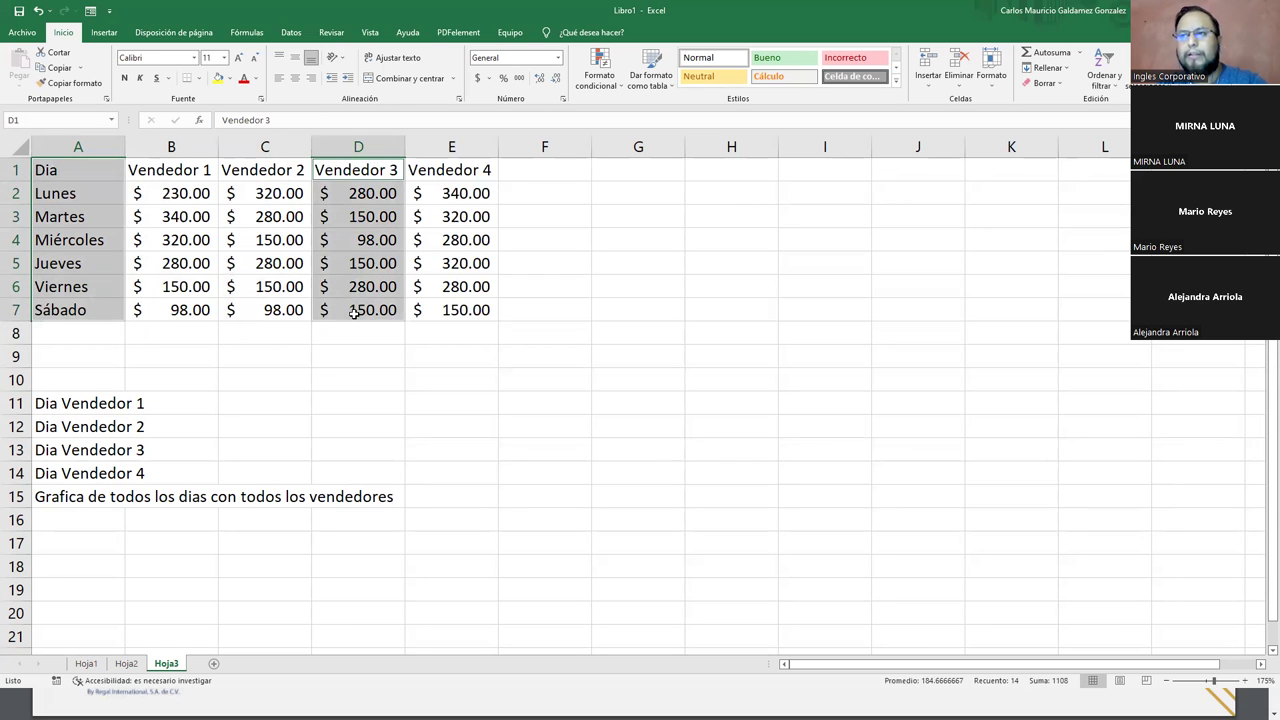
{"action": "left_click", "coordinate": [64, 452]}
Step: Select the Dia and Vendedor 4 columns, then the whole table and the task list A11:A15
{"action": "left_click", "coordinate": [68, 478]}
{"action": "left_click_drag", "start_coordinate": [88, 169], "coordinate": [96, 310]}
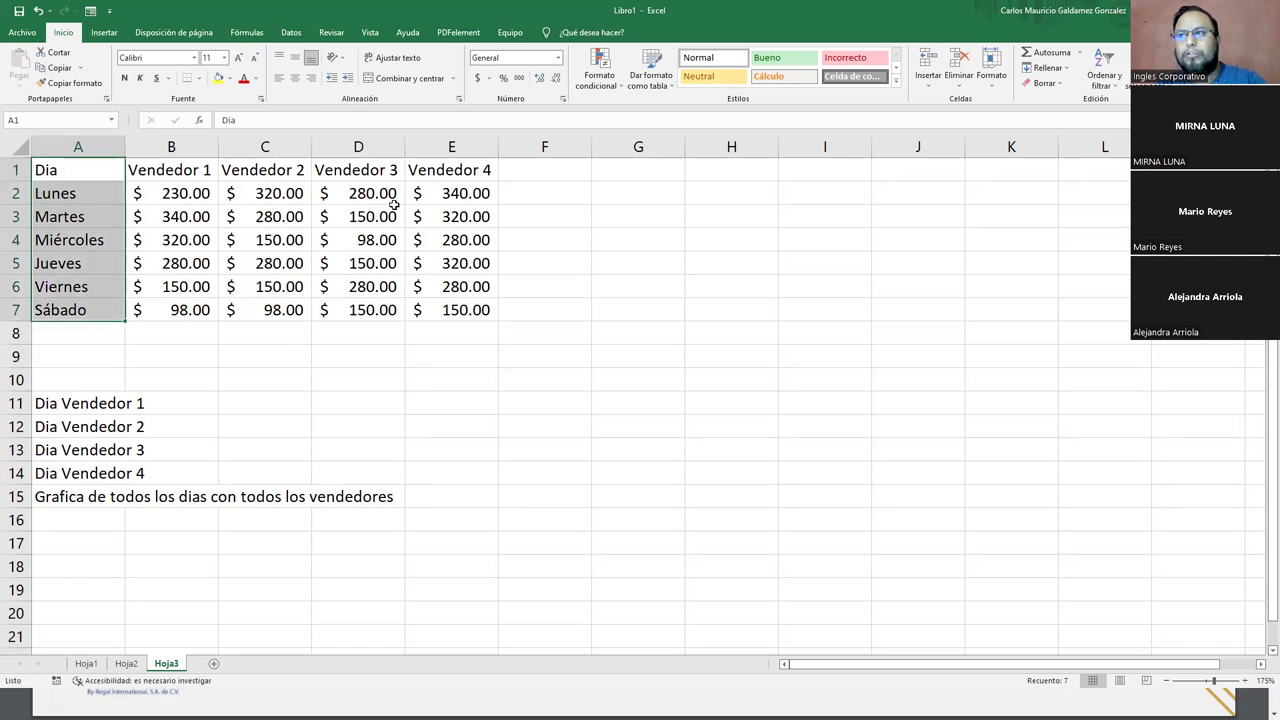
{"action": "left_click_drag", "start_coordinate": [432, 172], "coordinate": [427, 313]}
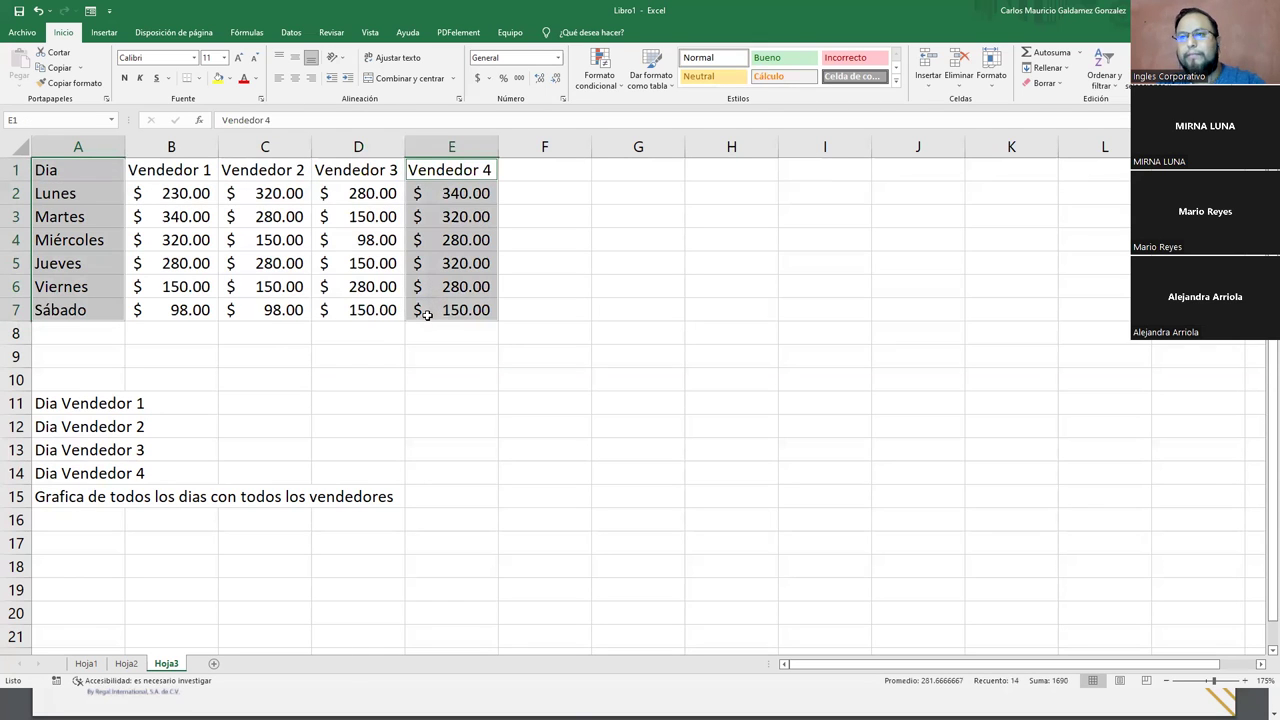
{"action": "left_click", "coordinate": [38, 496]}
{"action": "left_click_drag", "start_coordinate": [90, 172], "coordinate": [452, 318]}
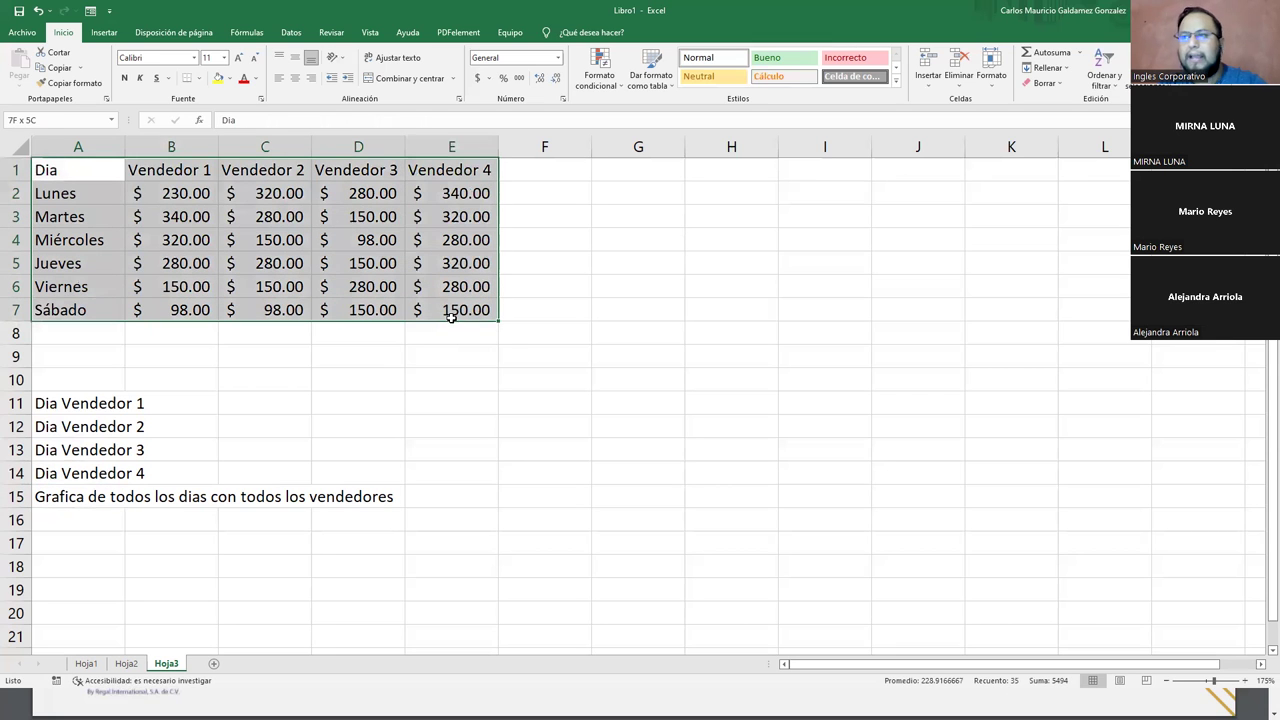
{"action": "left_click_drag", "start_coordinate": [43, 405], "coordinate": [60, 494]}
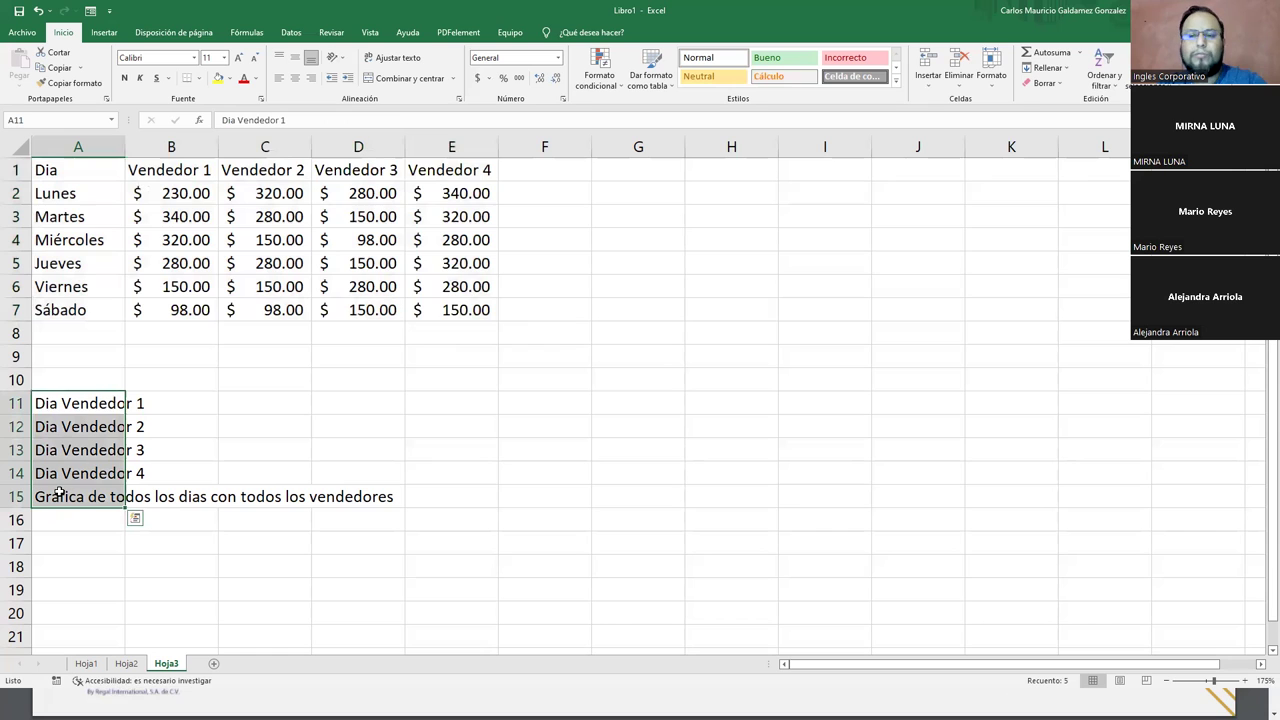
{"action": "left_click", "coordinate": [82, 446]}
{"action": "left_click_drag", "start_coordinate": [38, 492], "coordinate": [48, 385]}
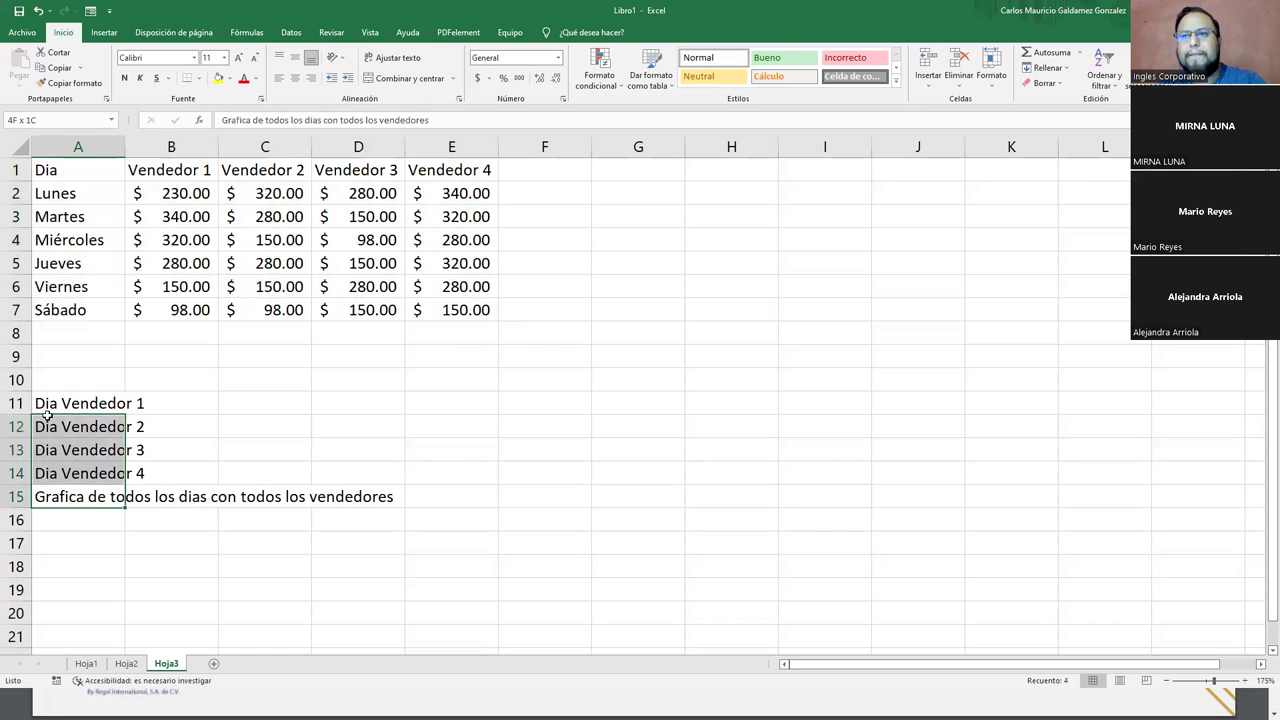
Step: Type 'Tarea' in A10 and make it bold with Ctrl+N
{"action": "left_click", "coordinate": [48, 385]}
{"action": "type", "text": "Tarea"}
{"action": "key", "text": "Return"}
{"action": "left_click", "coordinate": [52, 383]}
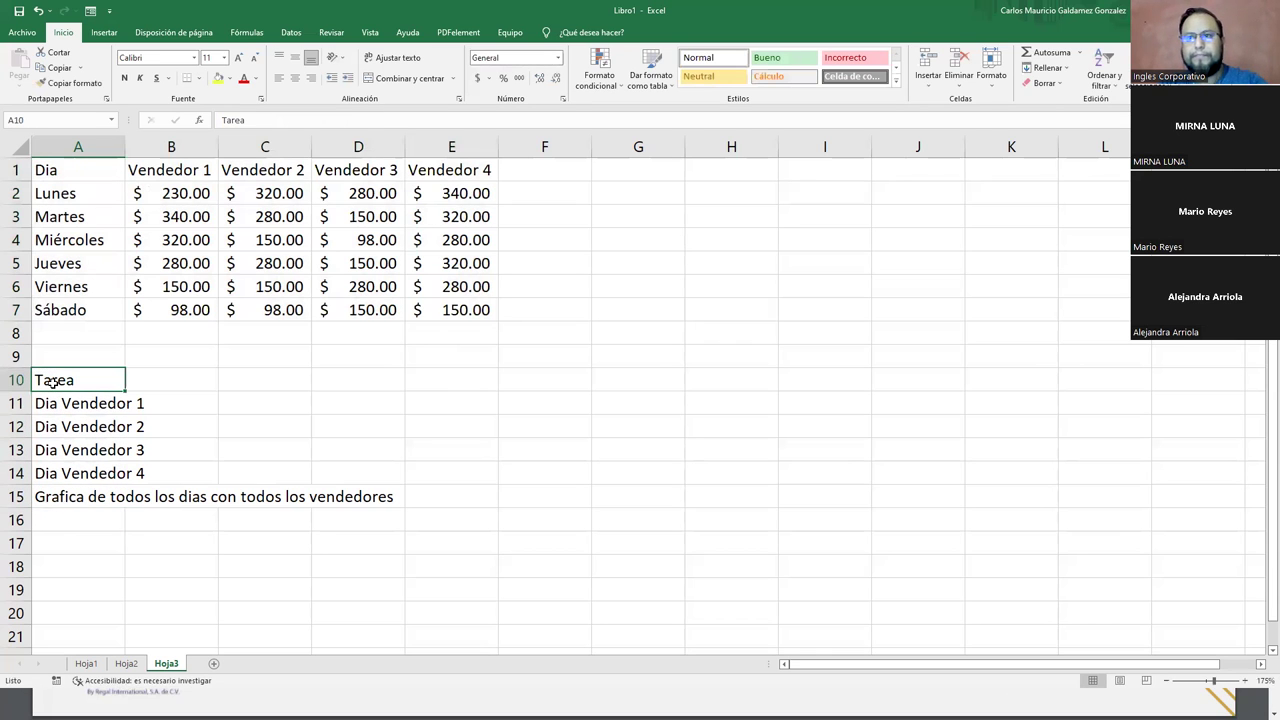
{"action": "key", "text": "ctrl+n"}
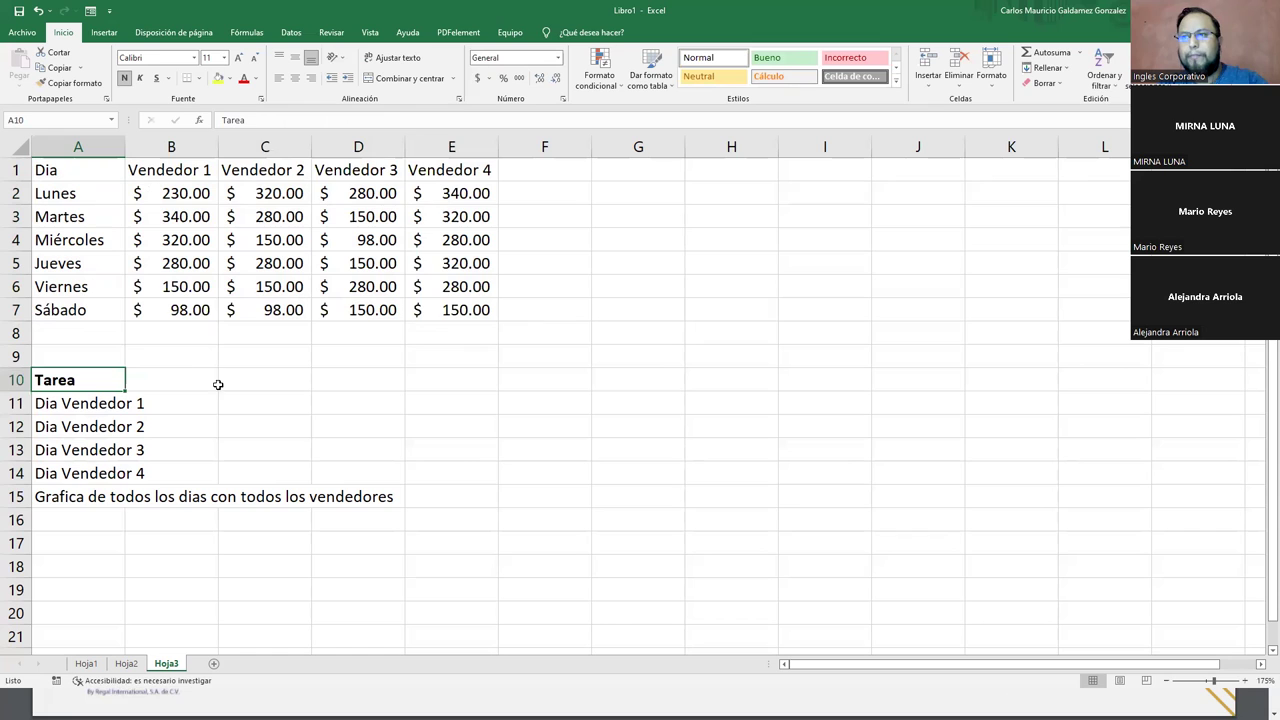
{"action": "left_click", "coordinate": [239, 385]}
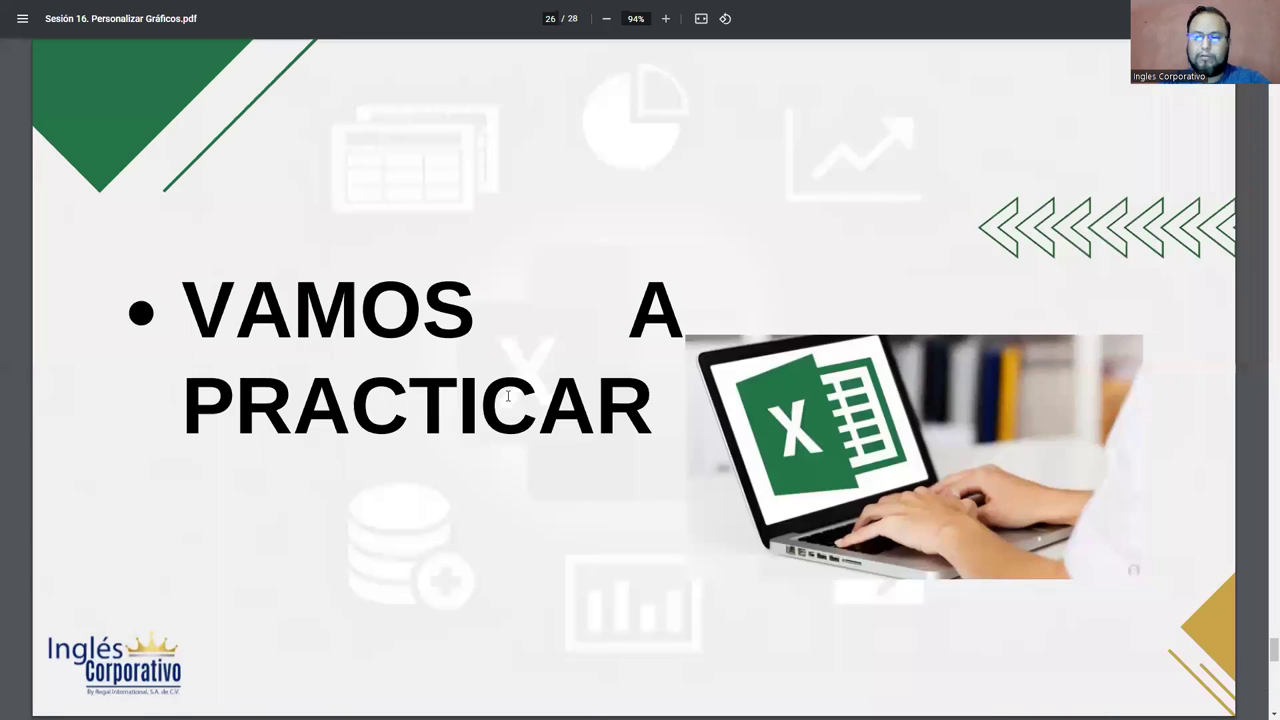
Step: Advance past slide 27 'DUDAS o INQUIETUDES' to the final Agradecimientos y cierre slide
{"action": "double_click", "coordinate": [508, 396]}
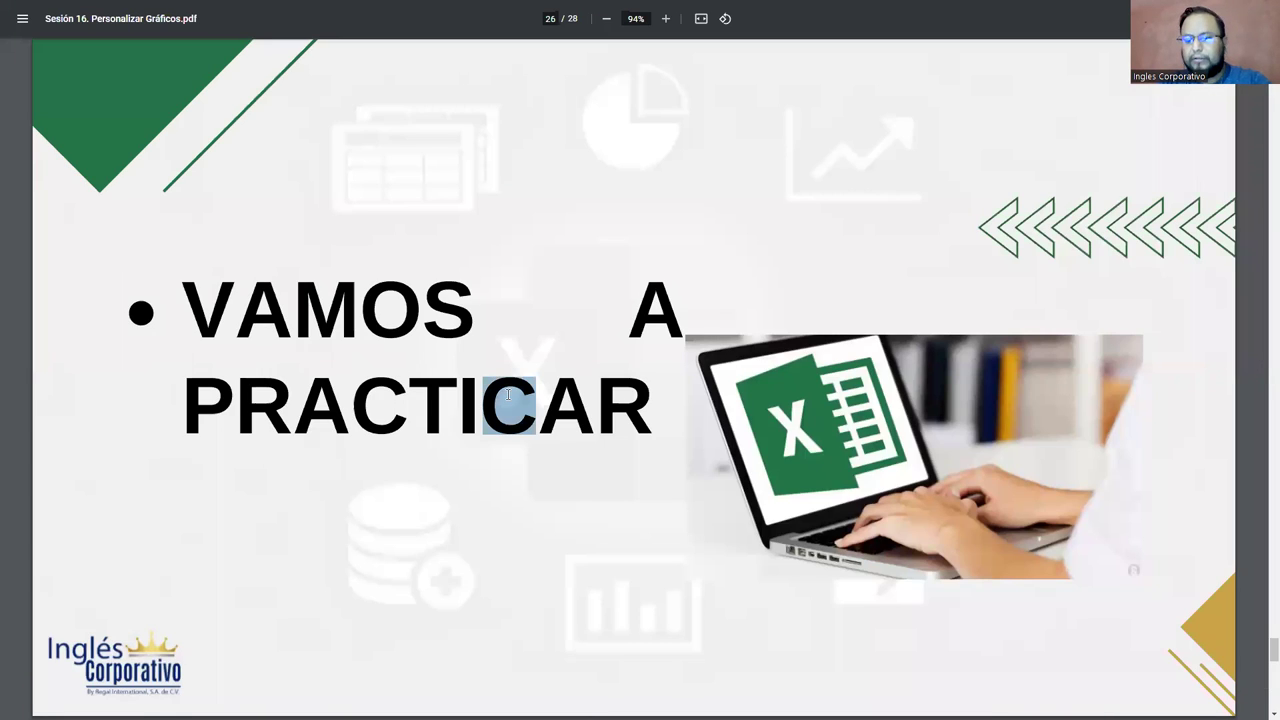
{"action": "key", "text": "Page_Down"}
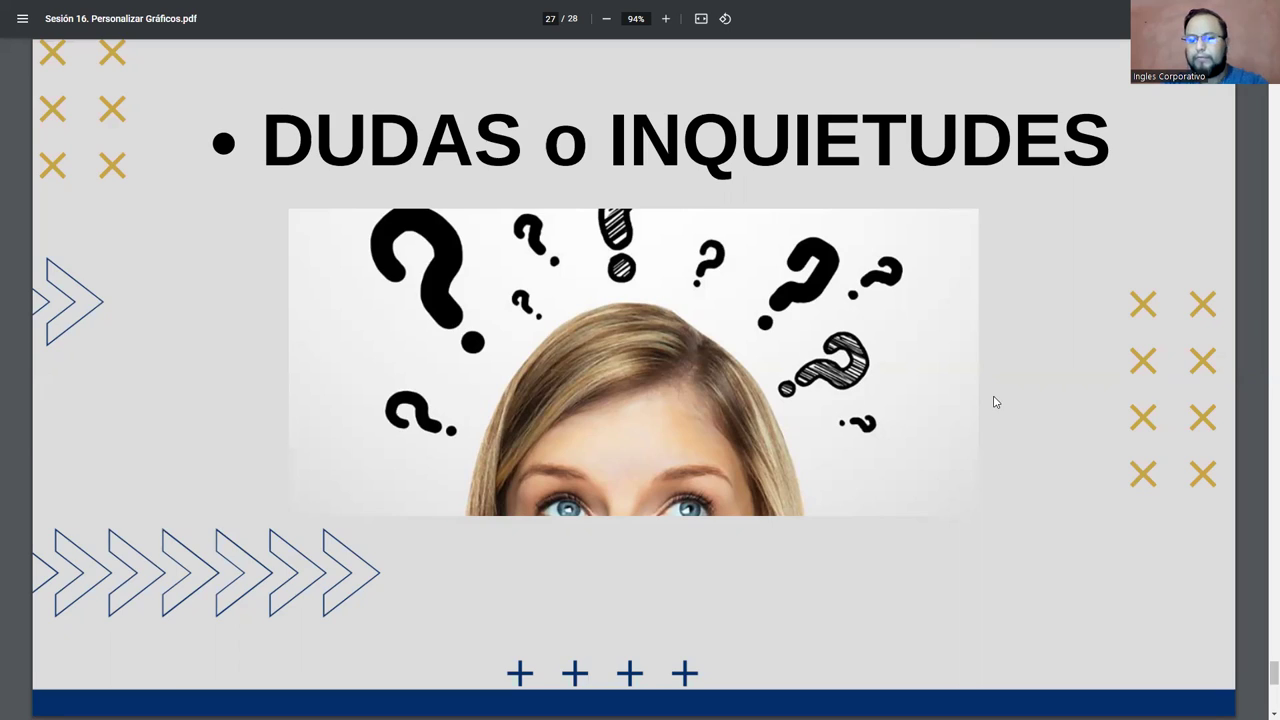
{"action": "key", "text": "Right"}
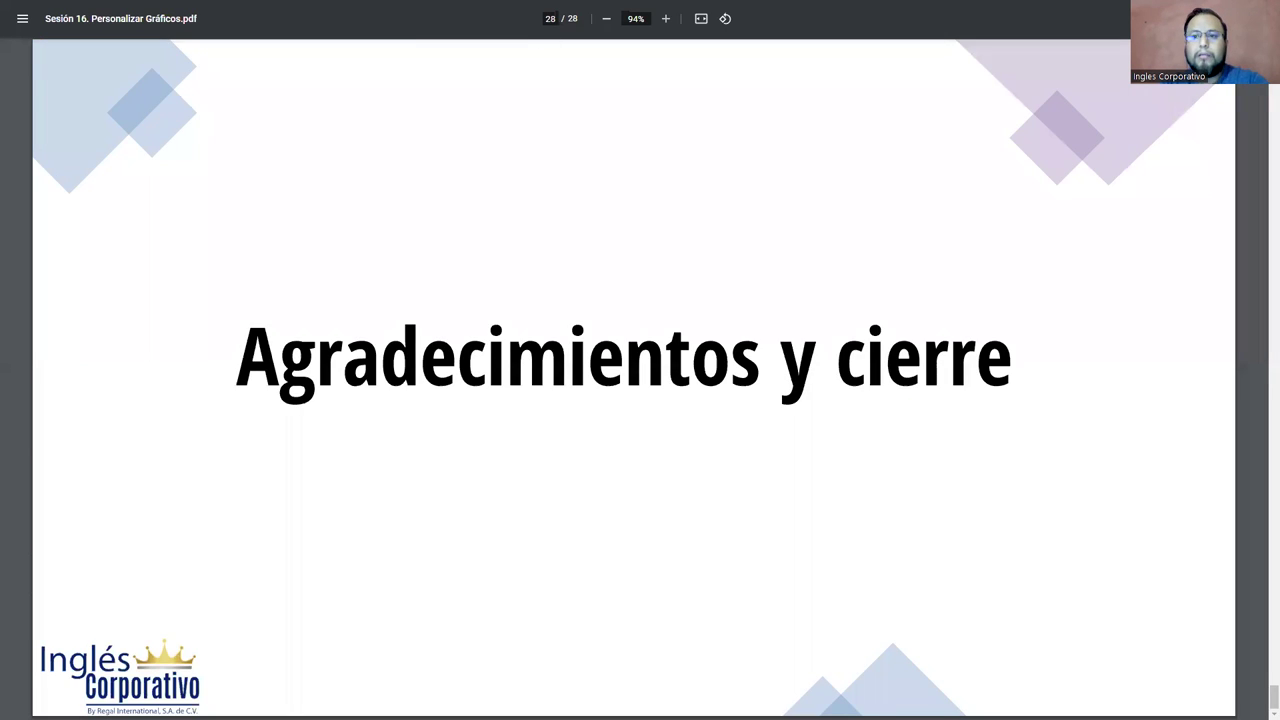